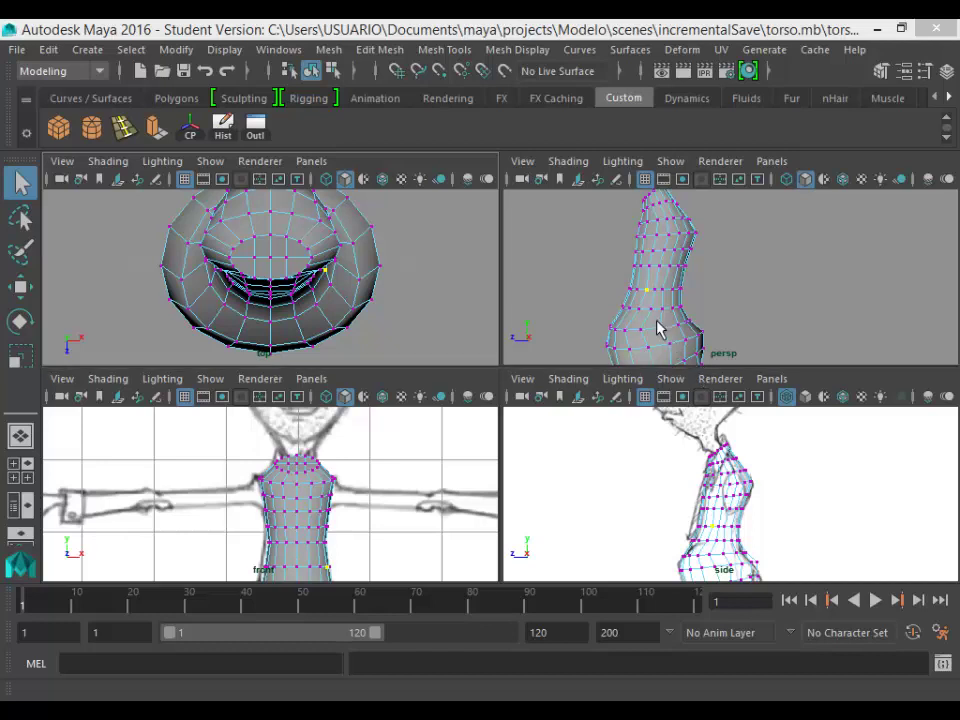
# Examine the torso's vertex layout in the perspective view and compare the whole mesh with the character drawing in the front view.
pyautogui.keyDown('alt'); pyautogui.moveTo(658, 328); pyautogui.dragTo(805, 346); pyautogui.keyUp('alt')
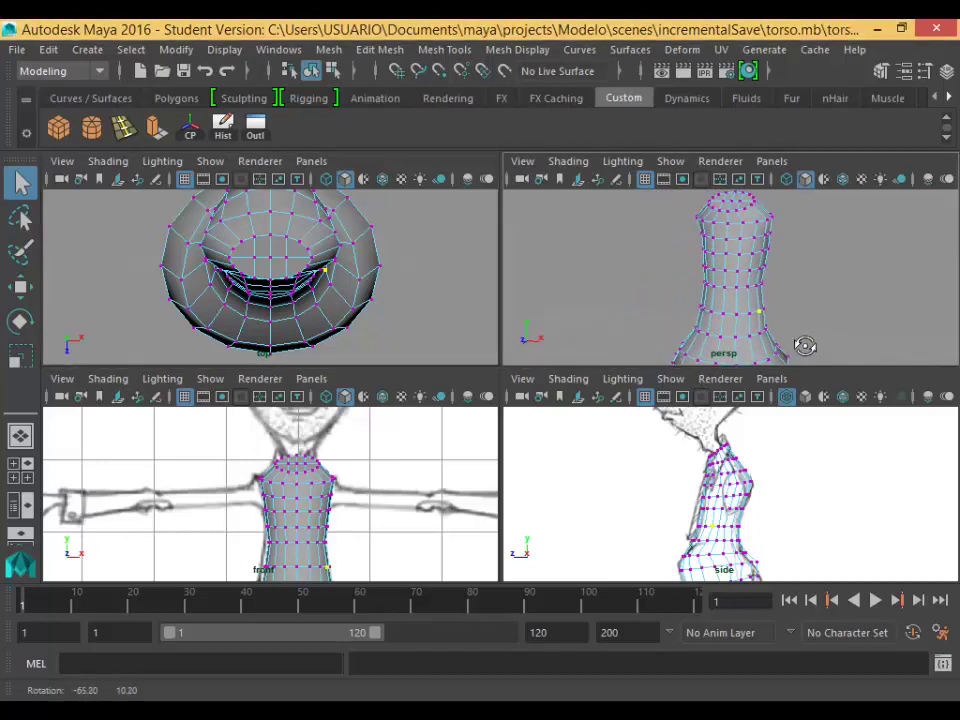
pyautogui.keyDown('alt'); pyautogui.moveTo(746, 306); pyautogui.dragTo(772, 311); pyautogui.keyUp('alt')
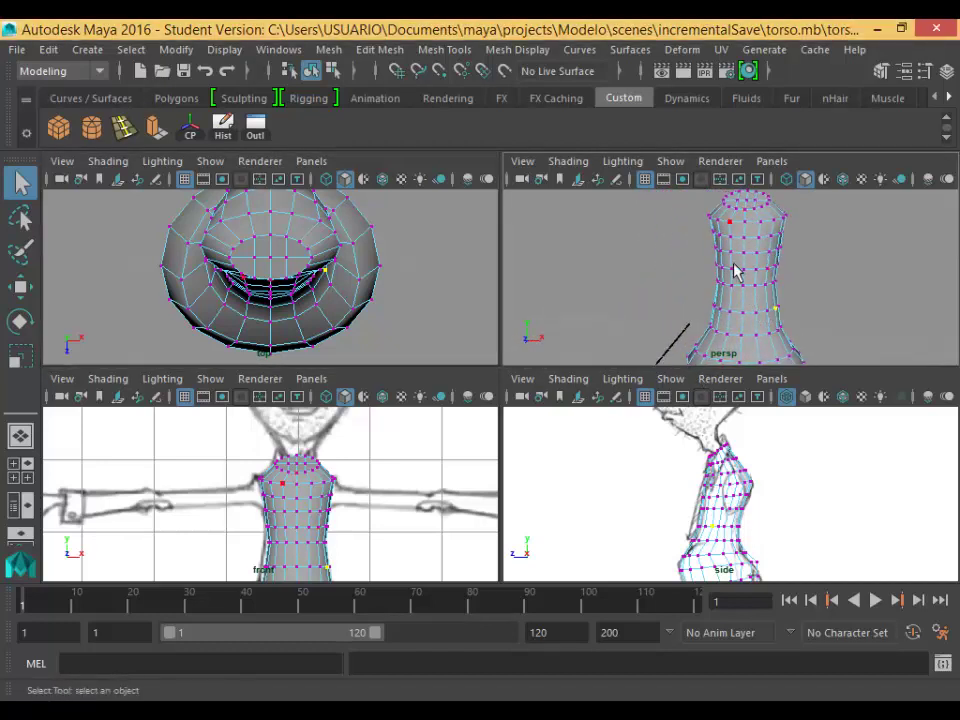
pyautogui.click(744, 271)
pyautogui.click(756, 238)
pyautogui.click(758, 256)
pyautogui.click(764, 222)
pyautogui.click(780, 224)
pyautogui.click(775, 232)
pyautogui.click(760, 271)
pyautogui.click(737, 318)
pyautogui.click(758, 318)
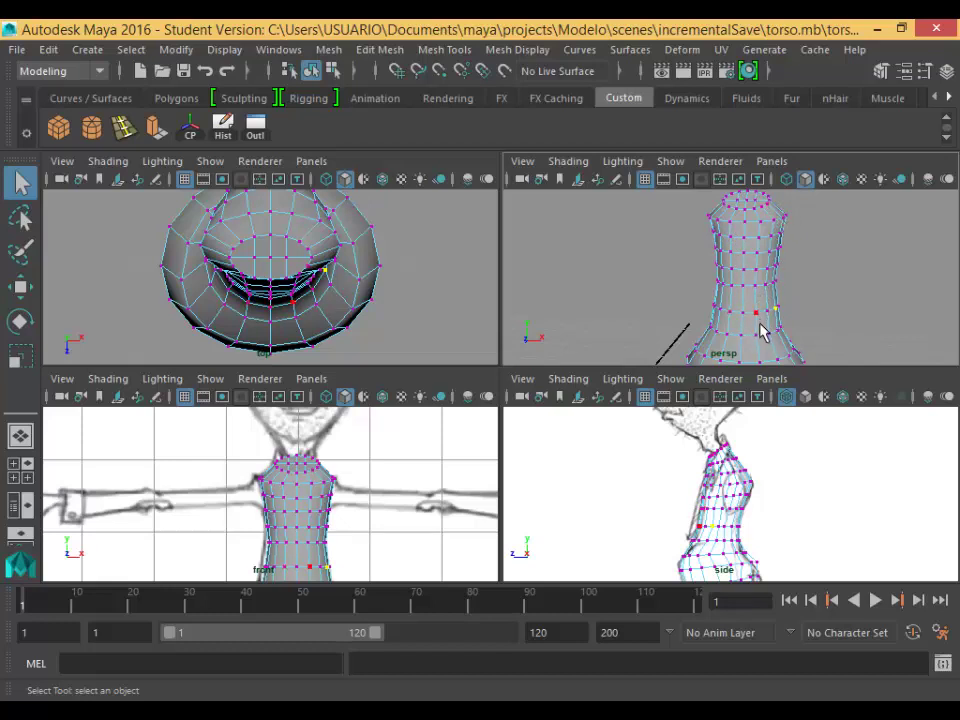
pyautogui.click(768, 236)
pyautogui.click(775, 256)
pyautogui.click(786, 250)
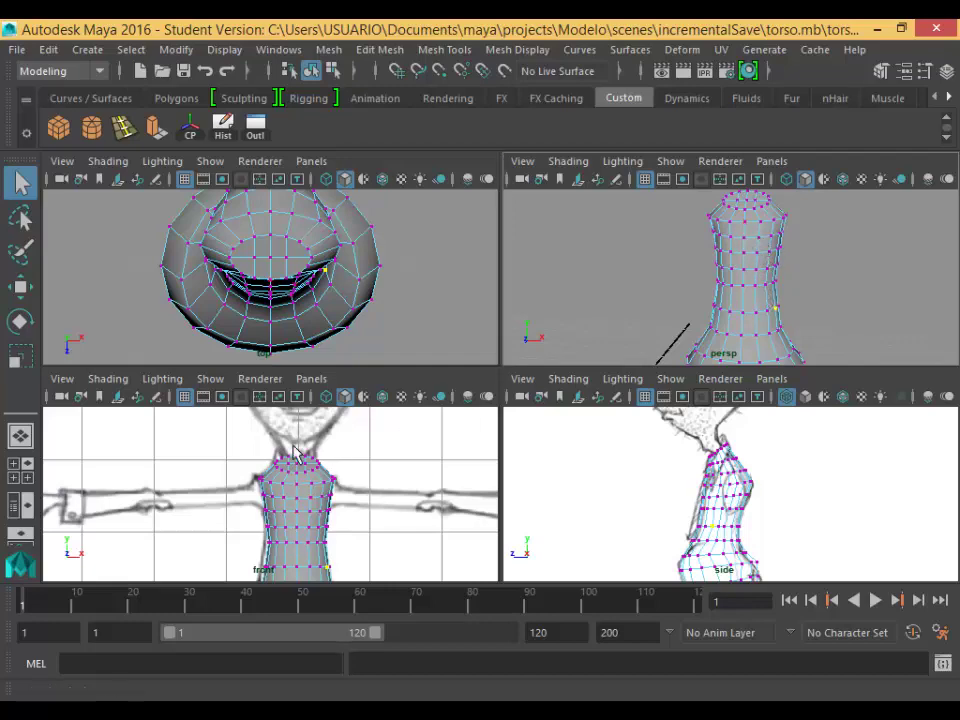
pyautogui.press('a')
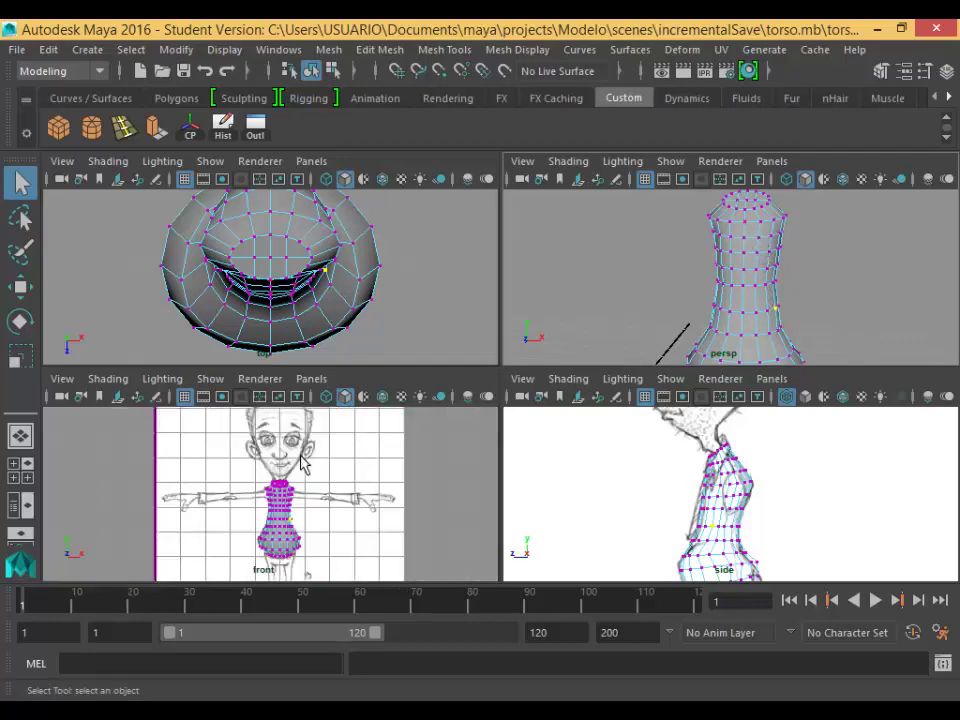
pyautogui.press('space')
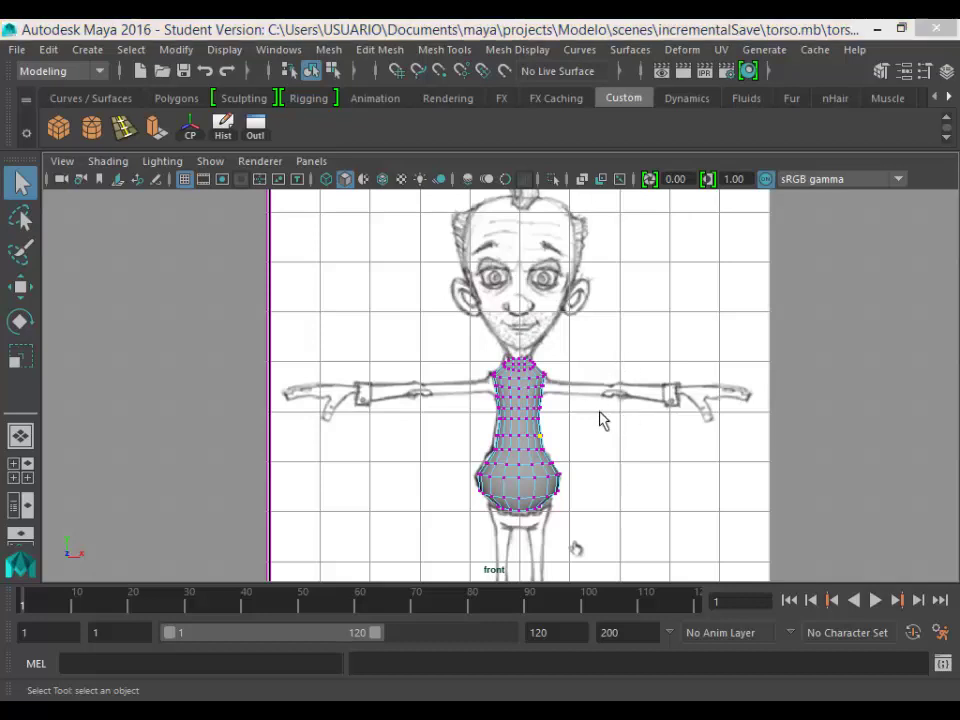
pyautogui.press('space')
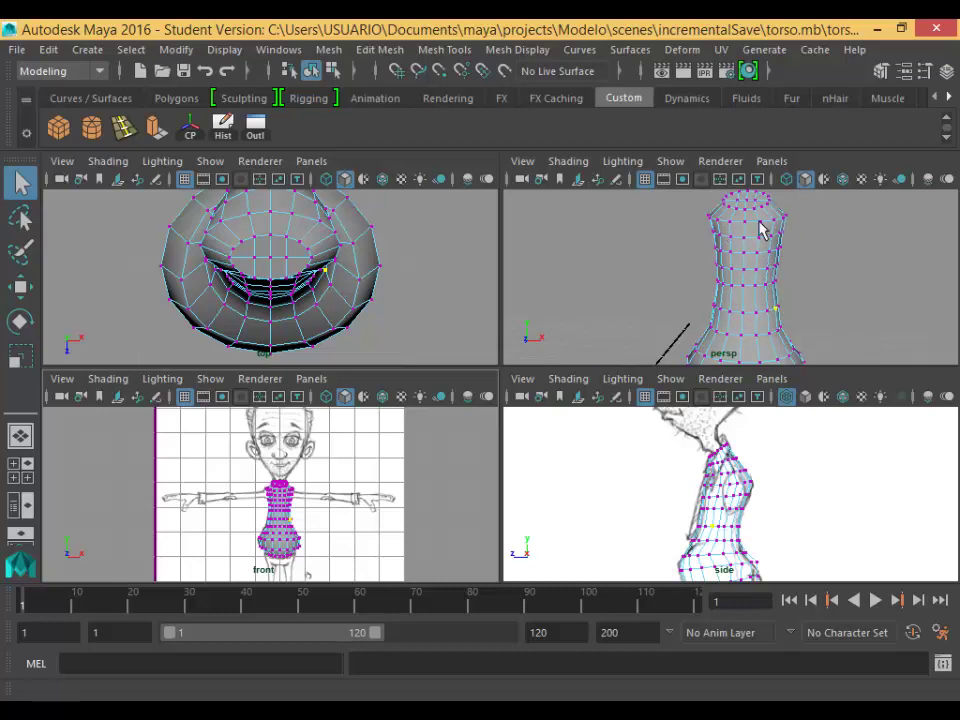
# Set the Select tool's symmetry to Topology, using a vertical centre edge on the front of the torso as the symmetry edge.
pyautogui.click(946, 84)
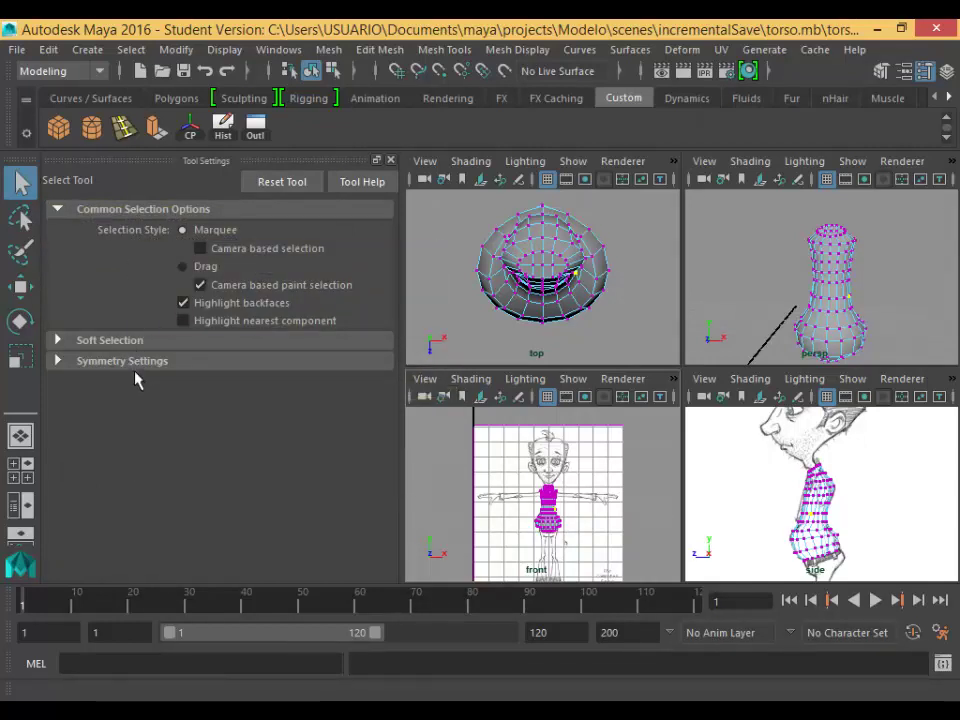
pyautogui.click(131, 366)
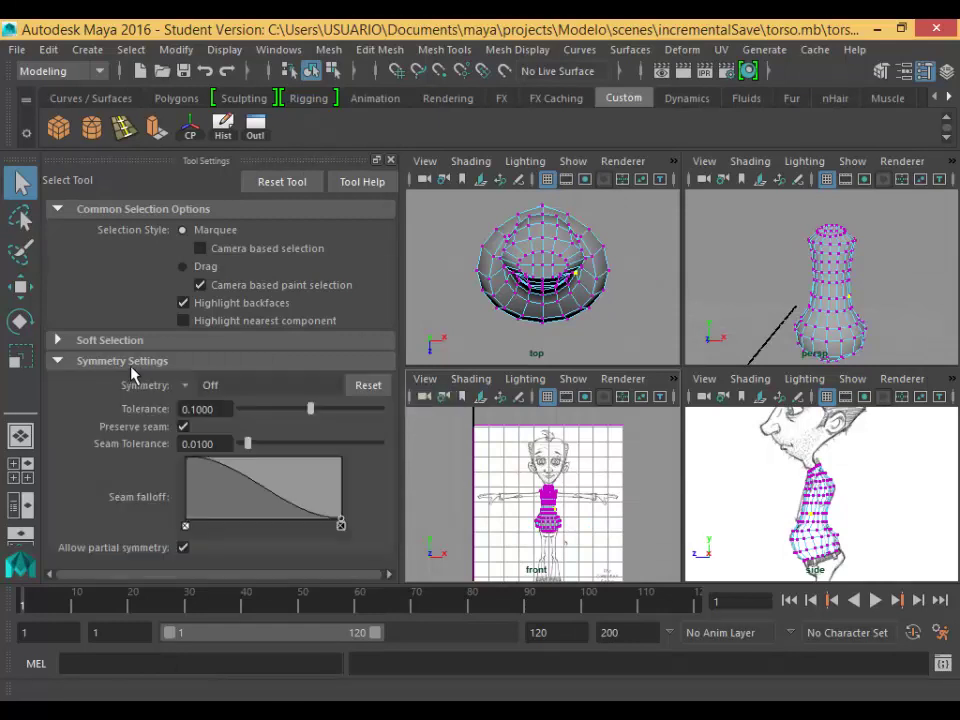
pyautogui.click(192, 386)
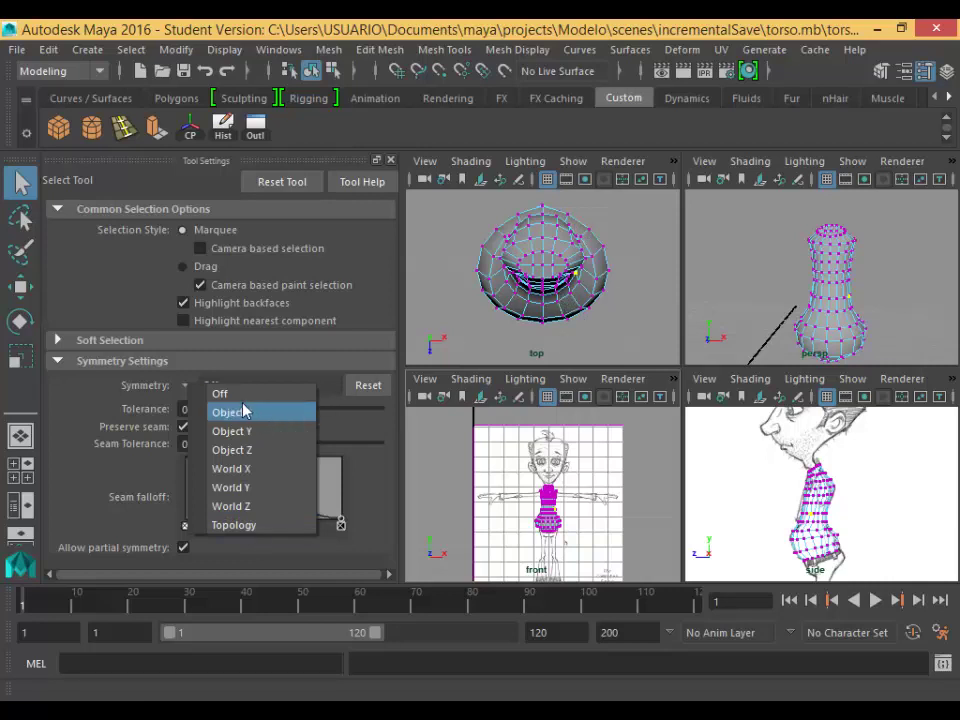
pyautogui.click(235, 528)
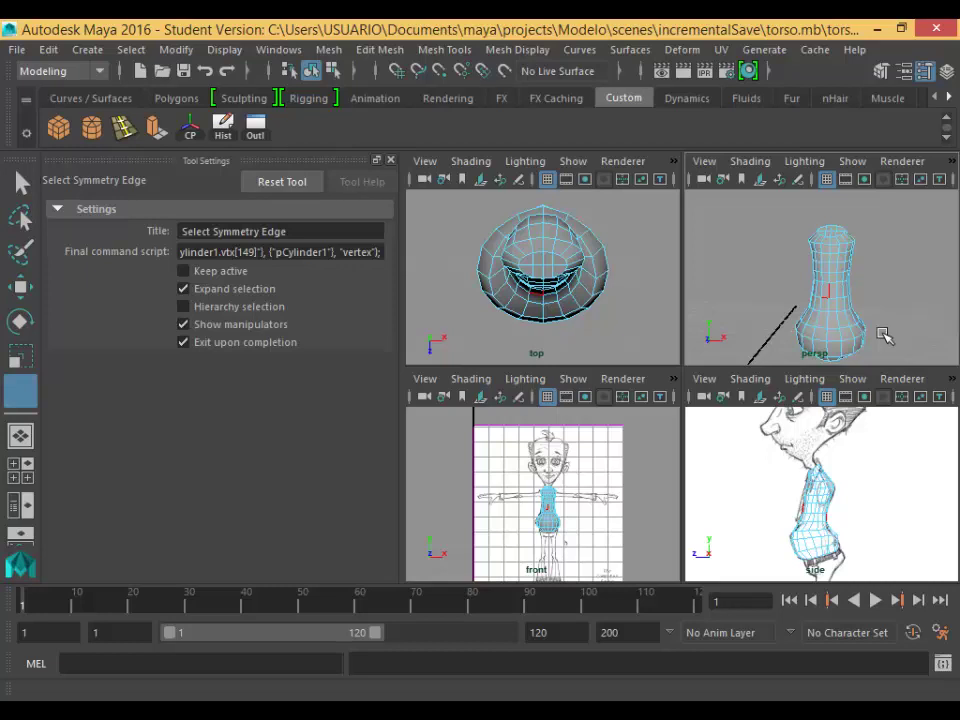
pyautogui.click(843, 287)
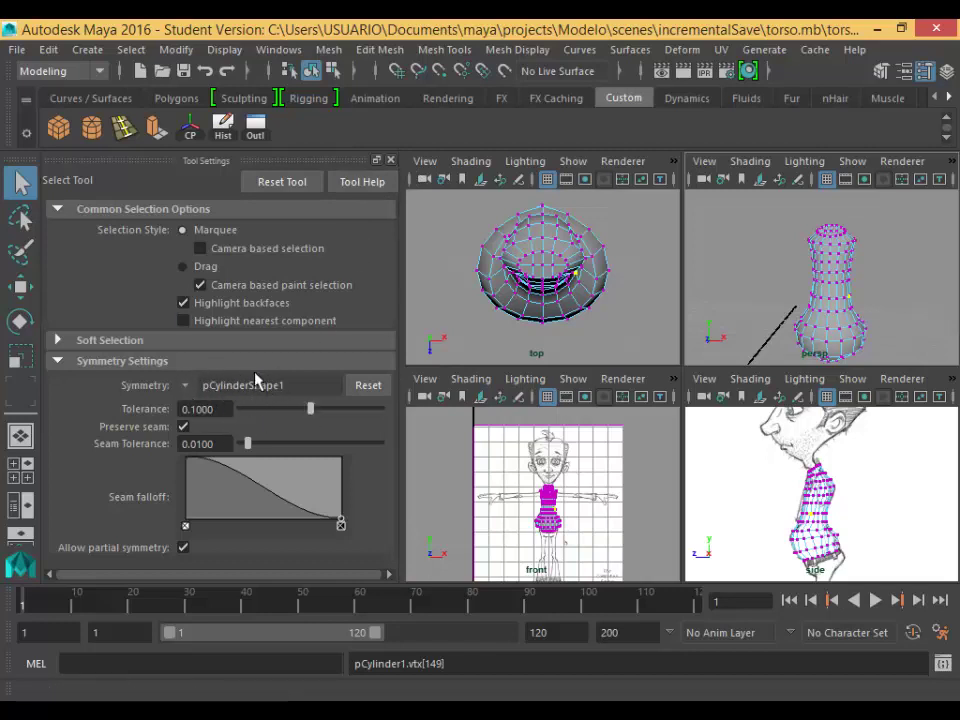
pyautogui.click(390, 160)
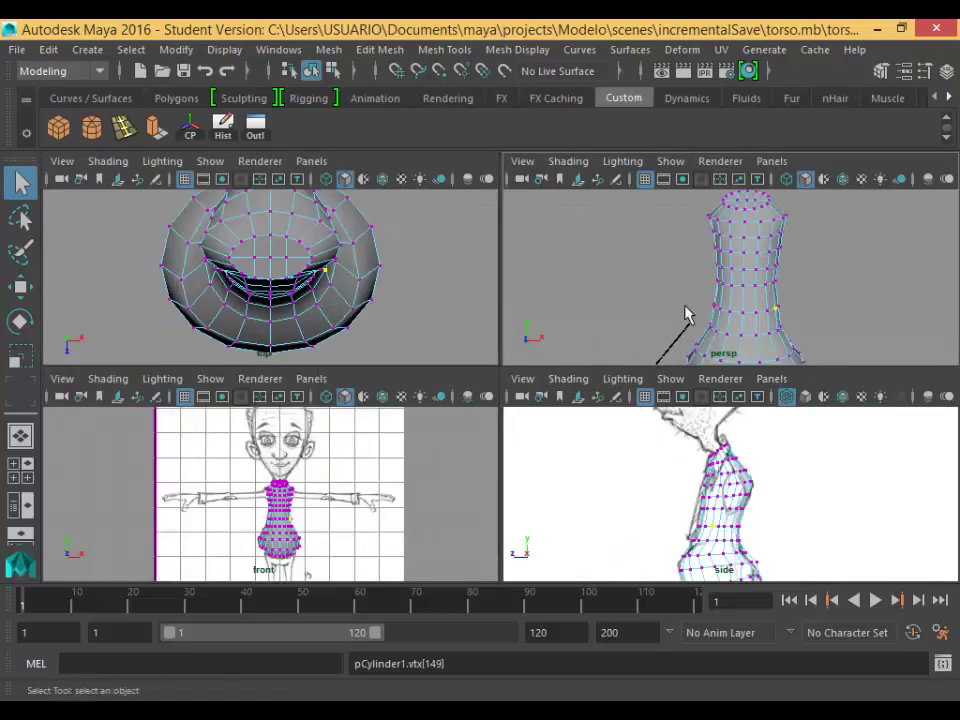
# Inspect the torso's edge flow from several sides in the perspective view and let the student-version autosave continue.
pyautogui.press('space')
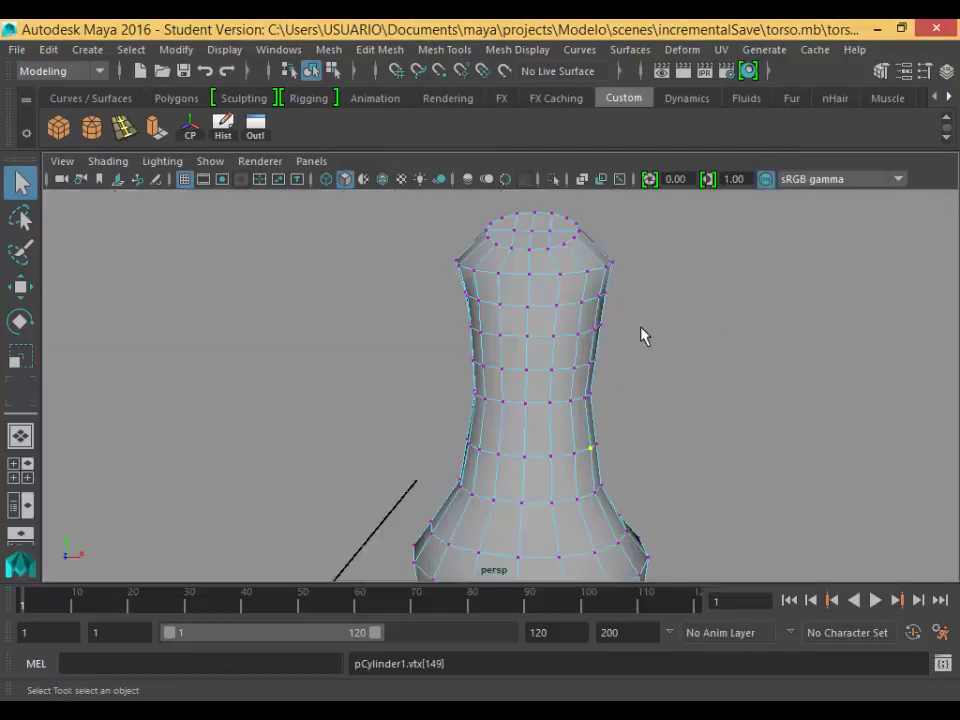
pyautogui.press('Down')
pyautogui.press('Down')
pyautogui.press('Down')
pyautogui.press('Up')
pyautogui.press('Up')
pyautogui.press('Up')
pyautogui.keyDown('alt'); pyautogui.moveTo(529, 542); pyautogui.dragTo(469, 493); pyautogui.keyUp('alt')
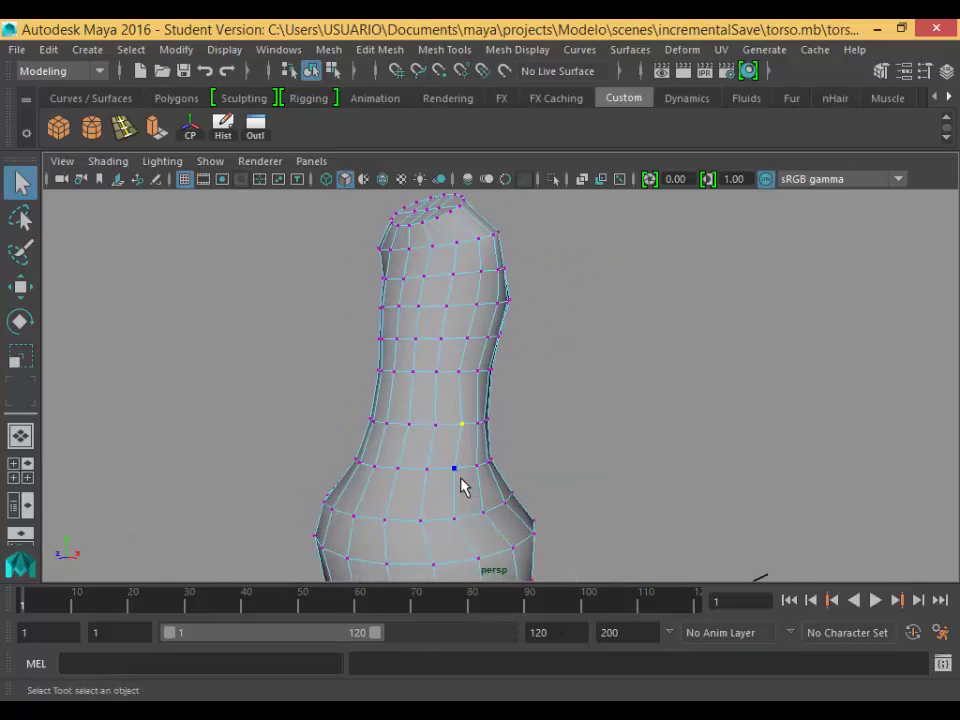
pyautogui.scroll(-3, 450, 475)
pyautogui.scroll(2, 448, 475)
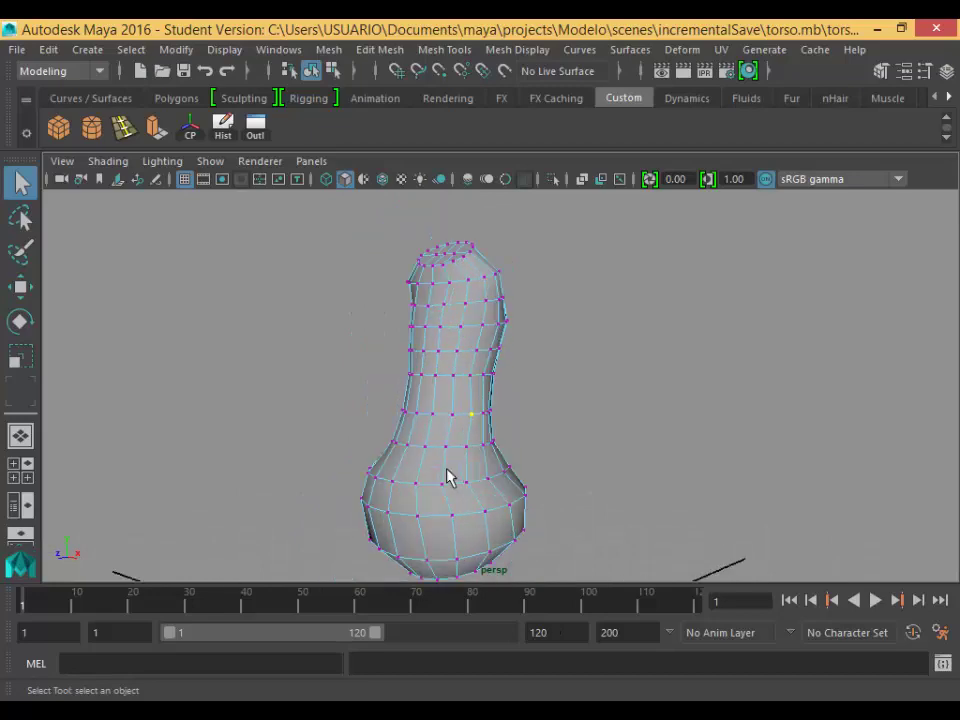
pyautogui.keyDown('alt'); pyautogui.moveTo(442, 455); pyautogui.dragTo(359, 450); pyautogui.keyUp('alt')
pyautogui.keyDown('alt'); pyautogui.moveTo(249, 463); pyautogui.dragTo(527, 460); pyautogui.keyUp('alt')
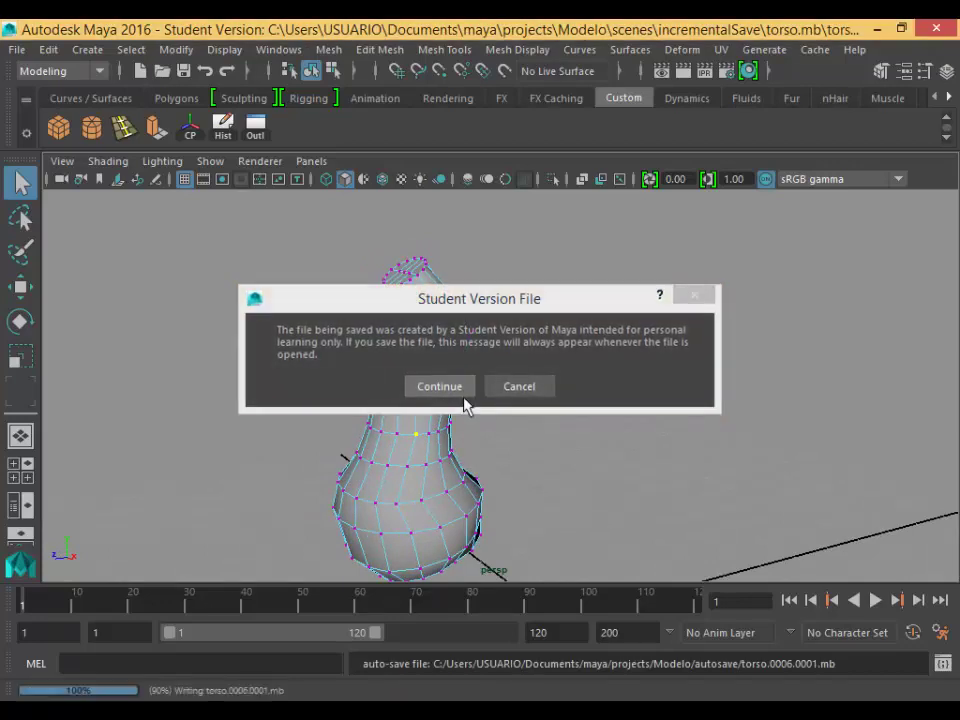
pyautogui.click(439, 386)
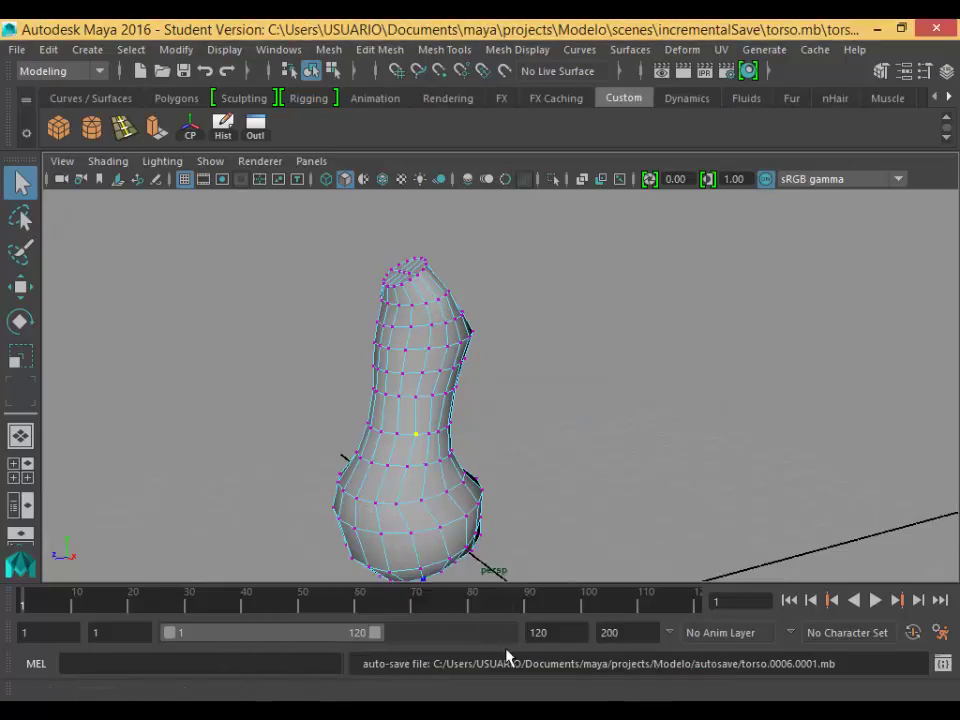
# Compare the torso's silhouette and vertex rows with the reference drawing in the enlarged front view.
pyautogui.press('space')
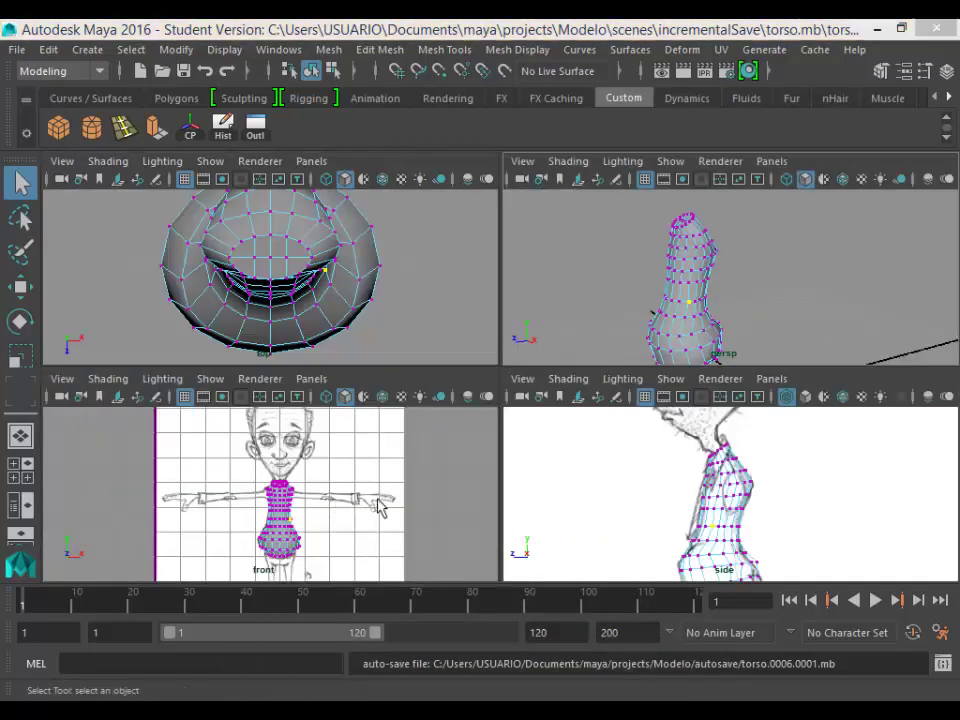
pyautogui.press('space')
pyautogui.scroll(3, 366, 515)
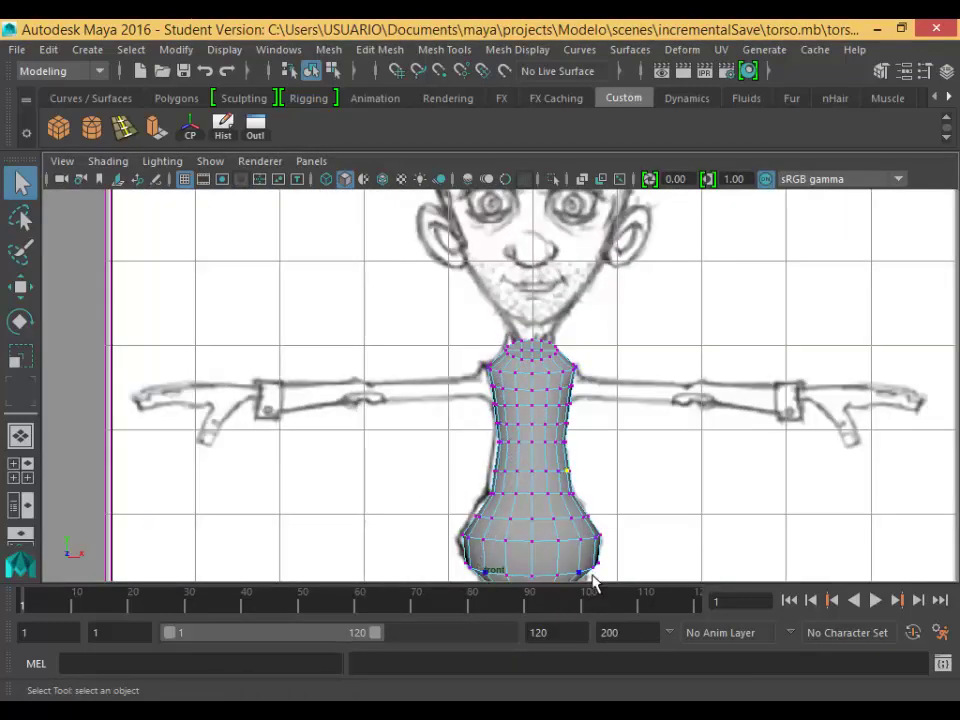
pyautogui.click(545, 441)
pyautogui.click(536, 370)
pyautogui.press('space')
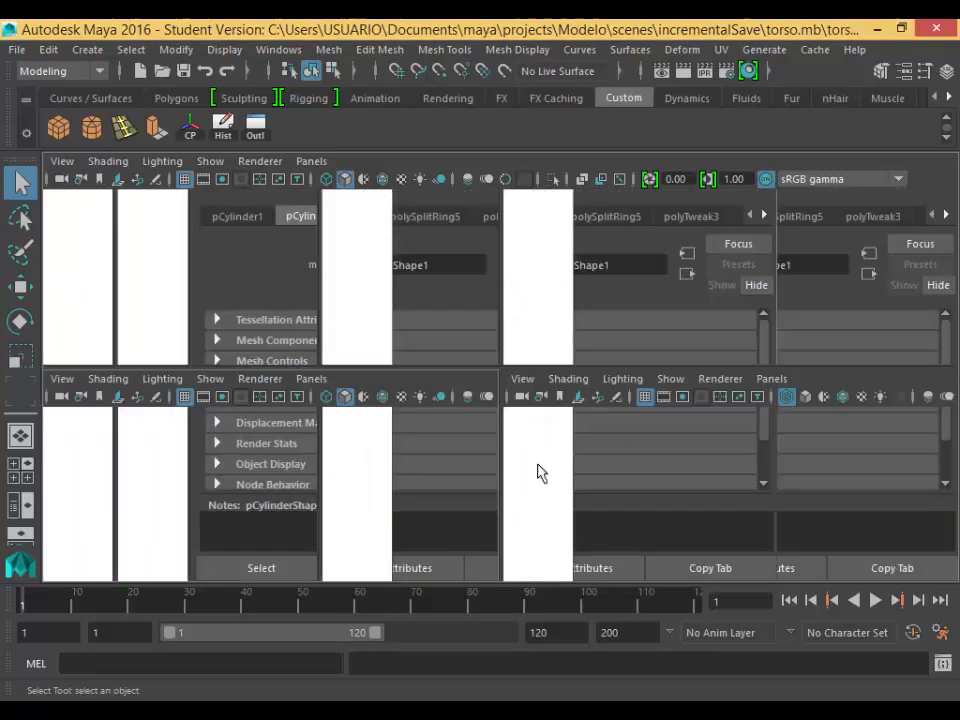
# Move two vertices of the waist row on the torso's side apart to even out their spacing.
pyautogui.press('space')
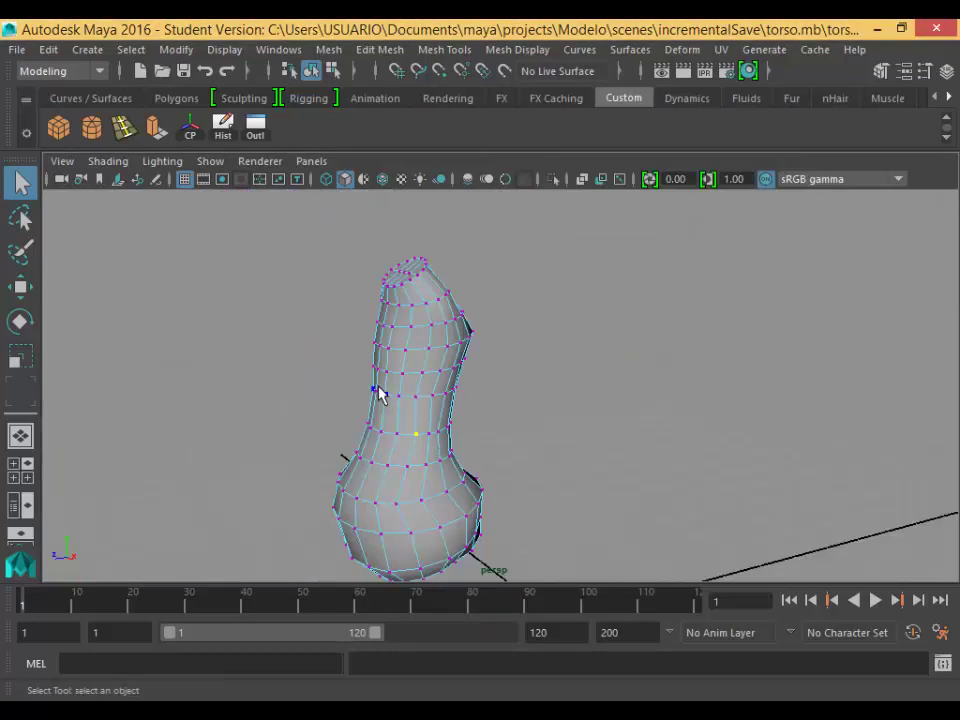
pyautogui.keyDown('alt'); pyautogui.moveTo(378, 393); pyautogui.dragTo(424, 326); pyautogui.keyUp('alt')
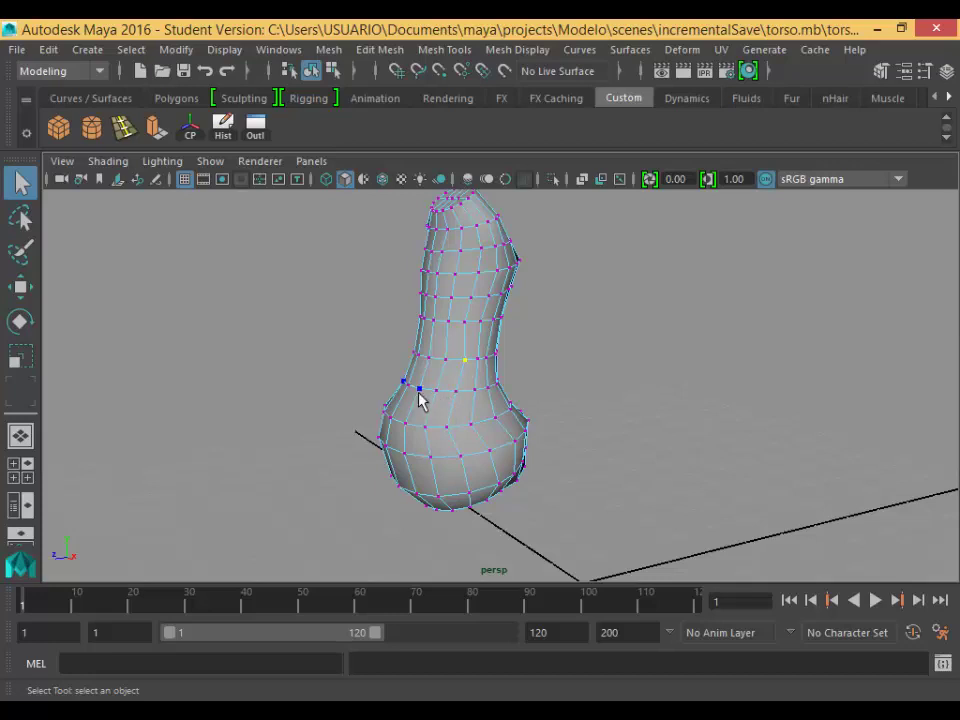
pyautogui.keyDown('alt'); pyautogui.moveTo(476, 414); pyautogui.dragTo(444, 422); pyautogui.keyUp('alt')
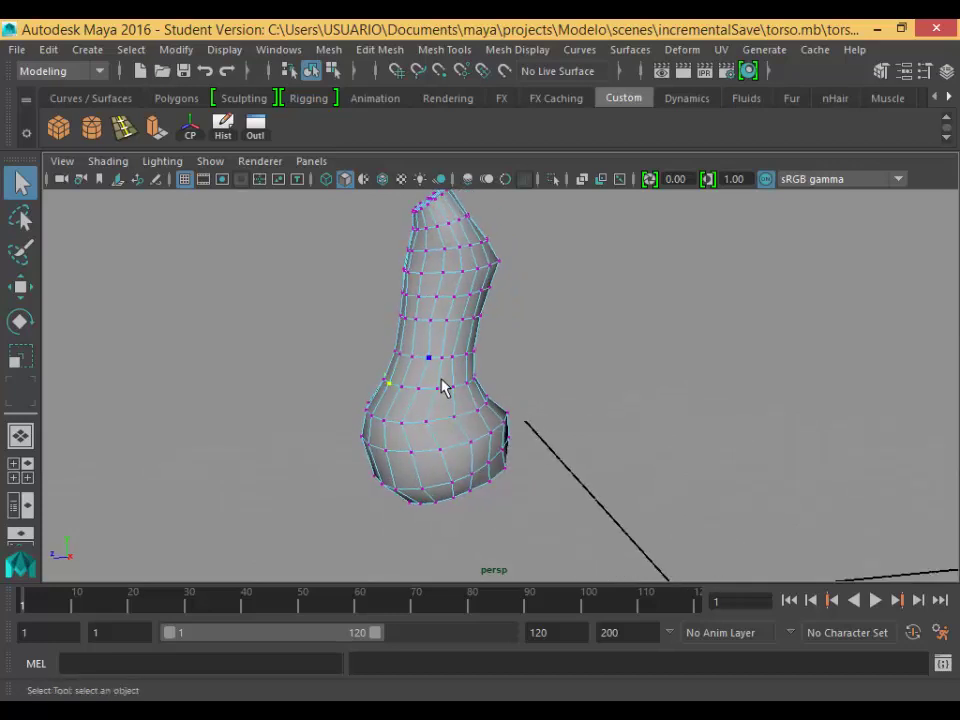
pyautogui.scroll(3, 440, 392)
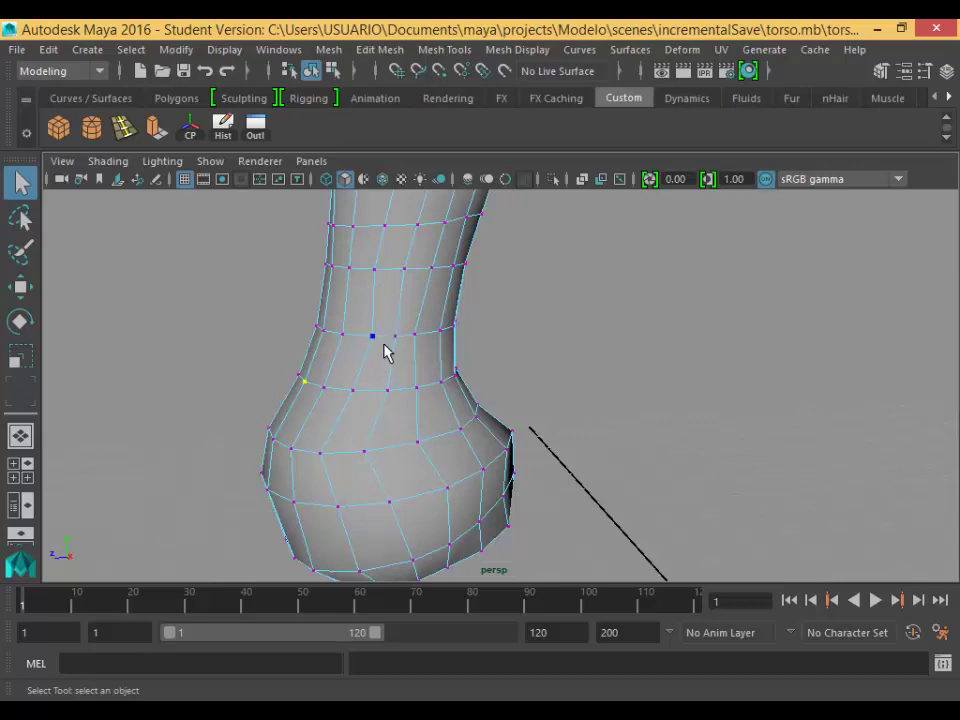
pyautogui.press('w')
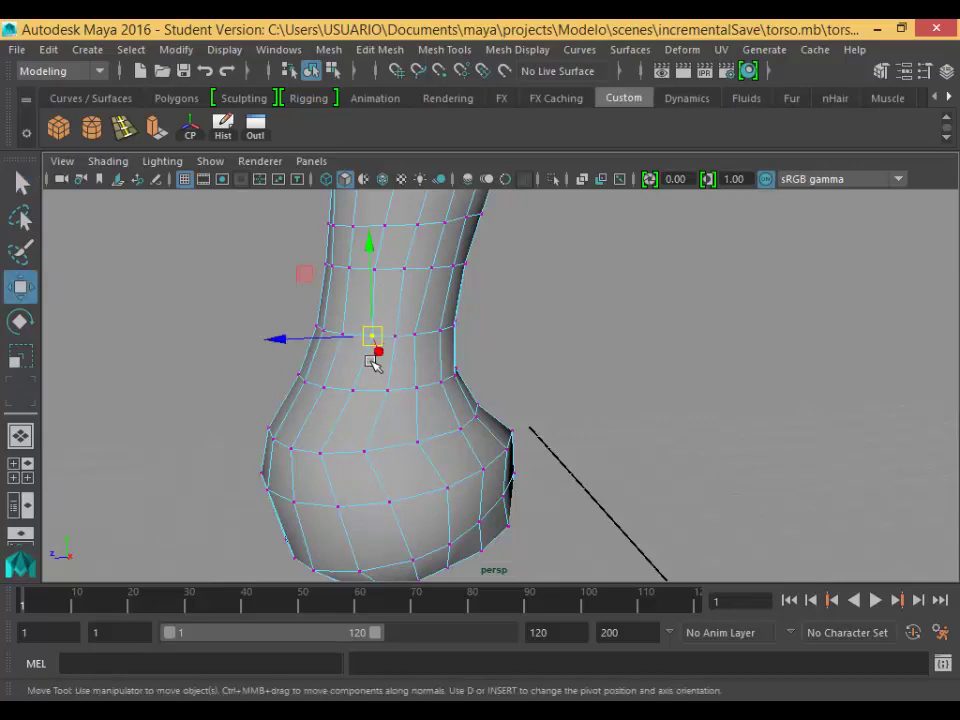
pyautogui.moveTo(381, 353); pyautogui.dragTo(377, 354)
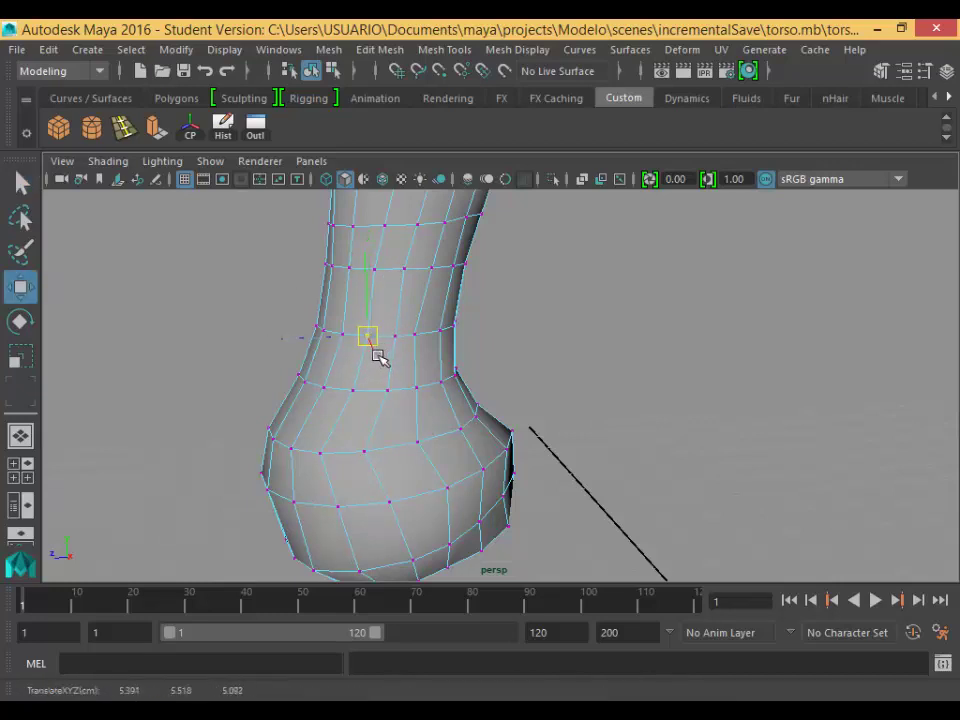
pyautogui.click(425, 354)
pyautogui.moveTo(432, 355); pyautogui.dragTo(441, 356)
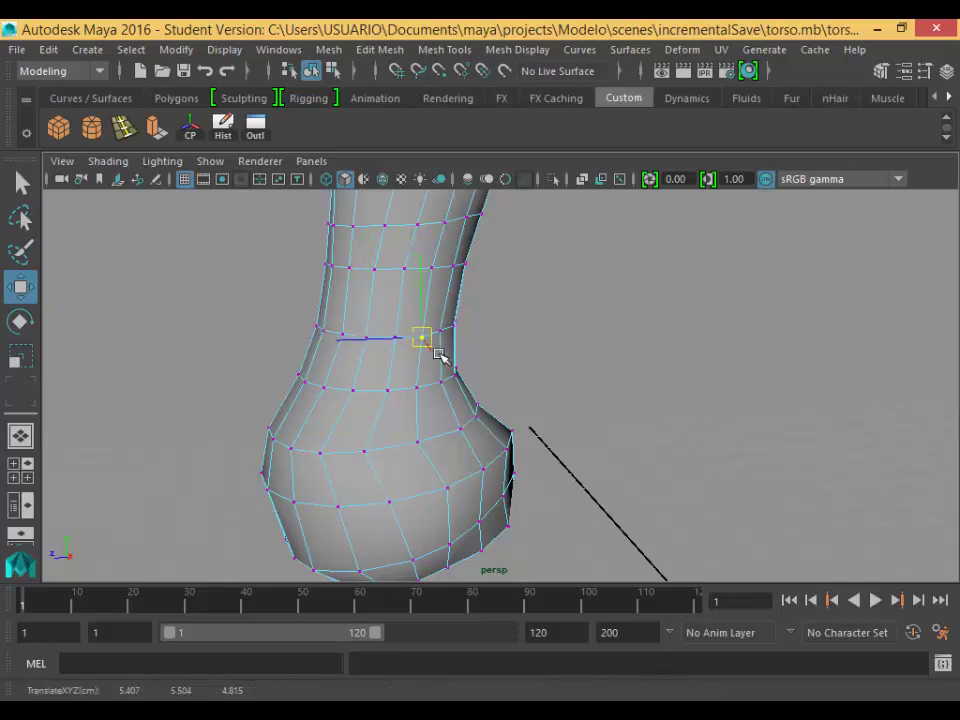
# Shift three side vertices of the row just above the hips' widest part sideways to straighten the vertical edge lines.
pyautogui.click(398, 396)
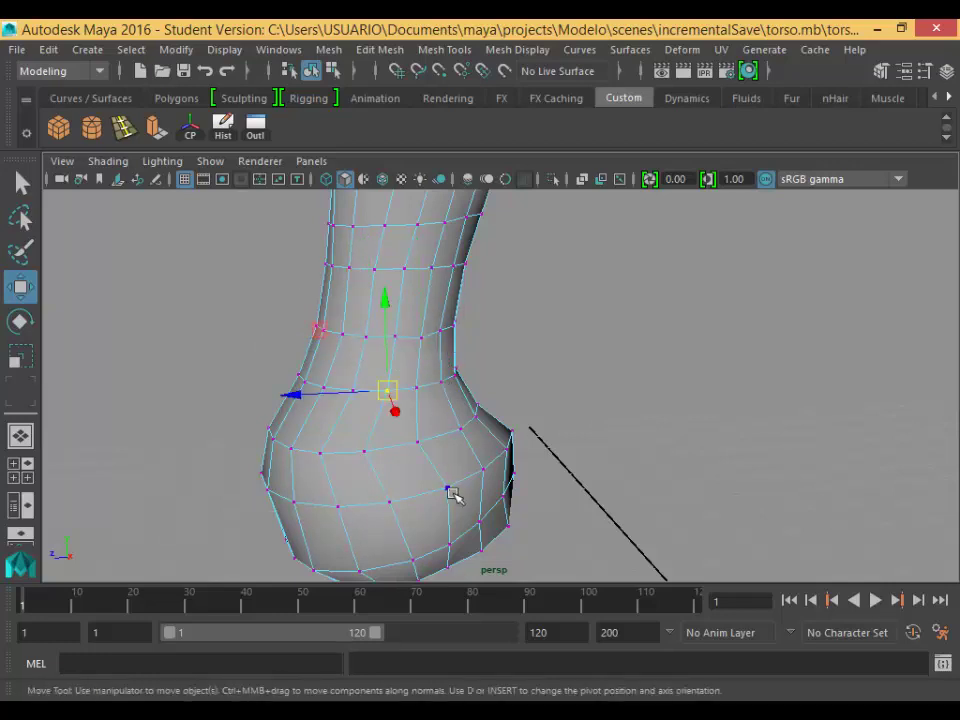
pyautogui.click(431, 456)
pyautogui.moveTo(431, 456); pyautogui.dragTo(397, 468)
pyautogui.click(384, 471)
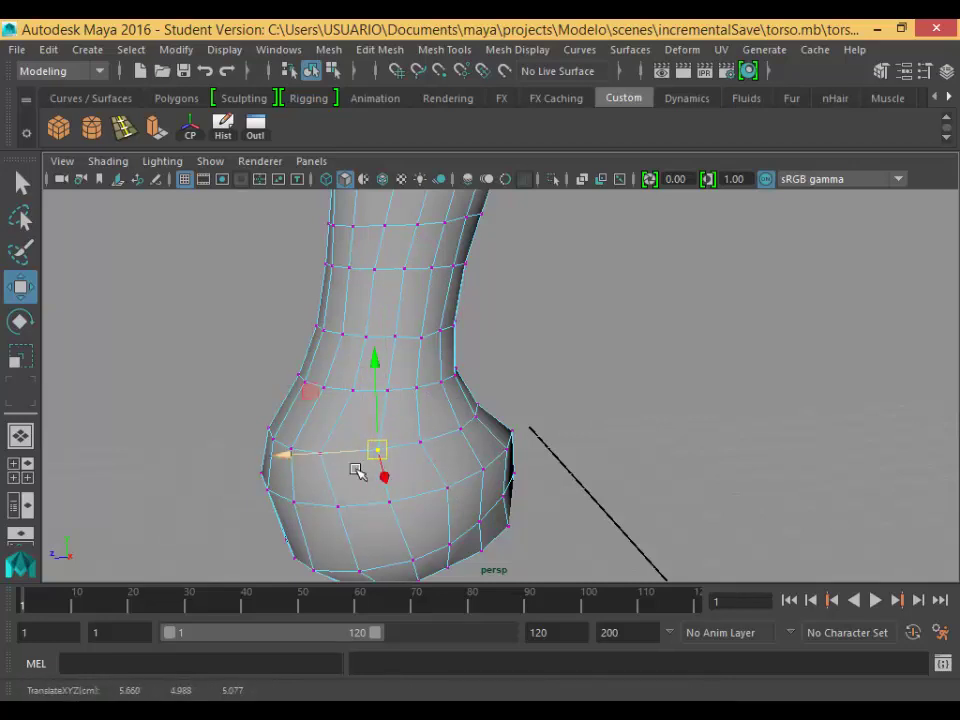
pyautogui.click(335, 468)
pyautogui.click(333, 483)
pyautogui.click(334, 471)
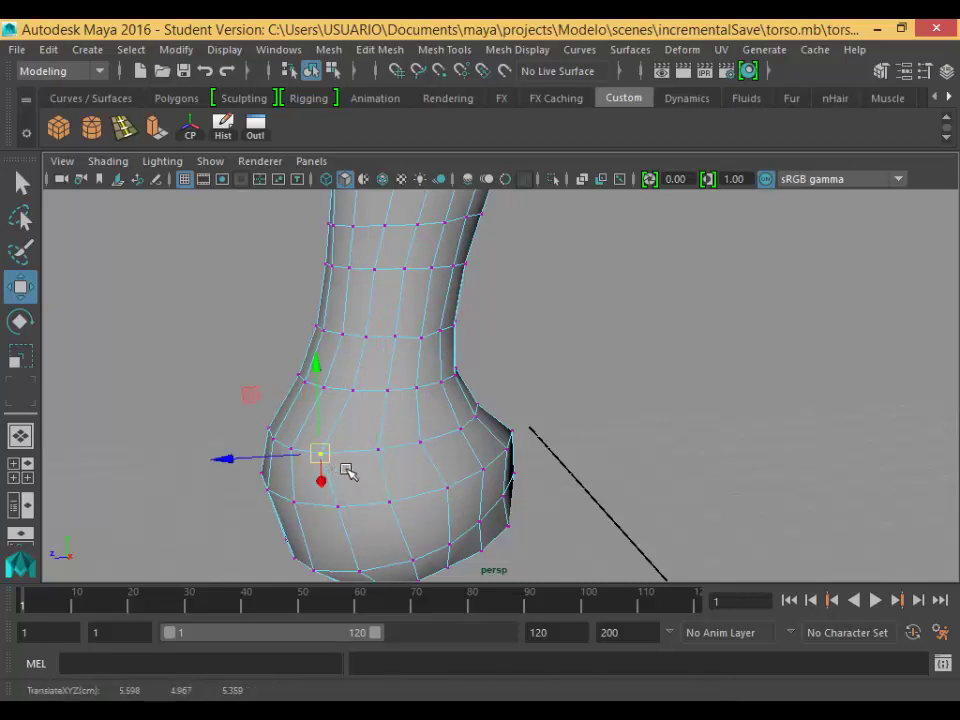
pyautogui.moveTo(313, 464); pyautogui.dragTo(322, 466)
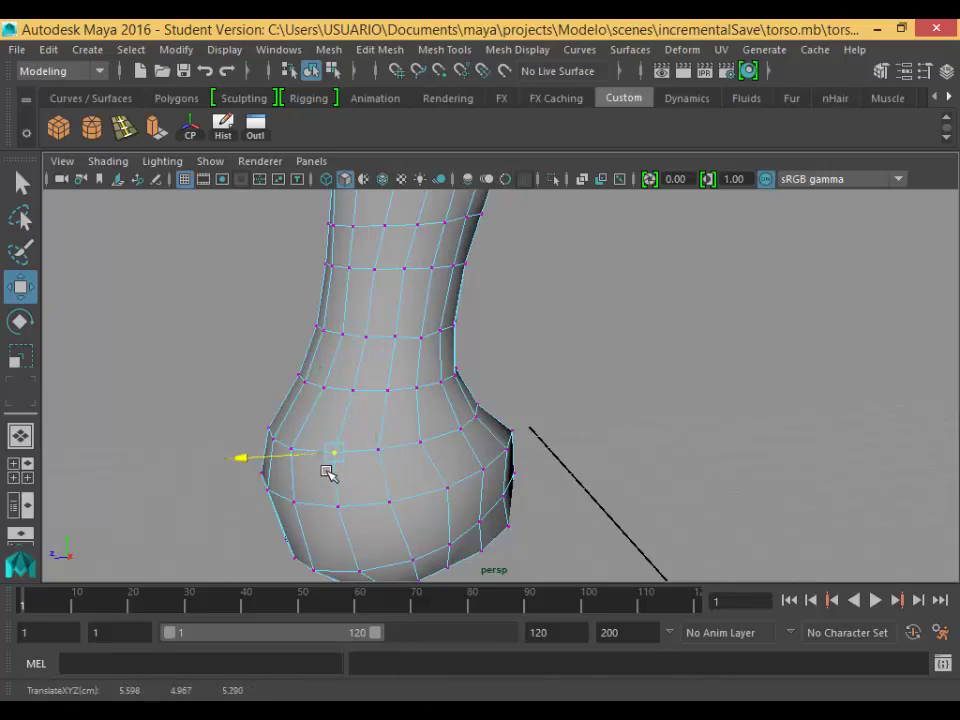
pyautogui.click(520, 478)
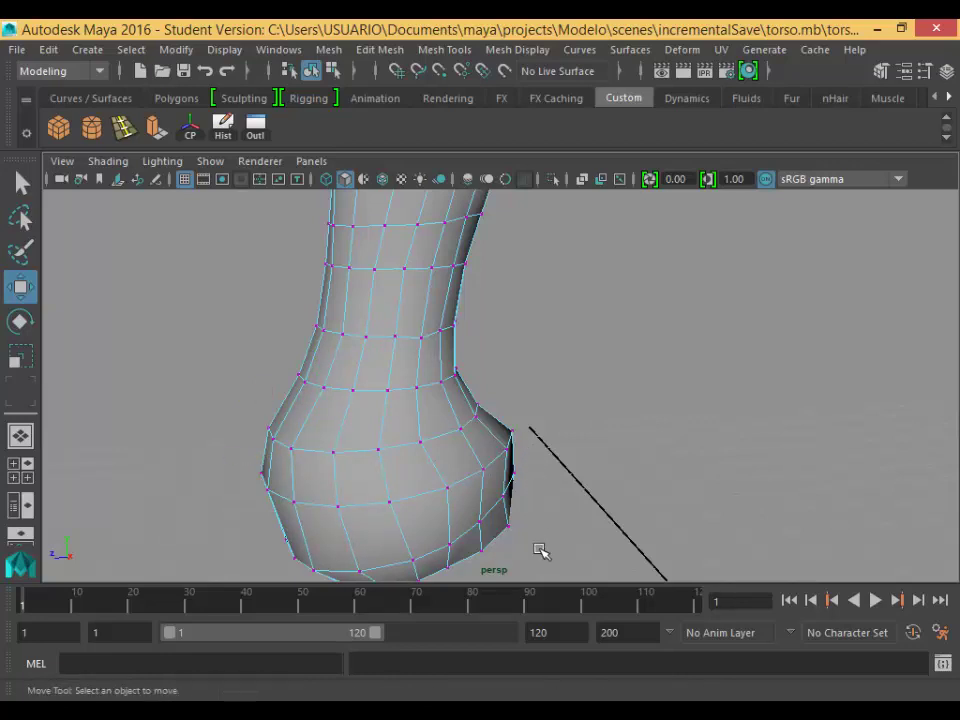
# Select the four torso faces that lie within the sketched arm opening in the enlarged side view, using wireframe display.
pyautogui.press('space')
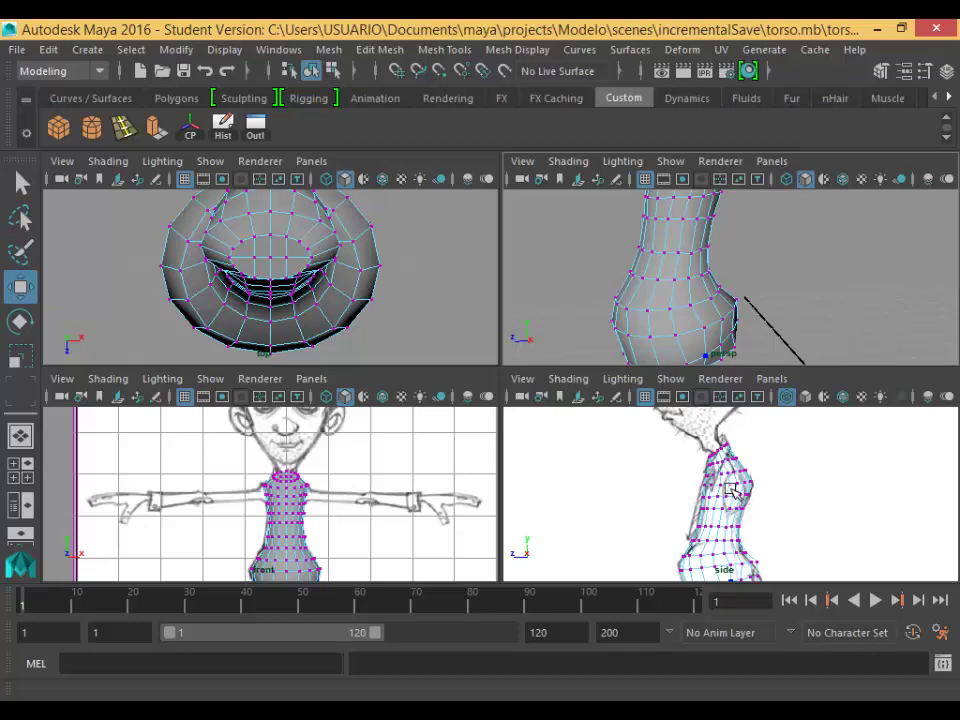
pyautogui.press('space')
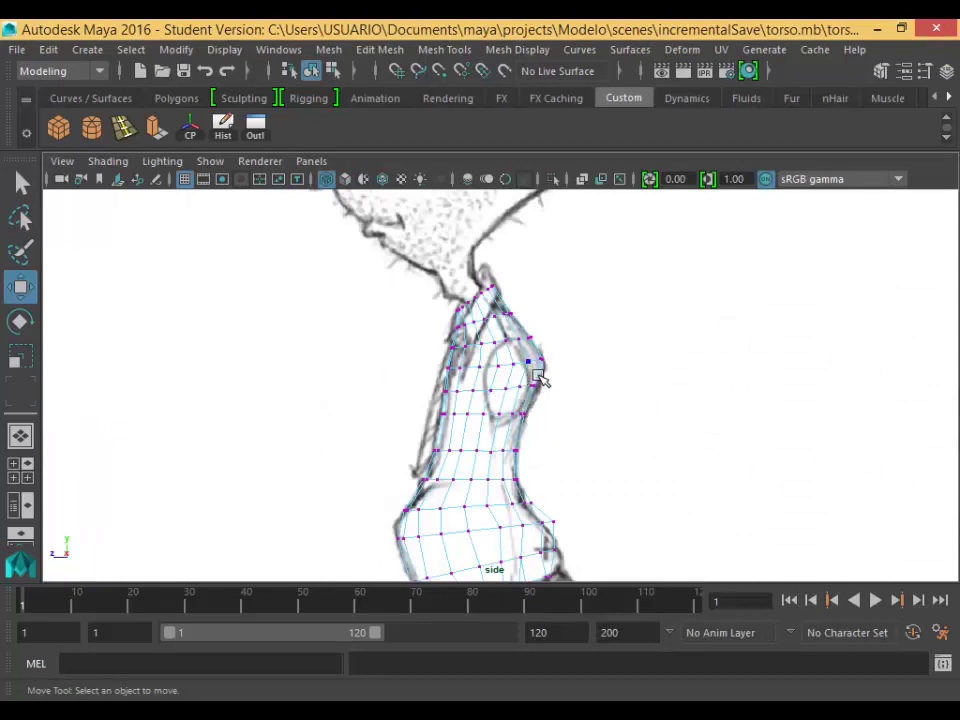
pyautogui.moveTo(512, 198); pyautogui.dragTo(525, 392, button='right')
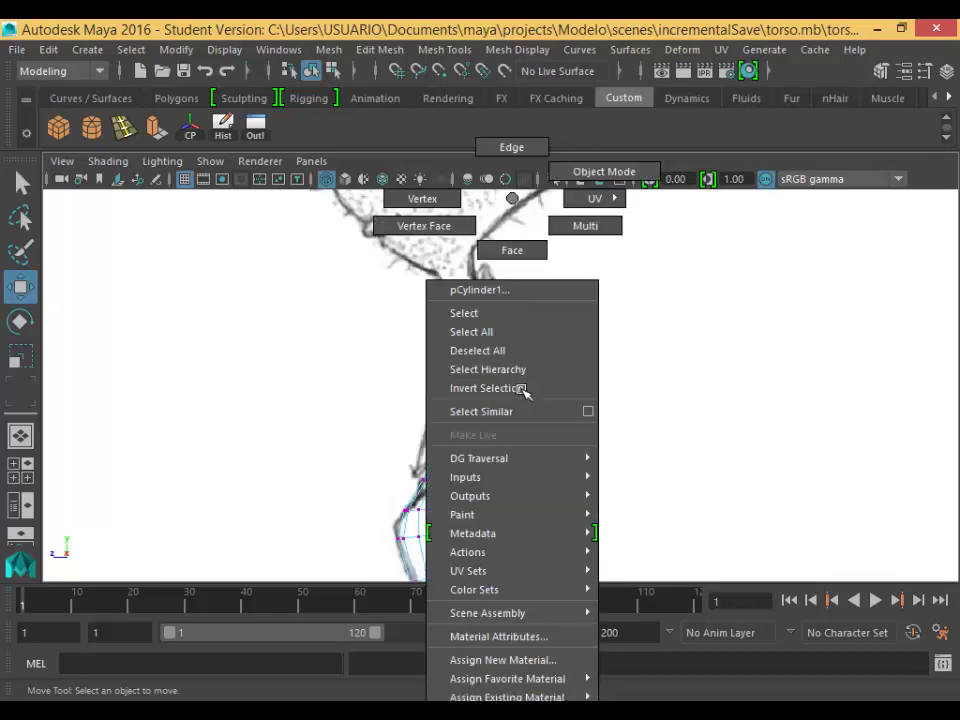
pyautogui.click(511, 252)
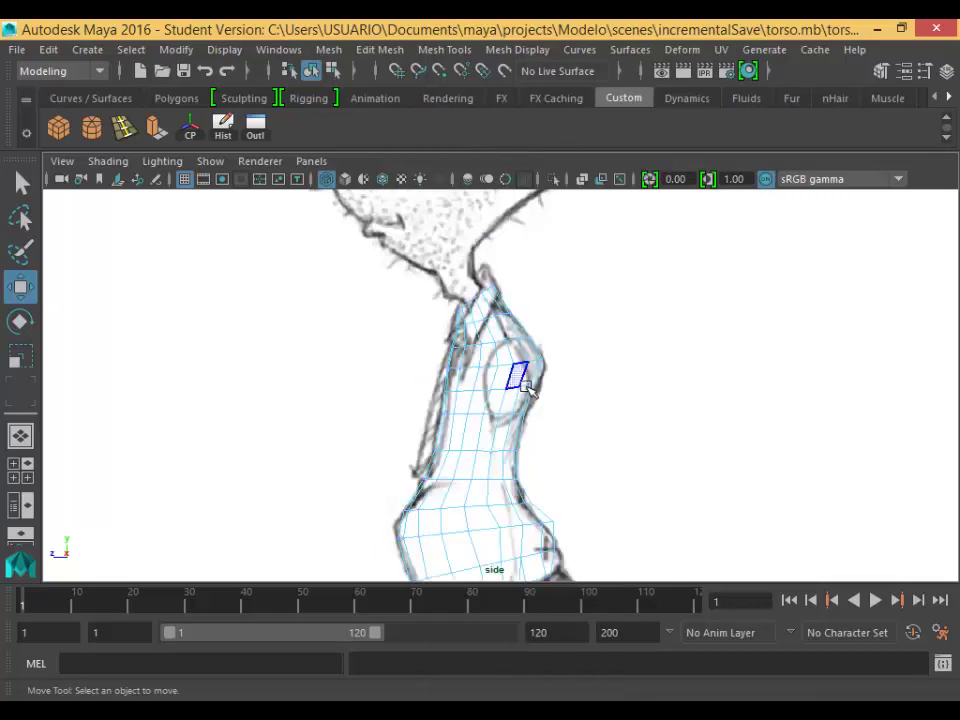
pyautogui.click(352, 186)
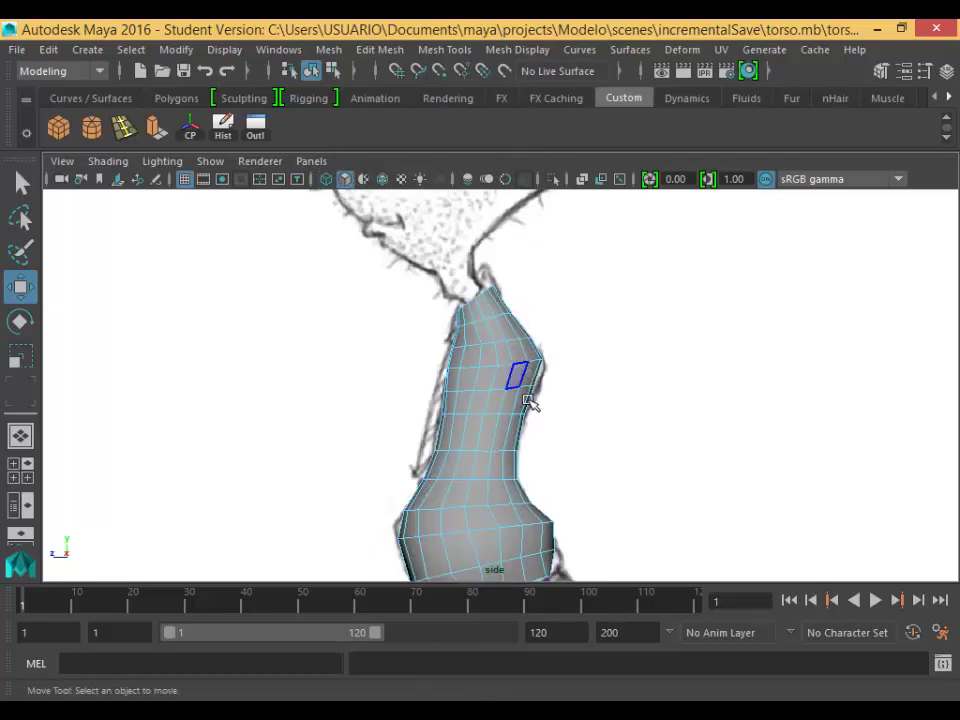
pyautogui.click(326, 178)
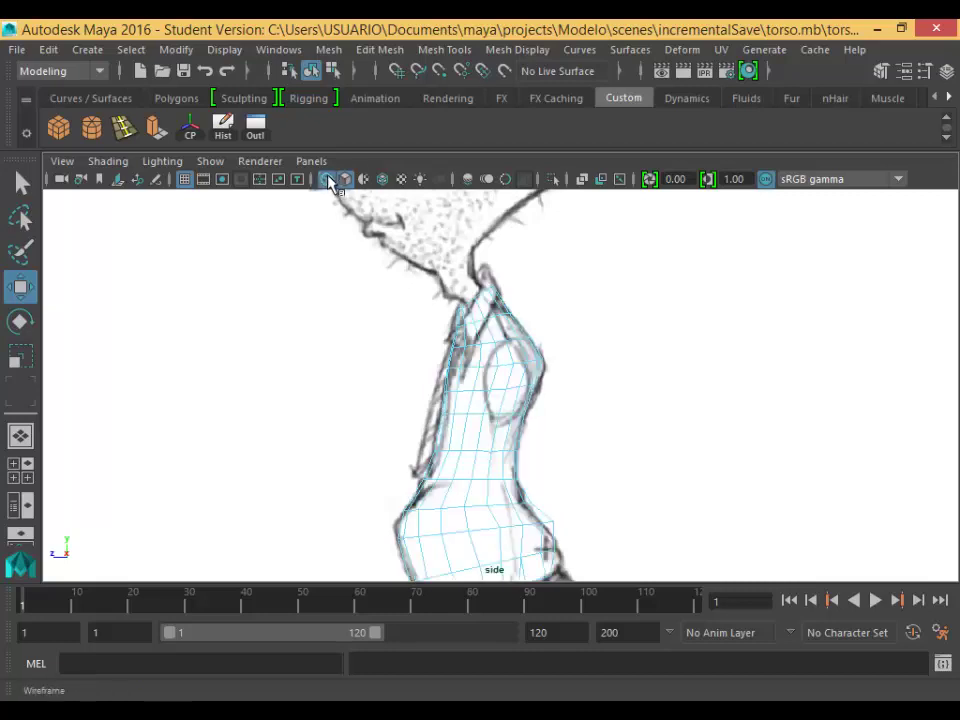
pyautogui.click(514, 390)
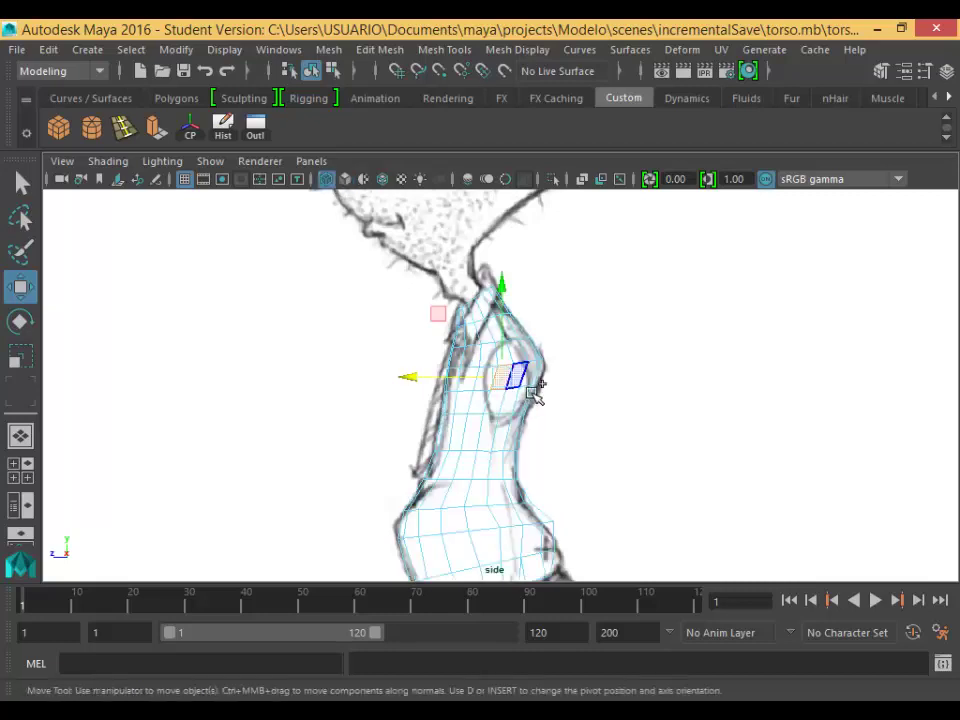
pyautogui.keyDown('shift'); pyautogui.click(510, 412); pyautogui.keyUp('shift')
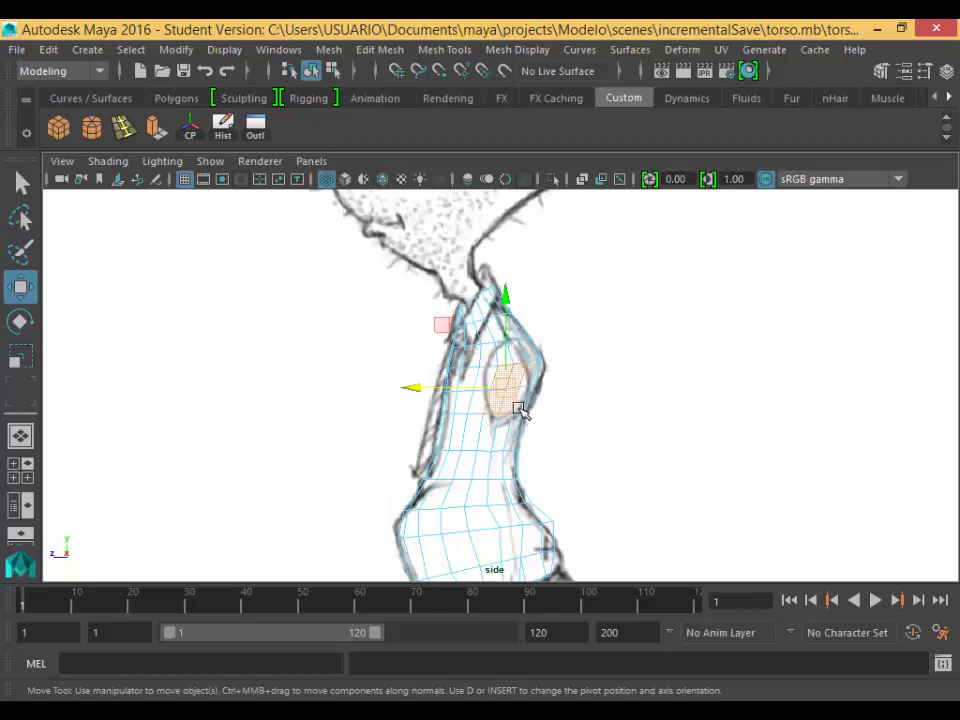
pyautogui.scroll(5, 517, 414)
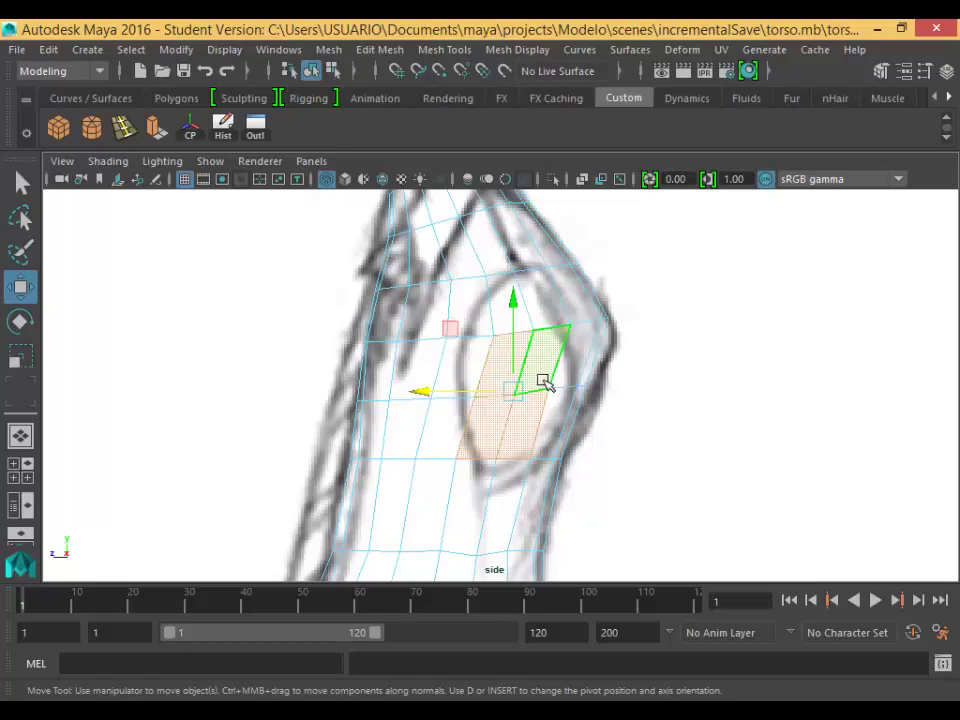
# Examine the four selected arm-opening faces and the surrounding edge flow from several angles in the perspective view.
pyautogui.press('space')
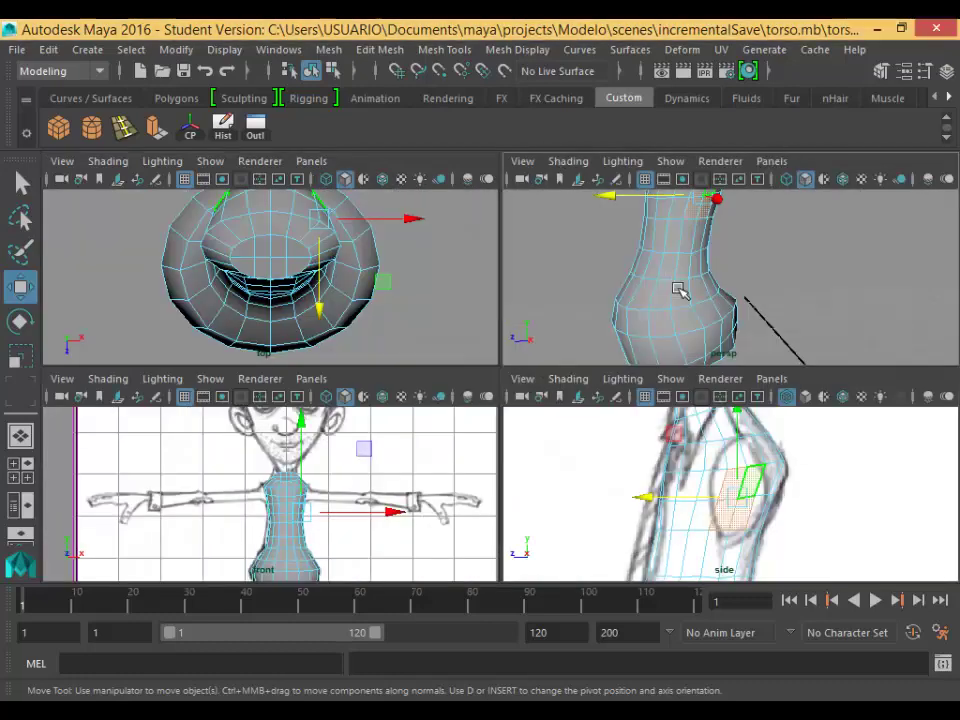
pyautogui.press('space')
pyautogui.keyDown('alt'); pyautogui.moveTo(477, 354); pyautogui.dragTo(491, 433); pyautogui.keyUp('alt')
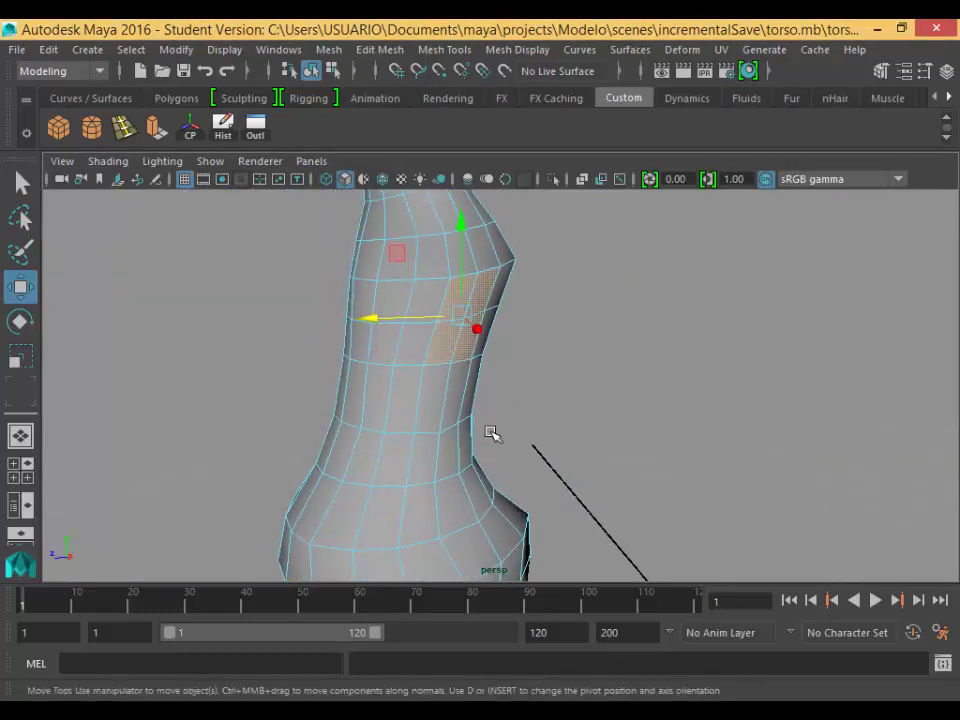
pyautogui.keyDown('alt'); pyautogui.moveTo(426, 364); pyautogui.dragTo(379, 385); pyautogui.keyUp('alt')
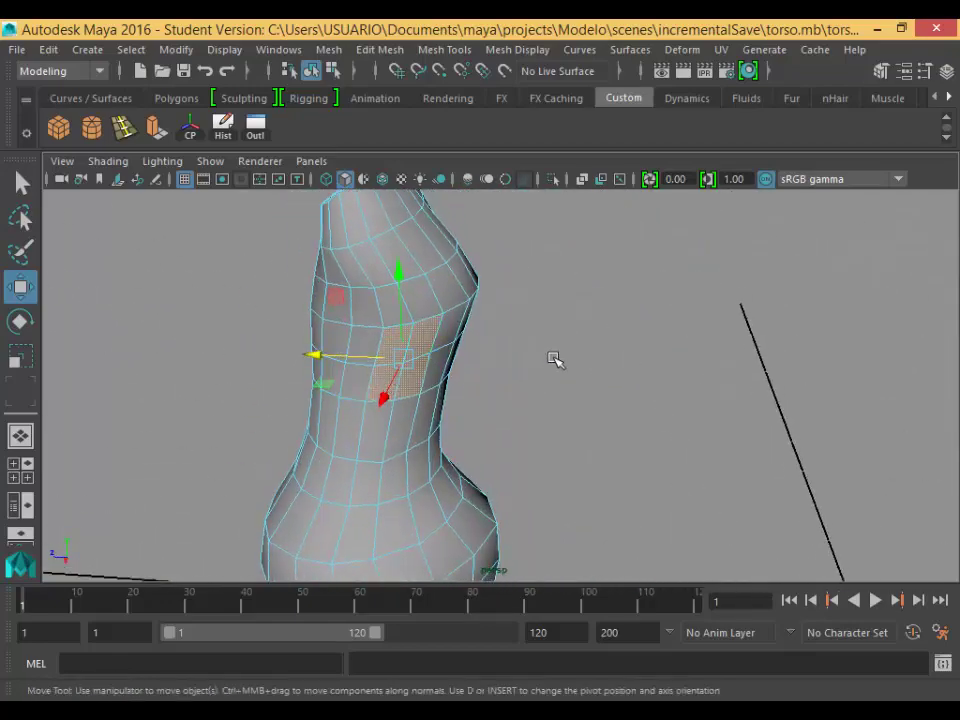
pyautogui.keyDown('alt'); pyautogui.moveTo(450, 437); pyautogui.dragTo(409, 441); pyautogui.keyUp('alt')
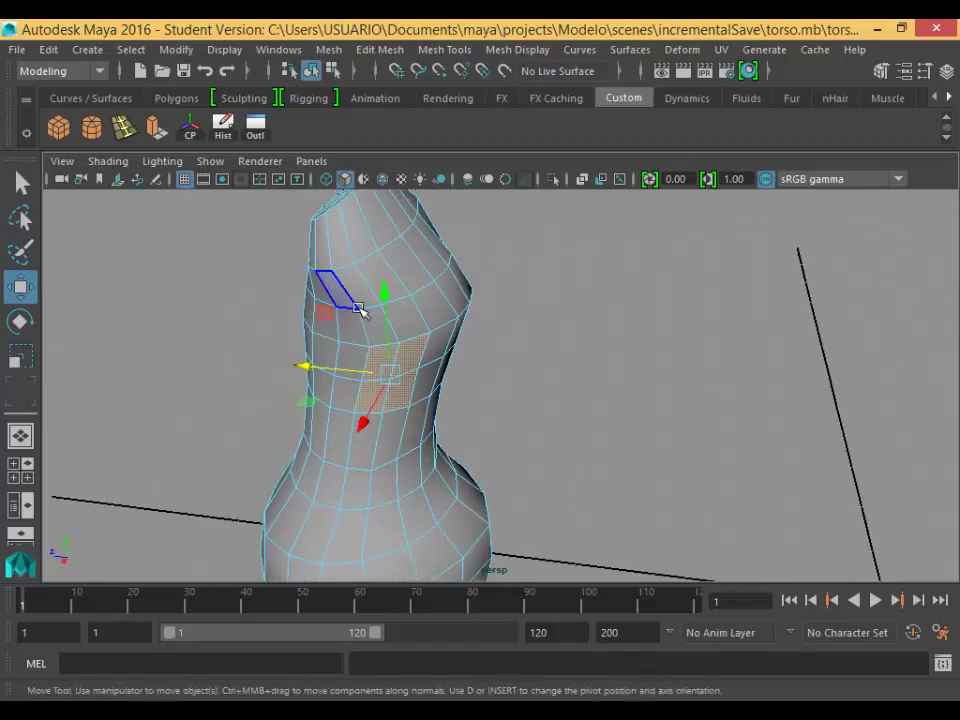
pyautogui.keyDown('alt'); pyautogui.moveTo(354, 369); pyautogui.dragTo(470, 280); pyautogui.keyUp('alt')
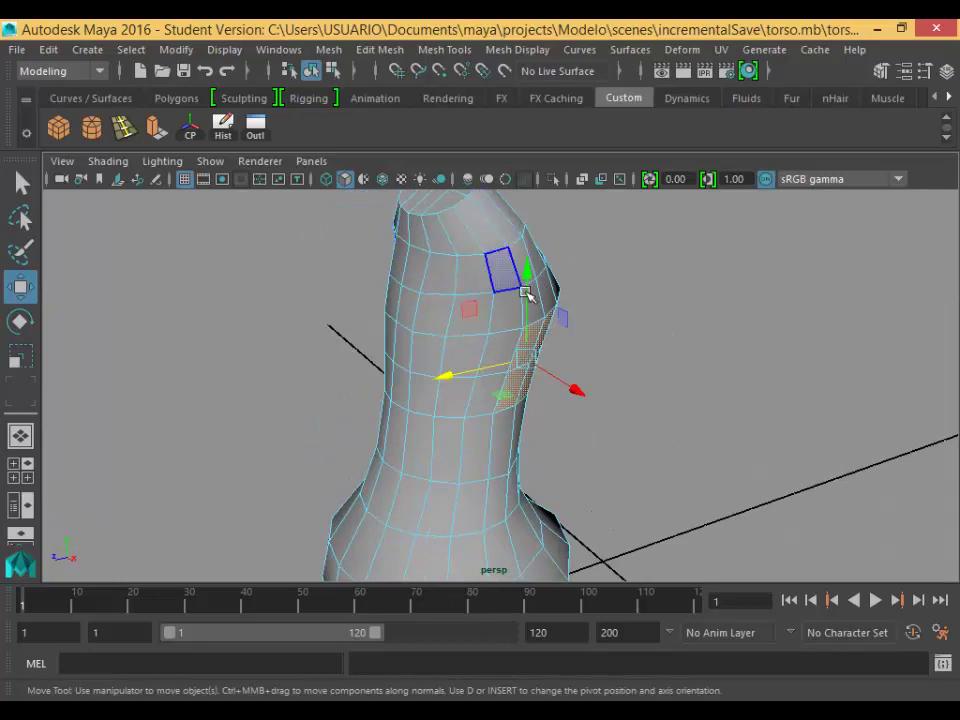
pyautogui.keyDown('alt'); pyautogui.moveTo(531, 373); pyautogui.dragTo(426, 392); pyautogui.keyUp('alt')
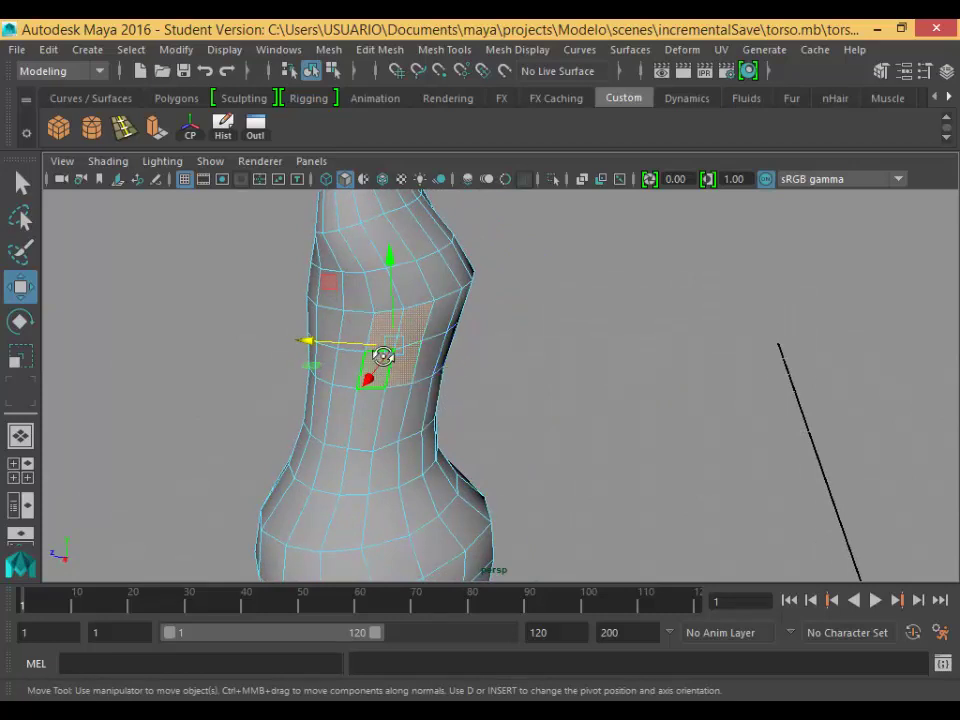
pyautogui.keyDown('alt'); pyautogui.moveTo(381, 354); pyautogui.dragTo(446, 345); pyautogui.keyUp('alt')
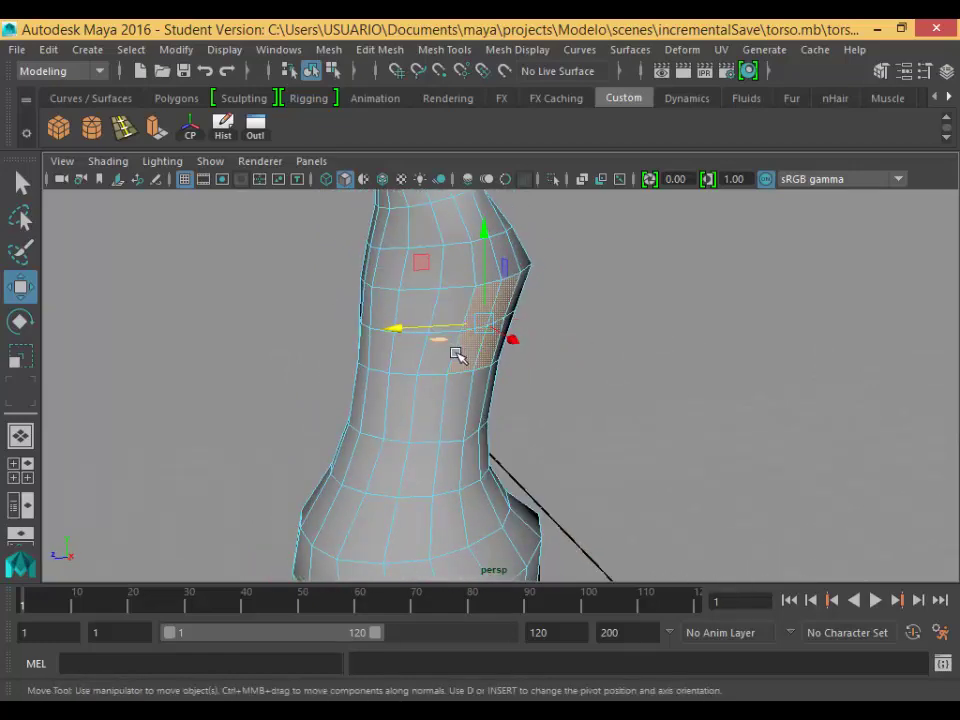
pyautogui.keyDown('alt'); pyautogui.moveTo(459, 369); pyautogui.dragTo(480, 410); pyautogui.keyUp('alt')
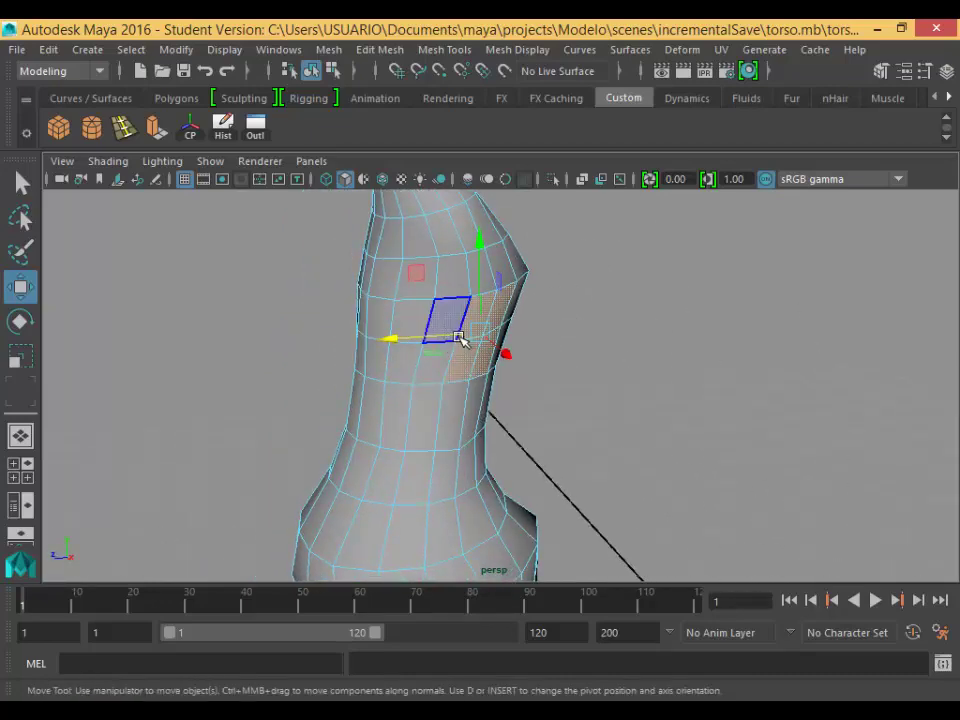
# Replace the selection with the two-by-two block of side faces one row higher on the torso.
pyautogui.click(458, 336)
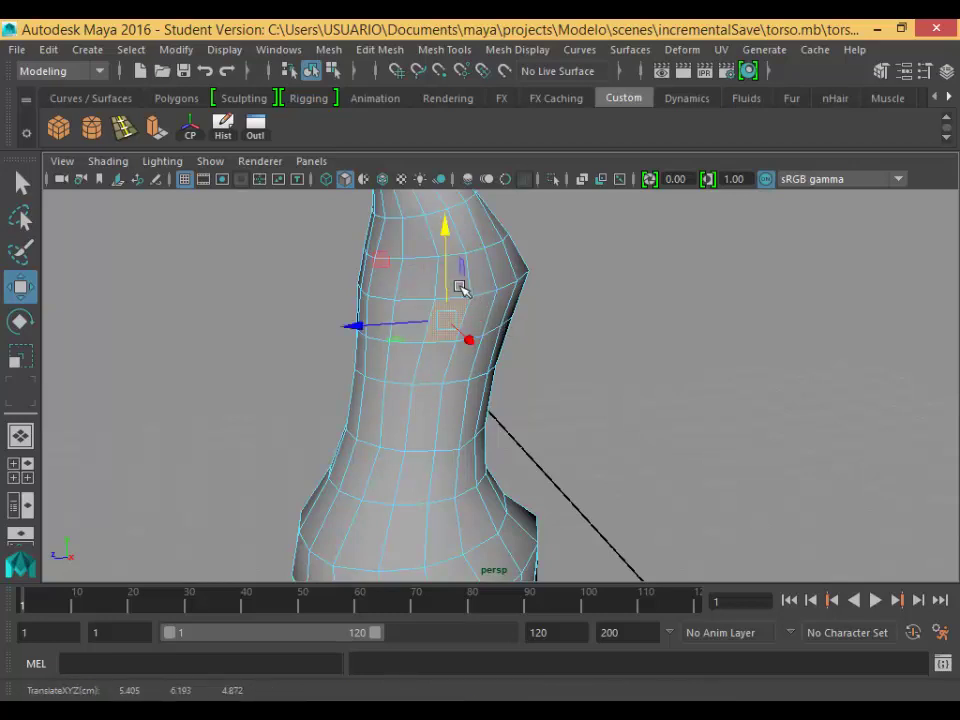
pyautogui.keyDown('shift'); pyautogui.click(468, 298); pyautogui.keyUp('shift')
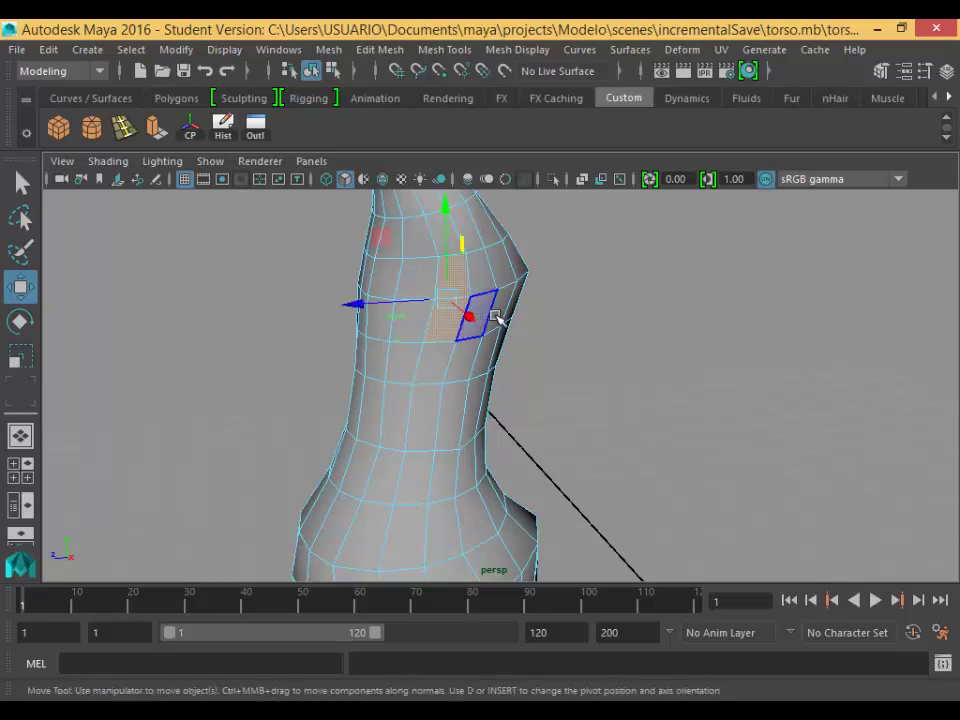
pyautogui.press('q')
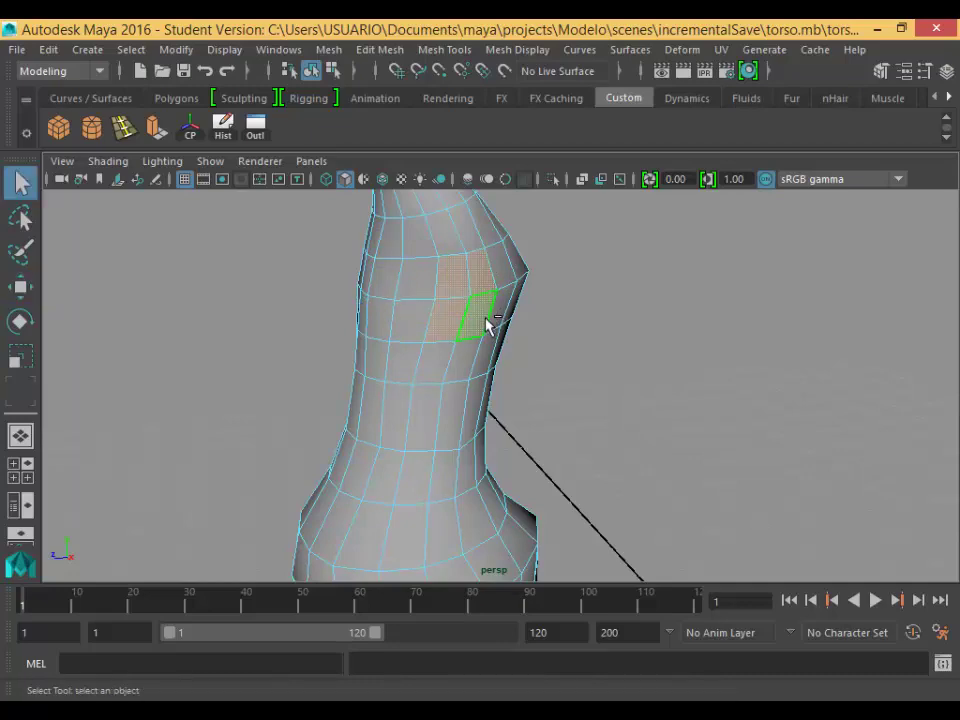
pyautogui.keyDown('alt'); pyautogui.moveTo(431, 386); pyautogui.dragTo(530, 348); pyautogui.keyUp('alt')
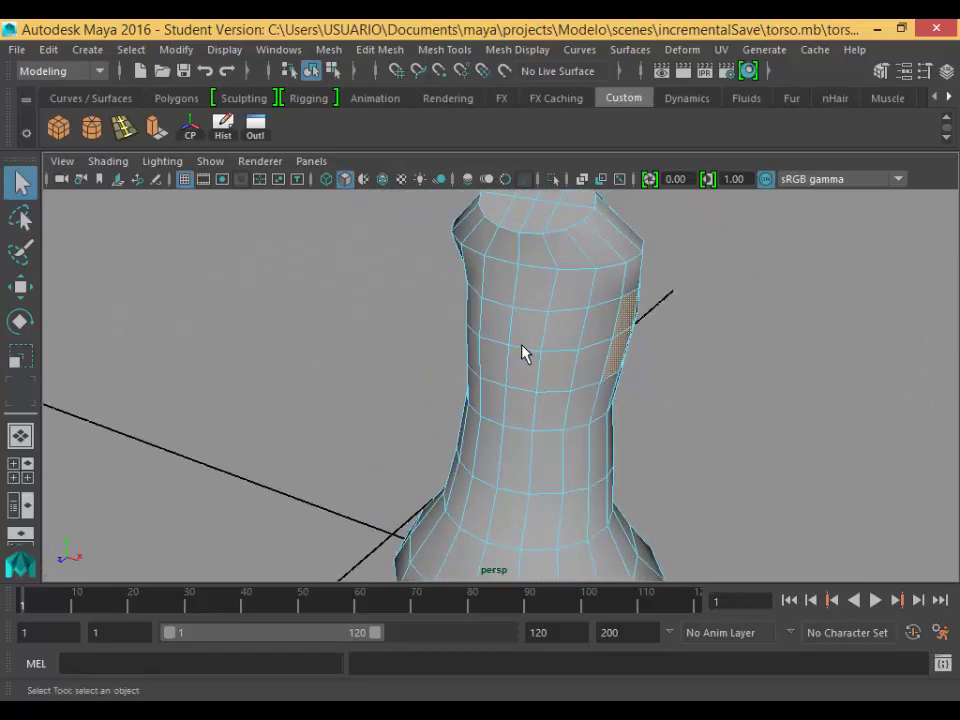
# Compare the height of the selected side faces with the arms of the reference drawing in the enlarged front view.
pyautogui.press('space')
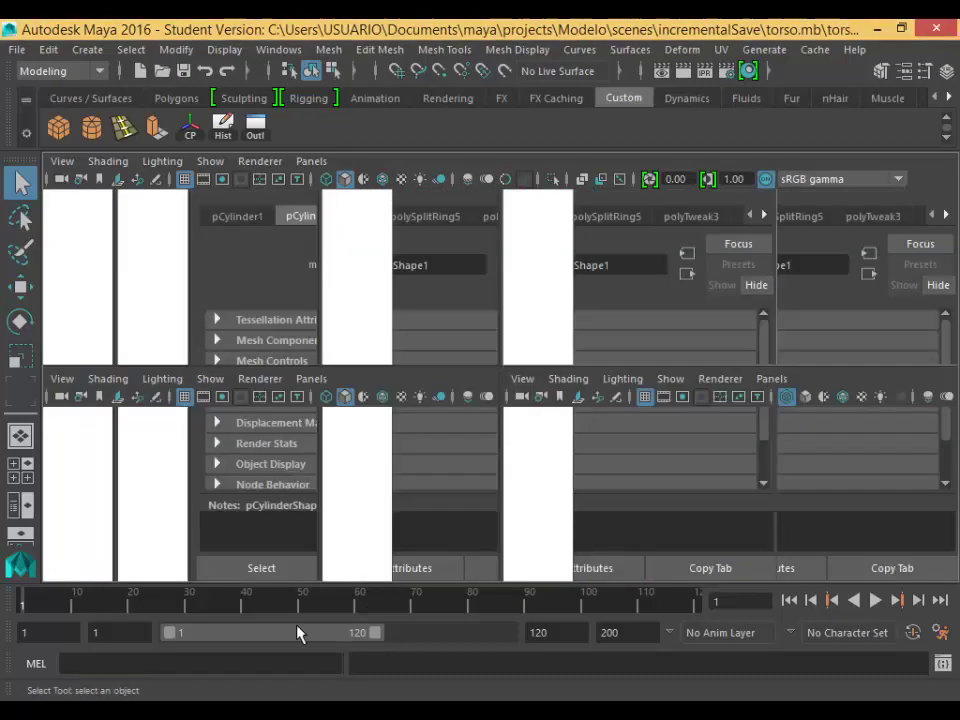
pyautogui.press('space')
pyautogui.scroll(5, 341, 524)
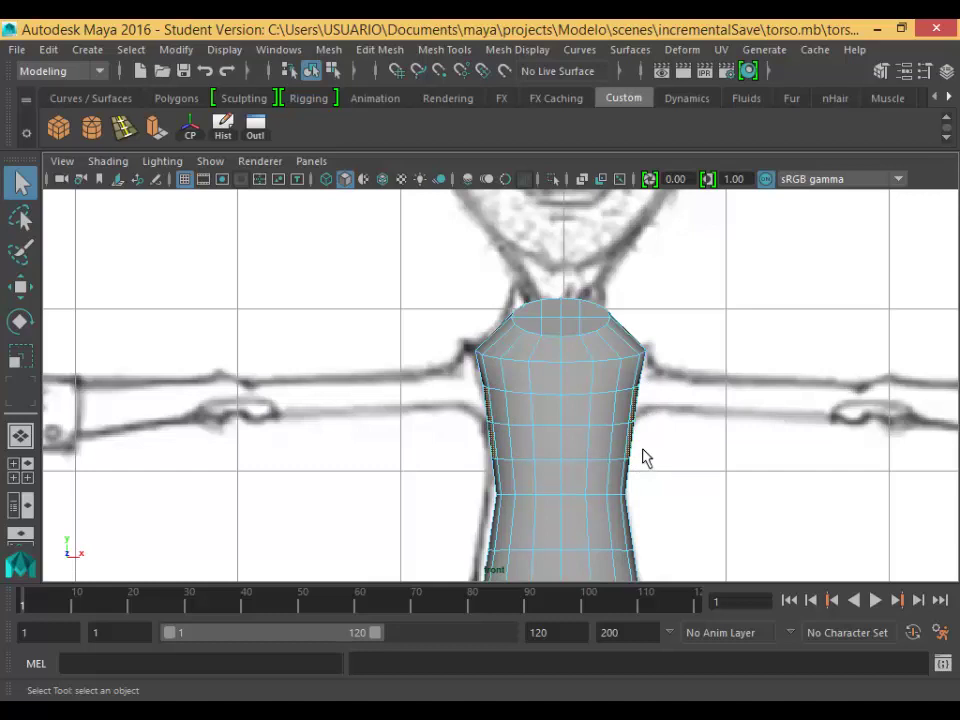
pyautogui.click(645, 400)
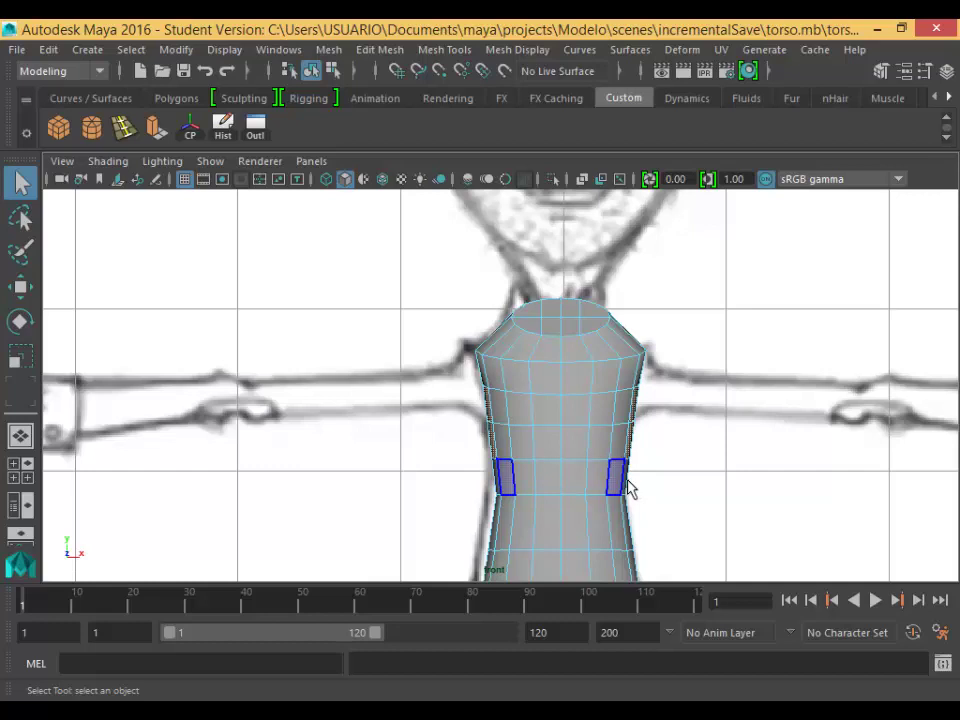
pyautogui.press('Up')
pyautogui.press('Up')
pyautogui.press('Up')
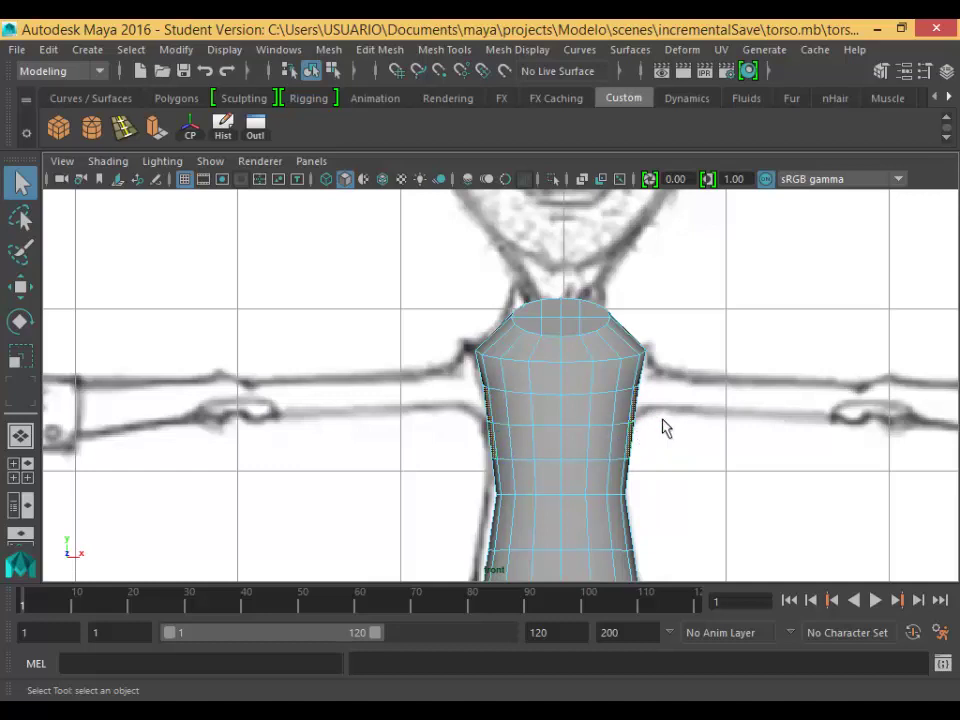
# Turn symmetry off in the Select Tool's settings and close the settings.
pyautogui.click(925, 71)
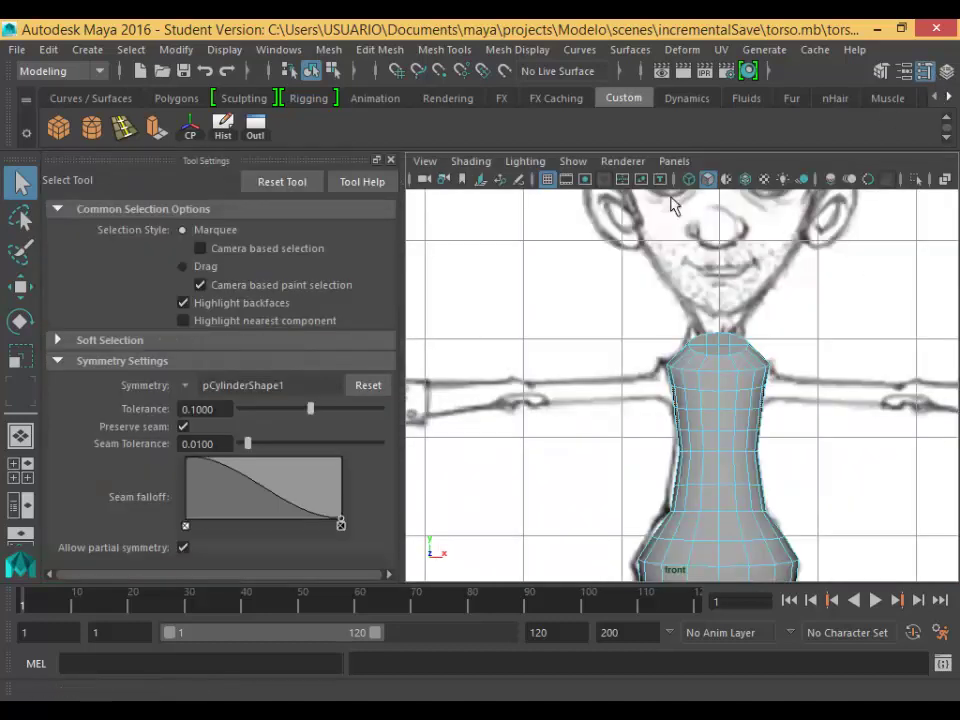
pyautogui.click(194, 391)
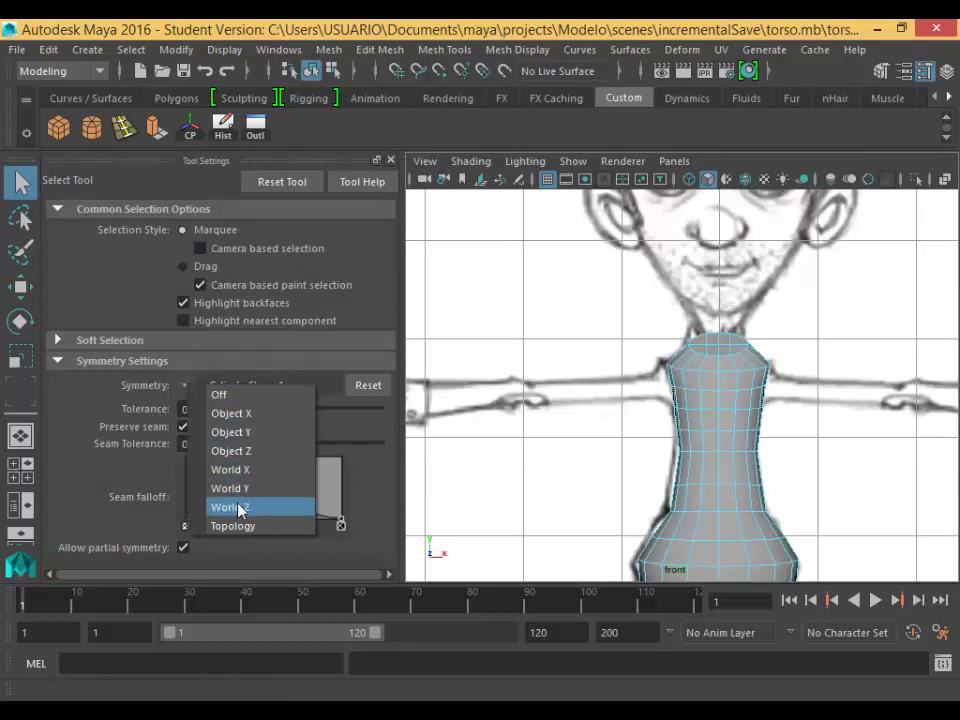
pyautogui.click(219, 394)
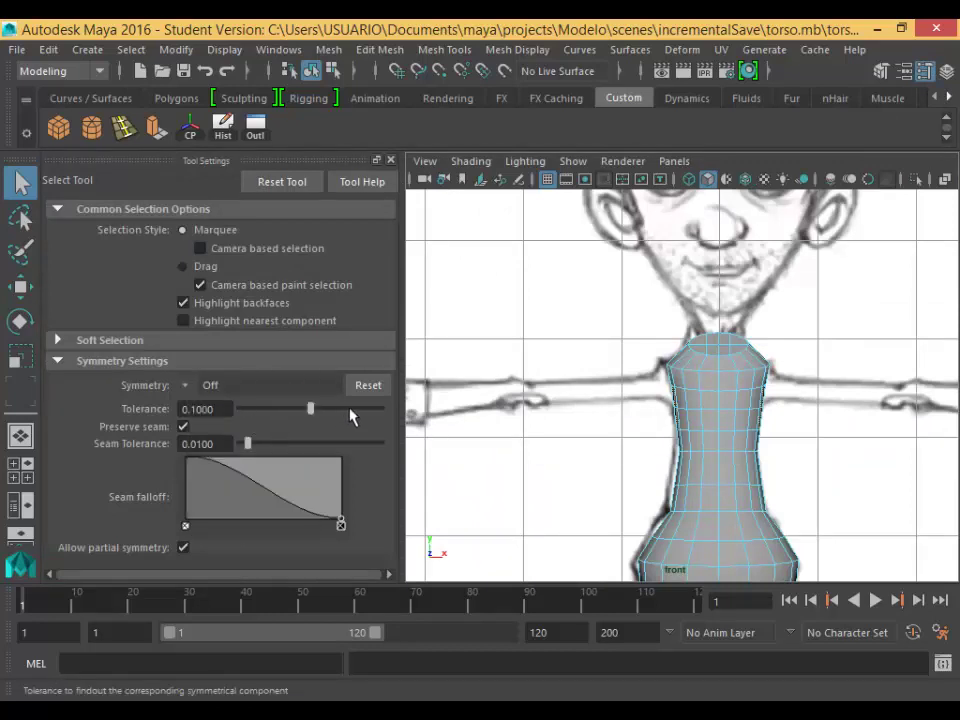
pyautogui.click(391, 160)
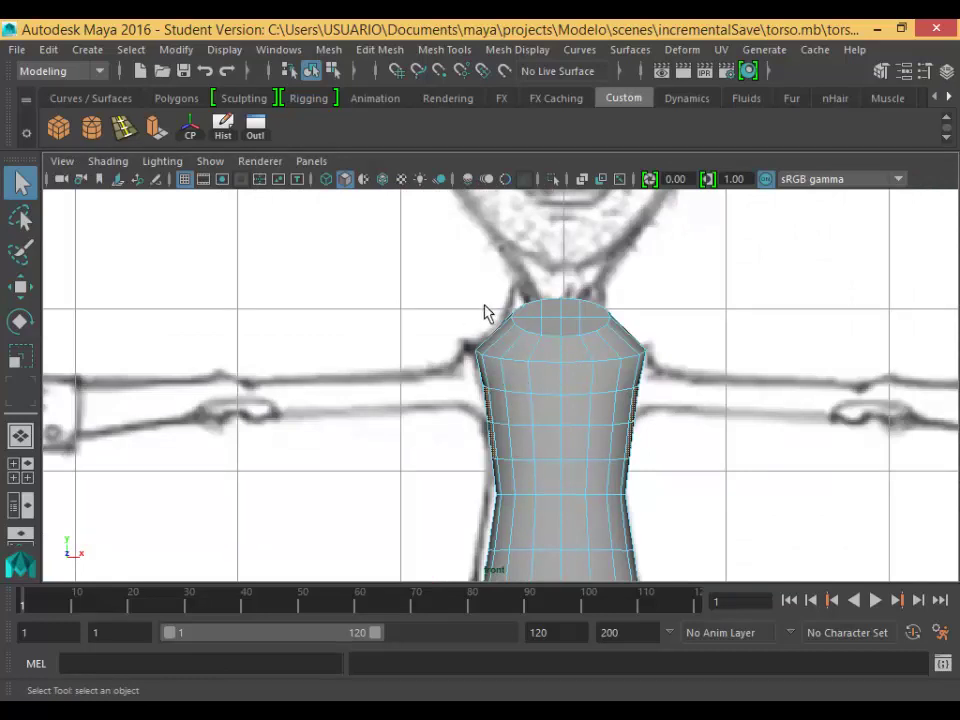
# Raise the vertices of the neck opening, the shoulder row and the three rows below it slightly in the front view.
pyautogui.moveTo(542, 205); pyautogui.dragTo(454, 200, button='right')
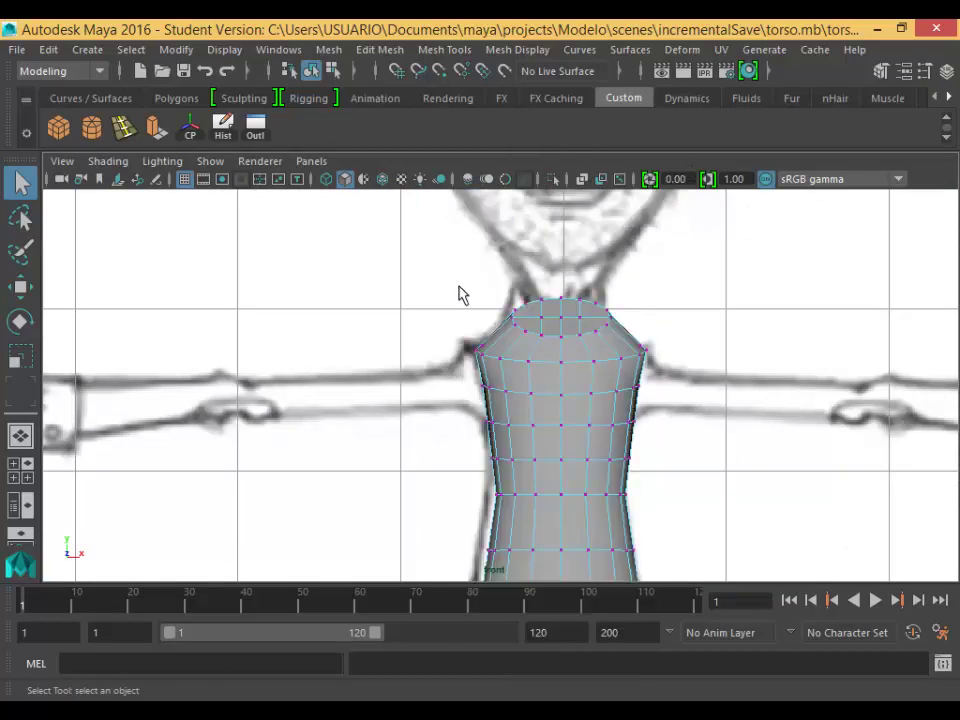
pyautogui.moveTo(670, 484); pyautogui.dragTo(664, 488)
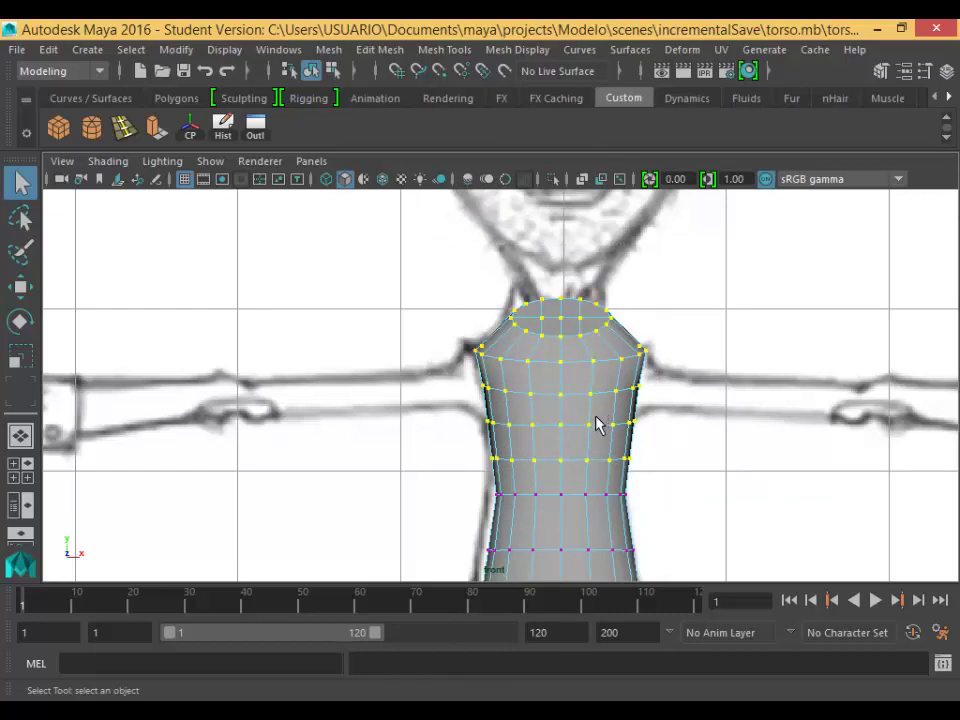
pyautogui.press('w')
pyautogui.moveTo(562, 300); pyautogui.dragTo(579, 286)
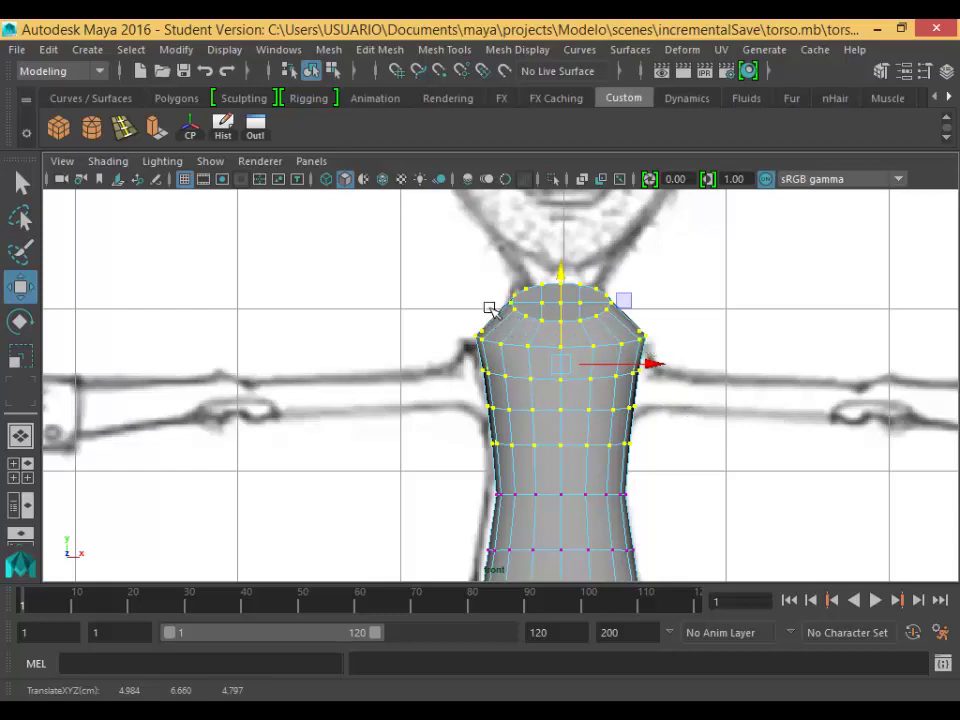
# Display the front view as wireframe and narrow the neck-opening and shoulder-row vertices horizontally to fit the drawing's shoulders.
pyautogui.scroll(2, 551, 399)
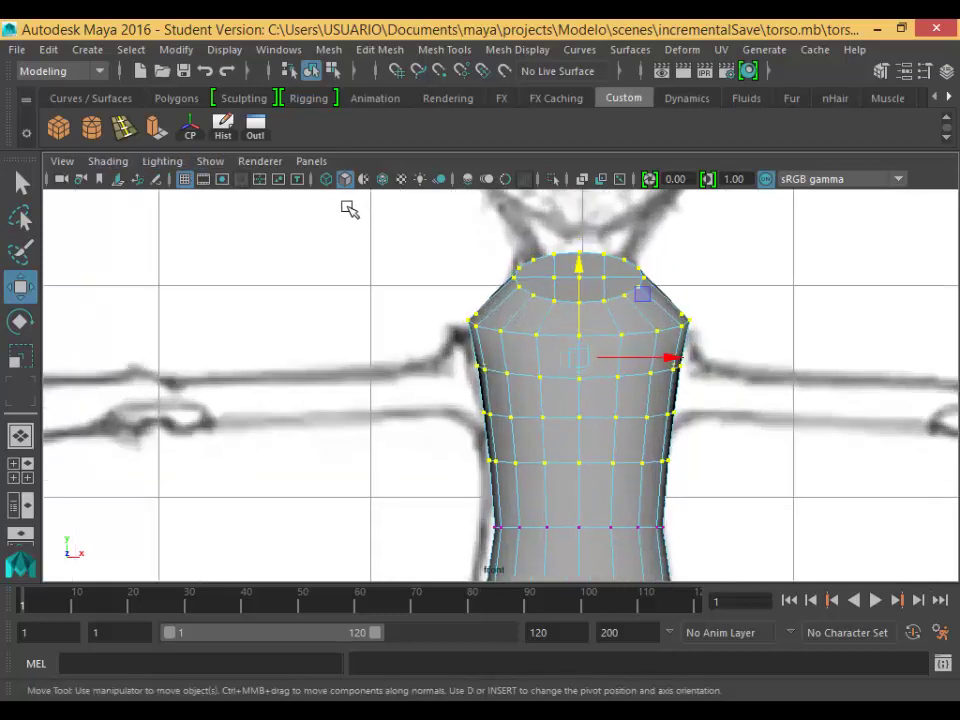
pyautogui.click(326, 179)
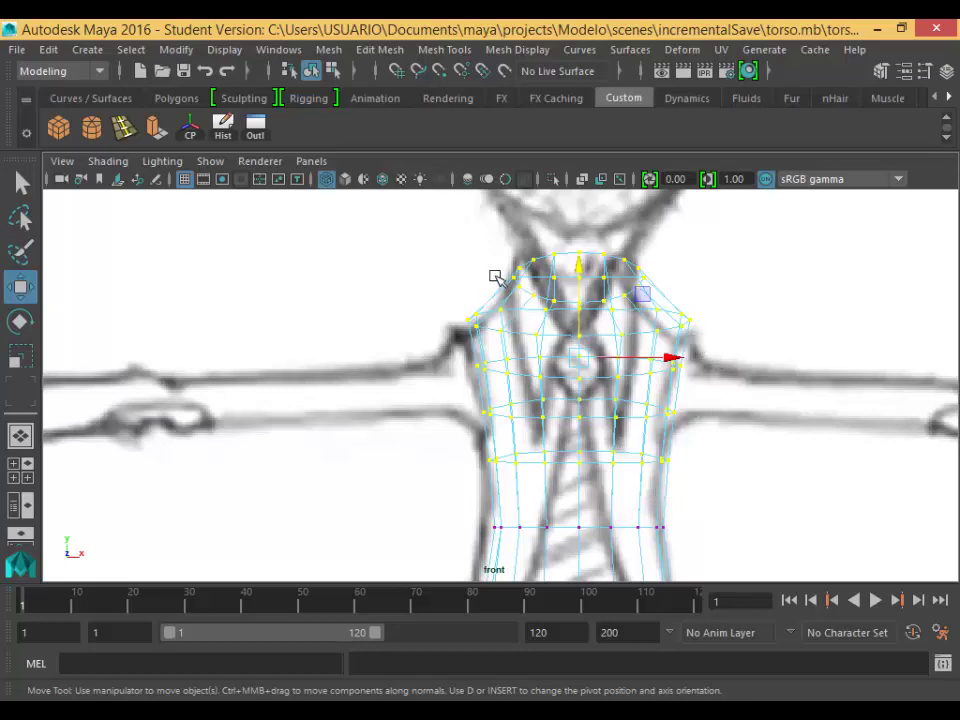
pyautogui.moveTo(494, 257); pyautogui.dragTo(706, 350)
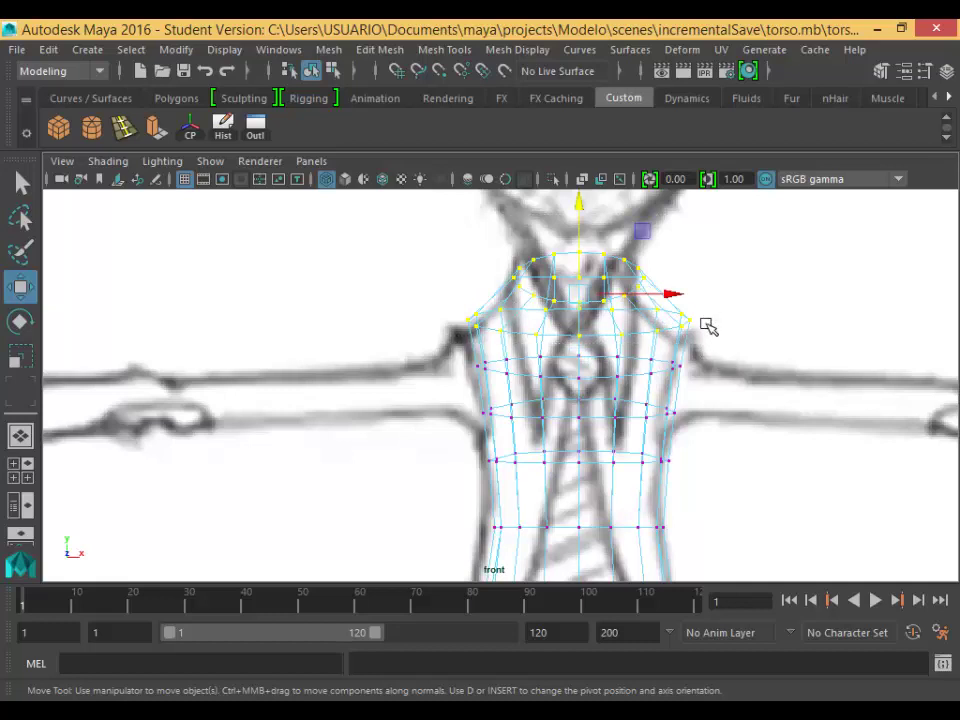
pyautogui.press('r')
pyautogui.moveTo(686, 315); pyautogui.dragTo(661, 314)
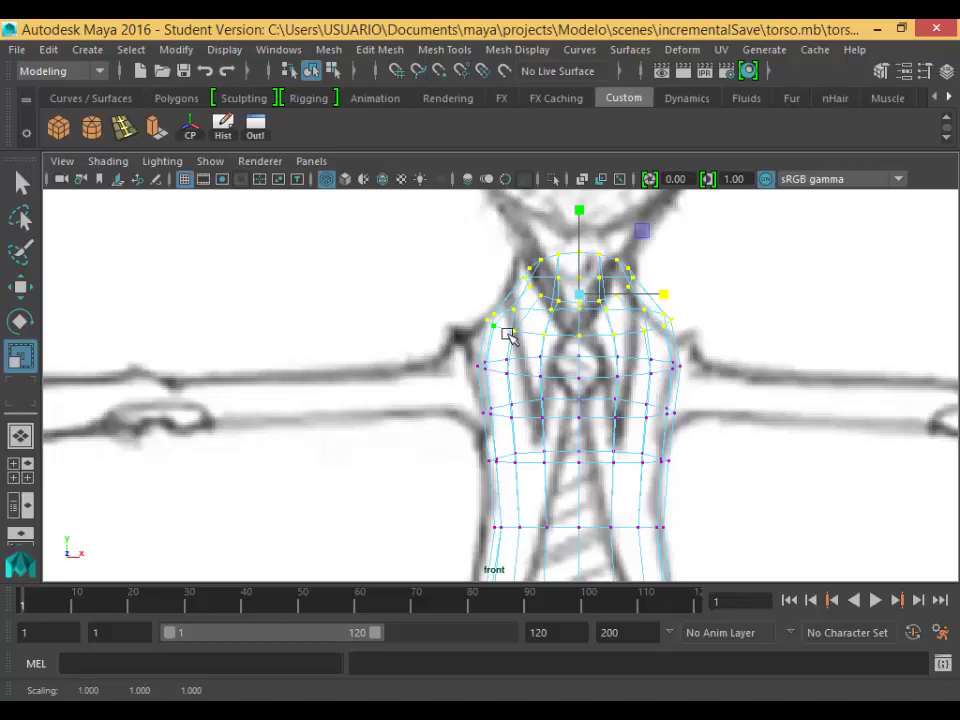
# Narrow only the neck-opening vertices a little more horizontally to match the drawing's neck.
pyautogui.click(482, 268)
pyautogui.moveTo(684, 320); pyautogui.dragTo(687, 321)
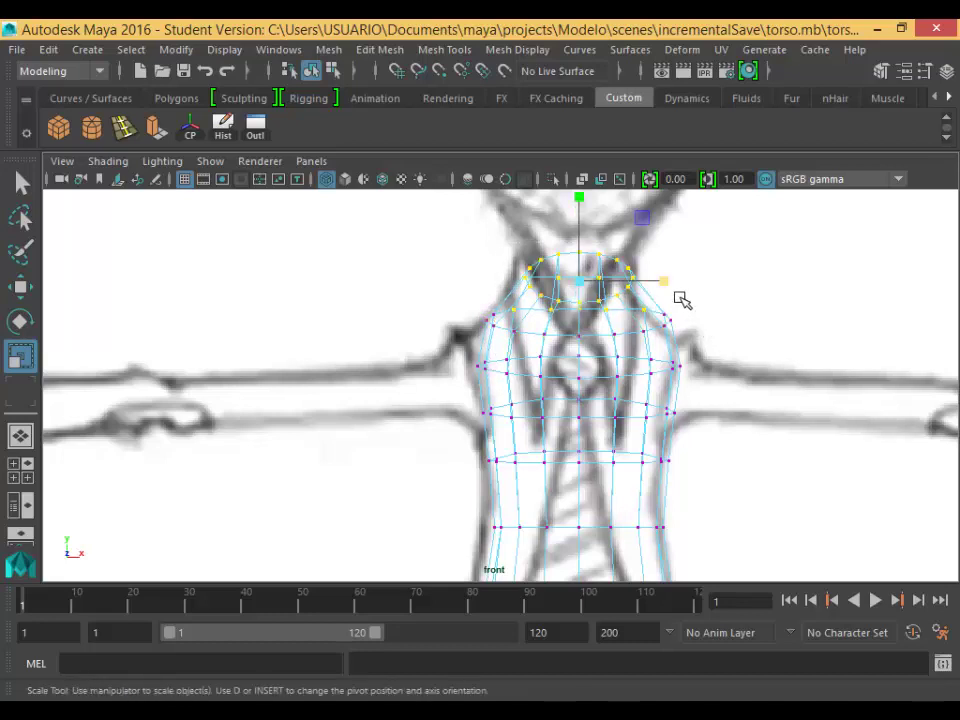
pyautogui.press('1')
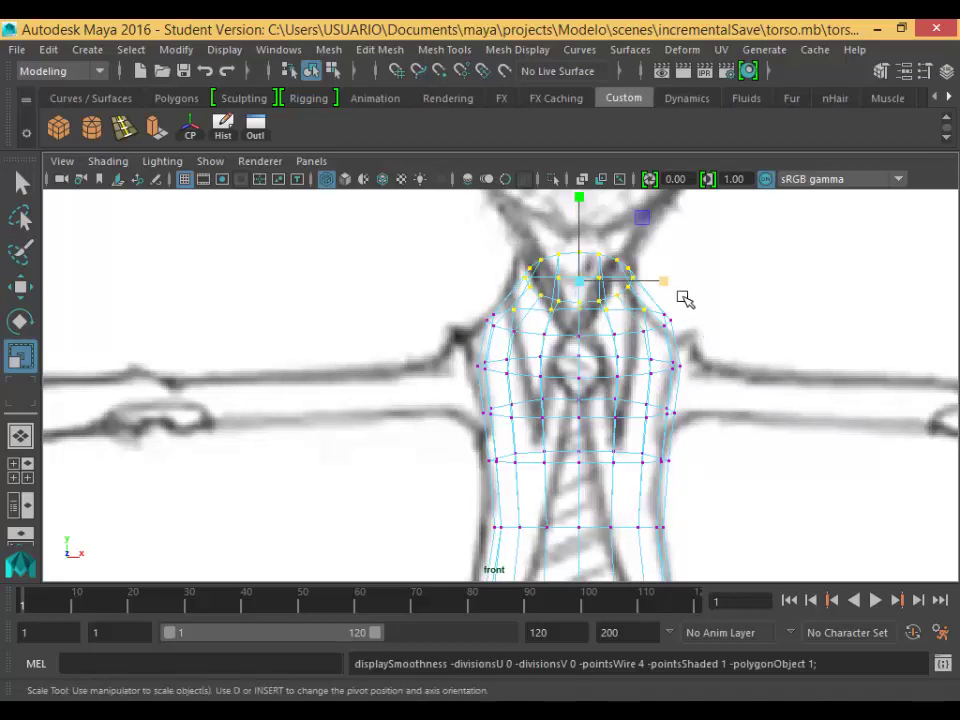
pyautogui.moveTo(684, 298); pyautogui.dragTo(668, 306, button='middle')
# Raise each of the three edge loops below the shoulder row in the front view to span the height of the drawn arms.
pyautogui.moveTo(550, 380); pyautogui.dragTo(613, 160, button='right')
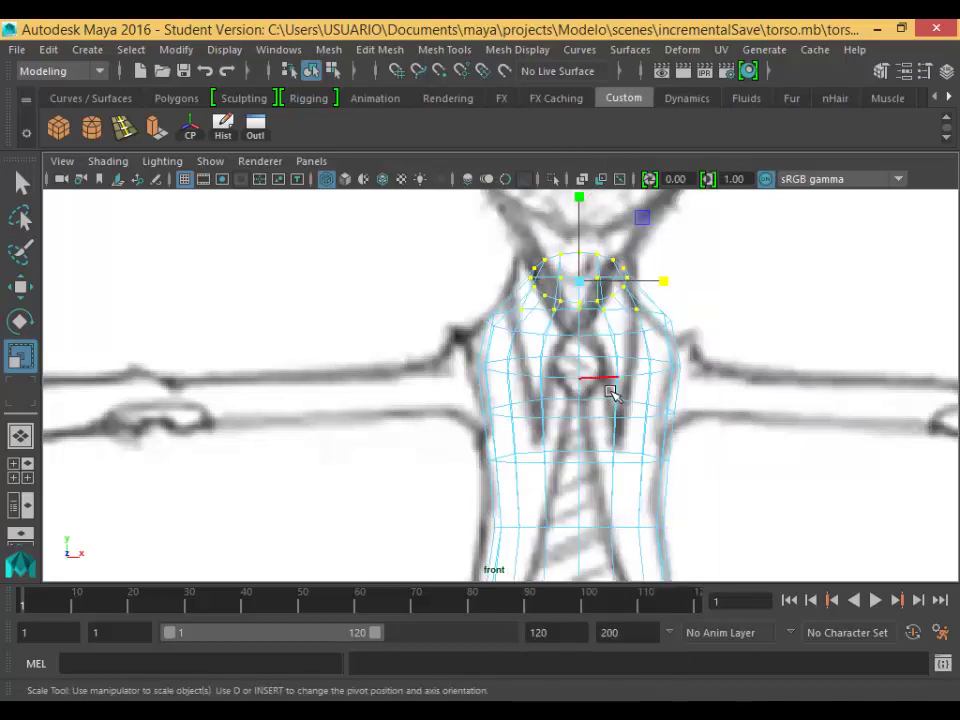
pyautogui.doubleClick(607, 384)
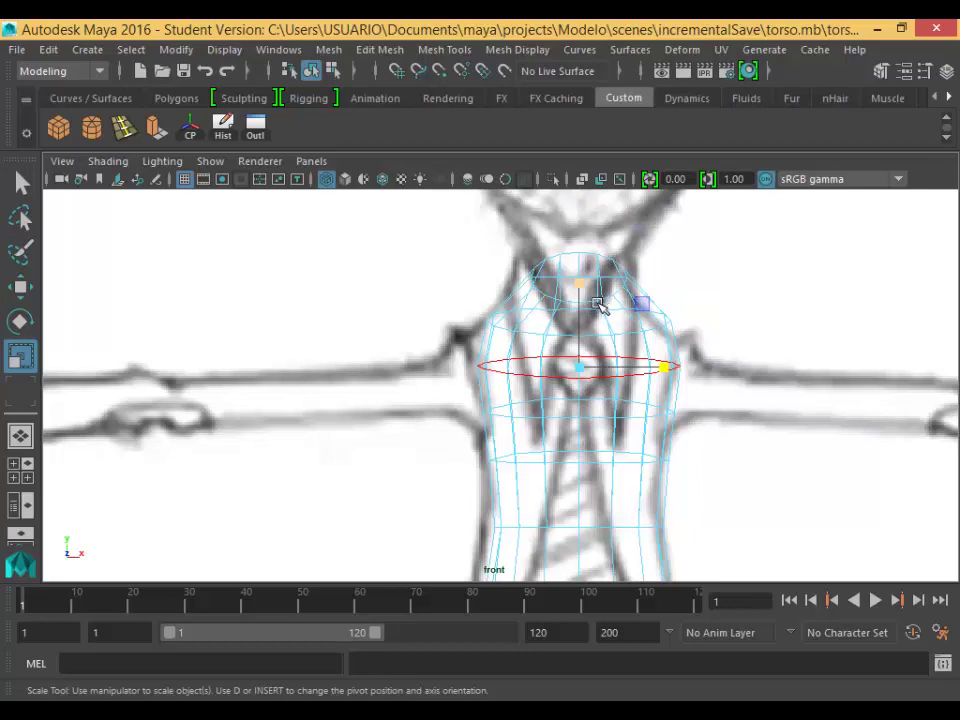
pyautogui.press('w')
pyautogui.moveTo(606, 306); pyautogui.dragTo(598, 279)
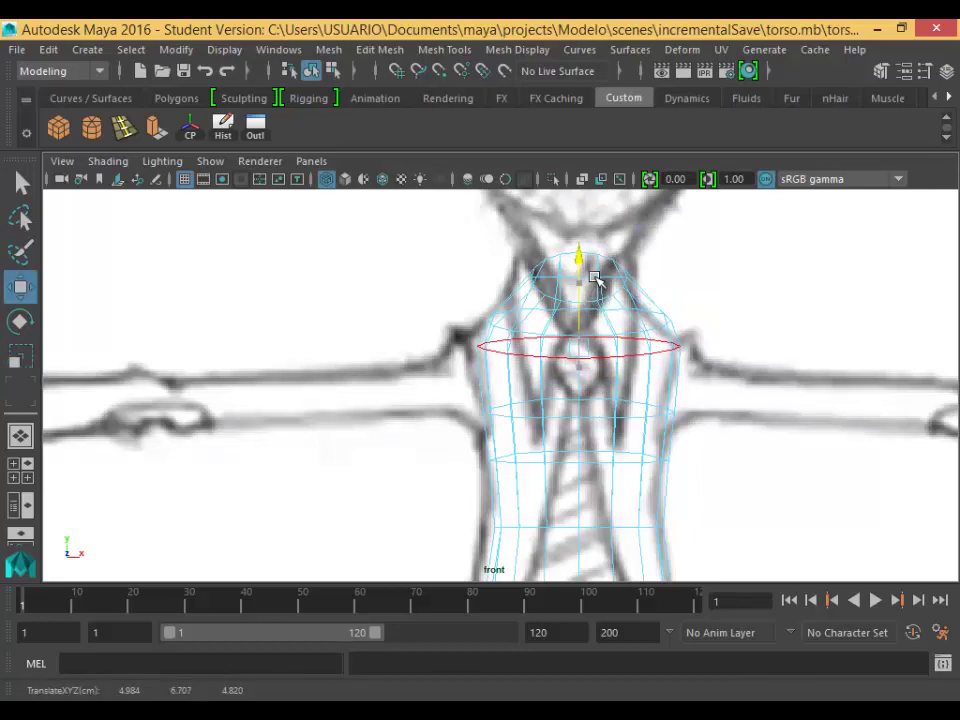
pyautogui.doubleClick(648, 430)
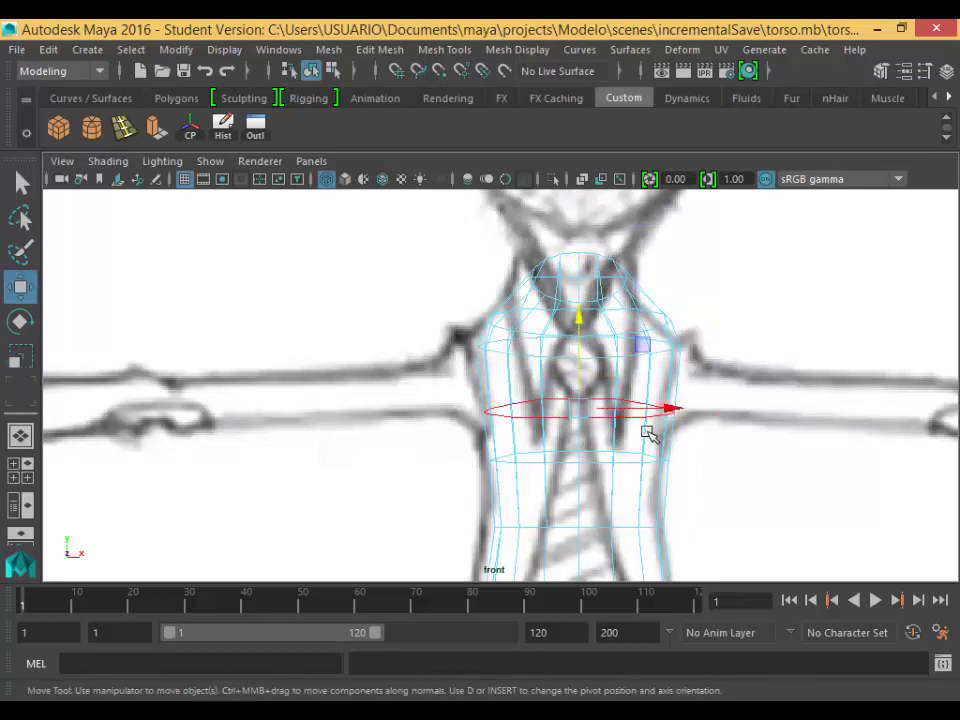
pyautogui.moveTo(648, 432); pyautogui.dragTo(600, 357, button='middle')
pyautogui.doubleClick(645, 476)
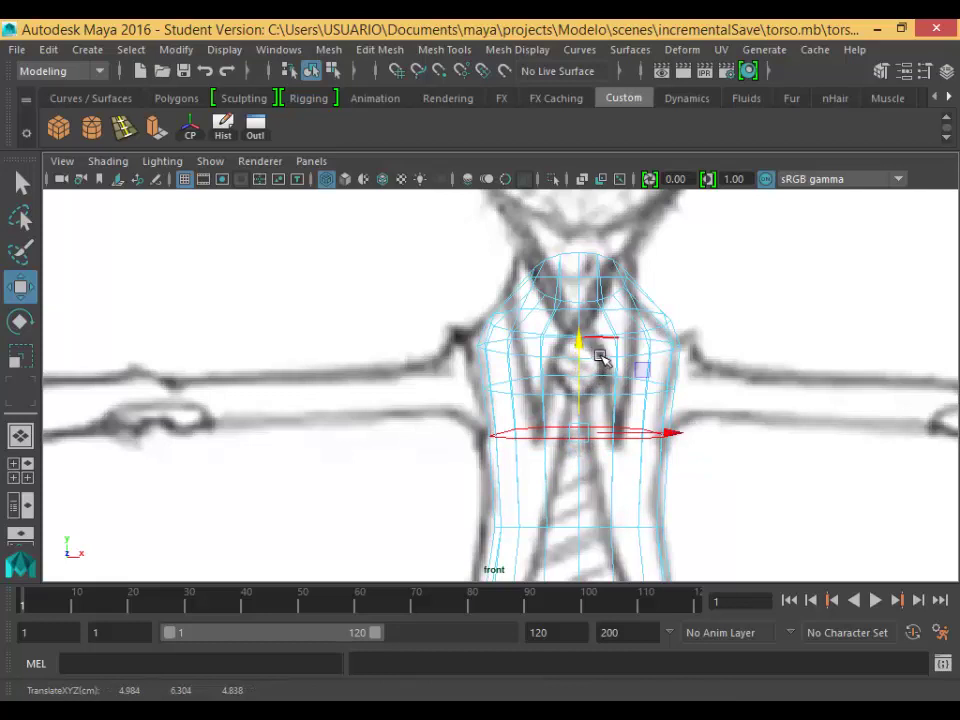
# Insert an edge loop between the neck and the shoulder row, raise it slightly and narrow it to the base of the neck.
pyautogui.click(122, 127)
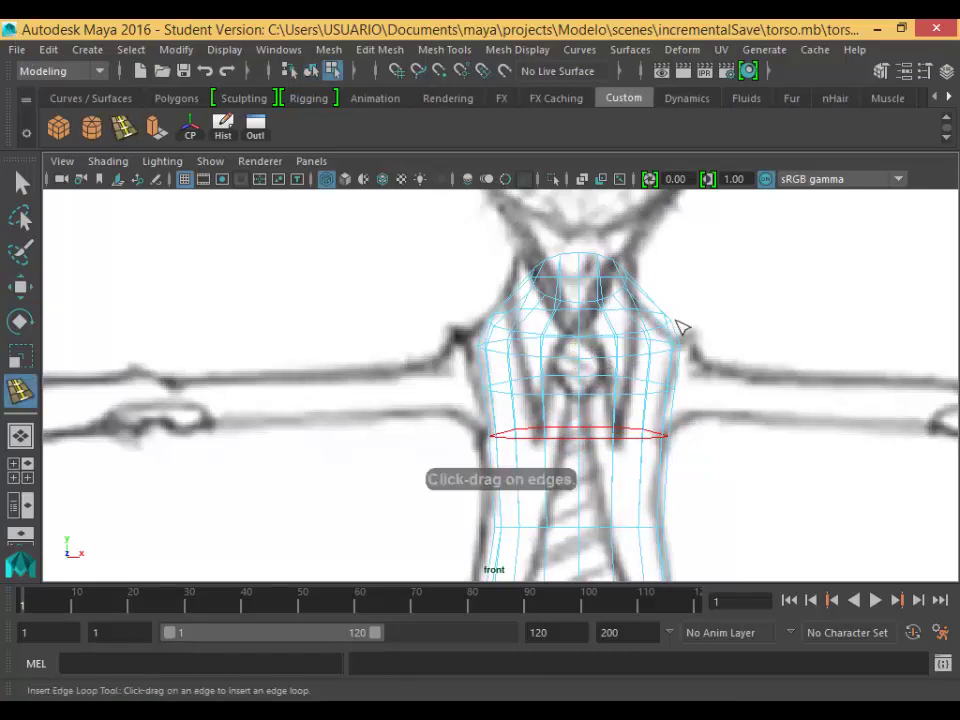
pyautogui.click(538, 318)
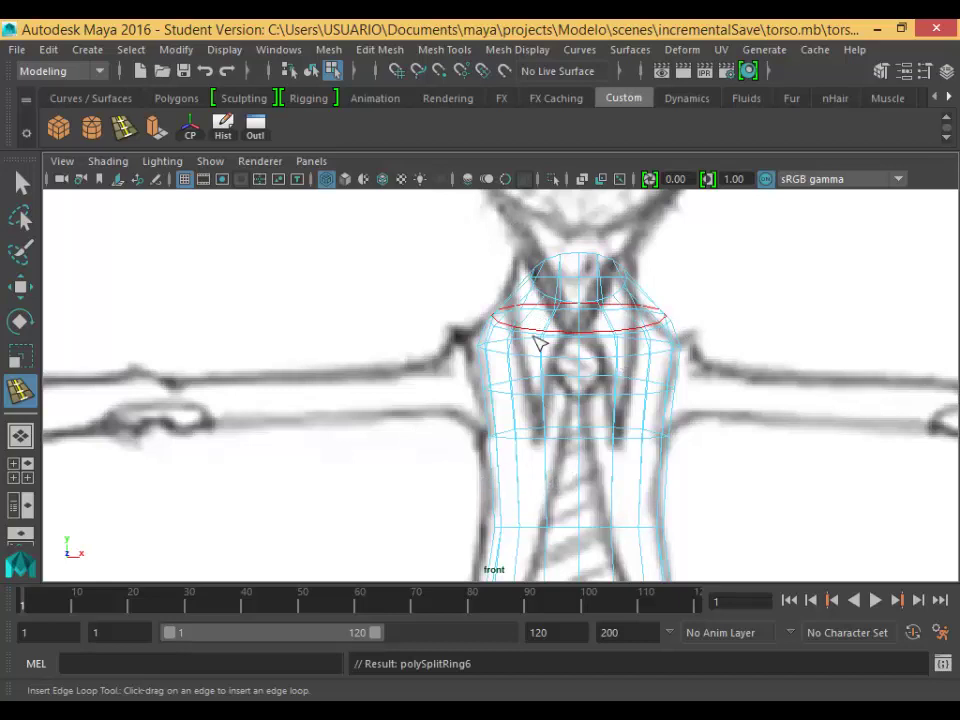
pyautogui.press('w')
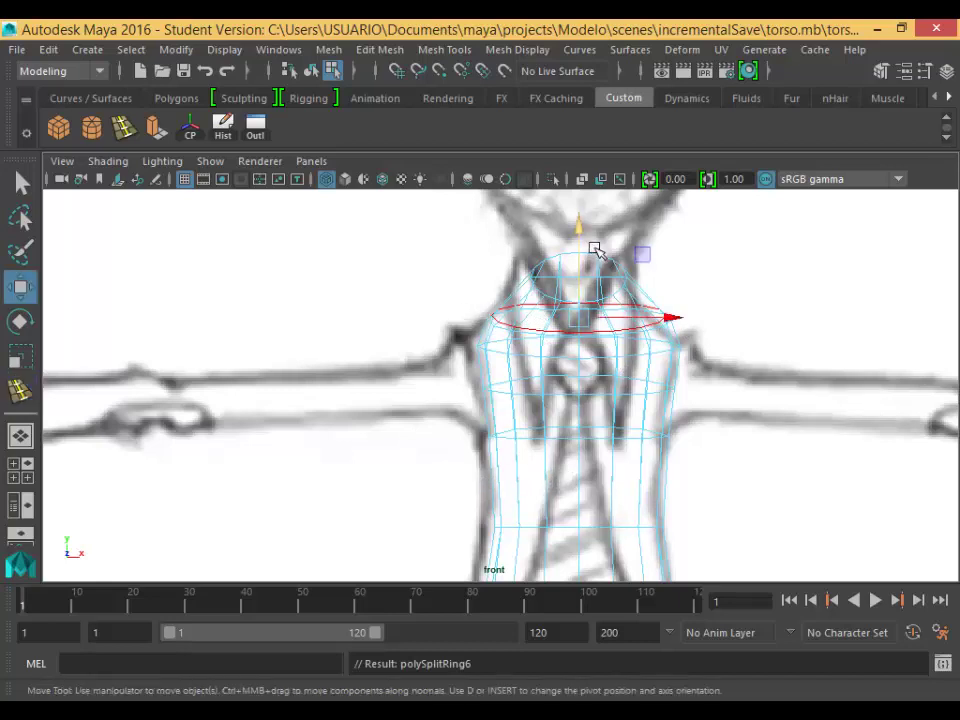
pyautogui.moveTo(596, 251); pyautogui.dragTo(604, 234, button='middle')
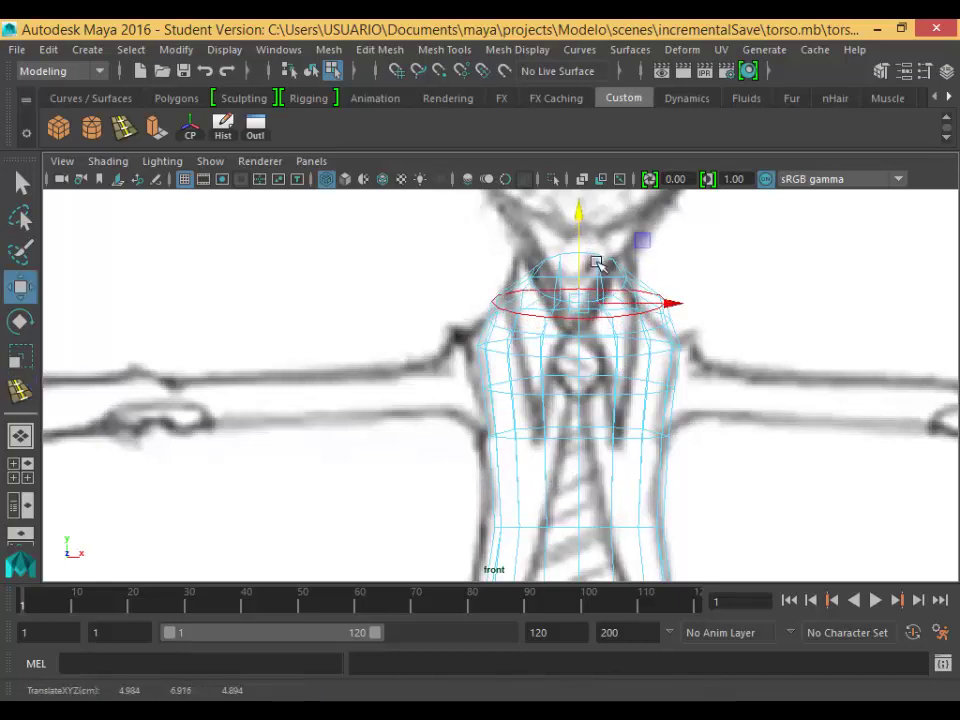
pyautogui.press('r')
pyautogui.moveTo(675, 324)
pyautogui.mouseDown(button='middle')
pyautogui.moveTo(651, 329)
pyautogui.moveTo(662, 331)
pyautogui.mouseUp(button='middle')
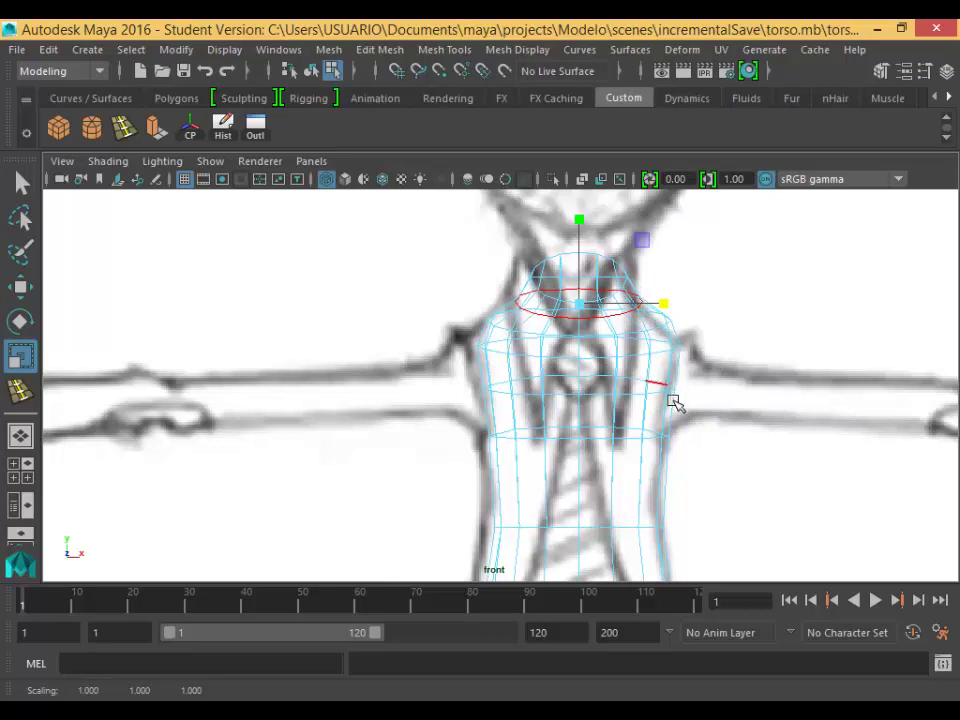
# Insert an edge loop around the torso about midway between the armpit loop and the next loop below, and clear the selection.
pyautogui.click(123, 128)
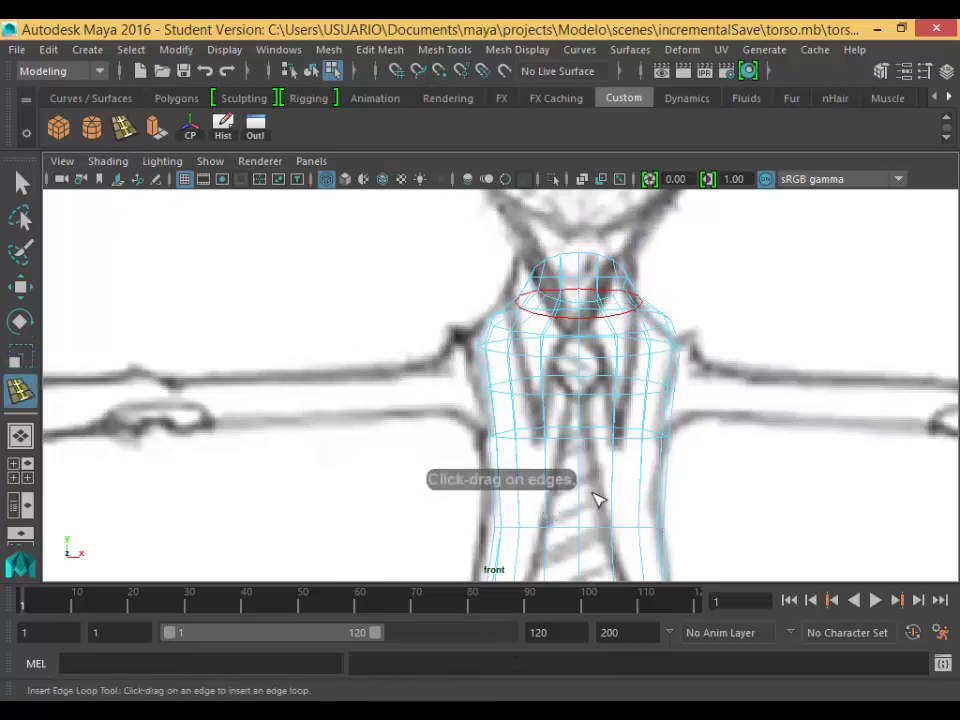
pyautogui.click(629, 496)
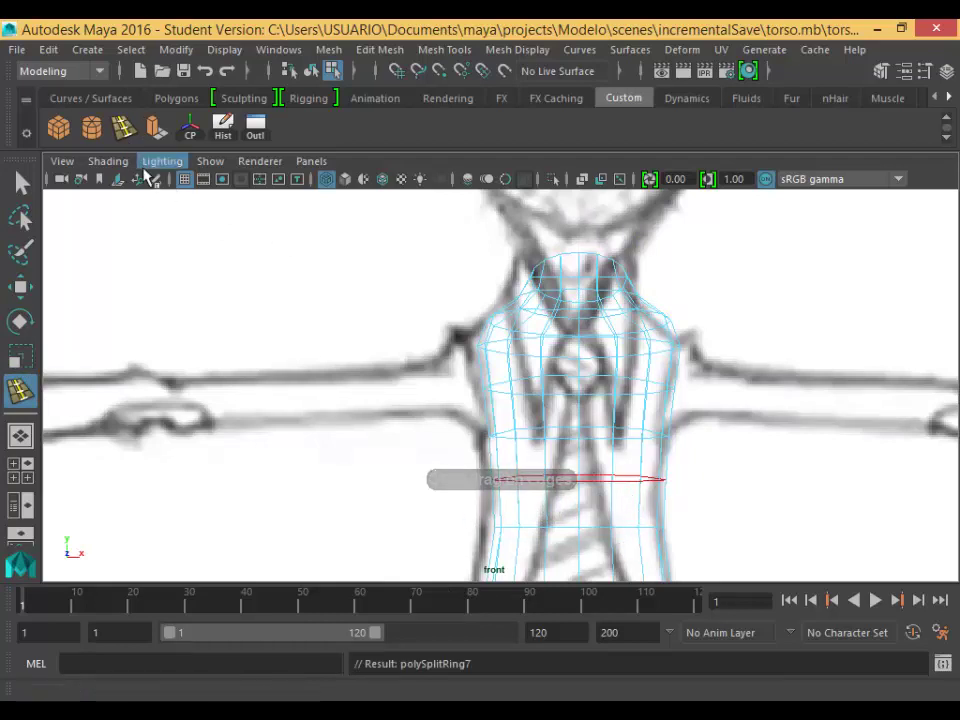
pyautogui.click(22, 183)
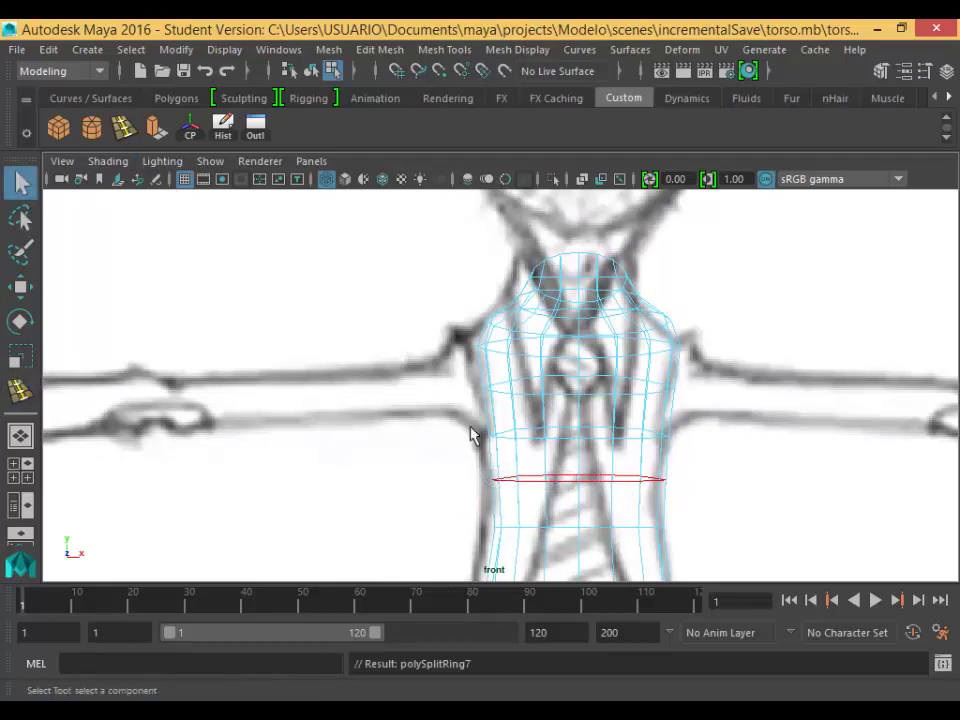
pyautogui.click(428, 485)
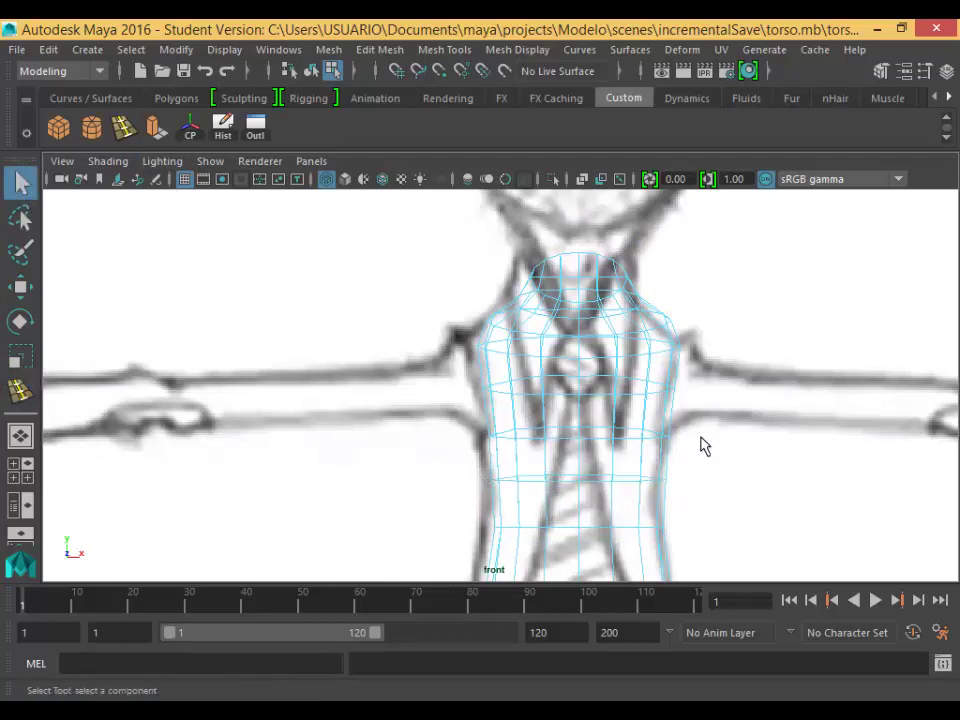
# Widen the armpit-level edge loop in the enlarged side view and shift it backward to meet the drawn back outline.
pyautogui.press('space')
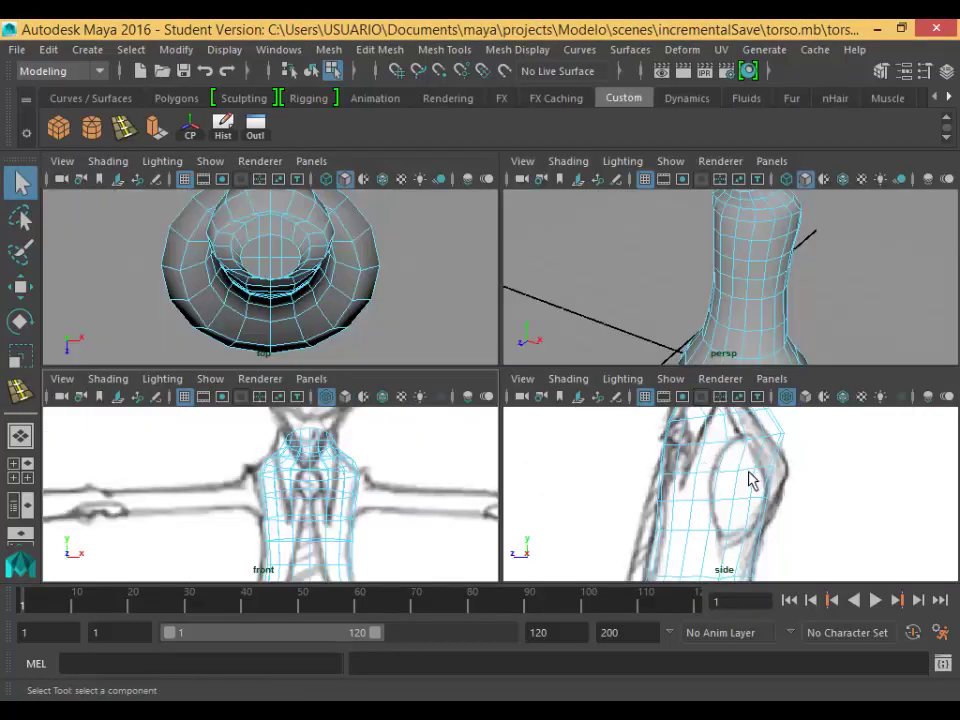
pyautogui.press('space')
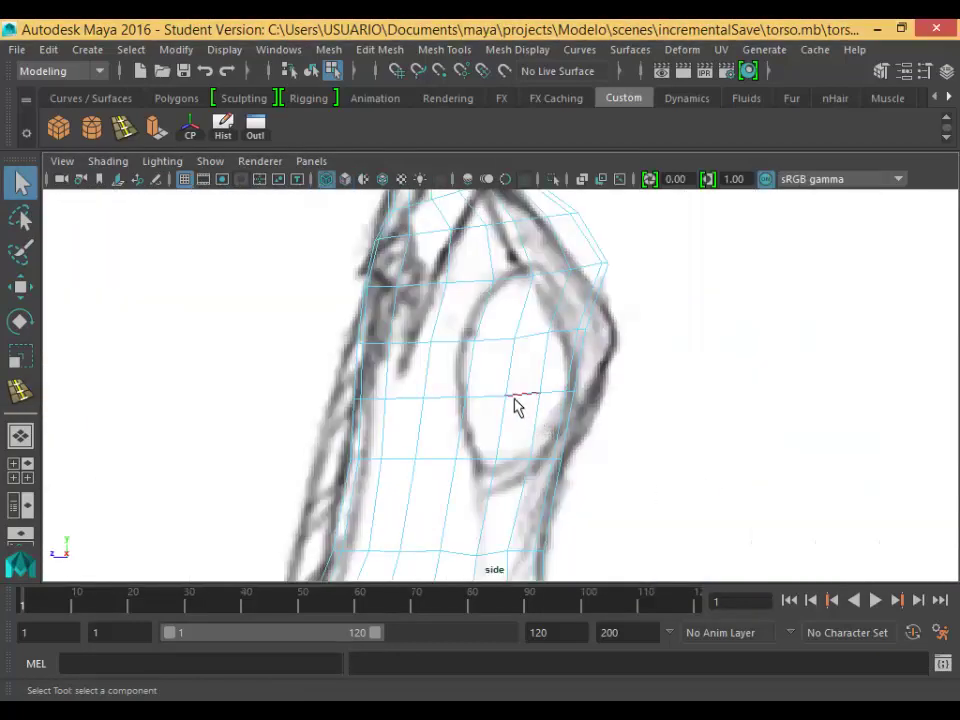
pyautogui.keyDown('alt'); pyautogui.moveTo(517, 405); pyautogui.dragTo(560, 535, button='middle'); pyautogui.keyUp('alt')
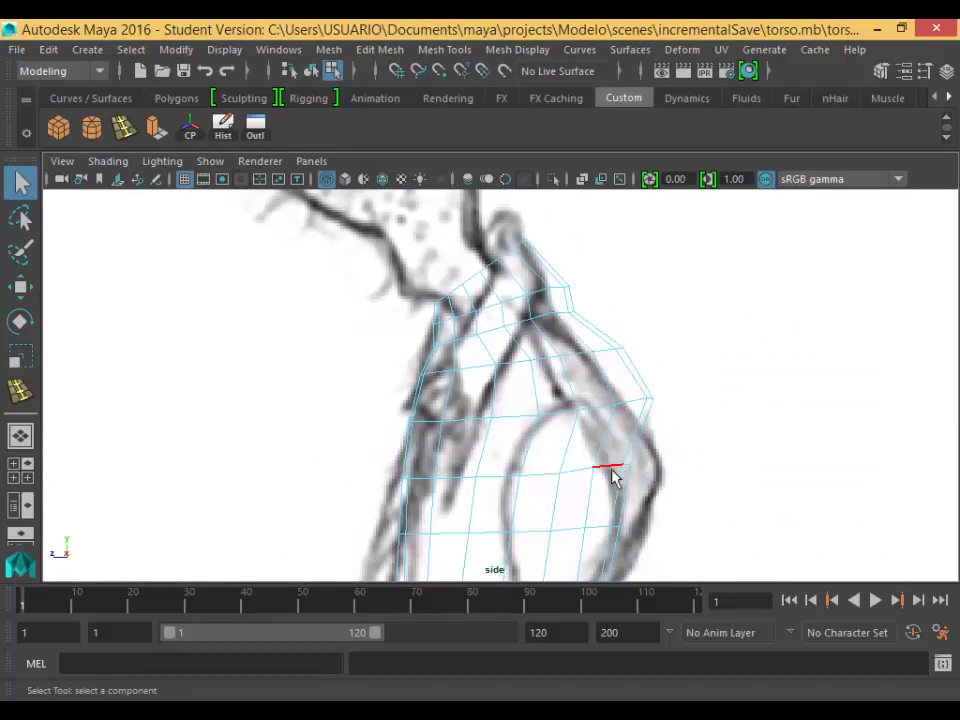
pyautogui.keyDown('alt'); pyautogui.moveTo(574, 444); pyautogui.dragTo(533, 413, button='middle'); pyautogui.keyUp('alt')
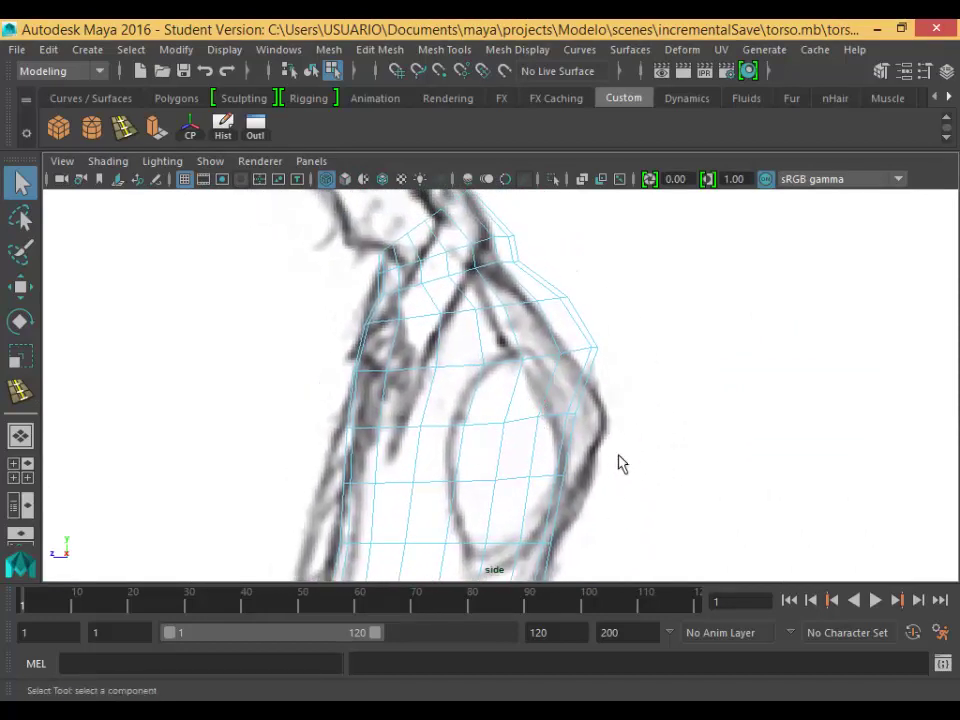
pyautogui.doubleClick(487, 426)
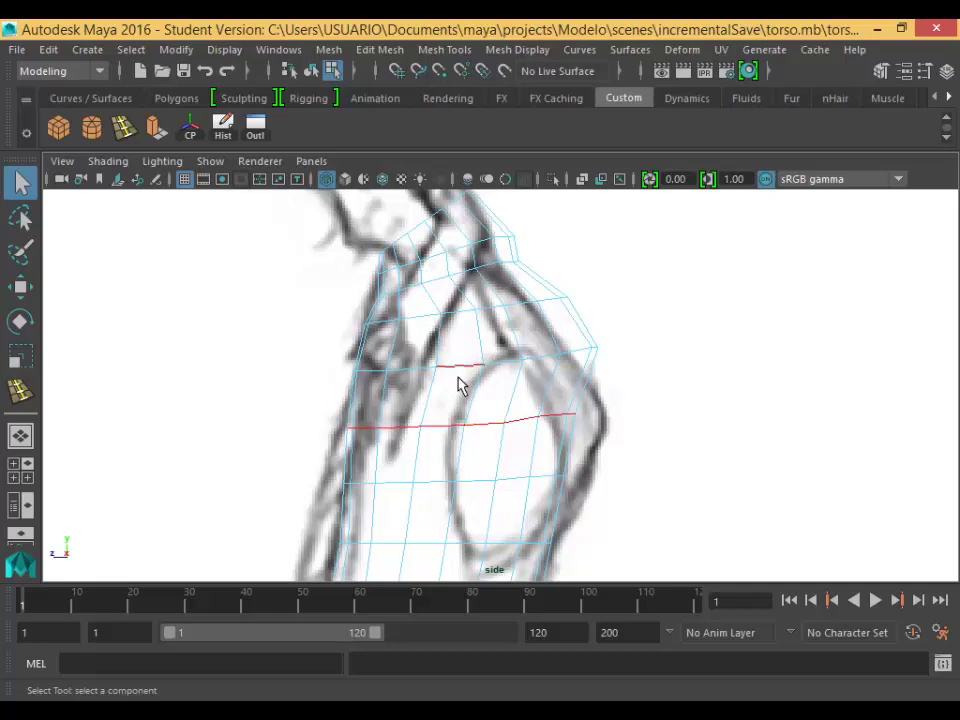
pyautogui.press('w')
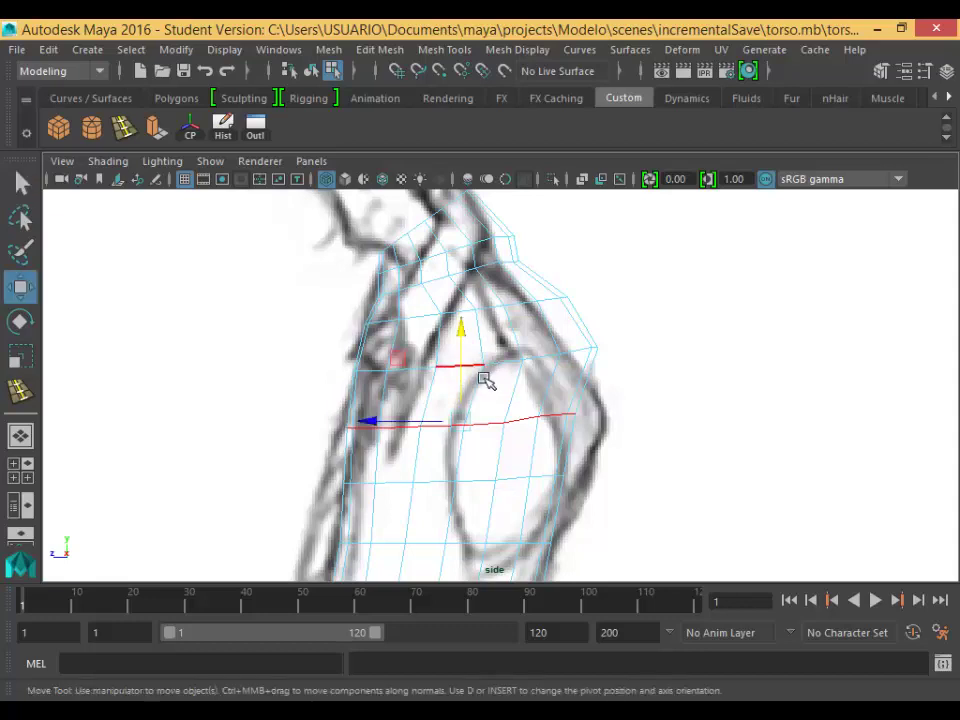
pyautogui.press('r')
pyautogui.moveTo(393, 436)
pyautogui.mouseDown()
pyautogui.moveTo(384, 433)
pyautogui.moveTo(402, 433)
pyautogui.mouseUp()
pyautogui.press('w')
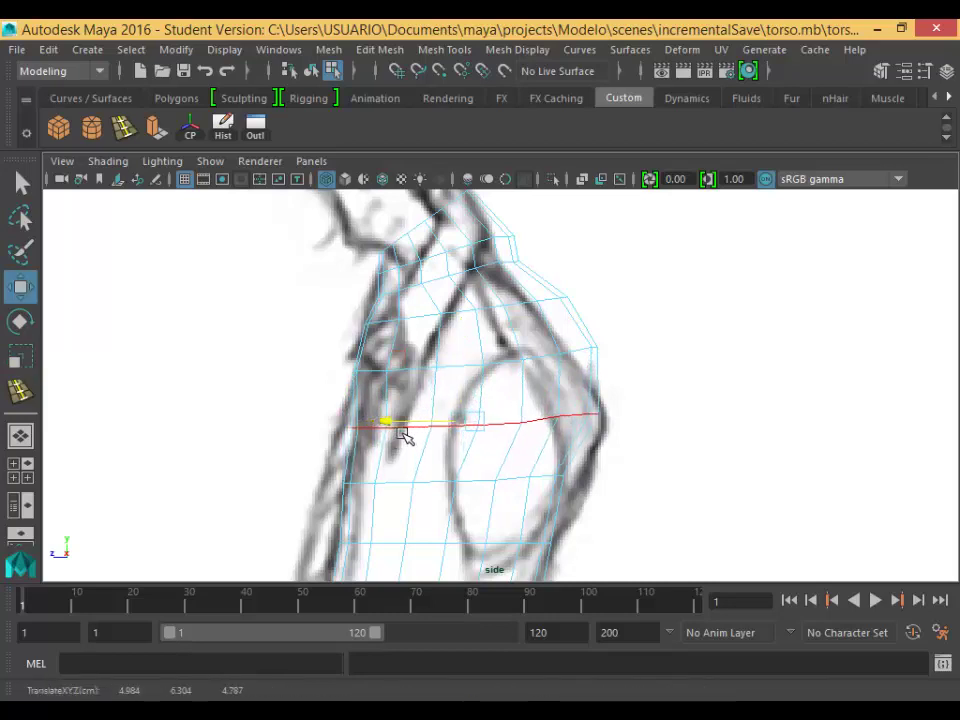
# Widen the edge loop just below the armpit in depth and shift it backward to fit the side drawing.
pyautogui.doubleClick(487, 481)
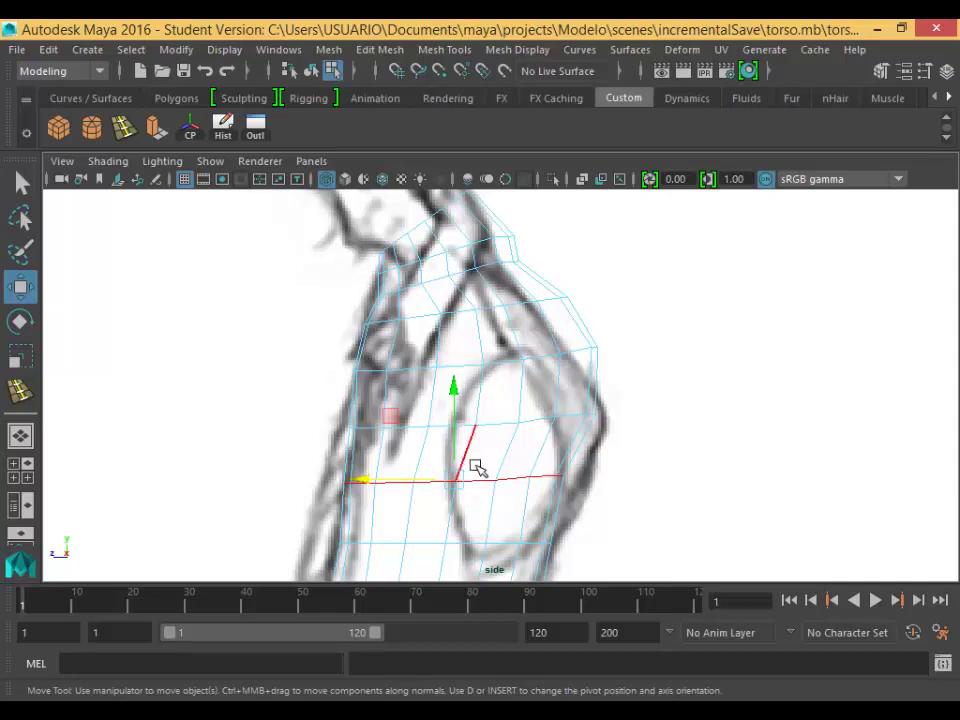
pyautogui.press('r')
pyautogui.moveTo(388, 495)
pyautogui.mouseDown()
pyautogui.moveTo(376, 494)
pyautogui.moveTo(390, 491)
pyautogui.mouseUp()
pyautogui.press('w')
pyautogui.press('r')
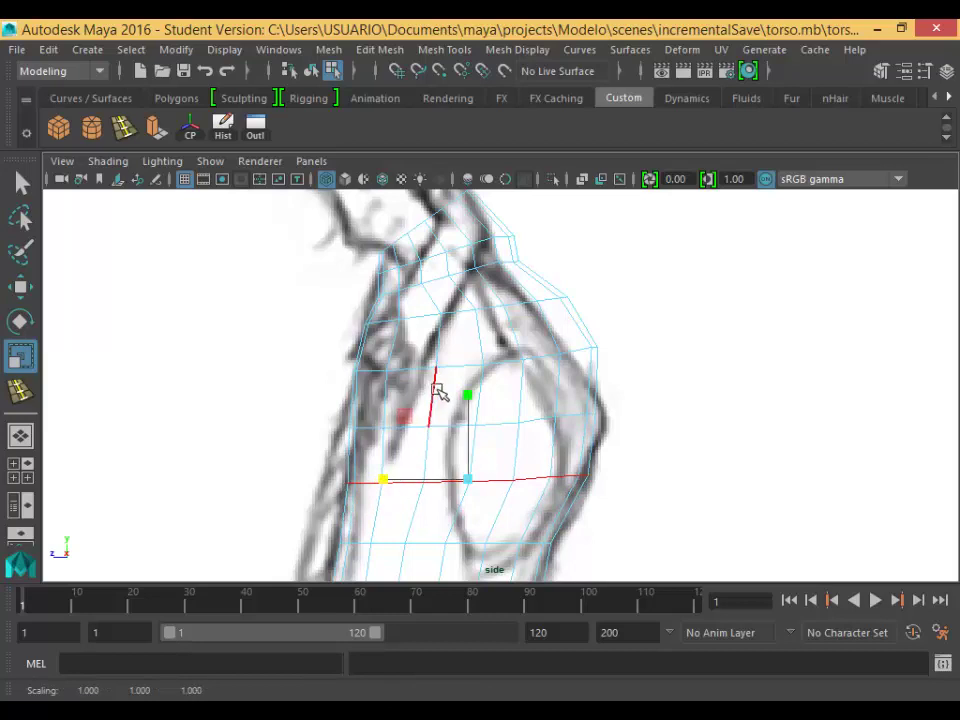
# Narrow the edge loop just above the armpit in depth and shift it to fit the side drawing's chest and back.
pyautogui.doubleClick(479, 368)
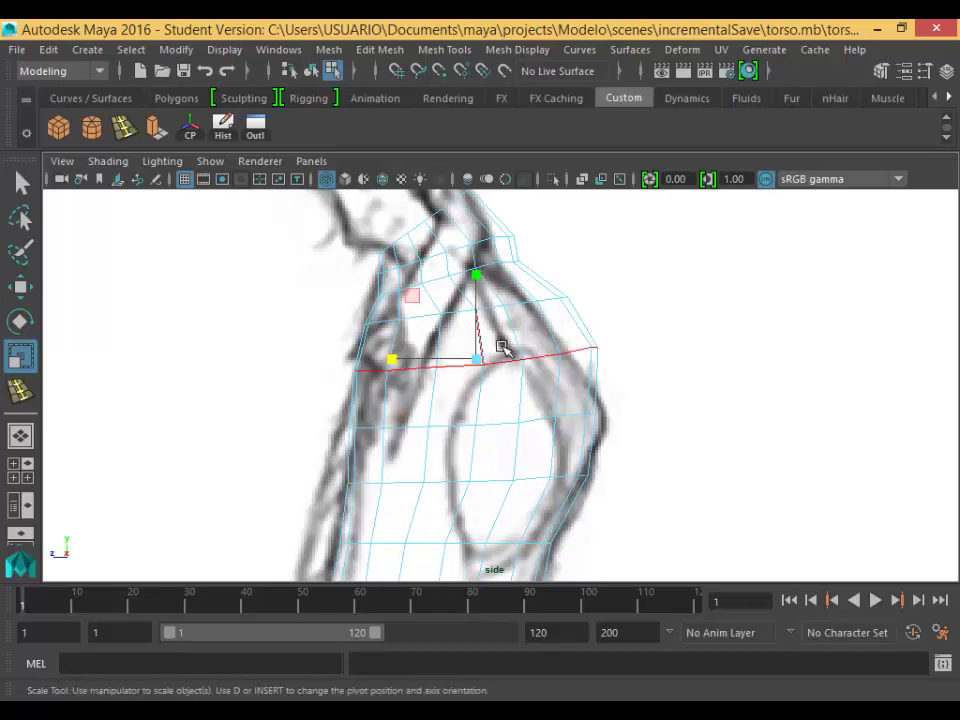
pyautogui.moveTo(414, 373); pyautogui.dragTo(393, 371)
pyautogui.press('w')
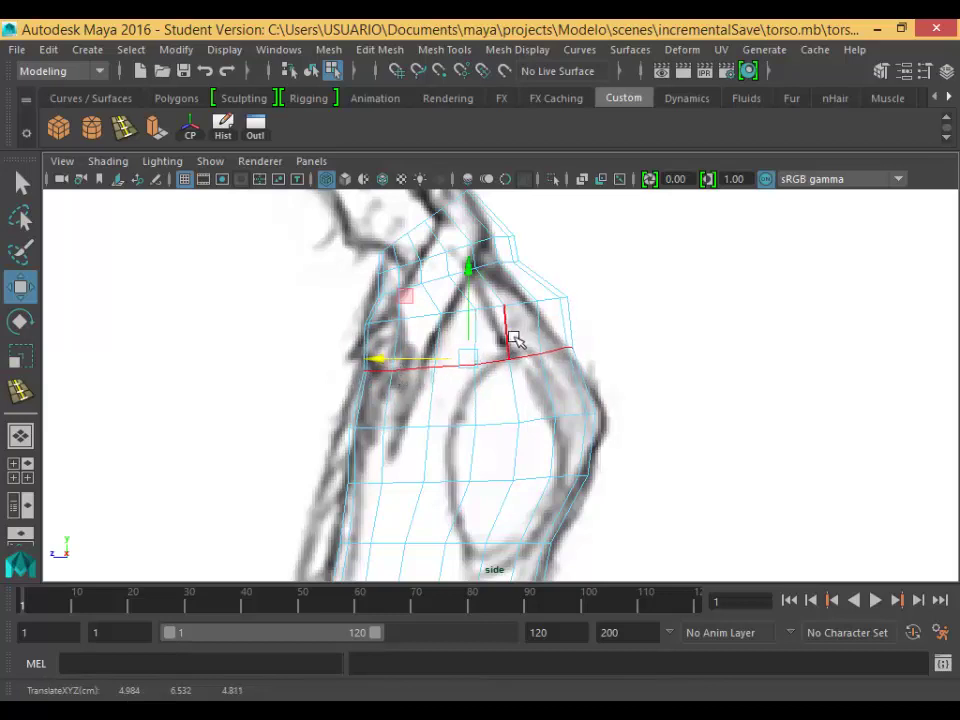
# Narrow the edge loop just below the shoulder row in depth and shift it onto the side drawing's outline.
pyautogui.press('Up')
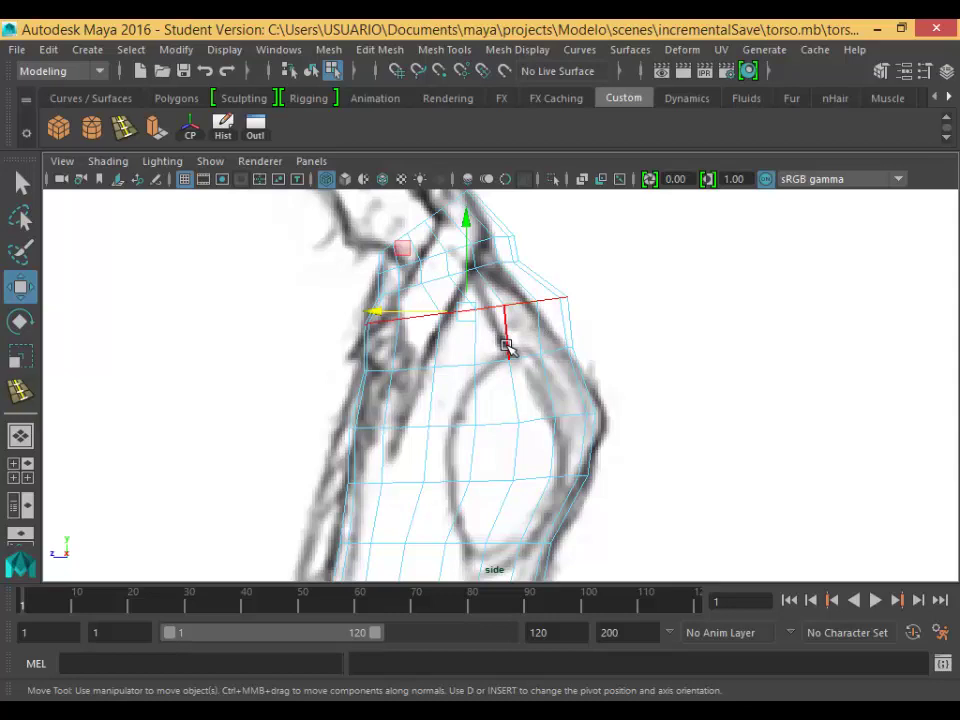
pyautogui.press('r')
pyautogui.moveTo(405, 330); pyautogui.dragTo(380, 329, button='middle')
pyautogui.press('w')
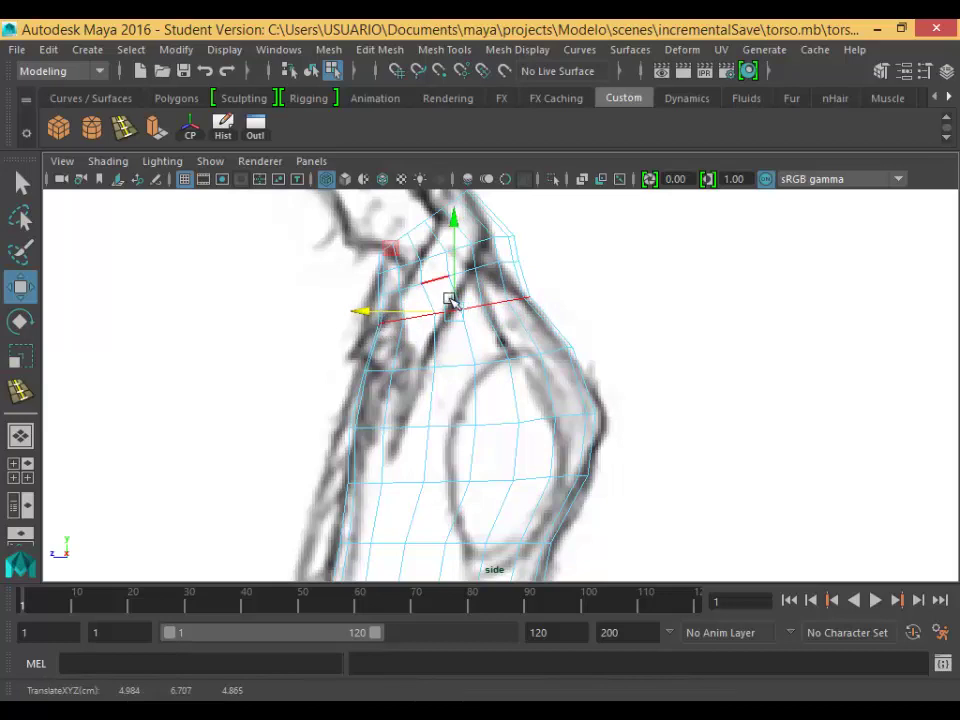
# Narrow the shoulder-row edge loop in depth and shift it slightly forward to fit the side drawing's chest and back.
pyautogui.doubleClick(449, 299)
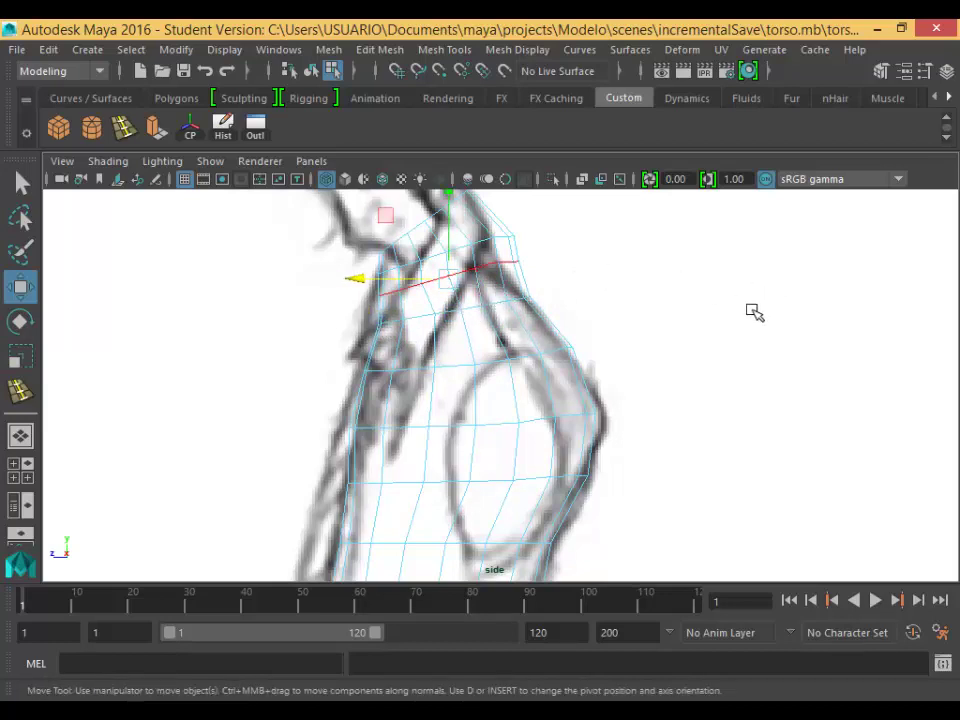
pyautogui.scroll(1, 754, 312)
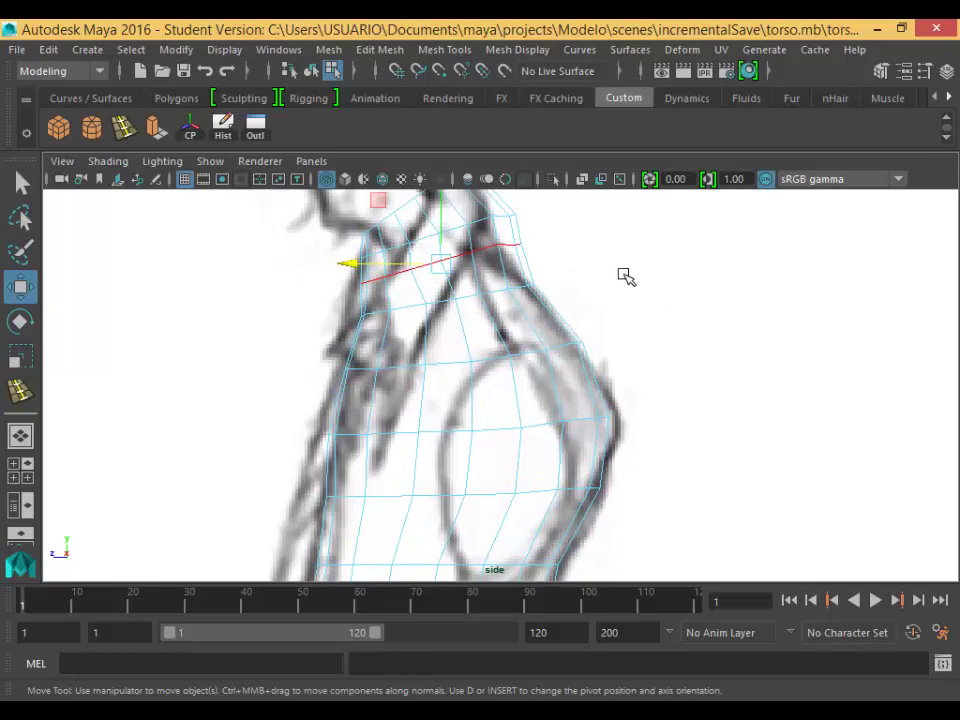
pyautogui.keyDown('alt'); pyautogui.moveTo(626, 277); pyautogui.dragTo(714, 422, button='middle'); pyautogui.keyUp('alt')
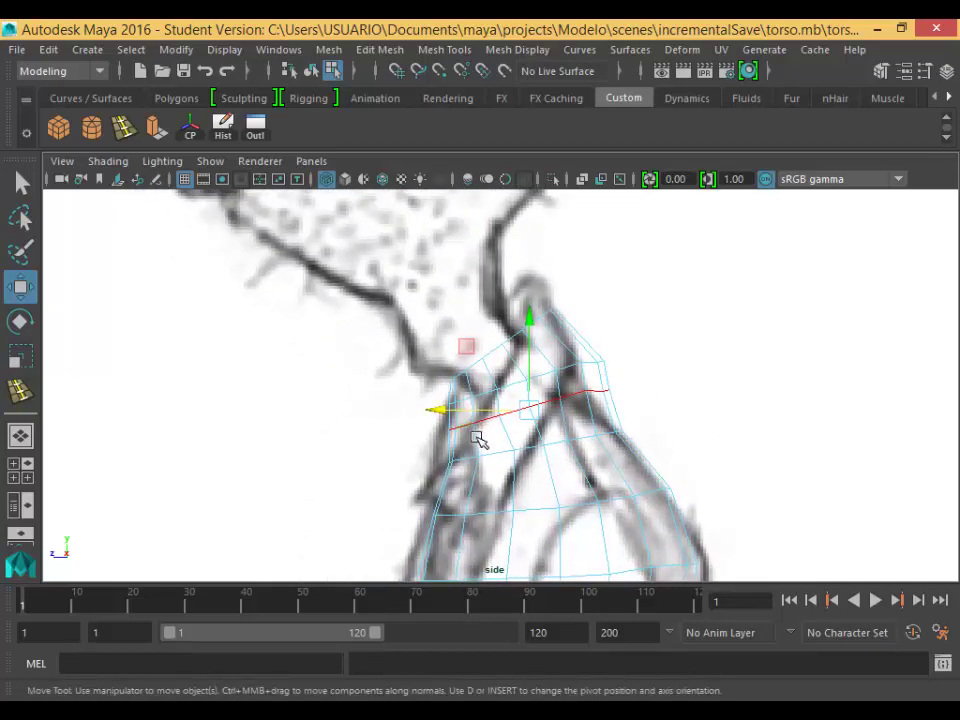
pyautogui.press('r')
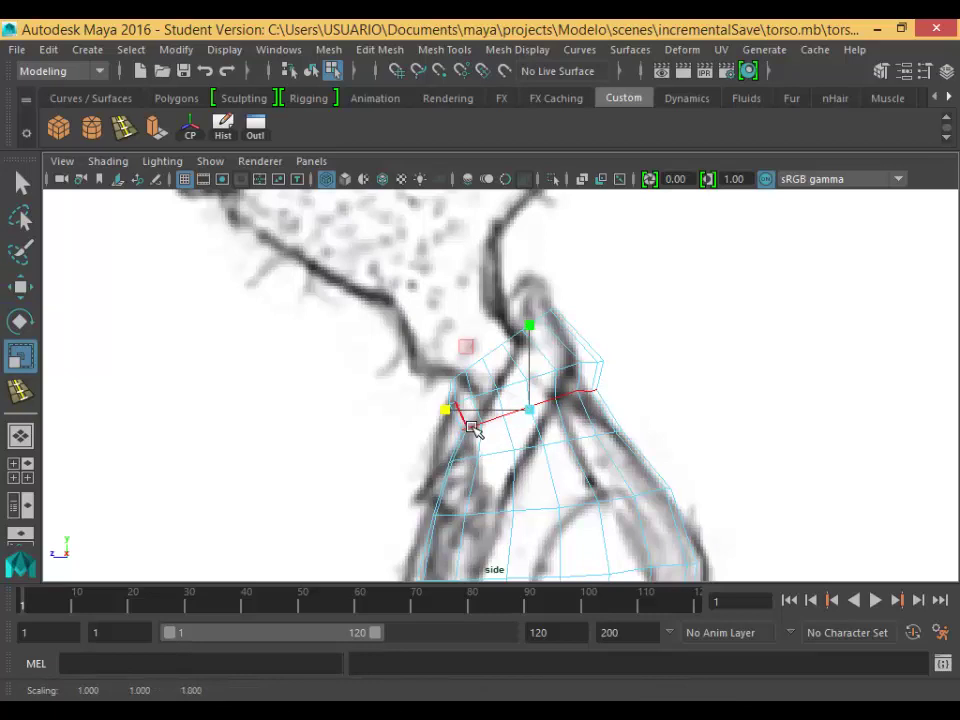
pyautogui.press('w')
pyautogui.moveTo(461, 422); pyautogui.dragTo(453, 425, button='middle')
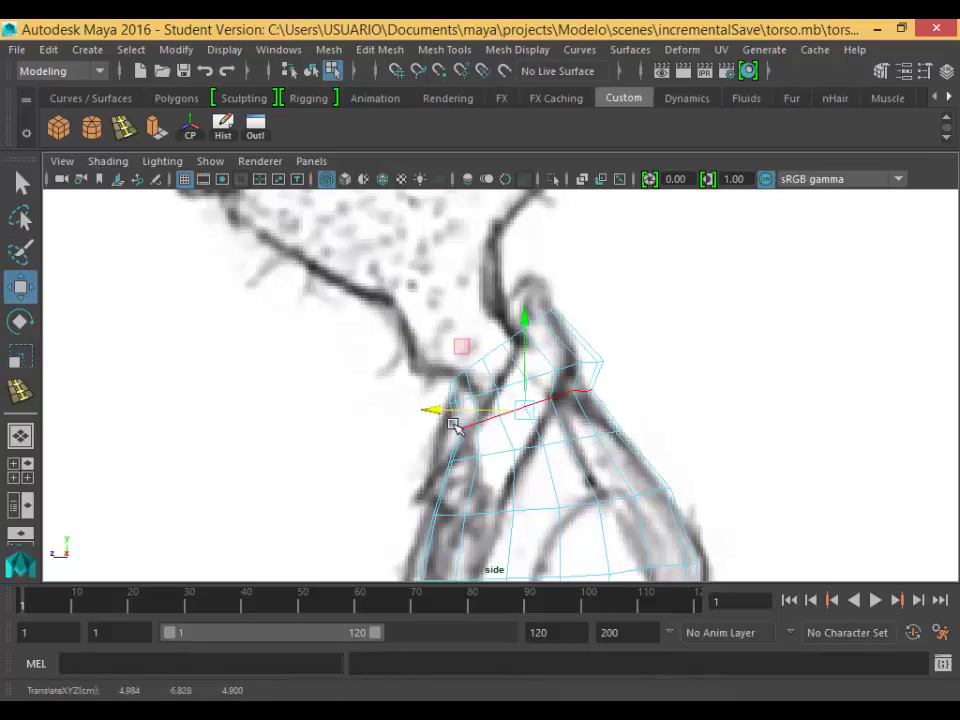
# Narrow the edge loop just below the neck opening in depth and shift it forward onto the drawn collar outline.
pyautogui.doubleClick(555, 387)
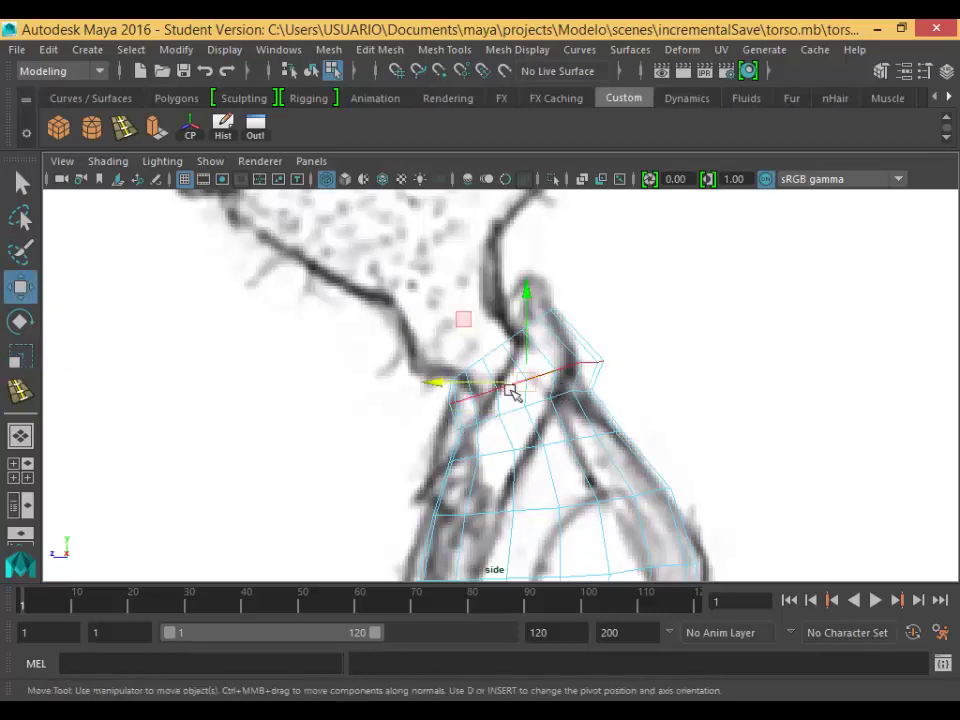
pyautogui.press('r')
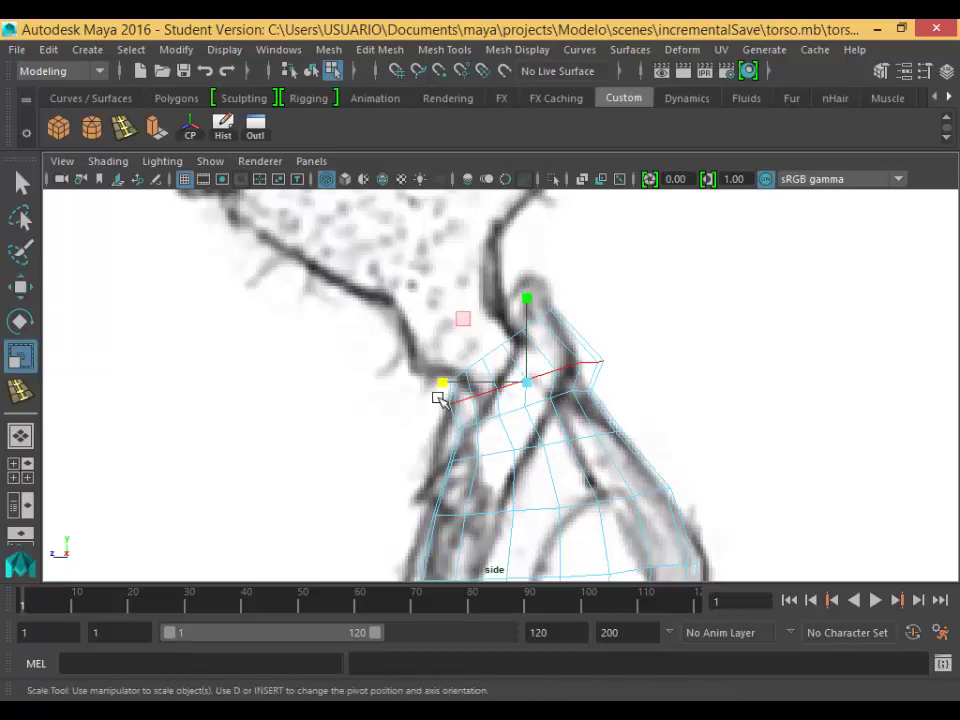
pyautogui.moveTo(439, 396); pyautogui.dragTo(476, 398)
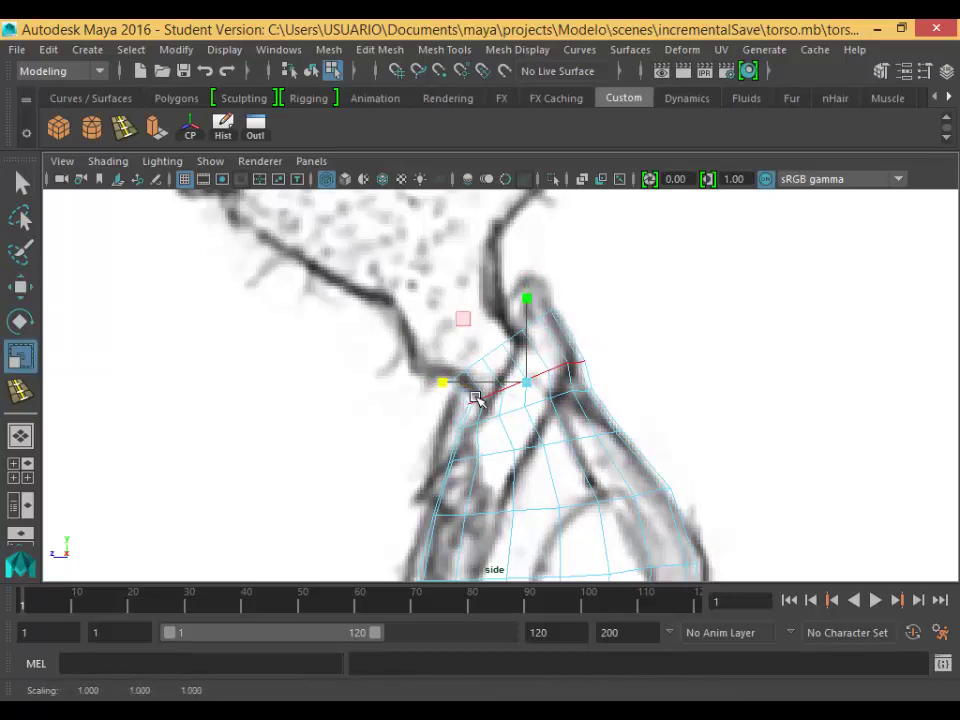
pyautogui.press('w')
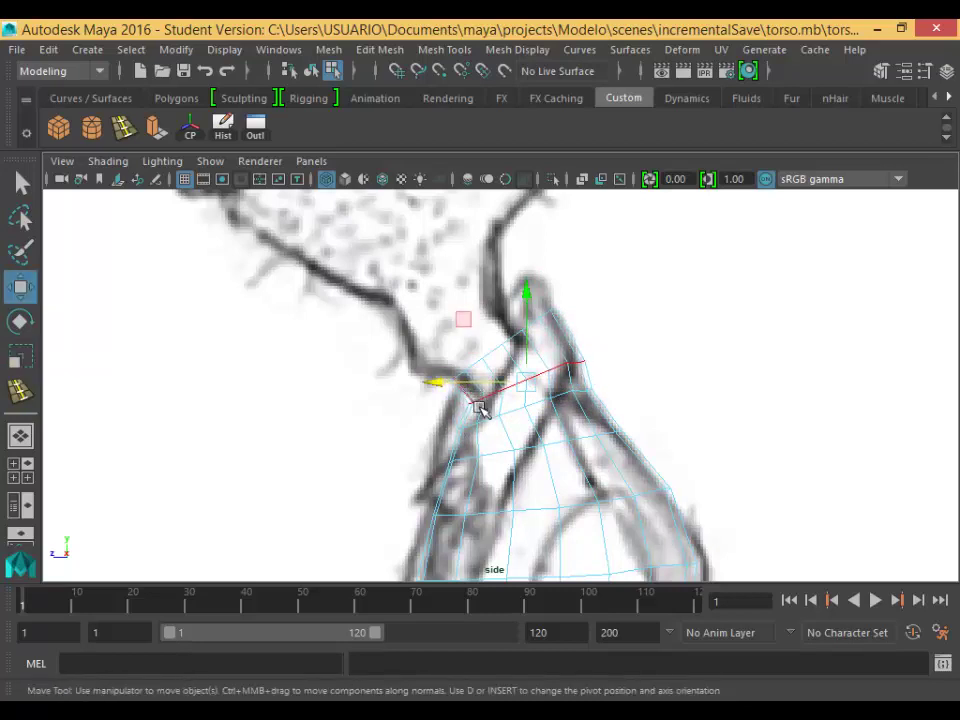
pyautogui.moveTo(454, 396); pyautogui.dragTo(449, 398)
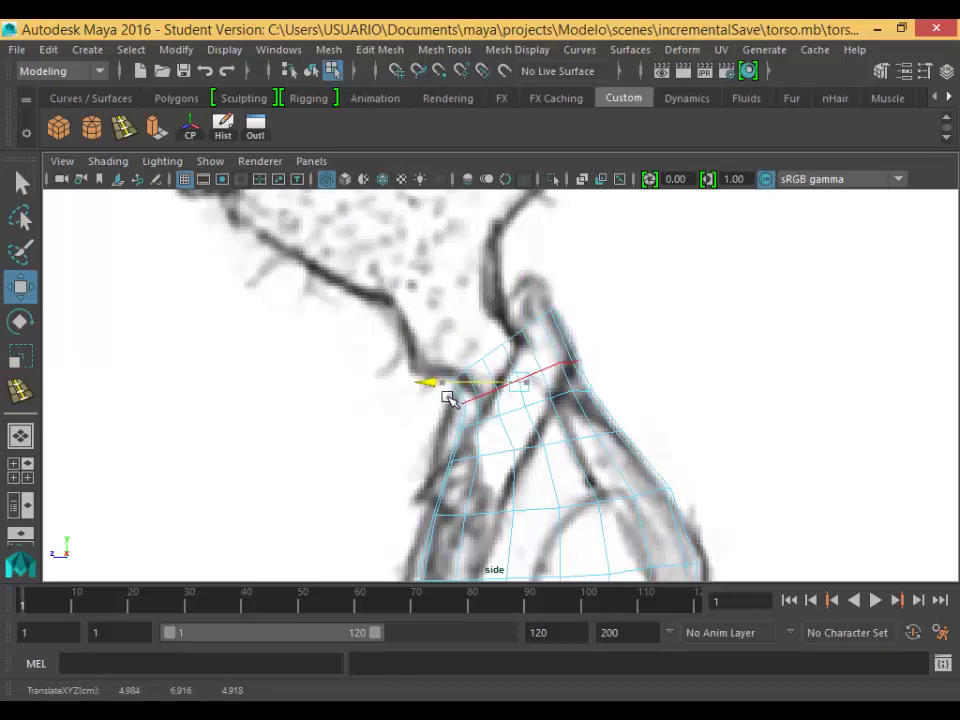
# Display the side view with smooth shading to check the whole torso against the drawing.
pyautogui.scroll(-8, 574, 467)
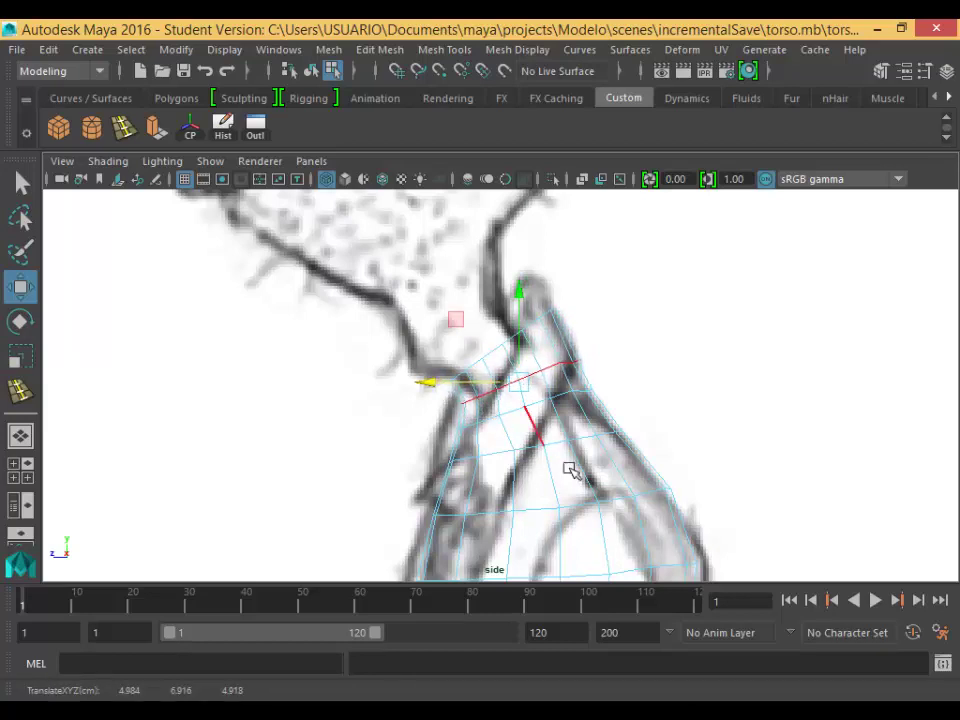
pyautogui.scroll(3, 655, 573)
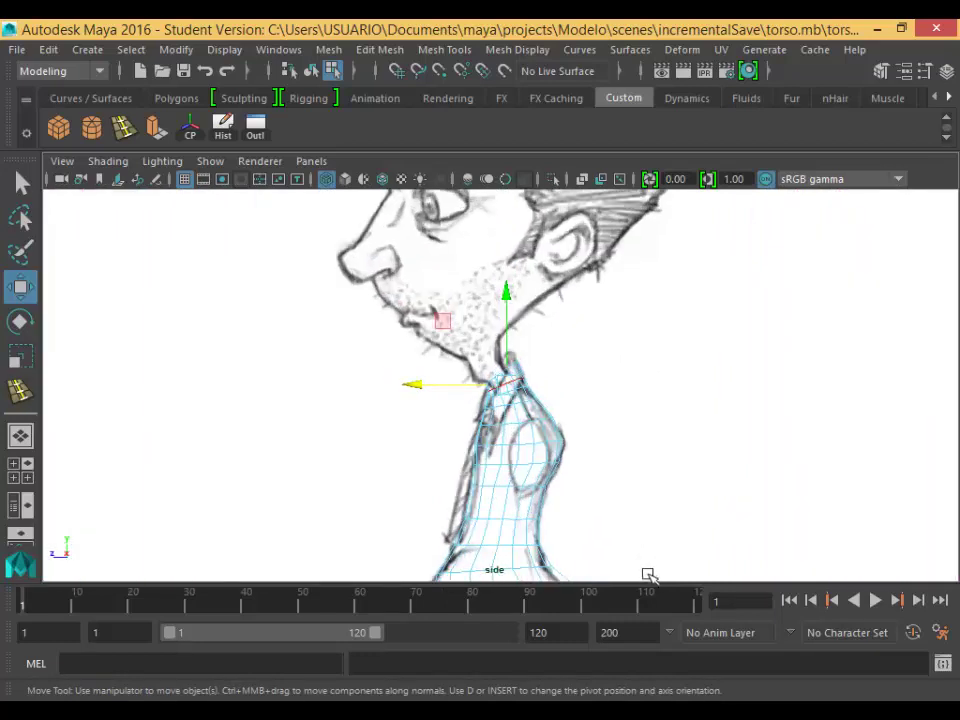
pyautogui.keyDown('alt'); pyautogui.moveTo(577, 518); pyautogui.dragTo(600, 336, button='middle'); pyautogui.keyUp('alt')
pyautogui.keyDown('alt'); pyautogui.moveTo(574, 456); pyautogui.dragTo(543, 513, button='middle'); pyautogui.keyUp('alt')
pyautogui.scroll(4, 538, 495)
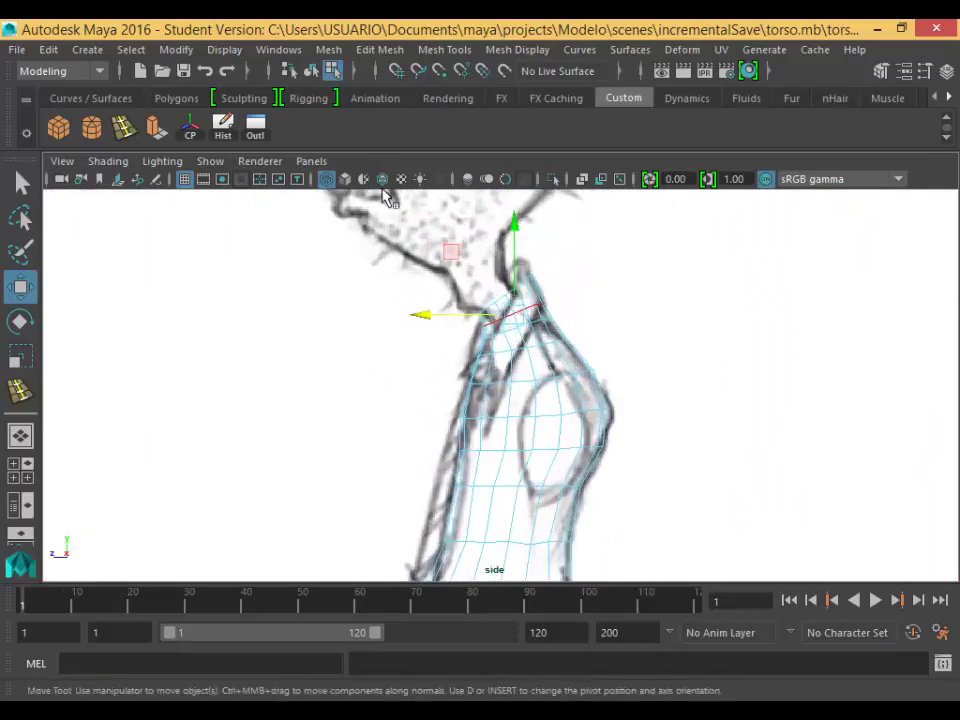
pyautogui.click(346, 181)
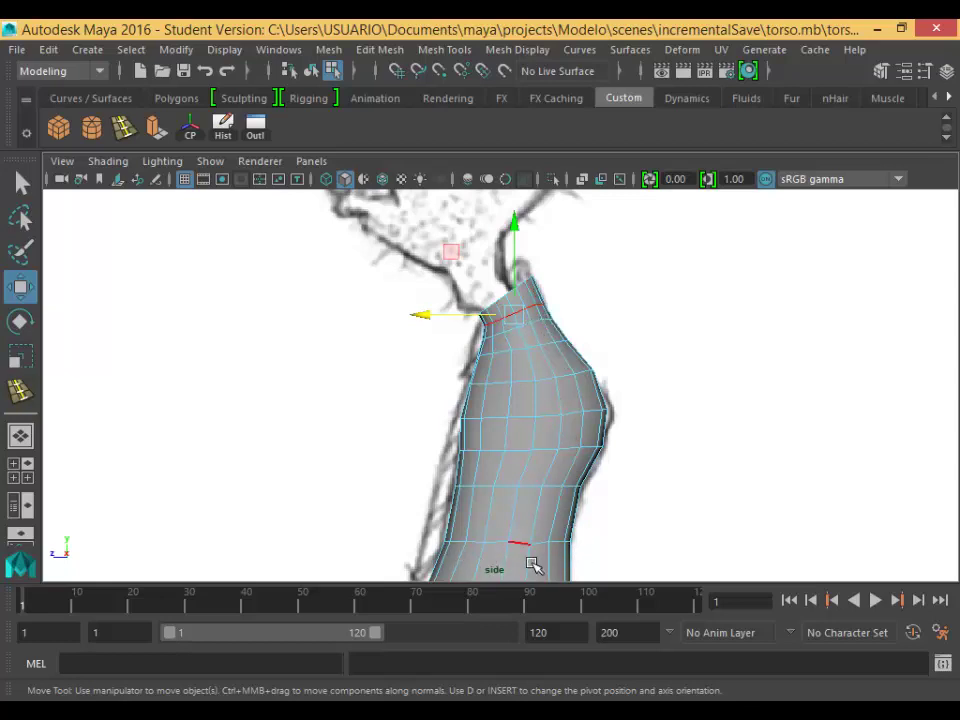
pyautogui.scroll(-3, 533, 563)
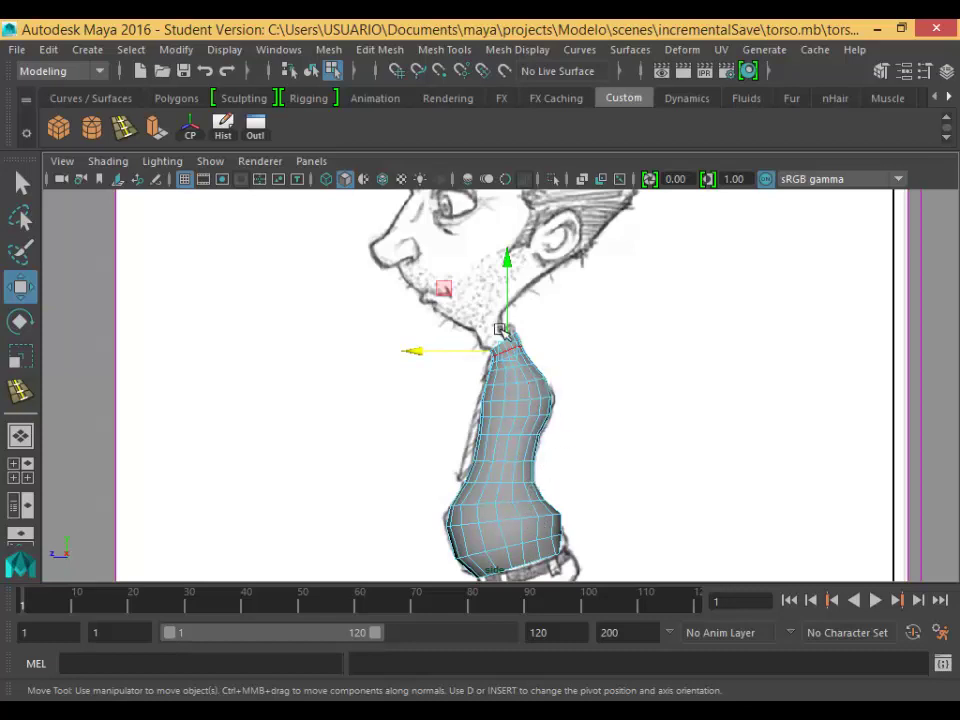
# Examine the shaded upper torso, back and neck opening from several angles in the perspective view.
pyautogui.press('space')
pyautogui.moveTo(500, 345); pyautogui.dragTo(483, 307)
pyautogui.keyDown('alt'); pyautogui.moveTo(489, 345); pyautogui.dragTo(517, 373); pyautogui.keyUp('alt')
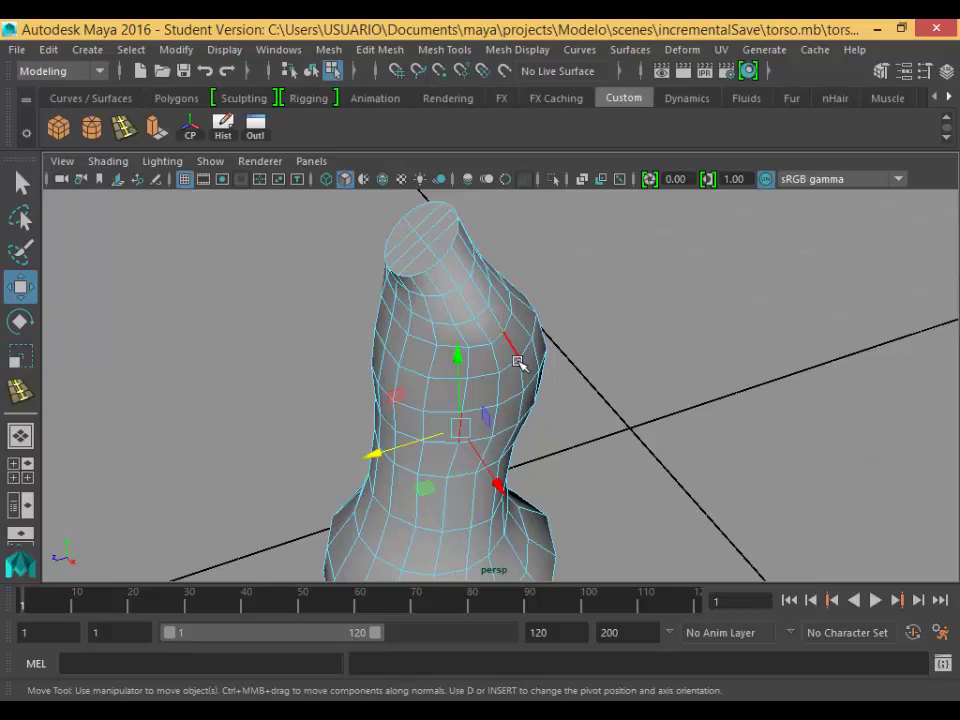
pyautogui.keyDown('alt'); pyautogui.moveTo(475, 369); pyautogui.dragTo(510, 336); pyautogui.keyUp('alt')
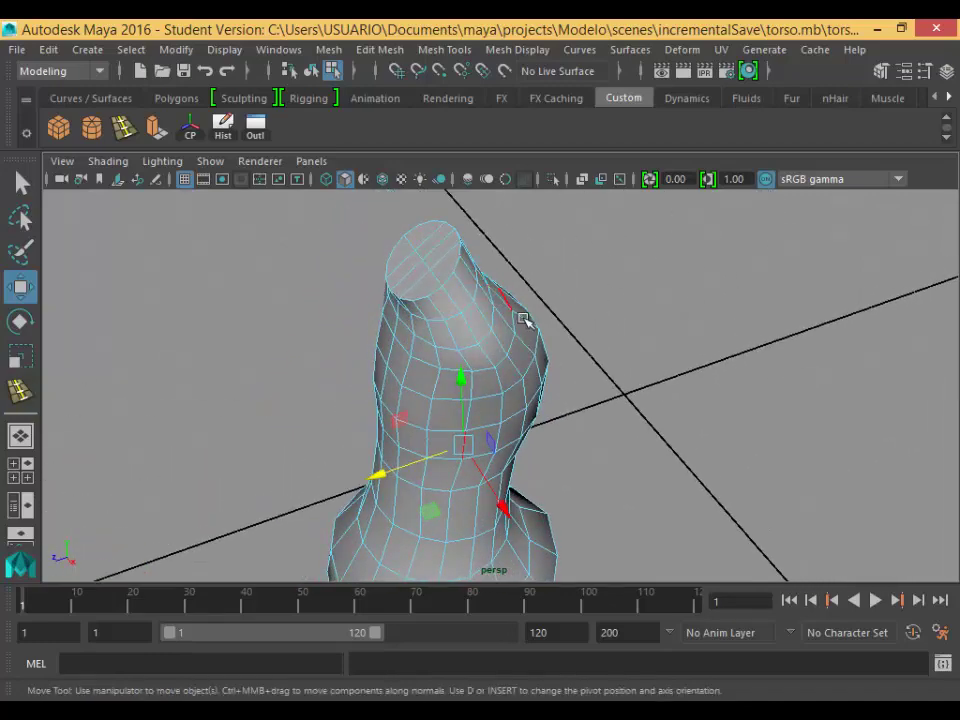
pyautogui.keyDown('alt'); pyautogui.moveTo(491, 326); pyautogui.dragTo(471, 336); pyautogui.keyUp('alt')
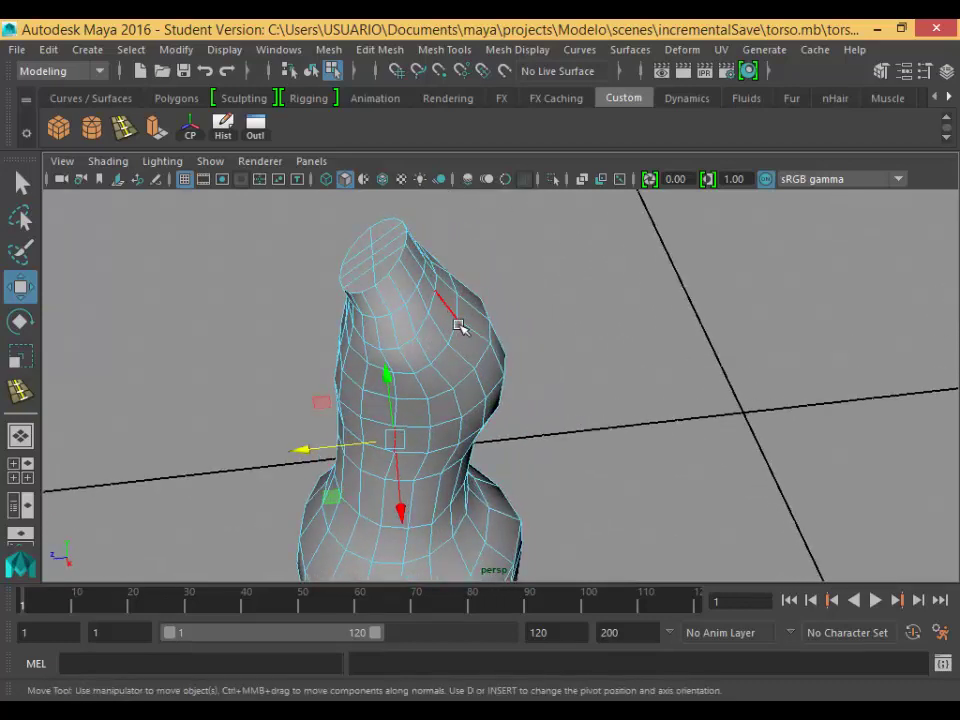
# Switch the torso to vertex editing and nudge a vertex on the side of the waist to even the row's spacing.
pyautogui.moveTo(468, 318); pyautogui.dragTo(385, 225, button='right')
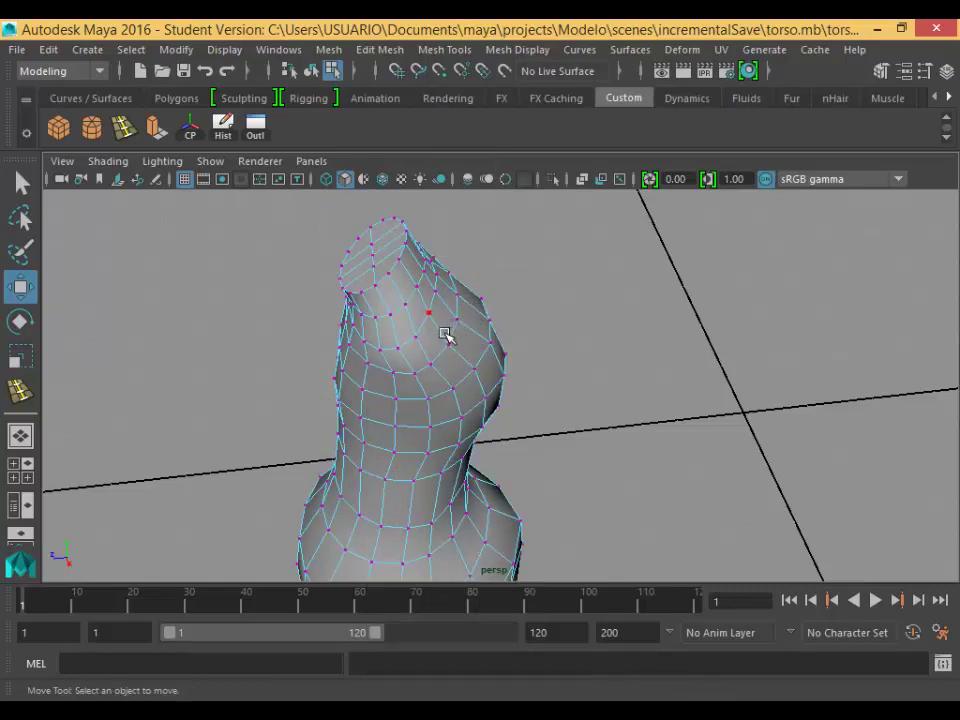
pyautogui.keyDown('alt'); pyautogui.moveTo(445, 334); pyautogui.dragTo(579, 358); pyautogui.keyUp('alt')
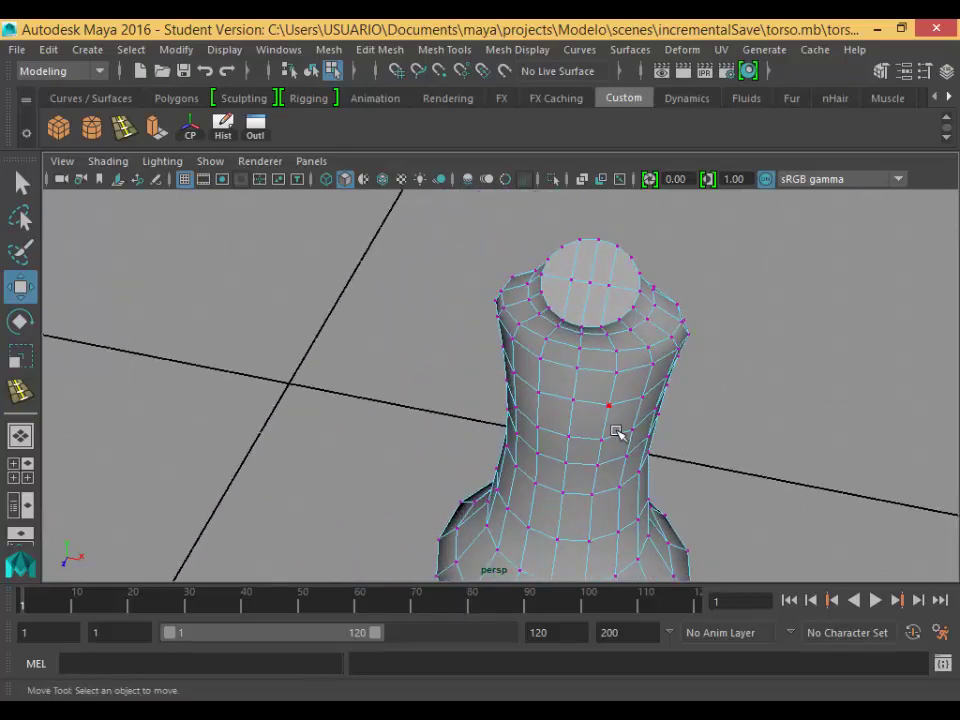
pyautogui.keyDown('alt'); pyautogui.moveTo(637, 393); pyautogui.dragTo(563, 287); pyautogui.keyUp('alt')
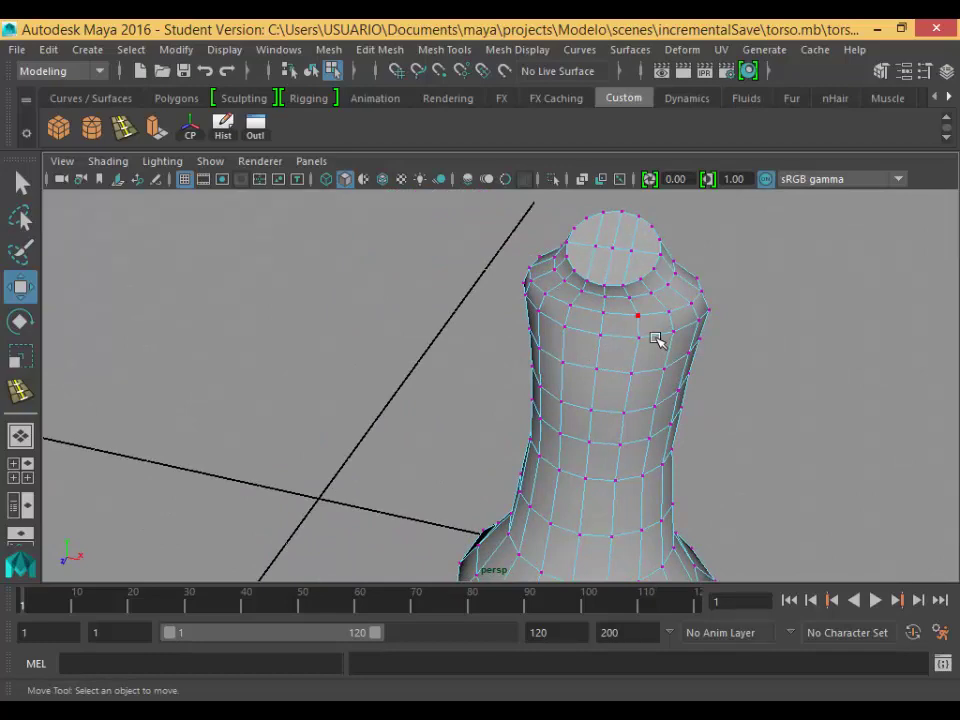
pyautogui.keyDown('alt'); pyautogui.moveTo(600, 578); pyautogui.dragTo(552, 486); pyautogui.keyUp('alt')
pyautogui.keyDown('alt'); pyautogui.moveTo(575, 415); pyautogui.dragTo(435, 432); pyautogui.keyUp('alt')
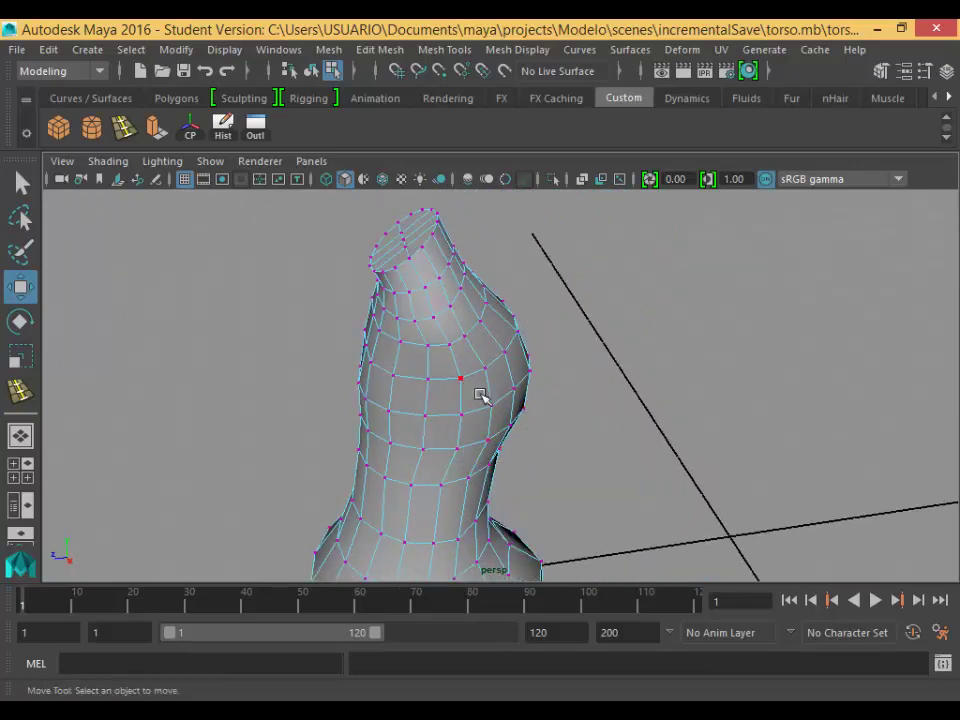
pyautogui.scroll(4, 456, 476)
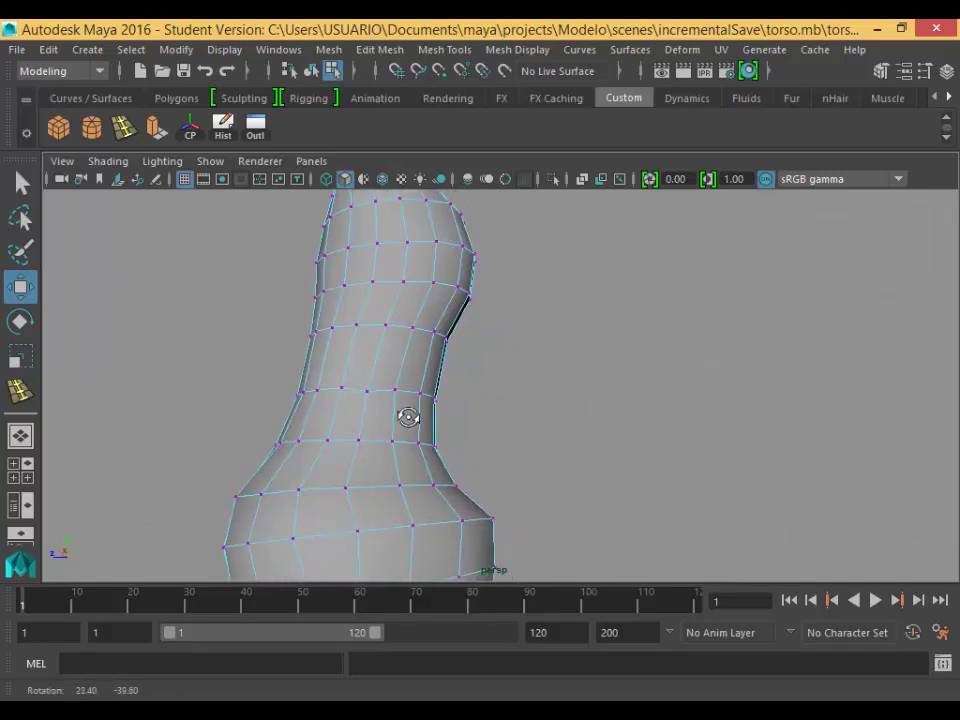
pyautogui.click(362, 435)
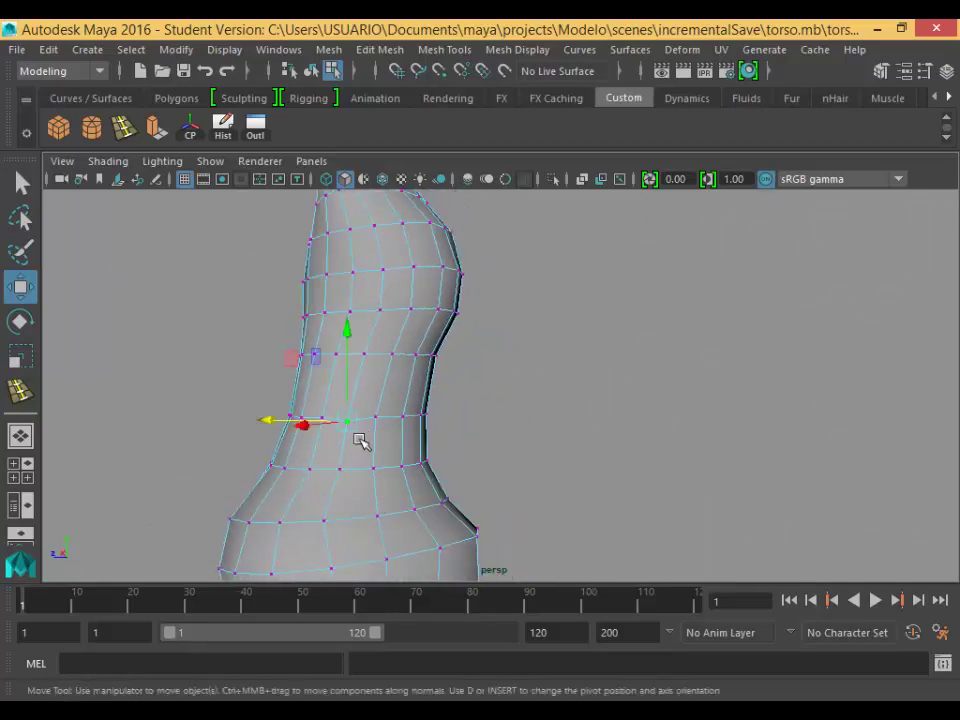
pyautogui.moveTo(363, 433); pyautogui.dragTo(363, 433)
pyautogui.click(395, 470)
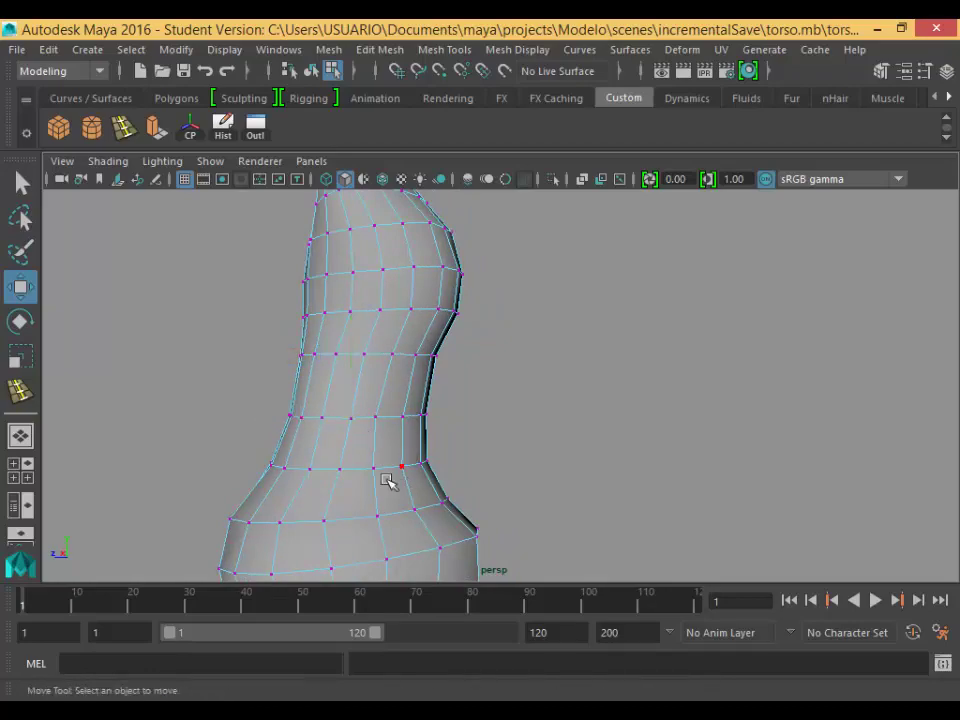
# Examine the torso's hips, underside and upper side from several angles in the perspective view.
pyautogui.moveTo(388, 480)
pyautogui.keyDown('alt'); pyautogui.mouseDown()
pyautogui.moveTo(465, 456)
pyautogui.moveTo(643, 489)
pyautogui.moveTo(793, 440)
pyautogui.moveTo(789, 429)
pyautogui.moveTo(594, 506)
pyautogui.moveTo(390, 480)
pyautogui.mouseUp(); pyautogui.keyUp('alt')
pyautogui.keyDown('alt'); pyautogui.moveTo(390, 480); pyautogui.dragTo(423, 394, button='middle'); pyautogui.keyUp('alt')
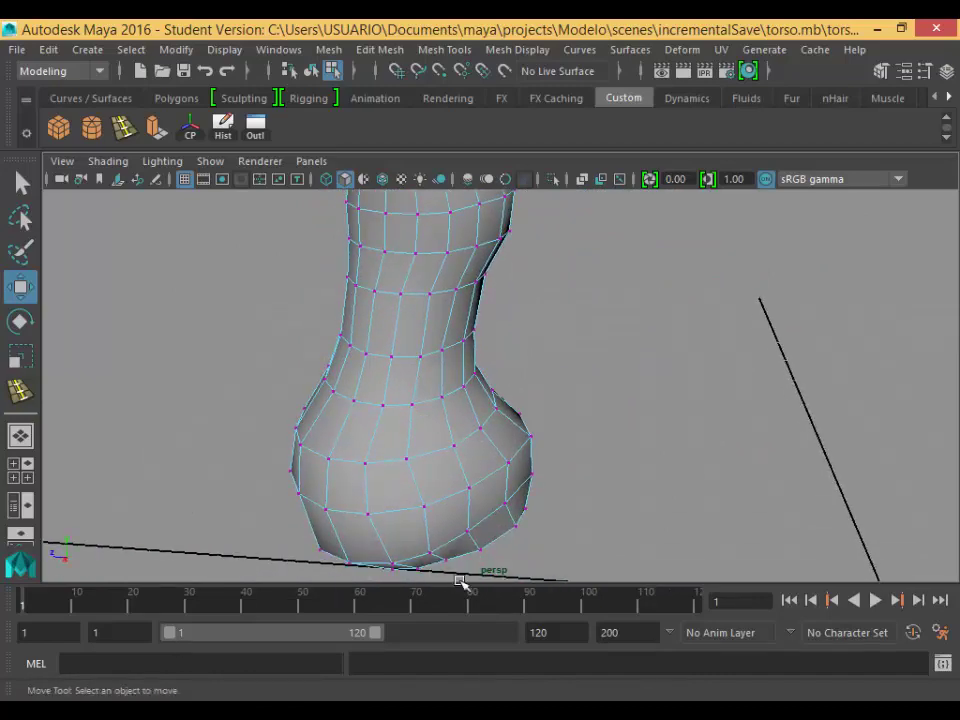
pyautogui.keyDown('alt'); pyautogui.moveTo(457, 576); pyautogui.dragTo(305, 505); pyautogui.keyUp('alt')
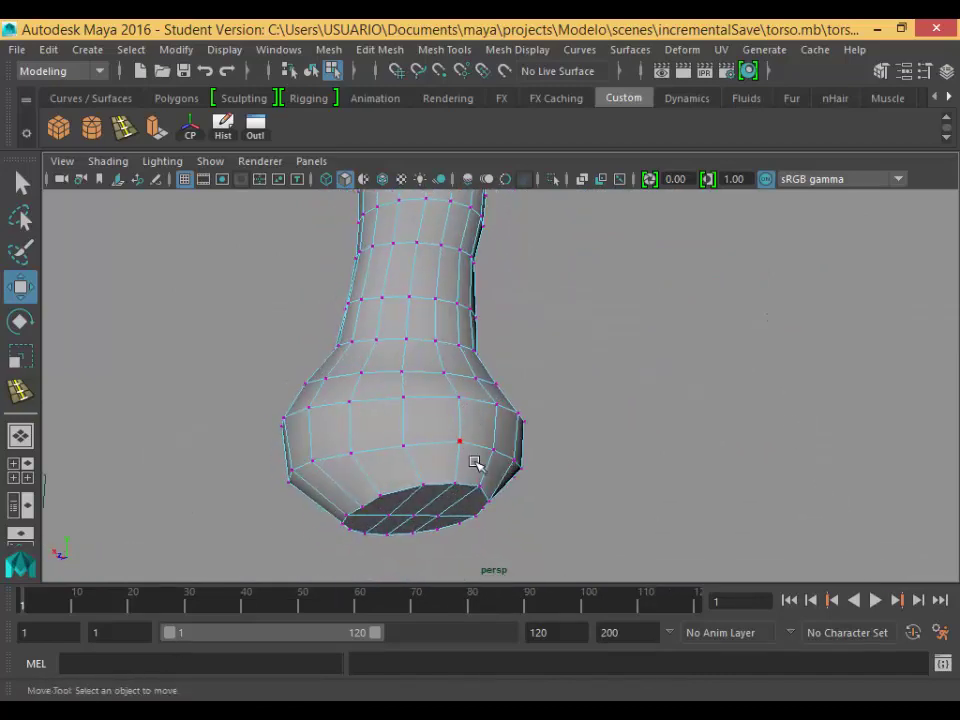
pyautogui.keyDown('alt'); pyautogui.moveTo(422, 469); pyautogui.dragTo(549, 474); pyautogui.keyUp('alt')
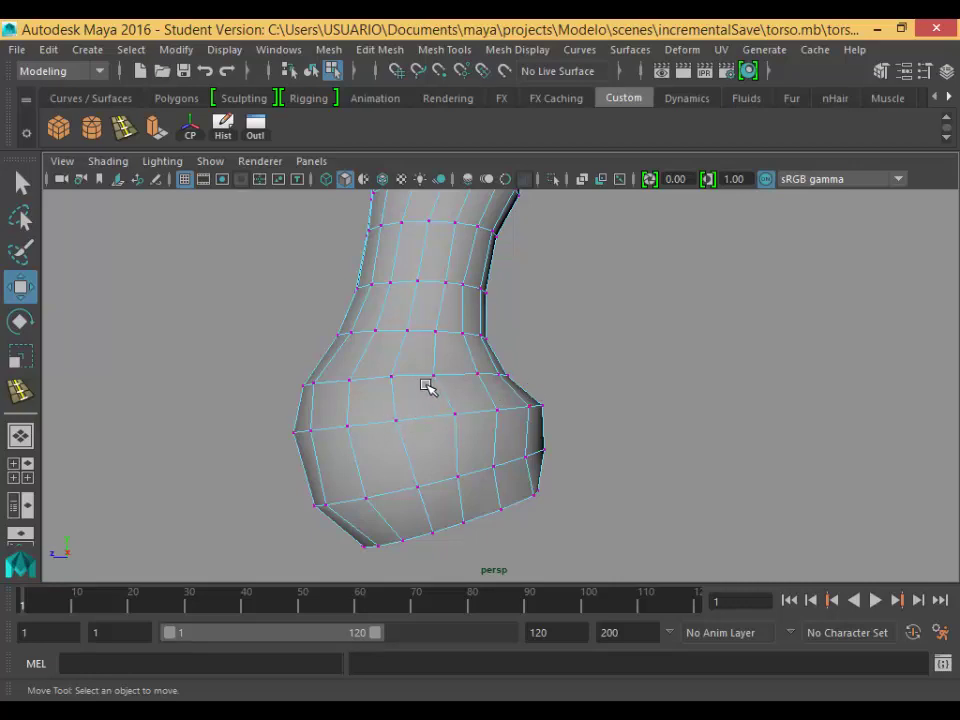
pyautogui.keyDown('alt'); pyautogui.moveTo(426, 377); pyautogui.dragTo(484, 493, button='middle'); pyautogui.keyUp('alt')
pyautogui.keyDown('alt'); pyautogui.moveTo(487, 493); pyautogui.dragTo(549, 467); pyautogui.keyUp('alt')
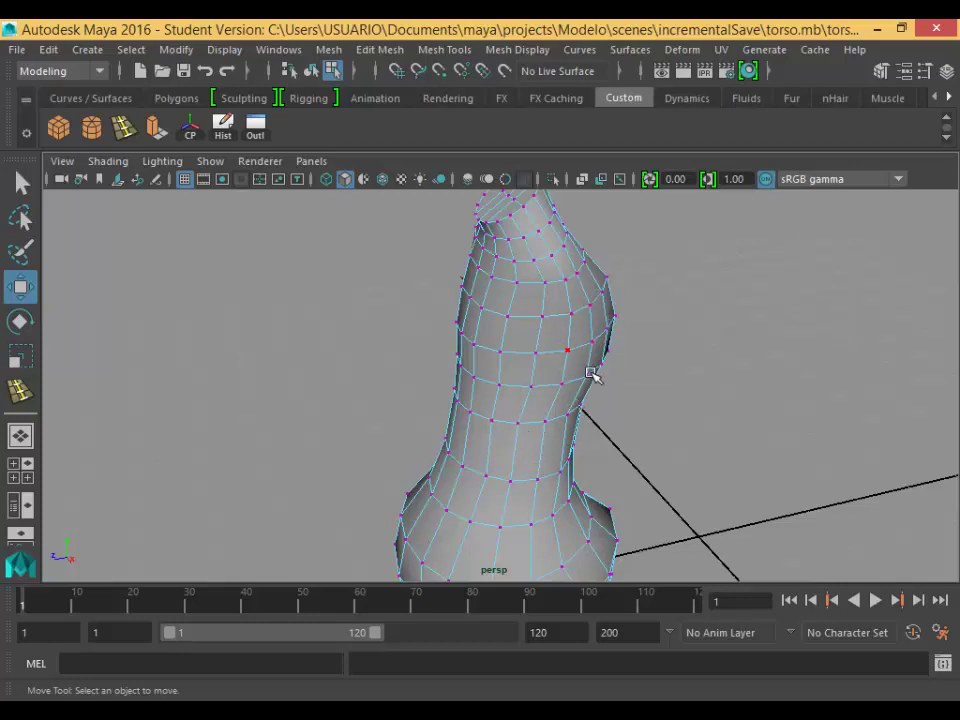
# Display the side view in wireframe around the chest and switch the torso to face selection.
pyautogui.press('space')
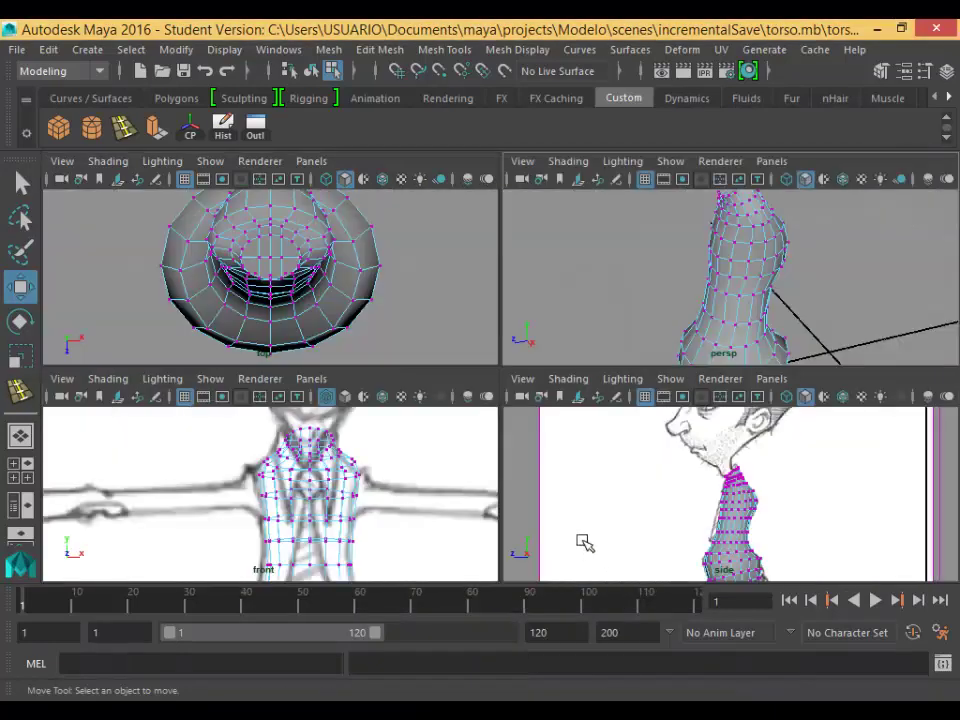
pyautogui.scroll(6, 737, 532)
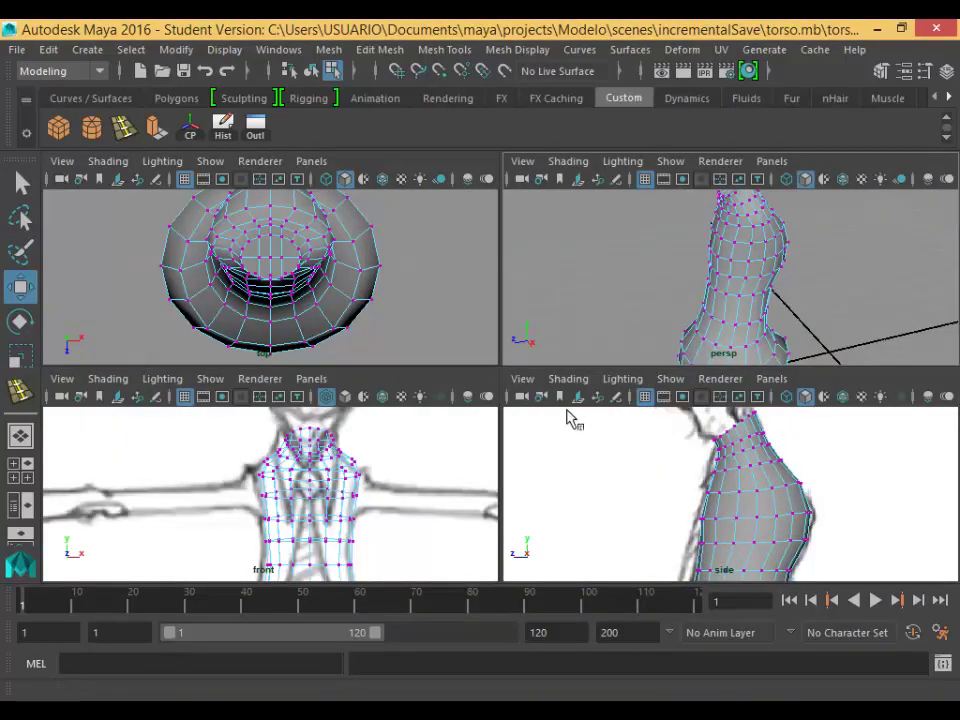
pyautogui.click(787, 397)
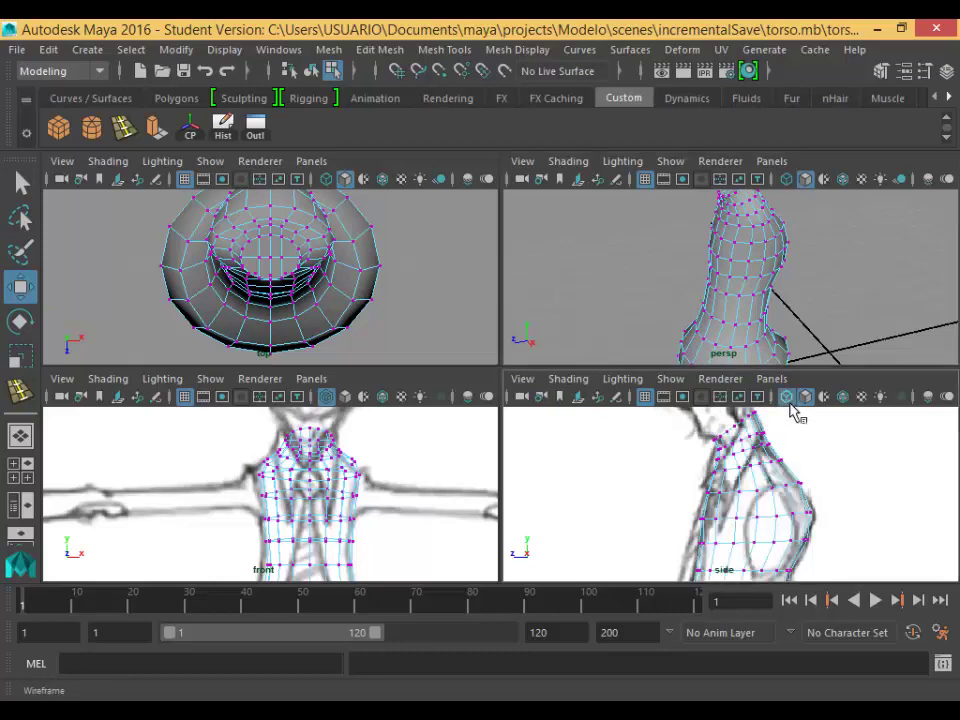
pyautogui.click(773, 499)
pyautogui.rightClick(773, 500)
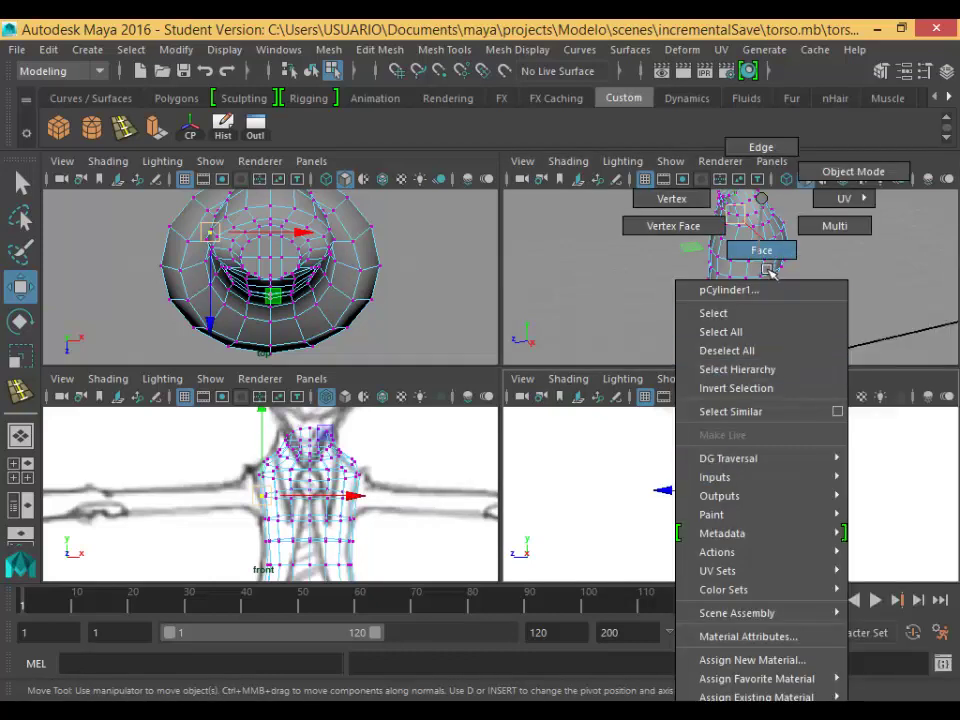
pyautogui.click(768, 262)
# Select the block of four faces on the torso's side where the arm joins in the side drawing.
pyautogui.click(765, 505)
pyautogui.click(765, 480)
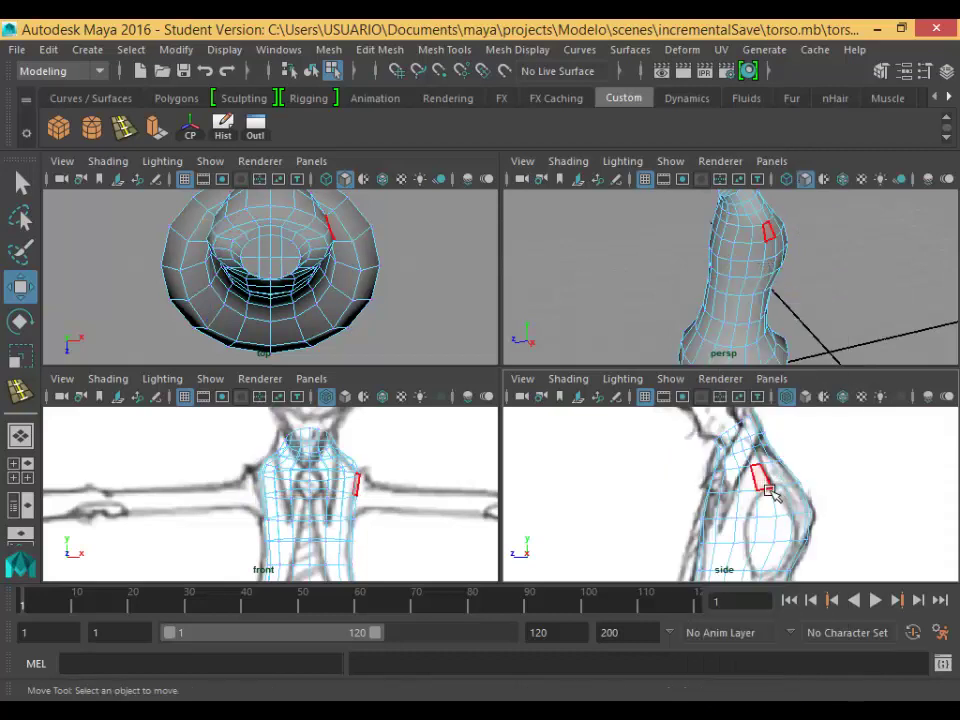
pyautogui.click(768, 488)
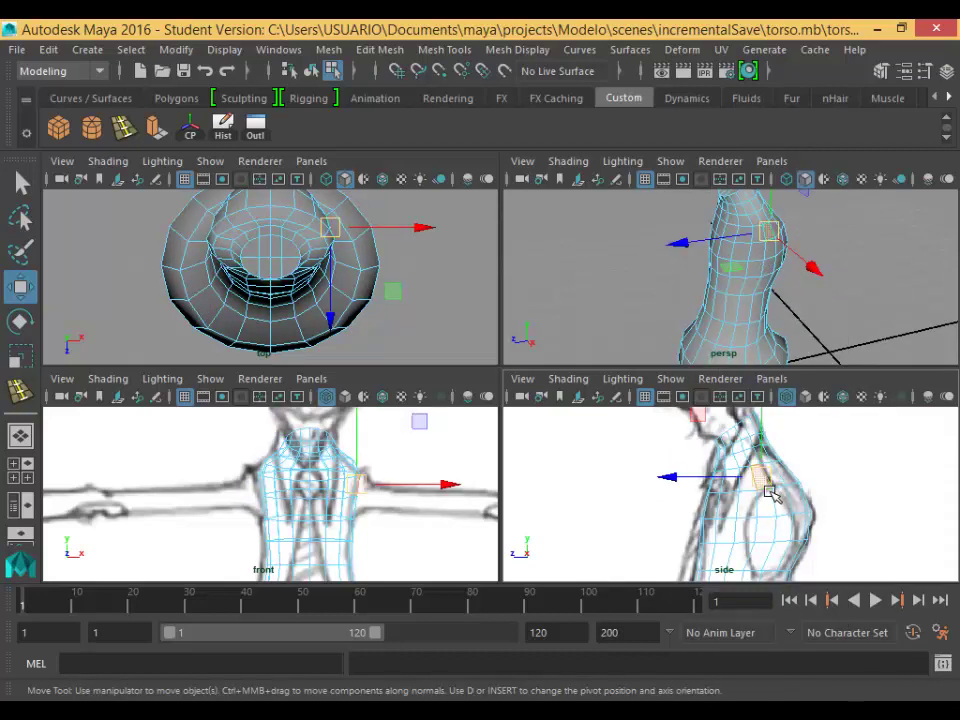
pyautogui.keyDown('shift'); pyautogui.click(756, 504); pyautogui.keyUp('shift')
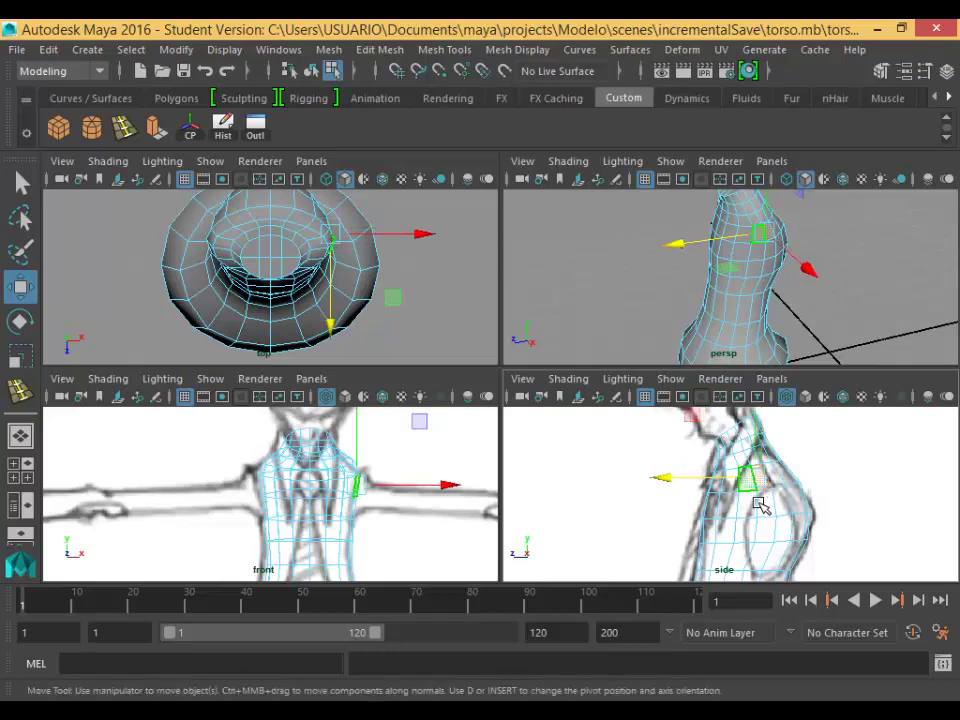
pyautogui.keyDown('shift'); pyautogui.click(772, 515); pyautogui.keyUp('shift')
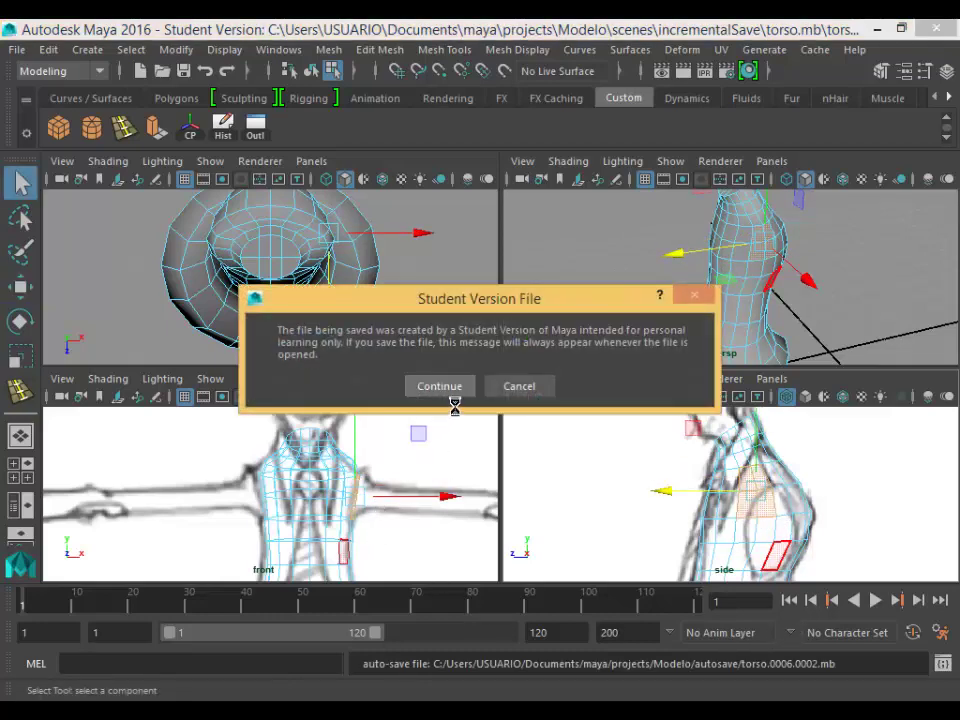
# Accept the student version save notice, then shade the front view and enlarge it to show the torso beside the drawn arm.
pyautogui.click(449, 390)
pyautogui.click(363, 398)
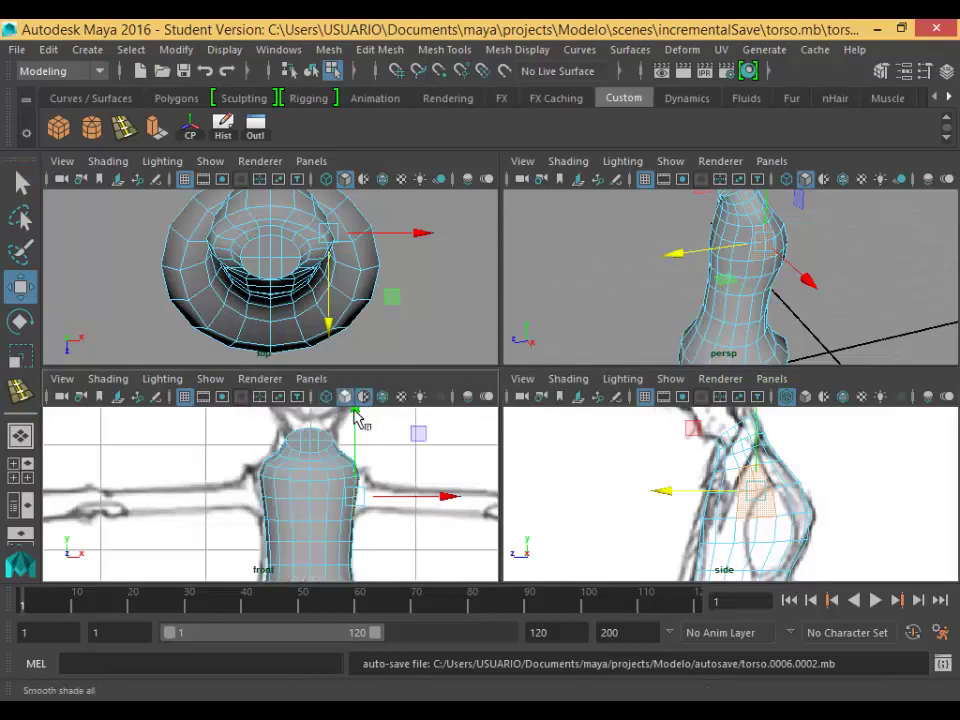
pyautogui.press('space')
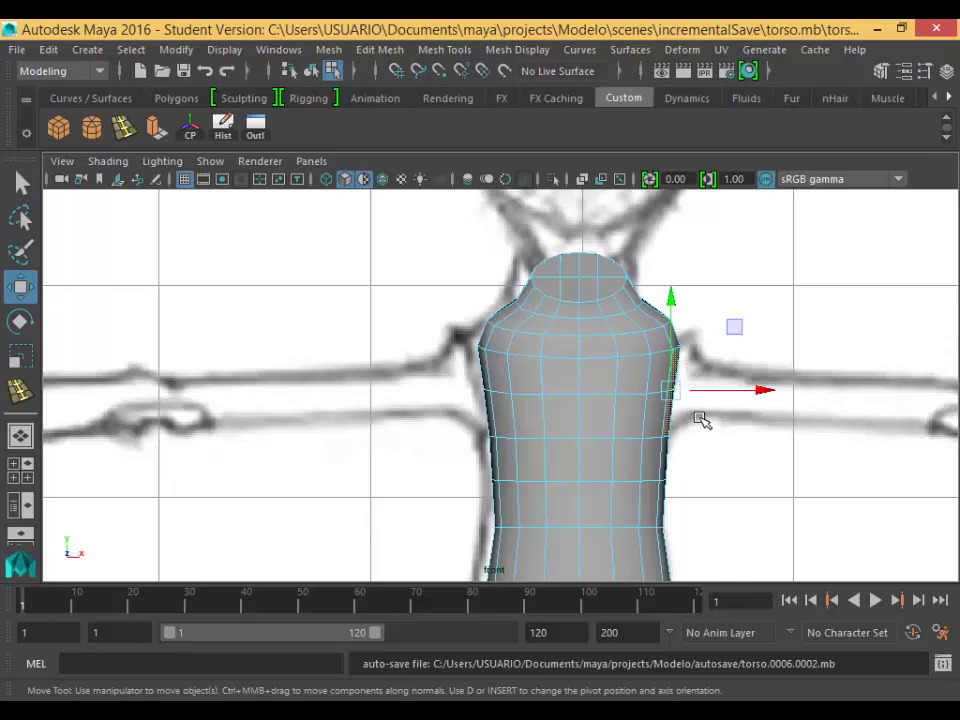
pyautogui.press('space')
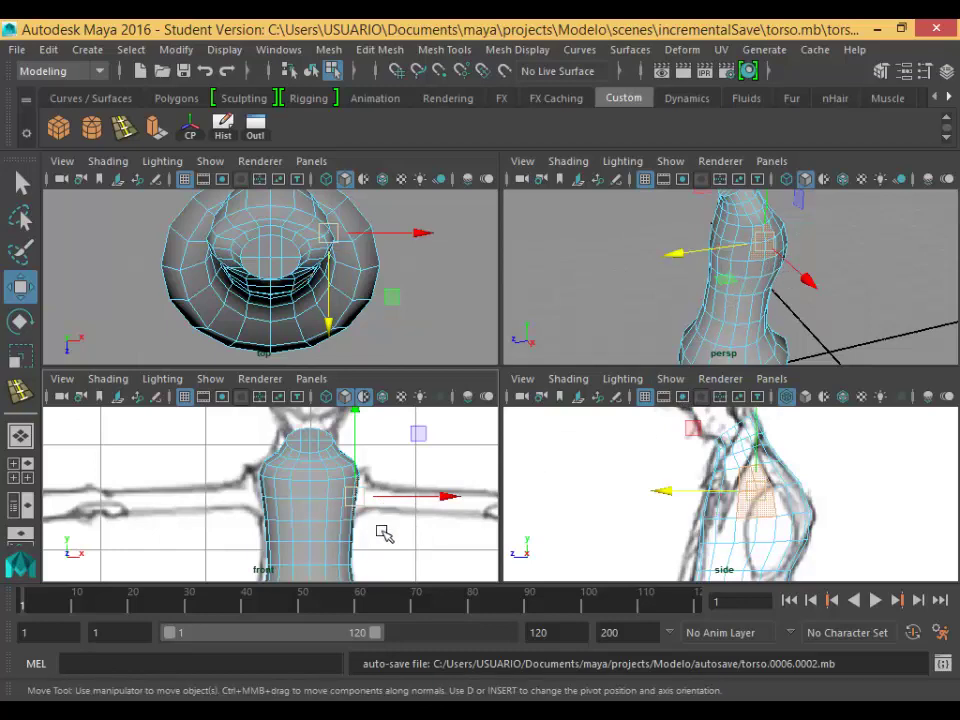
pyautogui.press('space')
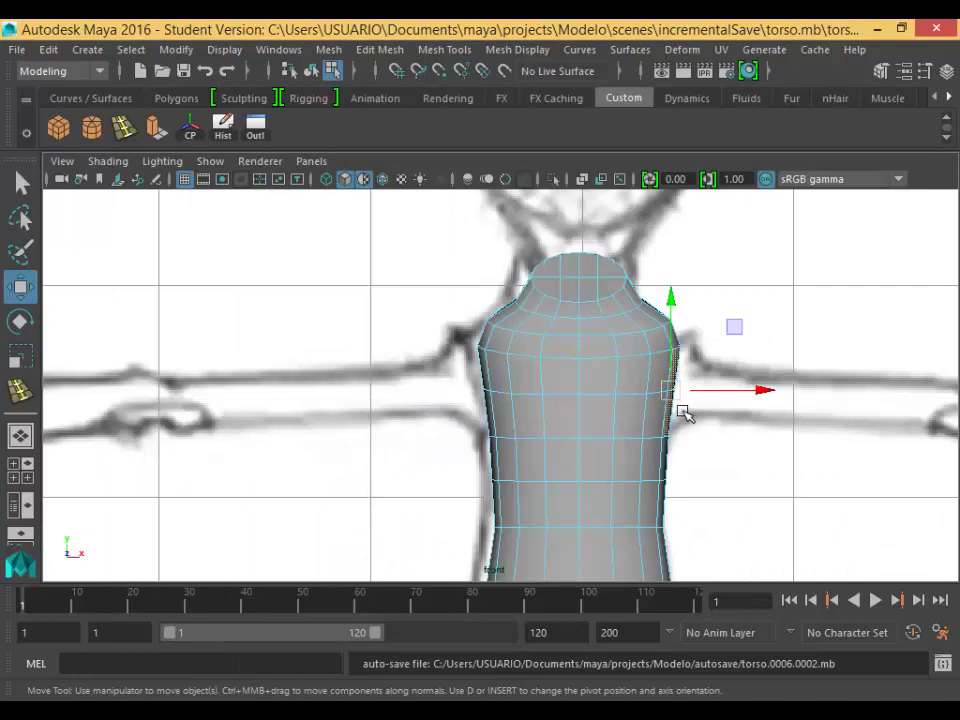
pyautogui.keyDown('alt'); pyautogui.moveTo(695, 413); pyautogui.dragTo(493, 407, button='middle'); pyautogui.keyUp('alt')
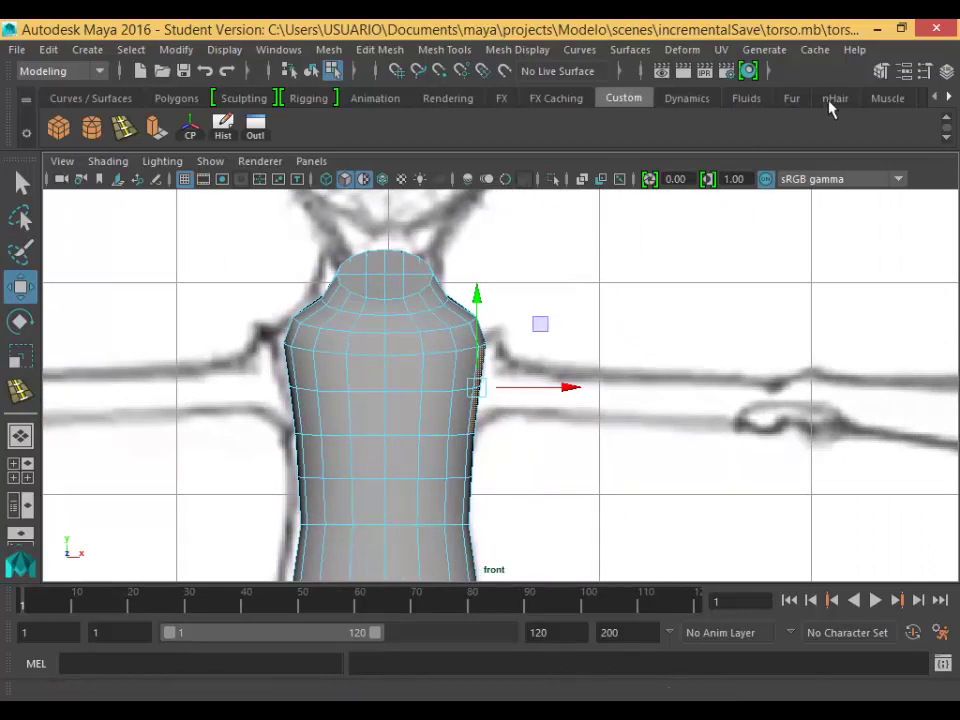
# Show the Modeling Toolkit and extrude the four selected faces at the arm opening.
pyautogui.click(882, 71)
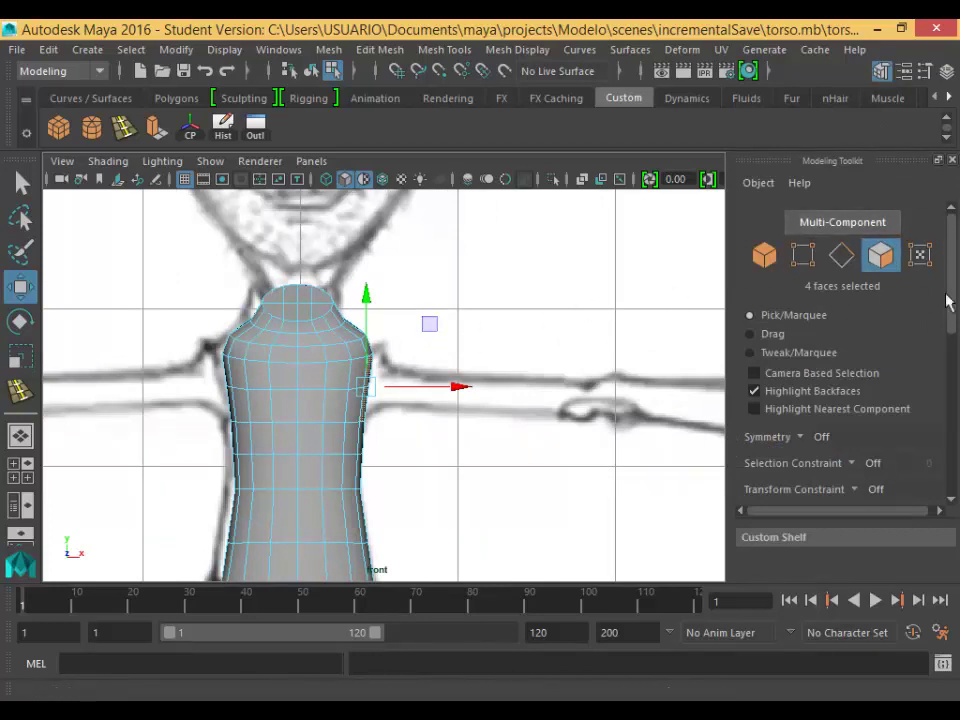
pyautogui.moveTo(952, 292); pyautogui.dragTo(954, 453)
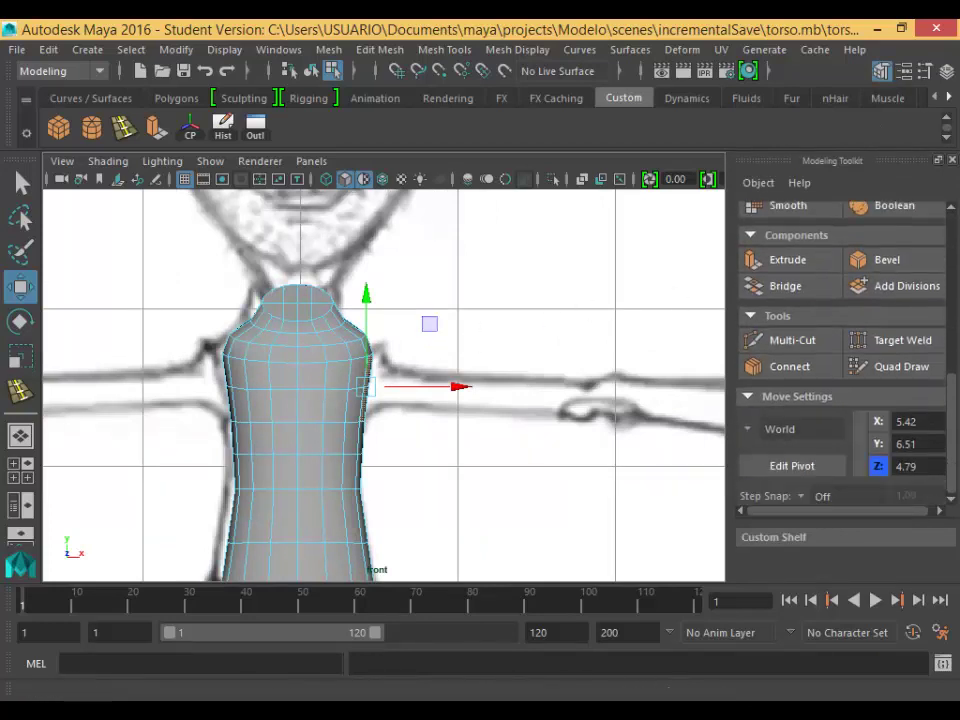
pyautogui.scroll(4, 790, 350)
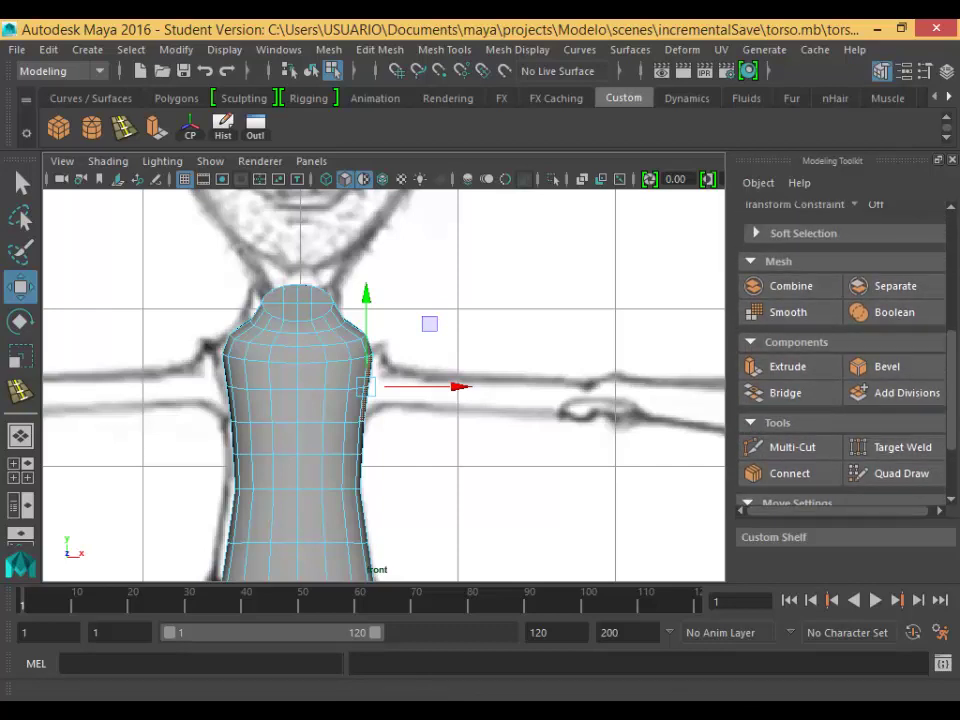
pyautogui.click(798, 376)
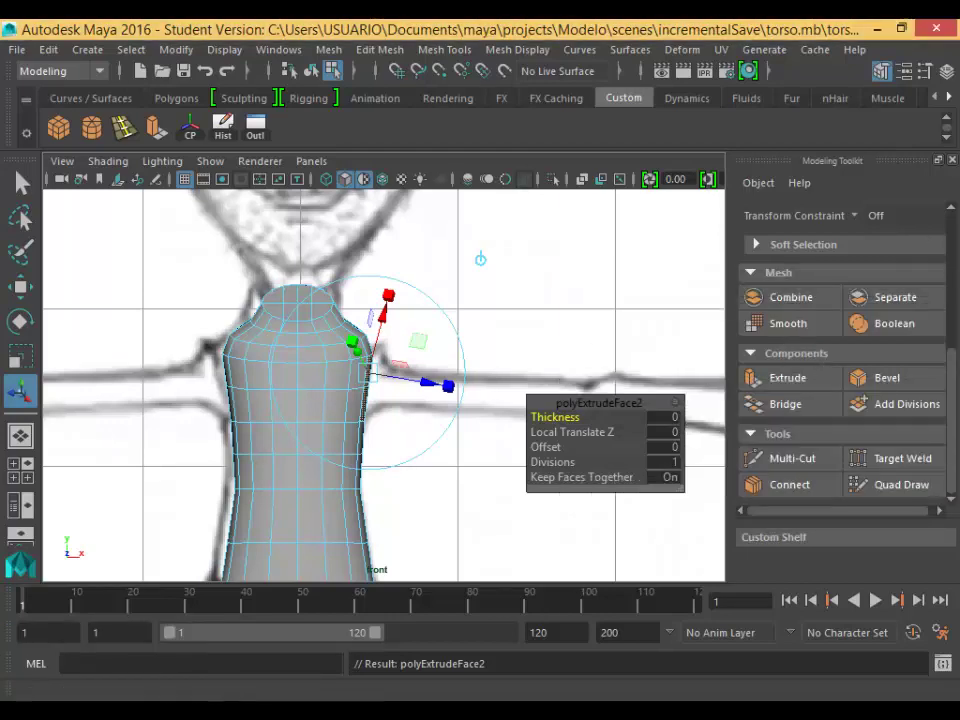
# Try to pull the extruded arm faces outward by about 0.123 in local Z, then undo the pull.
pyautogui.press('space')
pyautogui.press('space')
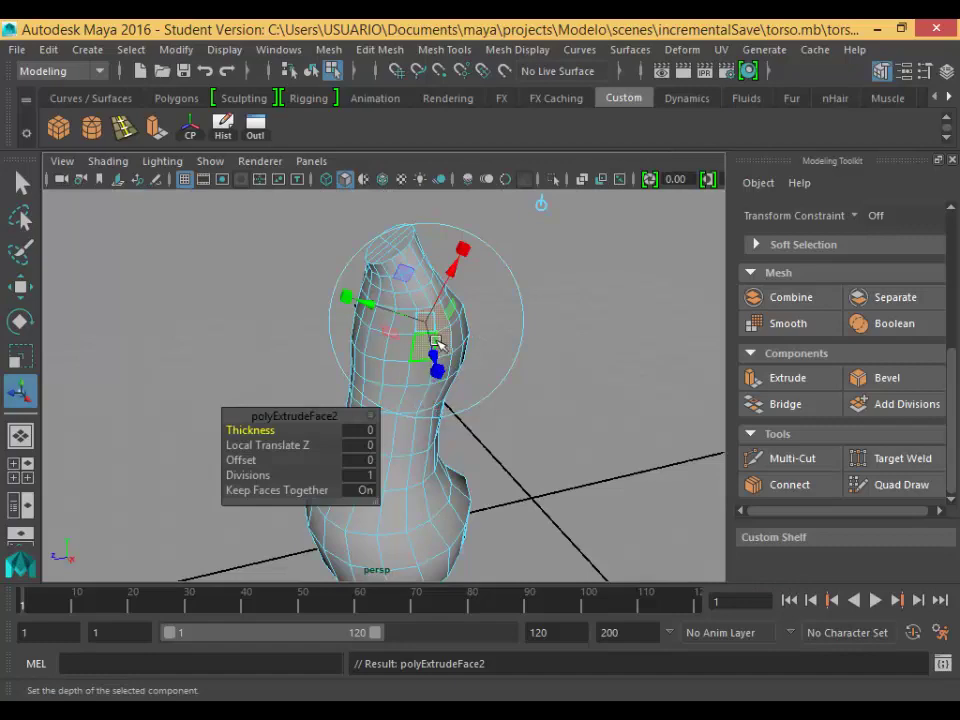
pyautogui.scroll(8, 437, 343)
pyautogui.keyDown('alt'); pyautogui.moveTo(431, 356); pyautogui.dragTo(364, 467, button='middle'); pyautogui.keyUp('alt')
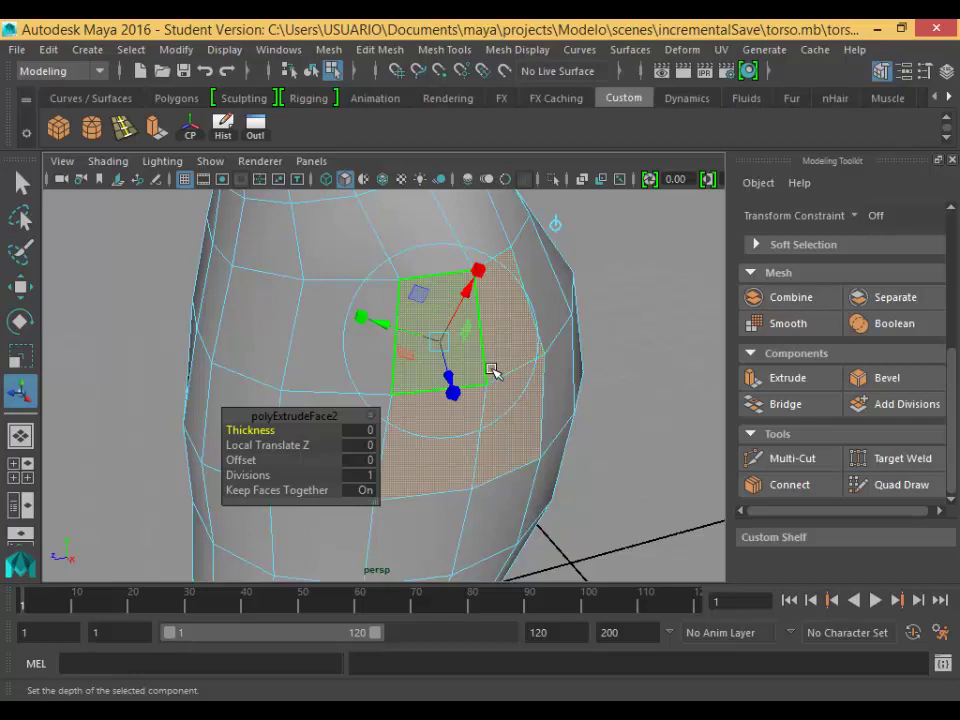
pyautogui.moveTo(456, 388); pyautogui.dragTo(500, 430)
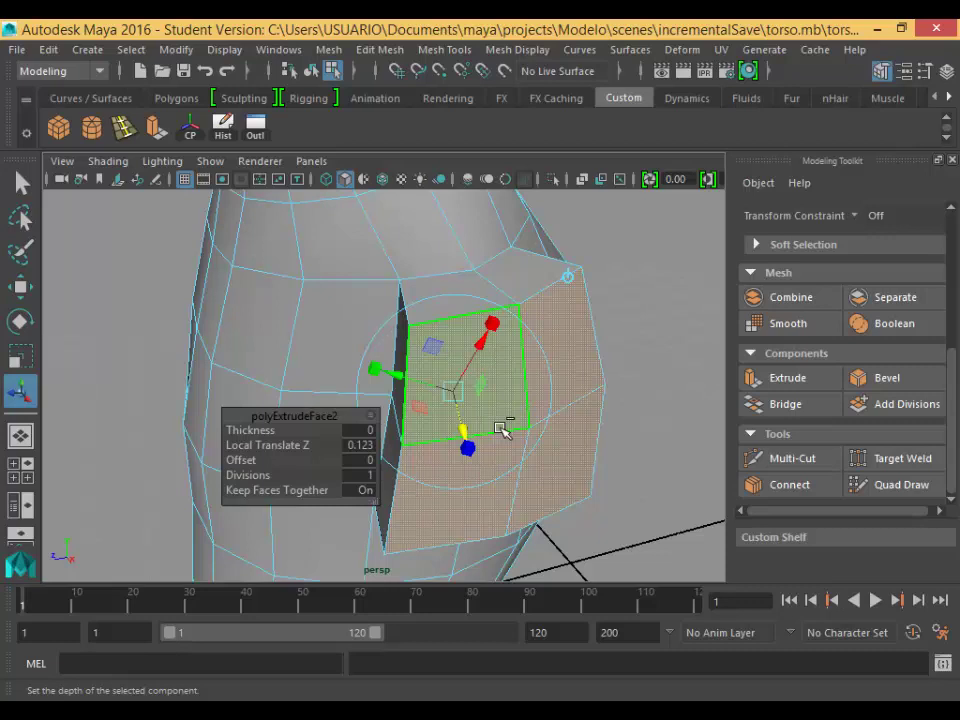
pyautogui.hotkey('ctrl', 'z')
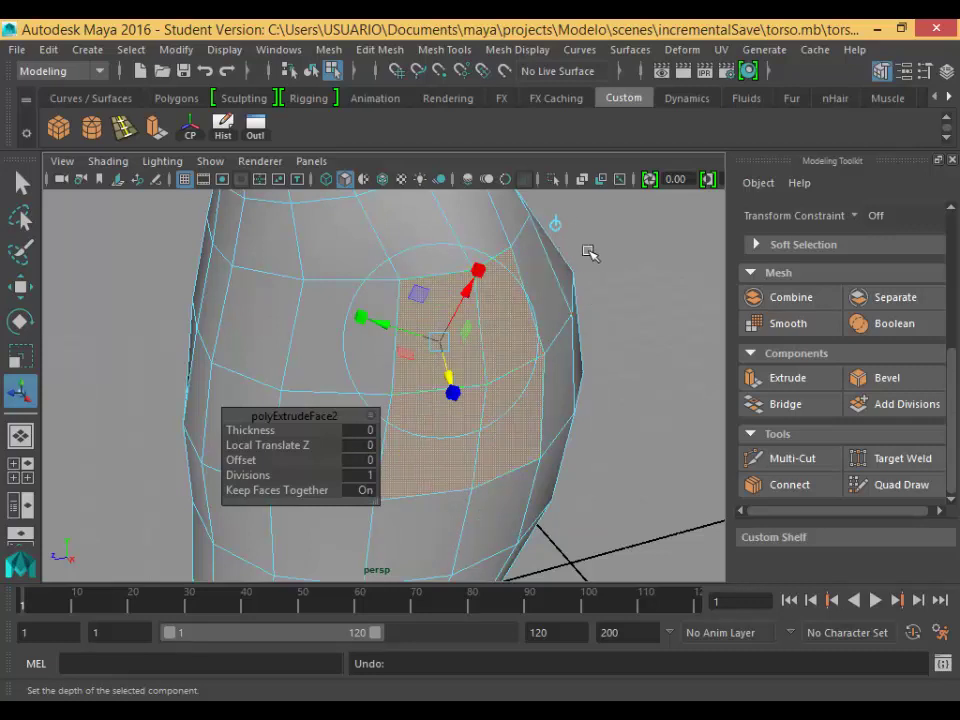
# Switch the extrusion manipulator to world axes and pull the arm faces straight outward along X.
pyautogui.click(560, 226)
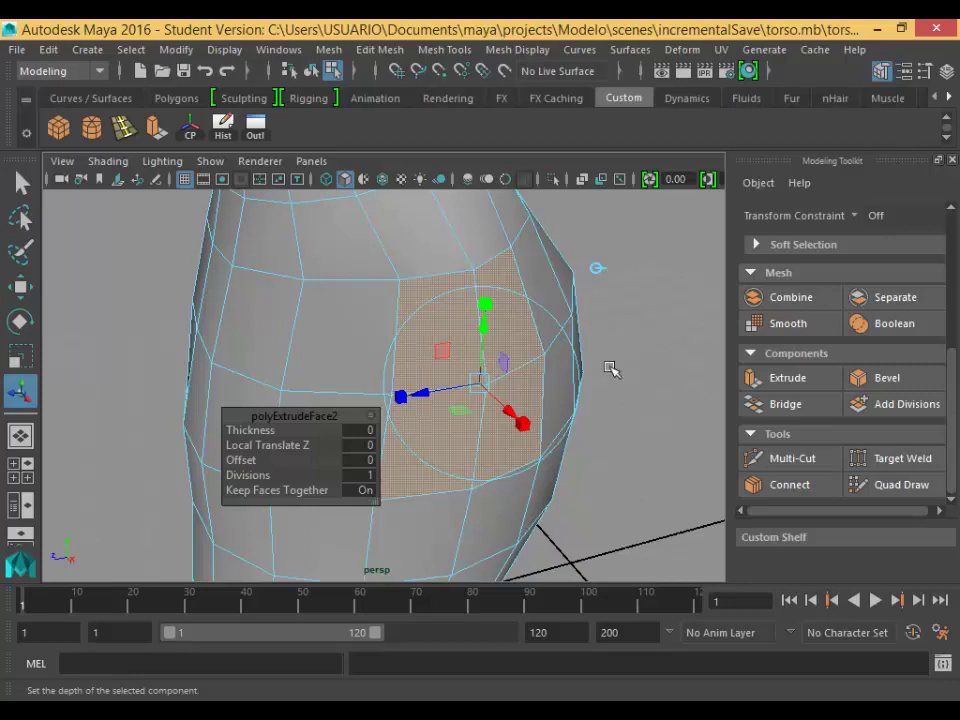
pyautogui.moveTo(521, 422); pyautogui.dragTo(570, 432)
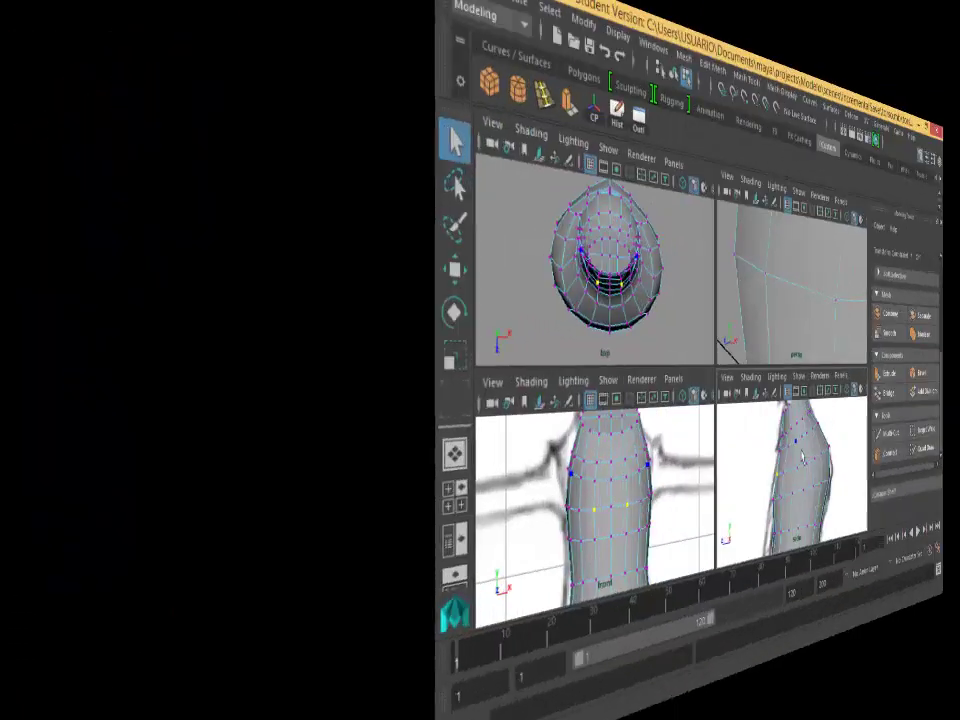
# Reposition the three vertices along the top of the arm opening in the side view to start a rounded outline.
pyautogui.press('space')
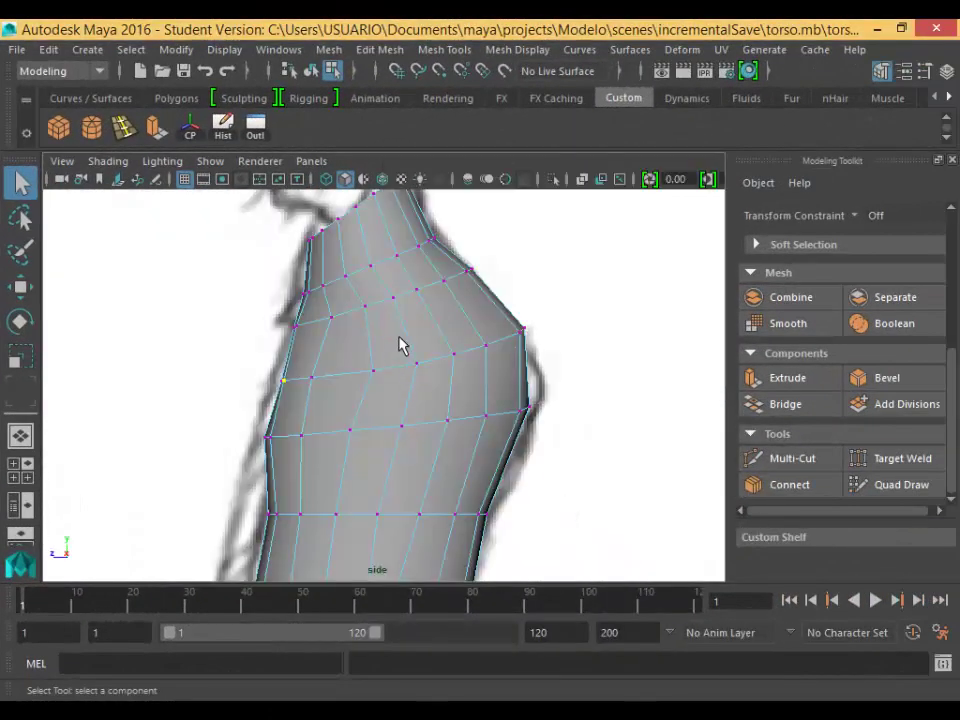
pyautogui.click(375, 315)
pyautogui.press('w')
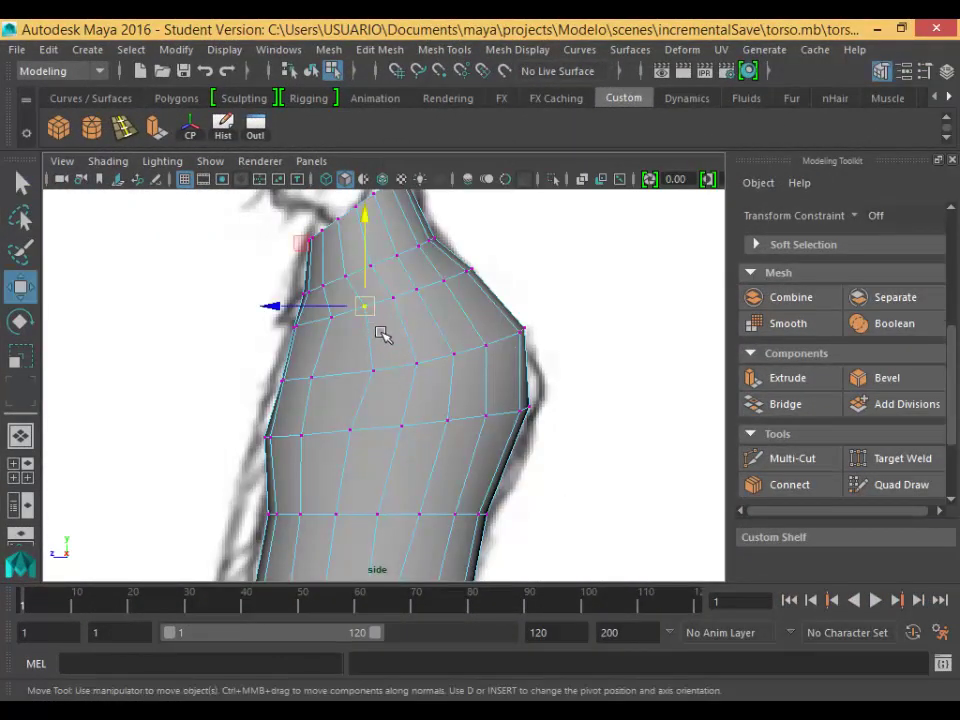
pyautogui.moveTo(375, 331); pyautogui.dragTo(378, 341, button='middle')
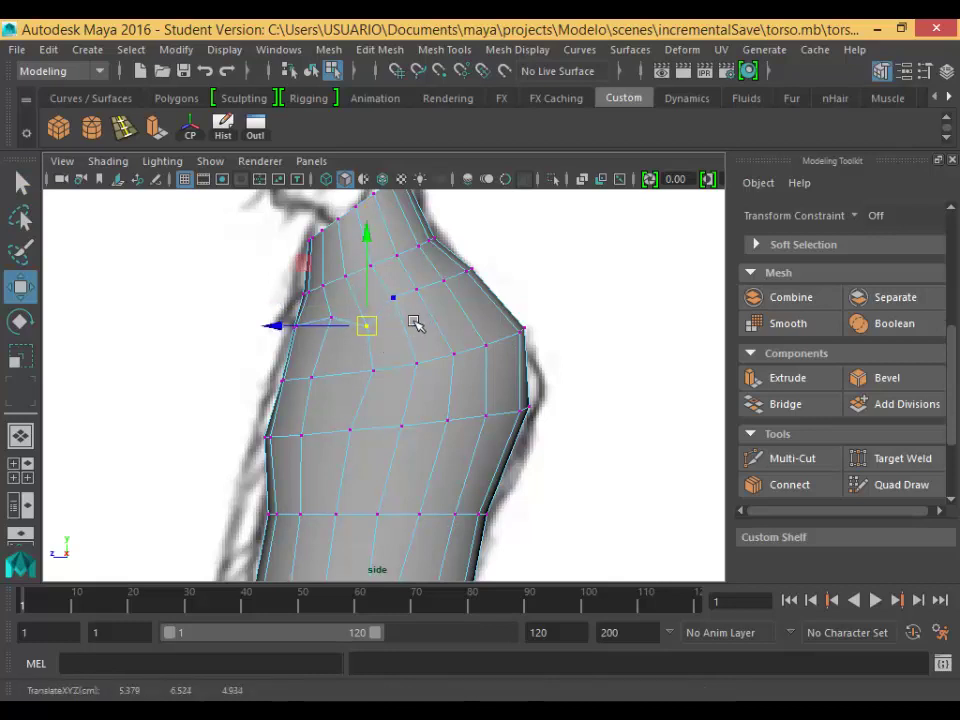
pyautogui.moveTo(429, 306); pyautogui.dragTo(447, 323, button='middle')
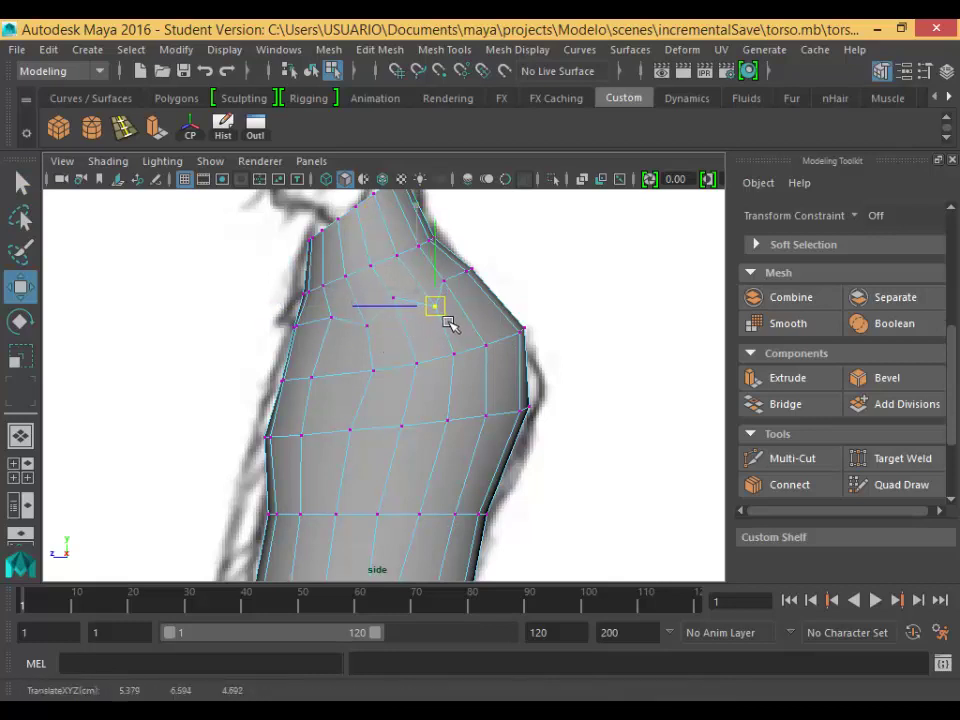
pyautogui.click(410, 319)
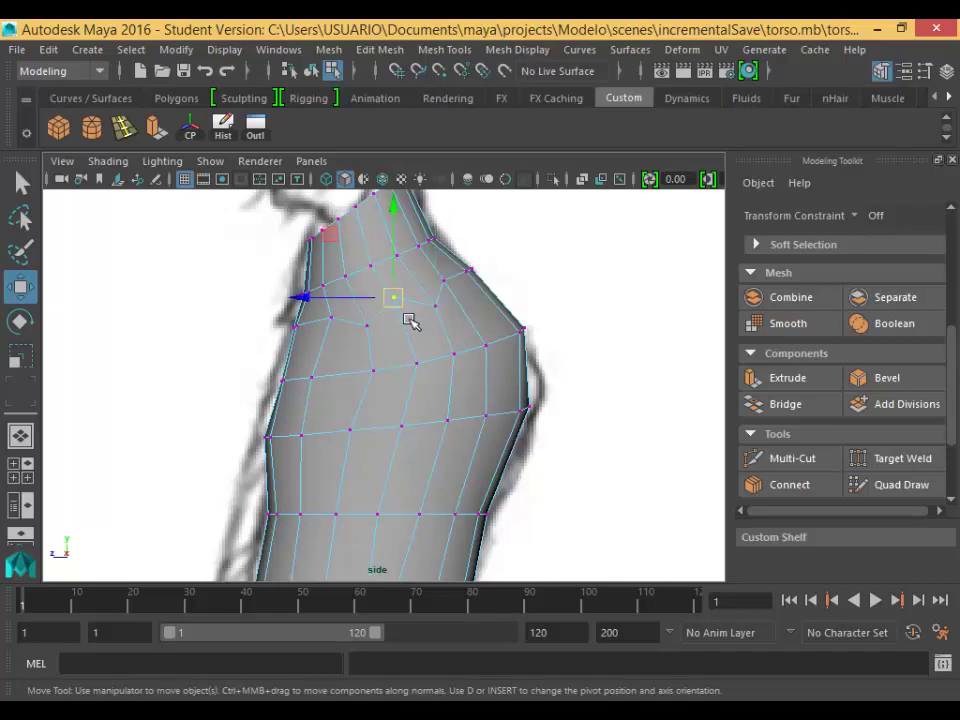
pyautogui.moveTo(410, 319); pyautogui.dragTo(411, 320)
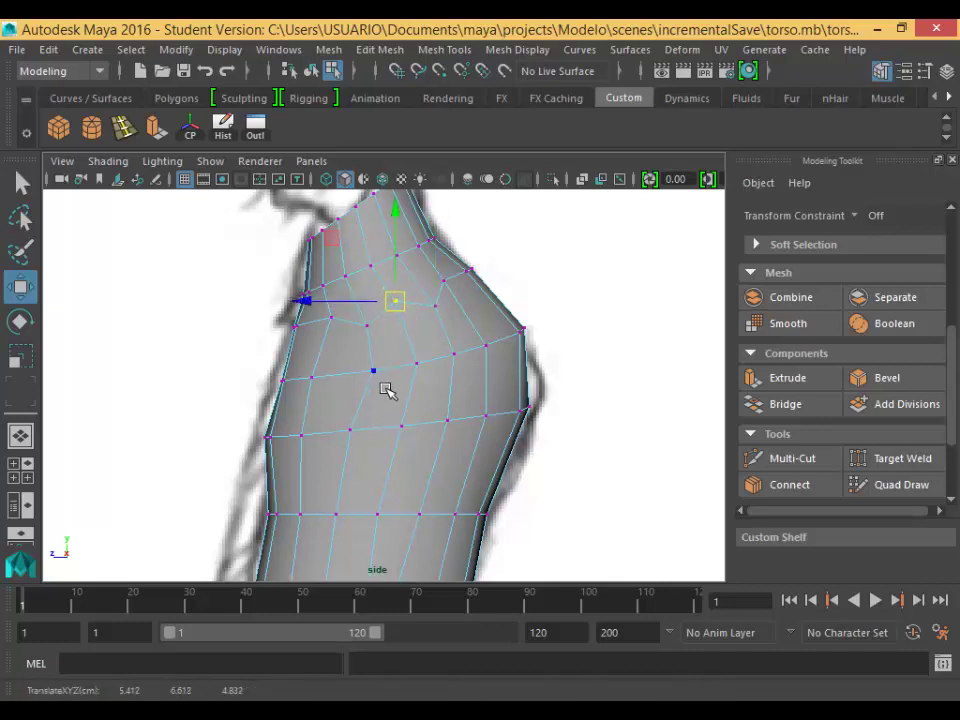
# Shift the arm opening's lower vertices toward the back and its middle front vertex forward to round the outline.
pyautogui.click(365, 449)
pyautogui.moveTo(363, 445); pyautogui.dragTo(392, 442, button='middle')
pyautogui.click(388, 390)
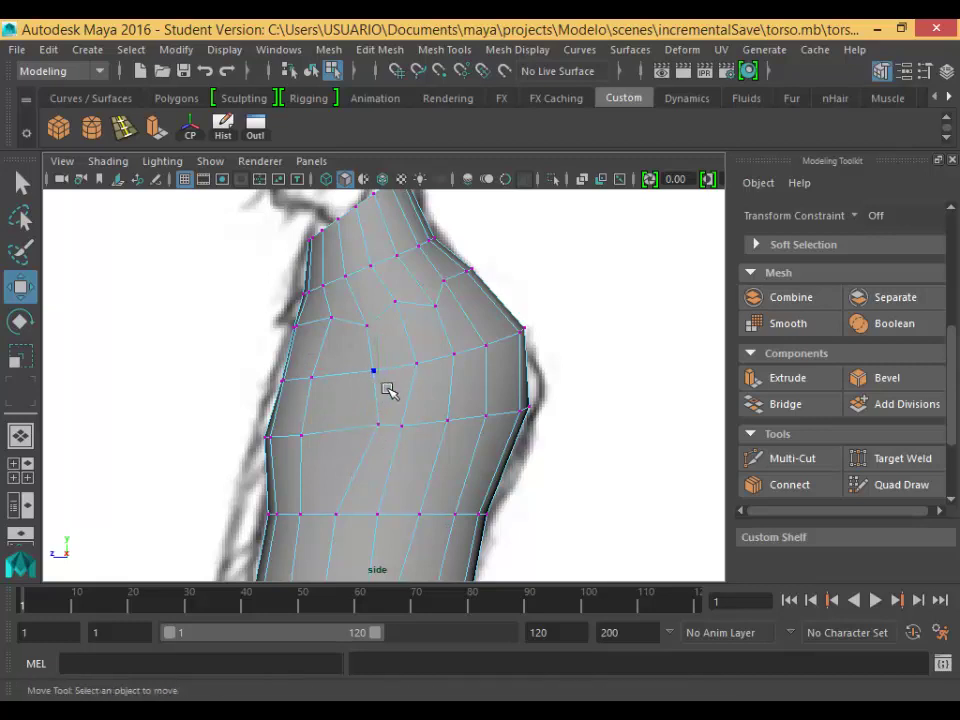
pyautogui.click(376, 389)
pyautogui.moveTo(386, 388); pyautogui.dragTo(379, 388, button='middle')
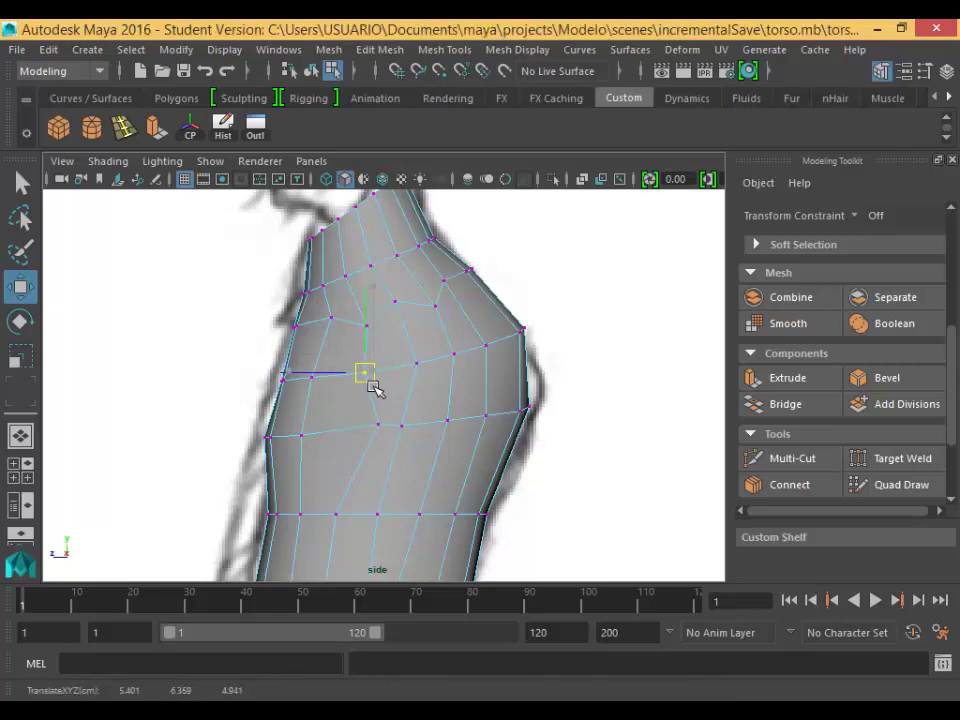
pyautogui.moveTo(431, 455); pyautogui.dragTo(467, 434, button='middle')
pyautogui.moveTo(388, 443)
pyautogui.mouseDown(button='middle')
pyautogui.moveTo(392, 429)
pyautogui.moveTo(395, 437)
pyautogui.mouseUp(button='middle')
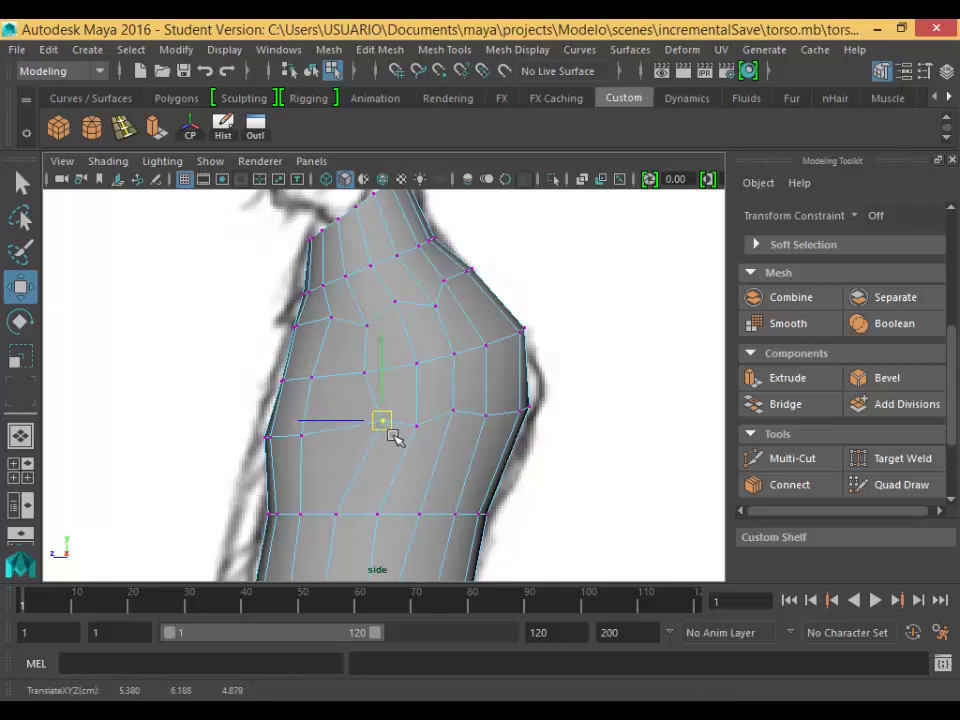
# Push the arm opening's middle vertices apart toward the back and front, and nudge its top centre vertex.
pyautogui.click(429, 380)
pyautogui.moveTo(420, 380); pyautogui.dragTo(476, 372, button='middle')
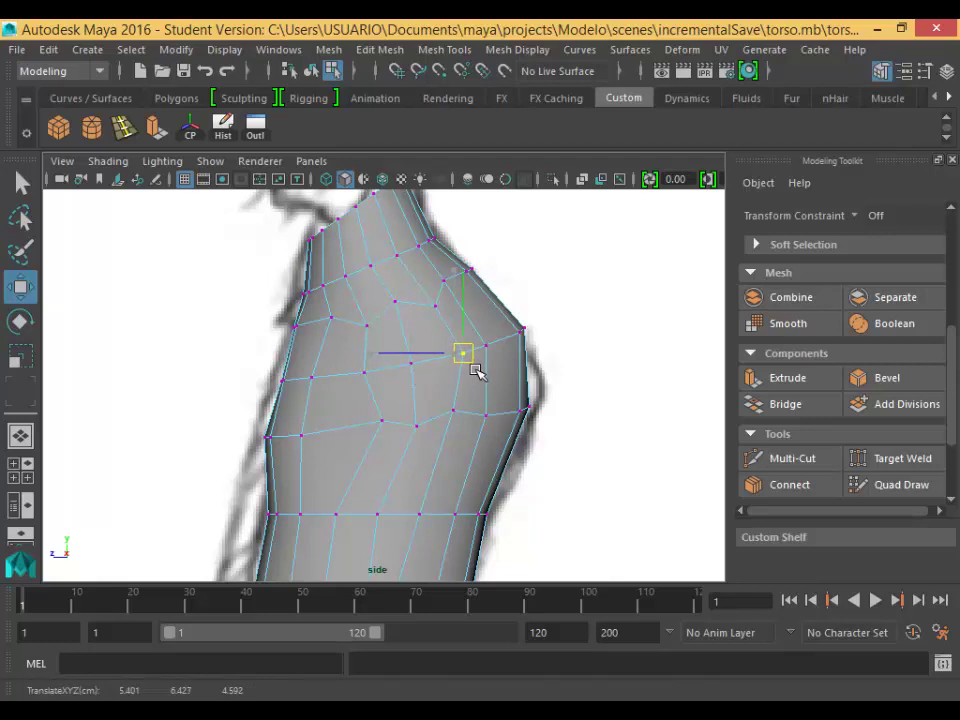
pyautogui.click(377, 388)
pyautogui.click(410, 316)
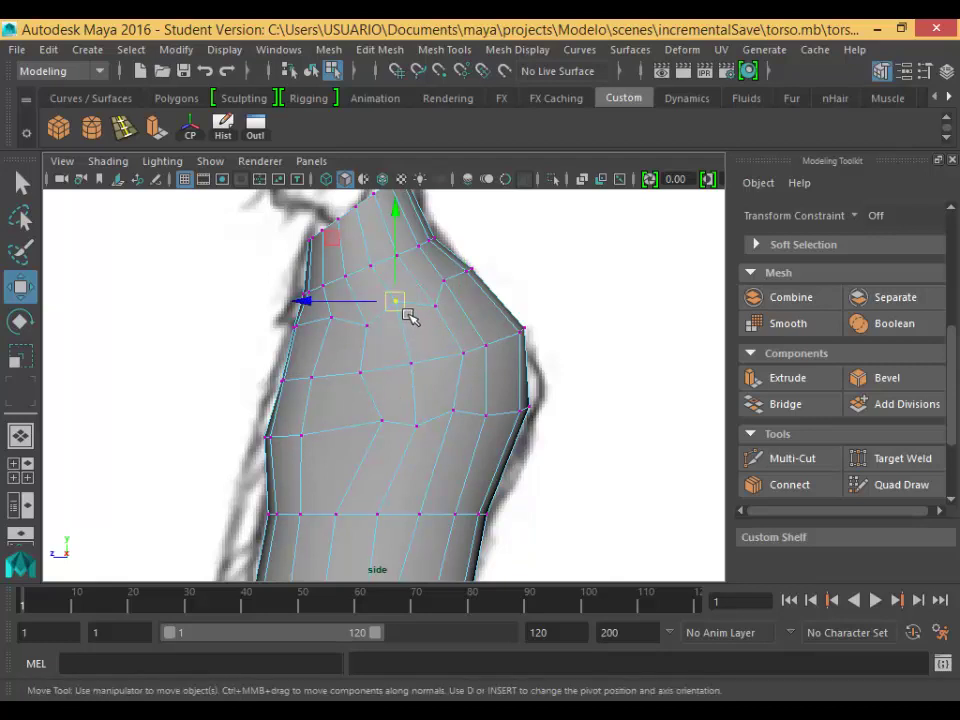
pyautogui.moveTo(410, 318); pyautogui.dragTo(414, 324, button='middle')
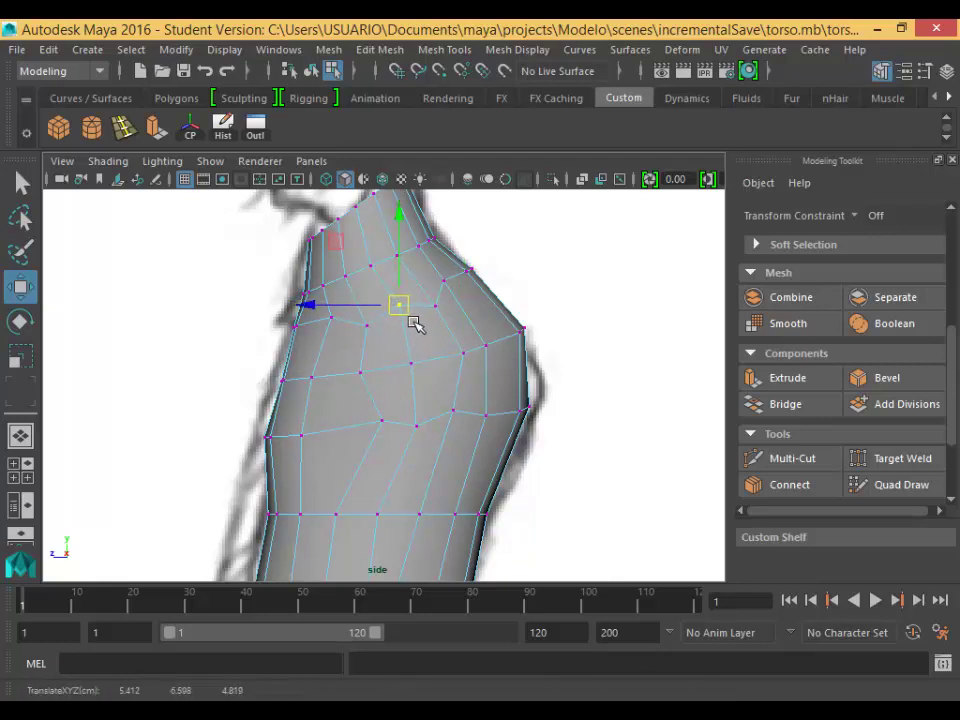
# Spread the arm opening's two lower corner vertices slightly toward the front and back in the side view.
pyautogui.click(390, 437)
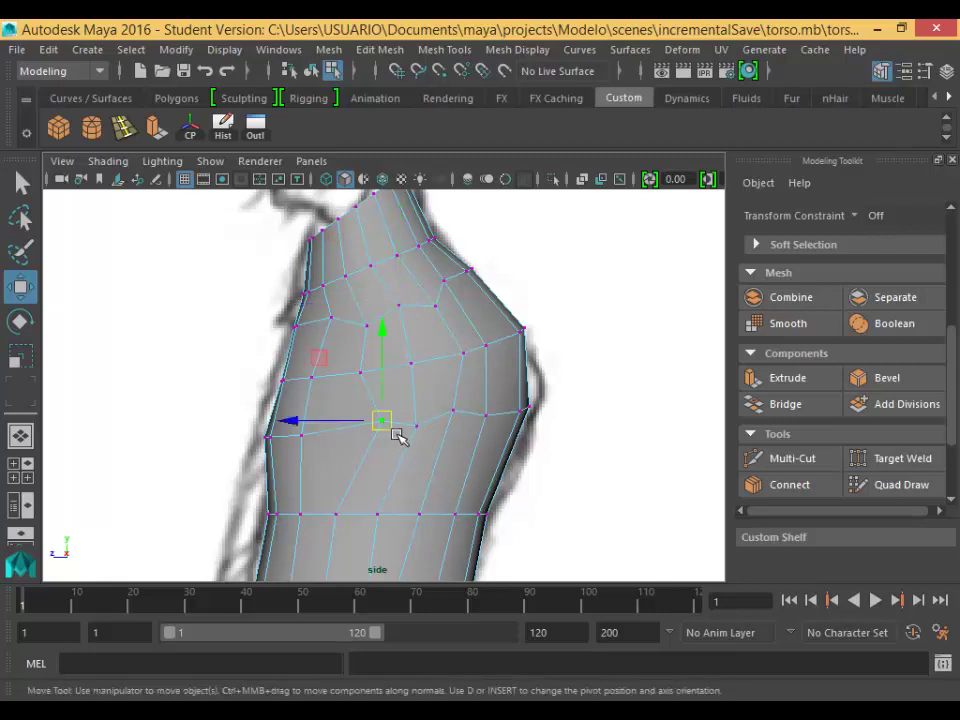
pyautogui.moveTo(396, 435); pyautogui.dragTo(394, 435, button='middle')
pyautogui.click(467, 422)
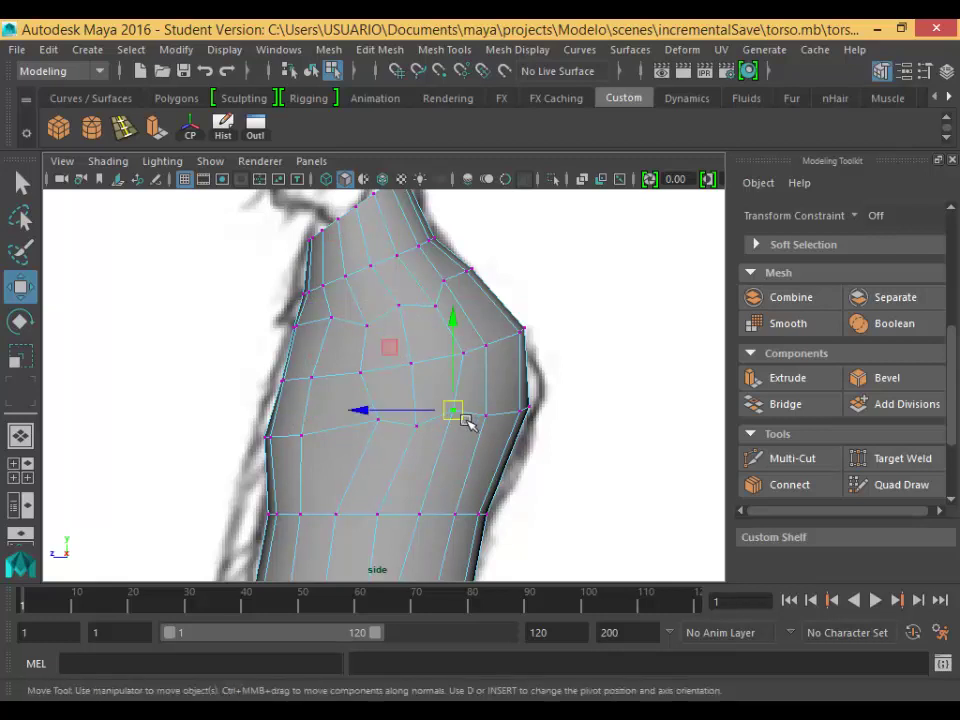
pyautogui.moveTo(467, 422); pyautogui.dragTo(473, 425, button='middle')
pyautogui.click(446, 455)
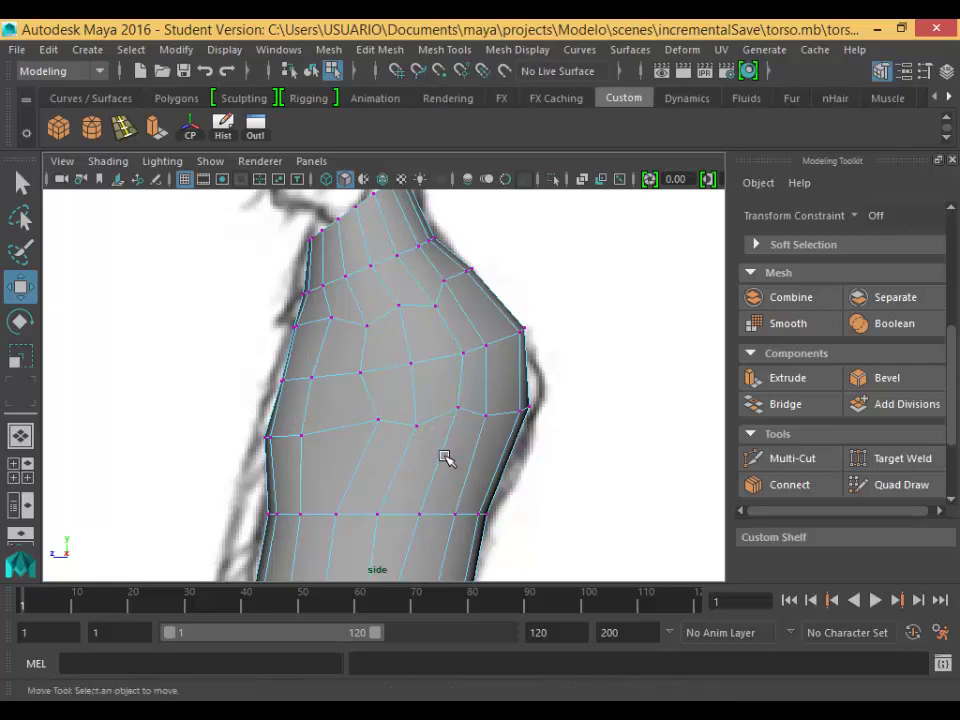
pyautogui.click(376, 341)
# Even out the column of vertices just in front of the arm opening, lowering the one beside its upper front corner.
pyautogui.click(343, 335)
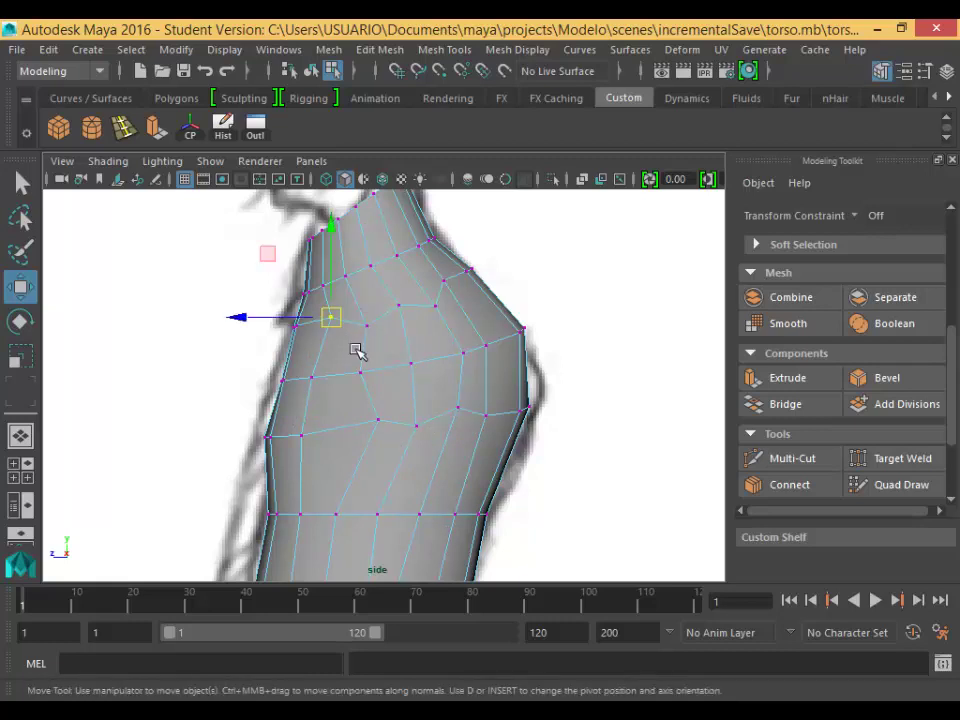
pyautogui.moveTo(343, 335); pyautogui.dragTo(341, 344, button='middle')
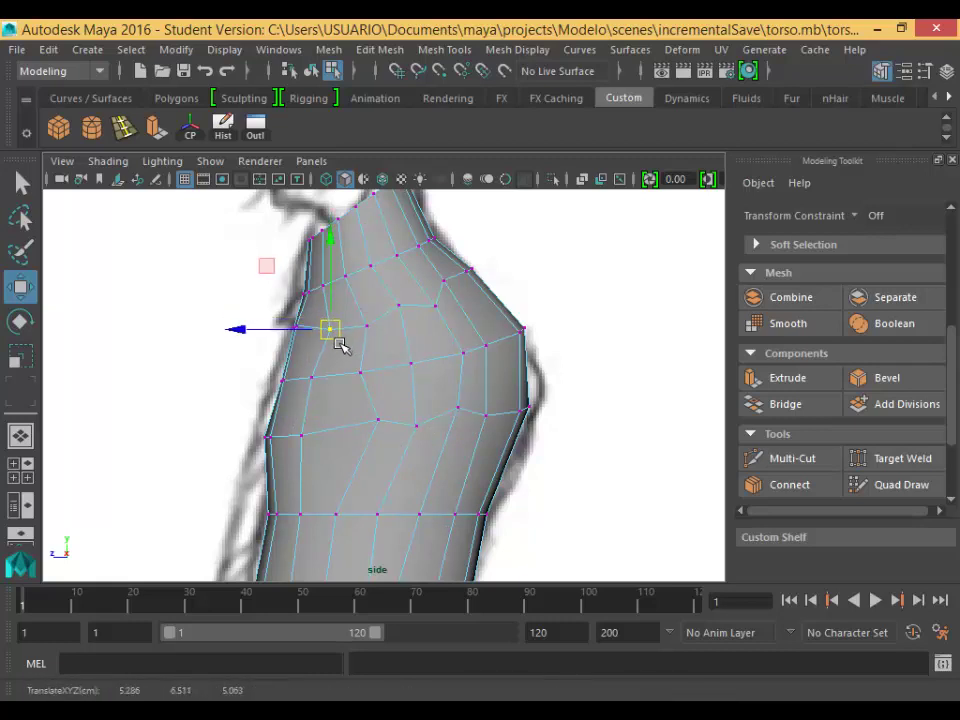
pyautogui.click(316, 461)
pyautogui.moveTo(312, 453); pyautogui.dragTo(319, 448)
pyautogui.click(323, 395)
pyautogui.moveTo(340, 407); pyautogui.dragTo(337, 398, button='middle')
# Examine the reshaped arm opening on both sides of the torso by looking around it in perspective.
pyautogui.press('space')
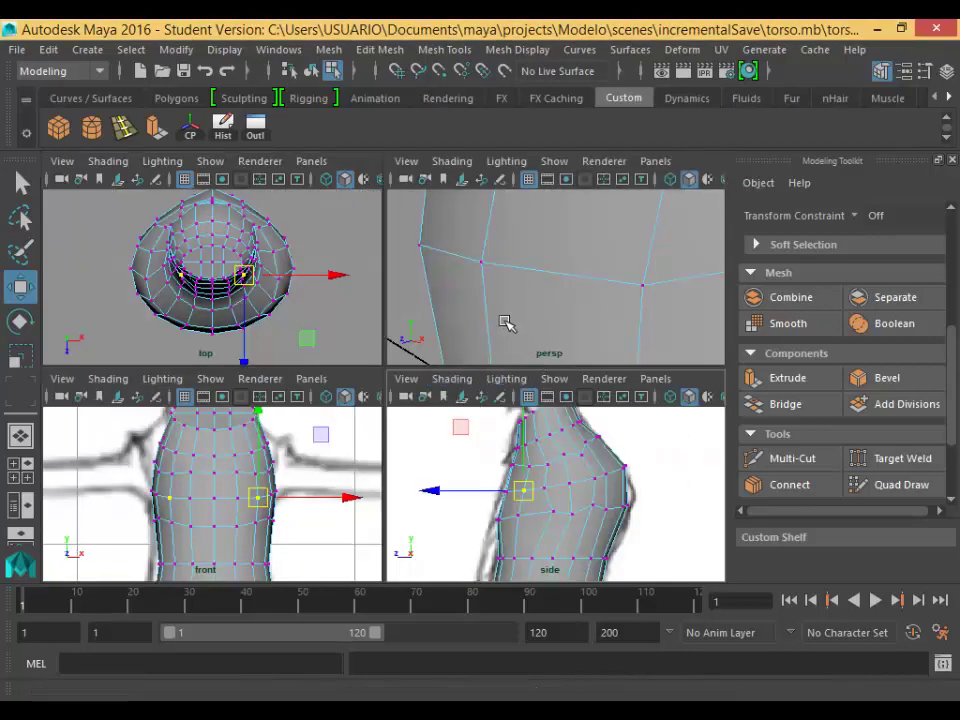
pyautogui.press('f')
pyautogui.press('space')
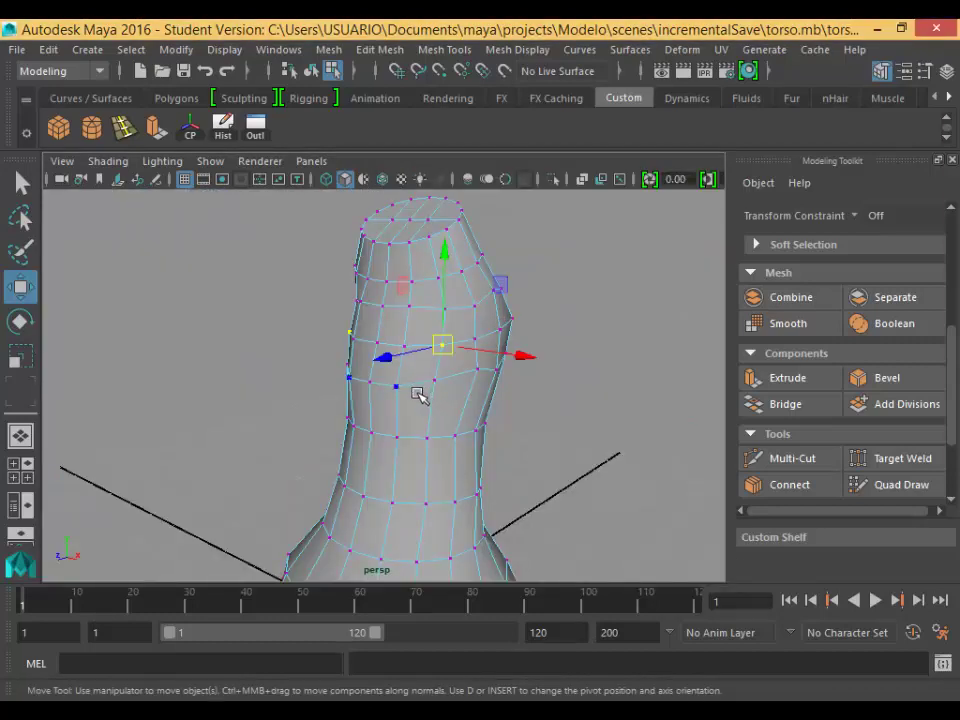
pyautogui.keyDown('alt'); pyautogui.moveTo(420, 384); pyautogui.dragTo(676, 372); pyautogui.keyUp('alt')
pyautogui.keyDown('alt'); pyautogui.moveTo(397, 292); pyautogui.dragTo(785, 370); pyautogui.keyUp('alt')
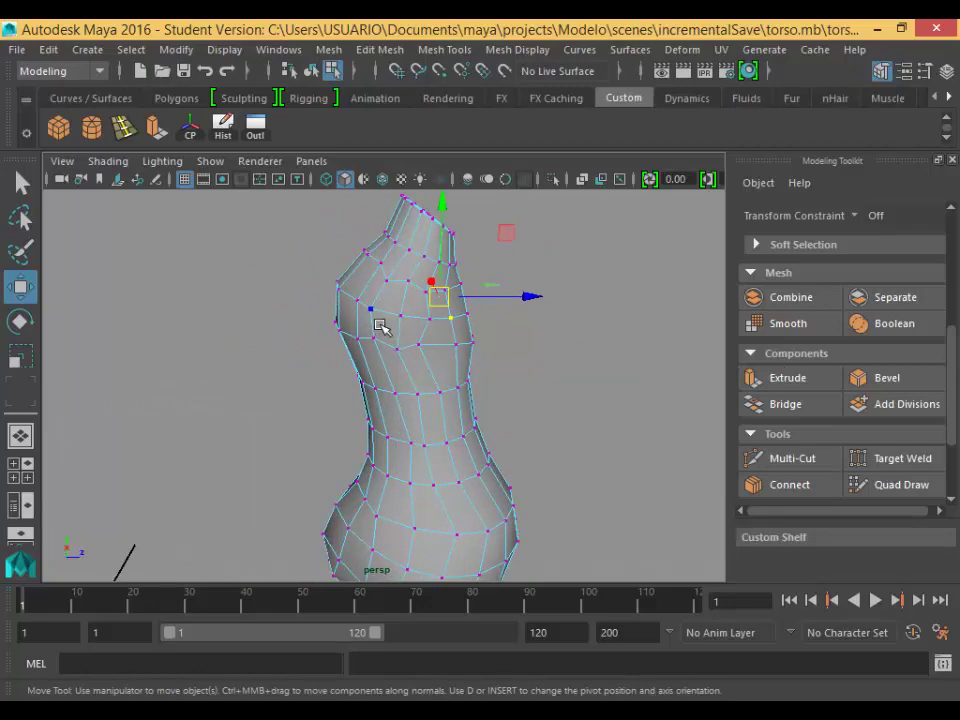
pyautogui.keyDown('alt'); pyautogui.moveTo(519, 371); pyautogui.dragTo(165, 365); pyautogui.keyUp('alt')
pyautogui.press('space')
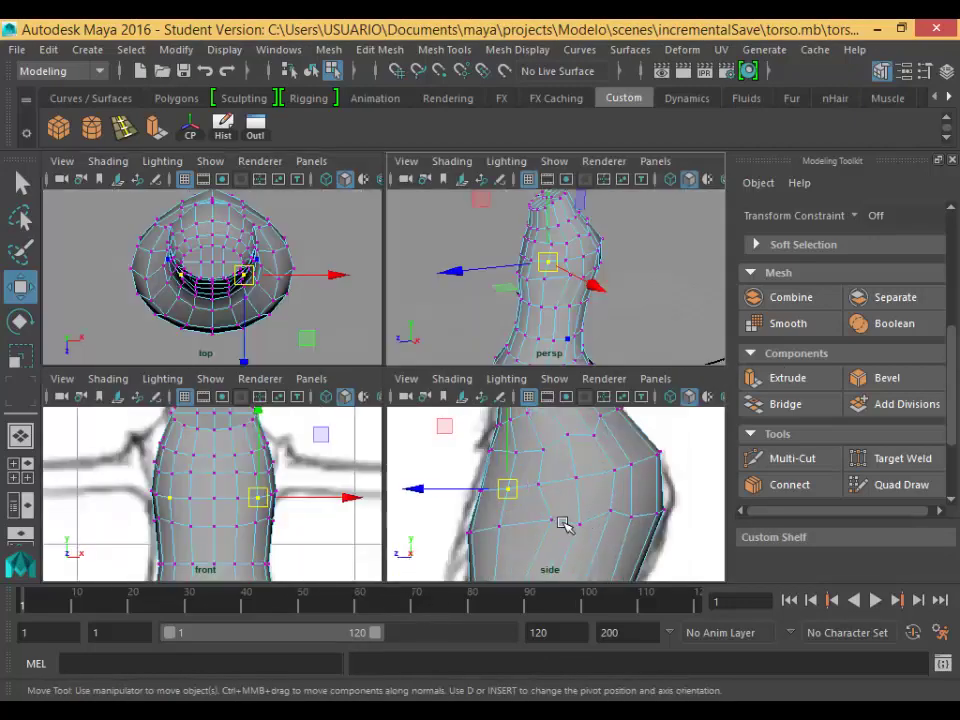
pyautogui.press('space')
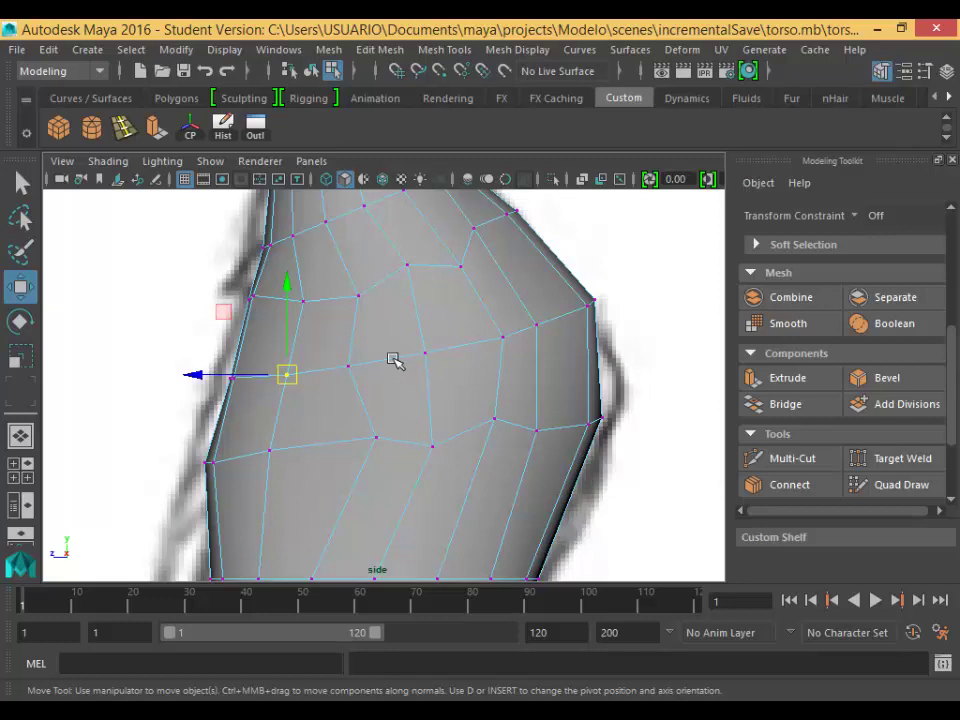
# Shift the vertices behind the arm opening's upper and lower edges in the side view to even out the back edge flow.
pyautogui.click(483, 284)
pyautogui.click(487, 244)
pyautogui.moveTo(487, 243); pyautogui.dragTo(528, 236)
pyautogui.click(521, 235)
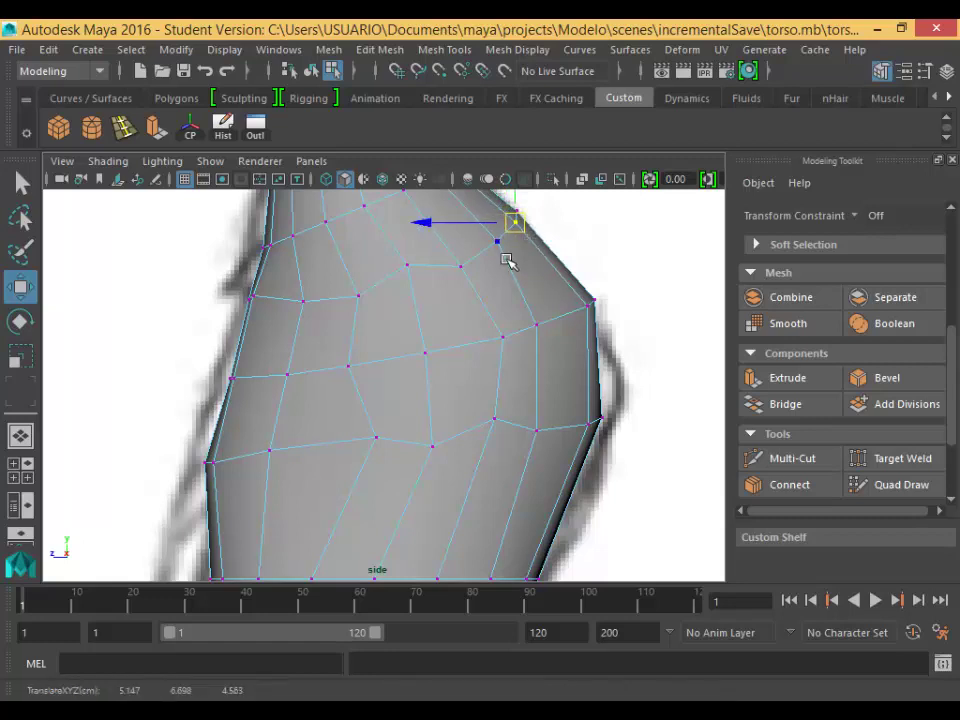
pyautogui.click(548, 436)
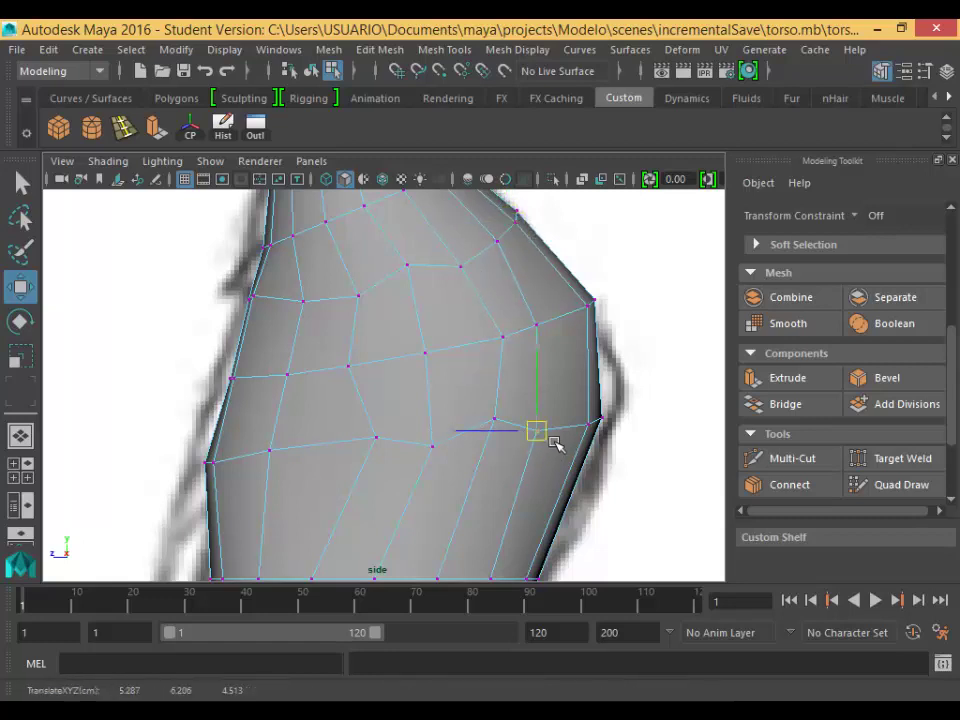
pyautogui.moveTo(553, 441); pyautogui.dragTo(602, 430)
pyautogui.click(598, 437)
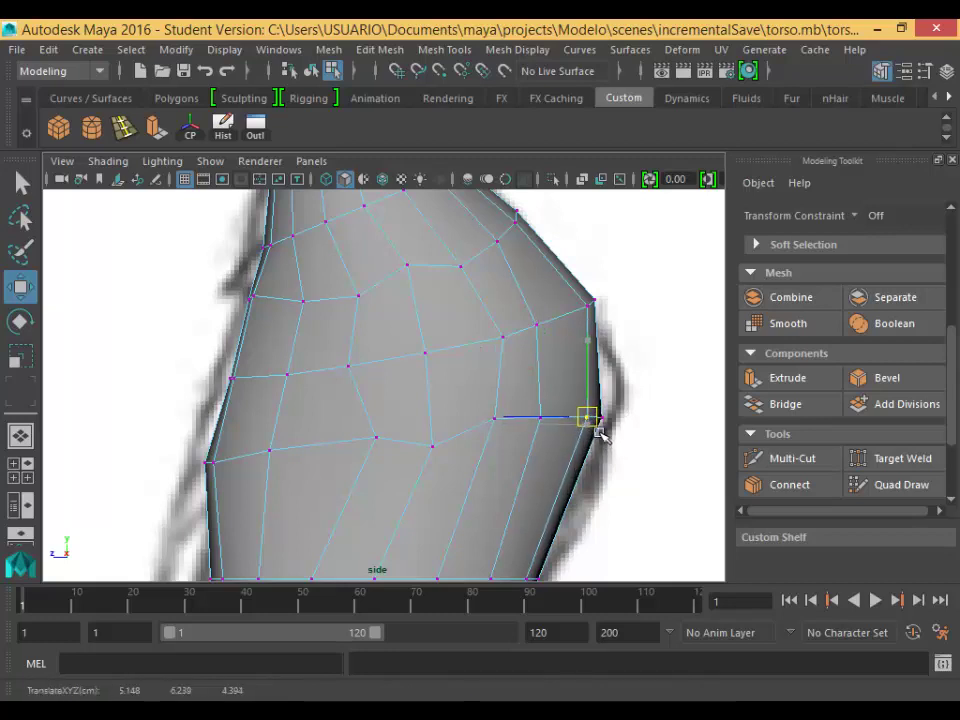
# Move the two vertices in front of the arm opening's lower edge toward the back to even their spacing.
pyautogui.click(285, 469)
pyautogui.moveTo(285, 469); pyautogui.dragTo(303, 467)
pyautogui.click(231, 481)
pyautogui.moveTo(236, 484); pyautogui.dragTo(242, 480)
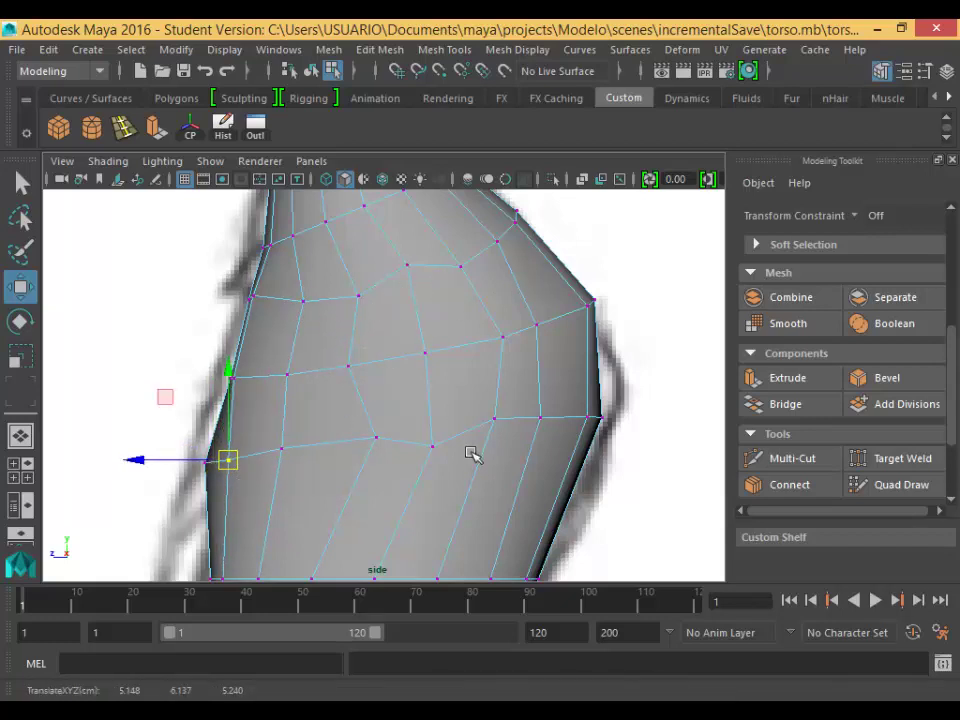
# Redistribute the vertices of the row above the arm opening from front to back along the shoulder.
pyautogui.click(374, 217)
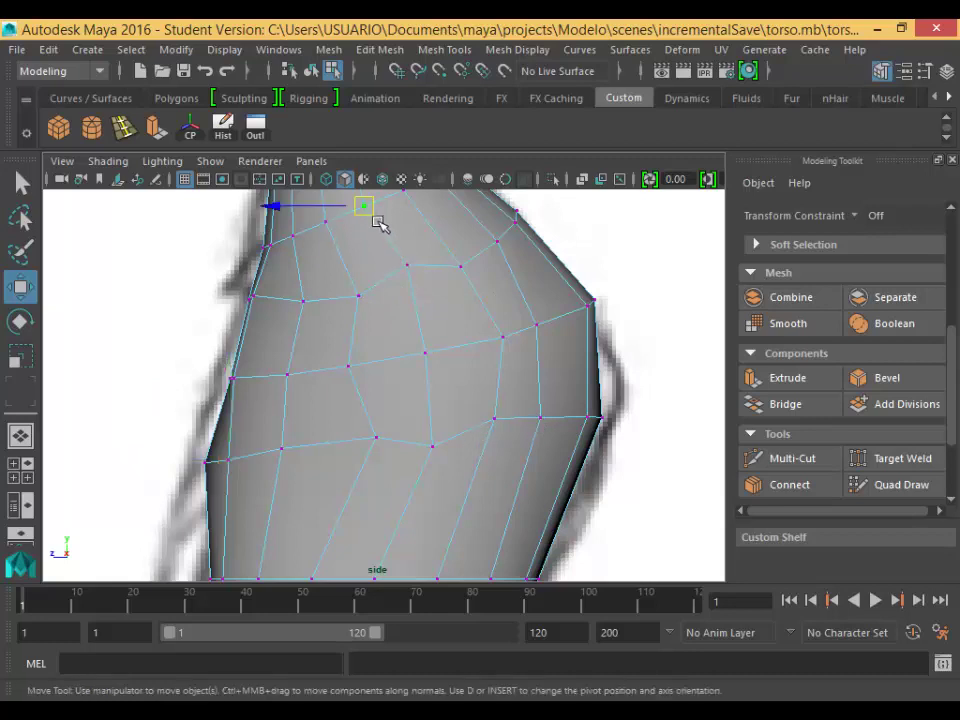
pyautogui.moveTo(378, 222); pyautogui.dragTo(305, 251)
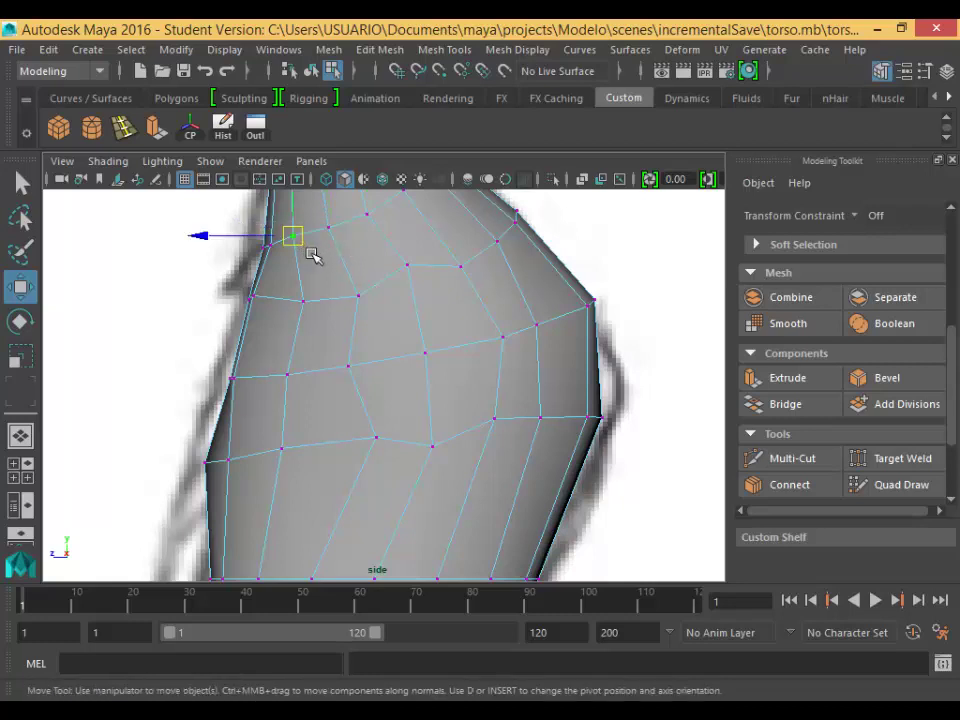
pyautogui.keyDown('alt'); pyautogui.moveTo(516, 302); pyautogui.dragTo(525, 330, button='middle'); pyautogui.keyUp('alt')
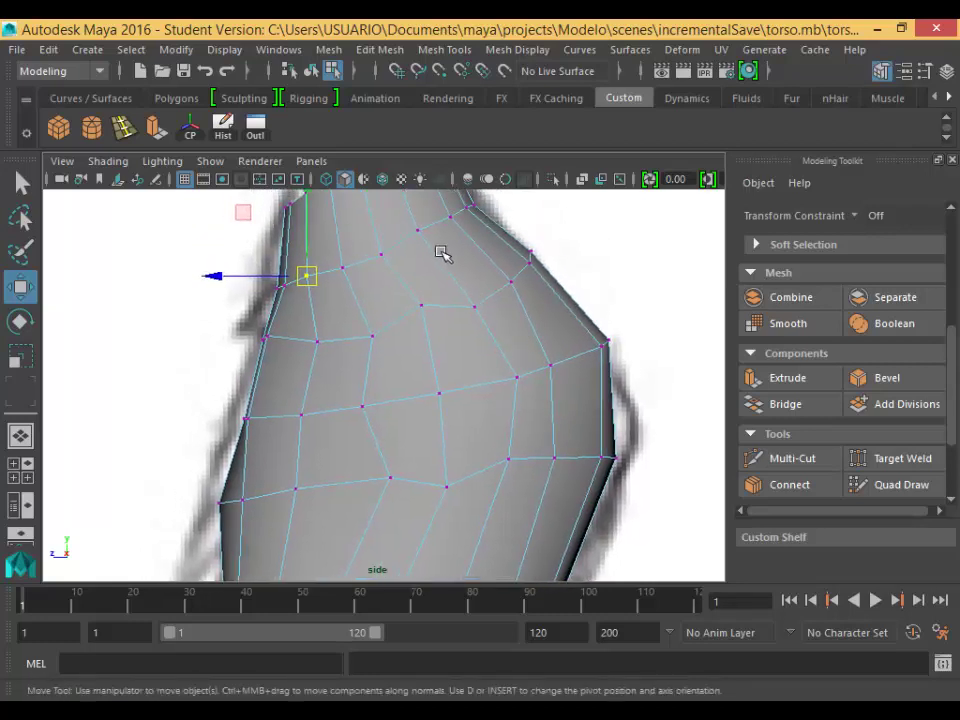
pyautogui.moveTo(435, 246); pyautogui.dragTo(483, 227)
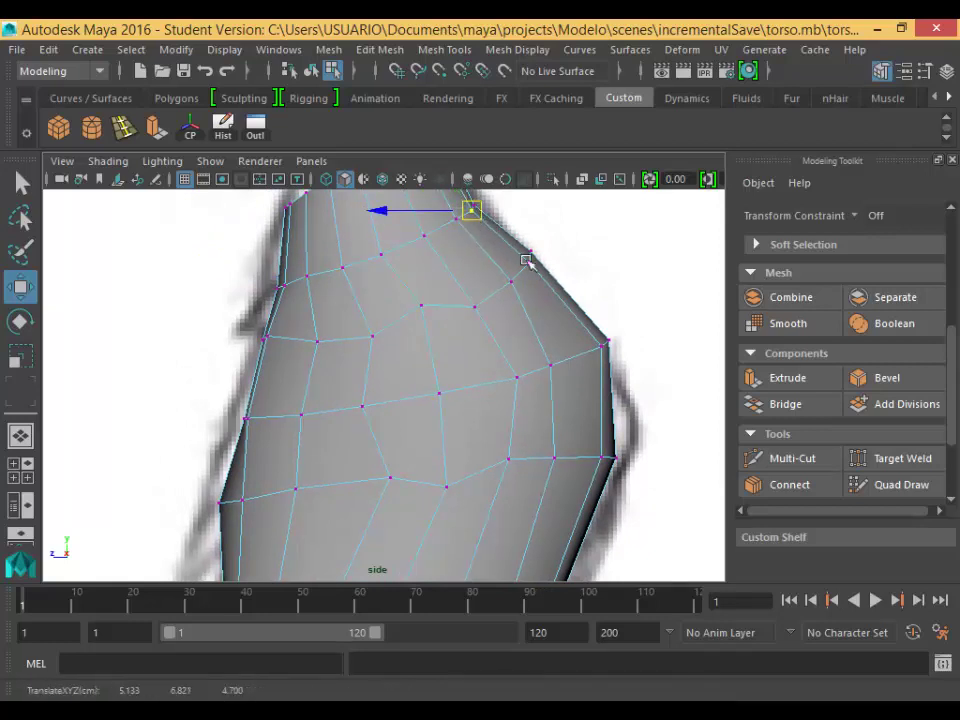
pyautogui.click(584, 341)
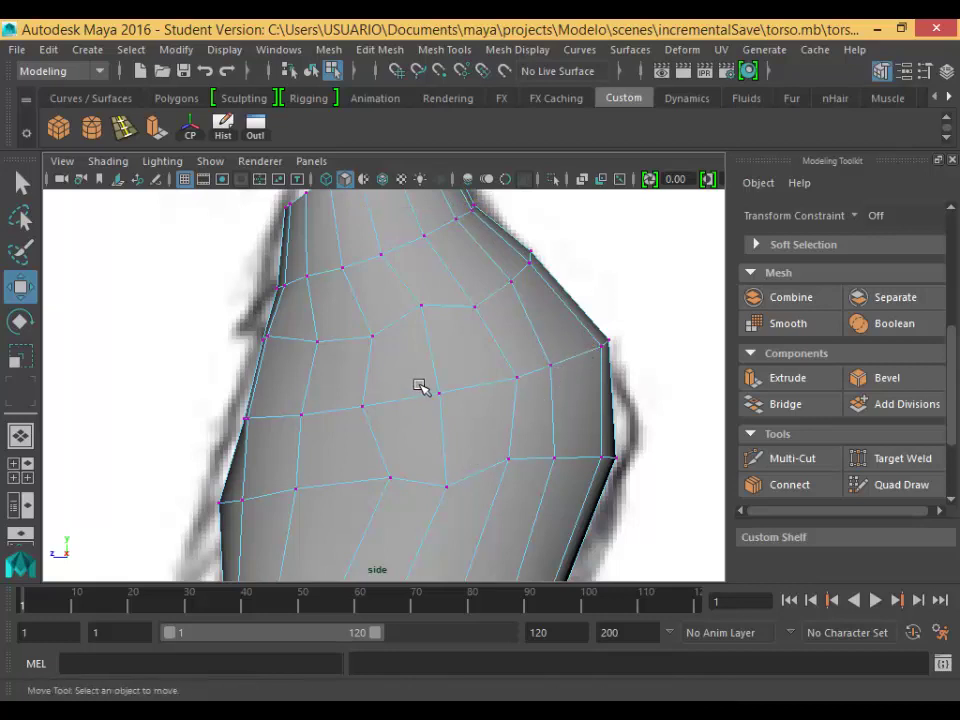
# Switch to face selection and select the four faces inside the arm opening in the side view.
pyautogui.moveTo(420, 388); pyautogui.dragTo(405, 252, button='right')
pyautogui.click(407, 386)
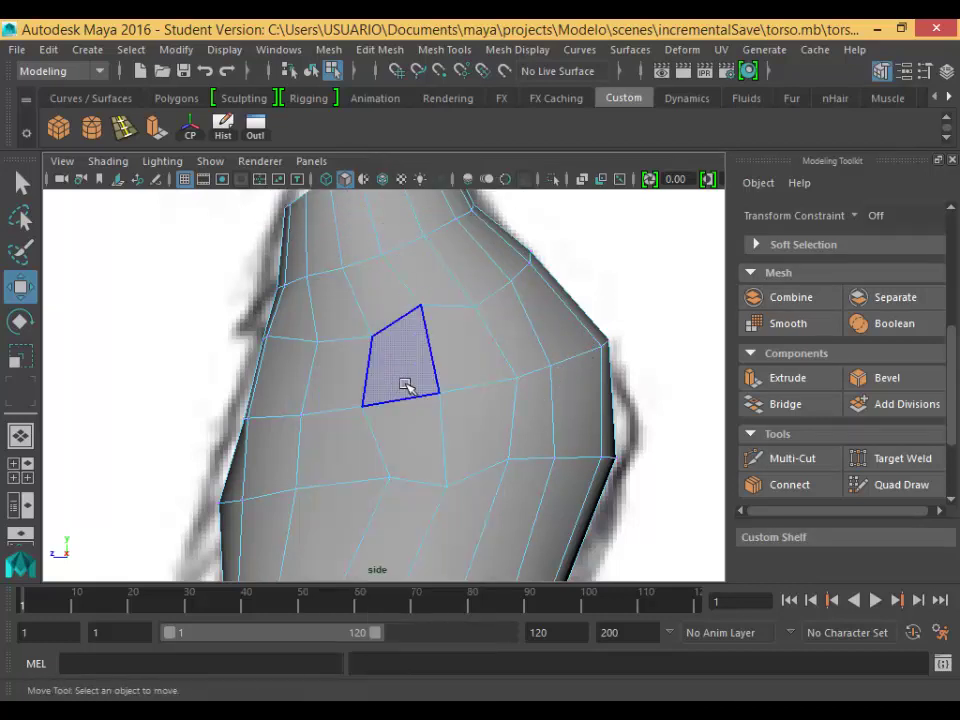
pyautogui.click(483, 372)
pyautogui.keyDown('shift'); pyautogui.click(483, 371); pyautogui.keyUp('shift')
pyautogui.keyDown('shift'); pyautogui.click(492, 422); pyautogui.keyUp('shift')
pyautogui.keyDown('shift'); pyautogui.click(425, 453); pyautogui.keyUp('shift')
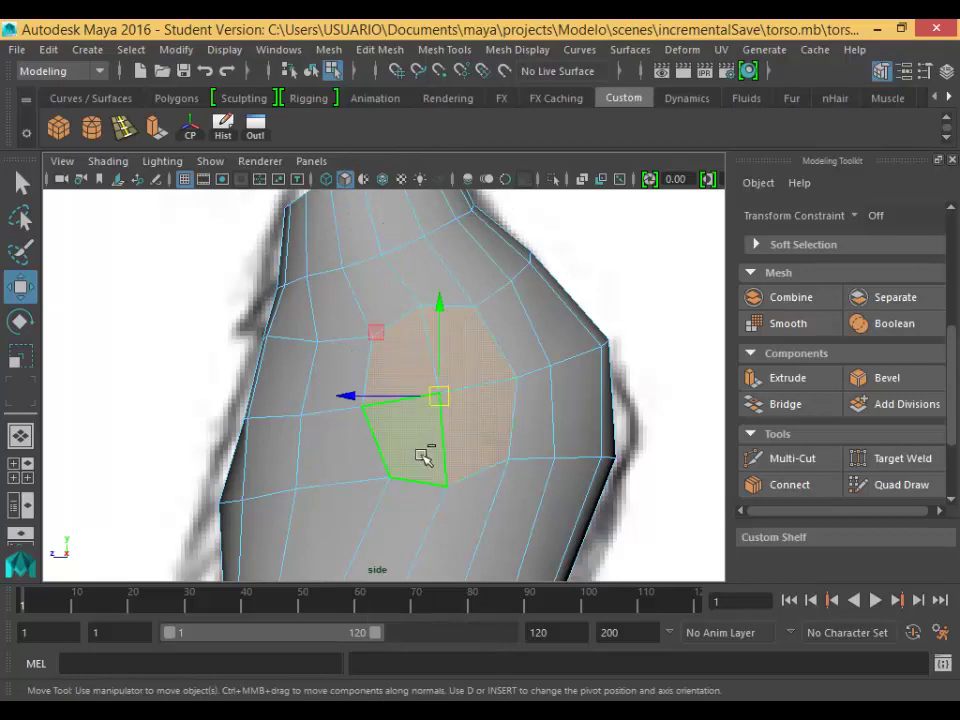
pyautogui.scroll(2, 434, 445)
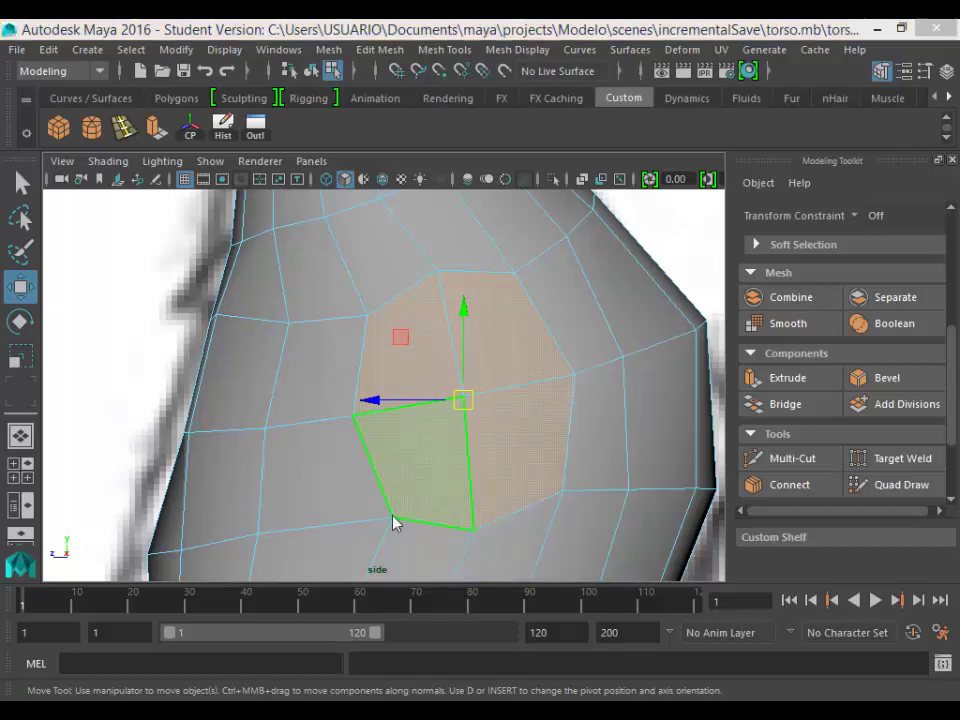
# Activate the Show Manipulator tool and reselect the arm opening's four faces in the perspective view.
pyautogui.press('space')
pyautogui.keyDown('alt'); pyautogui.moveTo(478, 341); pyautogui.dragTo(522, 292); pyautogui.keyUp('alt')
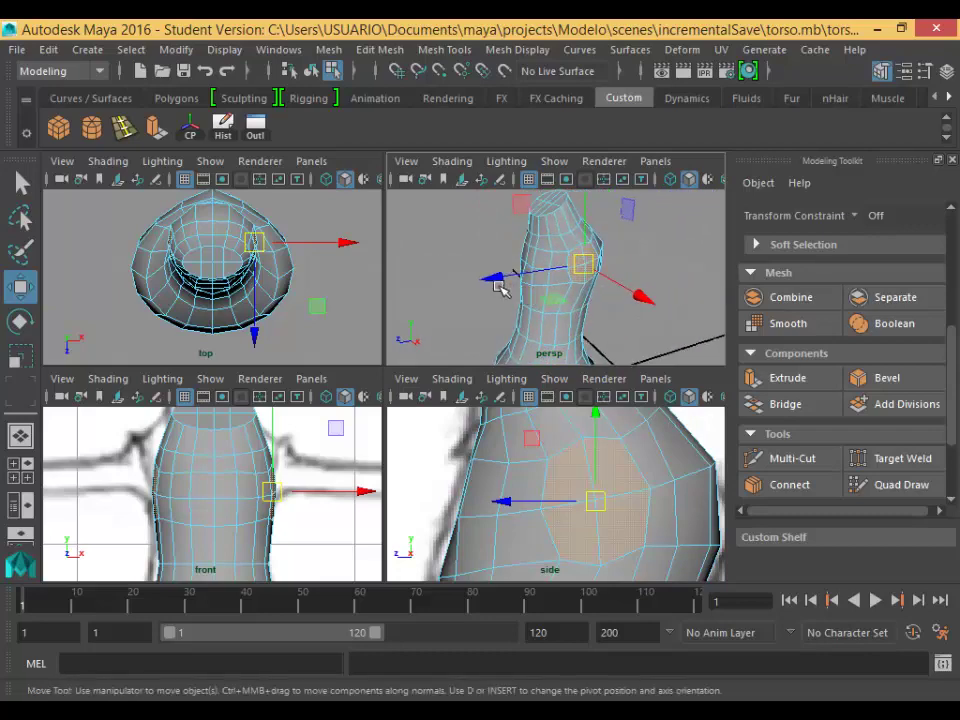
pyautogui.press('space')
pyautogui.press('t')
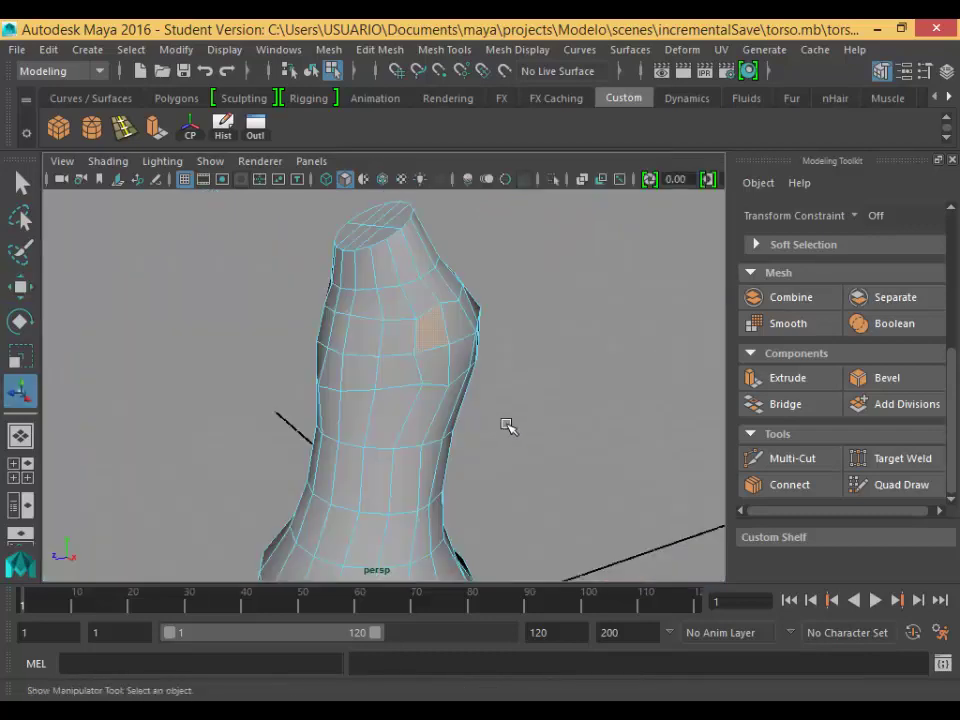
pyautogui.keyDown('shift'); pyautogui.click(450, 383); pyautogui.keyUp('shift')
pyautogui.keyDown('shift'); pyautogui.click(473, 378); pyautogui.keyUp('shift')
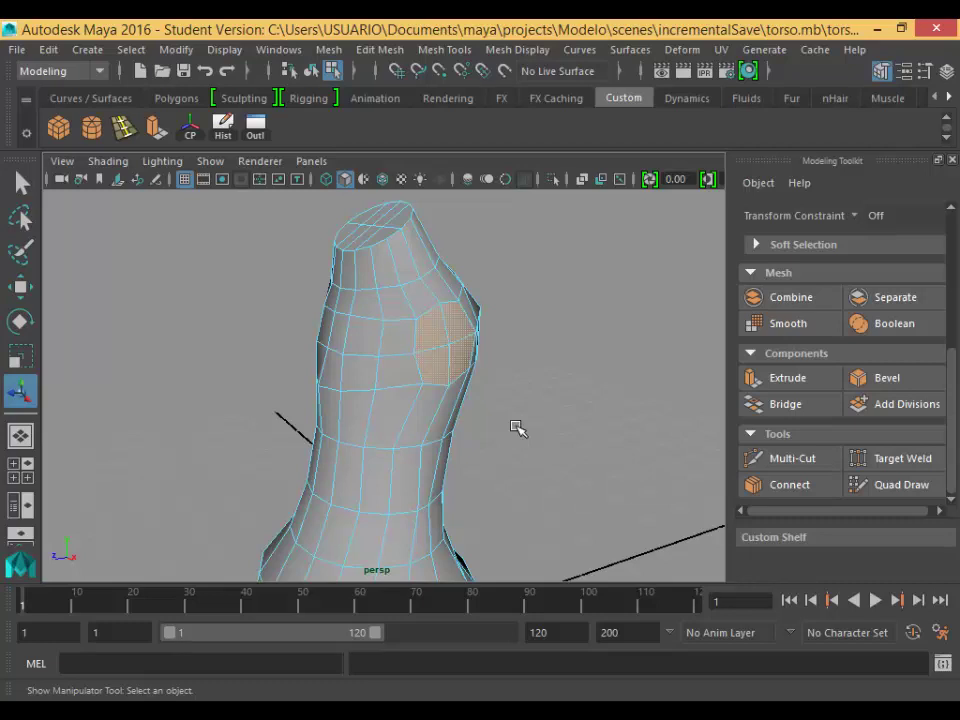
# Extrude the four arm faces in the front view and pull them slightly outward along the world X axis.
pyautogui.press('space')
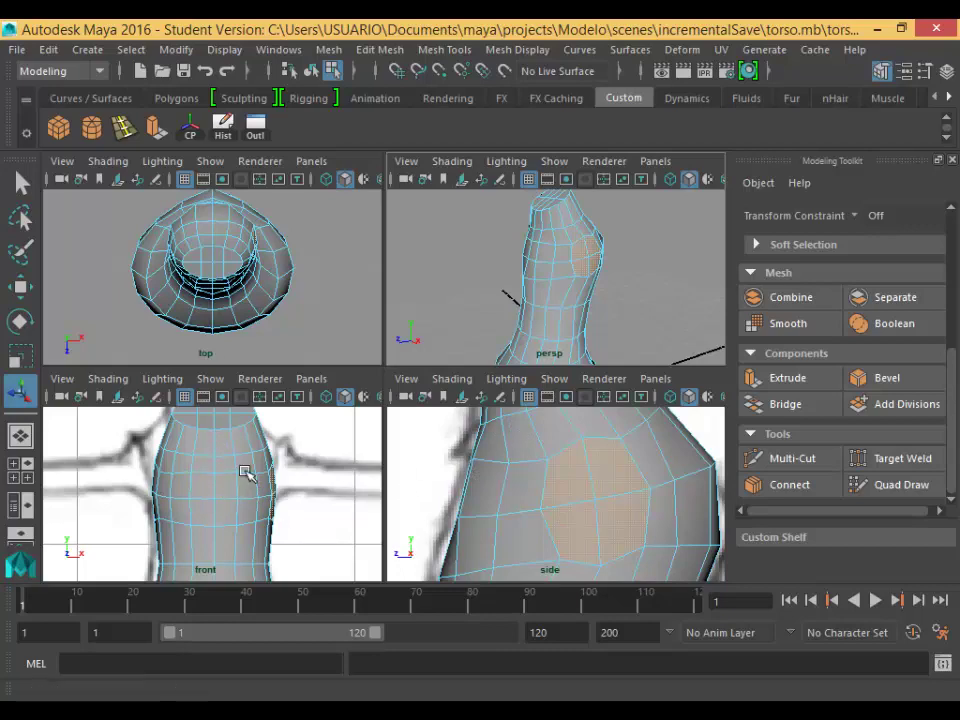
pyautogui.press('space')
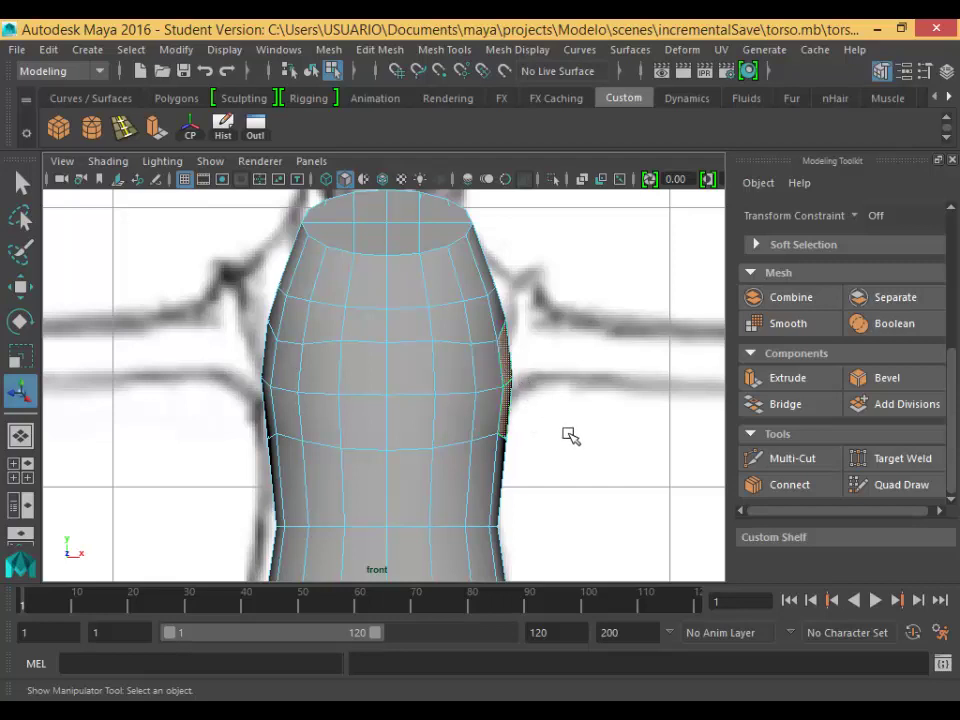
pyautogui.click(788, 378)
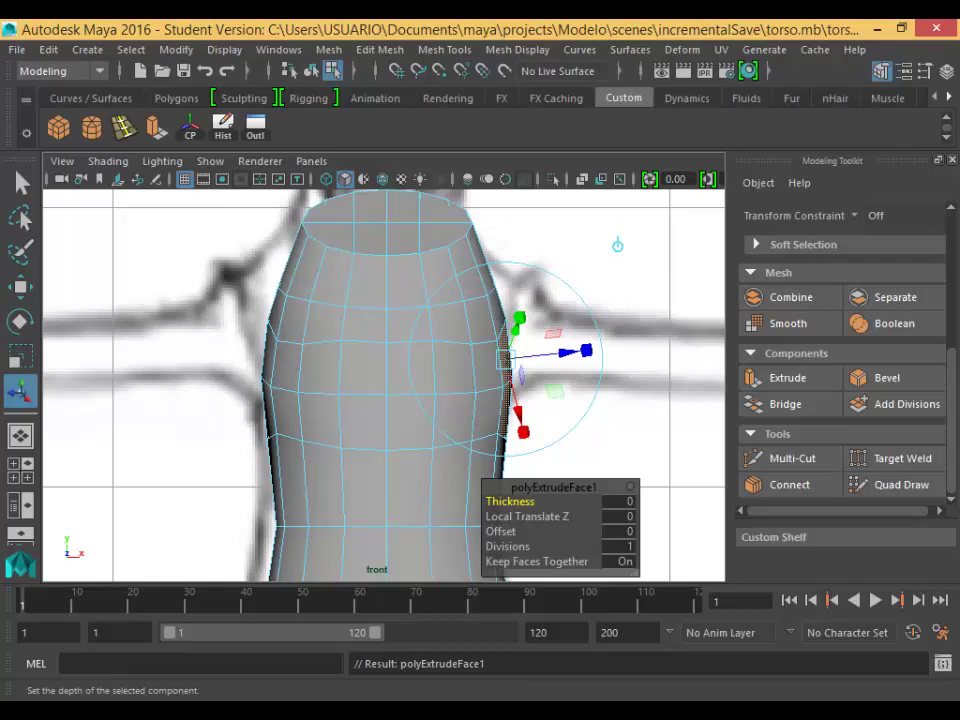
pyautogui.click(617, 245)
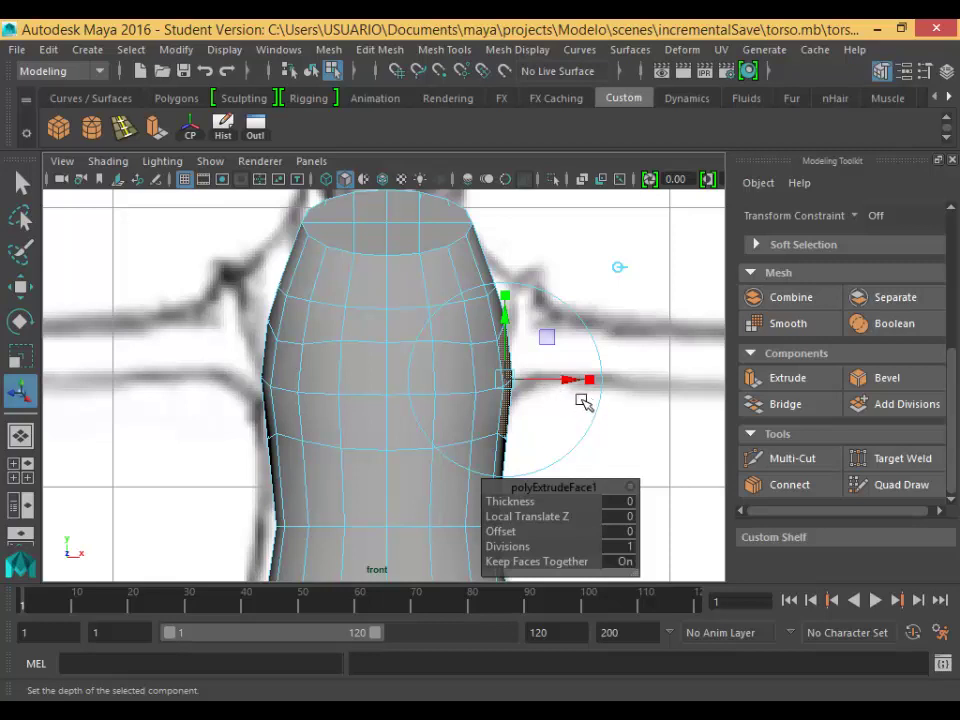
pyautogui.moveTo(581, 399); pyautogui.dragTo(596, 393)
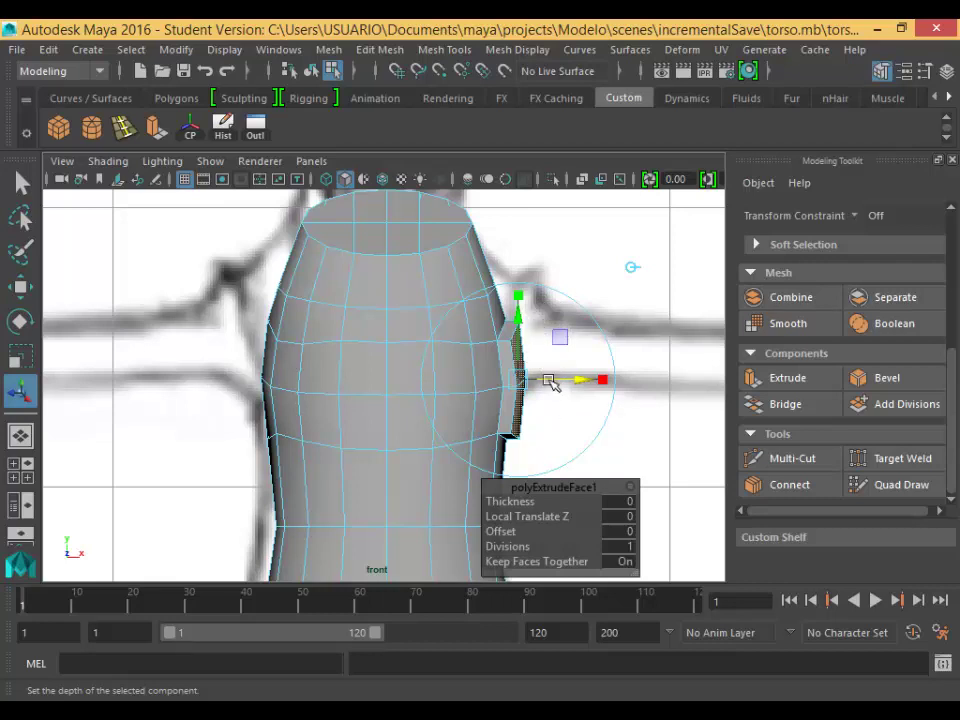
# Scale the extruded arm faces down and raise them along Y toward the drawn arm, finishing with the Select tool.
pyautogui.click(528, 312)
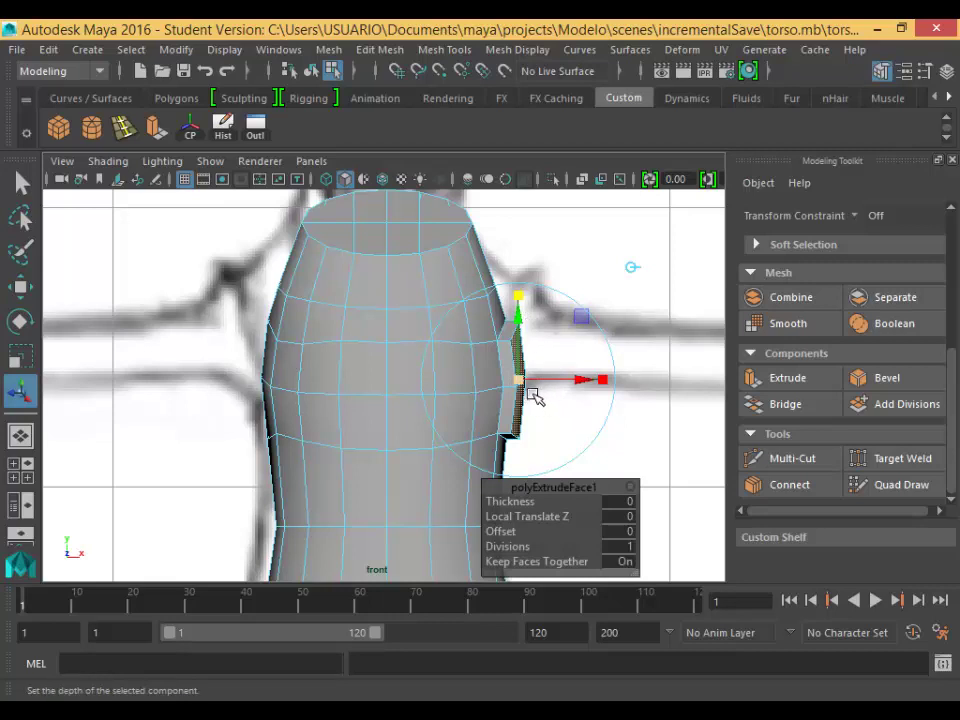
pyautogui.moveTo(535, 397); pyautogui.dragTo(516, 409)
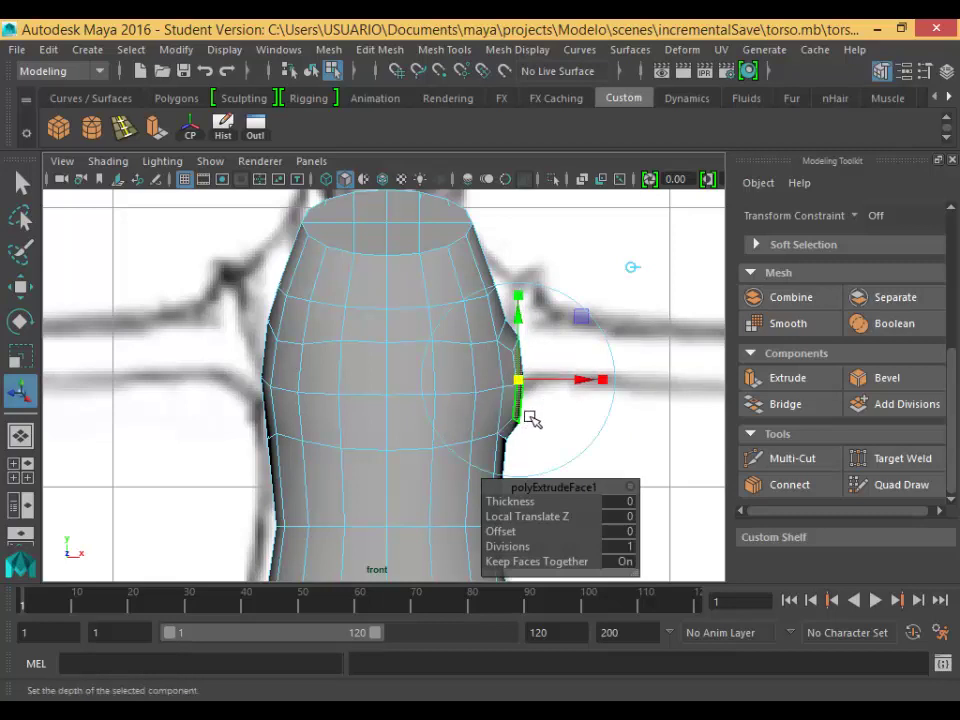
pyautogui.moveTo(531, 334); pyautogui.dragTo(531, 325)
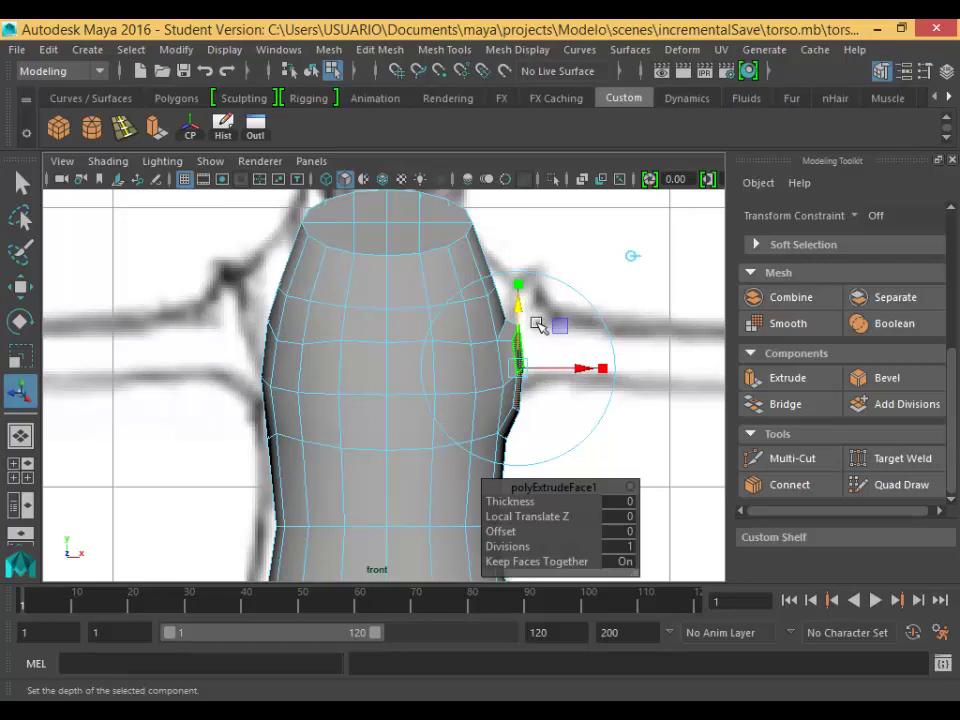
pyautogui.click(520, 287)
pyautogui.moveTo(538, 390); pyautogui.dragTo(529, 430)
pyautogui.moveTo(533, 314); pyautogui.dragTo(531, 317)
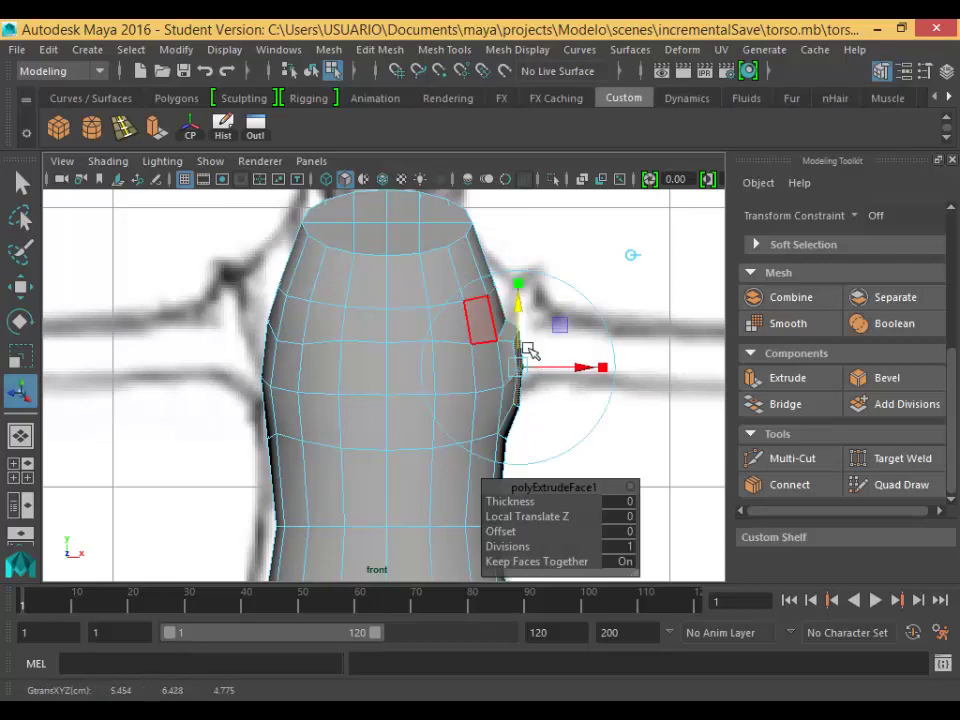
pyautogui.press('q')
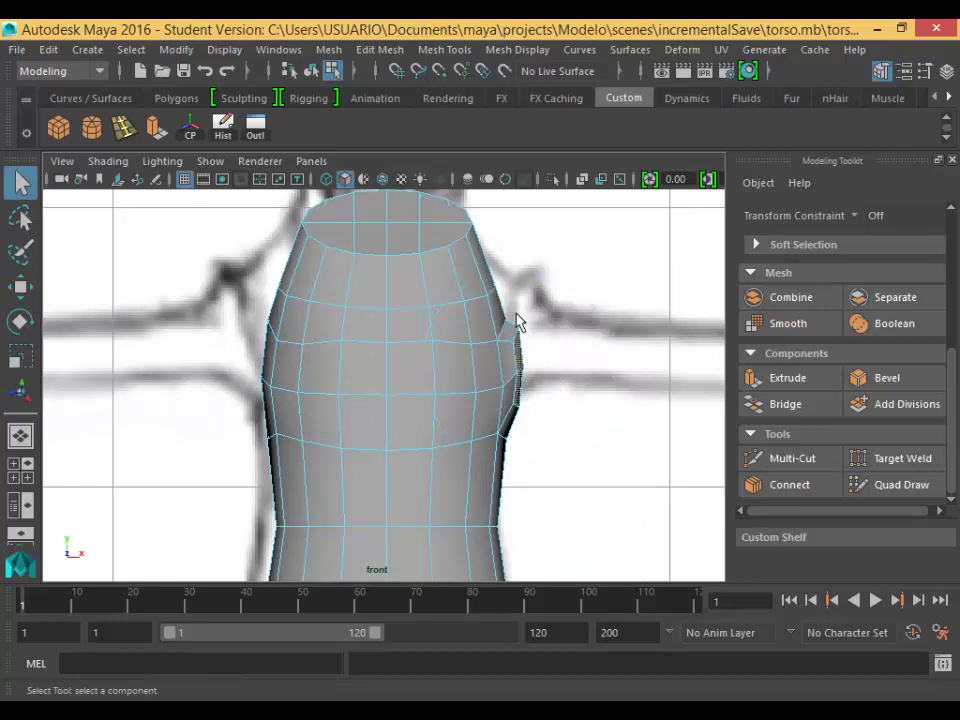
# Switch to vertex selection in the perspective view and raise the front vertex above the arm opening slightly.
pyautogui.click(529, 385)
pyautogui.press('space')
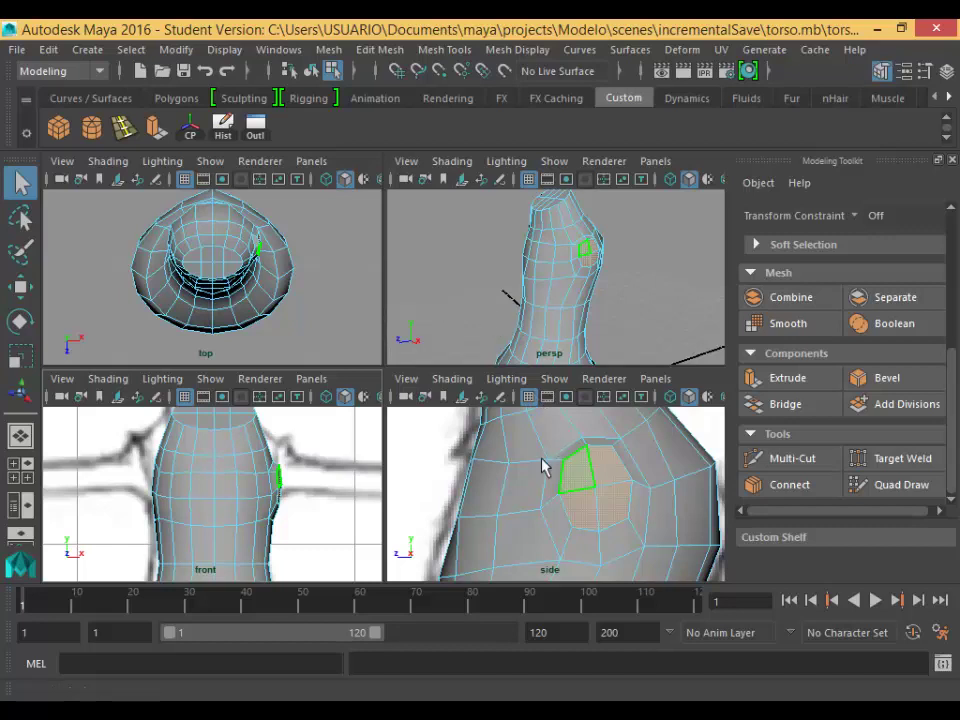
pyautogui.keyDown('alt'); pyautogui.moveTo(571, 281); pyautogui.dragTo(570, 300, button='middle'); pyautogui.keyUp('alt')
pyautogui.press('space')
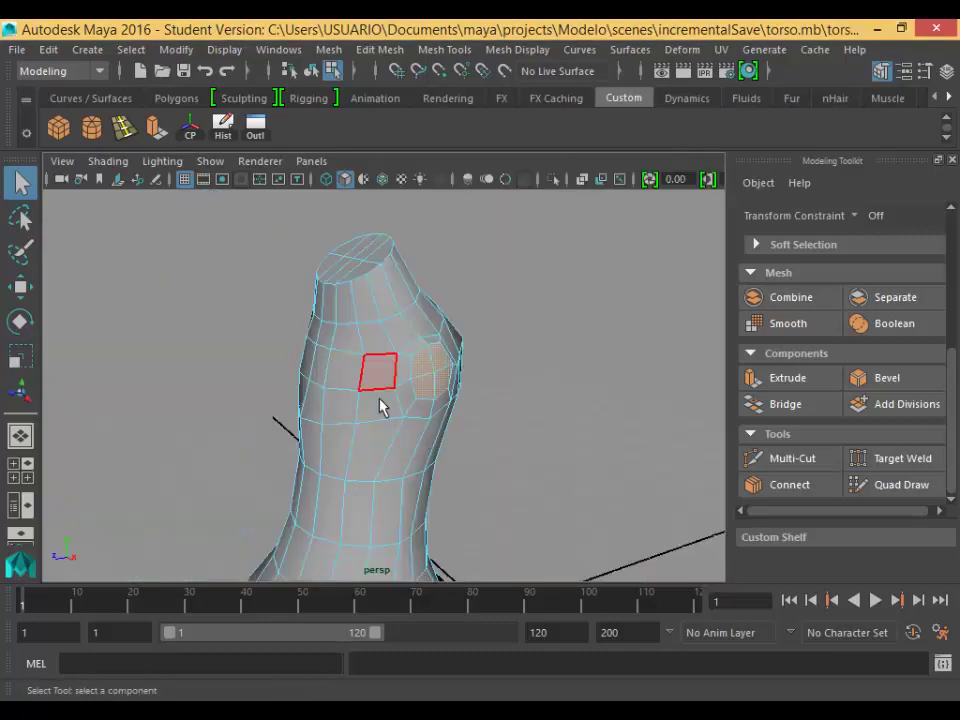
pyautogui.scroll(5, 450, 360)
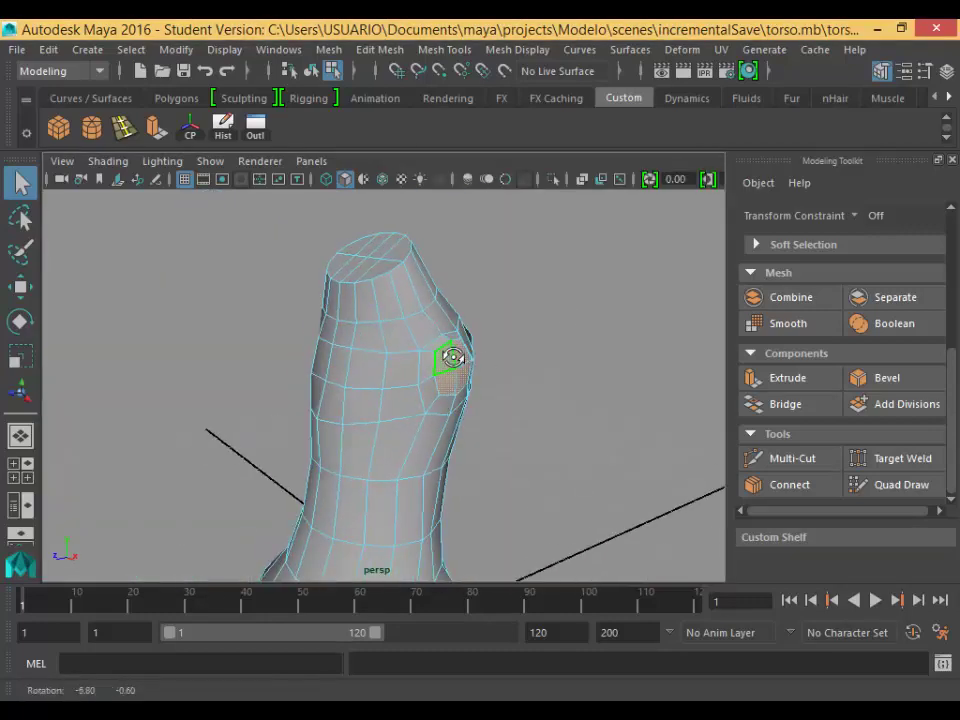
pyautogui.scroll(-3, 480, 380)
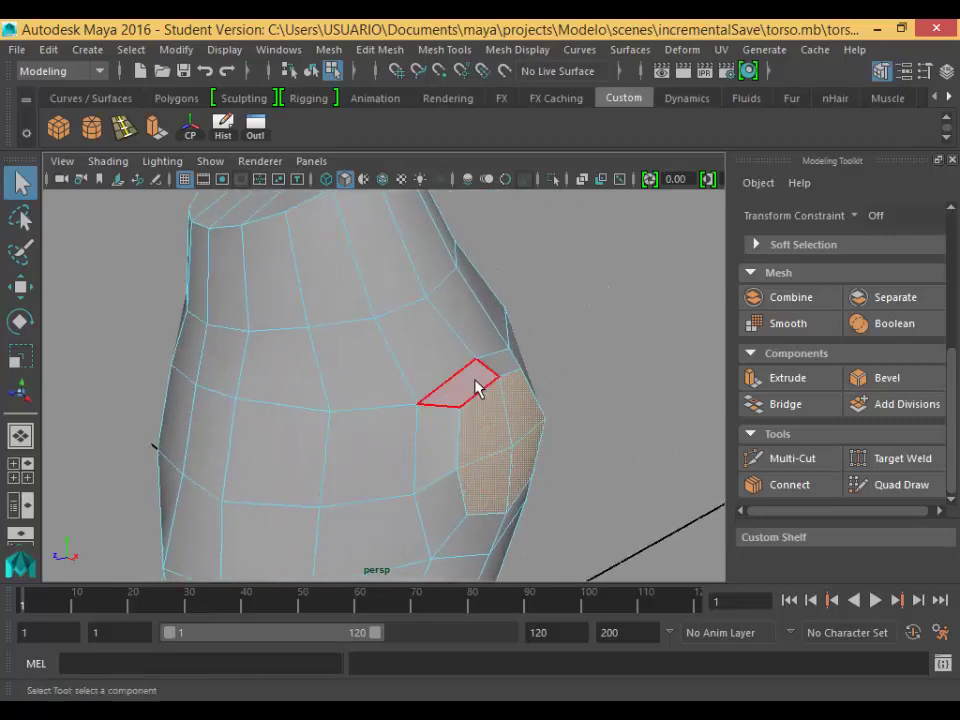
pyautogui.moveTo(476, 371); pyautogui.dragTo(377, 198, button='right')
pyautogui.click(488, 366)
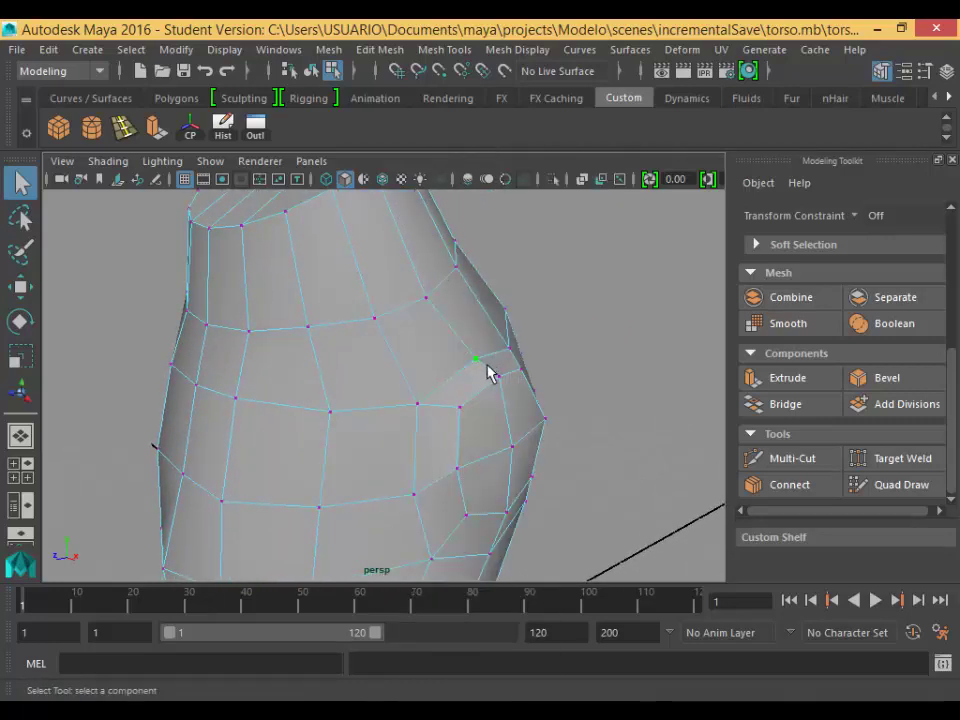
pyautogui.press('w')
pyautogui.moveTo(483, 367); pyautogui.dragTo(487, 360)
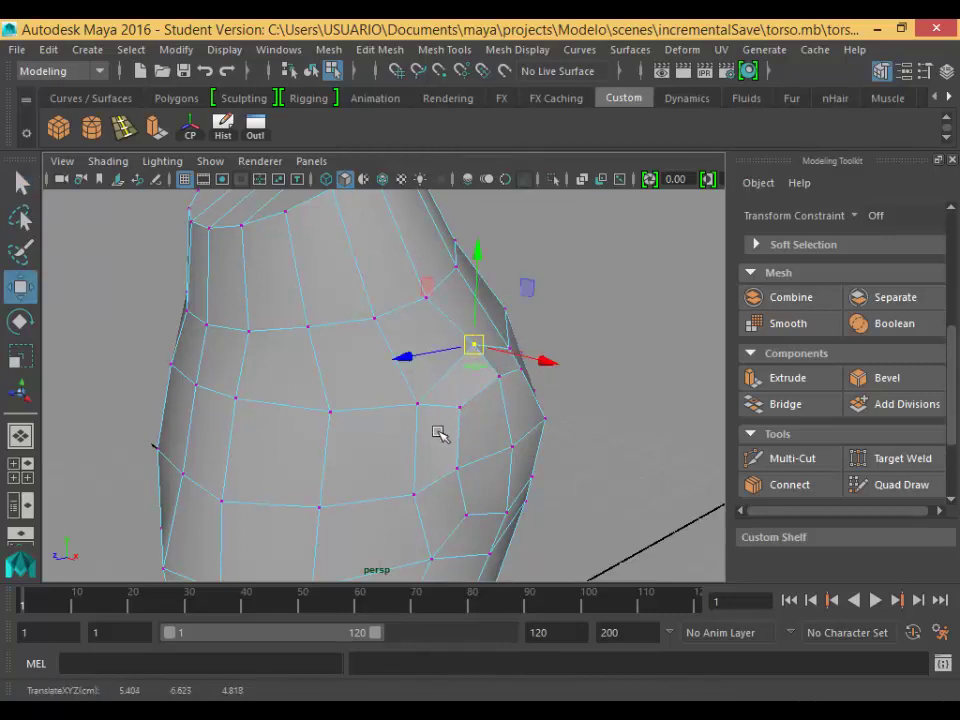
# Nudge individual vertices around and above the arm opening to even out the shoulder's edge flow.
pyautogui.click(432, 421)
pyautogui.moveTo(437, 408); pyautogui.dragTo(439, 413)
pyautogui.keyDown('alt'); pyautogui.moveTo(563, 425); pyautogui.dragTo(364, 394); pyautogui.keyUp('alt')
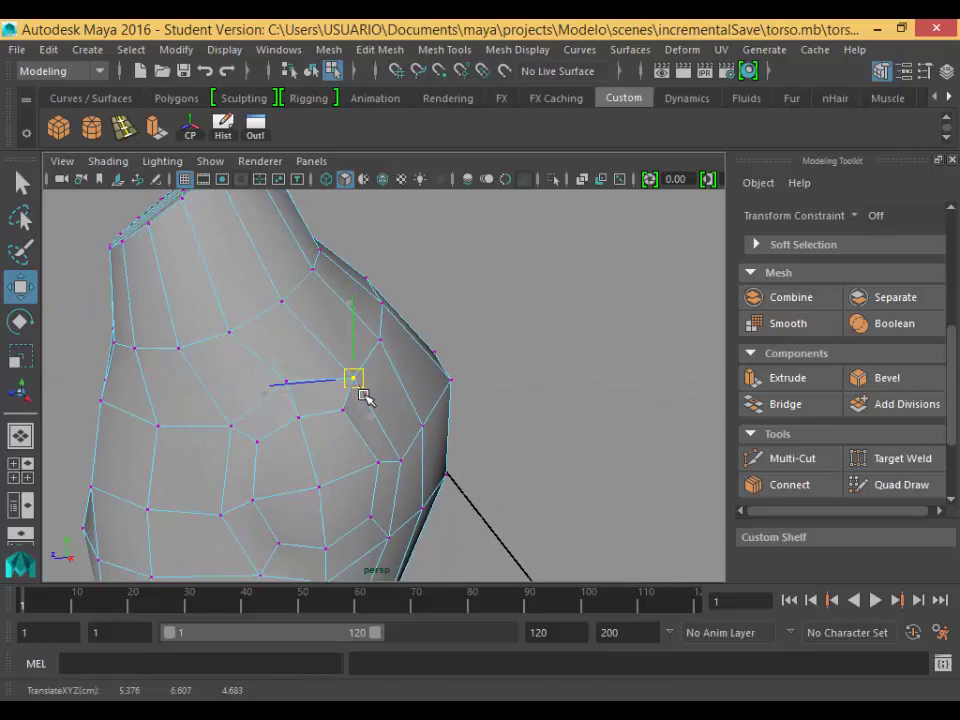
pyautogui.click(232, 342)
pyautogui.moveTo(238, 343); pyautogui.dragTo(253, 339)
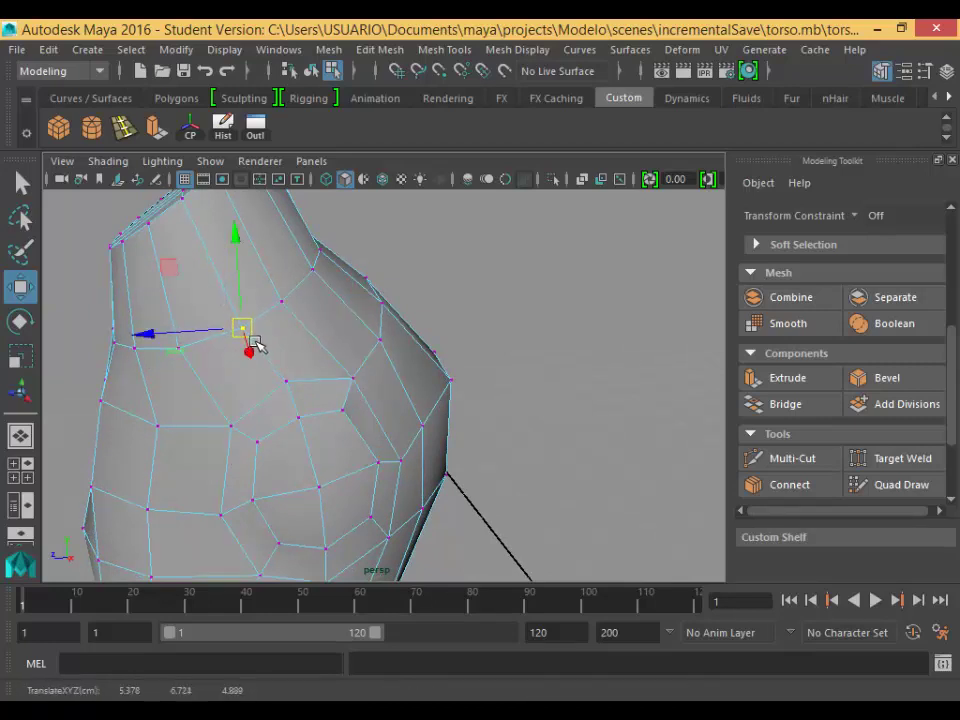
pyautogui.click(257, 392)
pyautogui.click(295, 318)
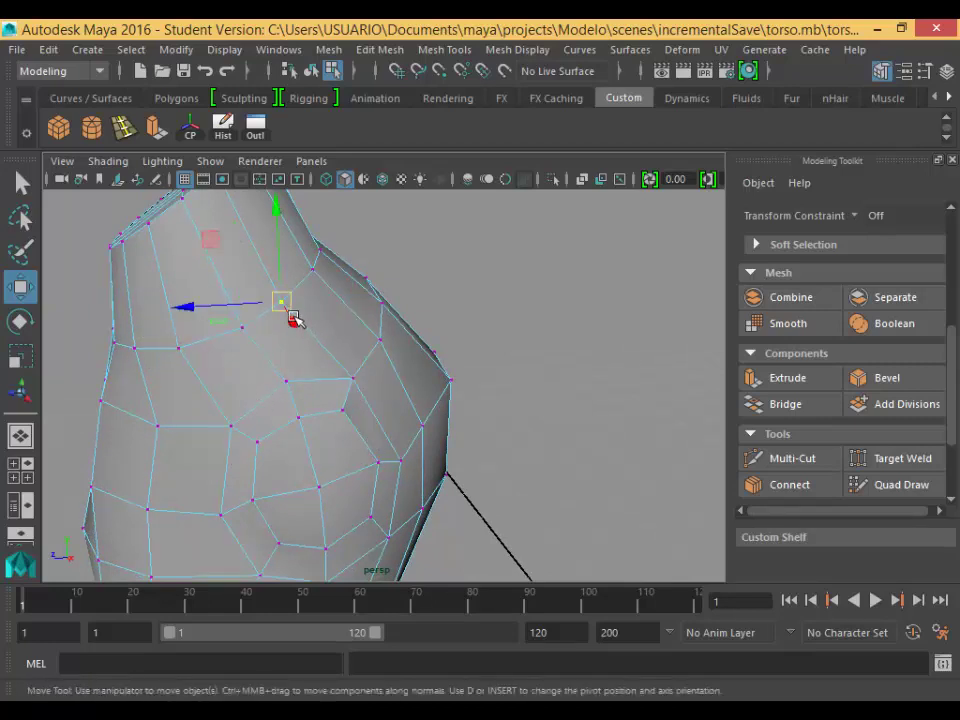
pyautogui.moveTo(294, 319); pyautogui.dragTo(304, 318)
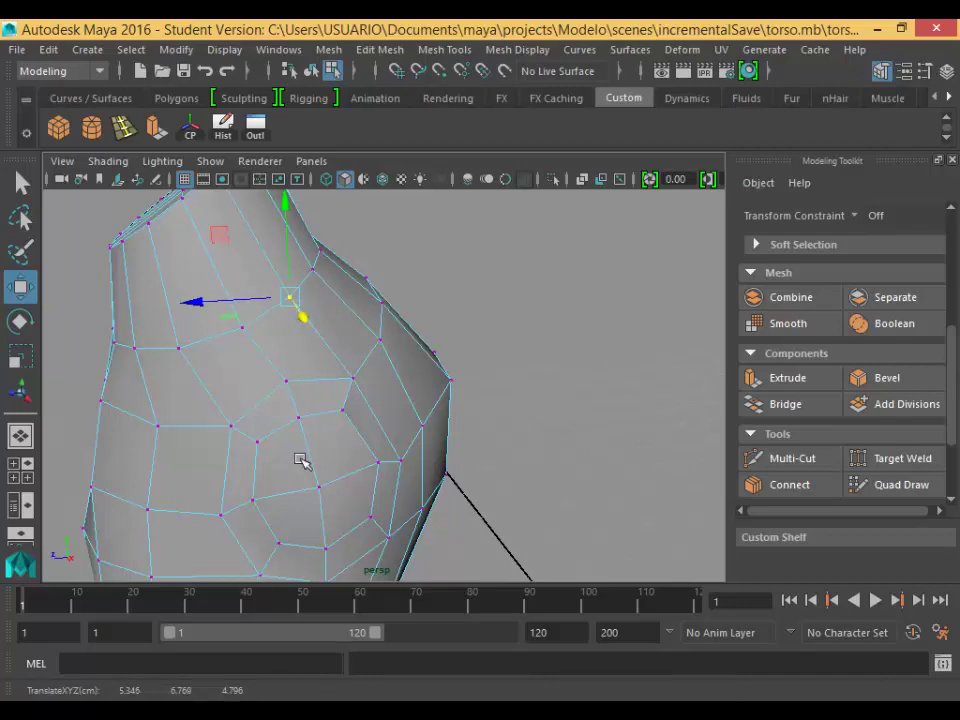
# Move the vertex at the arm opening's upper edge slightly outward and deselect it.
pyautogui.keyDown('alt'); pyautogui.moveTo(302, 459); pyautogui.dragTo(409, 397); pyautogui.keyUp('alt')
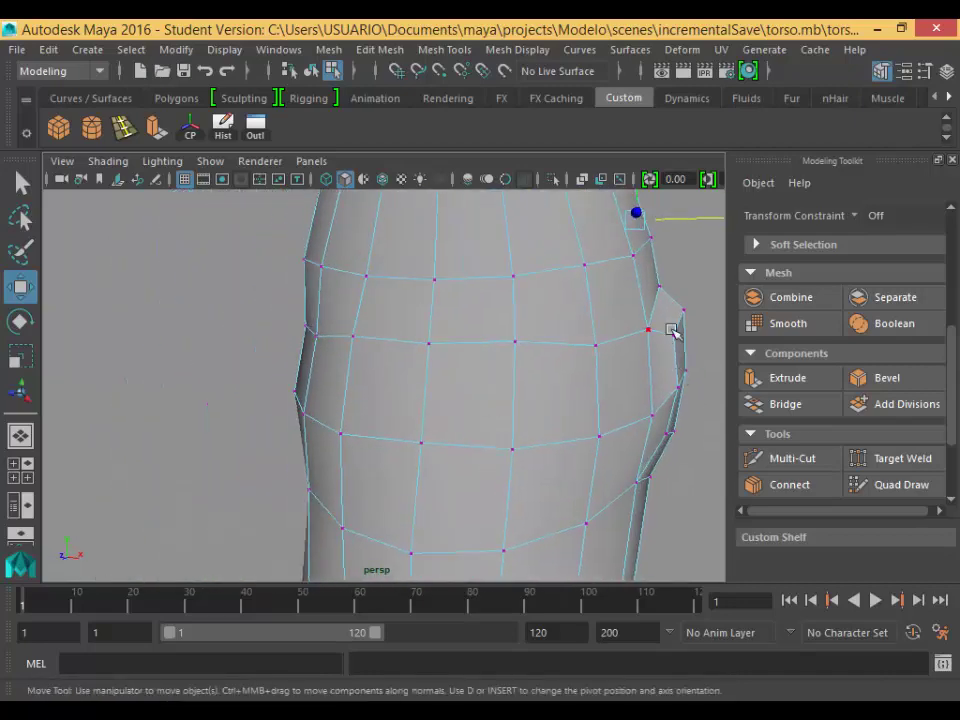
pyautogui.click(665, 292)
pyautogui.moveTo(671, 298); pyautogui.dragTo(679, 300)
pyautogui.click(664, 401)
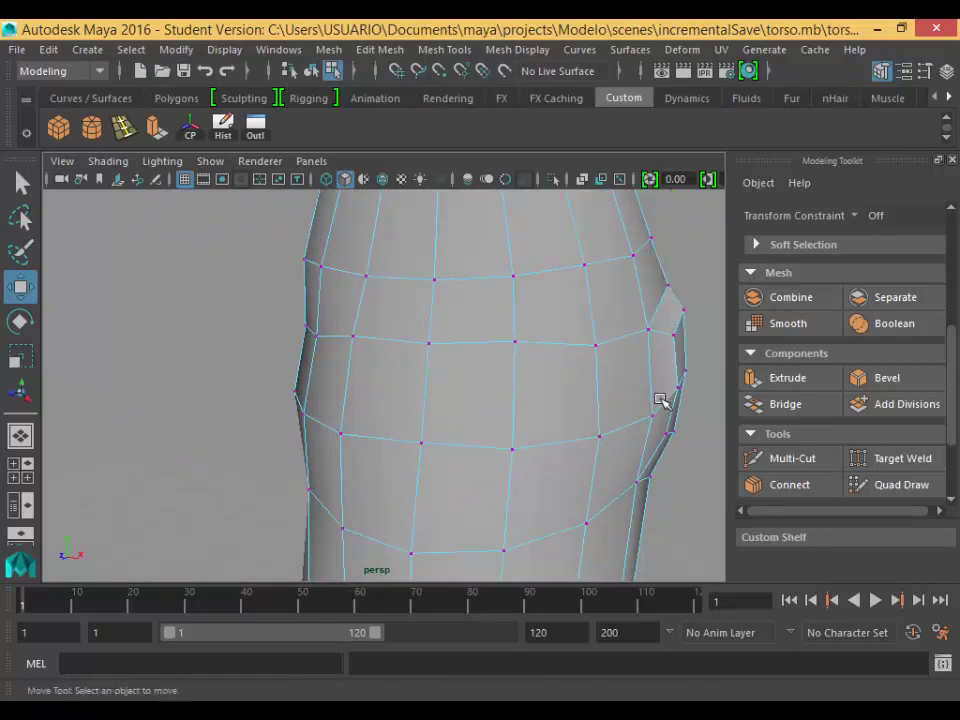
pyautogui.keyDown('alt'); pyautogui.moveTo(664, 401); pyautogui.dragTo(560, 431); pyautogui.keyUp('alt')
pyautogui.scroll(-3, 529, 499)
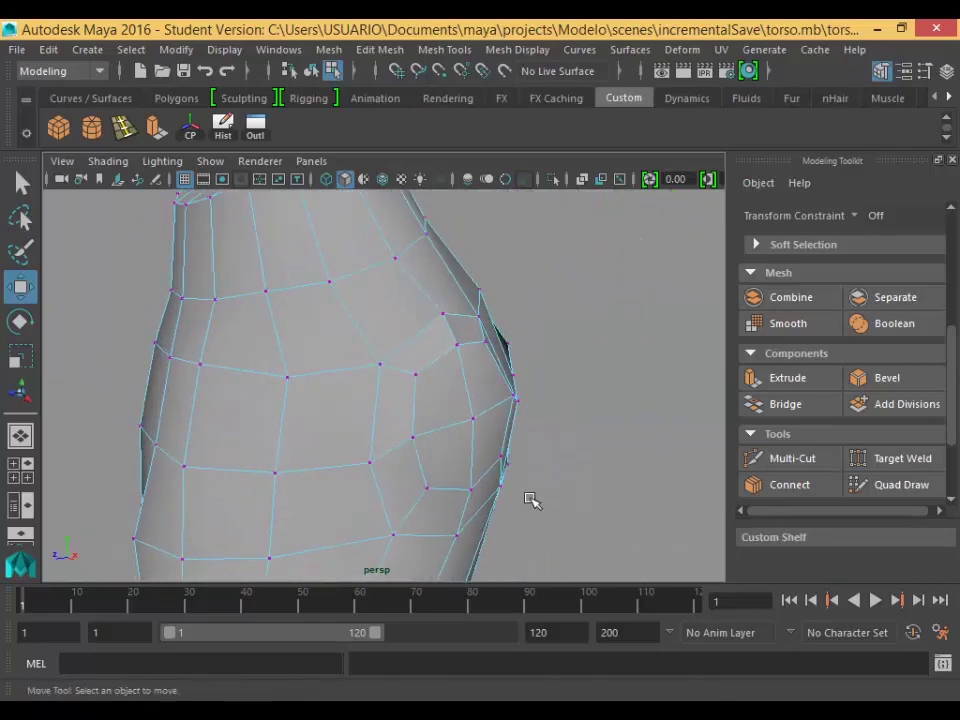
# Switch to face selection and select the four faces inside the arm opening in the perspective view.
pyautogui.press('space')
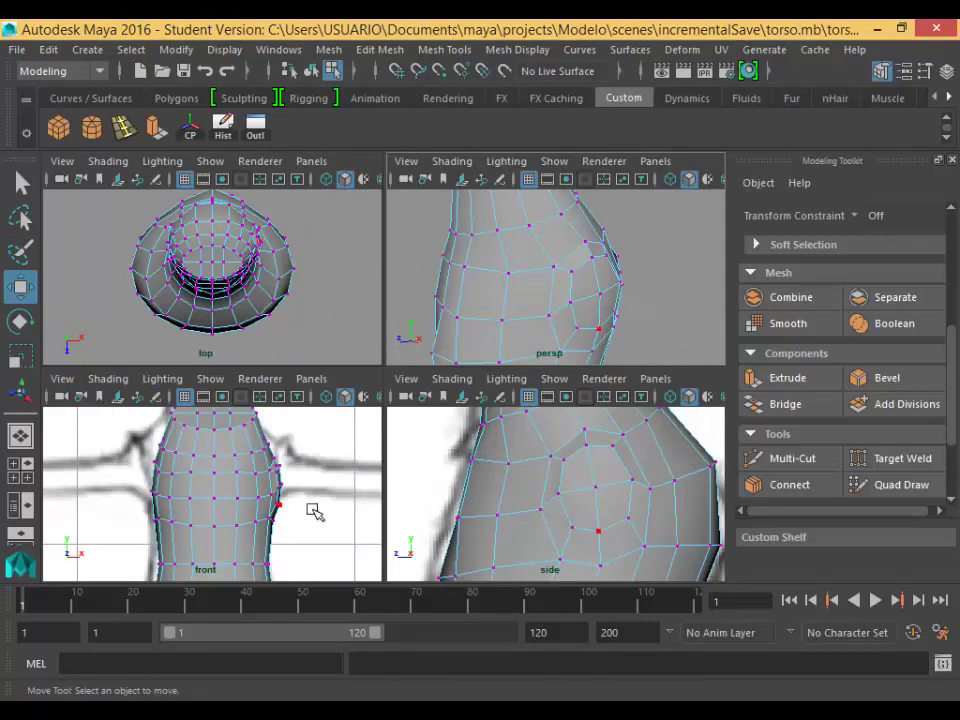
pyautogui.press('space')
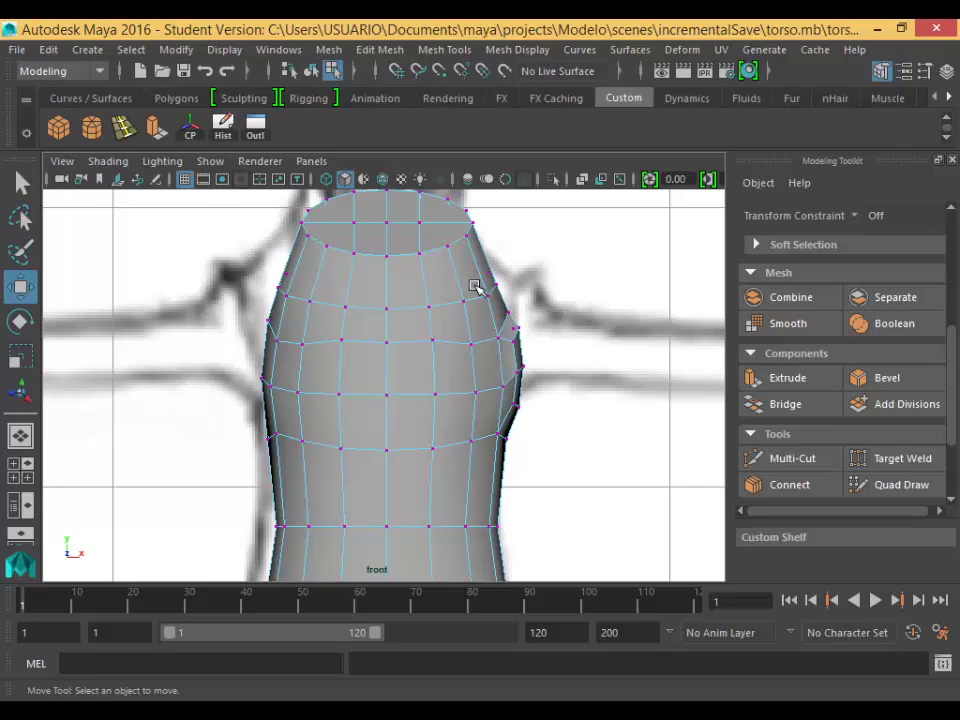
pyautogui.press('space')
pyautogui.press('q')
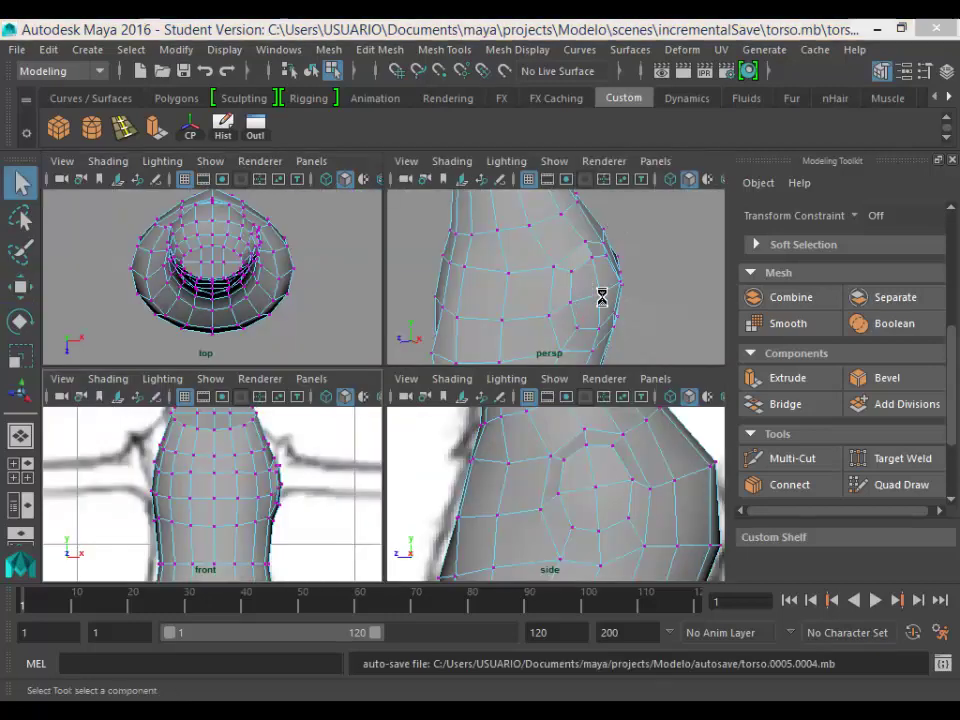
pyautogui.click(500, 395)
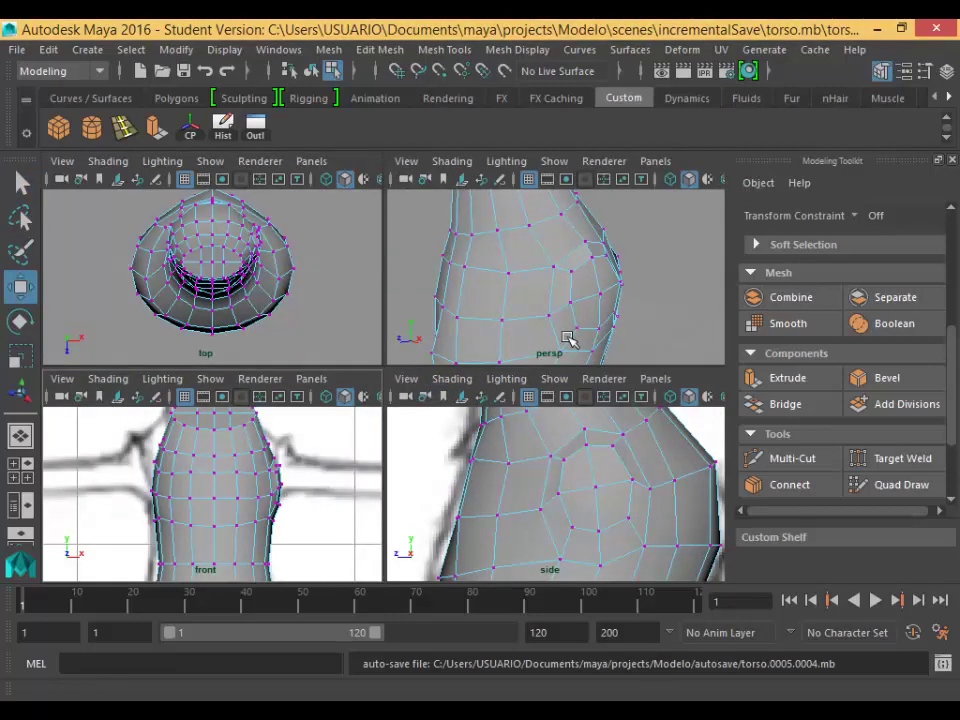
pyautogui.rightClick(595, 305)
pyautogui.click(581, 250)
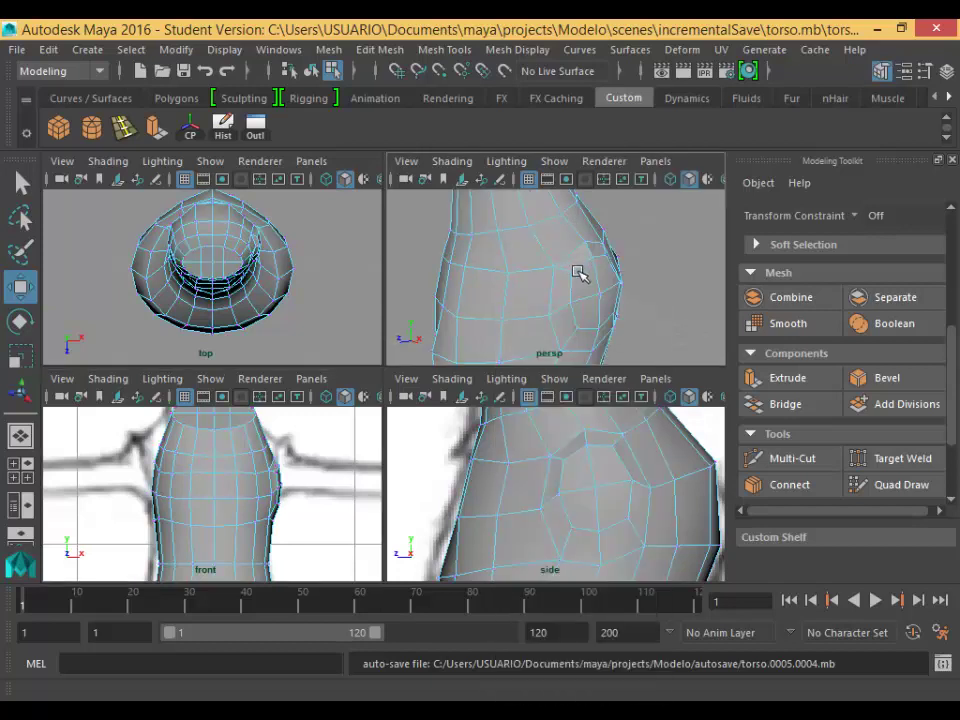
pyautogui.click(600, 309)
pyautogui.press('w')
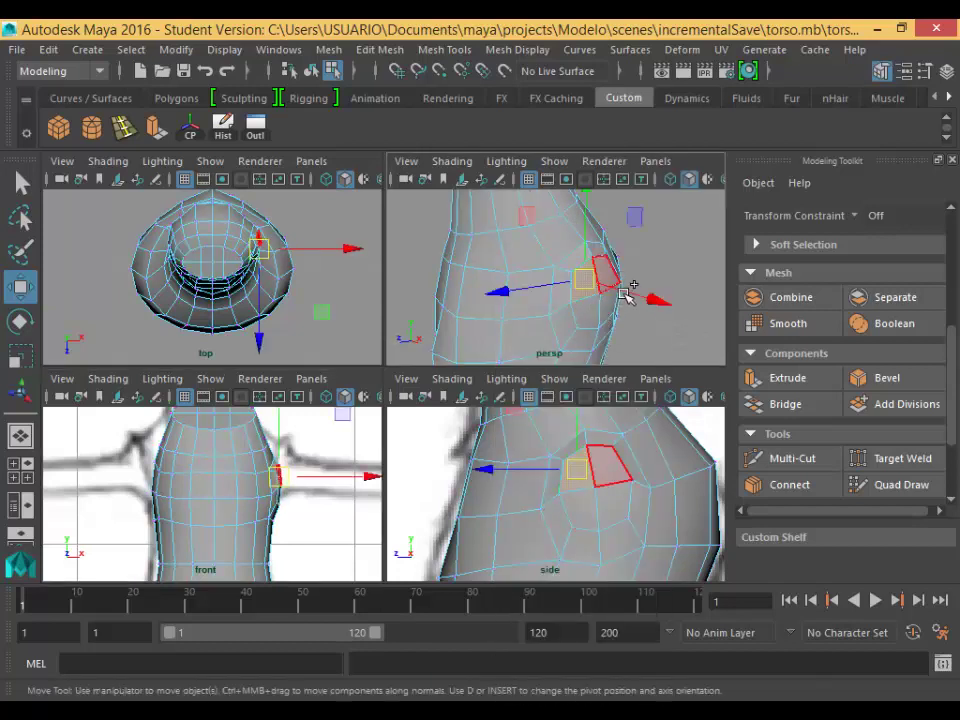
pyautogui.keyDown('shift'); pyautogui.click(621, 288); pyautogui.keyUp('shift')
pyautogui.keyDown('shift'); pyautogui.click(621, 326); pyautogui.keyUp('shift')
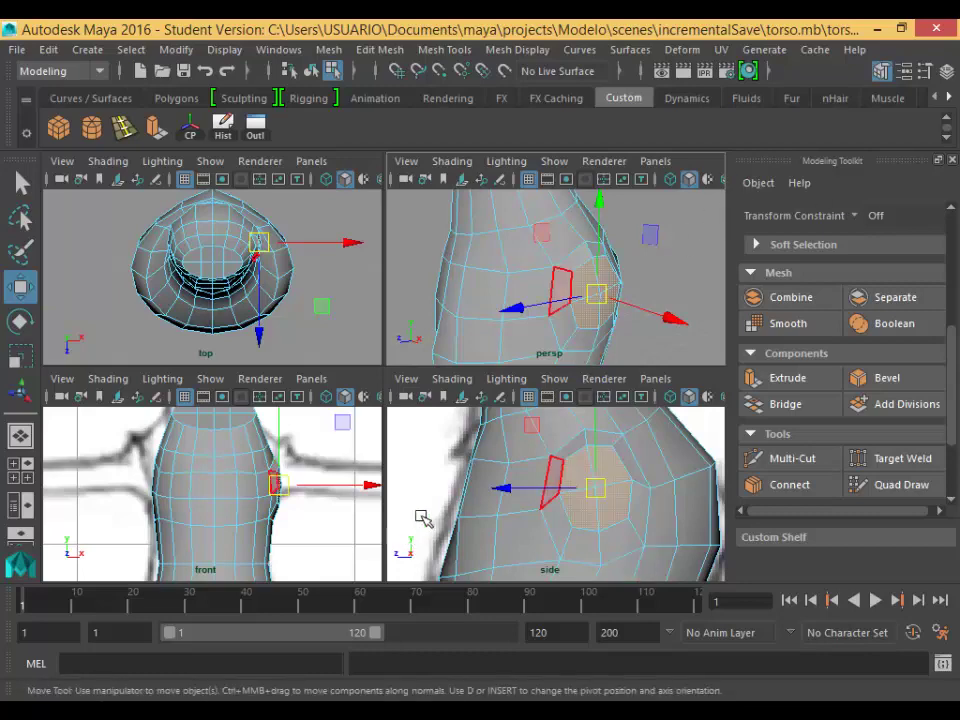
# Extrude the four arm faces in the front view and switch the extrude manipulator to world axes.
pyautogui.press('space')
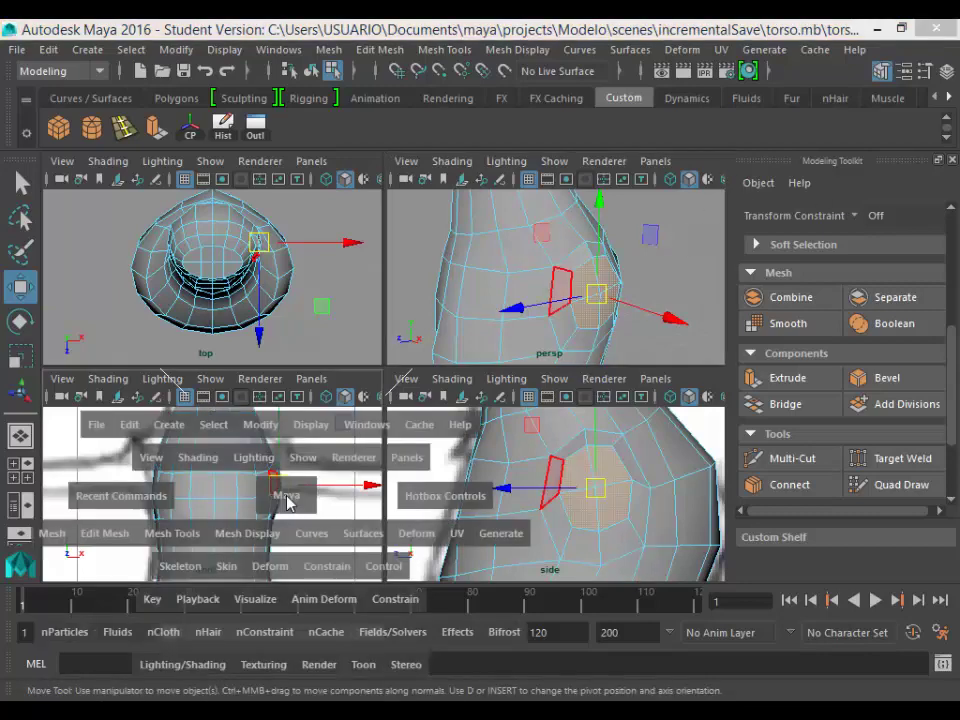
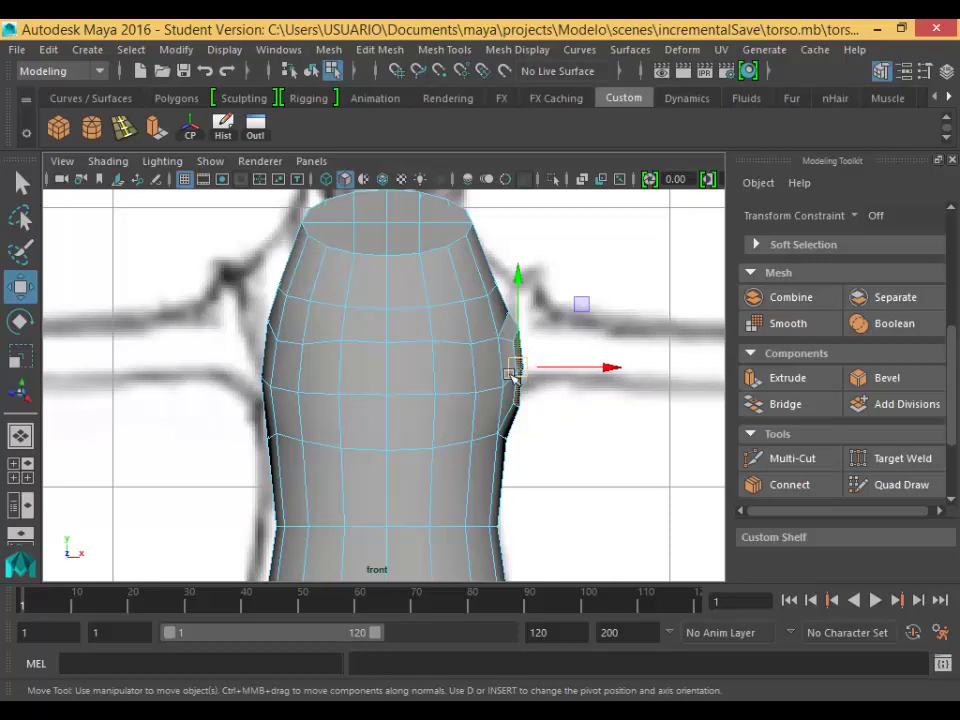
pyautogui.keyDown('alt'); pyautogui.moveTo(637, 355); pyautogui.dragTo(276, 371, button='middle'); pyautogui.keyUp('alt')
pyautogui.scroll(-5, 369, 359)
pyautogui.scroll(2, 276, 371)
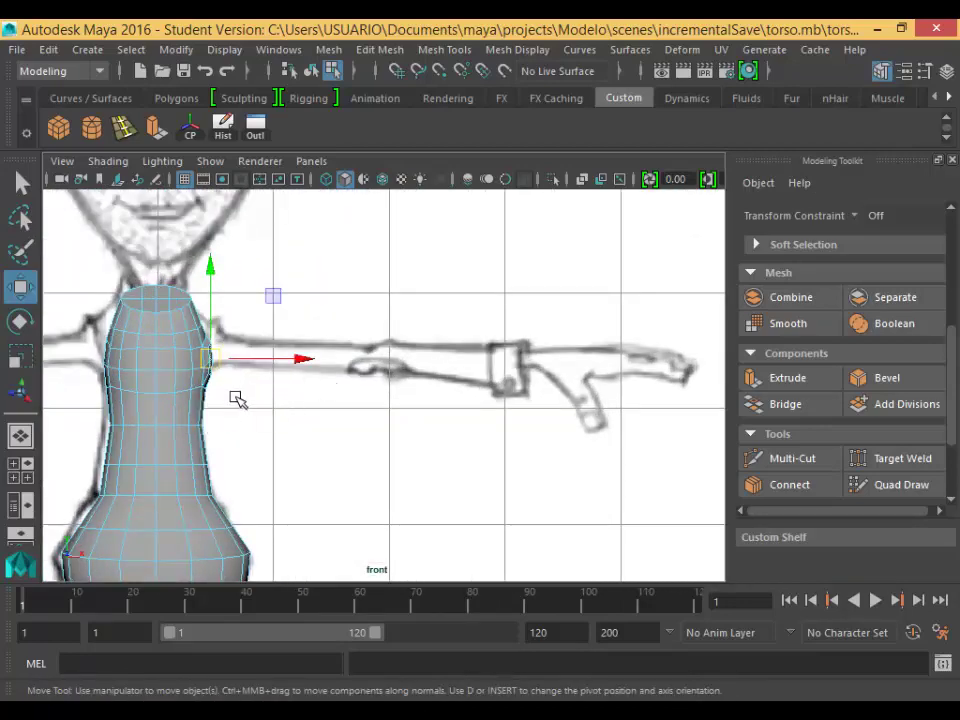
pyautogui.scroll(3, 236, 399)
pyautogui.keyDown('alt'); pyautogui.moveTo(218, 391); pyautogui.dragTo(400, 383, button='middle'); pyautogui.keyUp('alt')
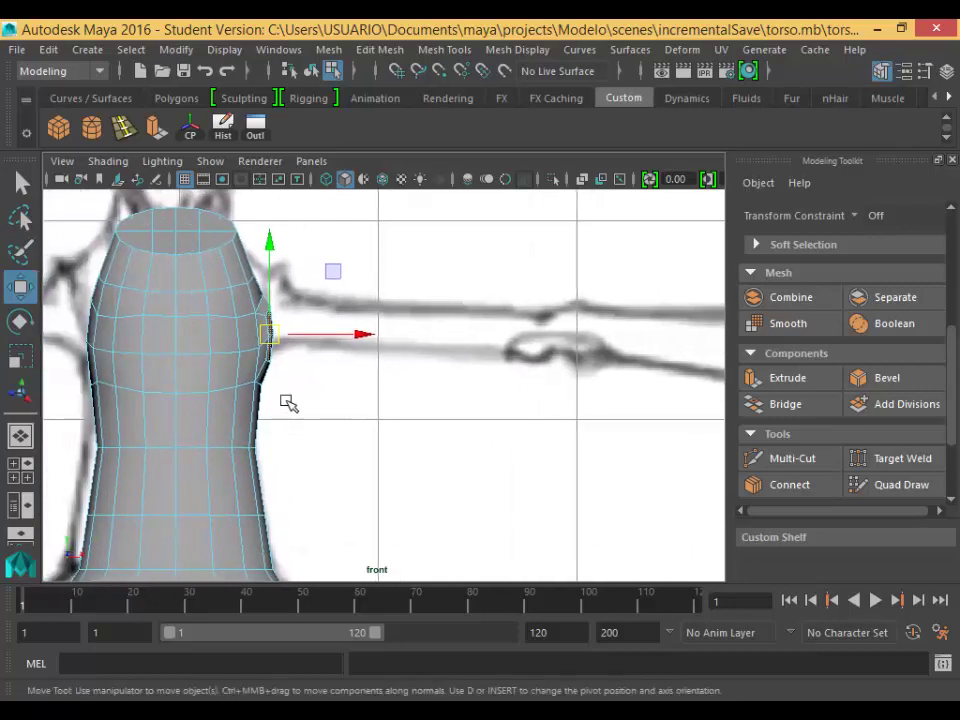
pyautogui.scroll(2, 290, 390)
pyautogui.keyDown('alt'); pyautogui.moveTo(240, 337); pyautogui.dragTo(275, 337, button='middle'); pyautogui.keyUp('alt')
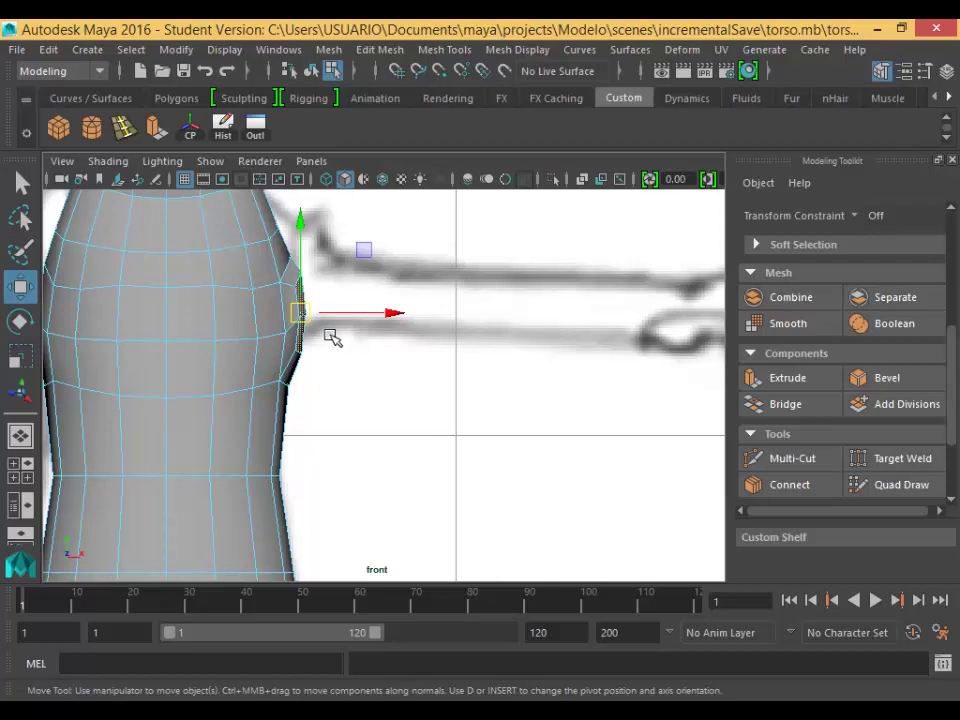
pyautogui.click(787, 378)
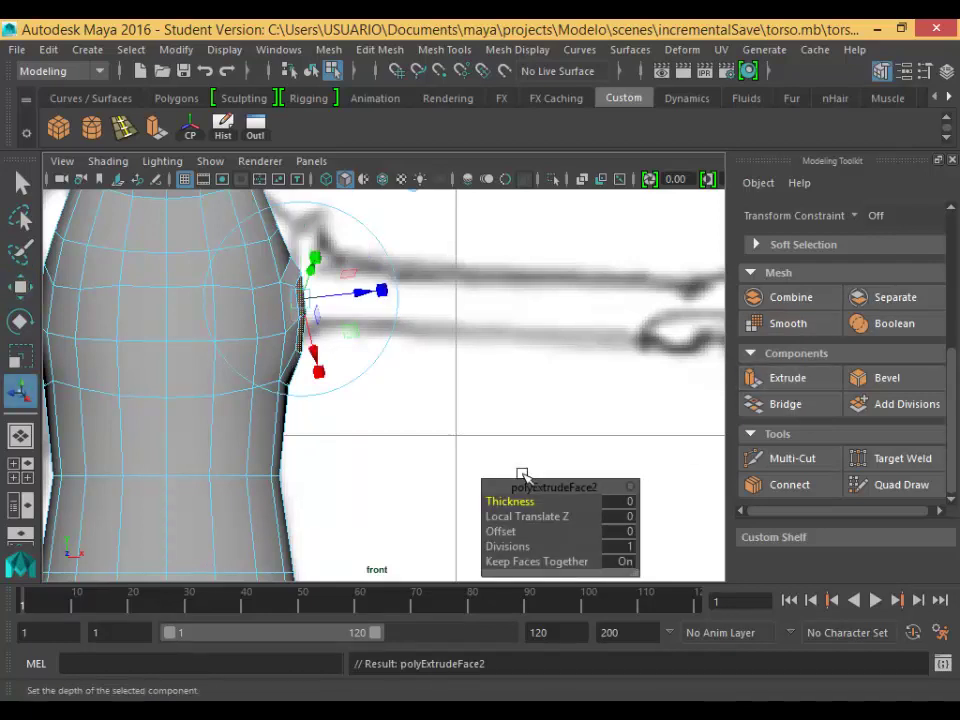
pyautogui.keyDown('alt'); pyautogui.moveTo(458, 285); pyautogui.dragTo(469, 321, button='middle'); pyautogui.keyUp('alt')
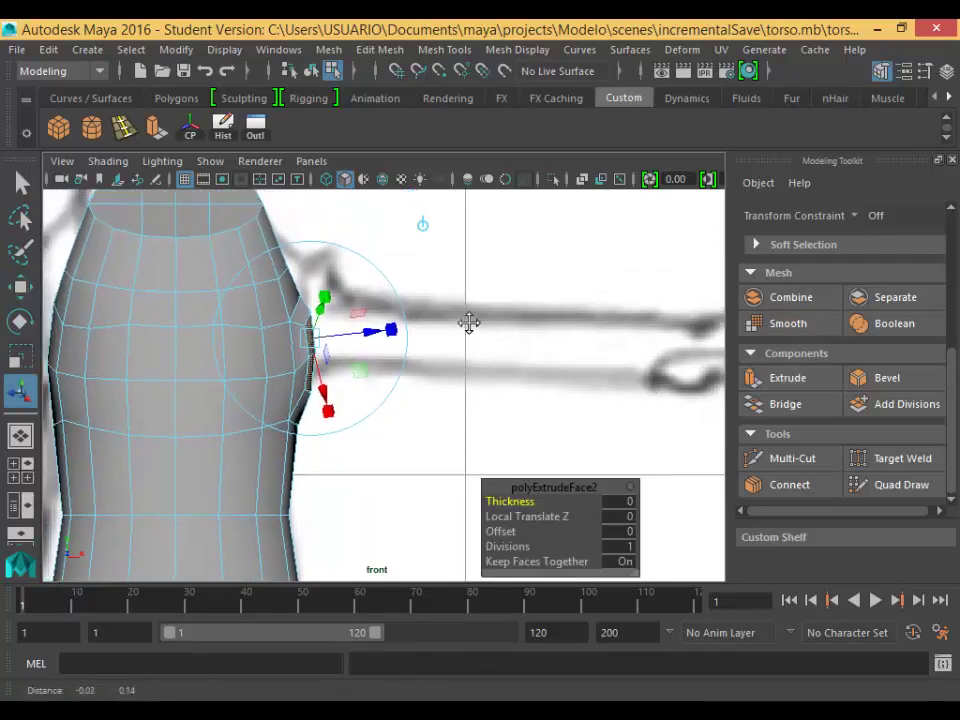
pyautogui.click(427, 242)
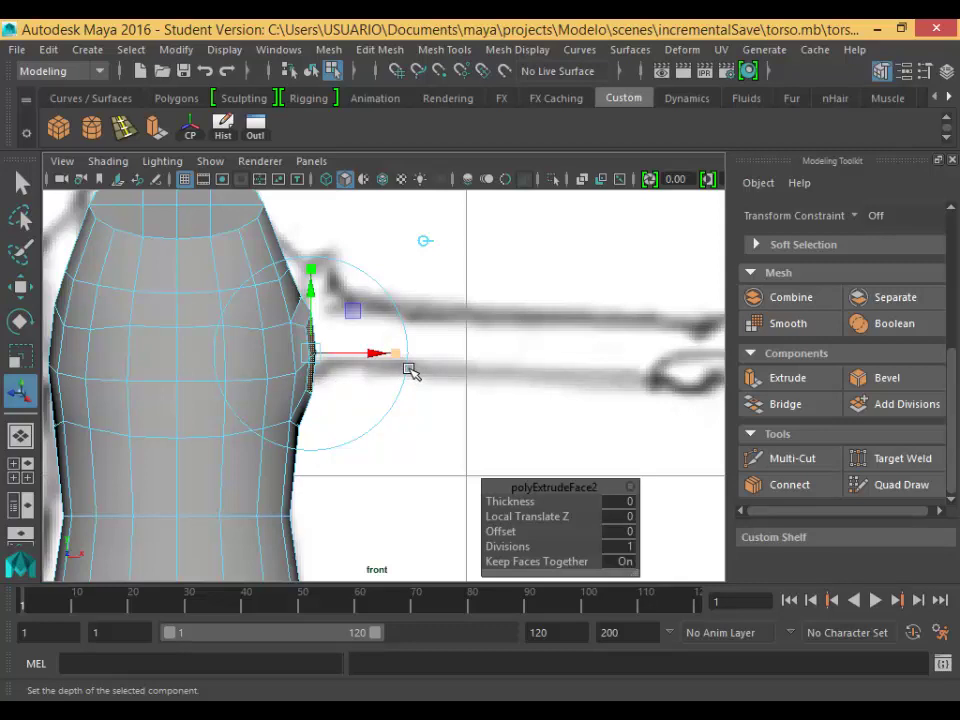
# Try to flatten the extruded arm faces by scaling them down along the world X axis.
pyautogui.moveTo(406, 366); pyautogui.dragTo(406, 366)
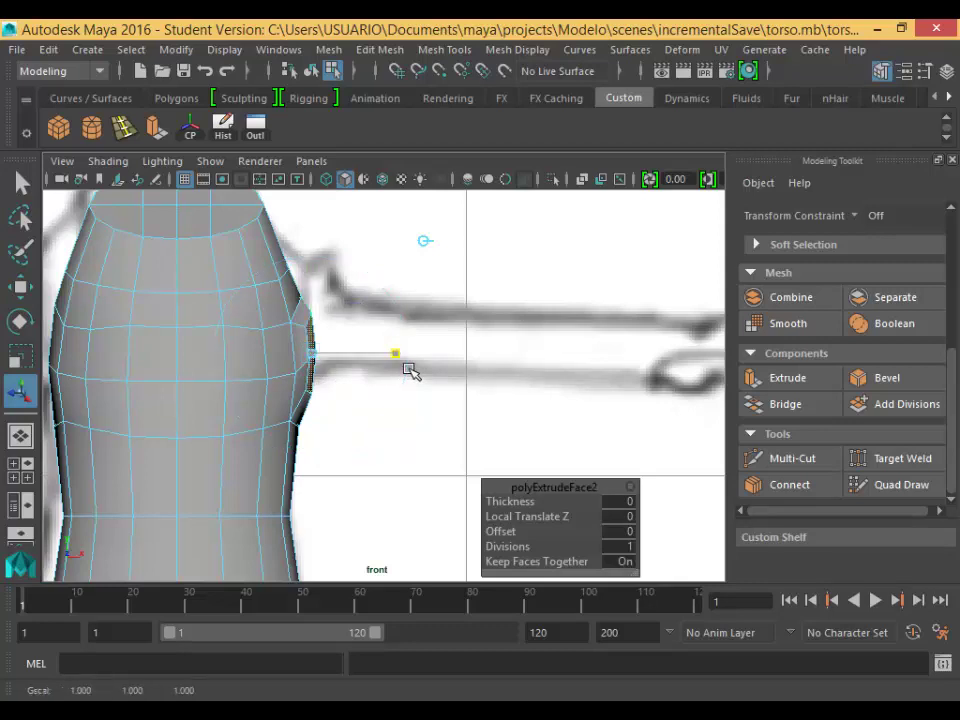
pyautogui.moveTo(405, 365); pyautogui.dragTo(333, 374)
pyautogui.moveTo(324, 373); pyautogui.dragTo(328, 368)
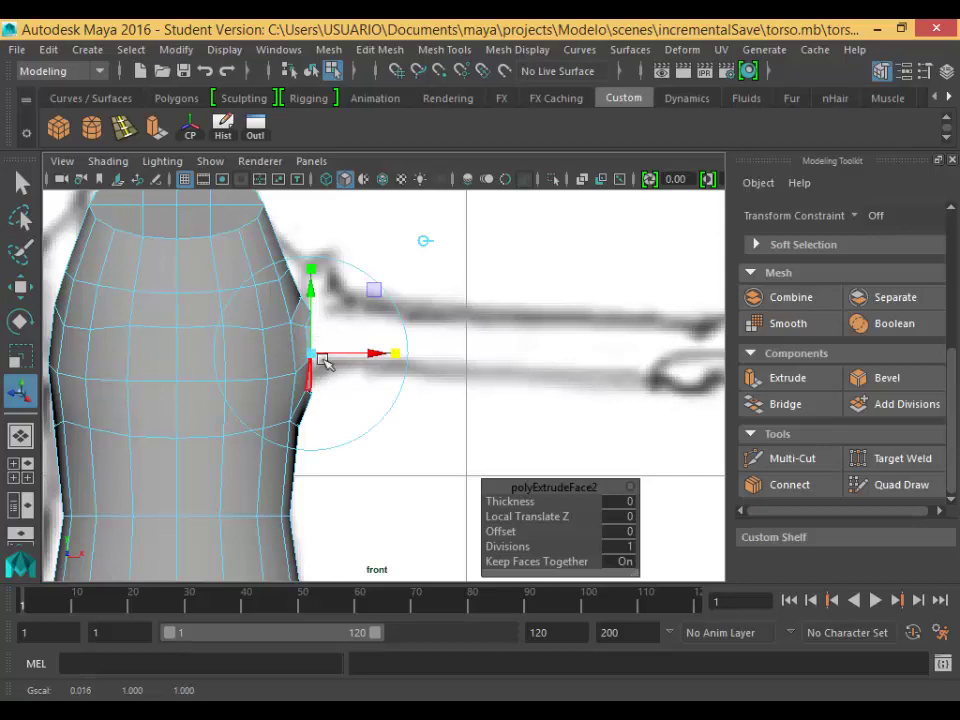
pyautogui.moveTo(393, 369); pyautogui.dragTo(326, 369)
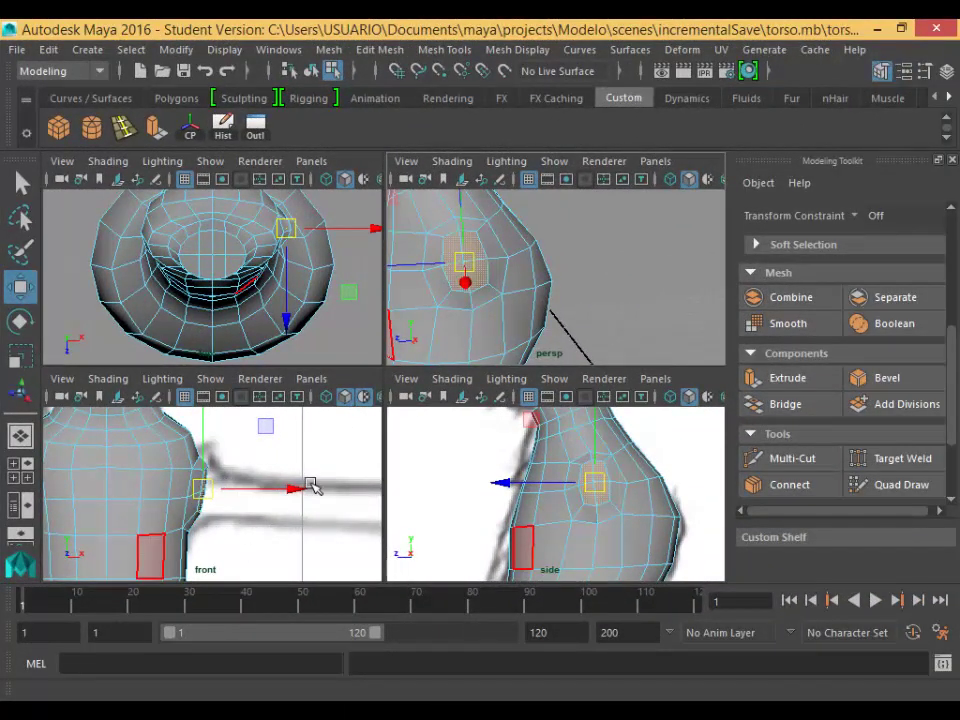
# Extrude the four arm-opening faces and switch the extrude manipulator to world axes in the front view.
pyautogui.click(796, 386)
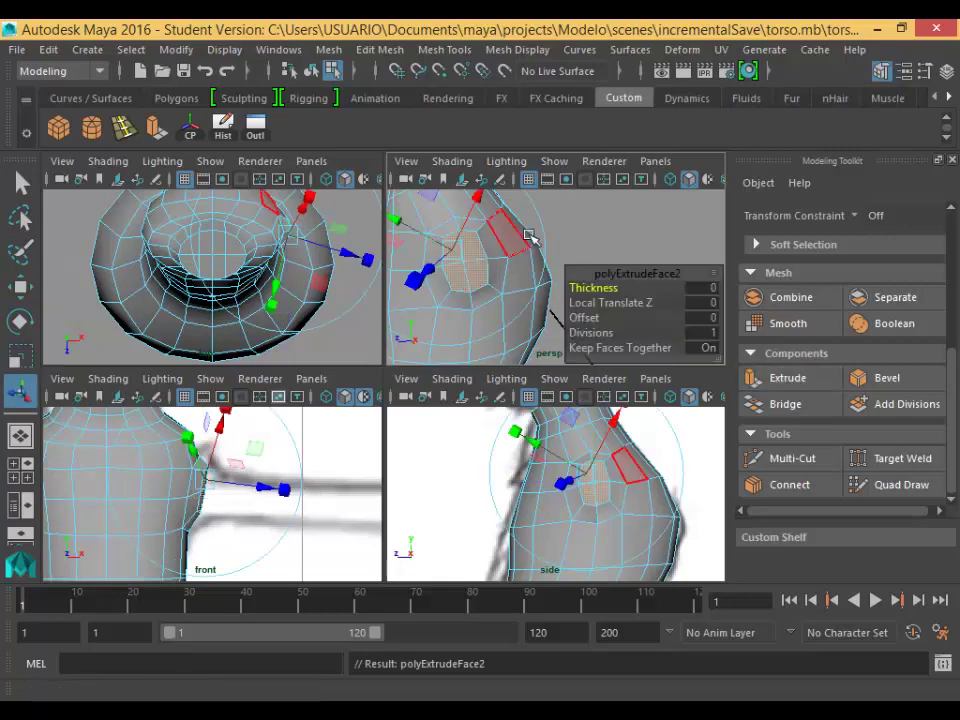
pyautogui.moveTo(521, 296); pyautogui.dragTo(518, 298)
pyautogui.scroll(-4, 518, 298)
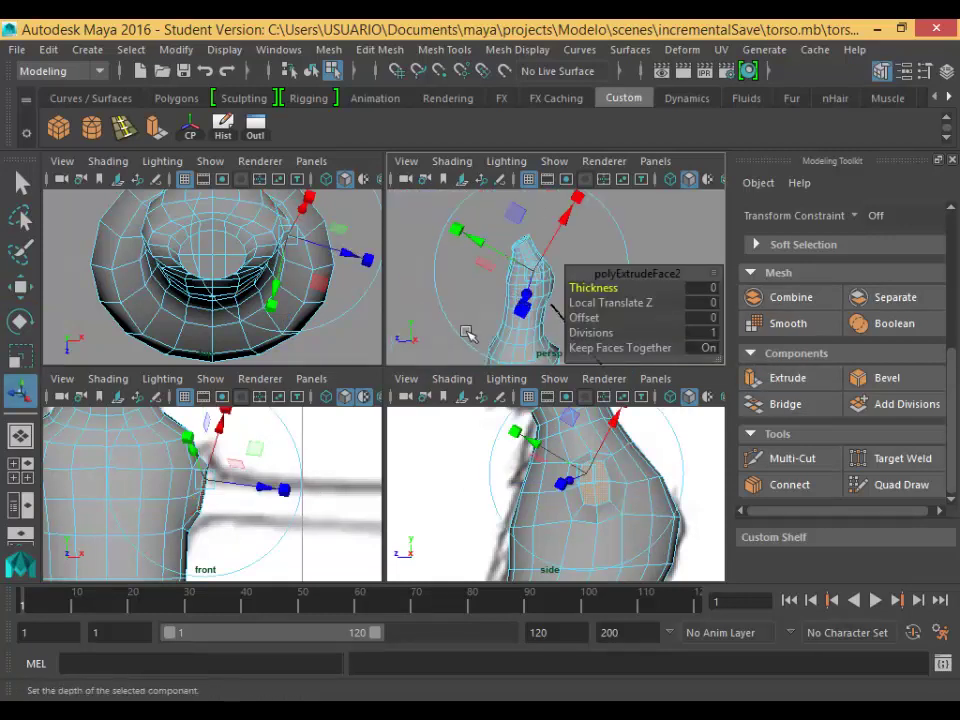
pyautogui.scroll(-5, 288, 490)
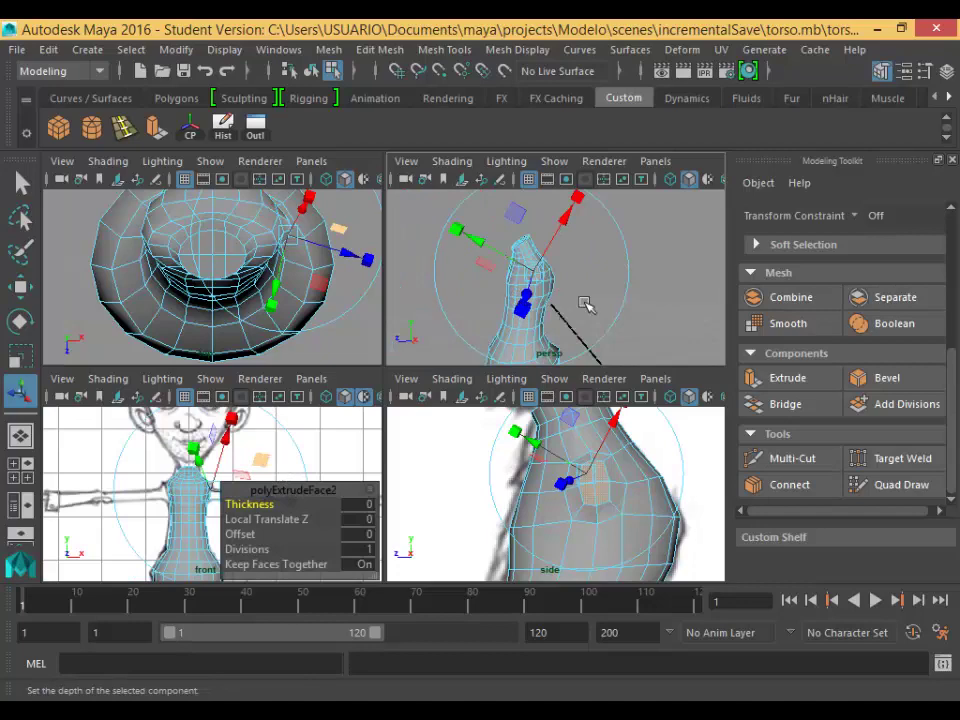
pyautogui.press('space')
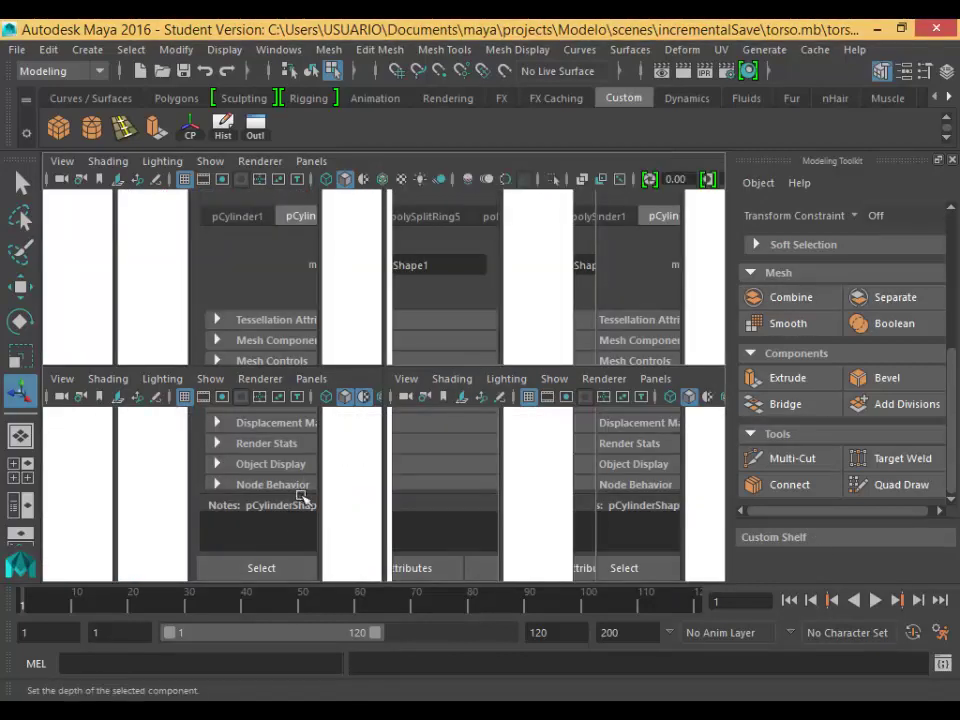
pyautogui.press('space')
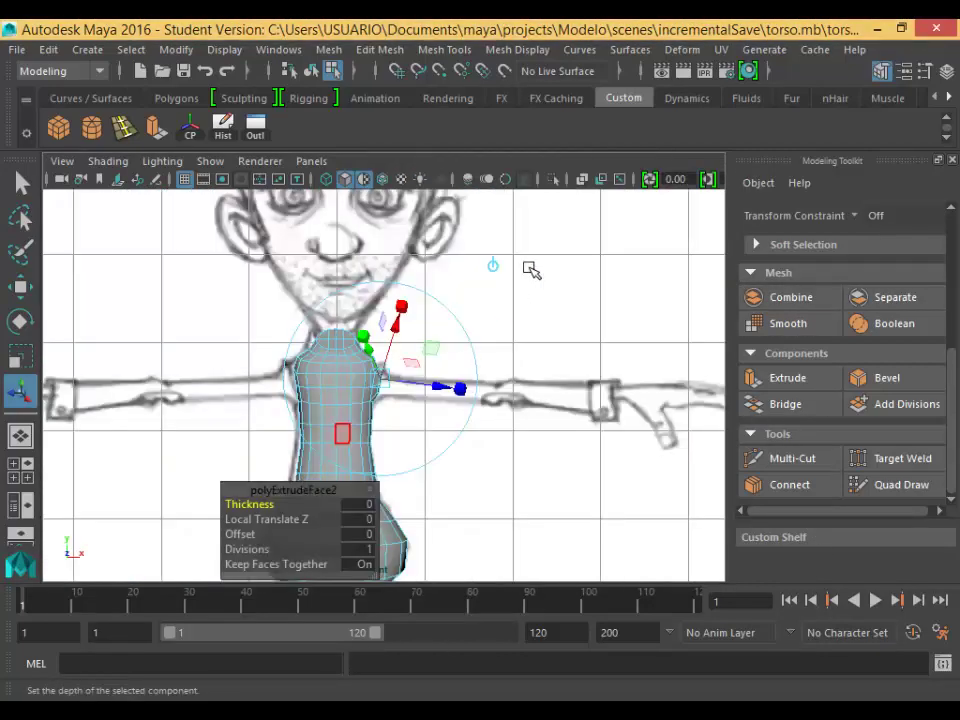
pyautogui.click(494, 266)
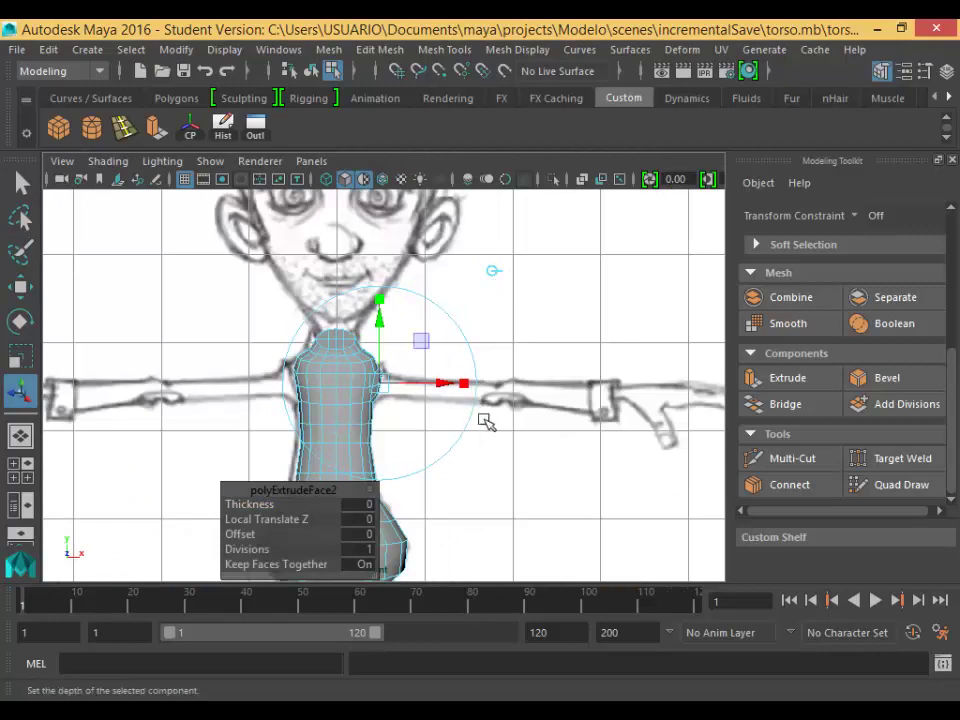
# Flatten the extruded arm faces into a vertical plane by scaling them along the world X axis.
pyautogui.scroll(5, 380, 428)
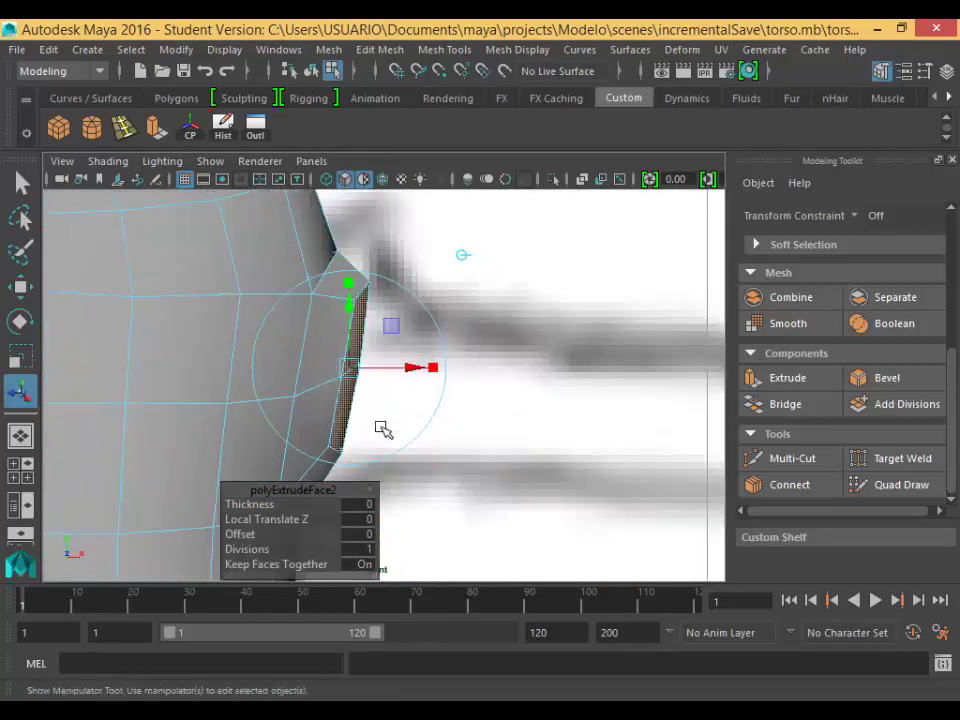
pyautogui.scroll(2, 377, 419)
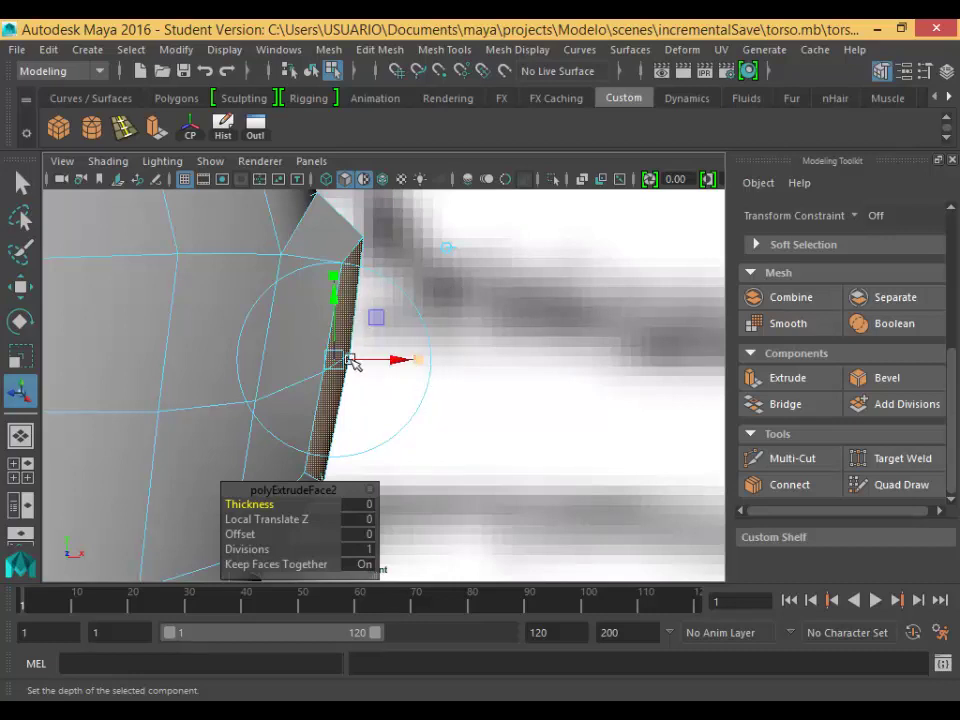
pyautogui.click(434, 380)
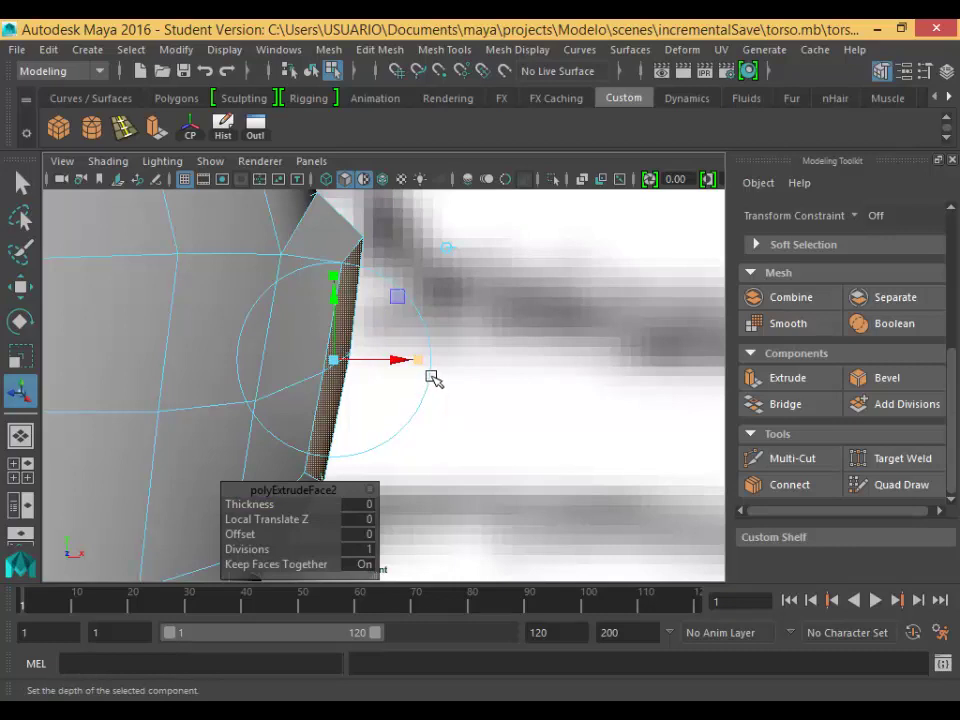
pyautogui.moveTo(432, 378); pyautogui.dragTo(347, 379)
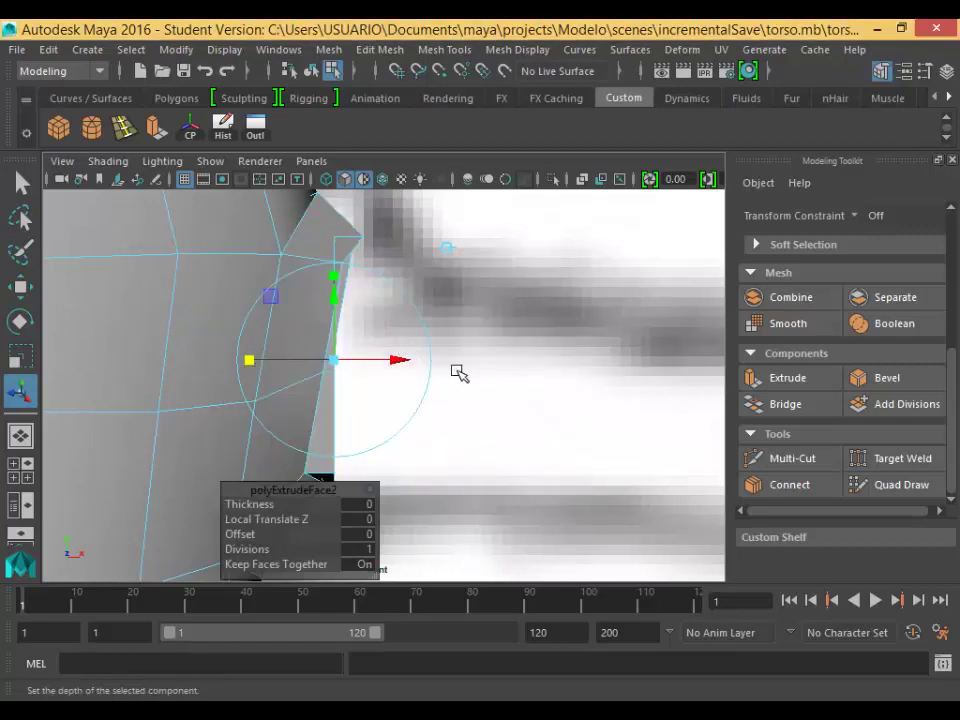
# Inspect the shape of the flattened arm faces in the side and perspective views.
pyautogui.press('space')
pyautogui.press('space')
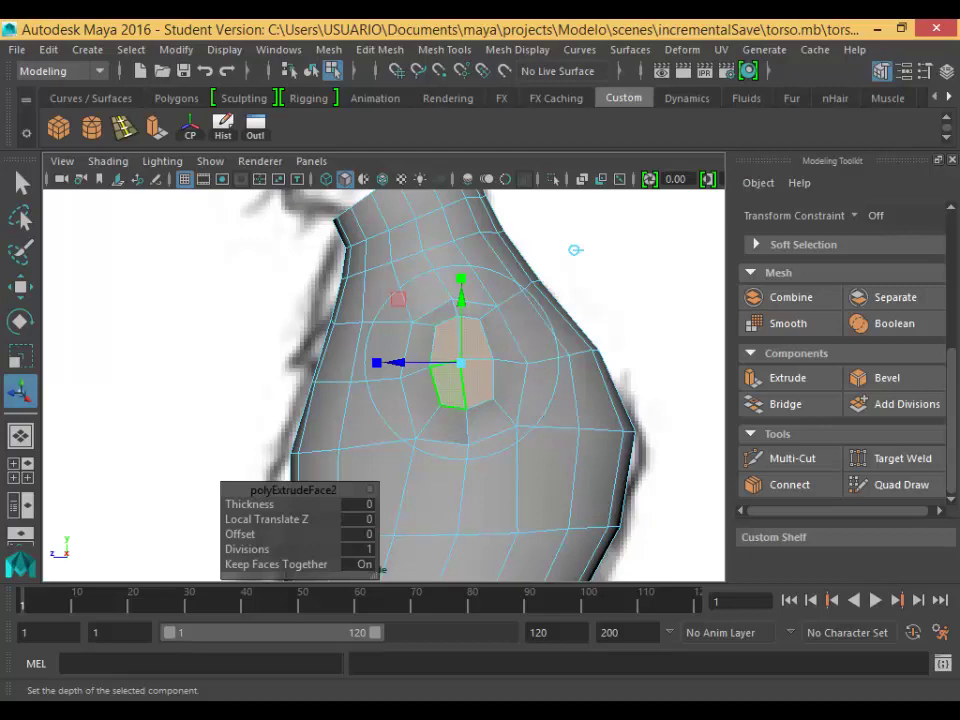
pyautogui.press('space')
pyautogui.scroll(5, 537, 332)
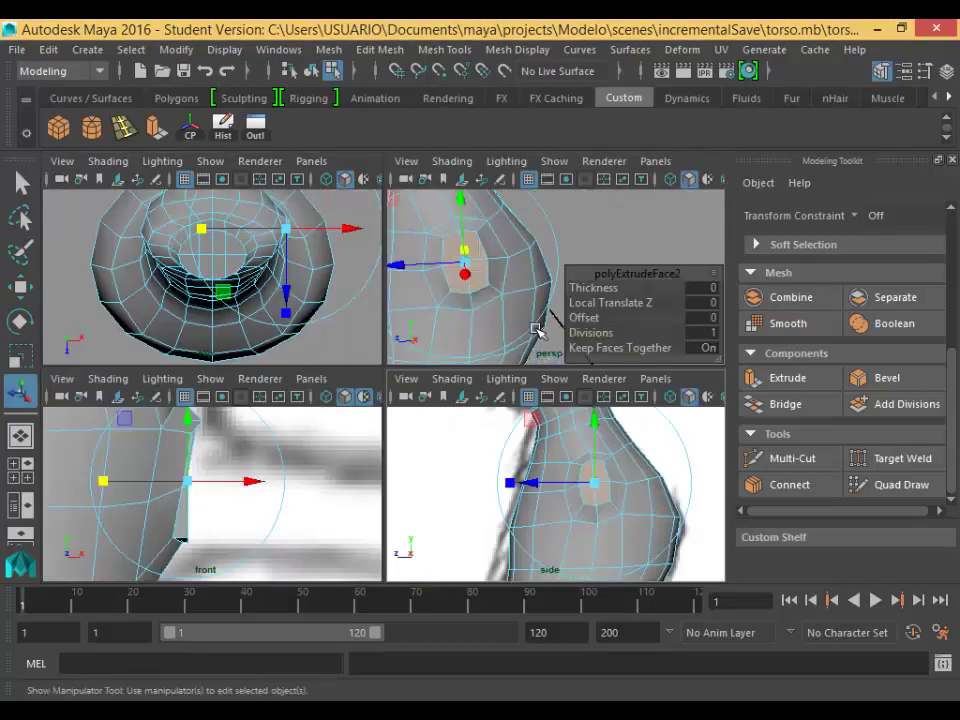
pyautogui.press('space')
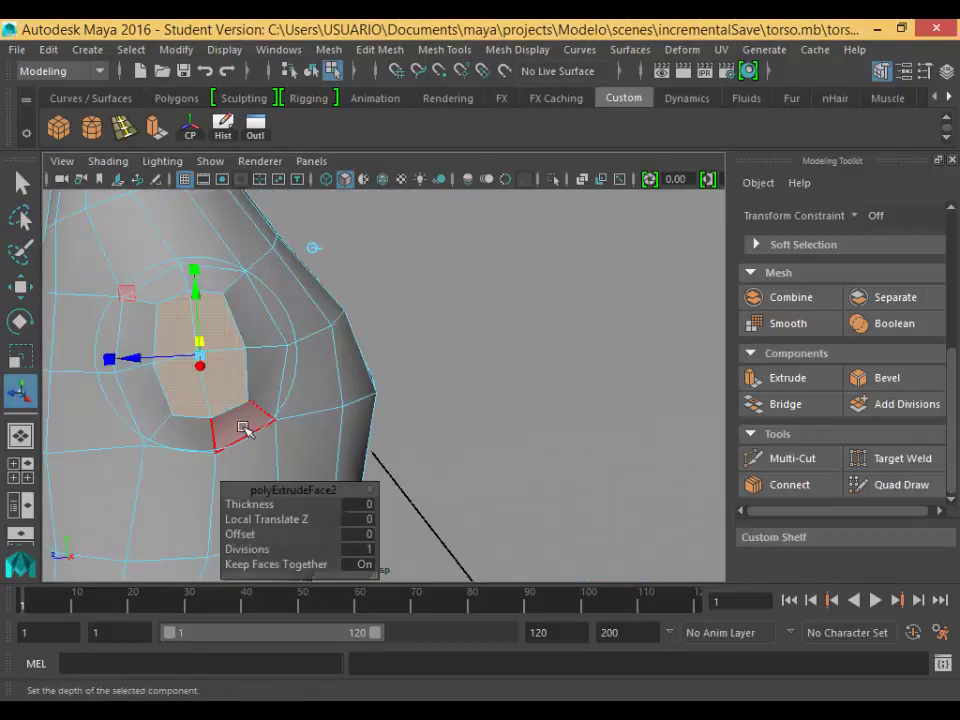
pyautogui.keyDown('alt'); pyautogui.moveTo(242, 429); pyautogui.dragTo(365, 330); pyautogui.keyUp('alt')
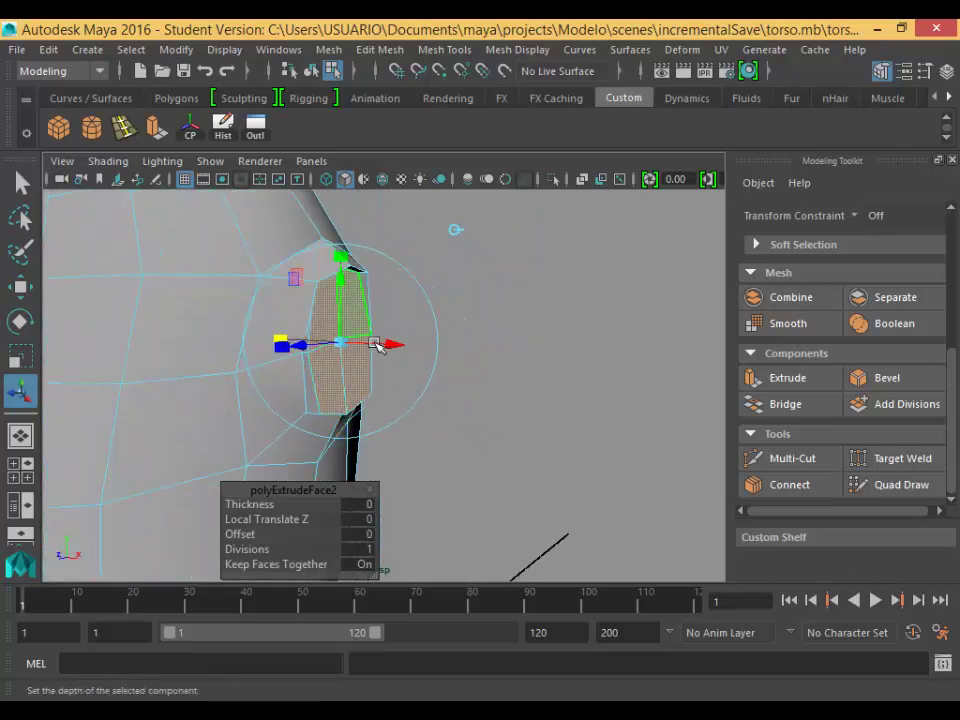
pyautogui.press('space')
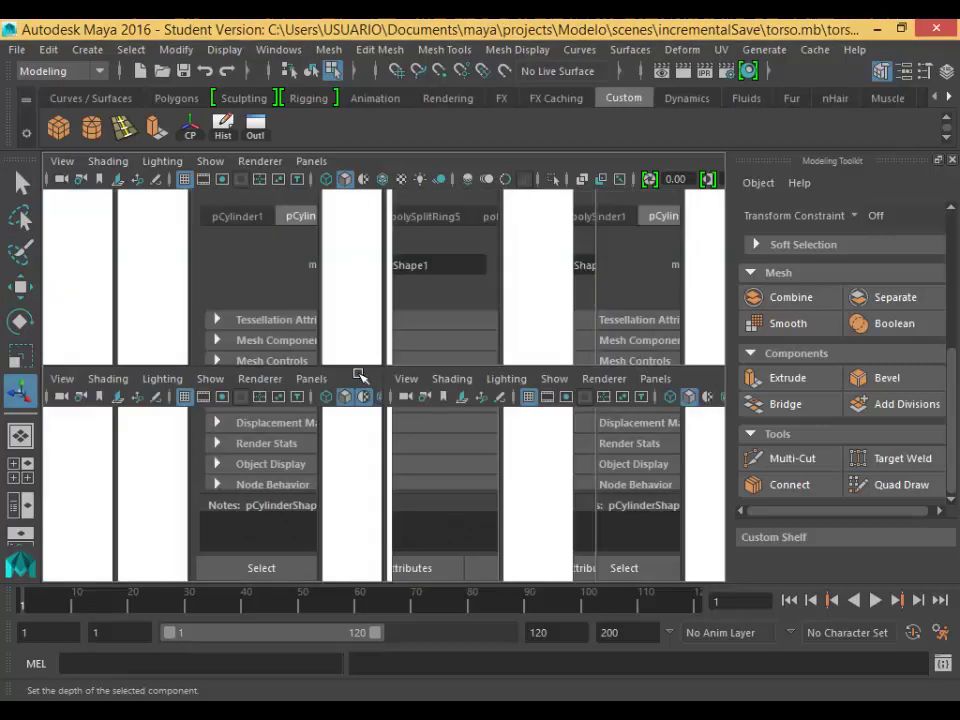
# Extrude the arm faces along world X to the start of the drawn elbow and scale the end up about 1.37 times.
pyautogui.click(790, 380)
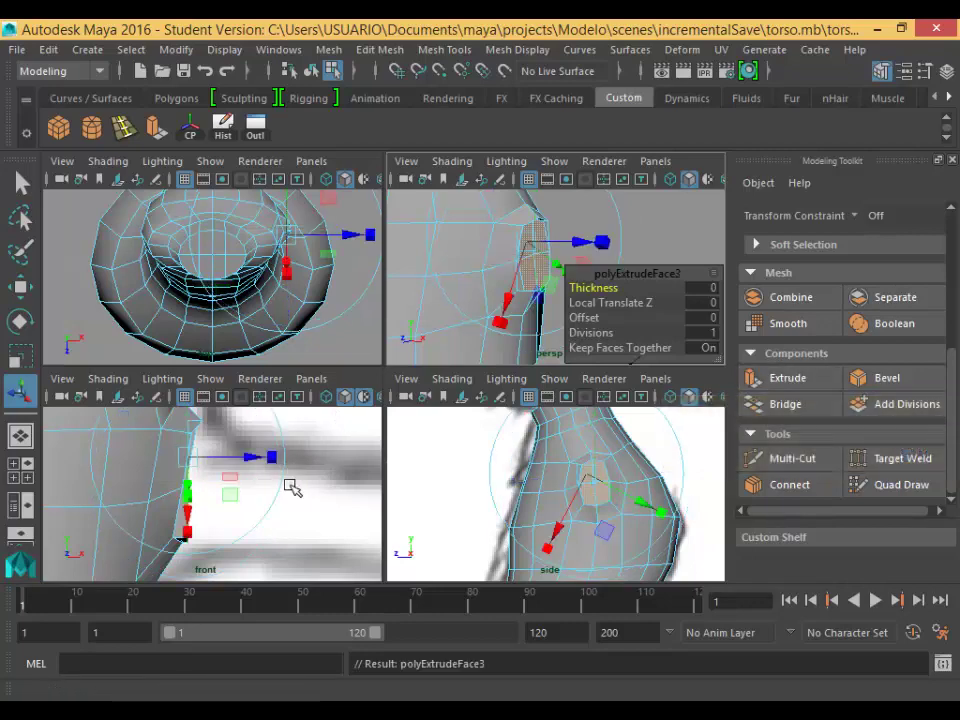
pyautogui.scroll(-8, 294, 491)
pyautogui.scroll(4, 299, 490)
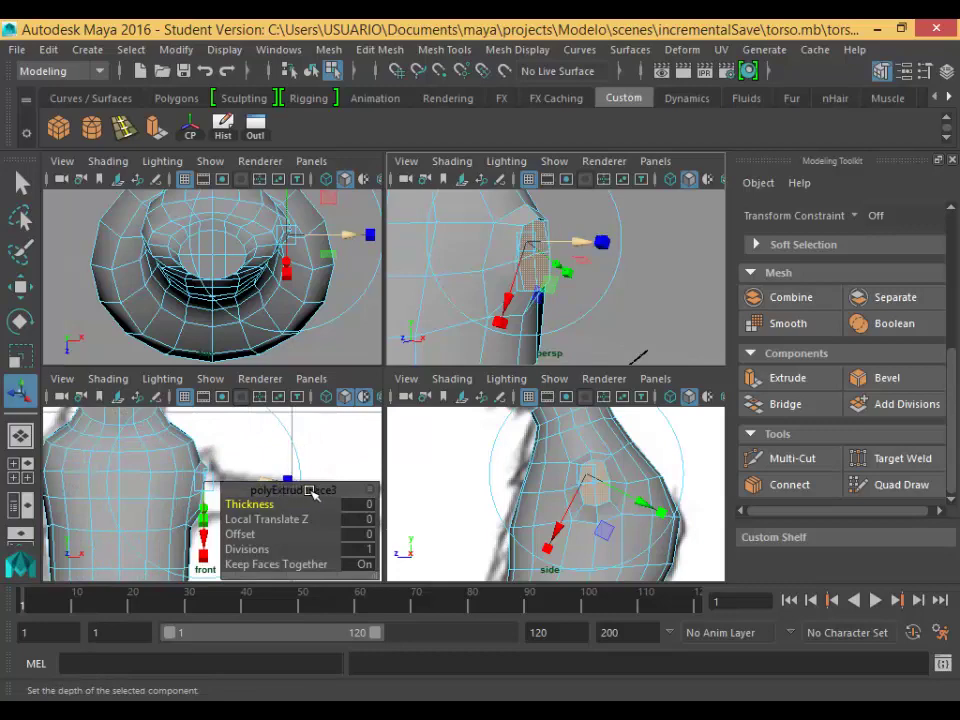
pyautogui.scroll(-4, 297, 484)
pyautogui.press('space')
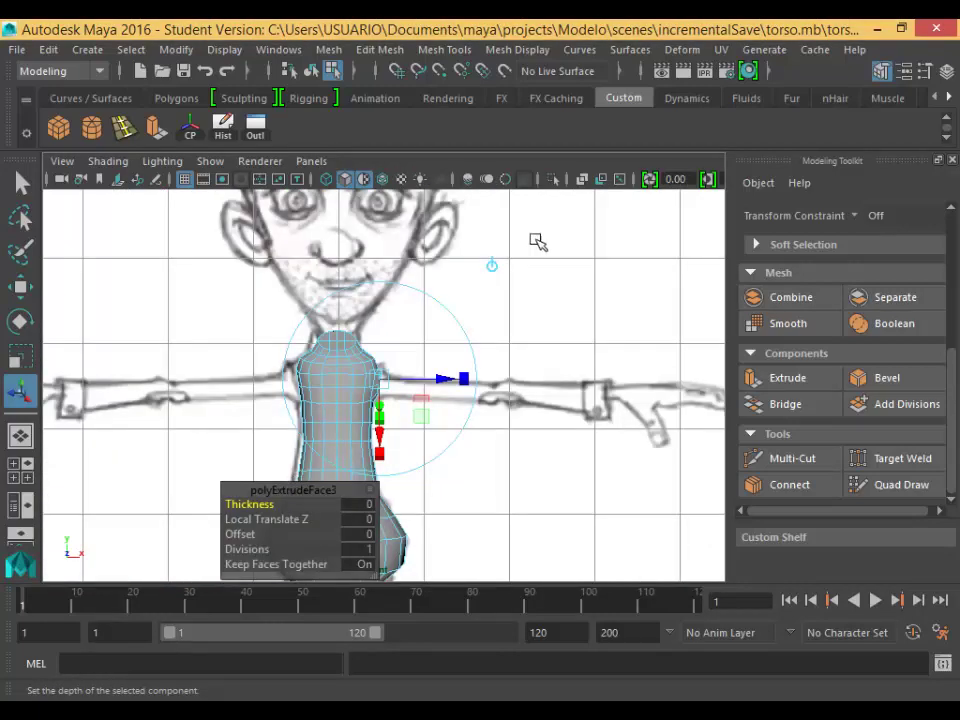
pyautogui.click(491, 266)
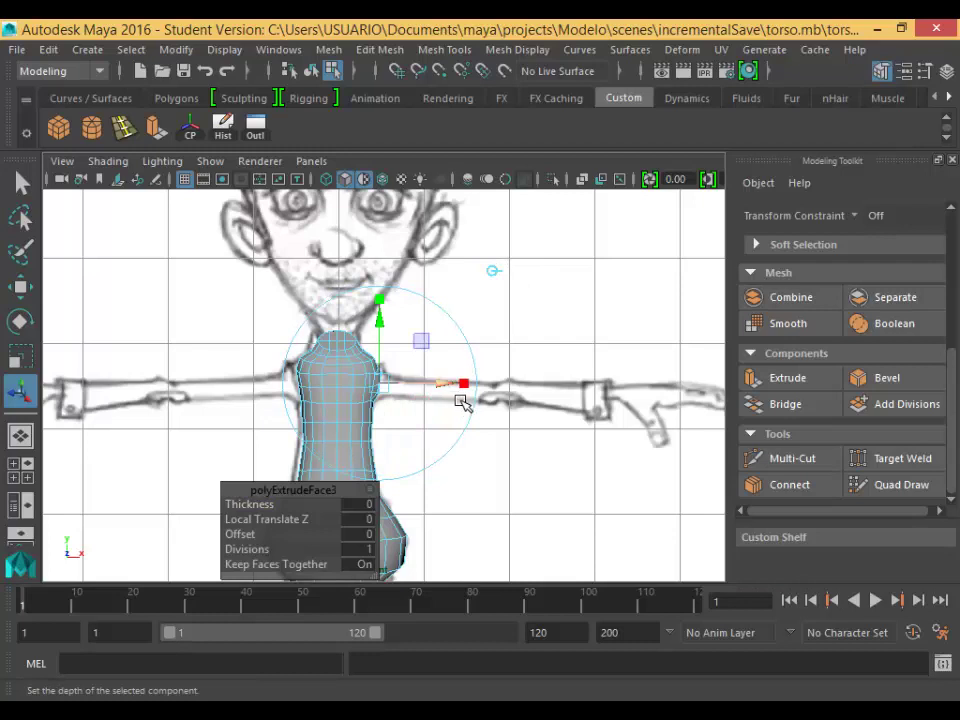
pyautogui.moveTo(460, 386); pyautogui.dragTo(553, 411)
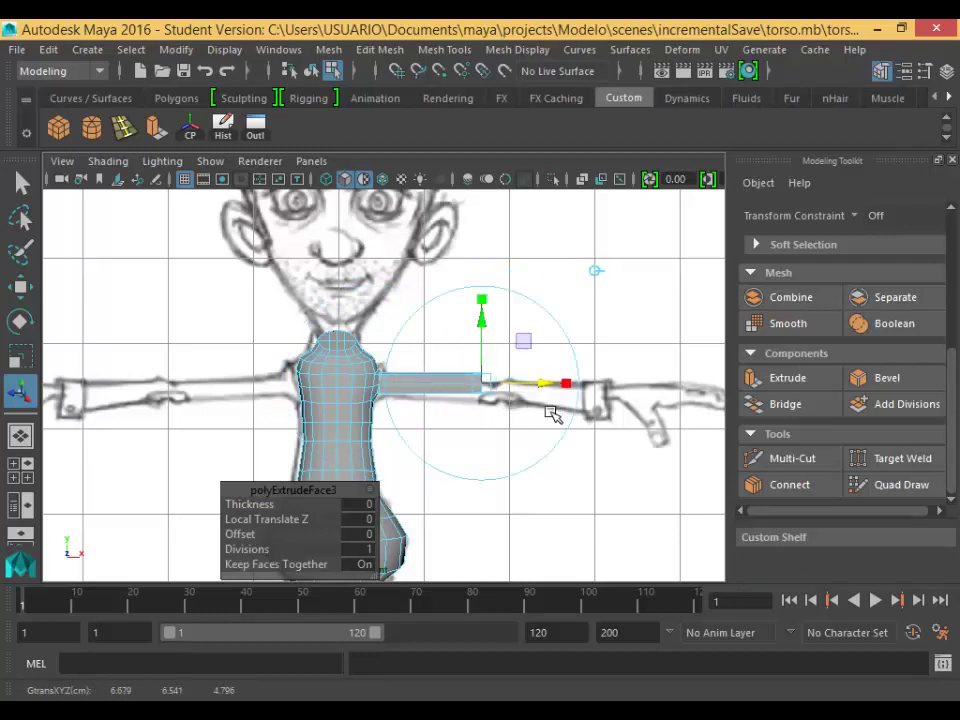
pyautogui.click(483, 302)
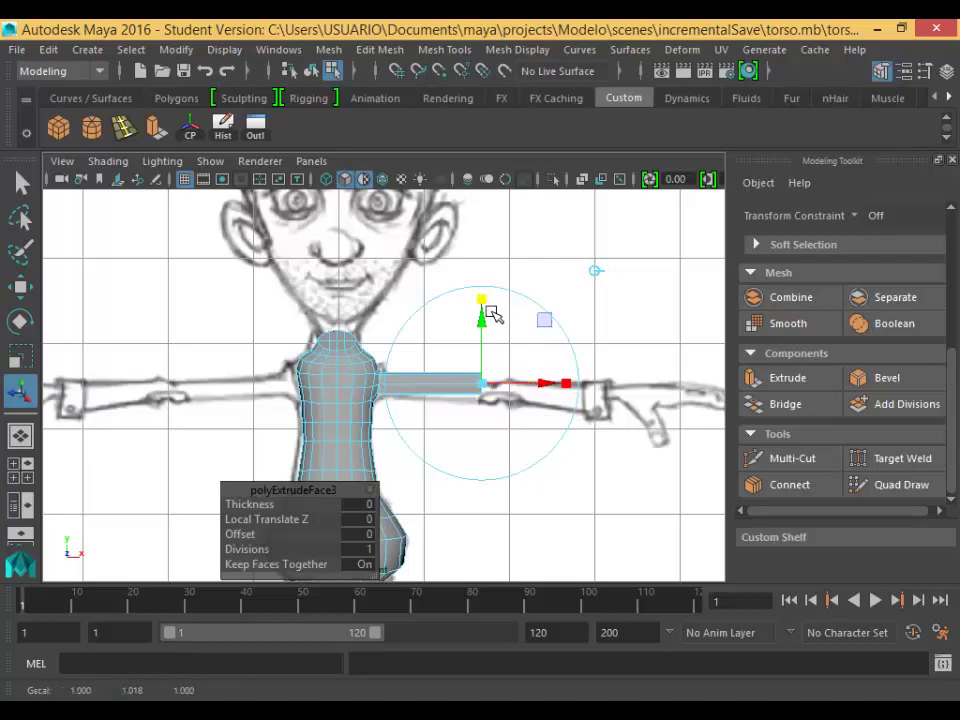
pyautogui.moveTo(485, 387); pyautogui.dragTo(520, 432)
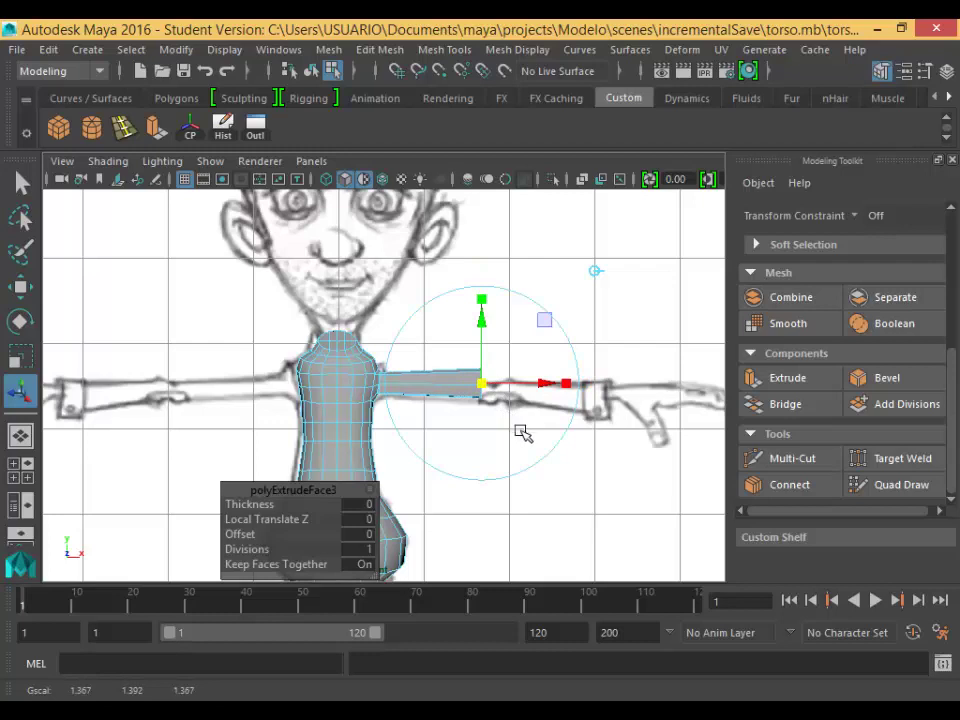
# Extrude a short elbow segment along world X in the front view and scale its end down slightly.
pyautogui.click(795, 390)
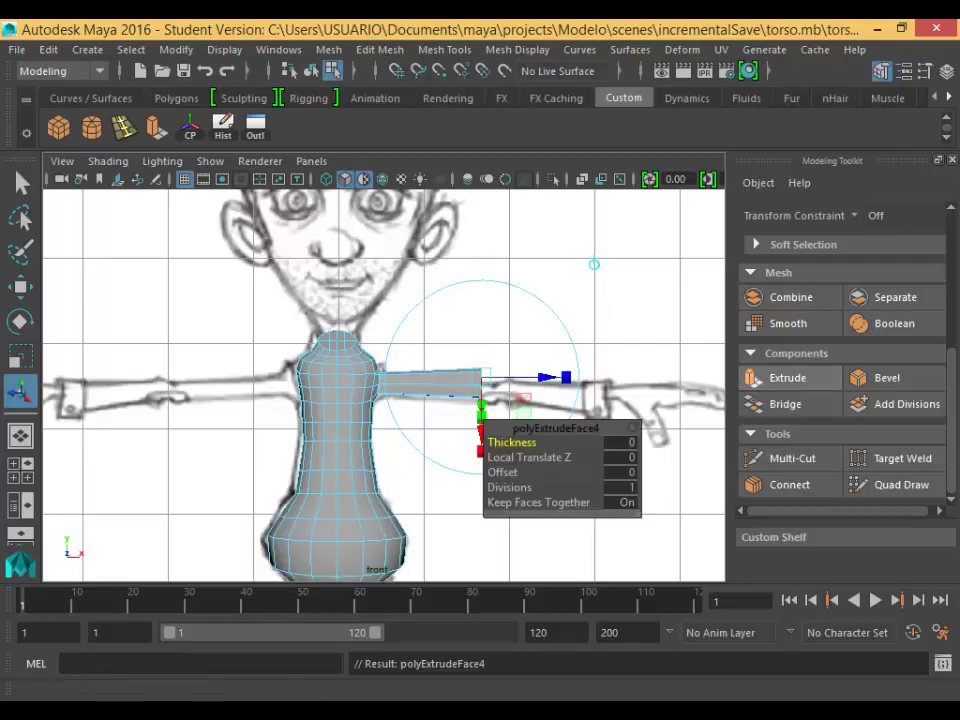
pyautogui.click(597, 269)
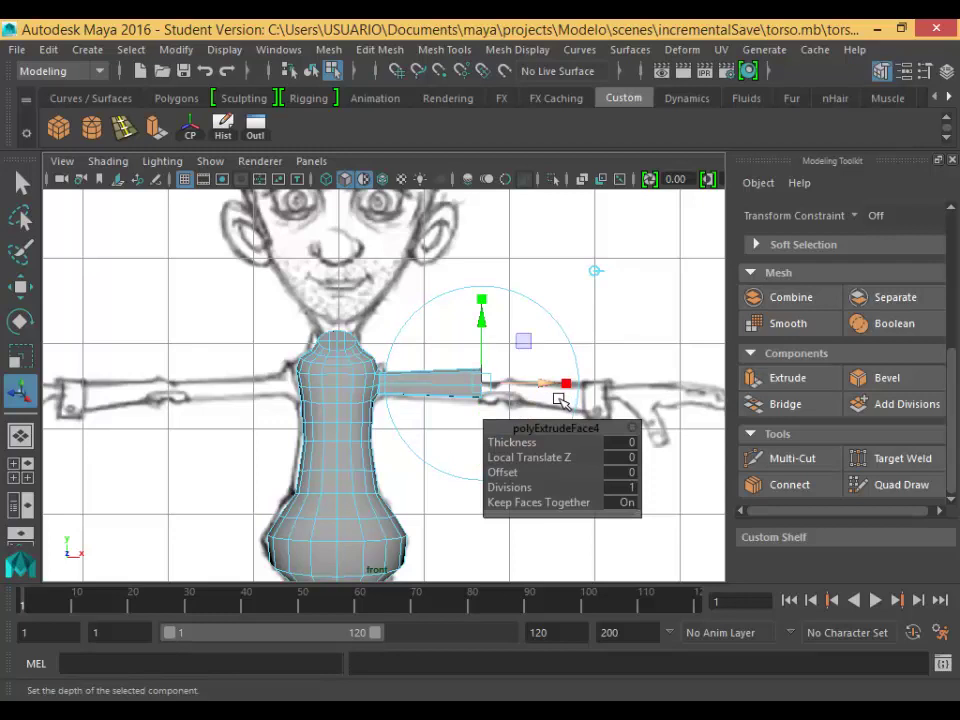
pyautogui.moveTo(561, 400); pyautogui.dragTo(604, 399)
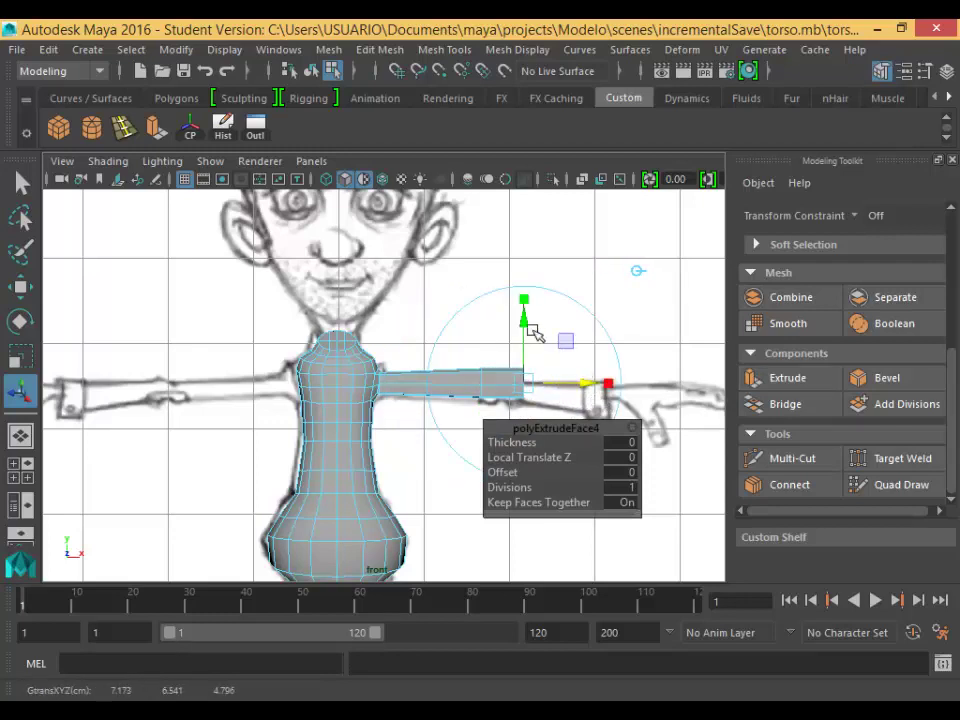
pyautogui.click(524, 299)
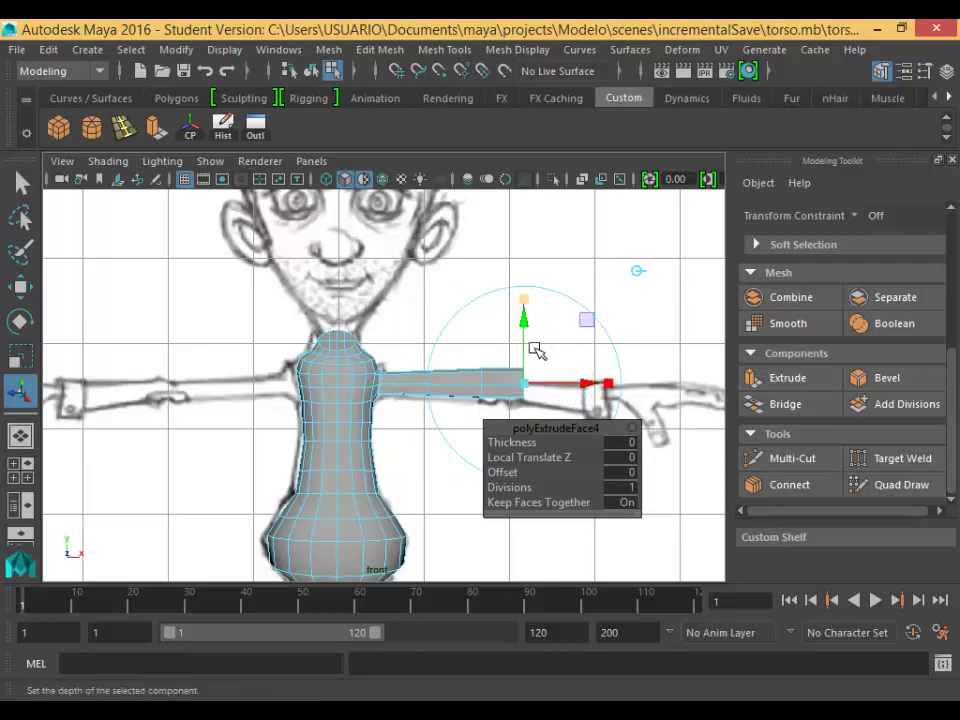
pyautogui.moveTo(531, 396)
pyautogui.mouseDown()
pyautogui.moveTo(536, 402)
pyautogui.moveTo(520, 359)
pyautogui.moveTo(524, 383)
pyautogui.mouseUp()
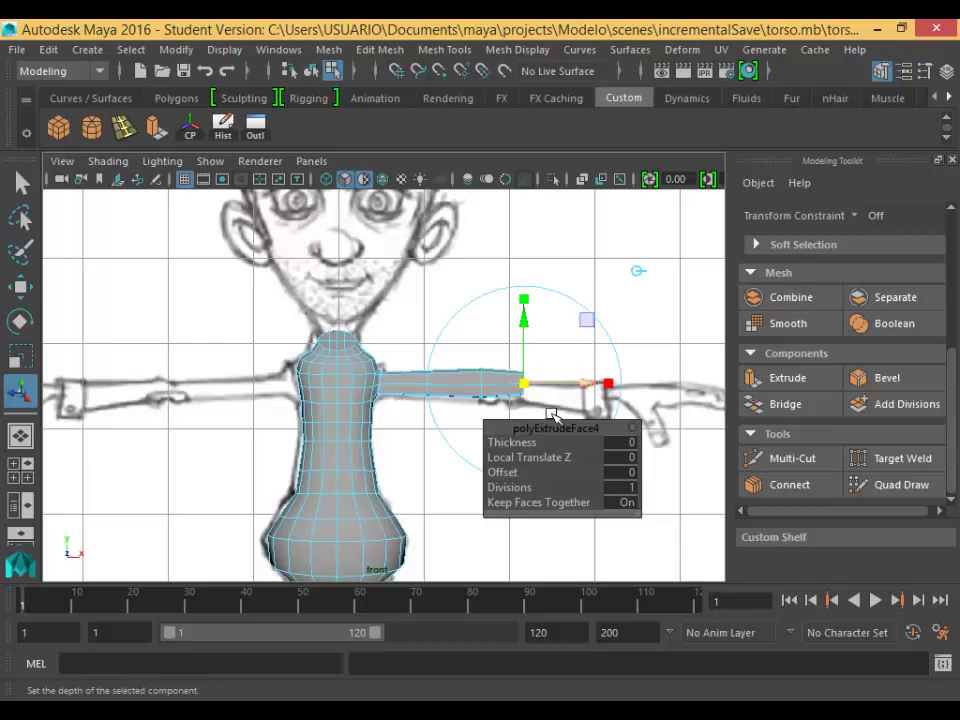
# Extrude the forearm from the elbow along world X to the outer edge of the drawn cuff.
pyautogui.click(787, 378)
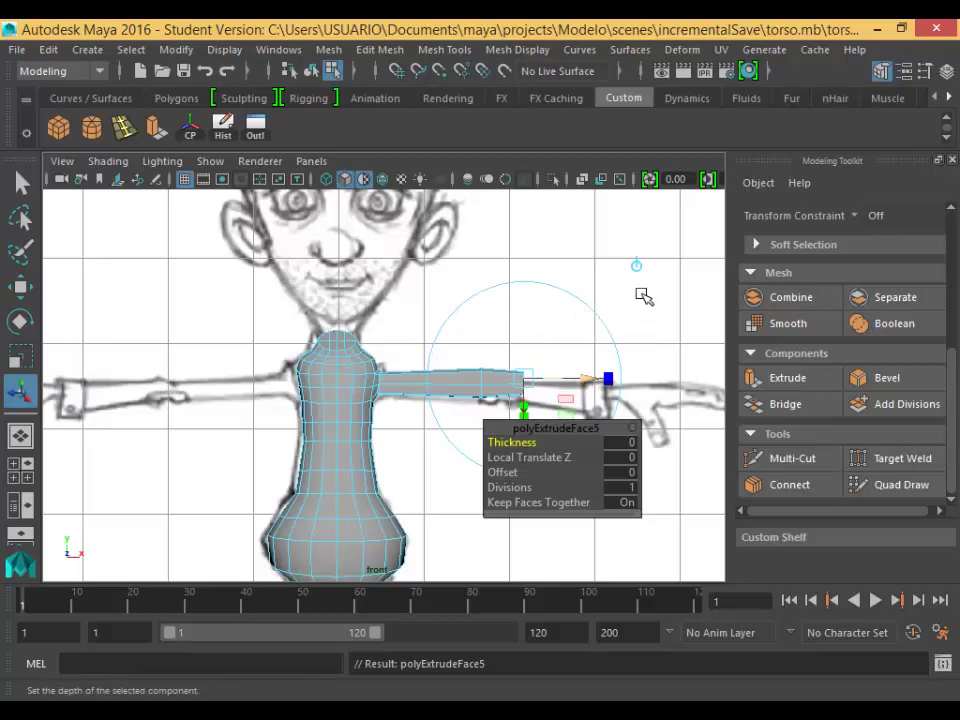
pyautogui.click(636, 266)
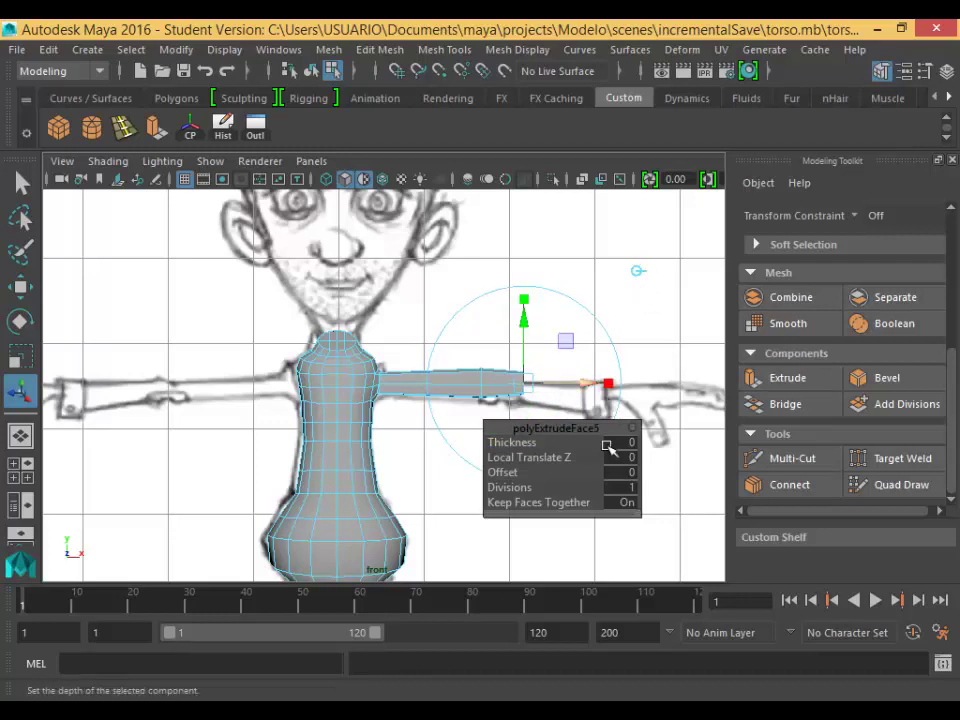
pyautogui.moveTo(609, 475); pyautogui.dragTo(607, 534, button='middle')
pyautogui.moveTo(603, 400); pyautogui.dragTo(685, 400)
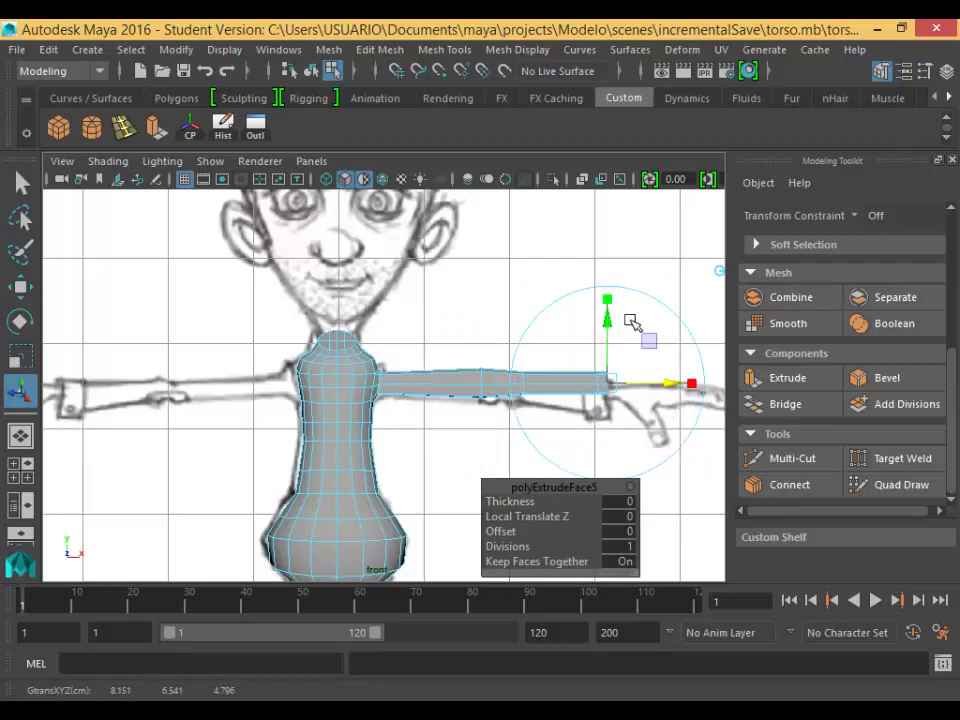
# Scale the forearm's end up to about 1.87 times and lower it to match the drawn cuff.
pyautogui.moveTo(609, 301); pyautogui.dragTo(610, 304)
pyautogui.moveTo(609, 382); pyautogui.dragTo(660, 471)
pyautogui.moveTo(619, 329)
pyautogui.mouseDown()
pyautogui.moveTo(619, 346)
pyautogui.moveTo(626, 337)
pyautogui.mouseUp()
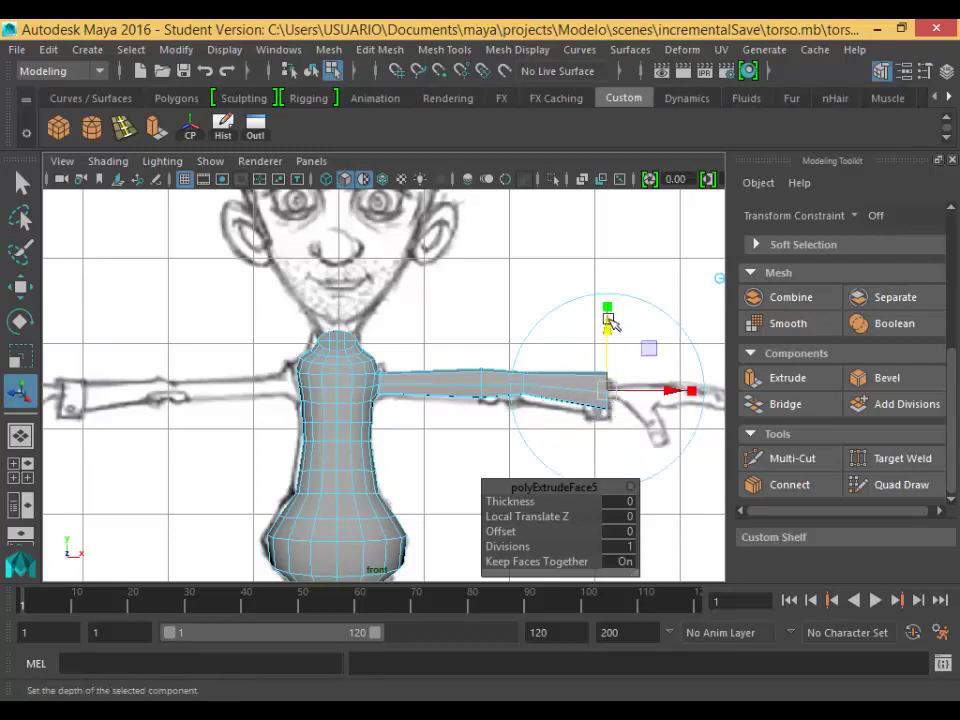
pyautogui.click(613, 317)
pyautogui.click(610, 391)
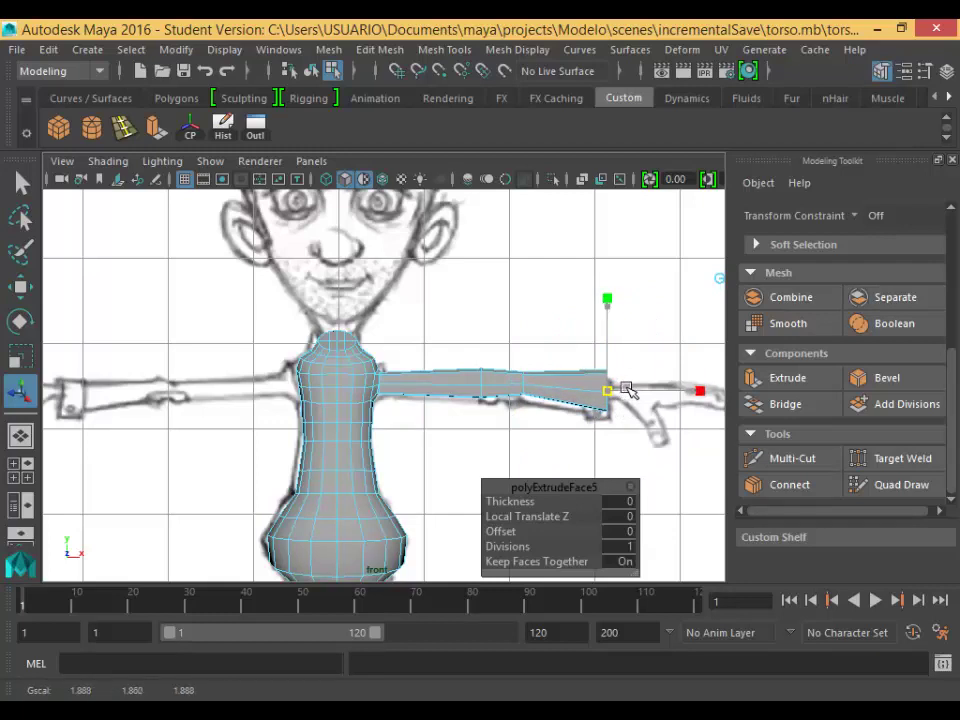
pyautogui.moveTo(618, 337); pyautogui.dragTo(621, 343)
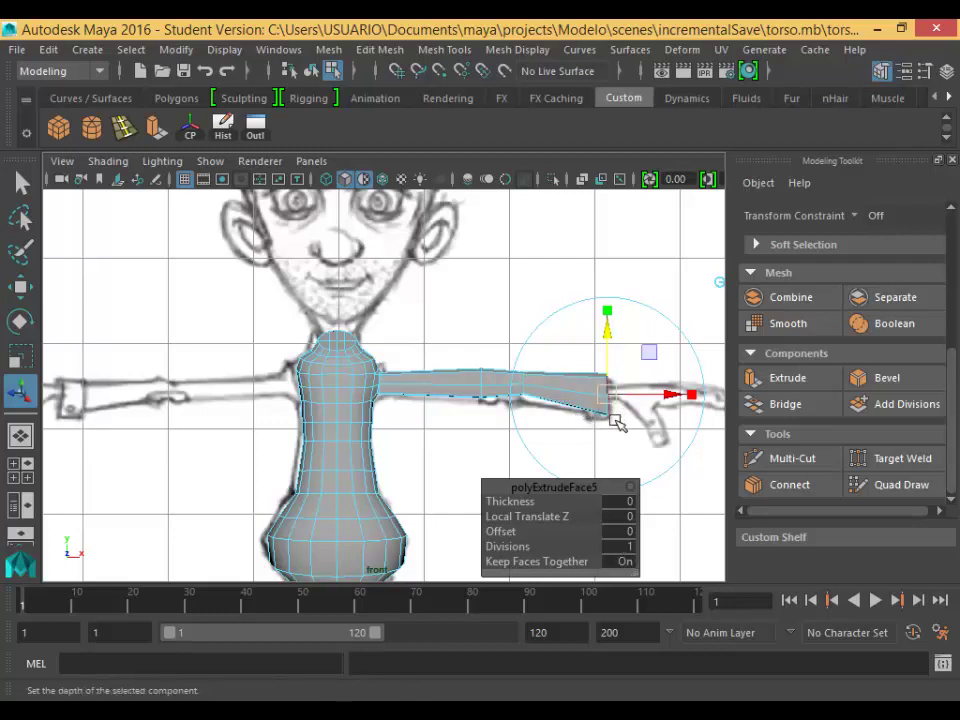
# Set the forearm extrusion's divisions to 3.
pyautogui.click(632, 550)
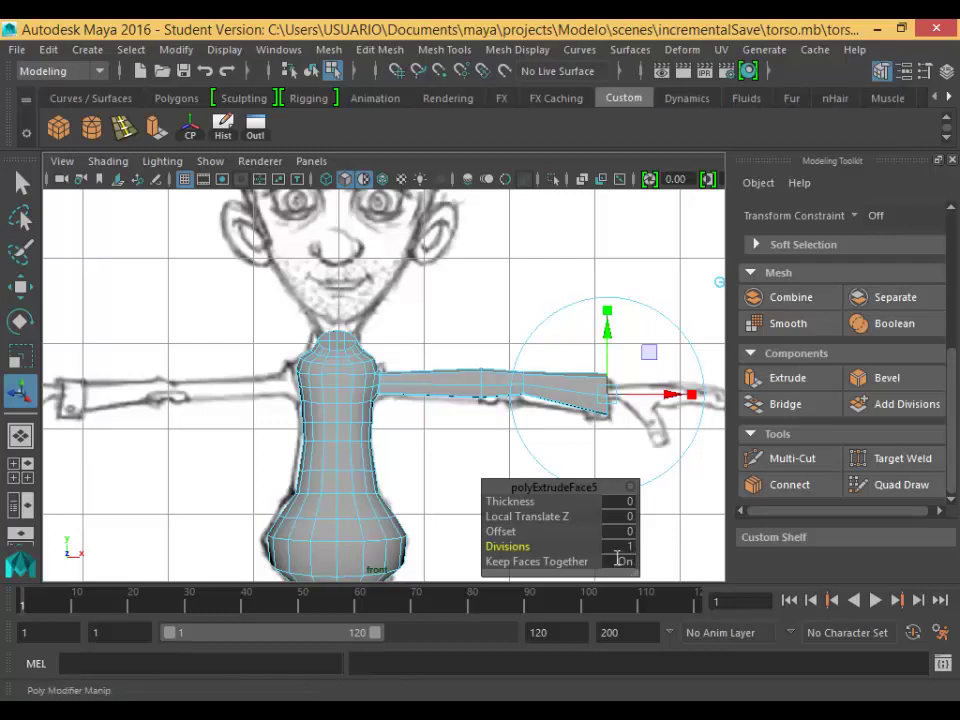
pyautogui.click(627, 550)
pyautogui.write('3')
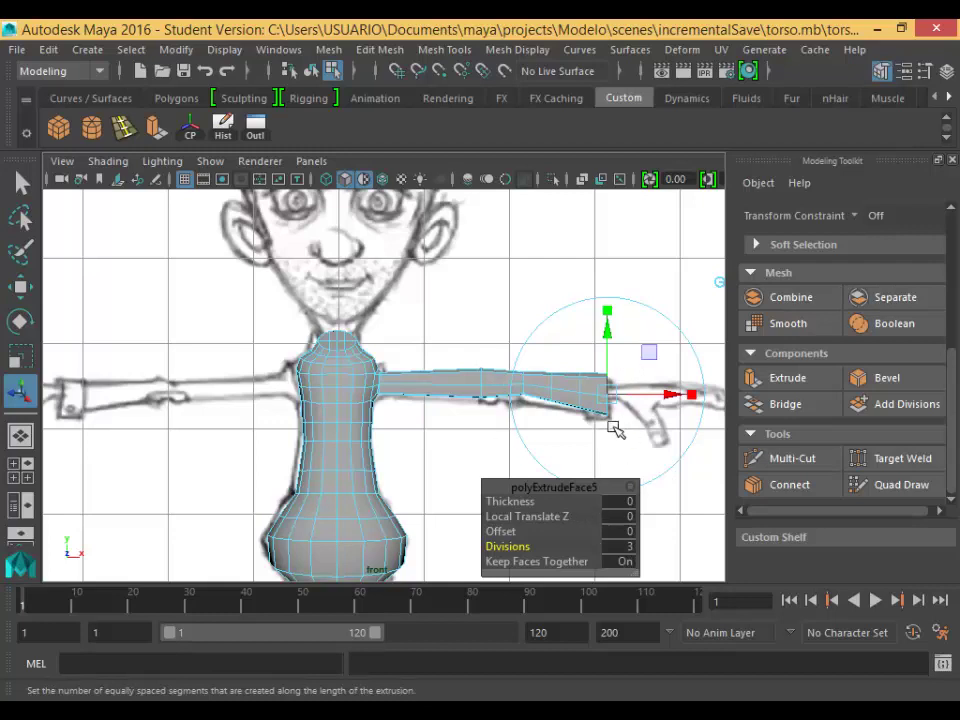
# Move the edge loop nearest the arm's end outward along X to the inner edge of the drawn cuff in the front view.
pyautogui.click(326, 178)
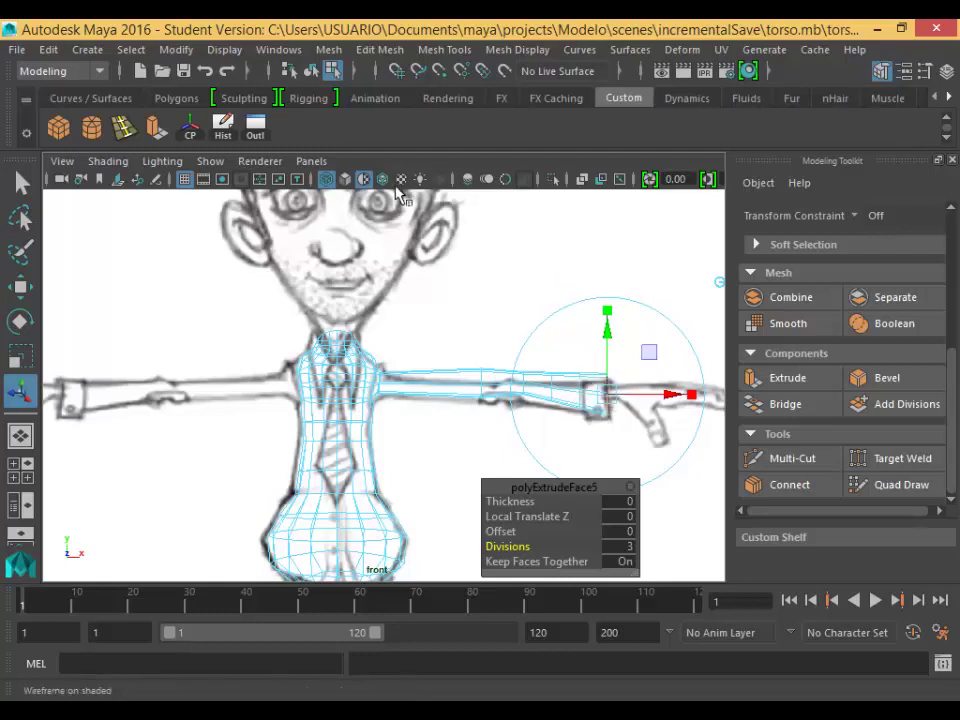
pyautogui.click(345, 179)
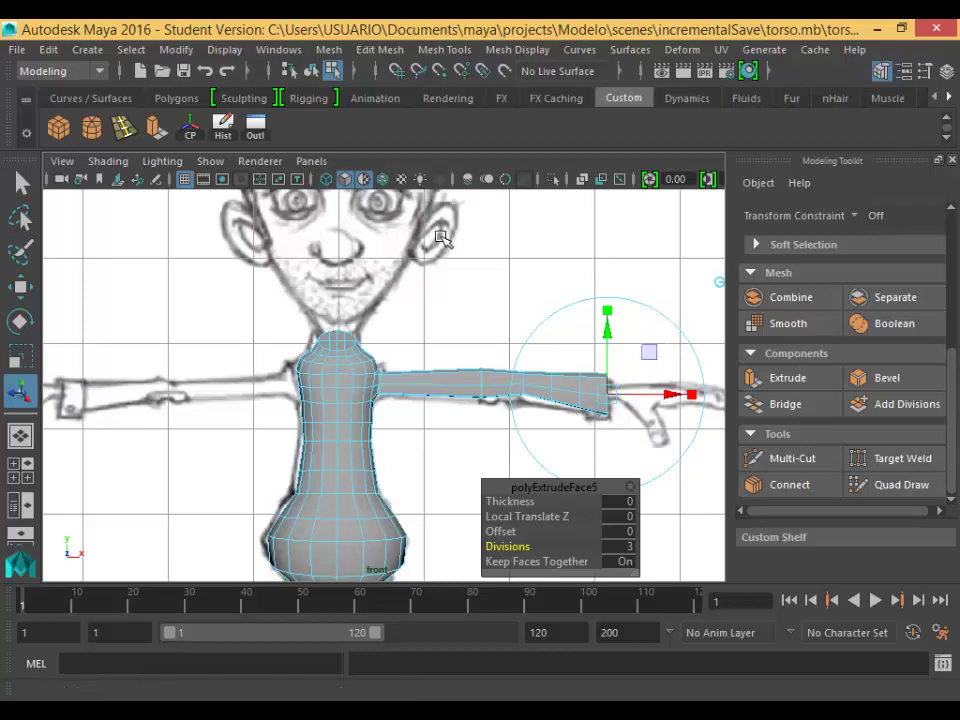
pyautogui.press('q')
pyautogui.rightClick(580, 392)
pyautogui.moveTo(590, 395); pyautogui.dragTo(575, 172, button='right')
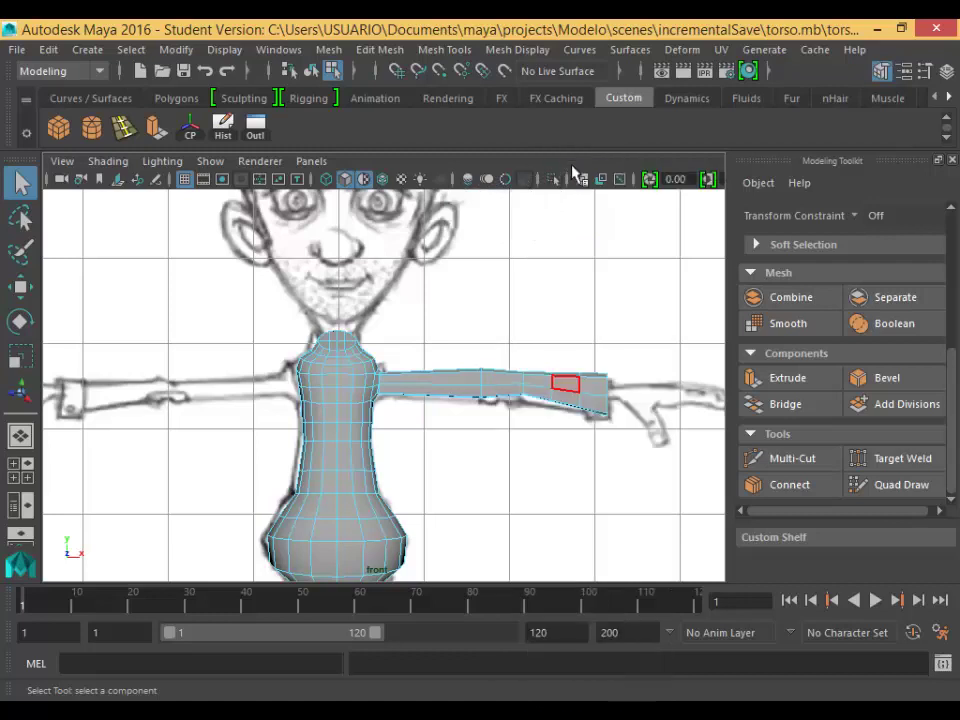
pyautogui.click(597, 410)
pyautogui.press('w')
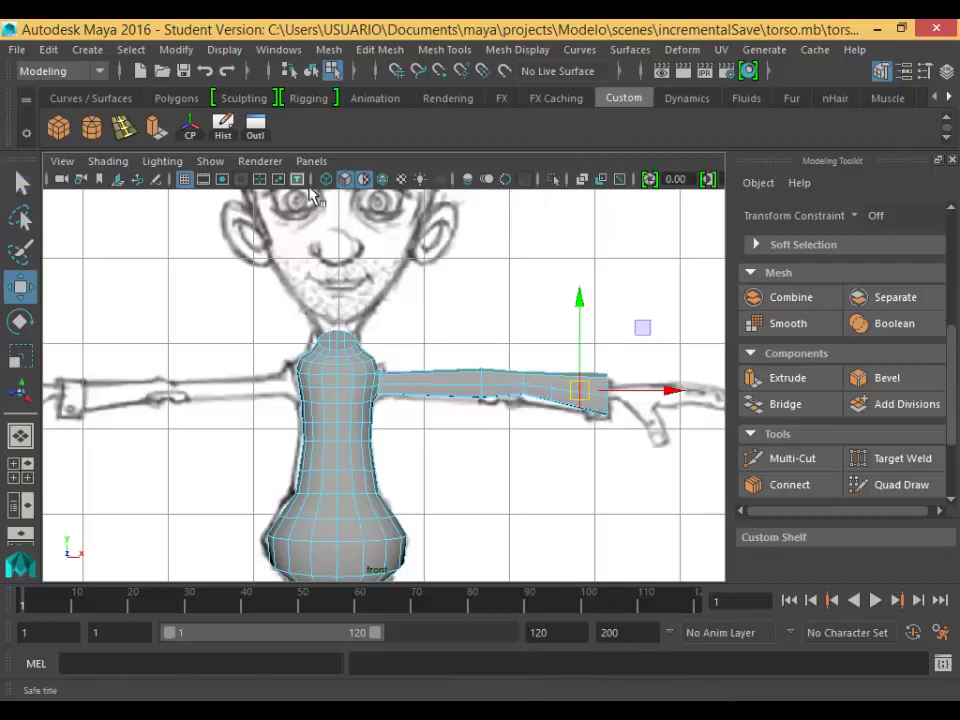
pyautogui.click(334, 184)
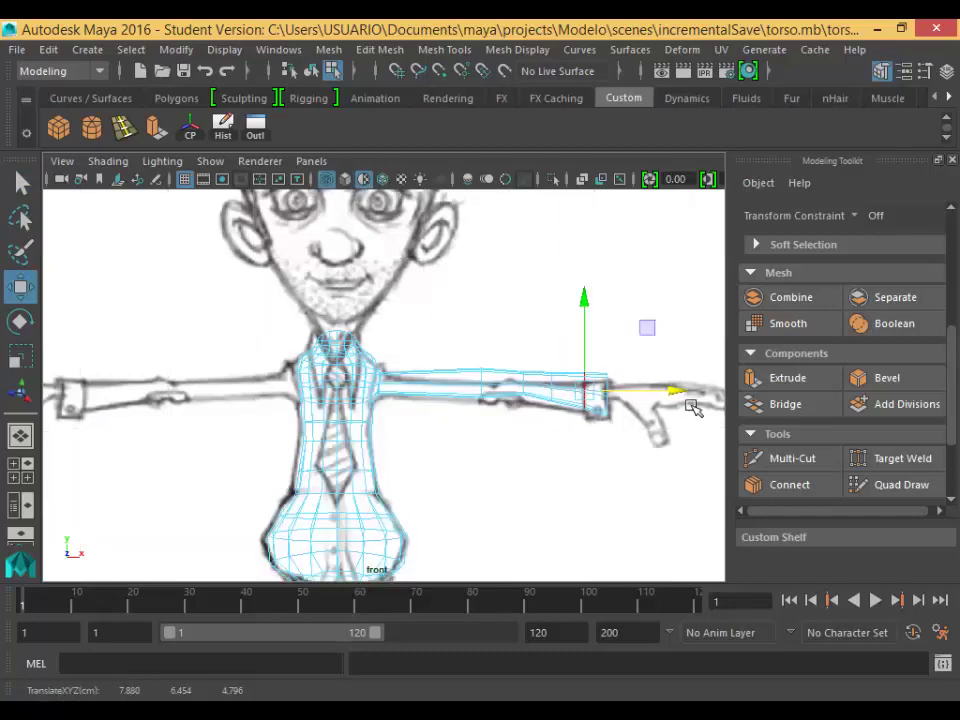
# Delete the four faces capping the end of the arm in the perspective view to leave the cuff open.
pyautogui.press('space')
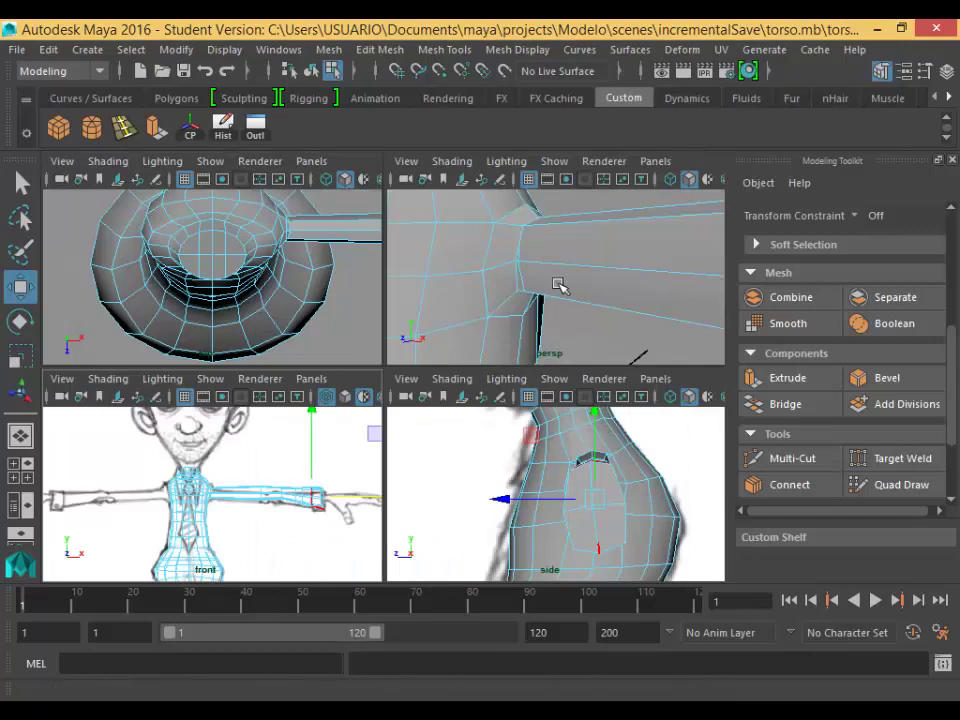
pyautogui.press('space')
pyautogui.scroll(-5, 506, 349)
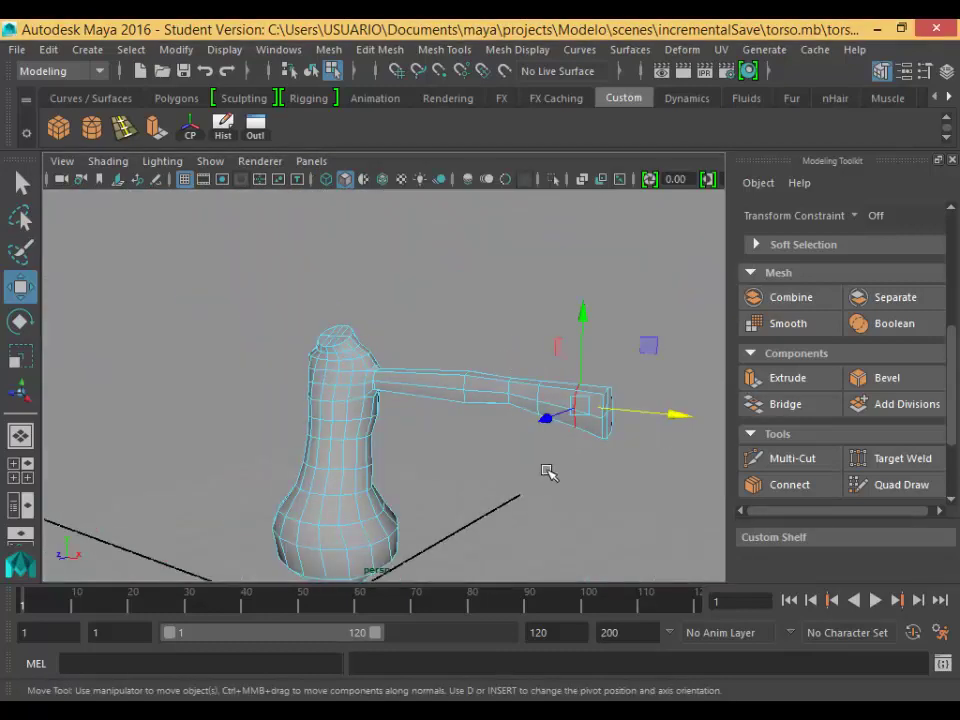
pyautogui.moveTo(540, 452)
pyautogui.keyDown('alt'); pyautogui.mouseDown()
pyautogui.moveTo(471, 454)
pyautogui.moveTo(530, 466)
pyautogui.mouseUp(); pyautogui.keyUp('alt')
pyautogui.moveTo(513, 455); pyautogui.dragTo(501, 253, button='right')
pyautogui.click(468, 434)
pyautogui.press('q')
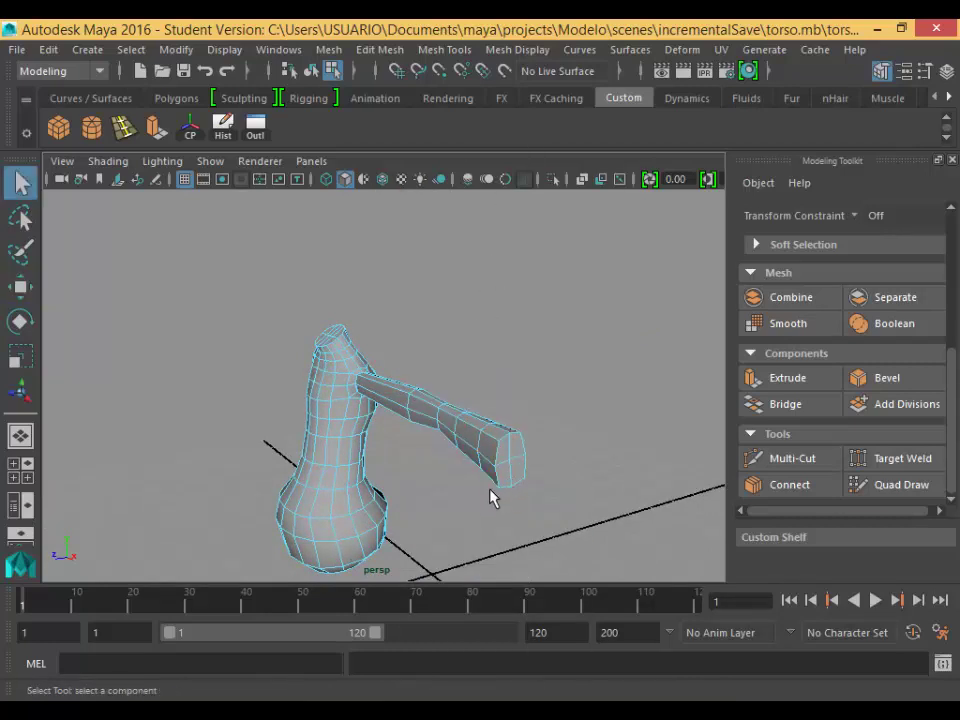
pyautogui.click(515, 455)
pyautogui.keyDown('shift'); pyautogui.click(527, 454); pyautogui.keyUp('shift')
pyautogui.keyDown('shift'); pyautogui.click(531, 477); pyautogui.keyUp('shift')
pyautogui.keyDown('shift'); pyautogui.click(515, 477); pyautogui.keyUp('shift')
pyautogui.press('Delete')
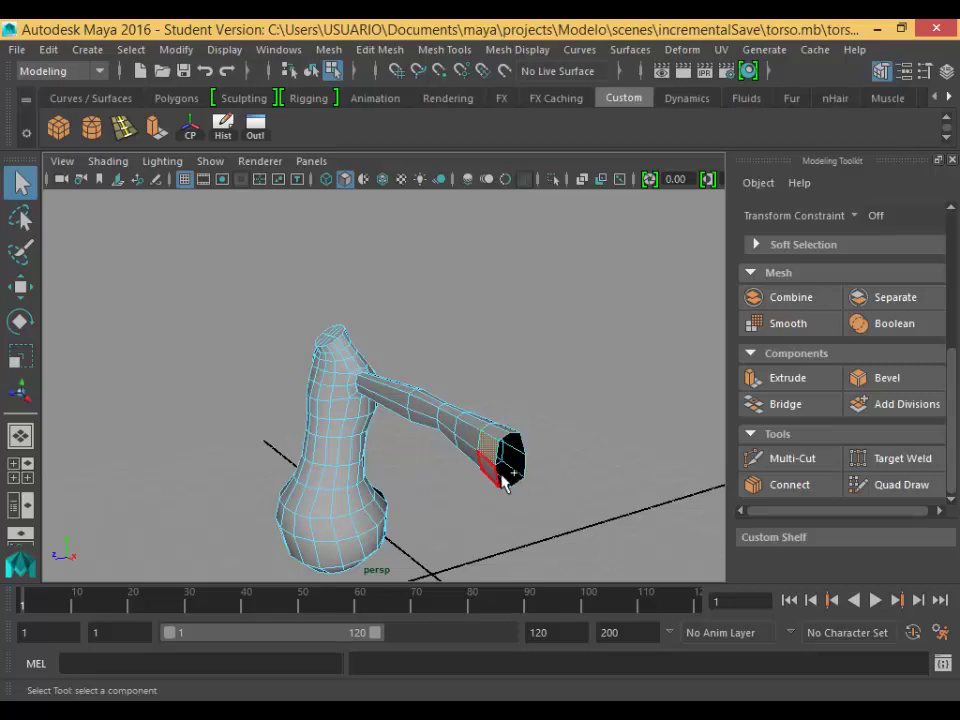
# Extrude the ring of faces around the arm's end and scale it up uniformly in world space to form a thick cuff.
pyautogui.keyDown('alt'); pyautogui.moveTo(531, 495); pyautogui.dragTo(461, 508); pyautogui.keyUp('alt')
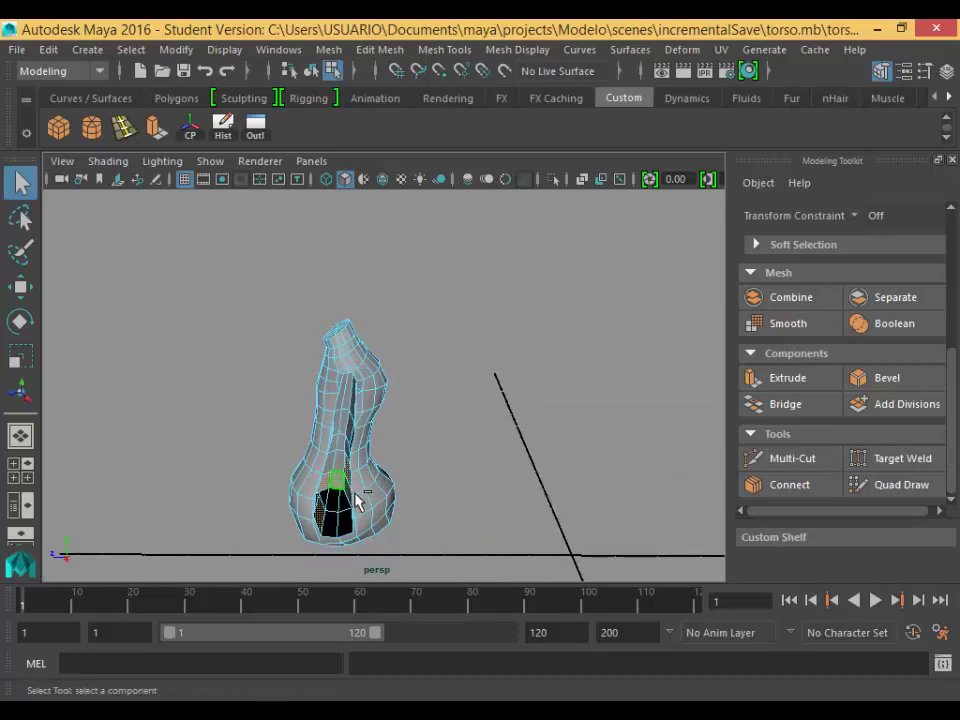
pyautogui.keyDown('alt'); pyautogui.moveTo(360, 490); pyautogui.dragTo(320, 471); pyautogui.keyUp('alt')
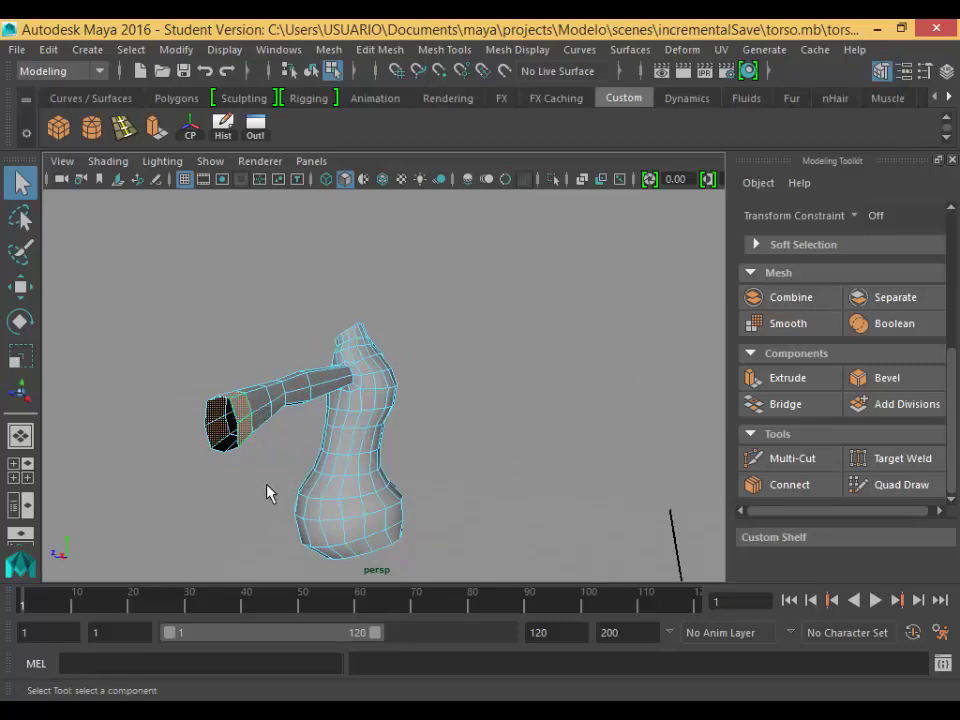
pyautogui.keyDown('alt'); pyautogui.moveTo(268, 492); pyautogui.dragTo(366, 414); pyautogui.keyUp('alt')
pyautogui.keyDown('alt'); pyautogui.moveTo(415, 306); pyautogui.dragTo(297, 463, button='middle'); pyautogui.keyUp('alt')
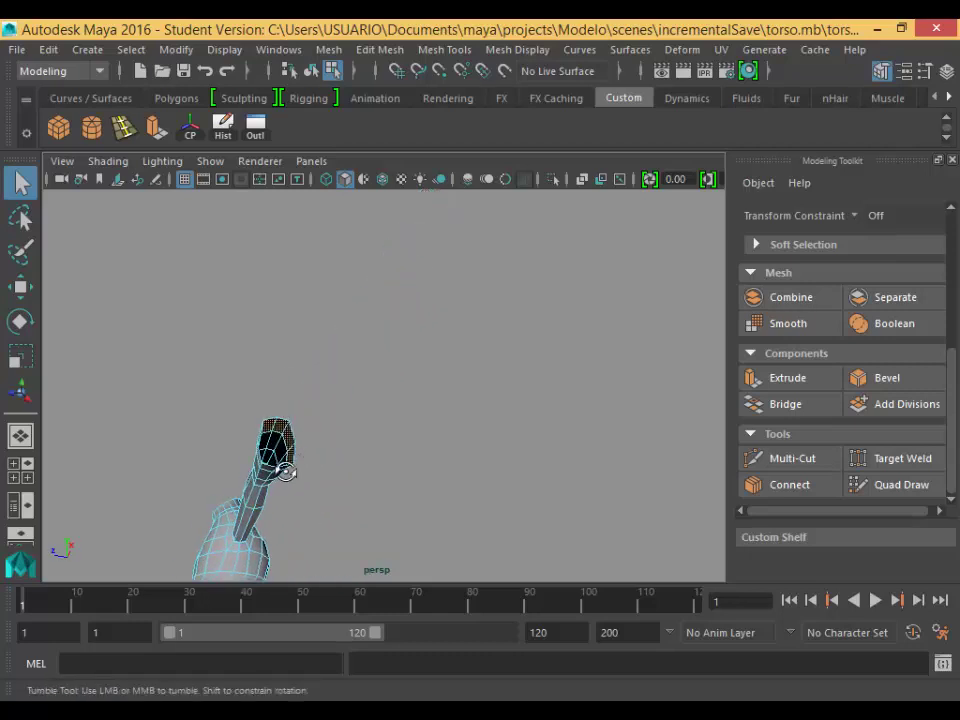
pyautogui.keyDown('alt'); pyautogui.moveTo(286, 468); pyautogui.dragTo(313, 435); pyautogui.keyUp('alt')
pyautogui.scroll(3, 313, 435)
pyautogui.scroll(5, 313, 443)
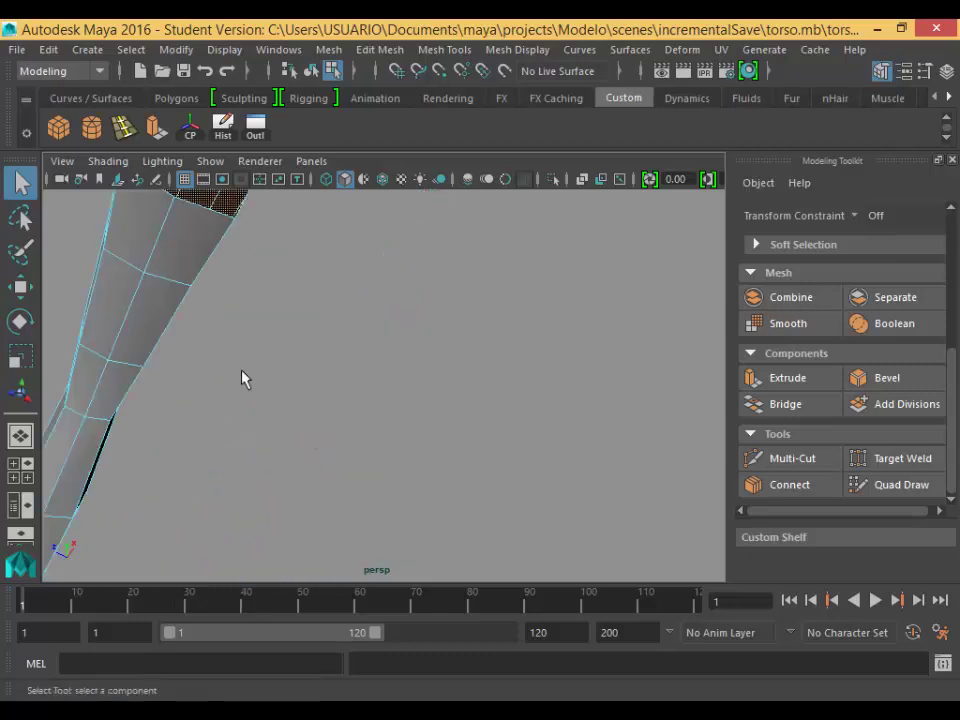
pyautogui.keyDown('shift'); pyautogui.click(200, 255); pyautogui.keyUp('shift')
pyautogui.keyDown('alt'); pyautogui.moveTo(255, 291); pyautogui.dragTo(296, 424); pyautogui.keyUp('alt')
pyautogui.keyDown('alt'); pyautogui.moveTo(297, 426); pyautogui.dragTo(334, 318, button='middle'); pyautogui.keyUp('alt')
pyautogui.keyDown('alt'); pyautogui.moveTo(368, 464); pyautogui.dragTo(274, 468, button='middle'); pyautogui.keyUp('alt')
pyautogui.click(772, 378)
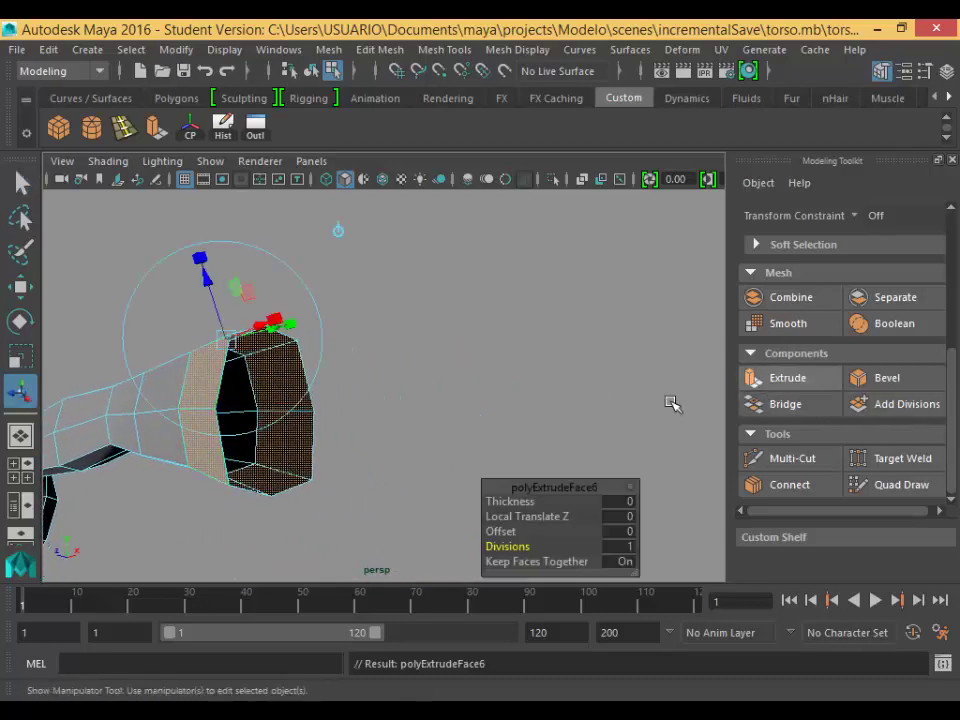
pyautogui.click(339, 231)
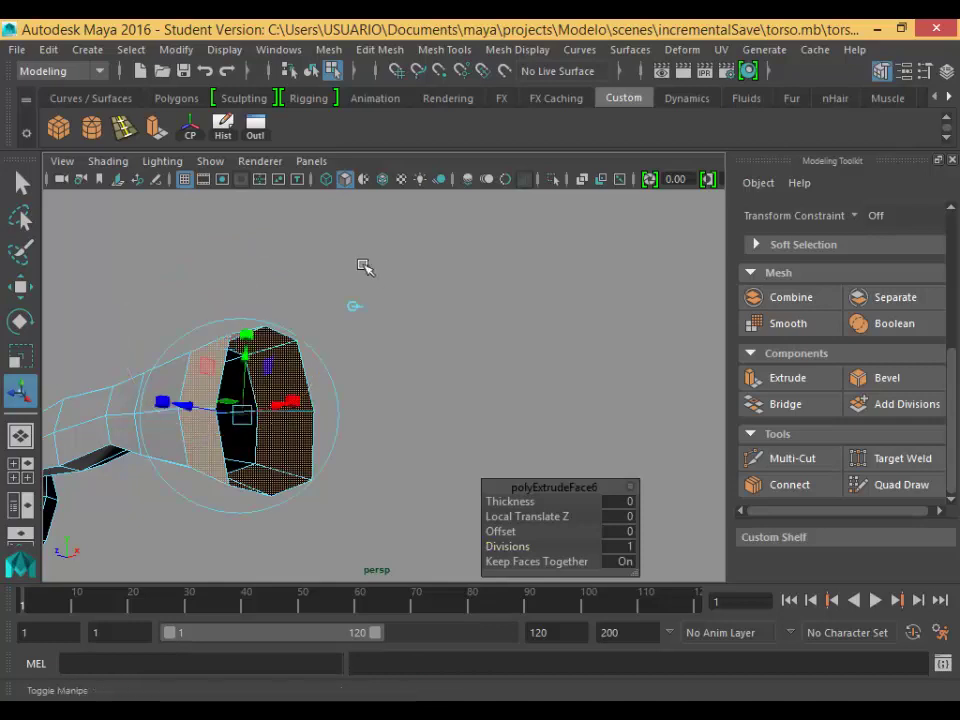
pyautogui.click(296, 404)
pyautogui.moveTo(246, 417); pyautogui.dragTo(272, 431)
# Set the cuff extrusion's divisions to 2 and deselect the cuff faces.
pyautogui.click(625, 547)
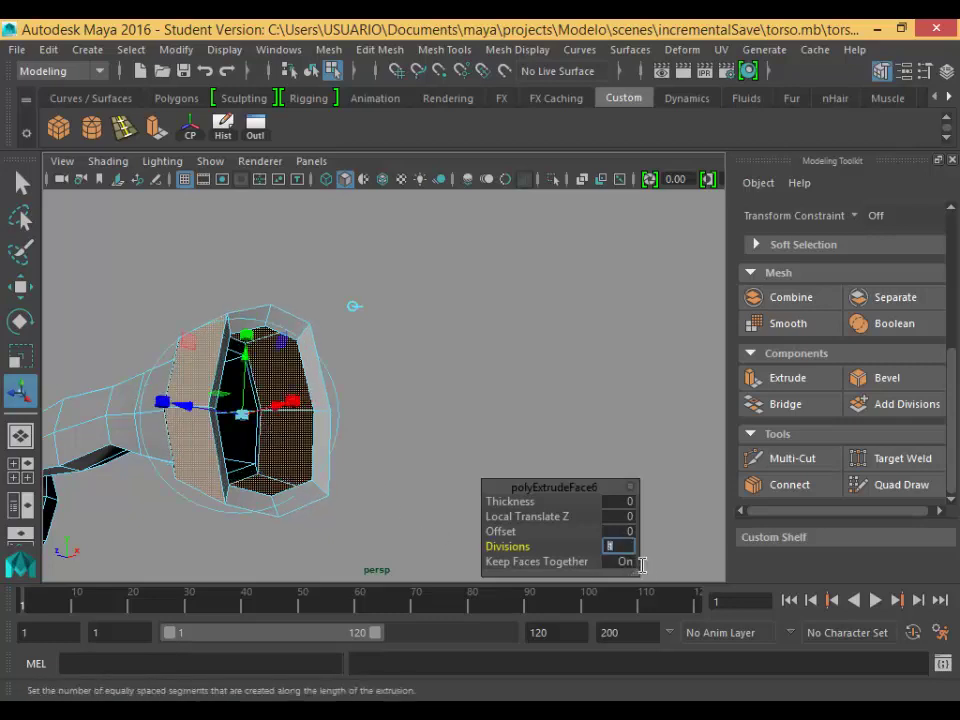
pyautogui.write('2')
pyautogui.press('Return')
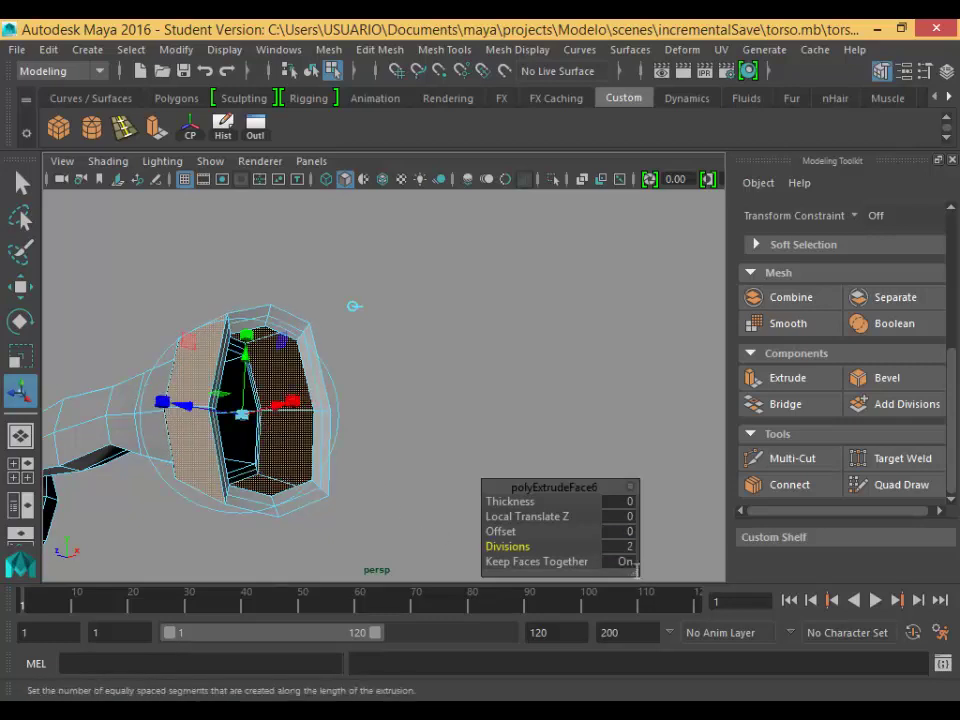
pyautogui.press('q')
pyautogui.click(415, 436)
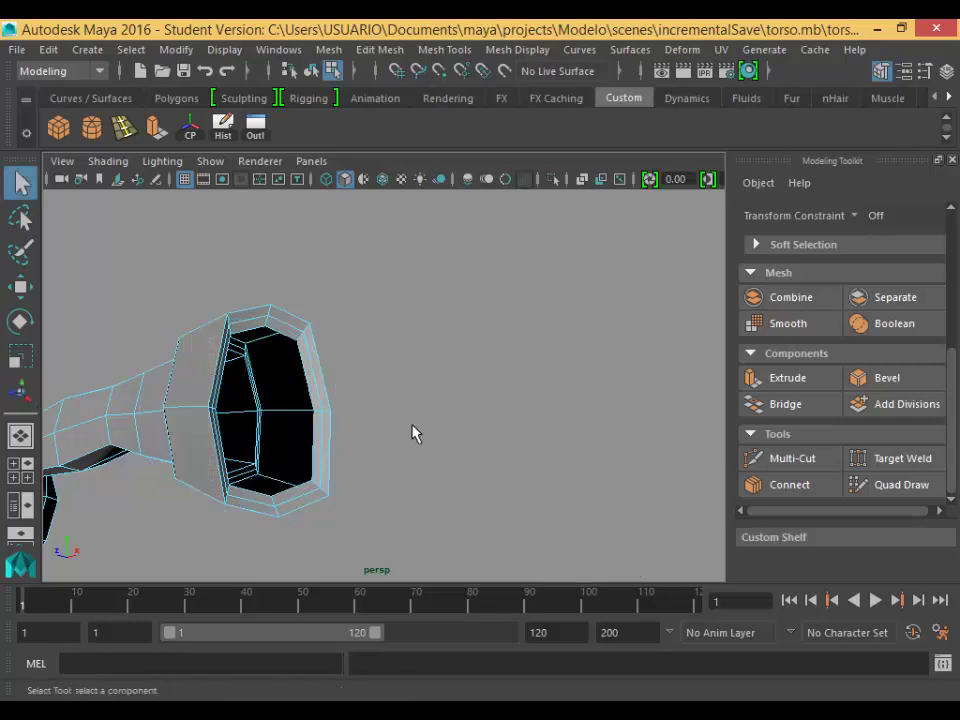
# Turn on the display of image planes in the front view to bring back the character drawing.
pyautogui.keyDown('alt'); pyautogui.moveTo(231, 484); pyautogui.dragTo(184, 489); pyautogui.keyUp('alt')
pyautogui.scroll(-4, 280, 491)
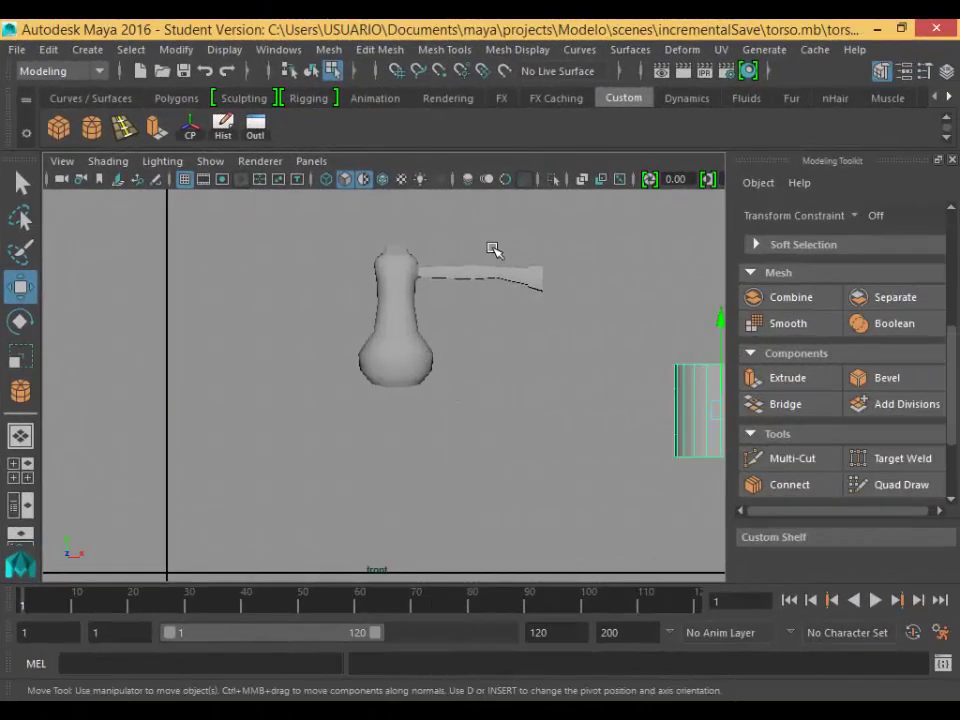
pyautogui.scroll(2, 405, 292)
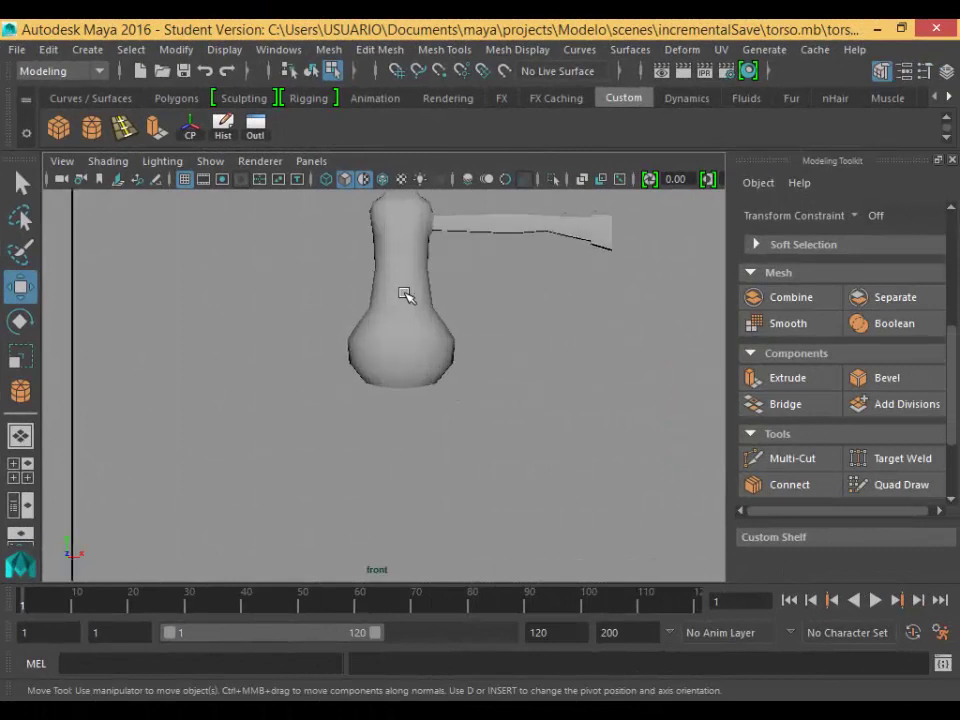
pyautogui.keyDown('alt'); pyautogui.moveTo(402, 283); pyautogui.dragTo(408, 389, button='middle'); pyautogui.keyUp('alt')
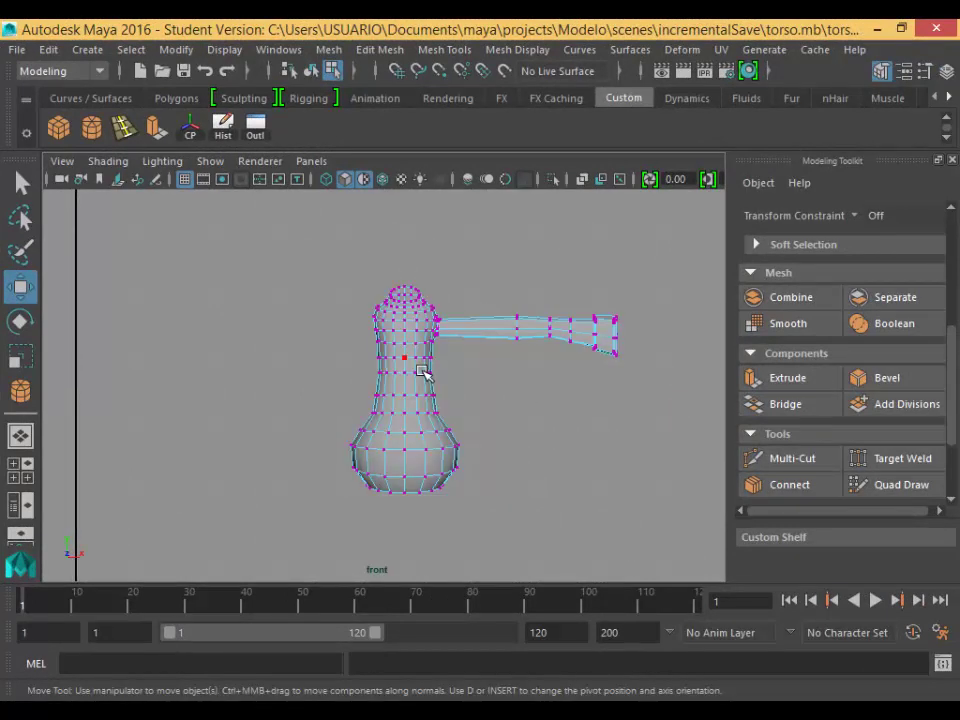
pyautogui.click(211, 162)
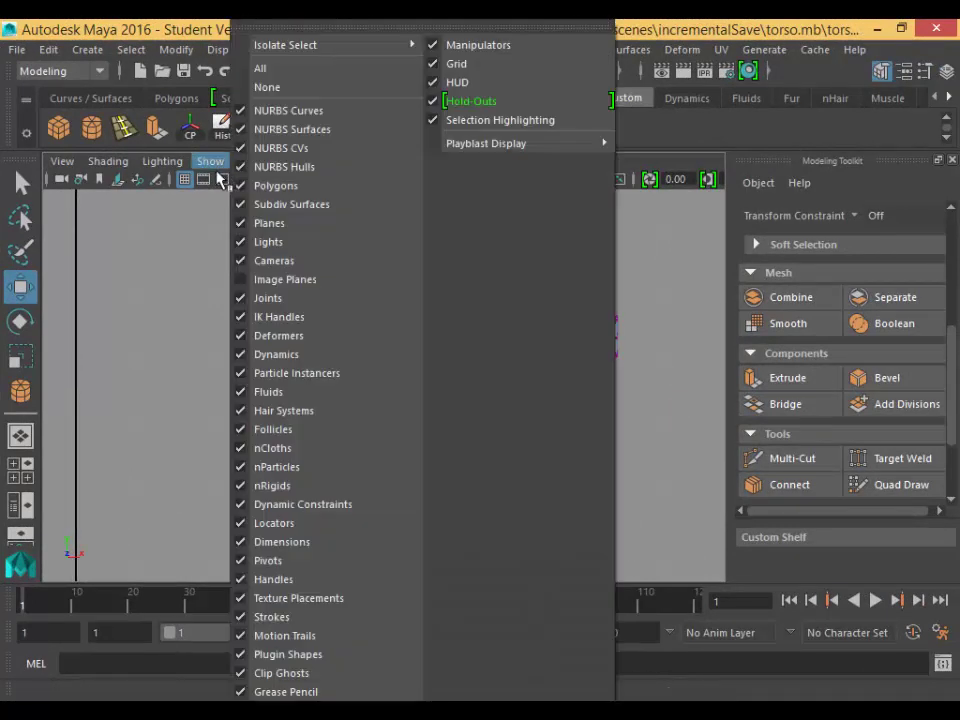
pyautogui.click(270, 279)
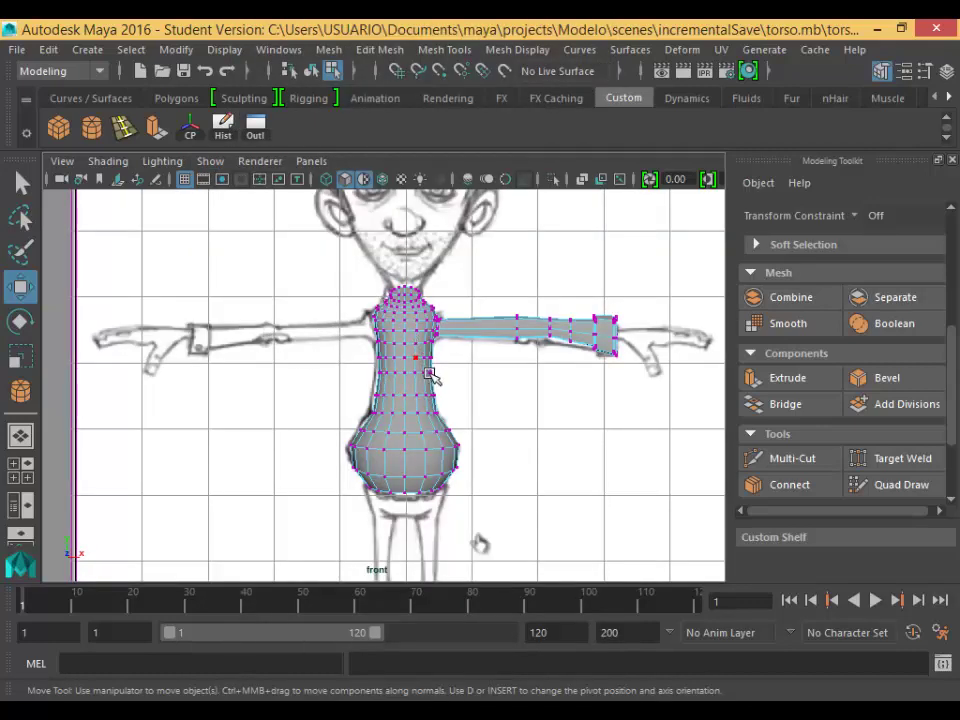
# Delete all torso faces on the armless side of the center line in the front view.
pyautogui.rightClick(417, 198)
pyautogui.moveTo(430, 367); pyautogui.dragTo(433, 264, button='right')
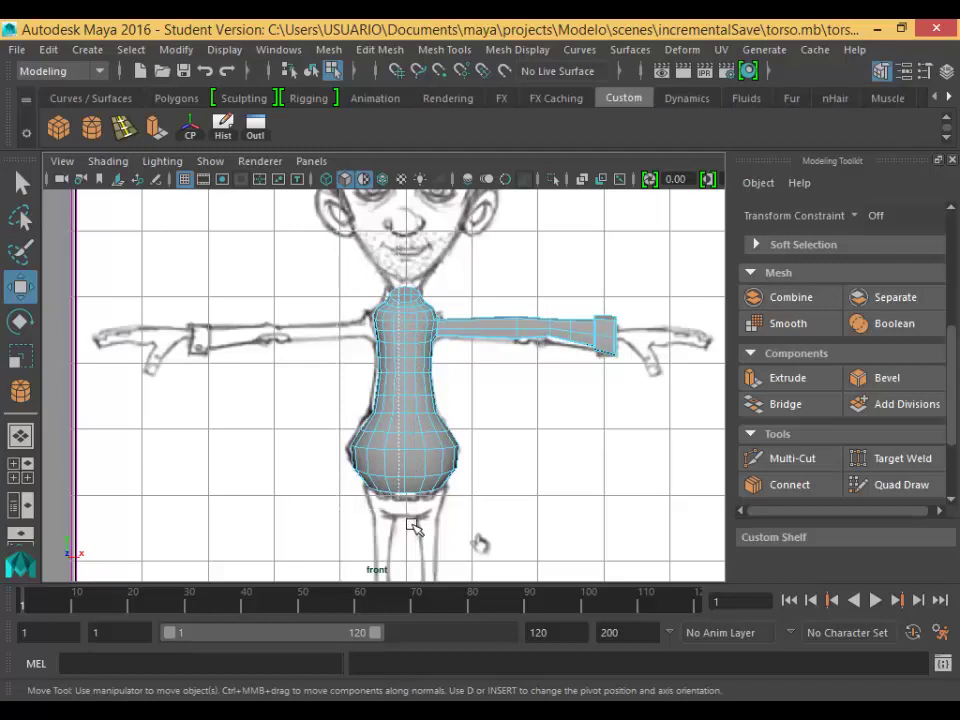
pyautogui.hotkey('ctrl', 'z')
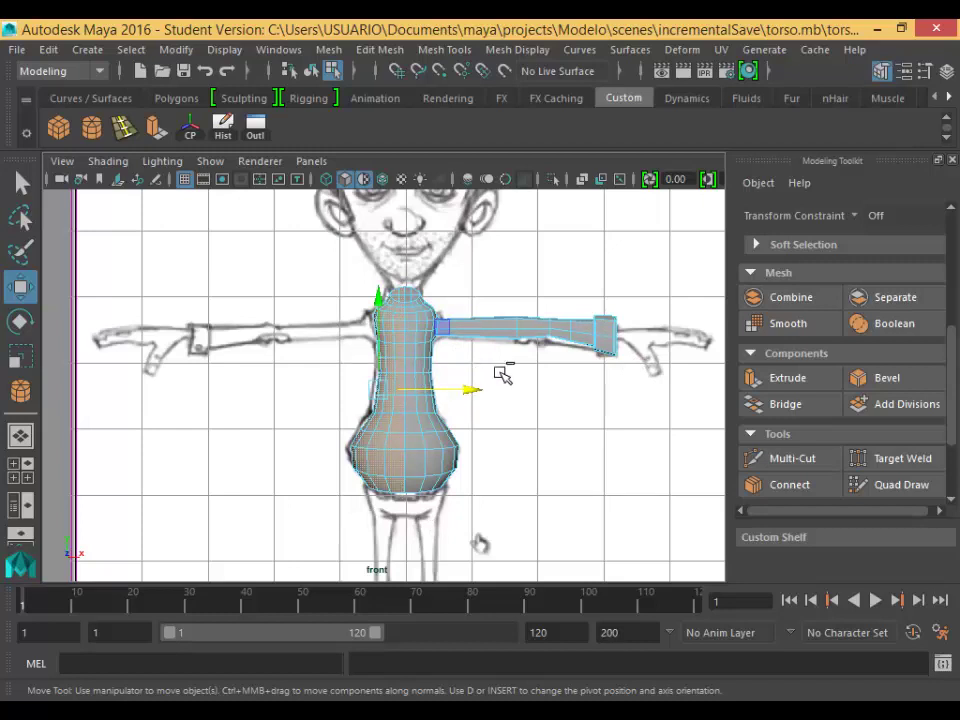
pyautogui.press('Delete')
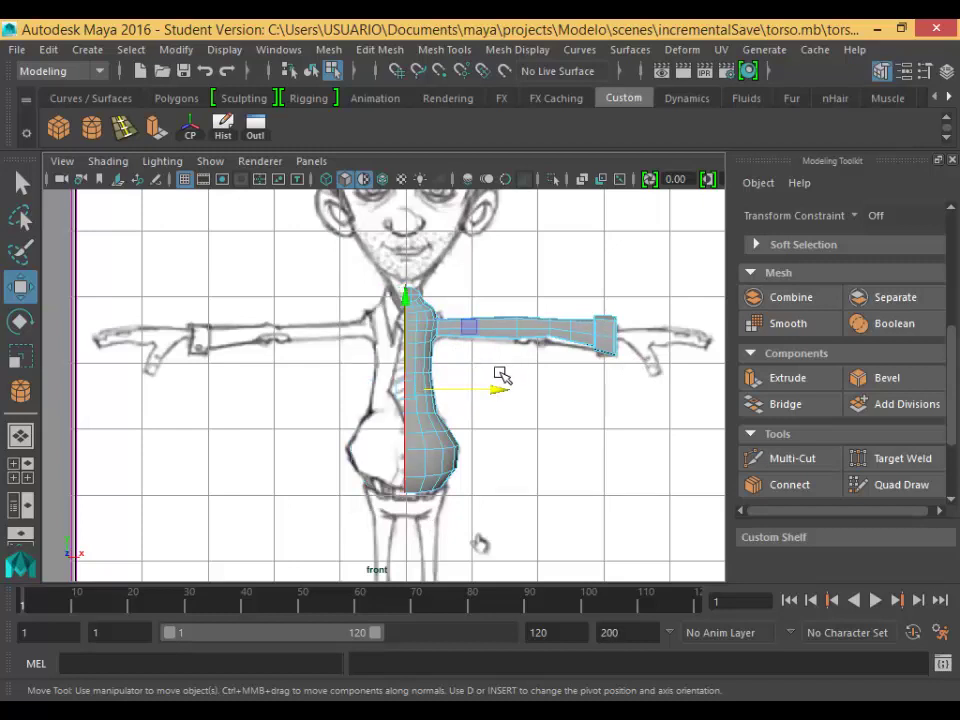
pyautogui.scroll(5, 430, 405)
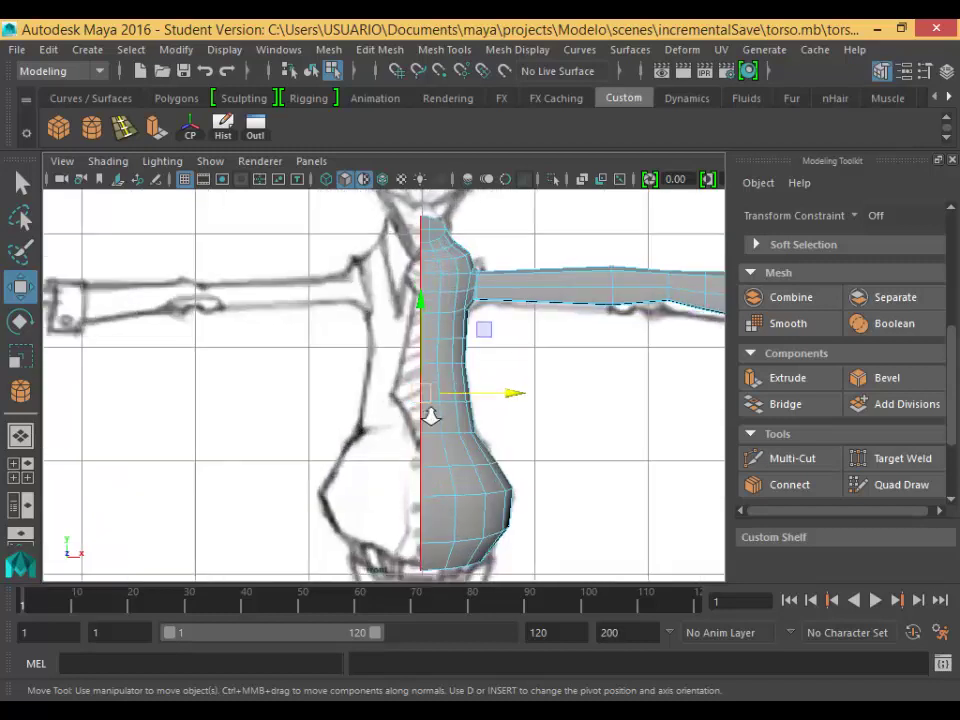
pyautogui.scroll(-6, 426, 418)
# Return the remaining half torso from face editing to object mode so the whole mesh is selected.
pyautogui.press('space')
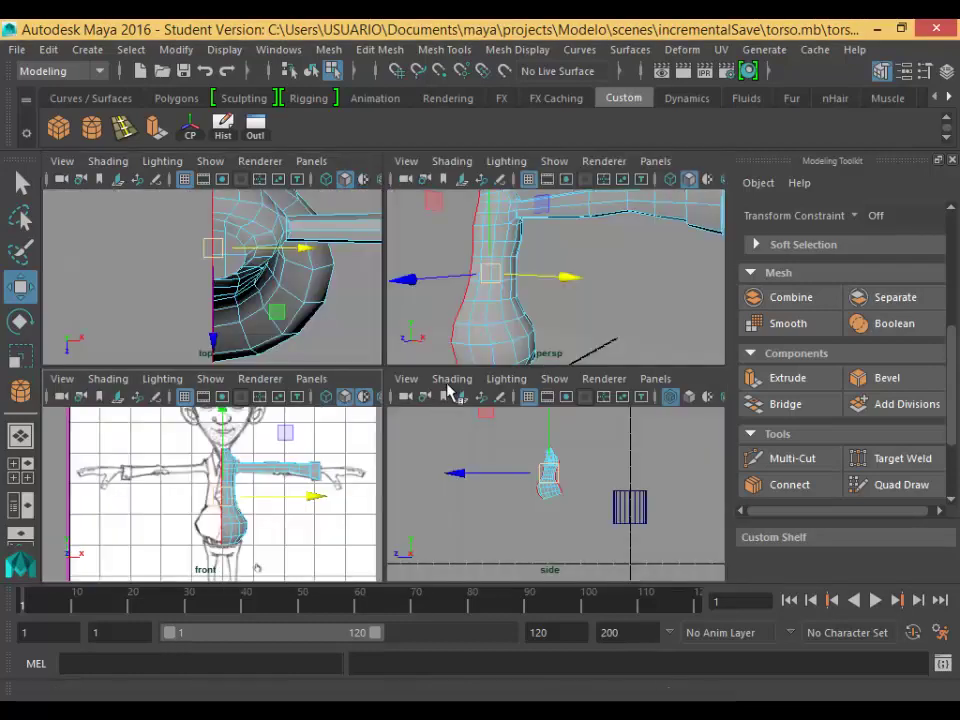
pyautogui.keyDown('alt'); pyautogui.moveTo(465, 305); pyautogui.dragTo(326, 331); pyautogui.keyUp('alt')
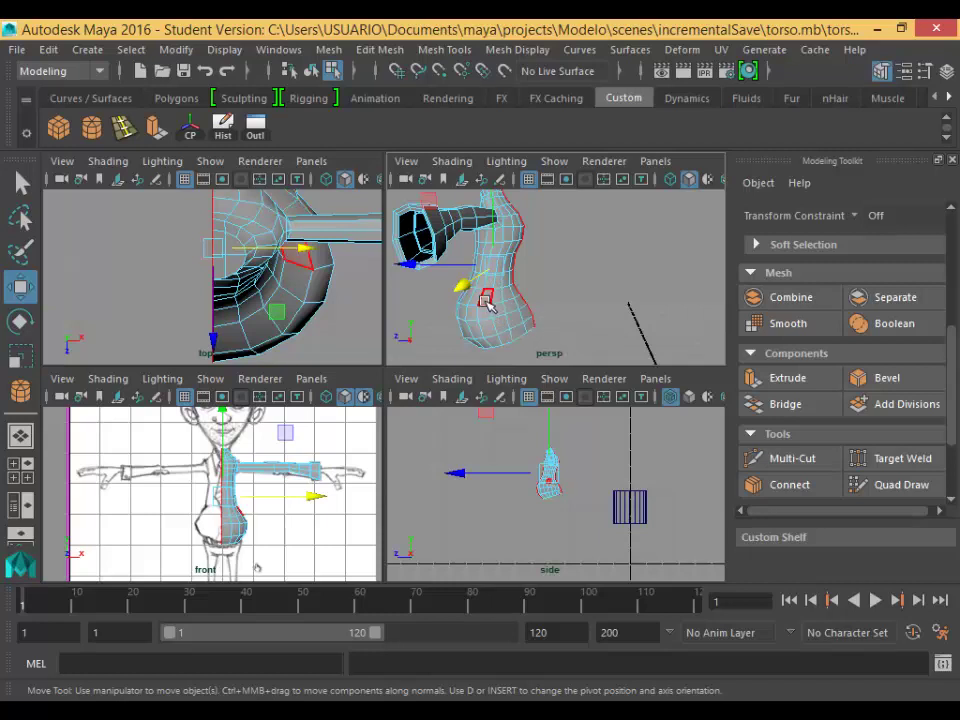
pyautogui.keyDown('alt'); pyautogui.moveTo(486, 300); pyautogui.dragTo(667, 285); pyautogui.keyUp('alt')
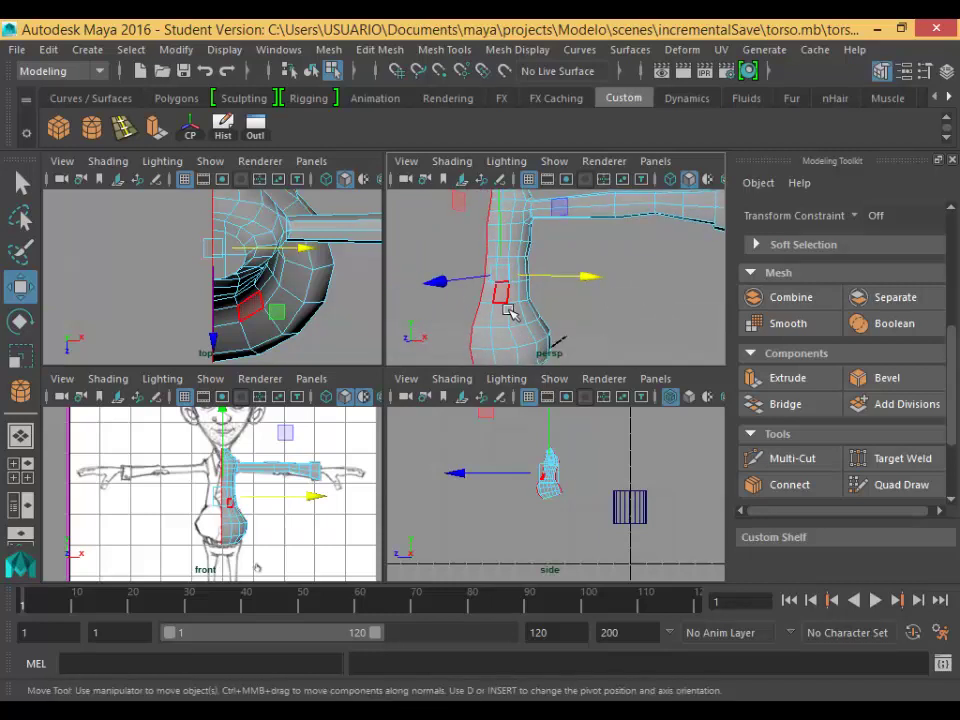
pyautogui.rightClick(266, 527)
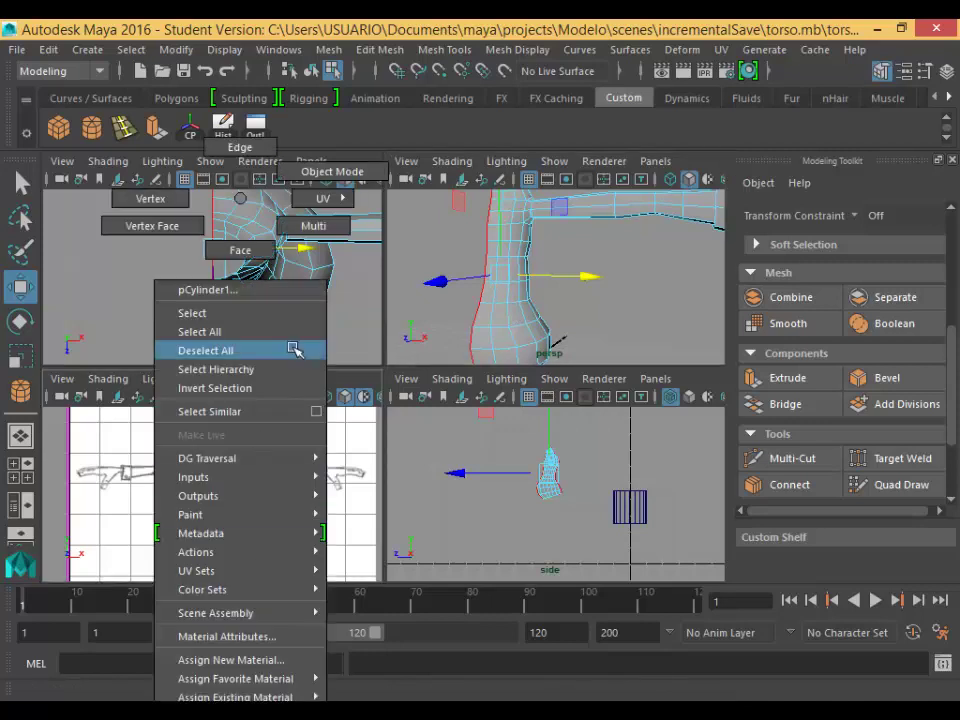
pyautogui.click(340, 176)
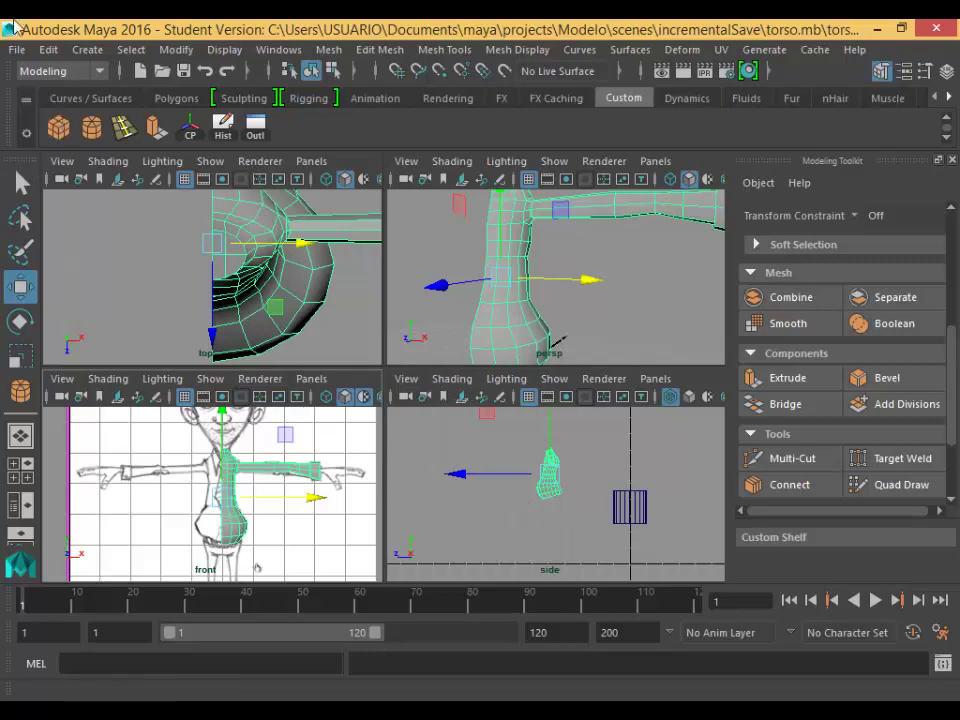
# Open the Duplicate Special options and keep the half torso selected in the enlarged front view.
pyautogui.click(18, 50)
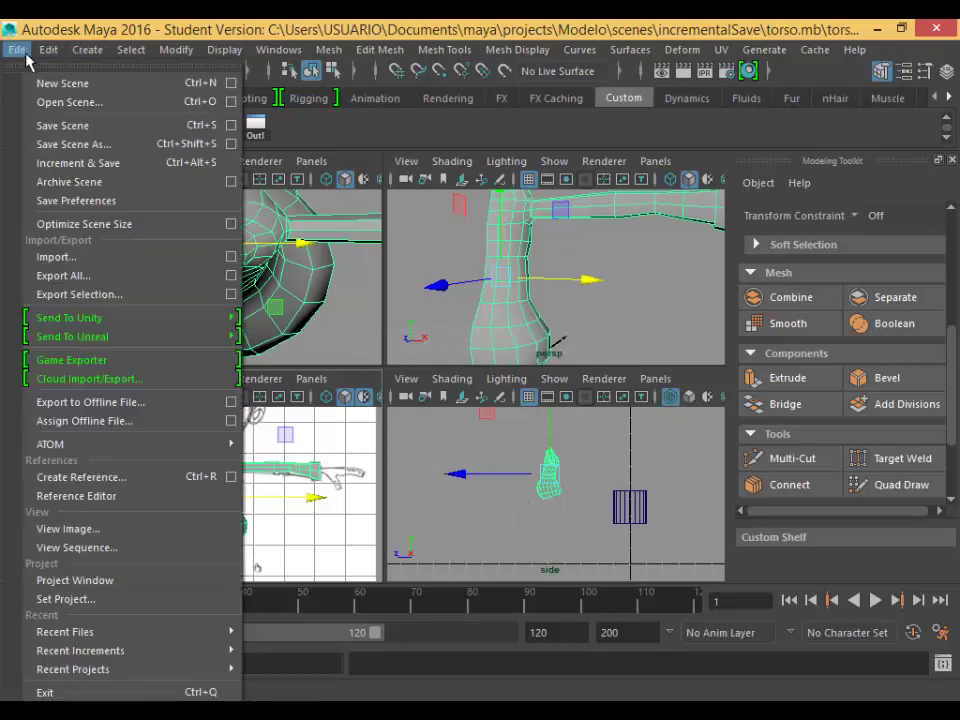
pyautogui.moveTo(48, 52)
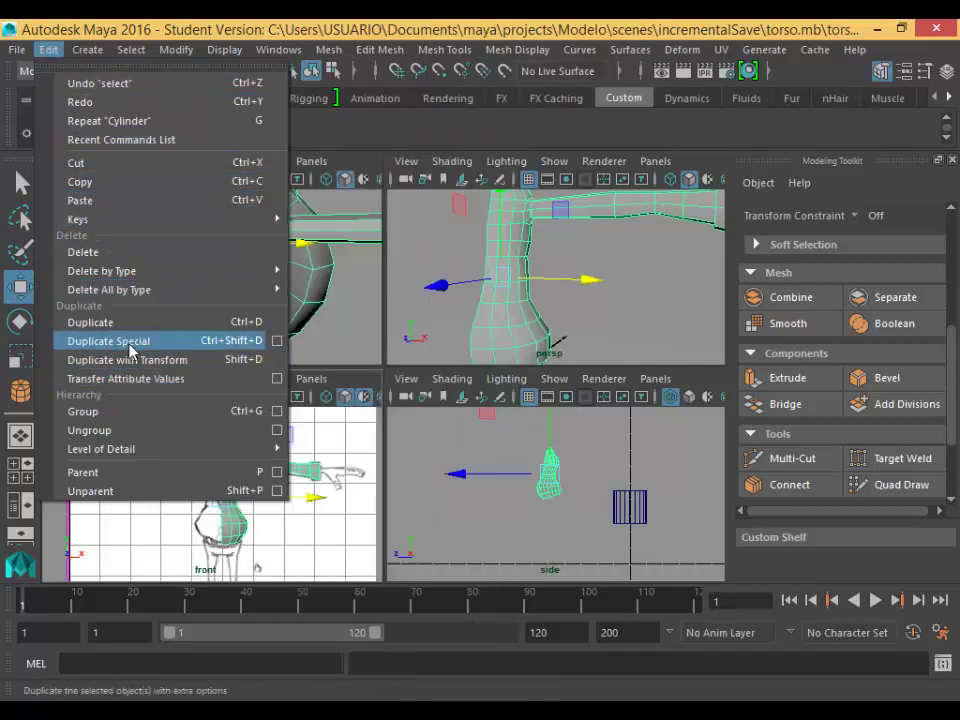
pyautogui.click(278, 342)
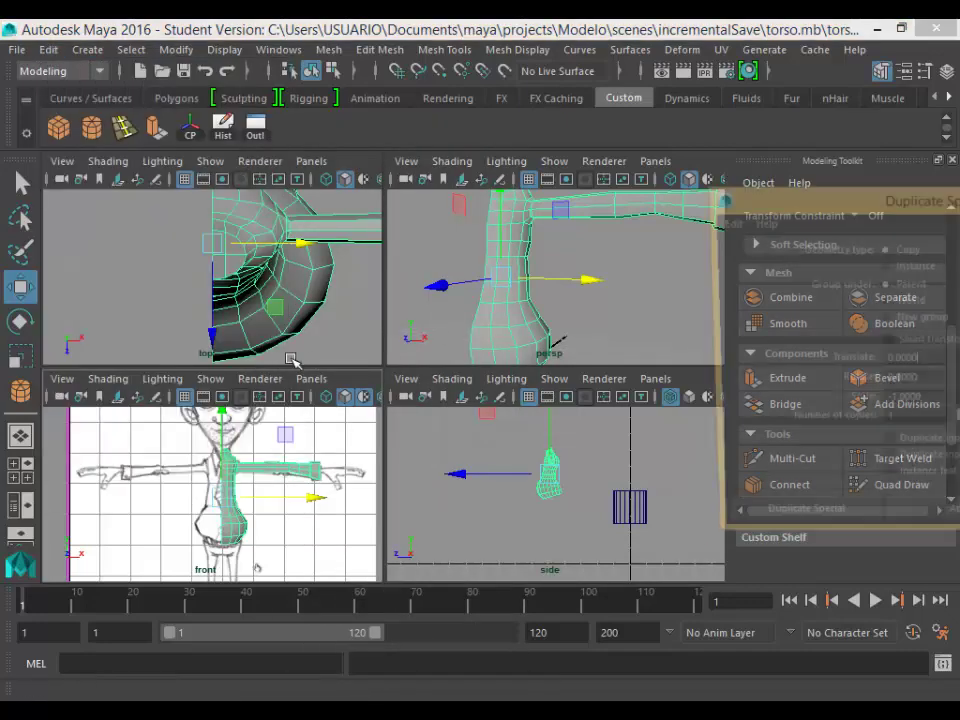
pyautogui.moveTo(868, 207); pyautogui.dragTo(680, 275)
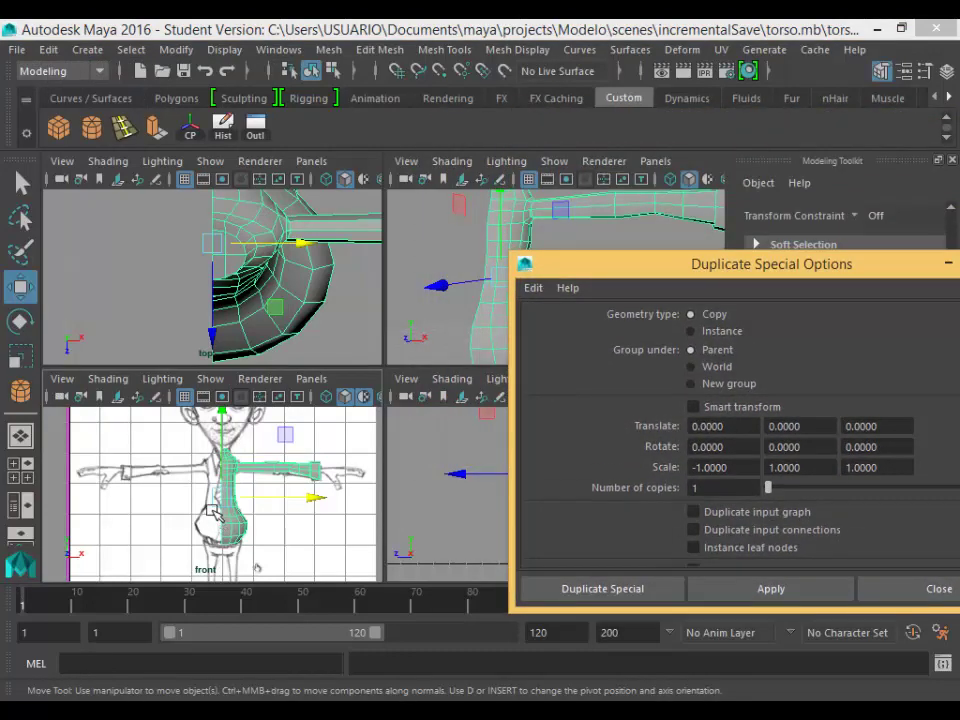
pyautogui.press('space')
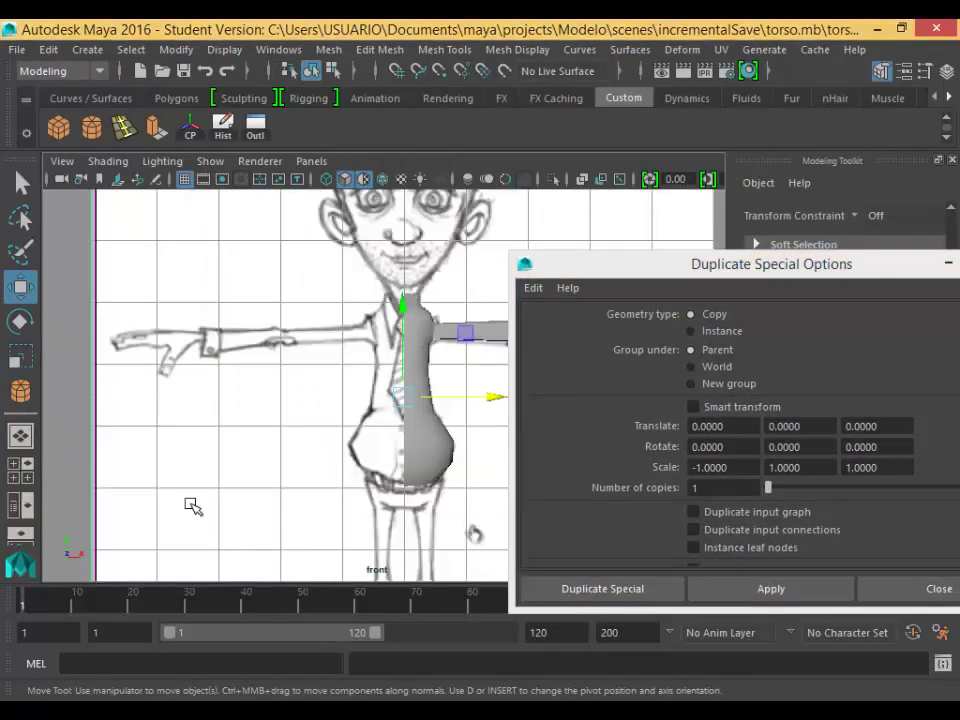
pyautogui.click(432, 355)
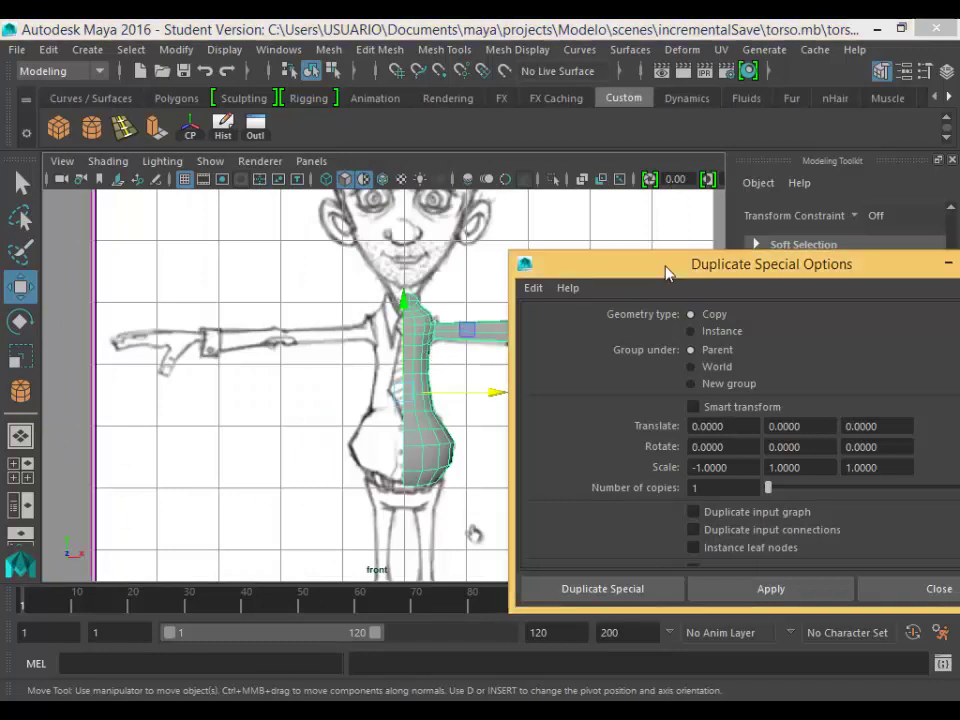
pyautogui.moveTo(669, 270); pyautogui.dragTo(806, 293)
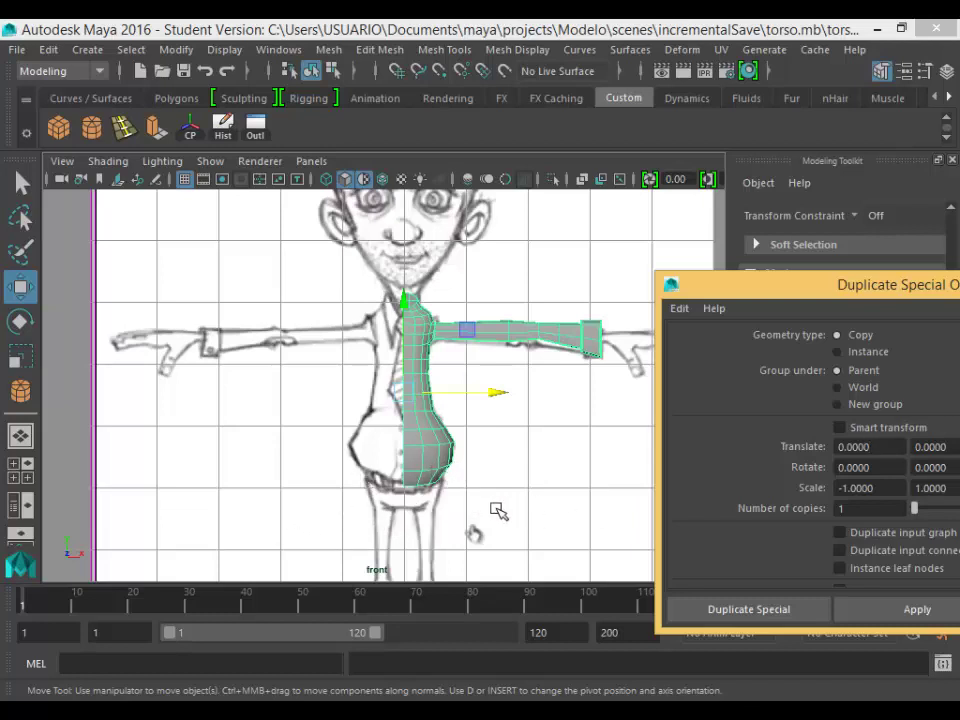
# Reset the Duplicate Special settings and set the X scale to -1.
pyautogui.moveTo(743, 285); pyautogui.dragTo(573, 211)
pyautogui.click(510, 235)
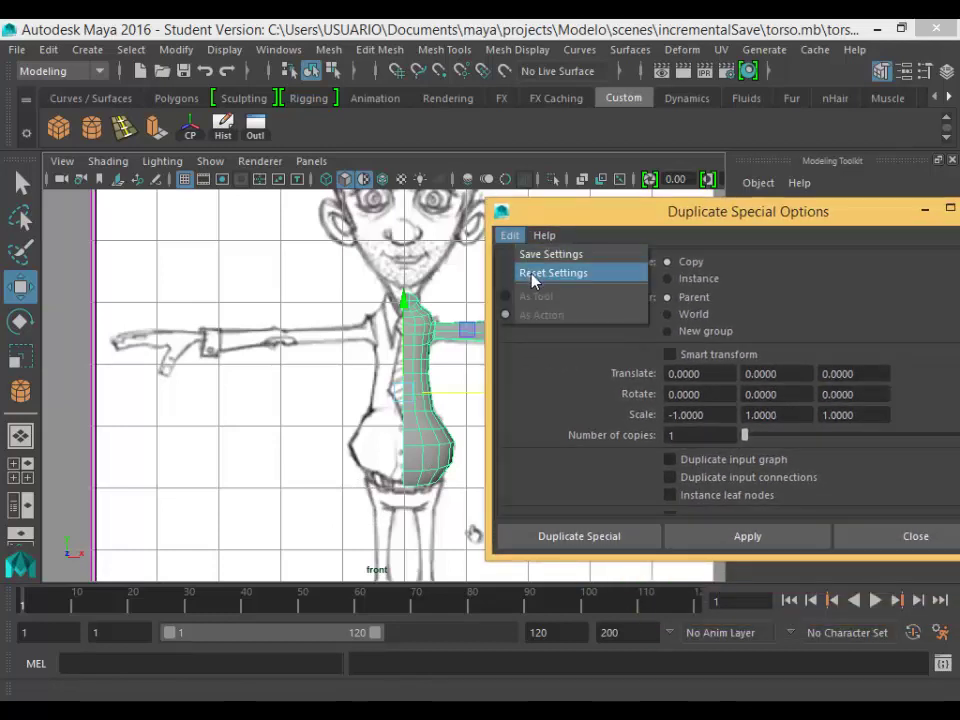
pyautogui.click(536, 273)
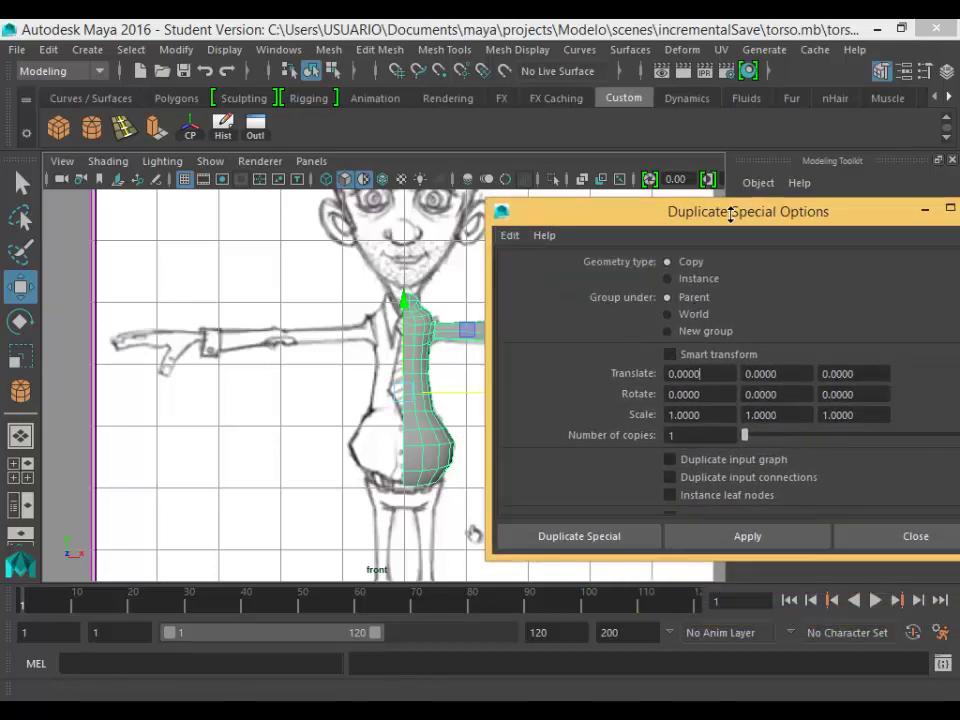
pyautogui.moveTo(737, 217); pyautogui.dragTo(745, 153)
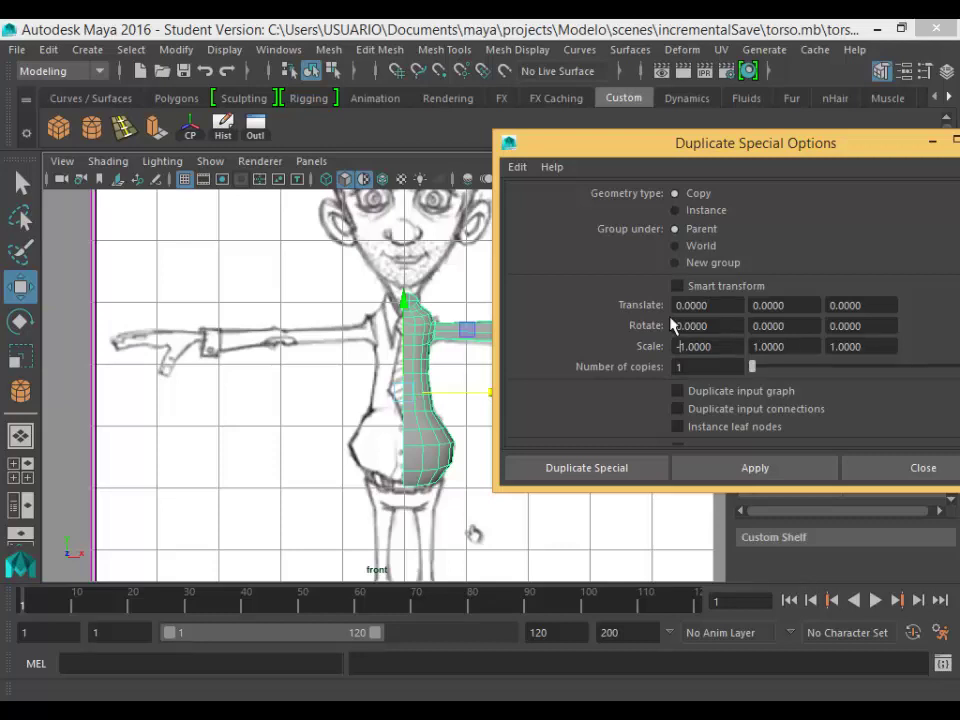
pyautogui.moveTo(651, 157); pyautogui.dragTo(712, 166)
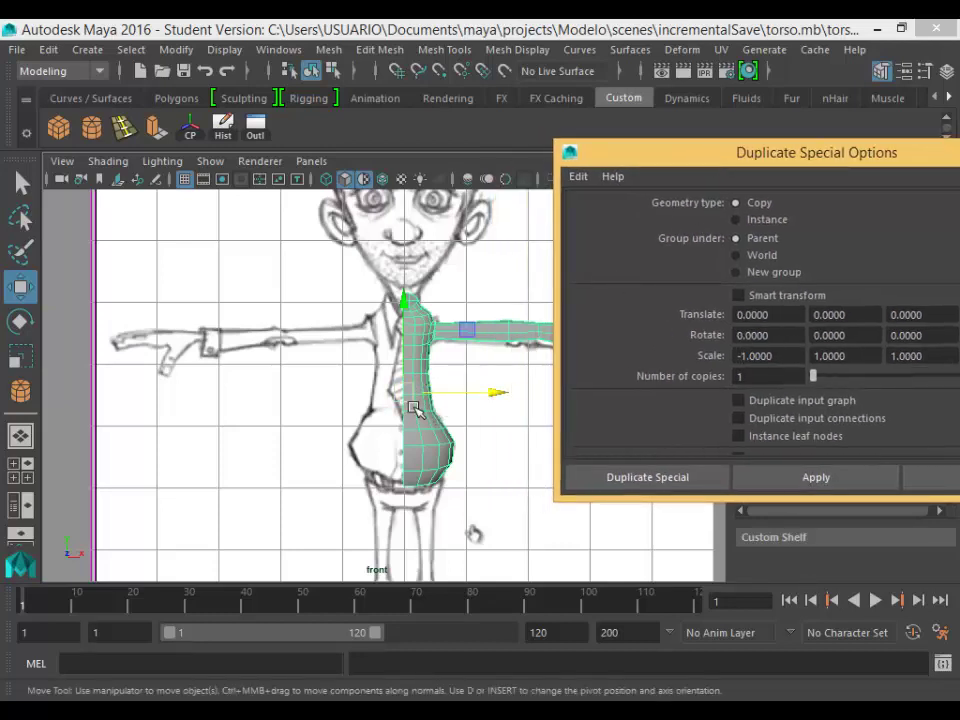
# Create one mirrored copy of the half torso and arm across the center line with Duplicate Special.
pyautogui.scroll(2, 418, 444)
pyautogui.scroll(3, 418, 442)
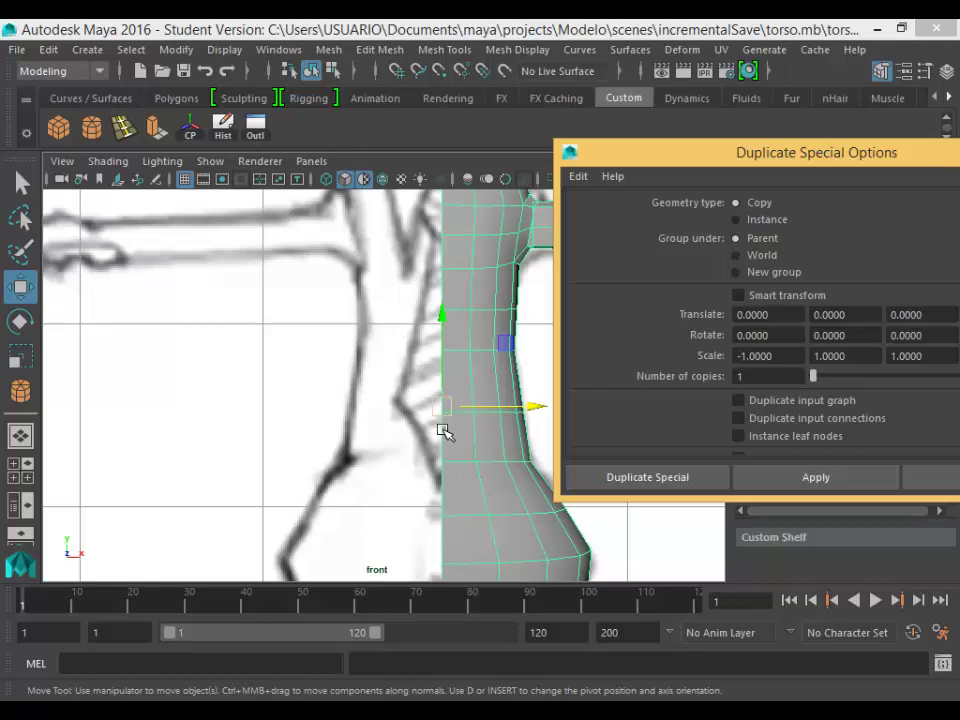
pyautogui.click(806, 484)
pyautogui.click(448, 391)
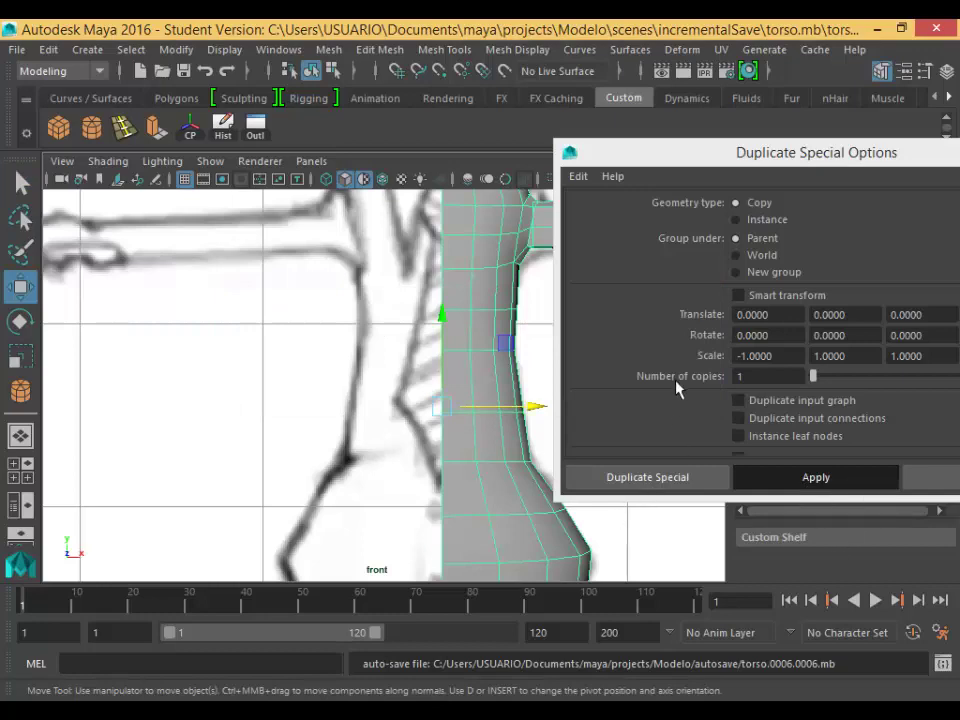
pyautogui.moveTo(697, 143); pyautogui.dragTo(565, 138)
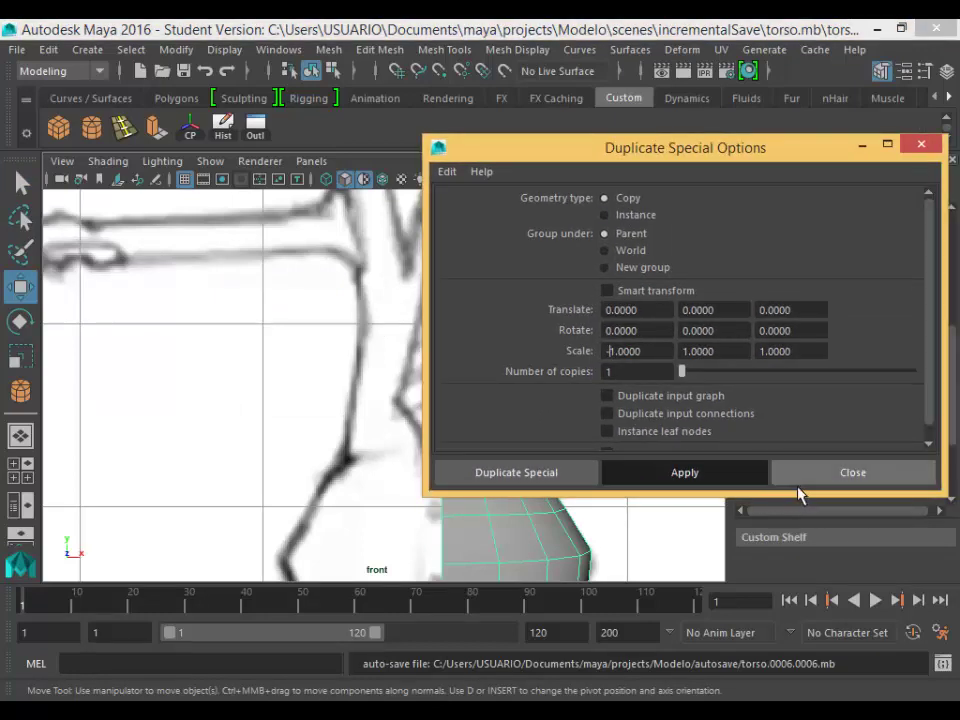
pyautogui.click(563, 483)
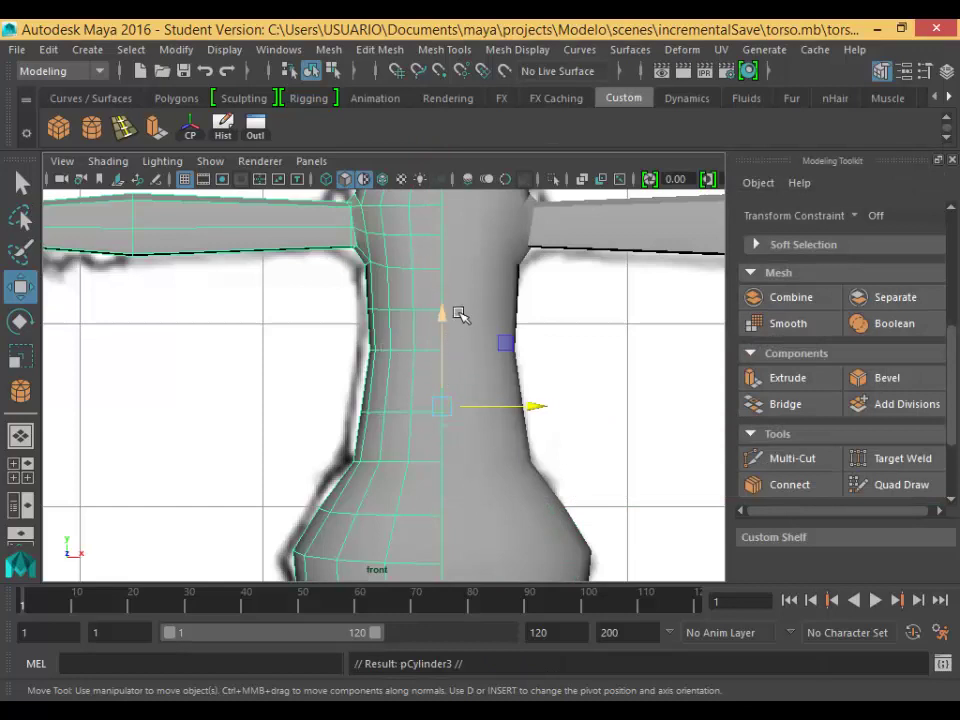
# Select both the mirrored and the original torso halves together and return to the four-view layout.
pyautogui.scroll(-5, 472, 452)
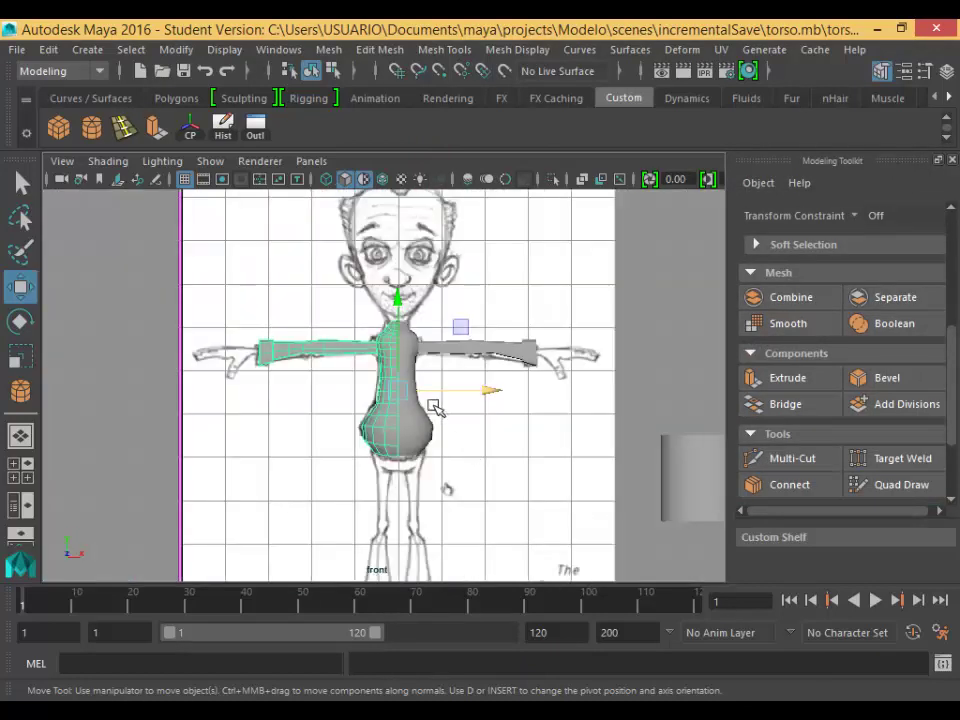
pyautogui.click(493, 419)
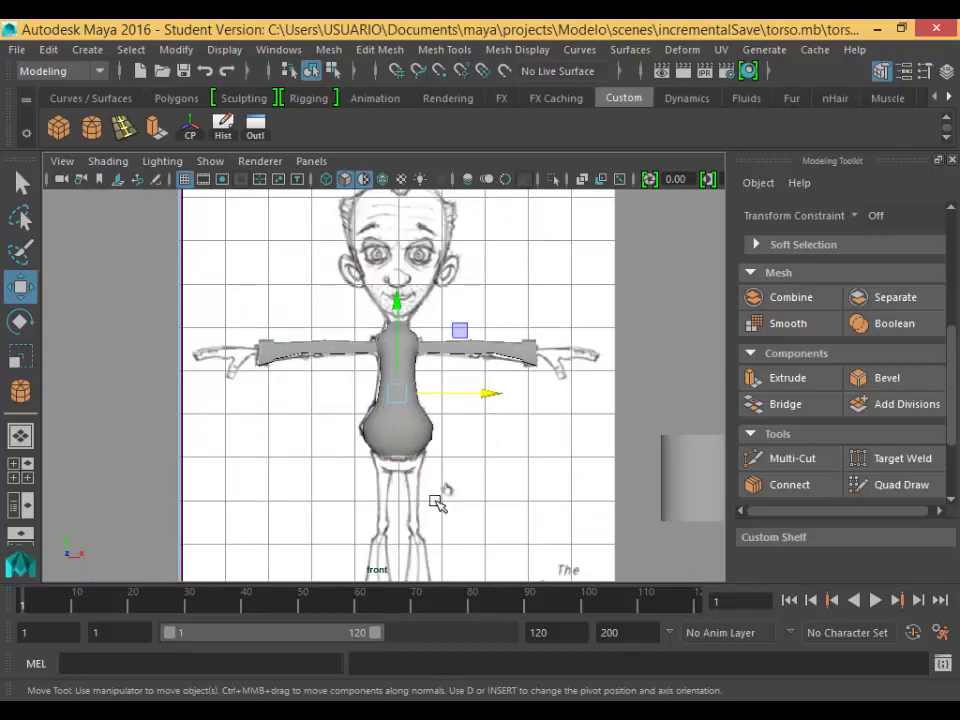
pyautogui.click(428, 448)
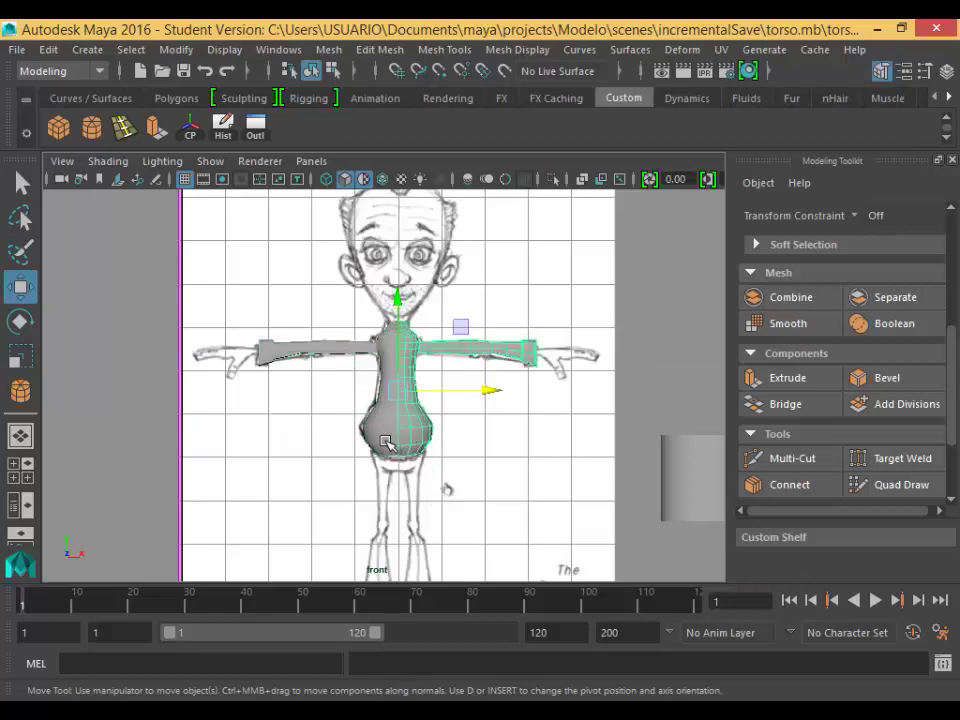
pyautogui.click(388, 445)
pyautogui.scroll(4, 404, 443)
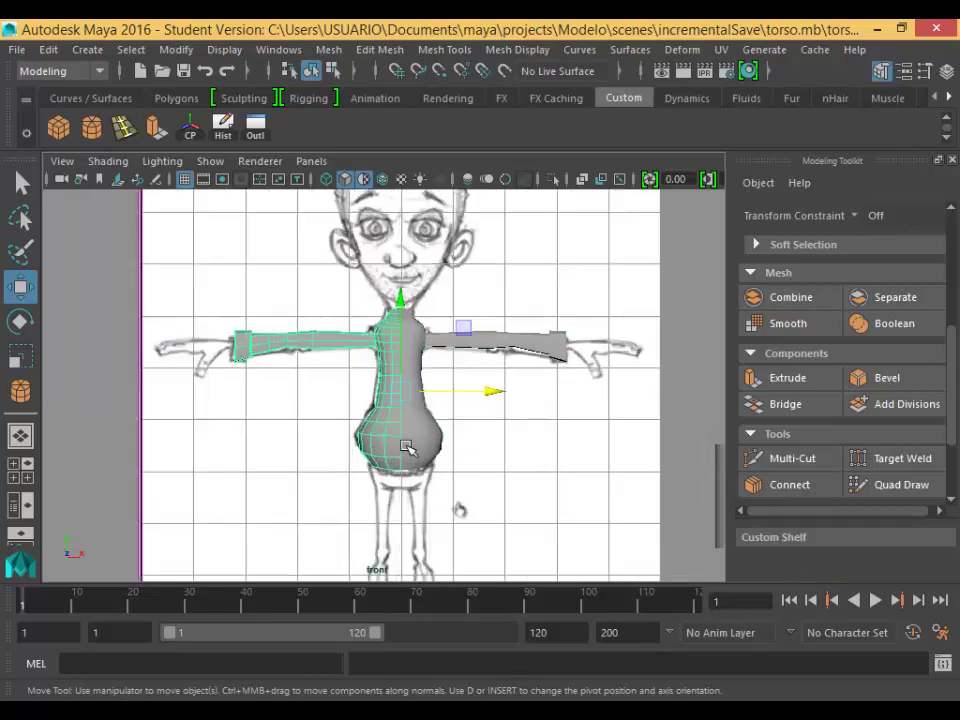
pyautogui.click(466, 486)
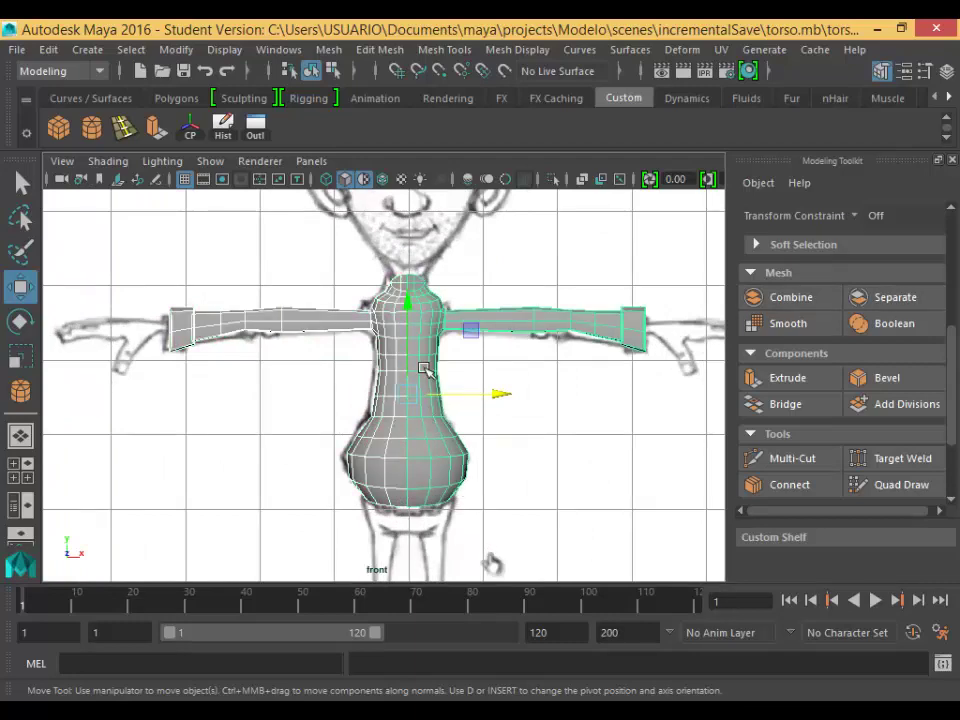
pyautogui.press('space')
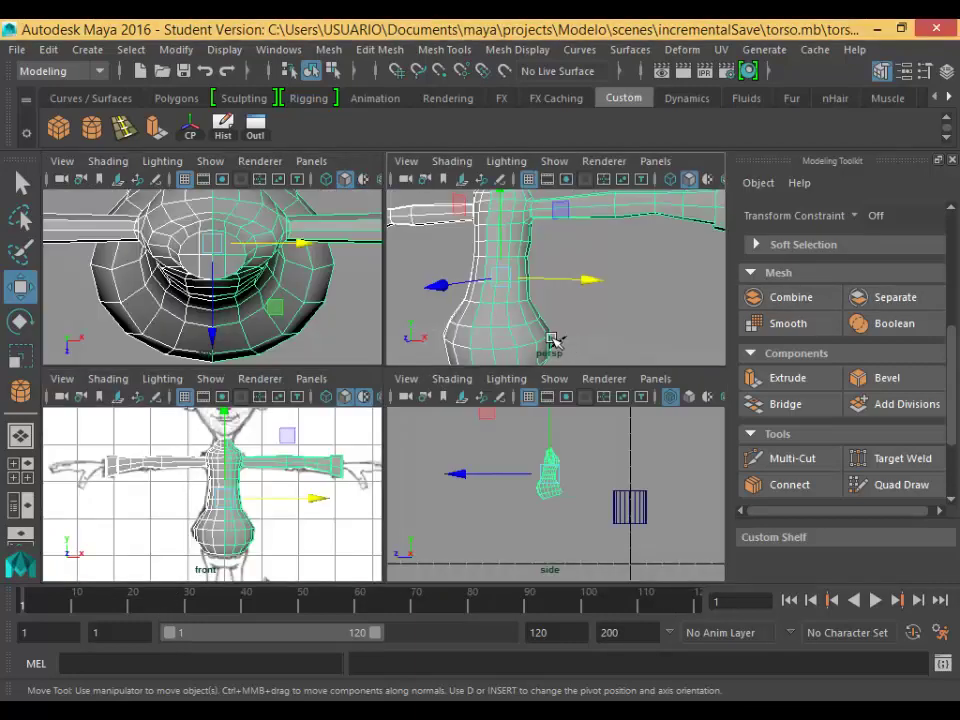
# Examine the gap between the two torso halves along the lower centre seam in the perspective view.
pyautogui.press('space')
pyautogui.keyDown('alt'); pyautogui.moveTo(415, 393); pyautogui.dragTo(84, 406); pyautogui.keyUp('alt')
pyautogui.scroll(4, 349, 406)
pyautogui.scroll(2, 350, 408)
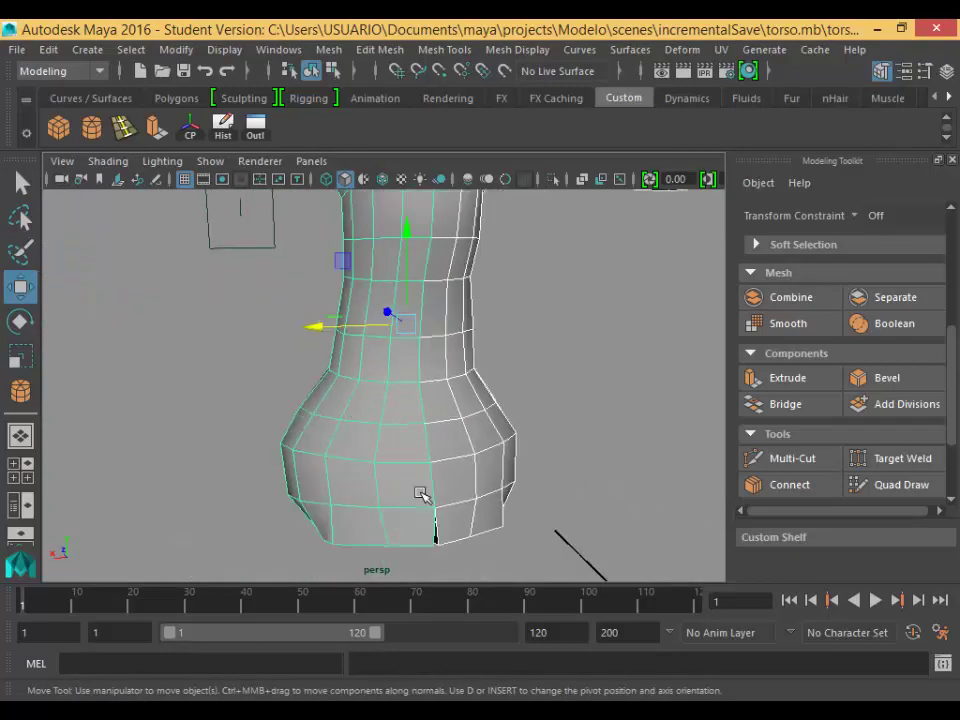
pyautogui.keyDown('alt'); pyautogui.moveTo(447, 553); pyautogui.dragTo(405, 439, button='middle'); pyautogui.keyUp('alt')
pyautogui.keyDown('alt'); pyautogui.moveTo(438, 546); pyautogui.dragTo(368, 466); pyautogui.keyUp('alt')
pyautogui.scroll(2, 487, 558)
pyautogui.keyDown('alt'); pyautogui.moveTo(487, 550); pyautogui.dragTo(488, 487, button='middle'); pyautogui.keyUp('alt')
pyautogui.keyDown('alt'); pyautogui.moveTo(487, 487); pyautogui.dragTo(494, 527); pyautogui.keyUp('alt')
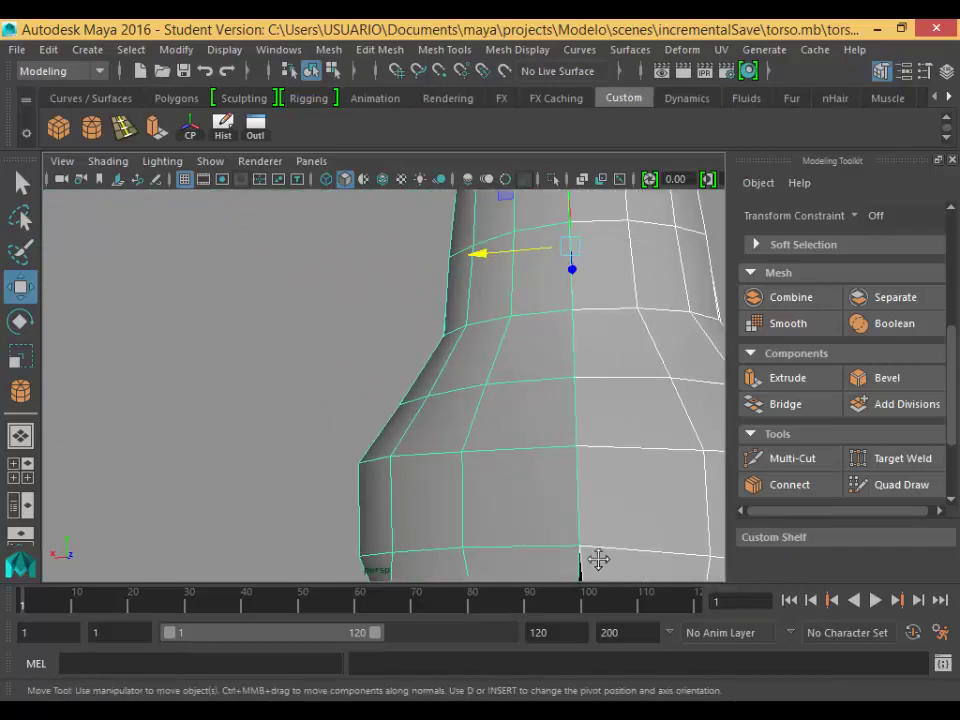
pyautogui.keyDown('alt'); pyautogui.moveTo(598, 560); pyautogui.dragTo(491, 274); pyautogui.keyUp('alt')
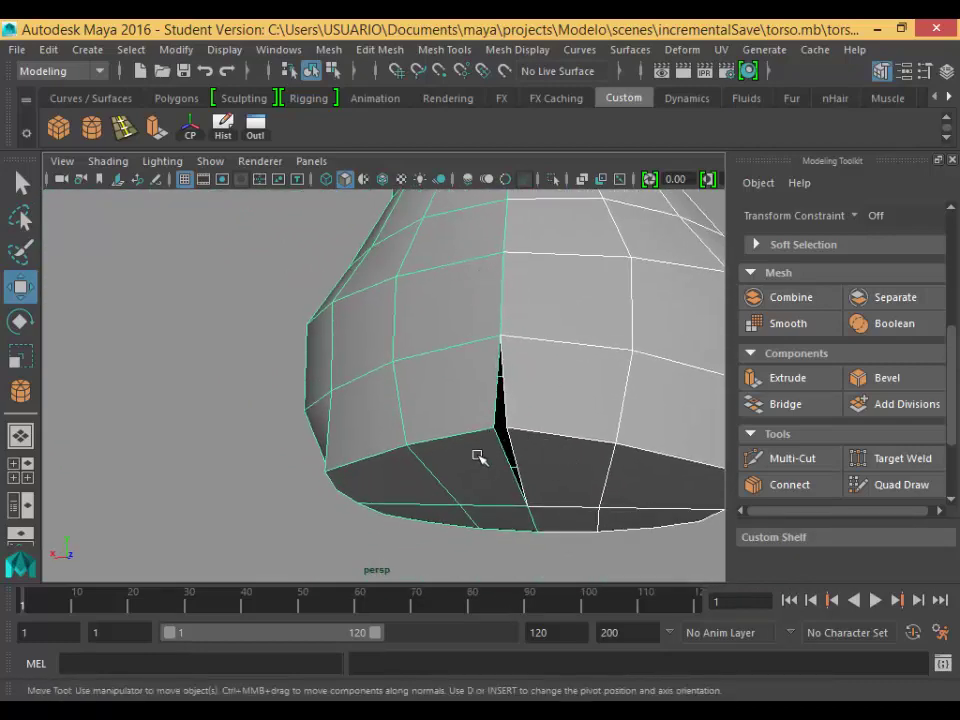
pyautogui.keyDown('alt'); pyautogui.moveTo(478, 444); pyautogui.dragTo(555, 481); pyautogui.keyUp('alt')
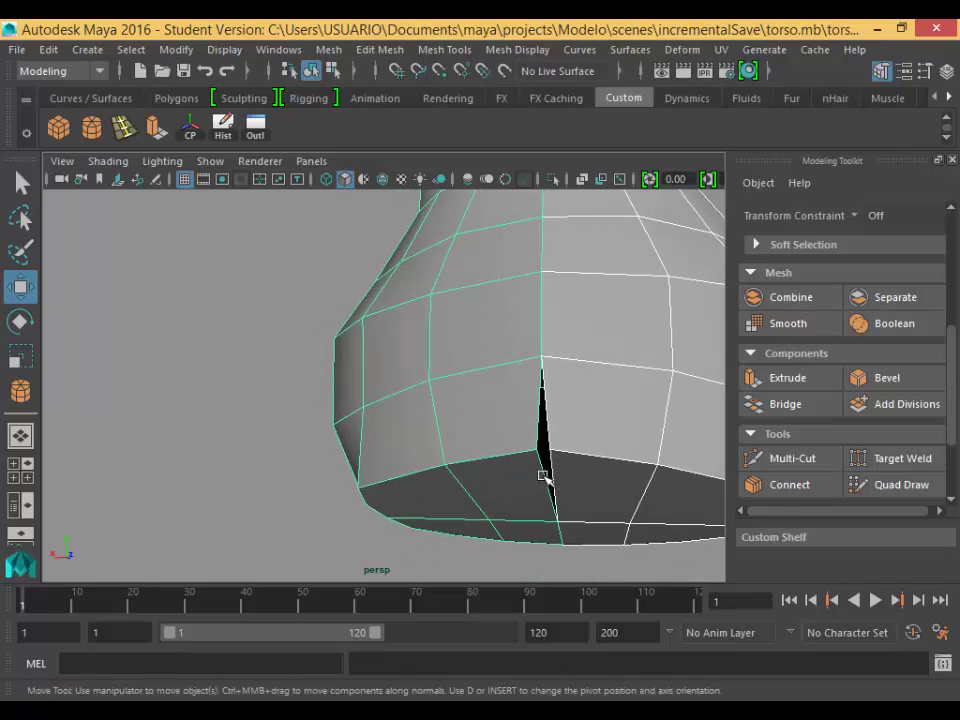
pyautogui.keyDown('alt'); pyautogui.moveTo(553, 439); pyautogui.dragTo(583, 471); pyautogui.keyUp('alt')
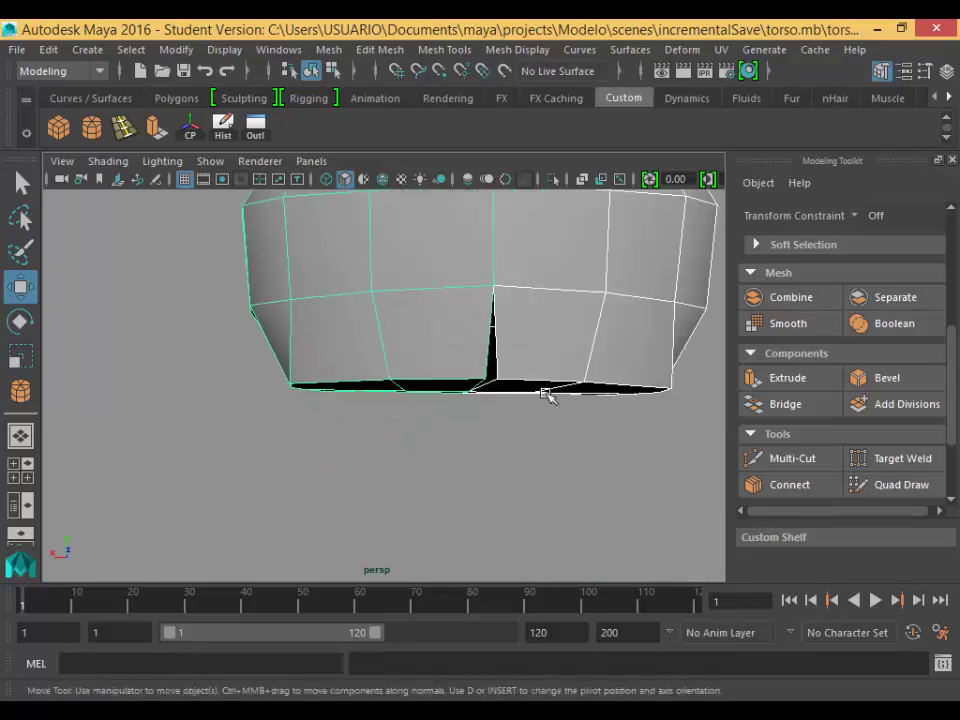
pyautogui.keyDown('alt'); pyautogui.moveTo(490, 400); pyautogui.dragTo(413, 397); pyautogui.keyUp('alt')
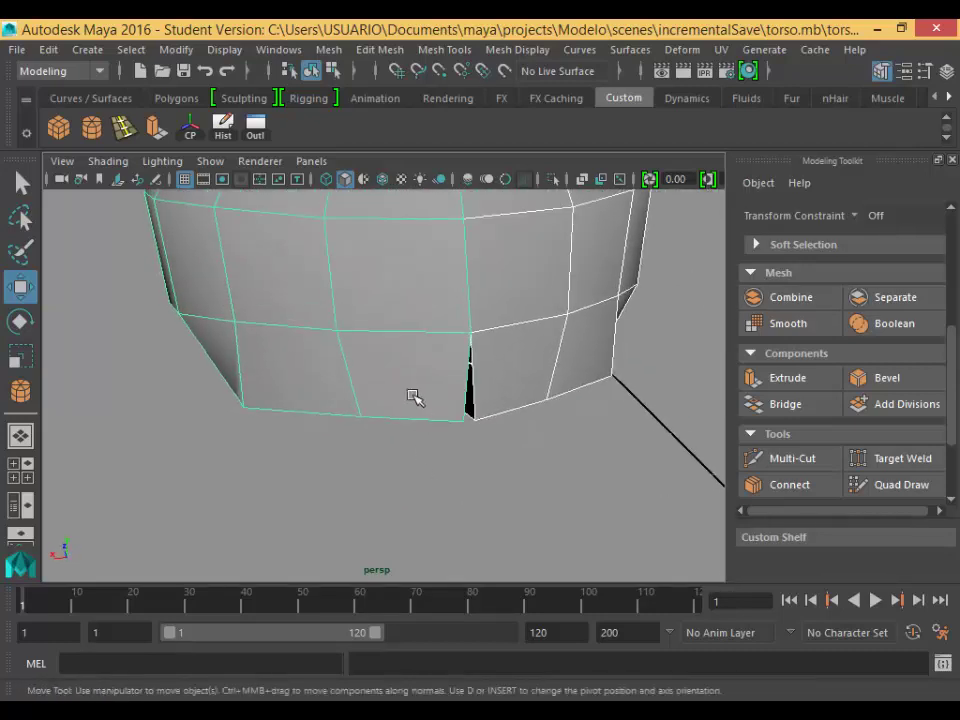
pyautogui.press('space')
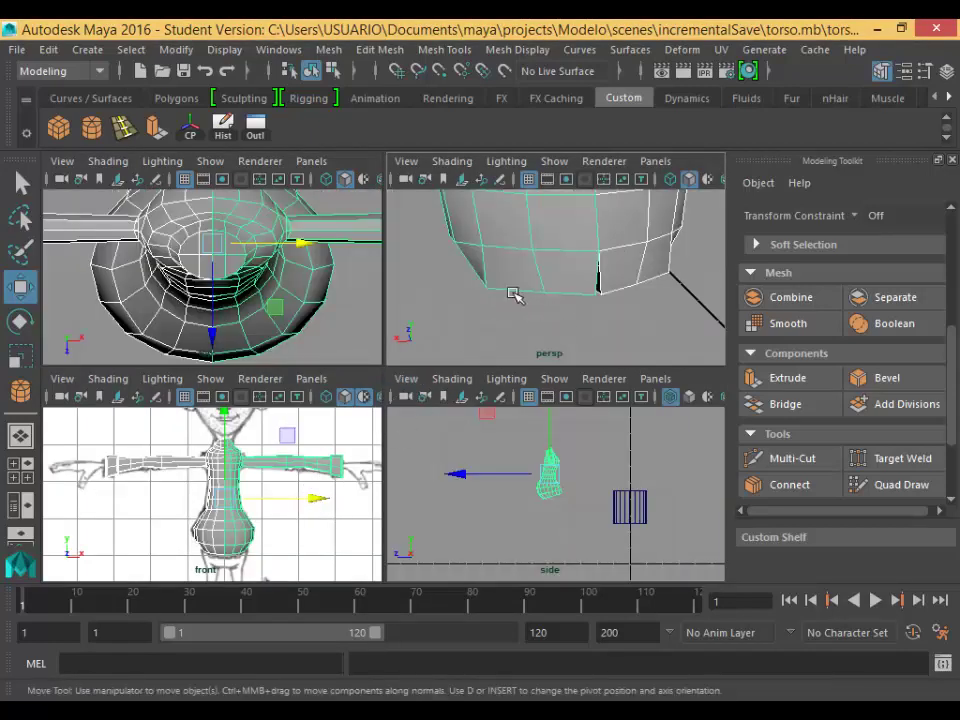
pyautogui.keyDown('alt'); pyautogui.moveTo(540, 283); pyautogui.dragTo(944, 222); pyautogui.keyUp('alt')
pyautogui.keyDown('alt'); pyautogui.moveTo(566, 342); pyautogui.dragTo(64, 350); pyautogui.keyUp('alt')
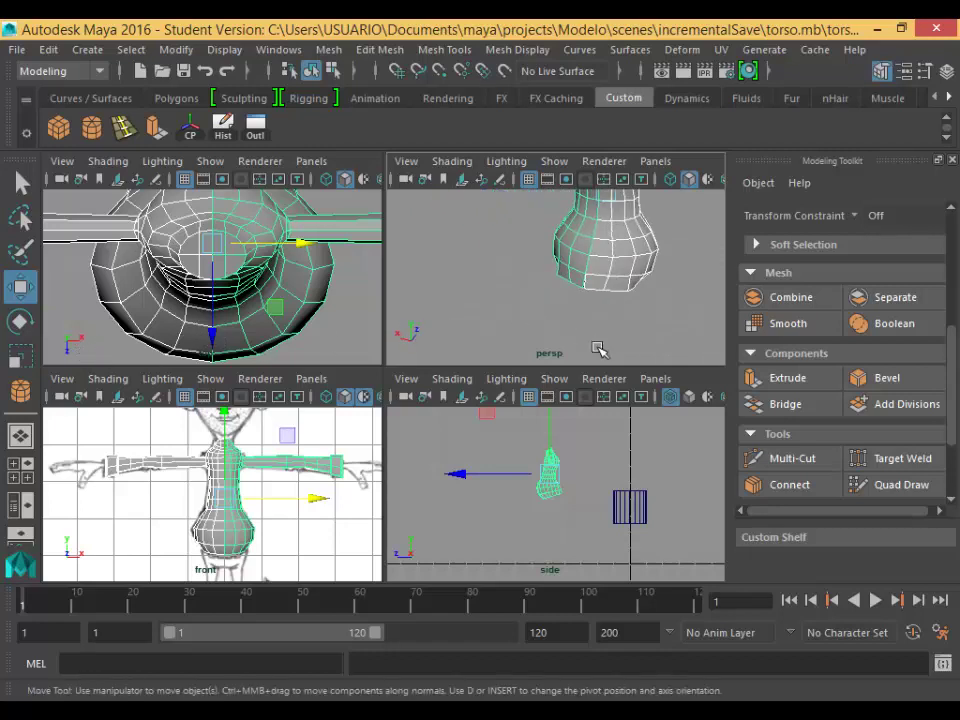
pyautogui.scroll(4, 596, 333)
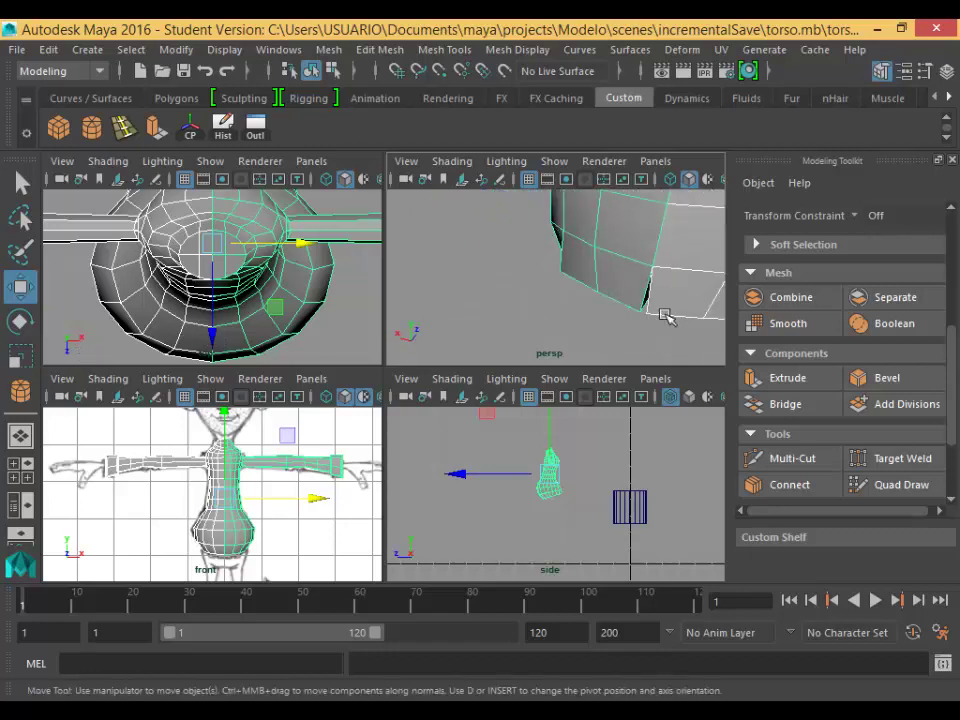
# Delete the mirrored torso half on the negative X side, keeping only the positive X half.
pyautogui.scroll(5, 245, 530)
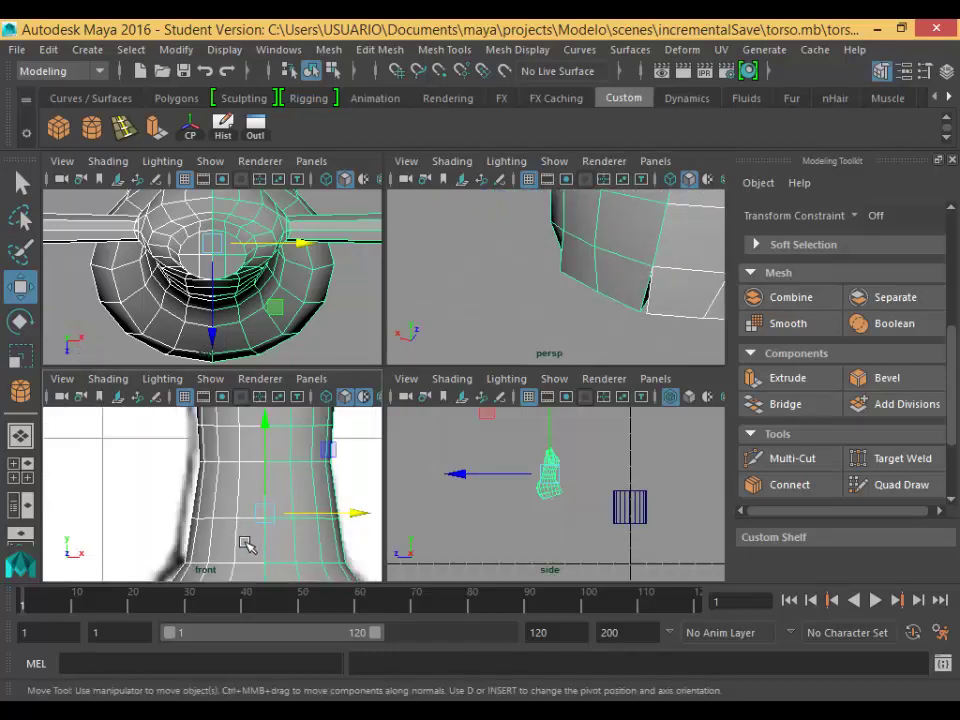
pyautogui.keyDown('alt'); pyautogui.moveTo(246, 543); pyautogui.dragTo(197, 324, button='middle'); pyautogui.keyUp('alt')
pyautogui.click(183, 530)
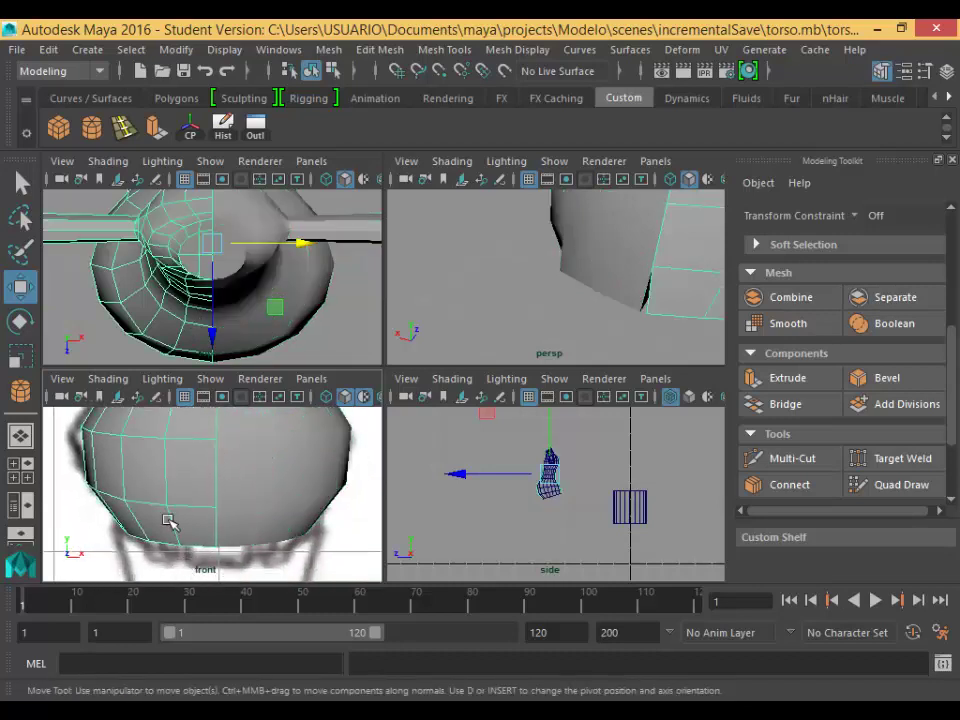
pyautogui.press('Delete')
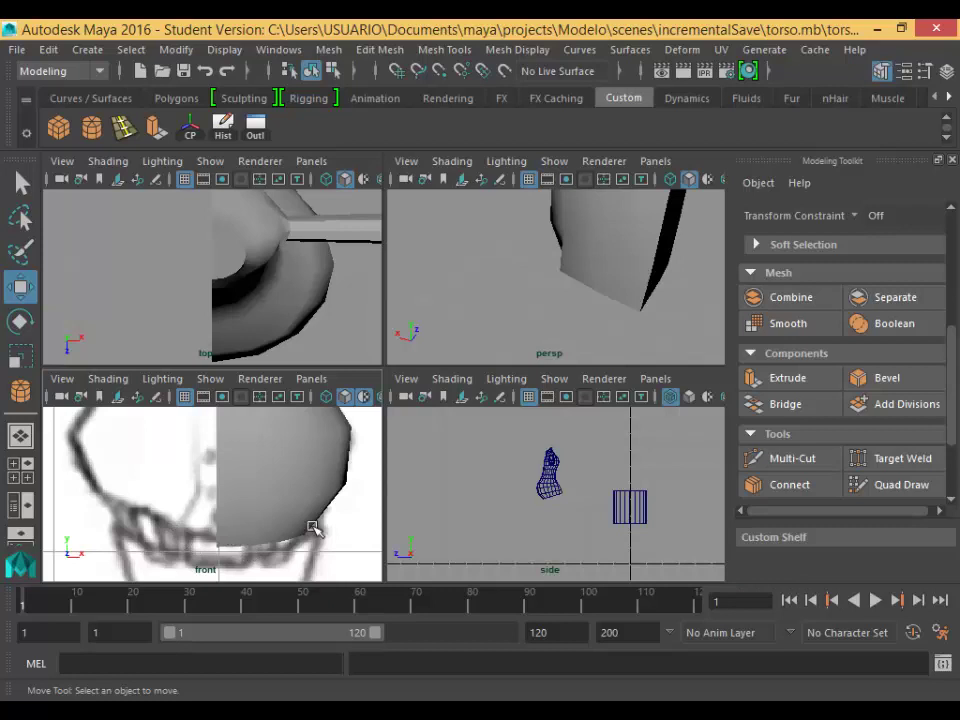
# Move the stray lower seam vertex of the remaining torso half onto the centre line in the wireframe front view.
pyautogui.click(313, 529)
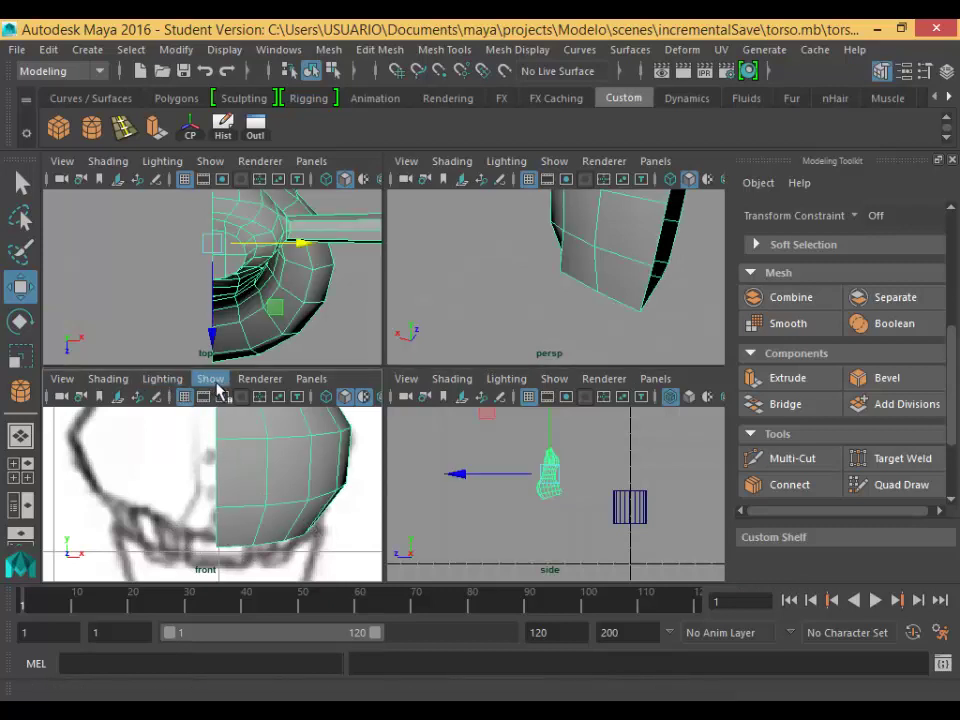
pyautogui.press('space')
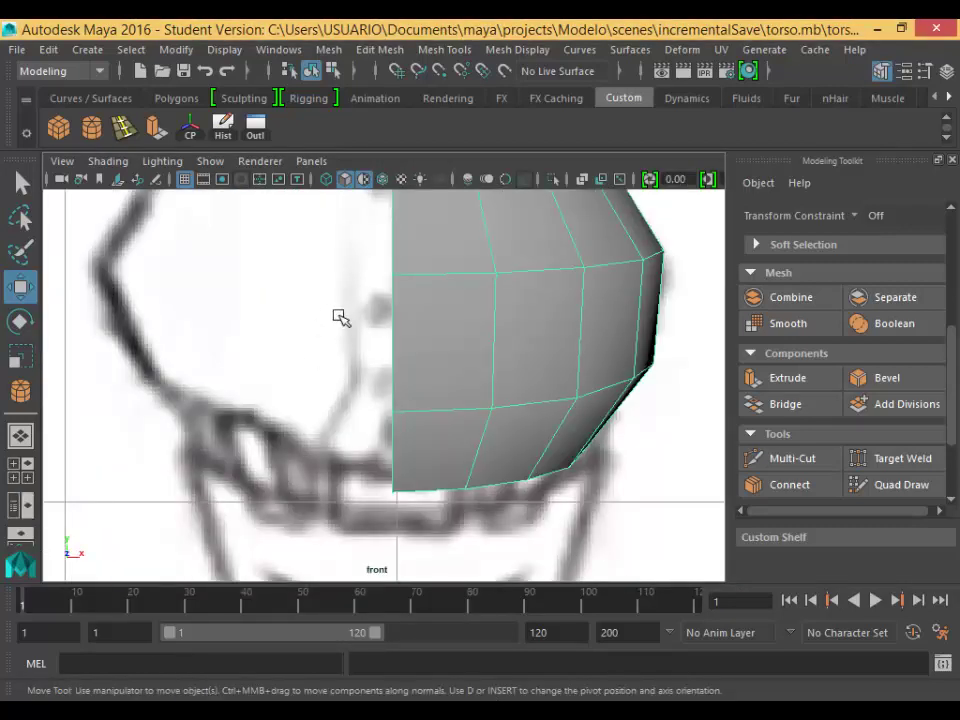
pyautogui.click(326, 178)
pyautogui.scroll(2, 414, 485)
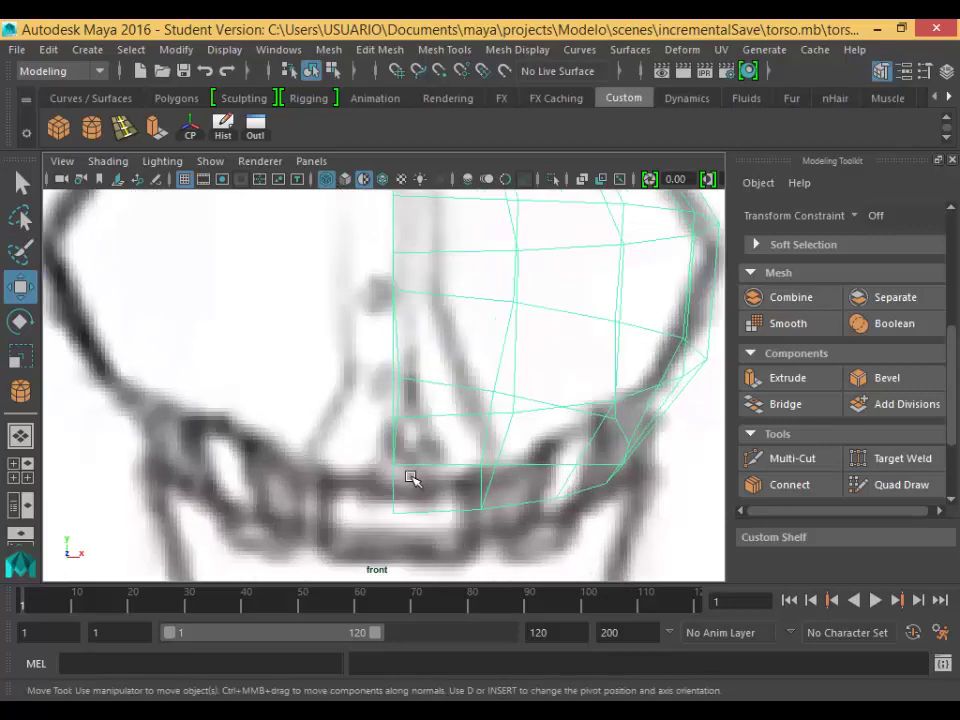
pyautogui.scroll(2, 418, 378)
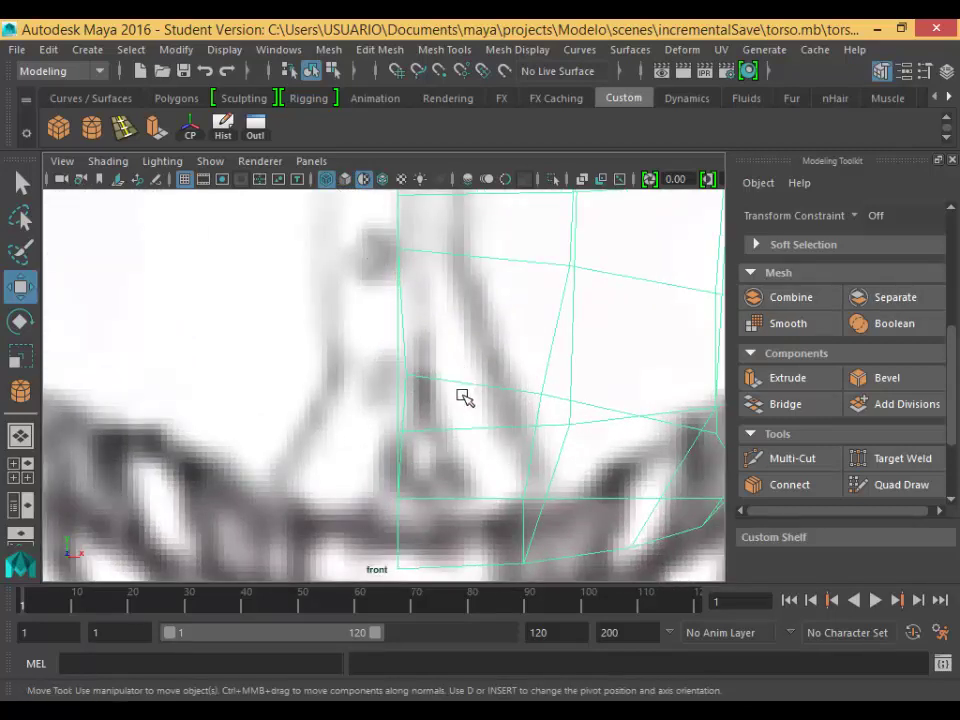
pyautogui.moveTo(450, 197); pyautogui.dragTo(398, 250, button='right')
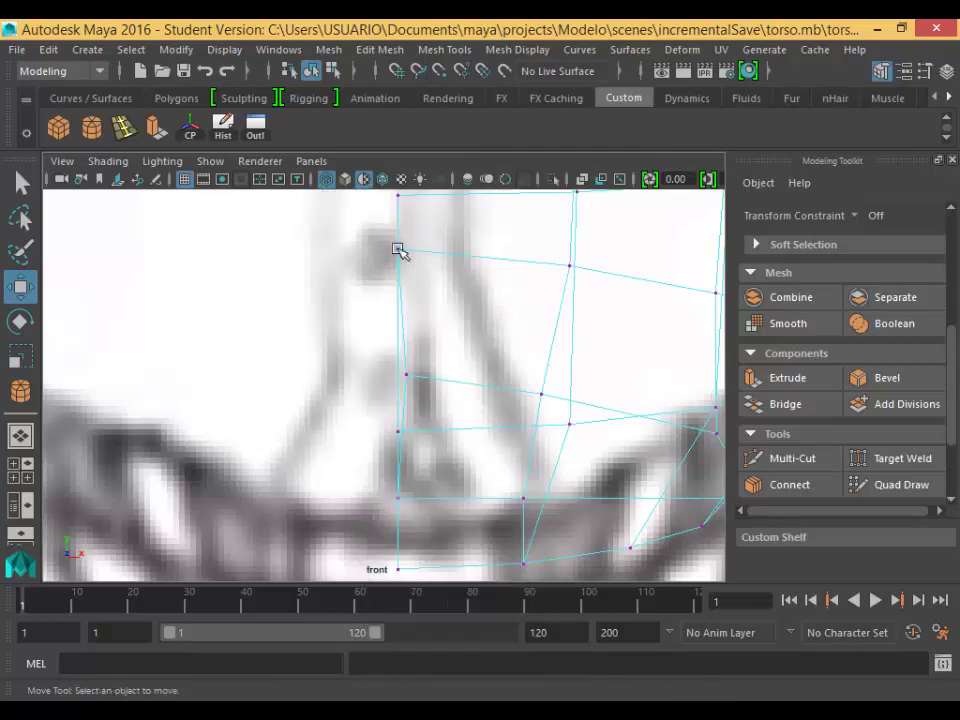
pyautogui.click(421, 393)
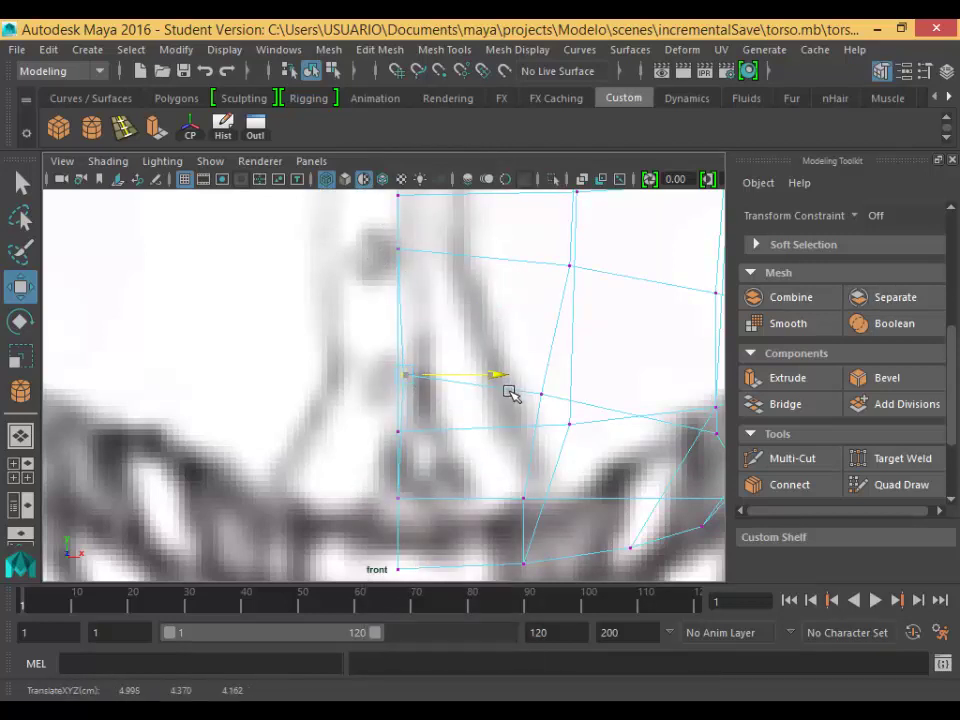
pyautogui.moveTo(509, 392); pyautogui.dragTo(503, 395)
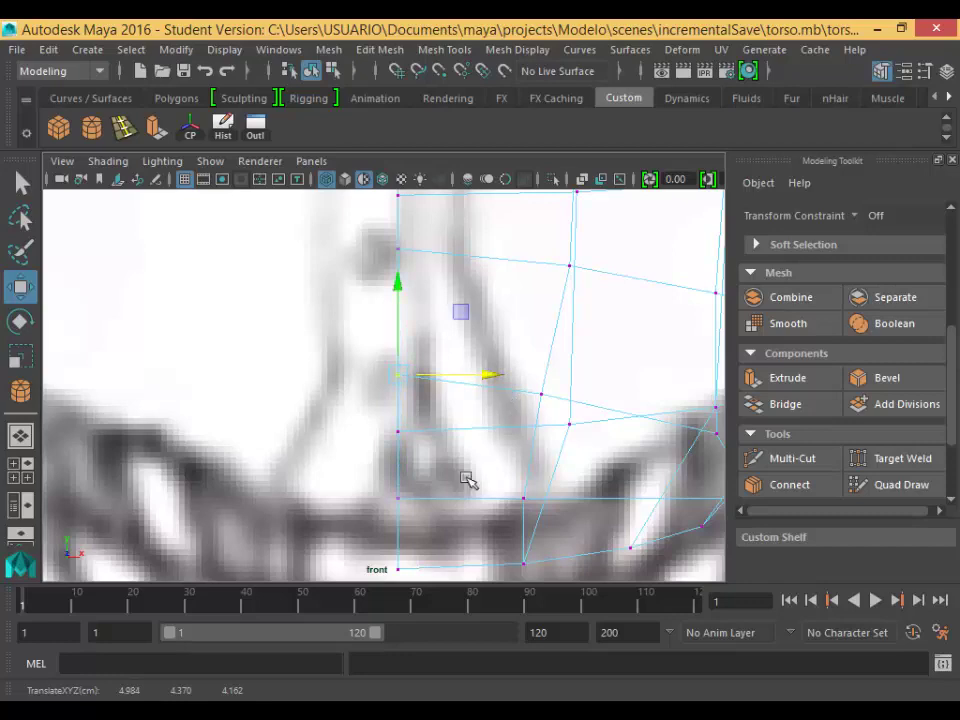
# Return to object mode and mirror the torso half with Duplicate Special, making one copy scaled -1 in X.
pyautogui.scroll(-5, 414, 471)
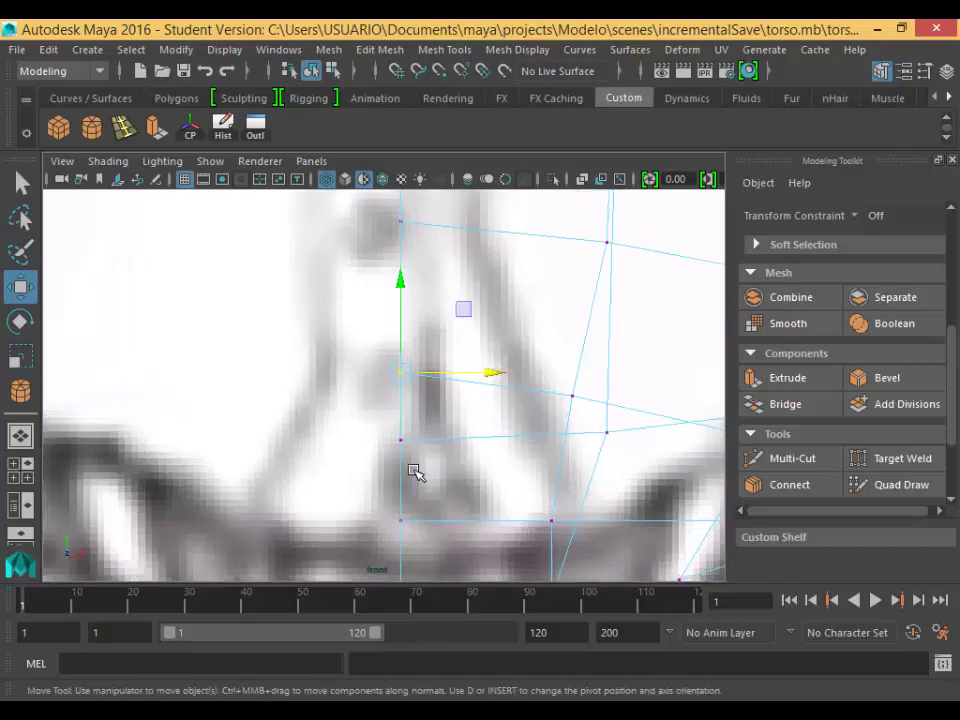
pyautogui.keyDown('alt'); pyautogui.moveTo(401, 322); pyautogui.dragTo(416, 442, button='middle'); pyautogui.keyUp('alt')
pyautogui.scroll(3, 414, 442)
pyautogui.scroll(-4, 416, 444)
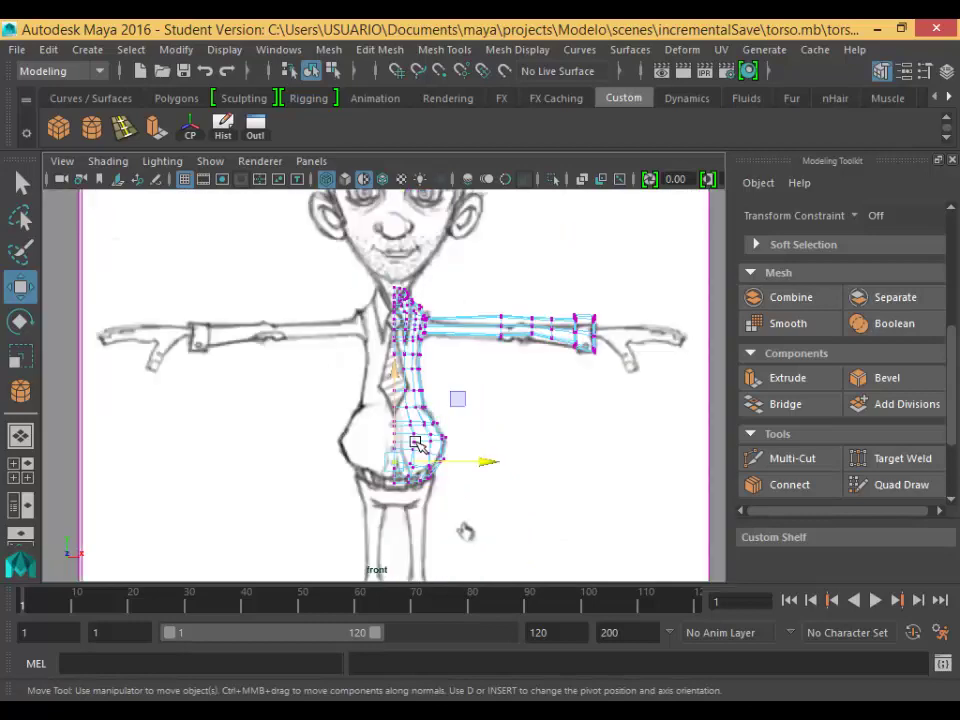
pyautogui.click(457, 398)
pyautogui.moveTo(433, 428); pyautogui.dragTo(508, 170, button='right')
pyautogui.click(438, 455)
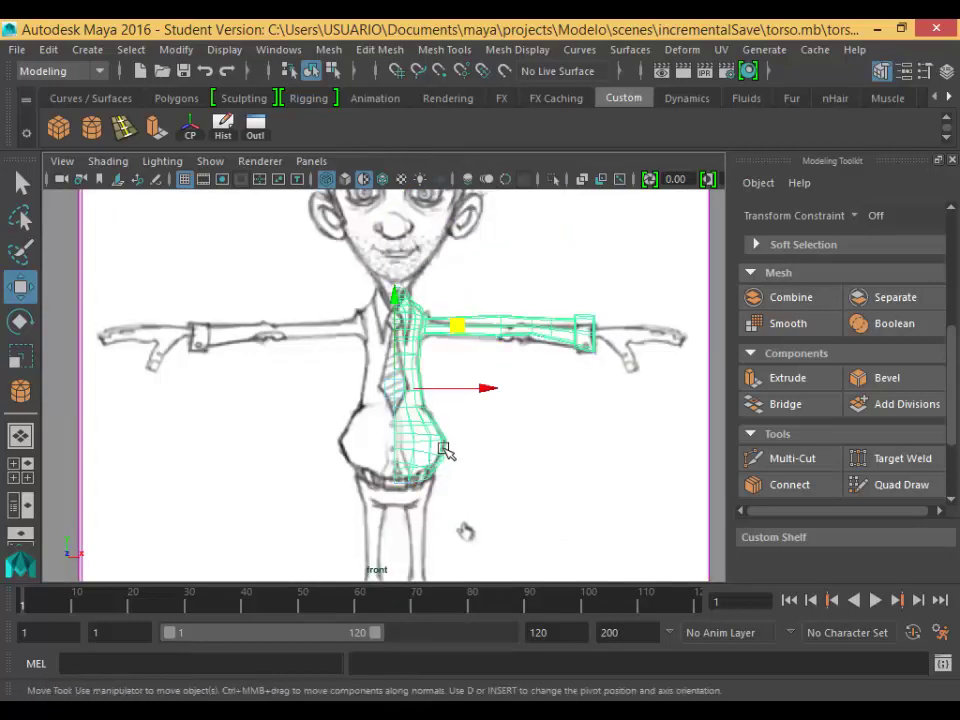
pyautogui.click(48, 49)
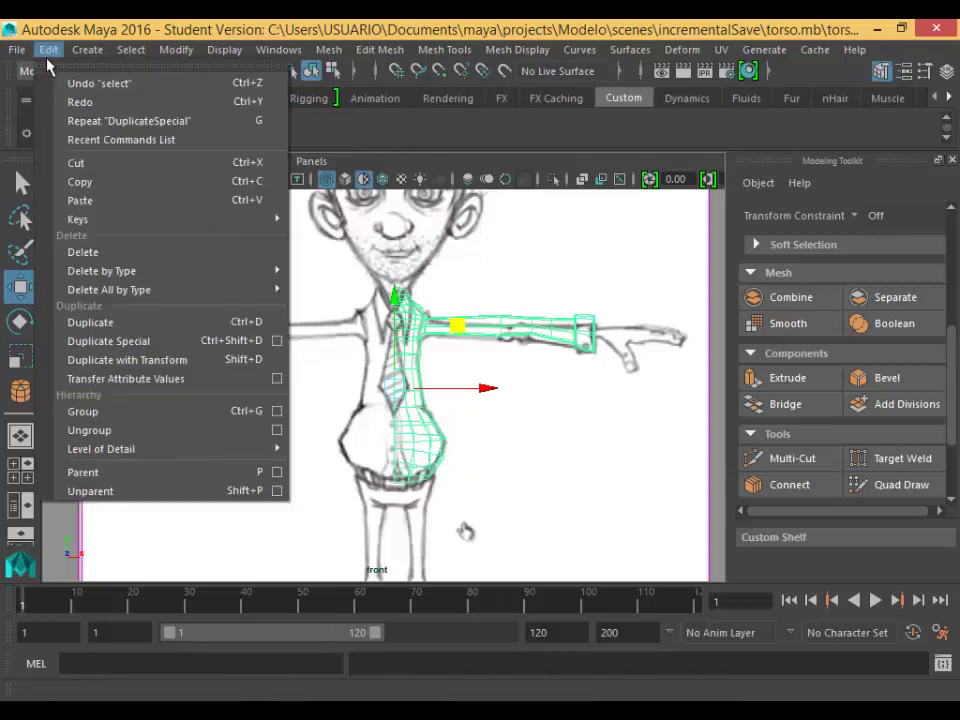
pyautogui.click(276, 340)
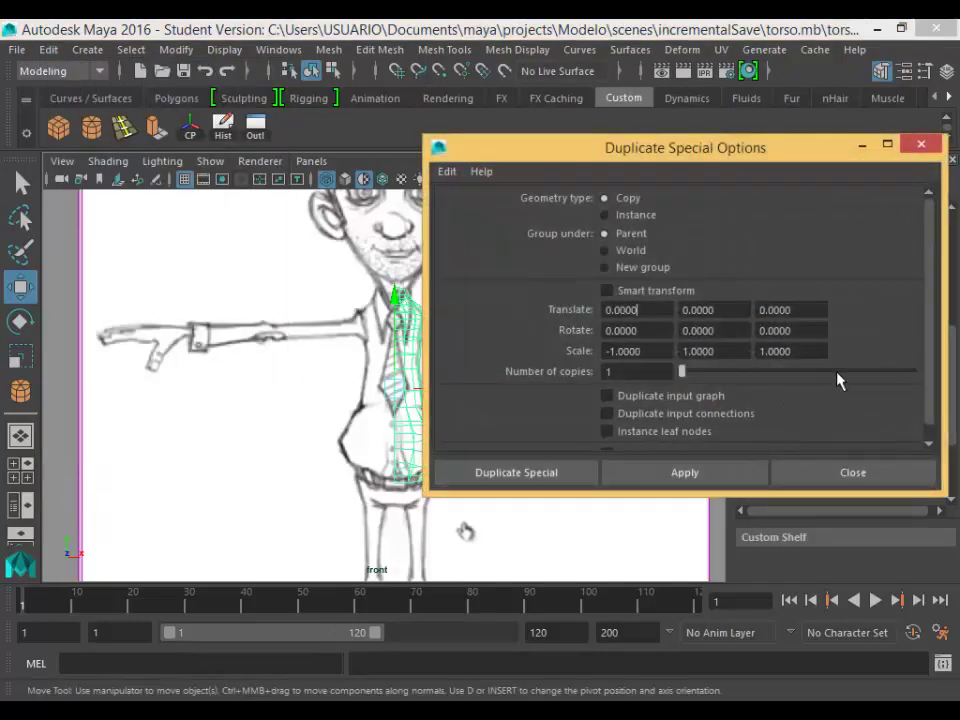
pyautogui.moveTo(641, 150); pyautogui.dragTo(759, 149)
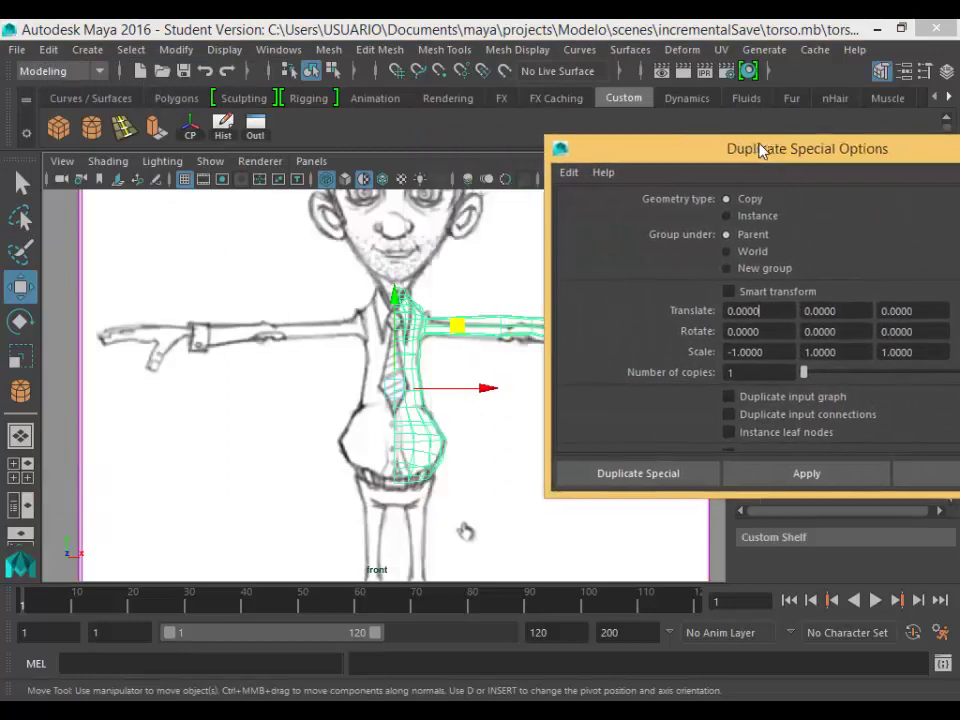
pyautogui.click(800, 484)
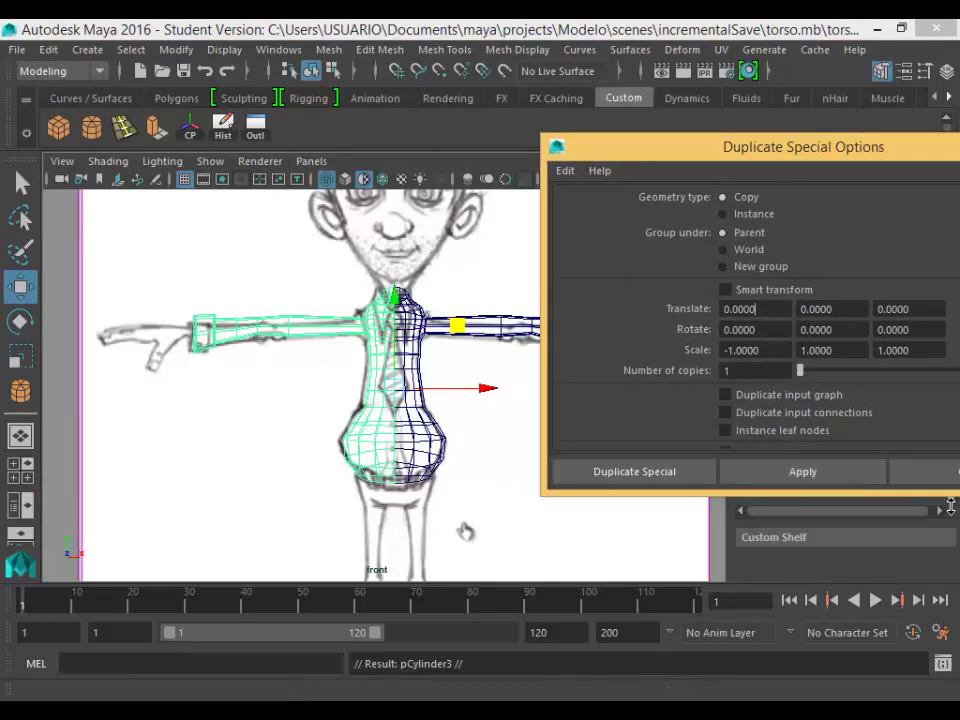
pyautogui.click(940, 474)
# Inspect the centre seam between the original and mirrored torso halves in the perspective view.
pyautogui.scroll(3, 465, 531)
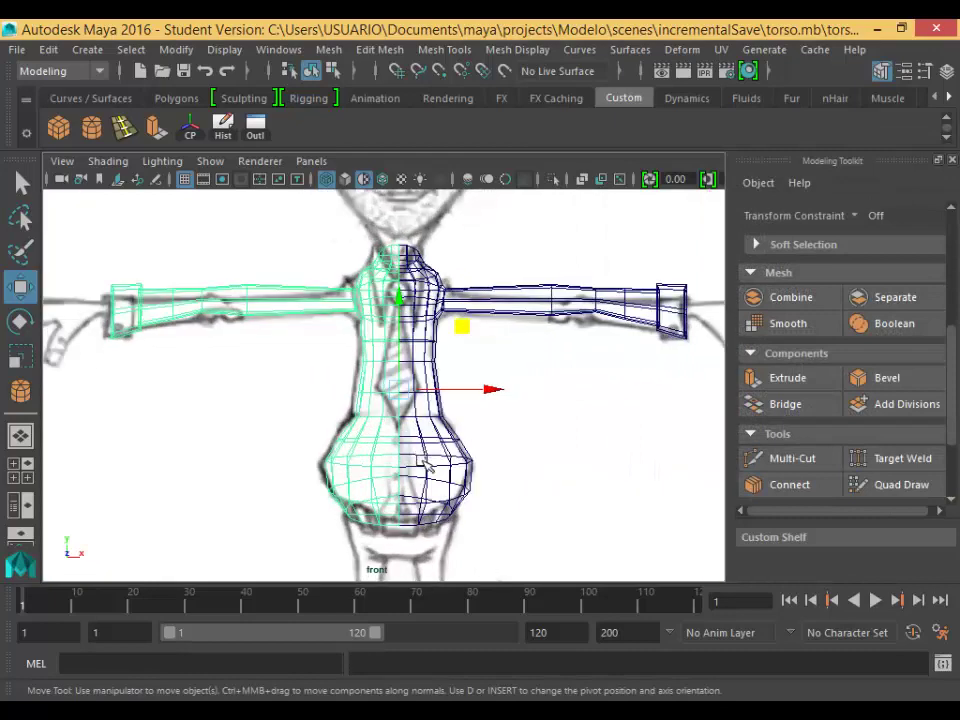
pyautogui.press('space')
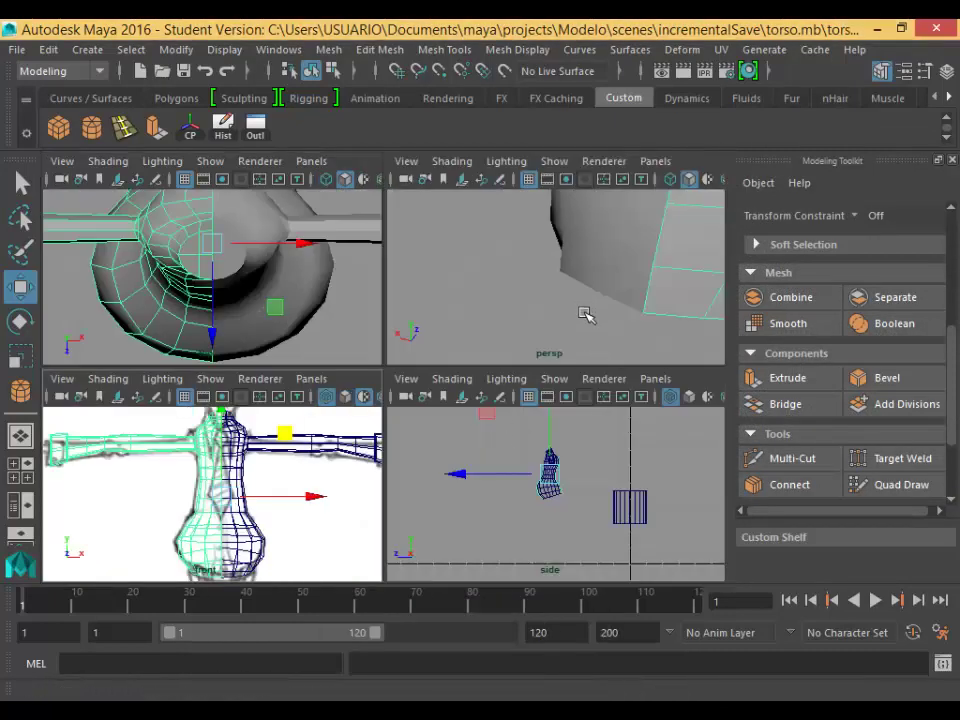
pyautogui.scroll(-5, 564, 272)
pyautogui.scroll(8, 587, 311)
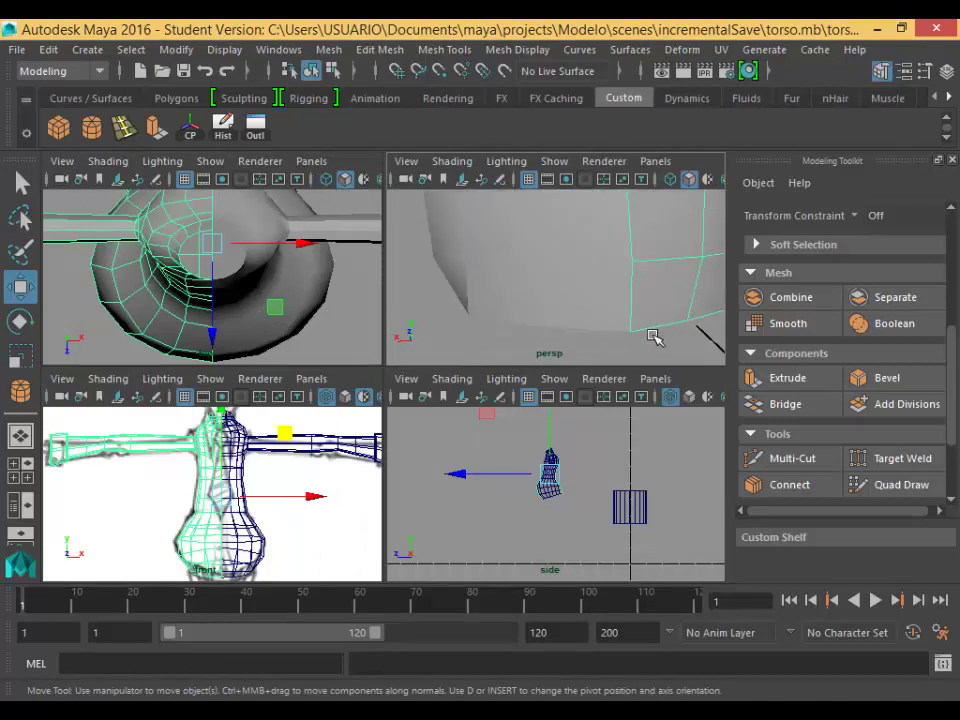
pyautogui.scroll(-5, 570, 315)
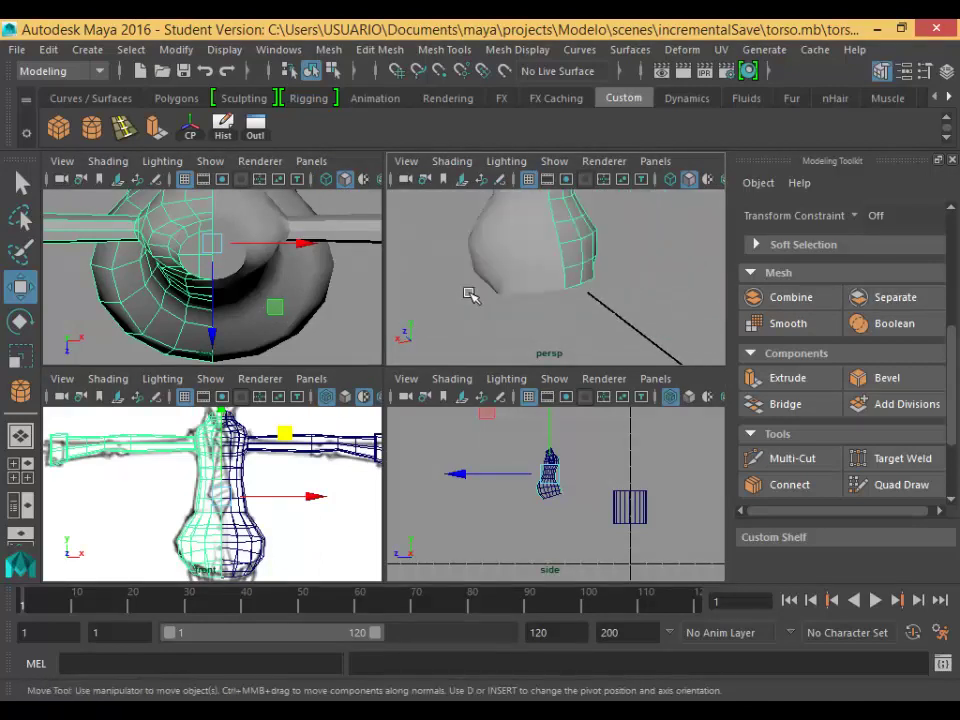
pyautogui.keyDown('alt'); pyautogui.moveTo(532, 272); pyautogui.dragTo(890, 254); pyautogui.keyUp('alt')
pyautogui.keyDown('alt'); pyautogui.moveTo(556, 348); pyautogui.dragTo(557, 261, button='middle'); pyautogui.keyUp('alt')
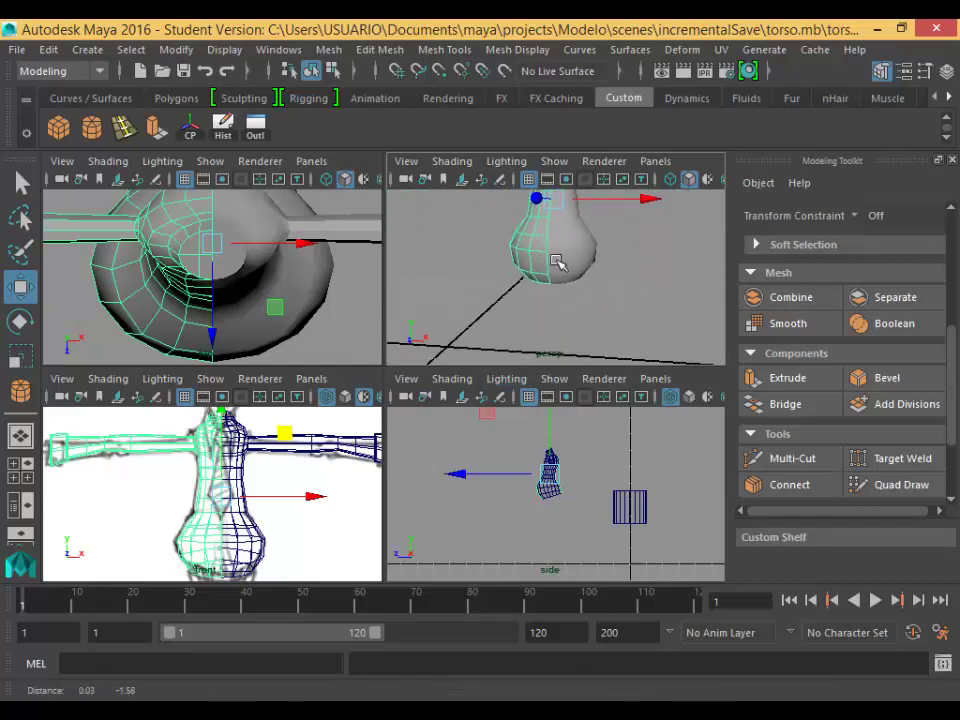
# Select both torso halves in the shaded front view and combine them into one mesh.
pyautogui.press('space')
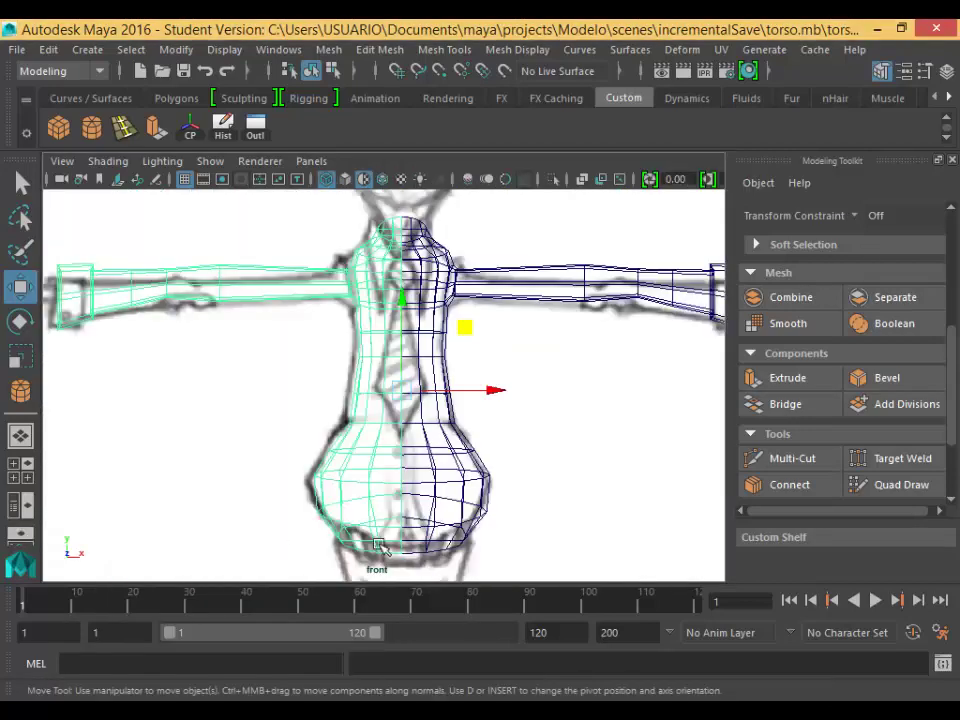
pyautogui.press('5')
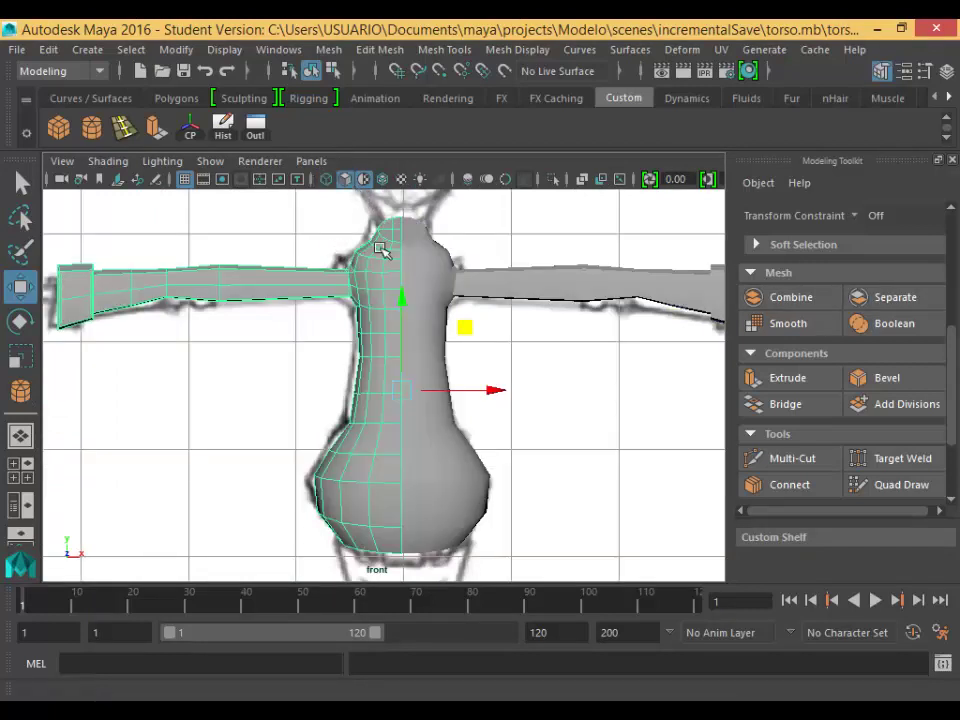
pyautogui.keyDown('shift'); pyautogui.click(445, 495); pyautogui.keyUp('shift')
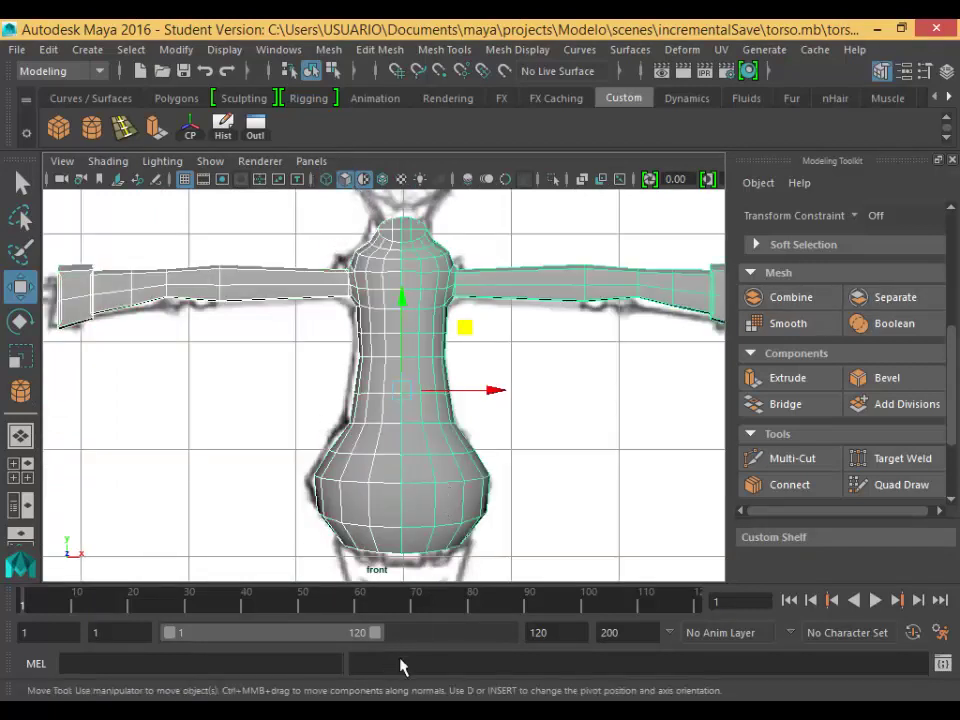
pyautogui.click(328, 49)
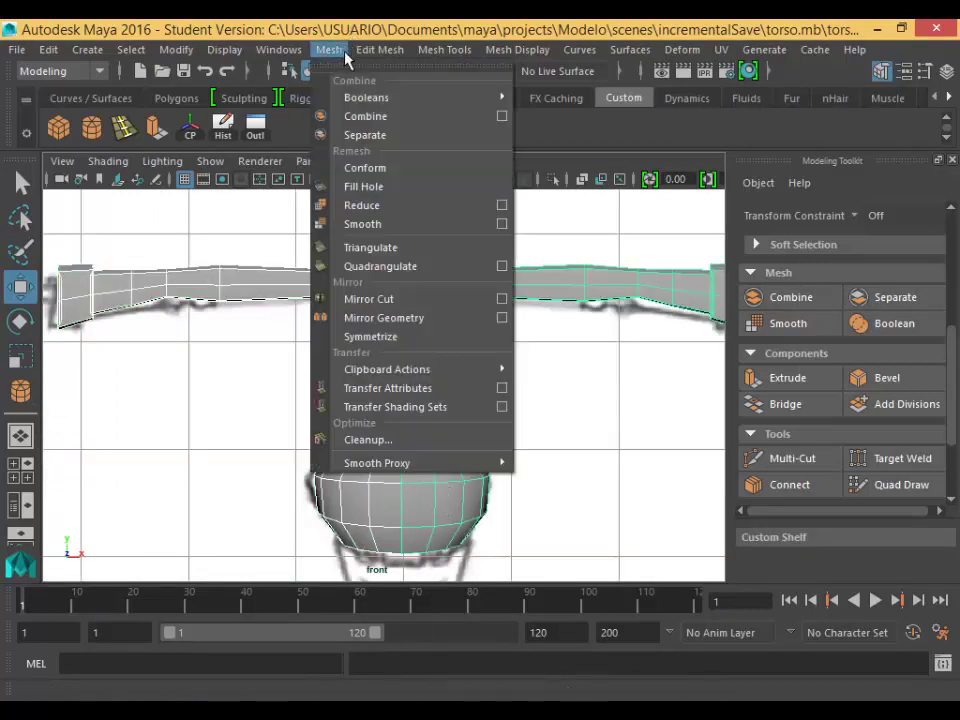
pyautogui.click(372, 120)
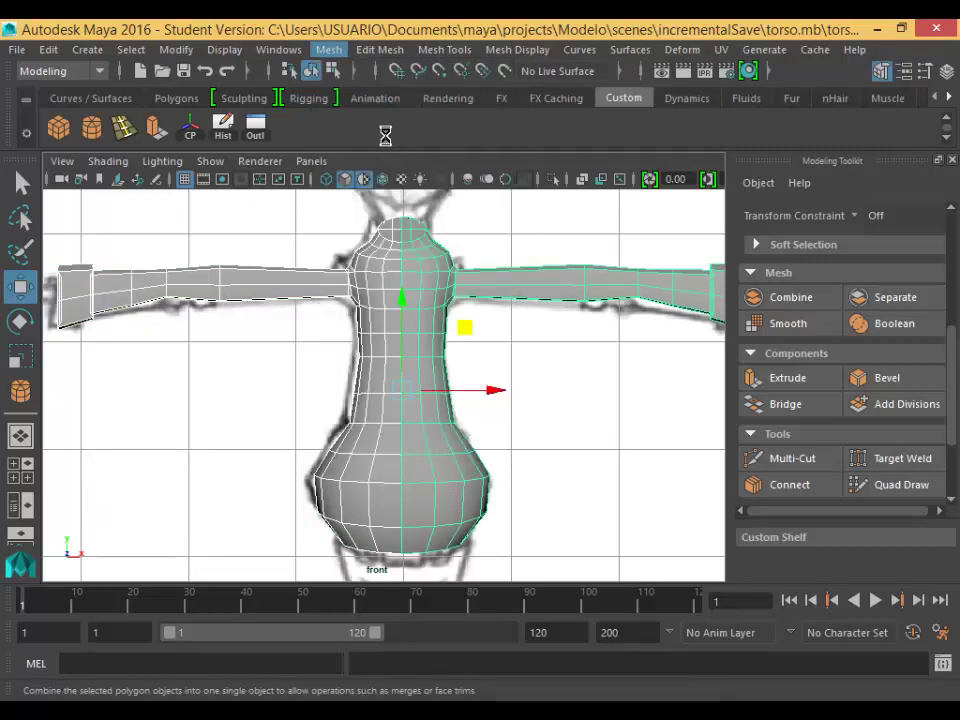
pyautogui.click(723, 474)
pyautogui.click(433, 478)
pyautogui.click(552, 440)
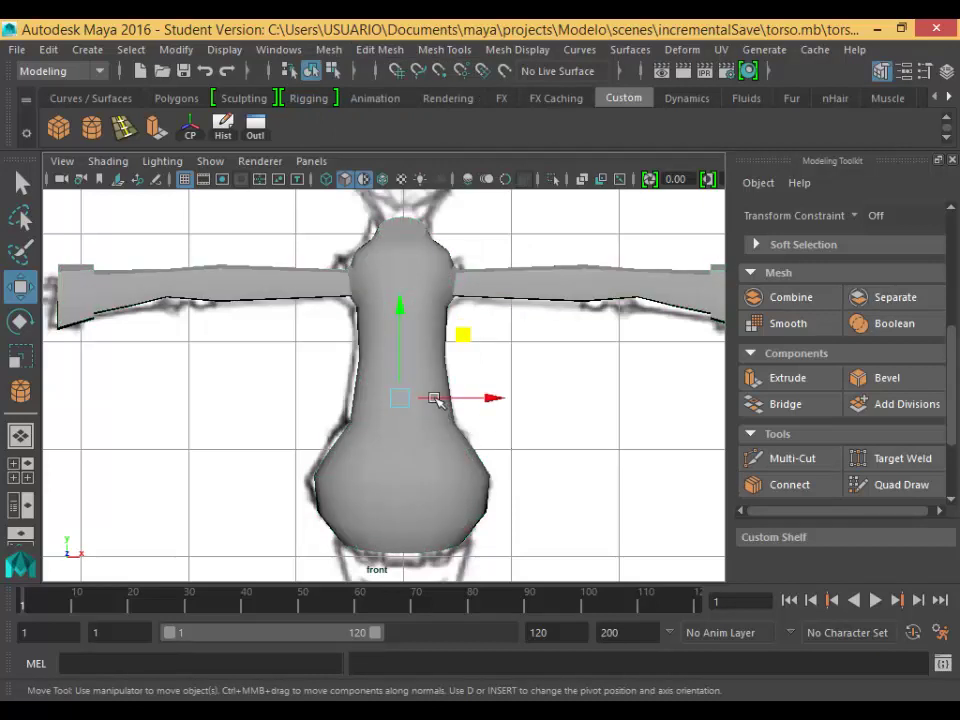
pyautogui.click(520, 303)
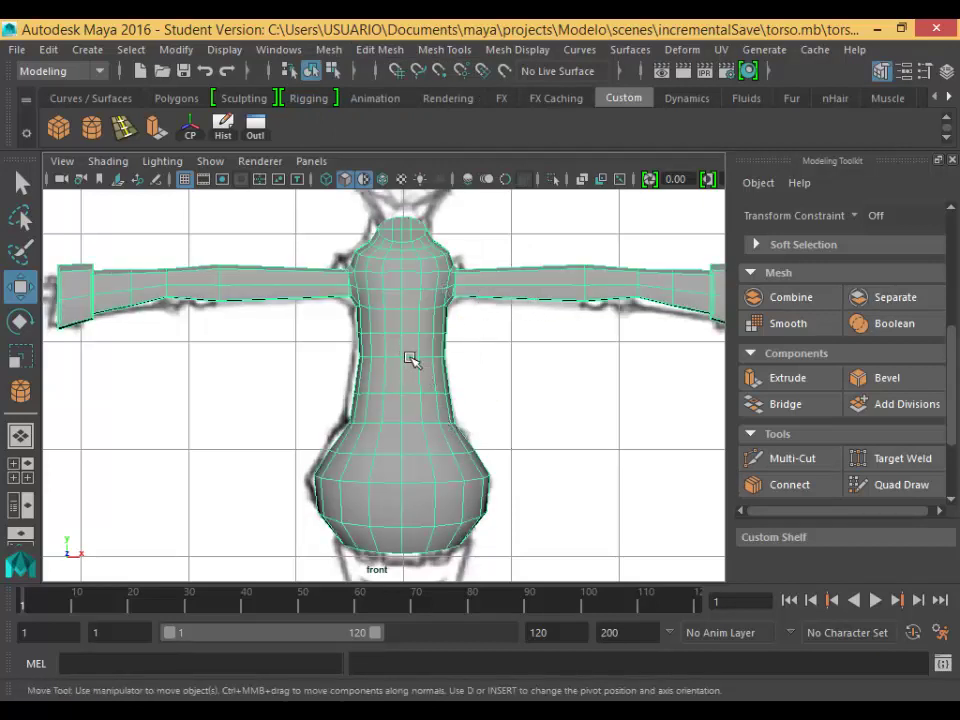
# Pull a mid-torso vertex on the centre seam sideways in vertex mode to test the joint, and undo the move.
pyautogui.moveTo(418, 342); pyautogui.dragTo(342, 243, button='right')
pyautogui.scroll(6, 371, 379)
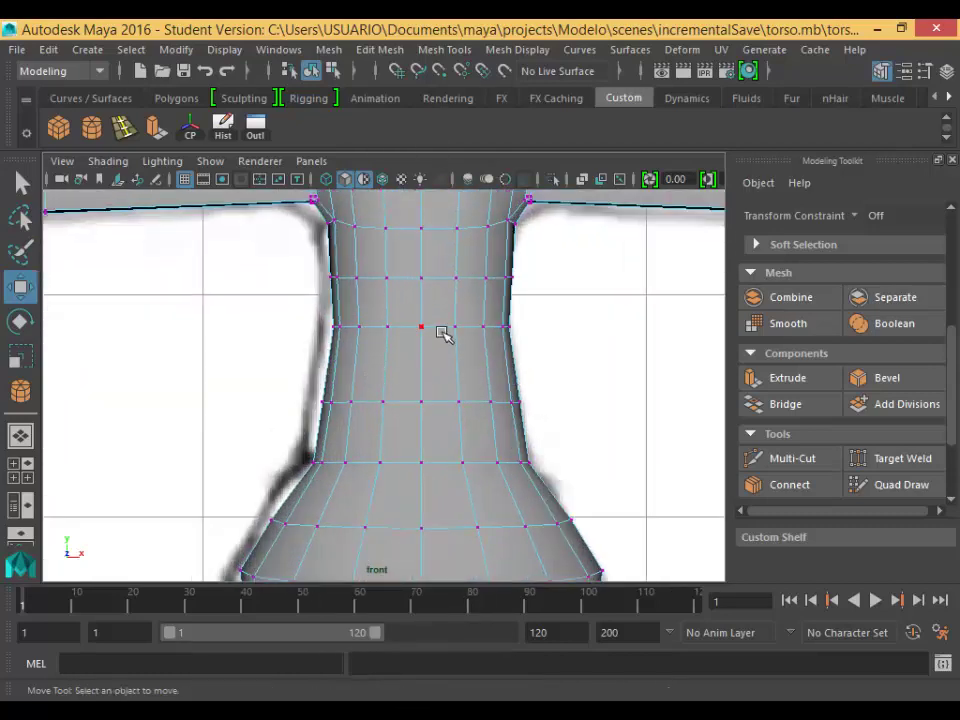
pyautogui.click(437, 343)
pyautogui.press('space')
pyautogui.press('space')
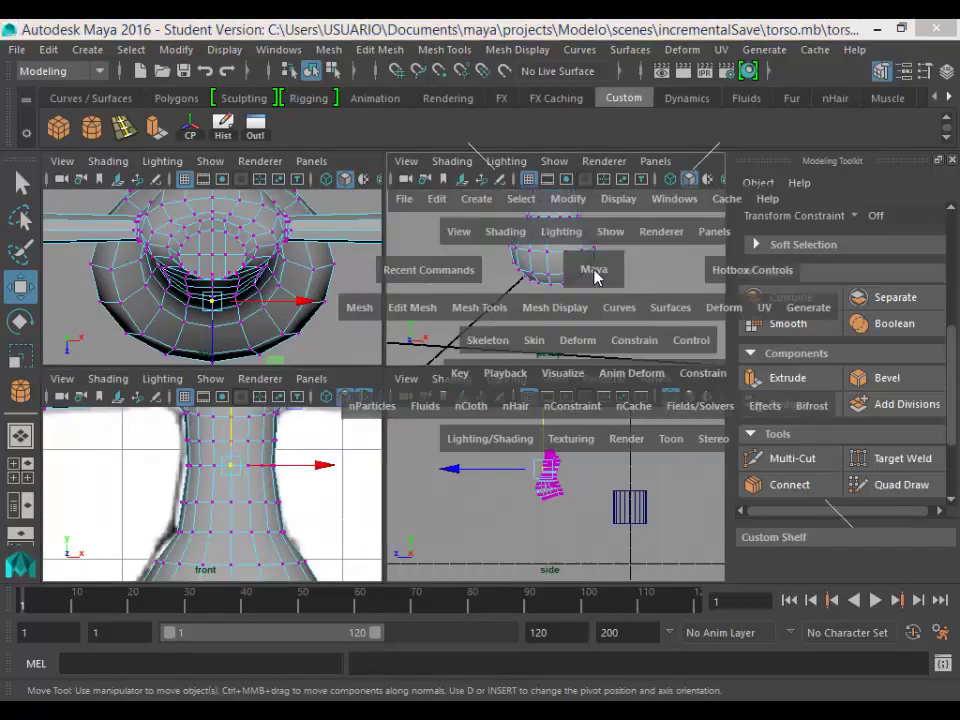
pyautogui.keyDown('alt'); pyautogui.moveTo(432, 281); pyautogui.dragTo(502, 437, button='middle'); pyautogui.keyUp('alt')
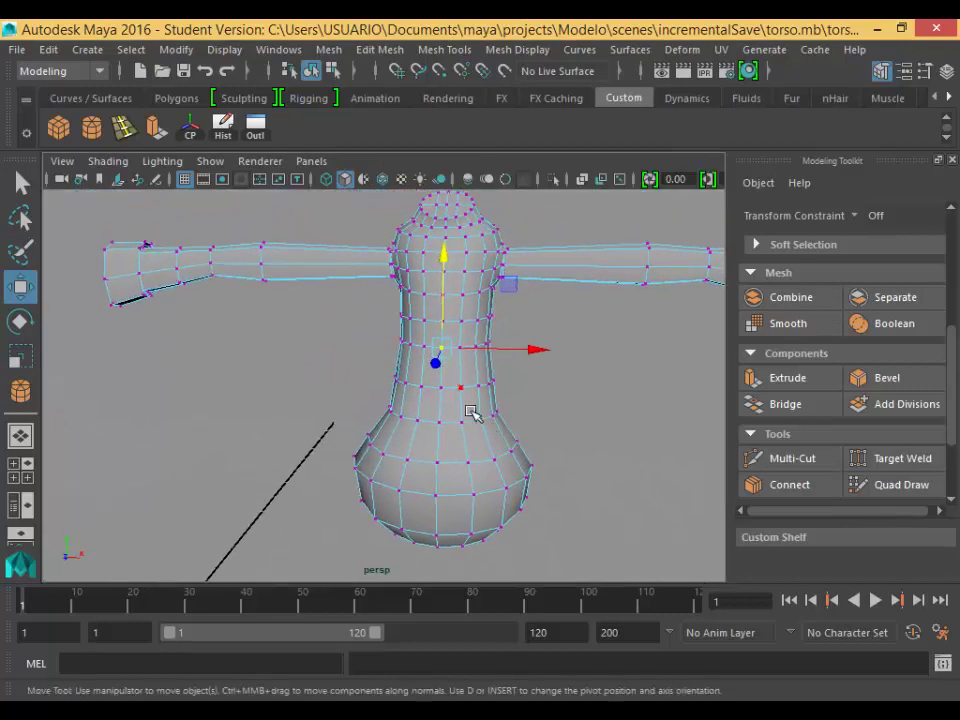
pyautogui.scroll(5, 474, 412)
pyautogui.moveTo(600, 321); pyautogui.dragTo(650, 333)
pyautogui.scroll(3, 534, 371)
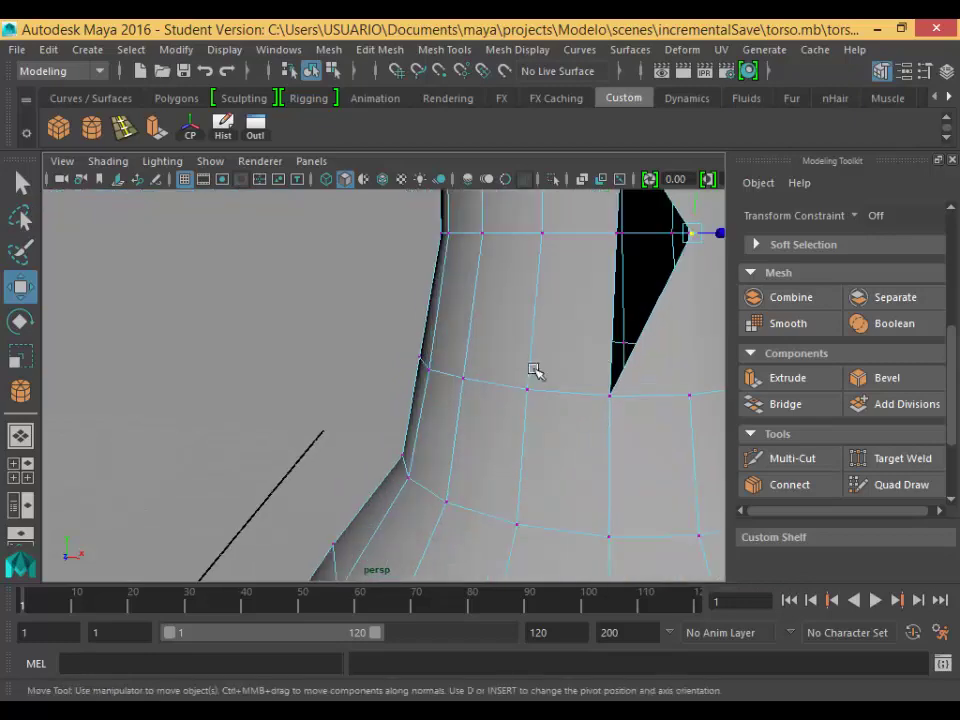
pyautogui.keyDown('alt'); pyautogui.moveTo(534, 371); pyautogui.dragTo(664, 297); pyautogui.keyUp('alt')
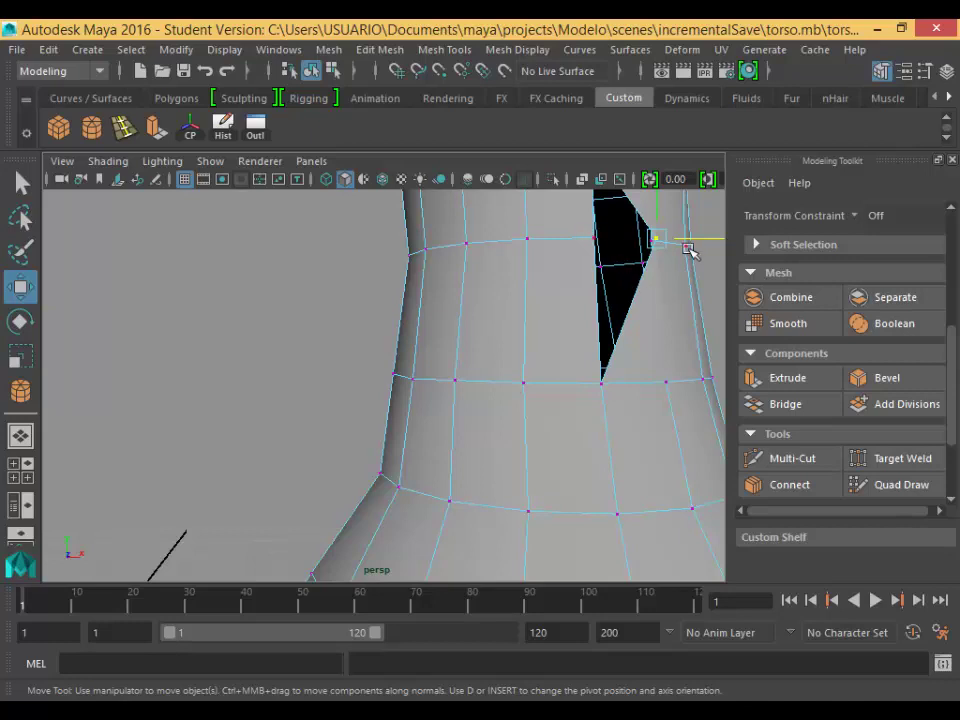
pyautogui.hotkey('ctrl', 'z')
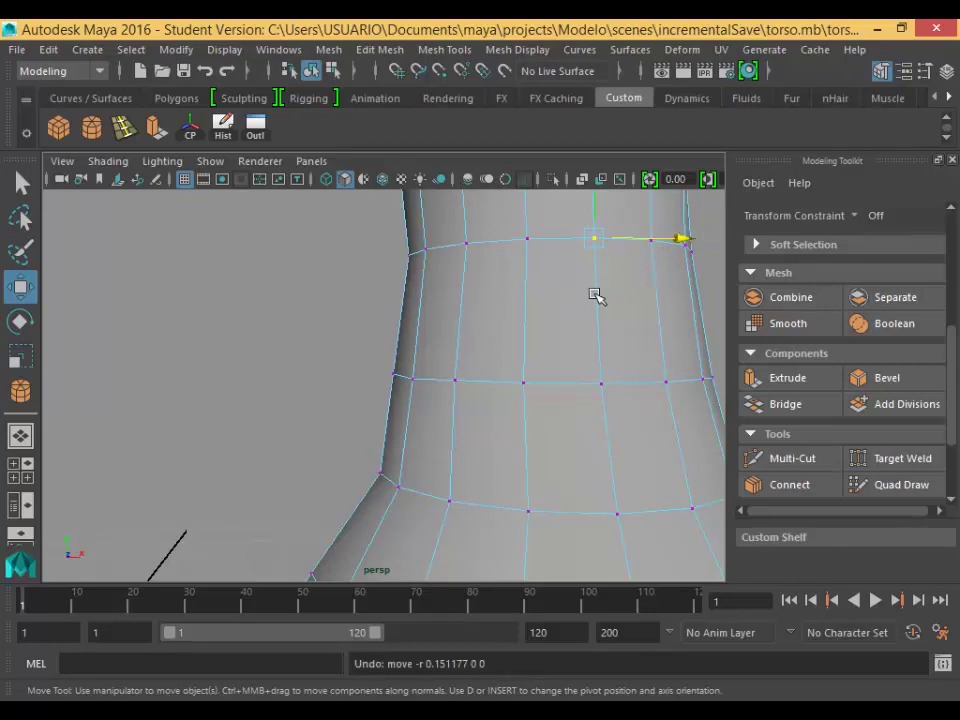
pyautogui.scroll(-3, 583, 300)
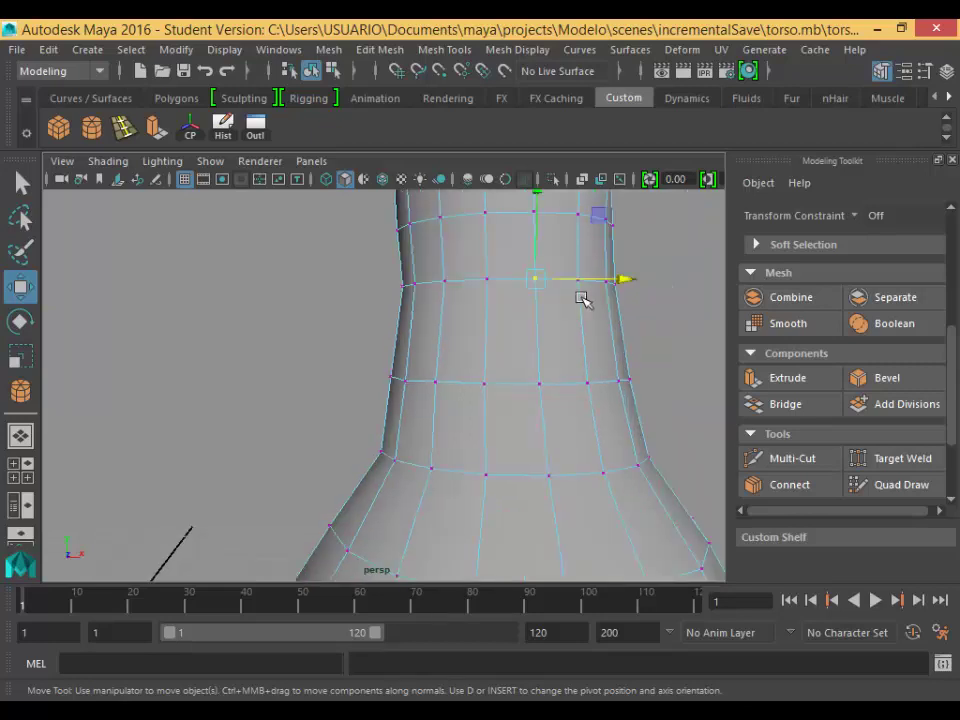
# Try to merge the selected centre seam vertex with a Merge Vertices threshold of 0.0100 and Always merge for two vertices enabled.
pyautogui.click(382, 50)
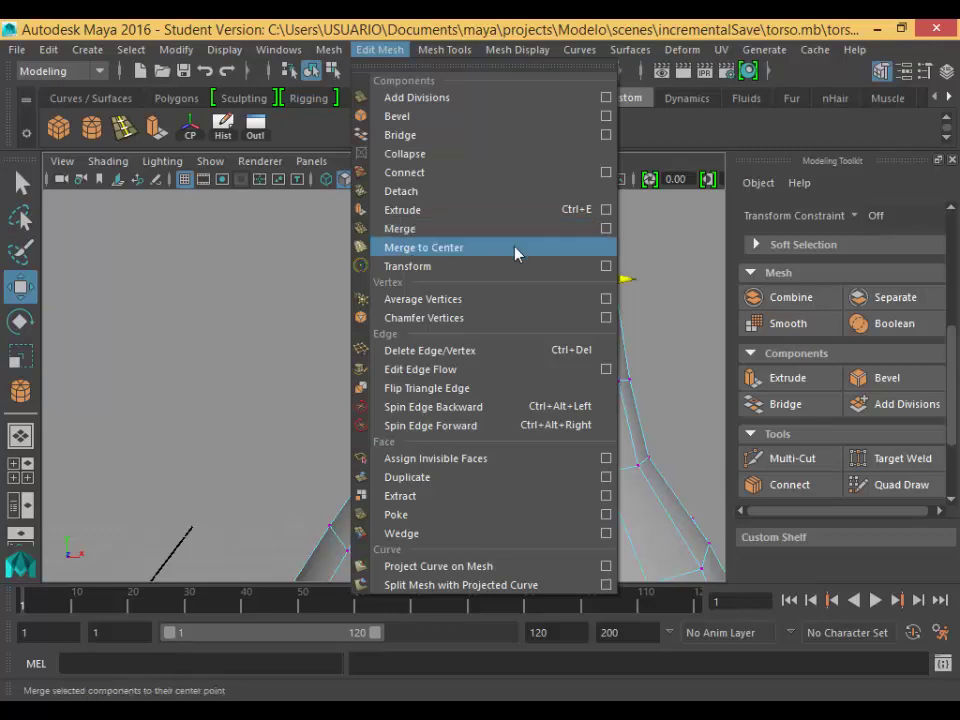
pyautogui.click(606, 228)
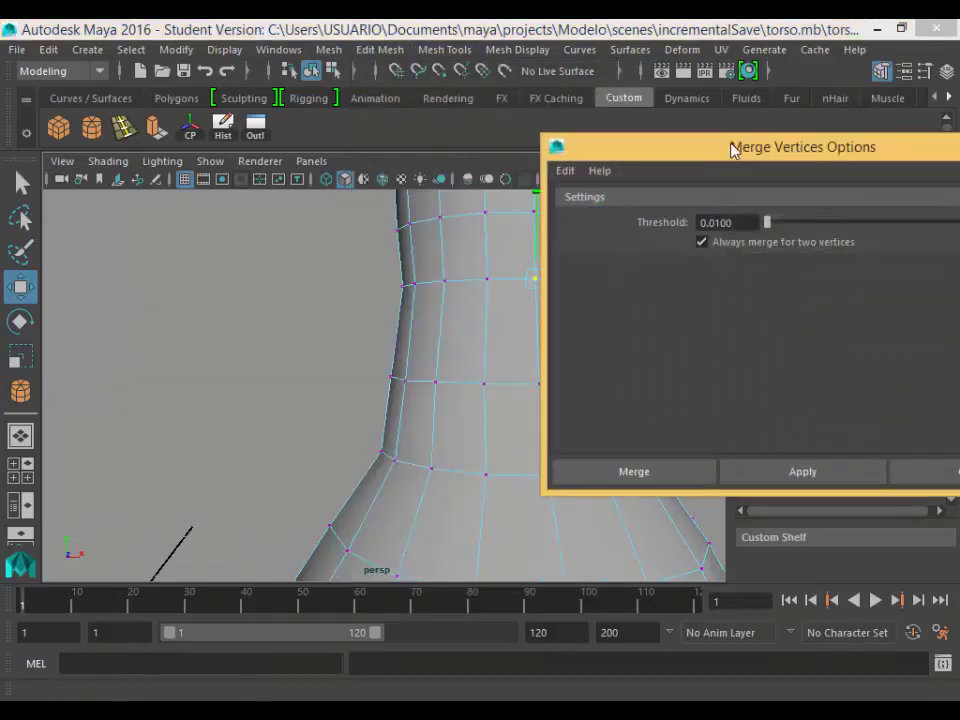
pyautogui.moveTo(730, 149); pyautogui.dragTo(655, 122)
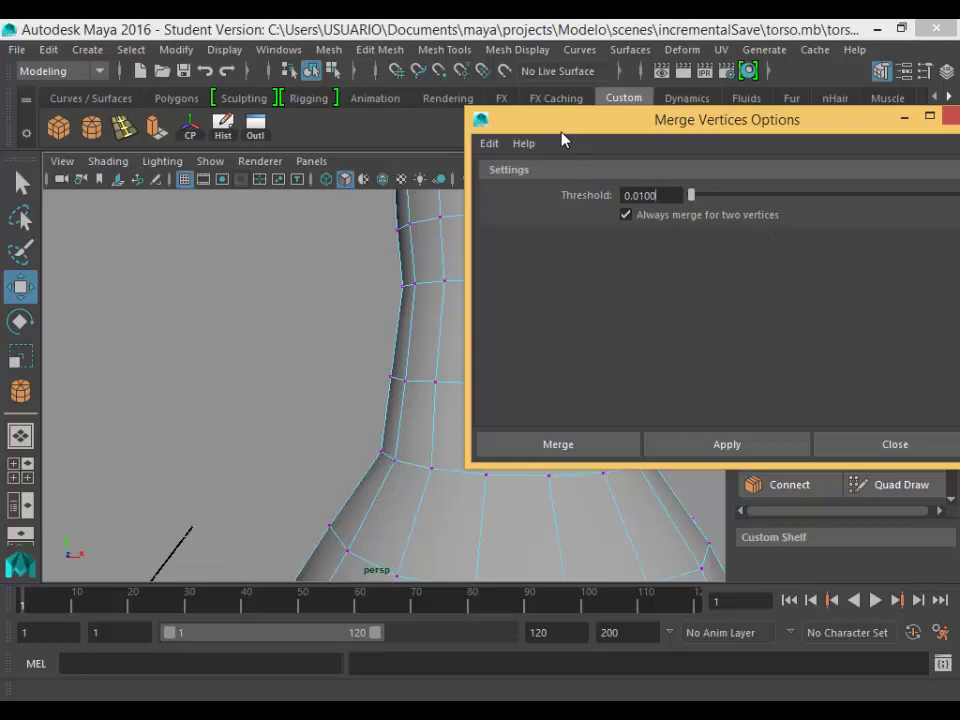
pyautogui.moveTo(563, 140); pyautogui.dragTo(724, 177)
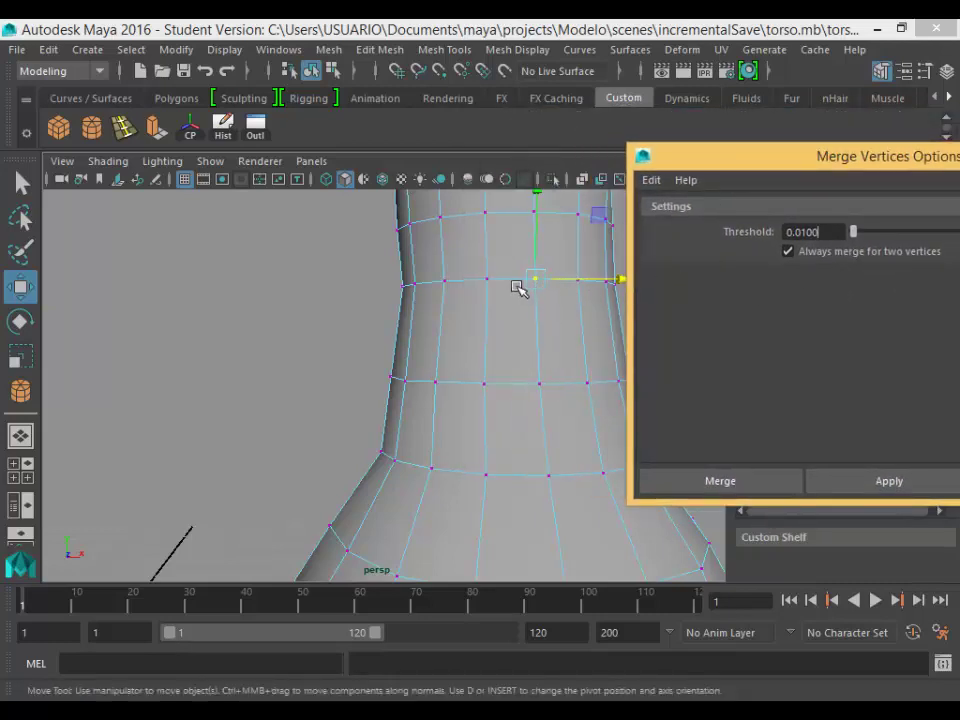
pyautogui.moveTo(722, 168); pyautogui.dragTo(535, 203)
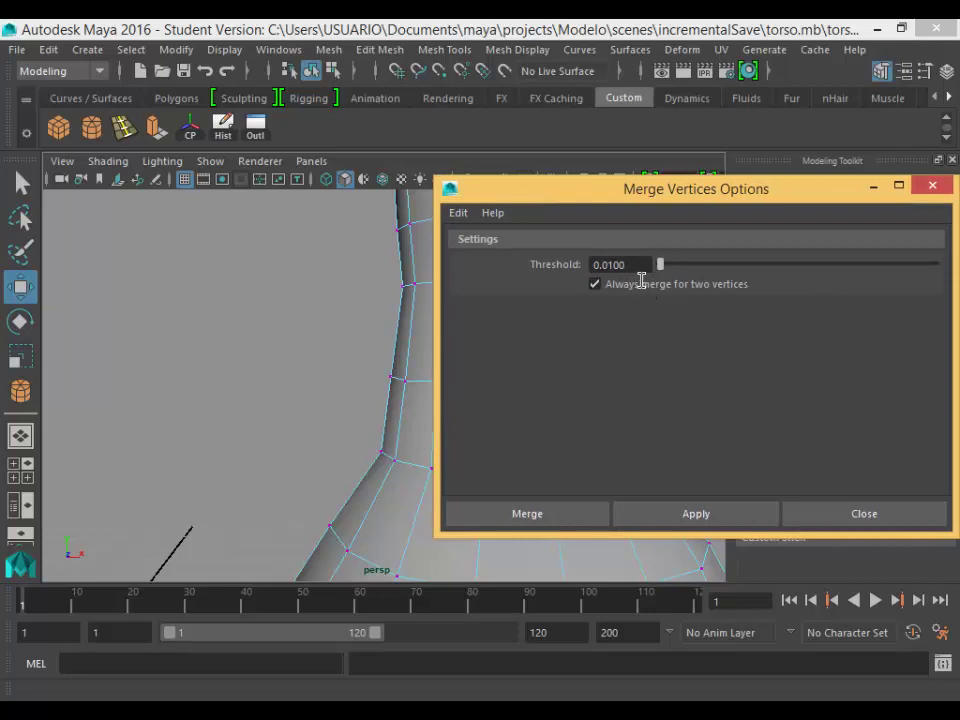
pyautogui.moveTo(643, 188); pyautogui.dragTo(772, 314)
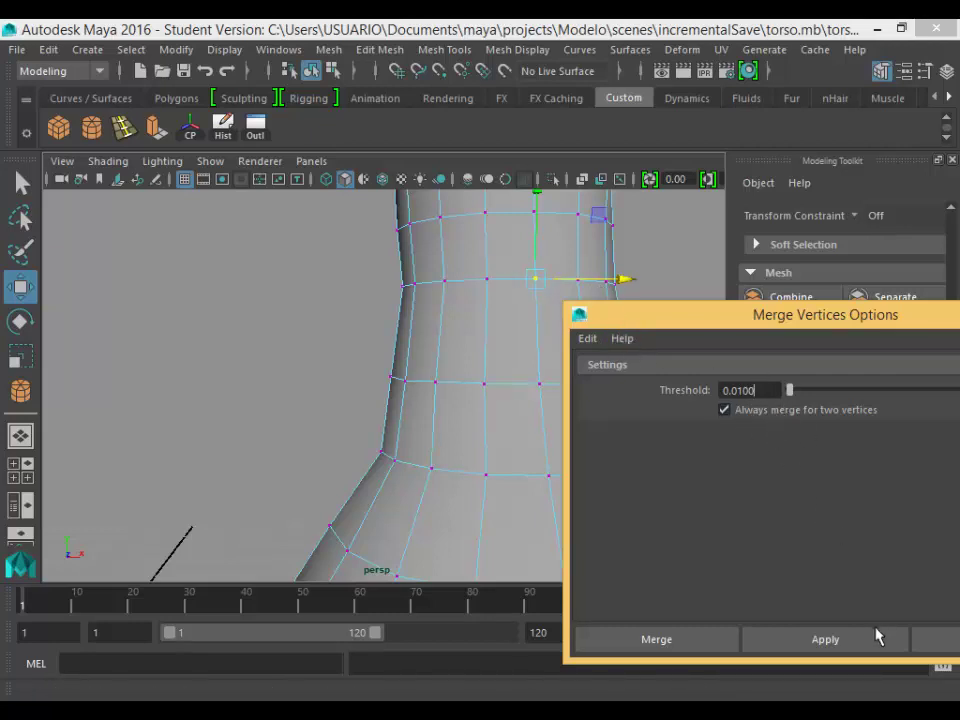
pyautogui.click(700, 640)
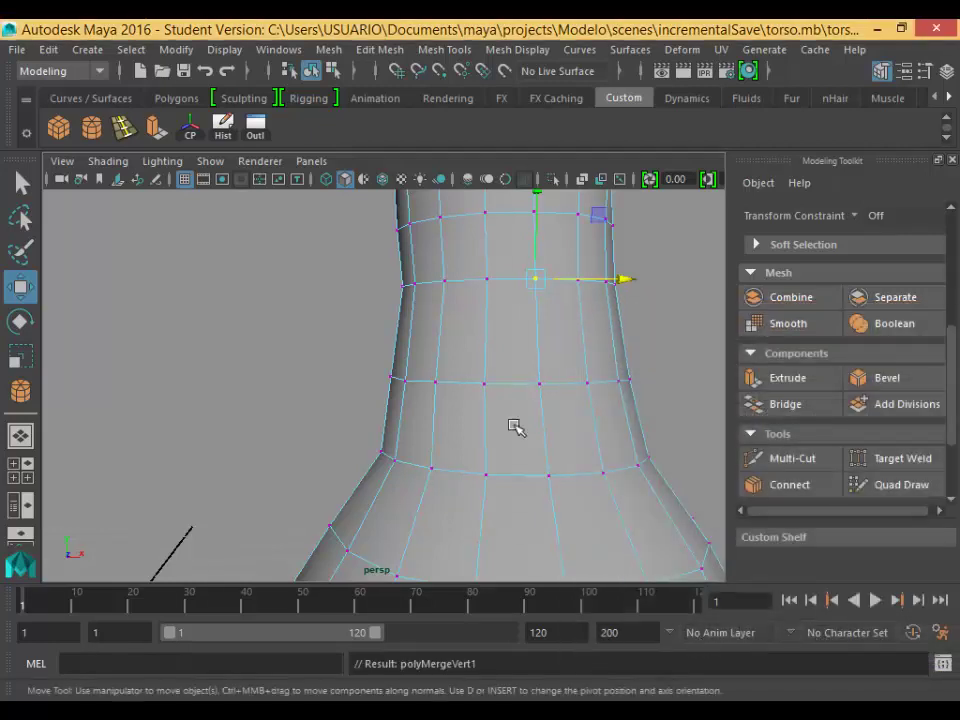
# Move the same centre seam vertex in X again to check the merge, and undo the move.
pyautogui.click(553, 296)
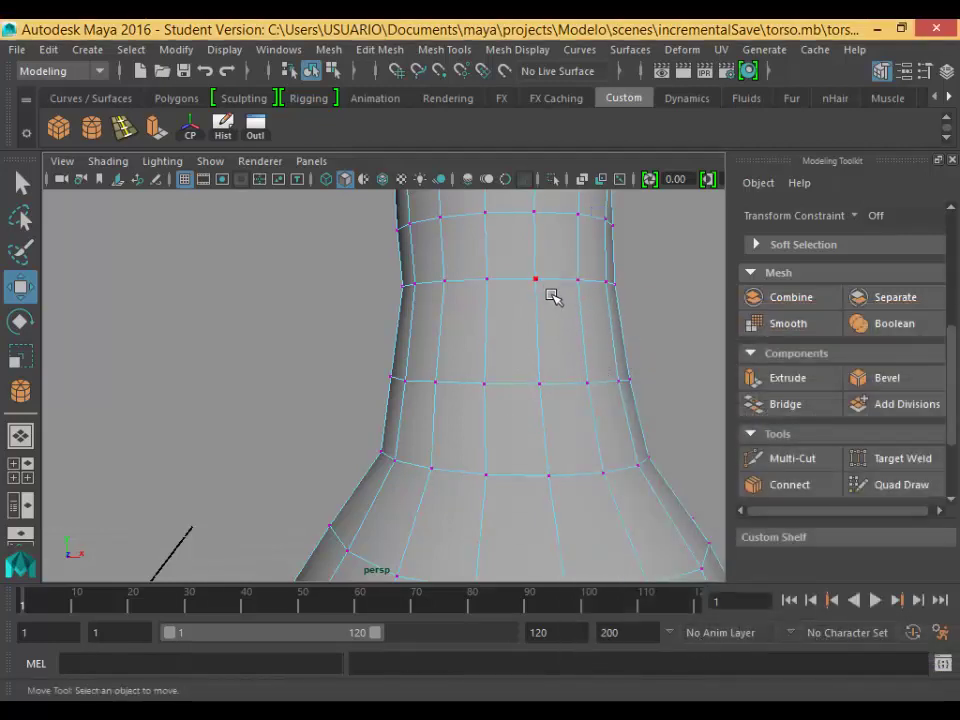
pyautogui.moveTo(536, 198); pyautogui.dragTo(447, 199, button='right')
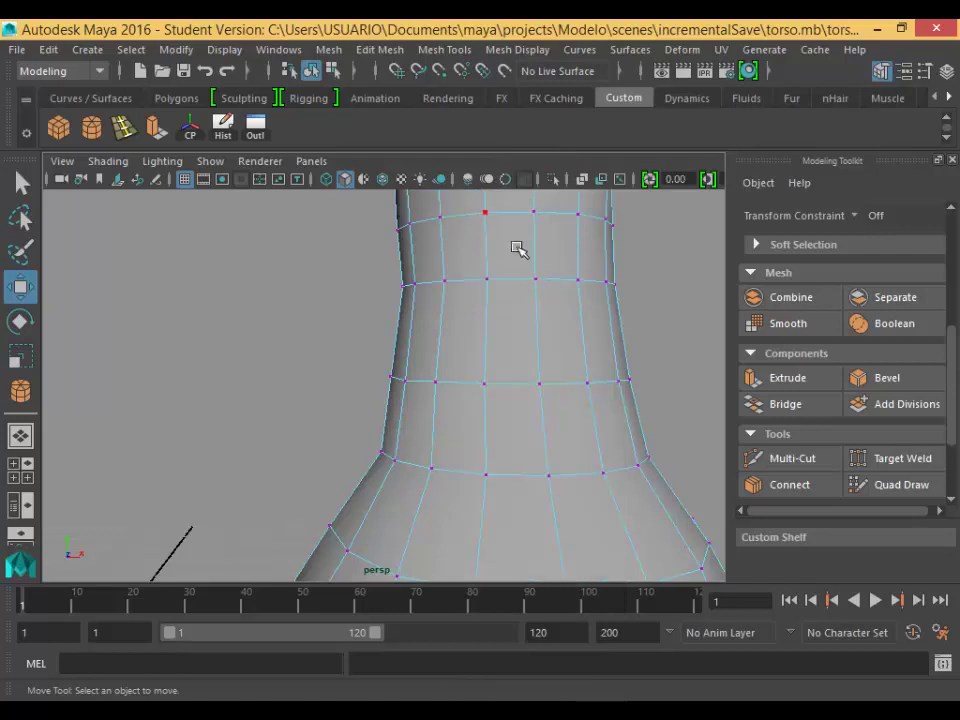
pyautogui.click(548, 296)
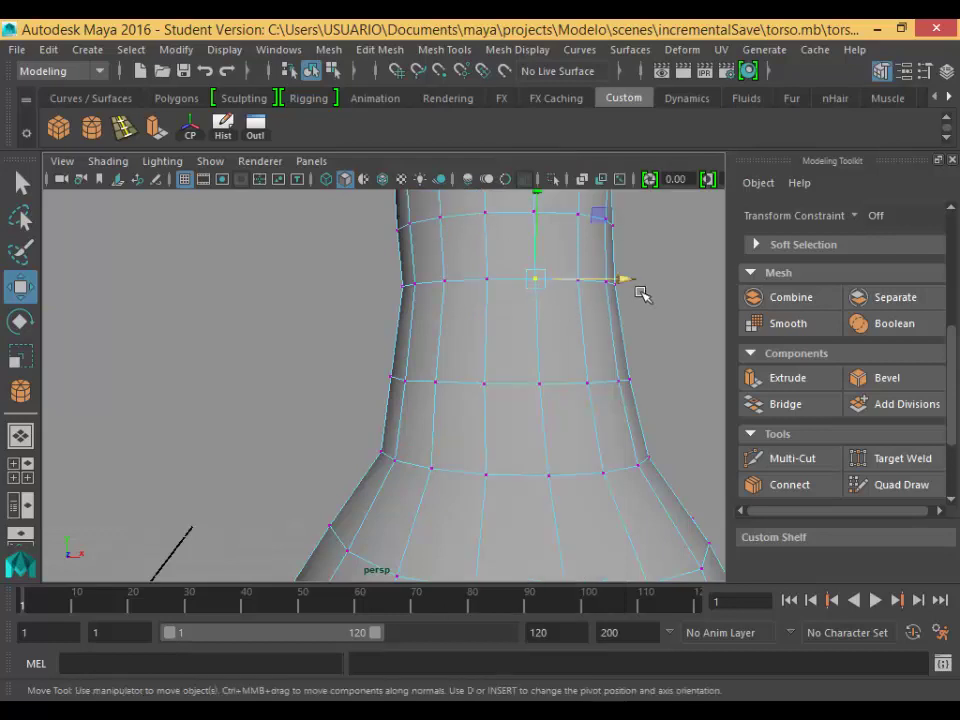
pyautogui.moveTo(641, 294); pyautogui.dragTo(609, 311)
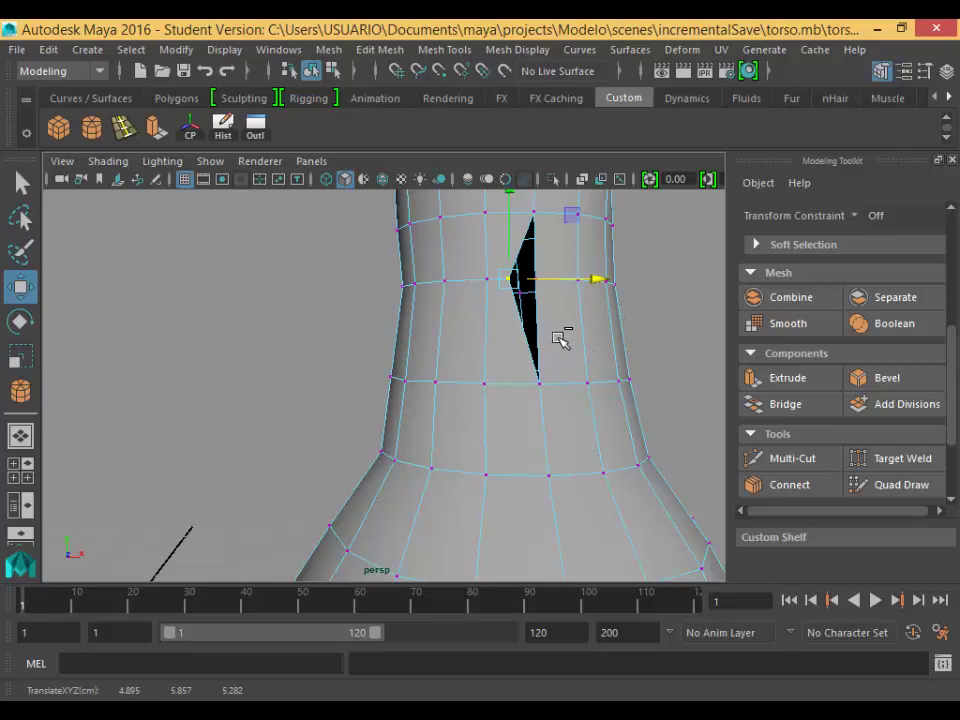
pyautogui.keyDown('alt'); pyautogui.moveTo(557, 335); pyautogui.dragTo(536, 346); pyautogui.keyUp('alt')
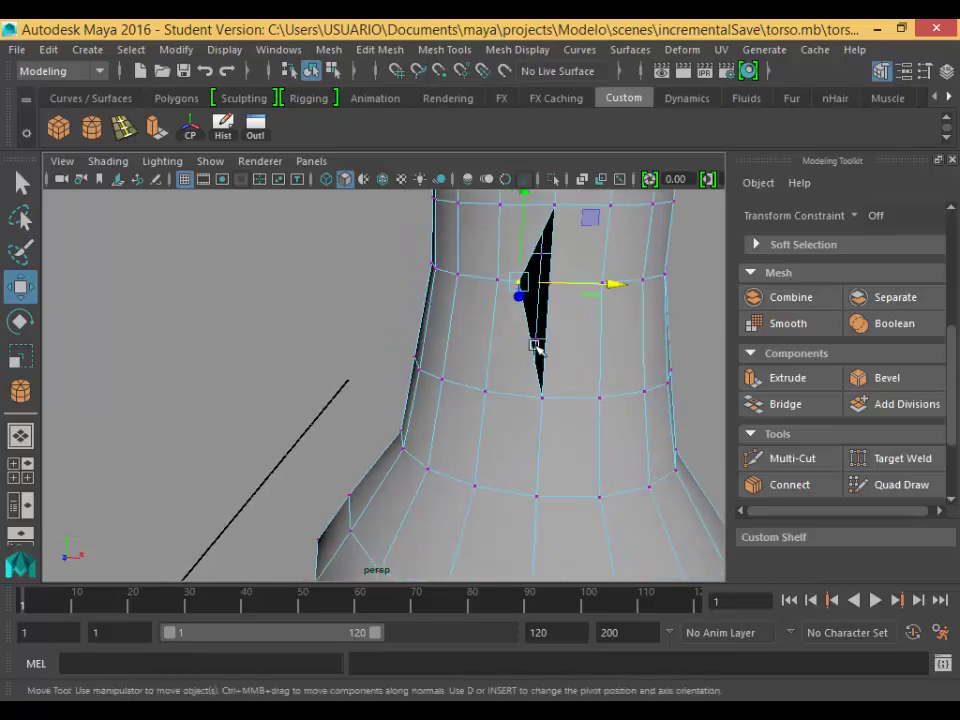
pyautogui.hotkey('ctrl', 'z')
# Return to object mode and merge the vertices of the whole torso mesh with a threshold of 0.0100.
pyautogui.click(578, 366)
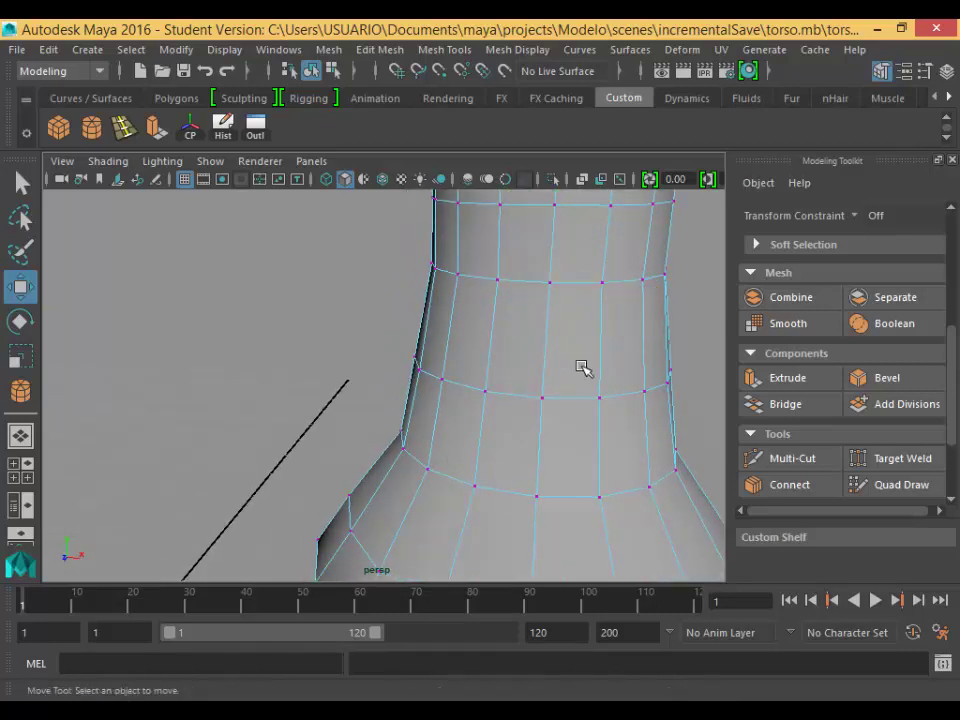
pyautogui.moveTo(592, 198); pyautogui.dragTo(682, 172, button='right')
pyautogui.click(618, 300)
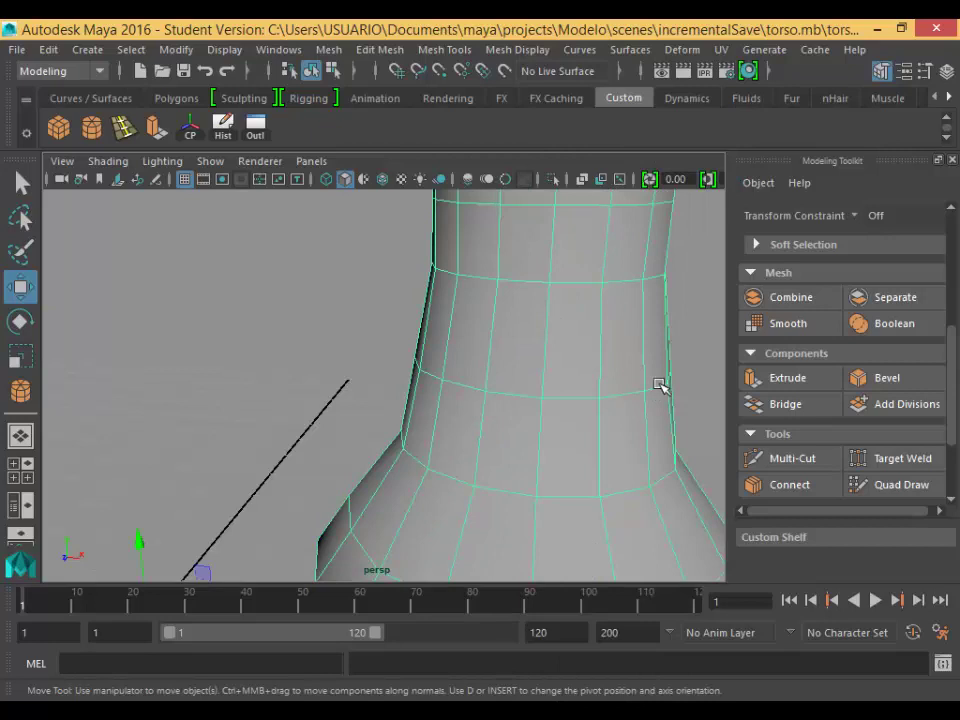
pyautogui.click(447, 52)
pyautogui.moveTo(399, 56)
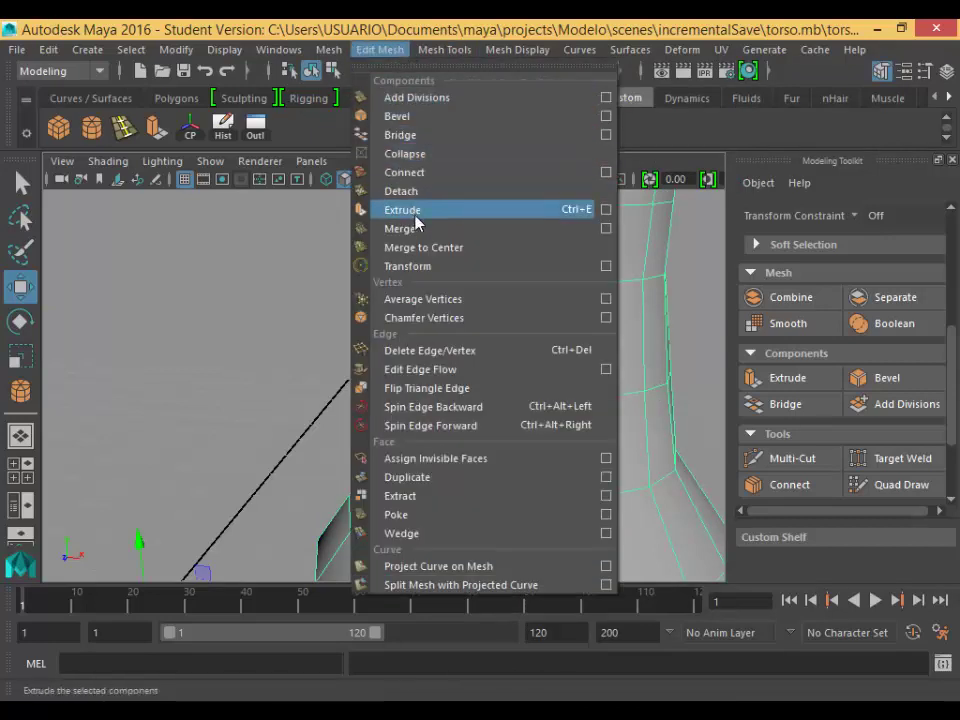
pyautogui.click(606, 228)
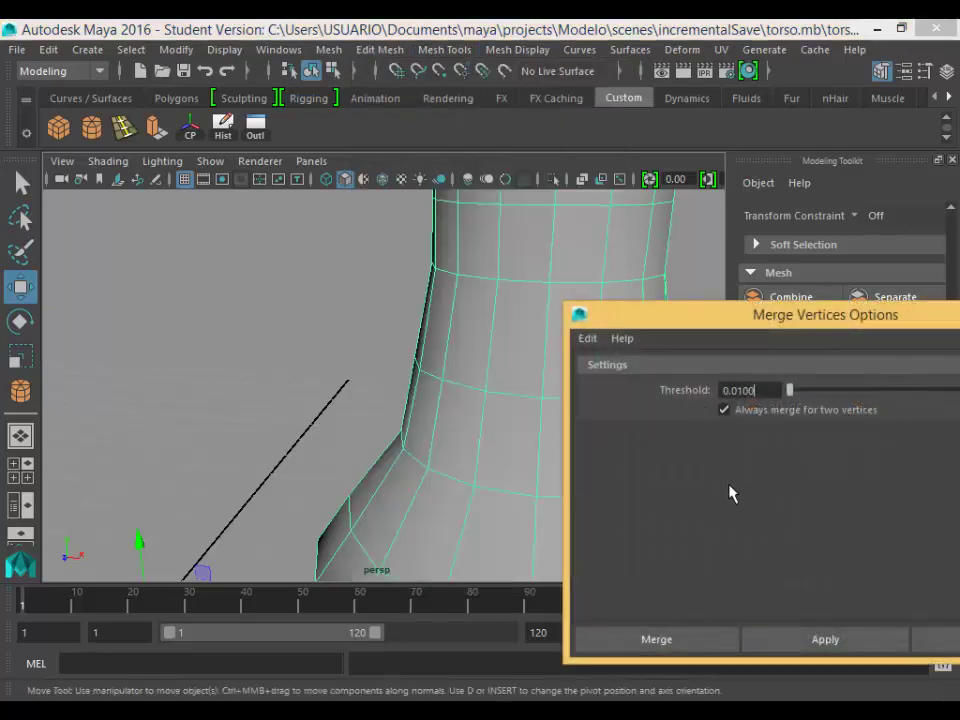
pyautogui.click(678, 641)
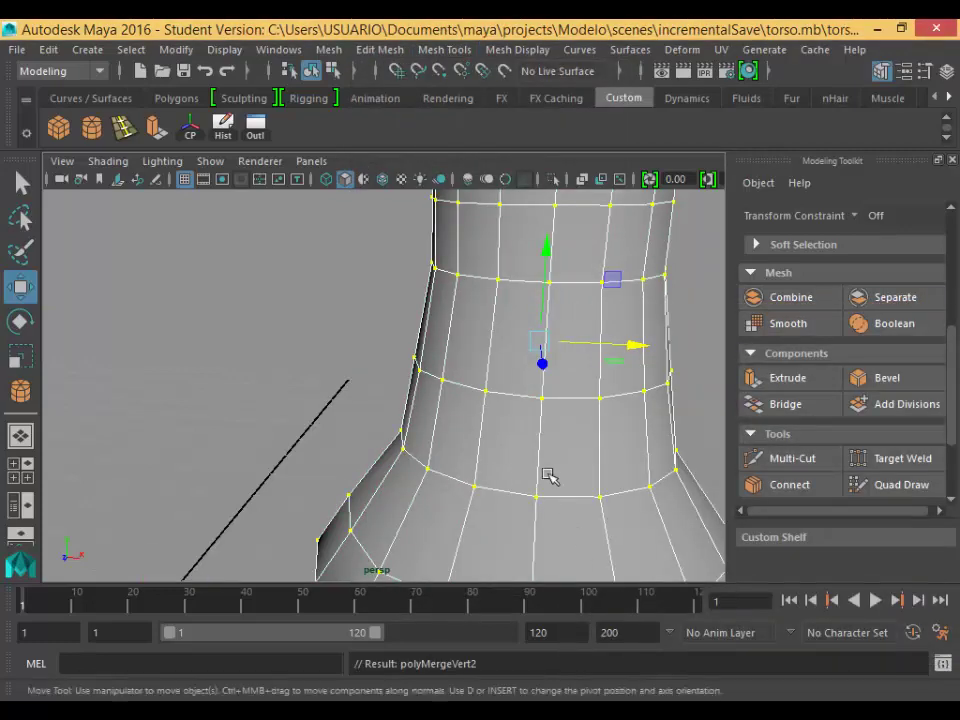
# Nudge the mid-torso centre seam vertex in X to check that the halves are joined, and inspect the whole torso from the side.
pyautogui.moveTo(521, 357); pyautogui.dragTo(467, 217, button='right')
pyautogui.click(563, 300)
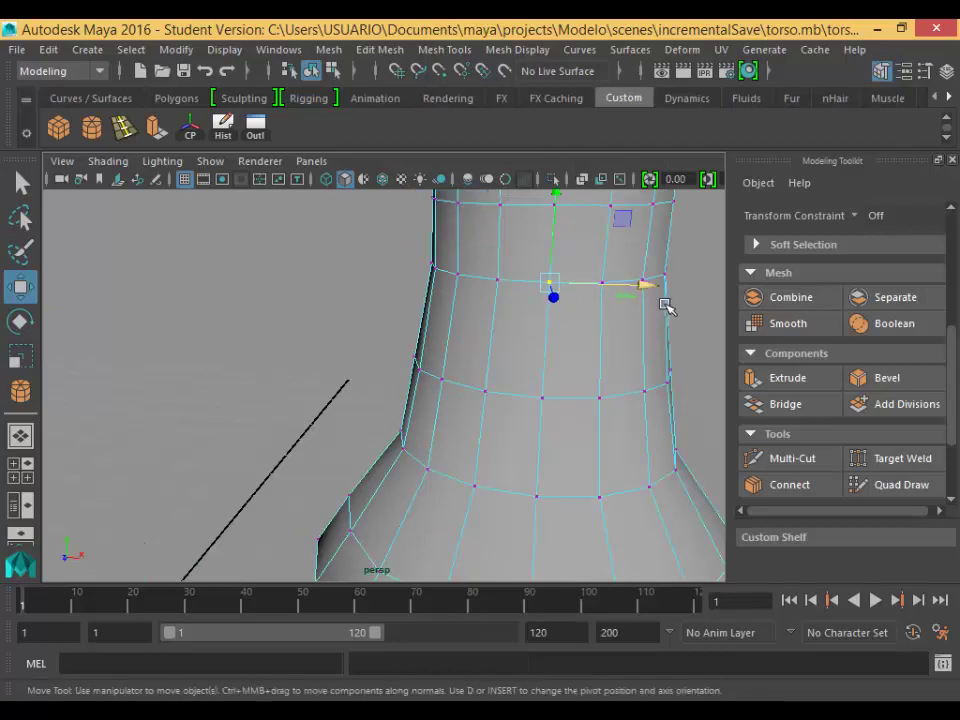
pyautogui.moveTo(666, 304); pyautogui.dragTo(666, 347)
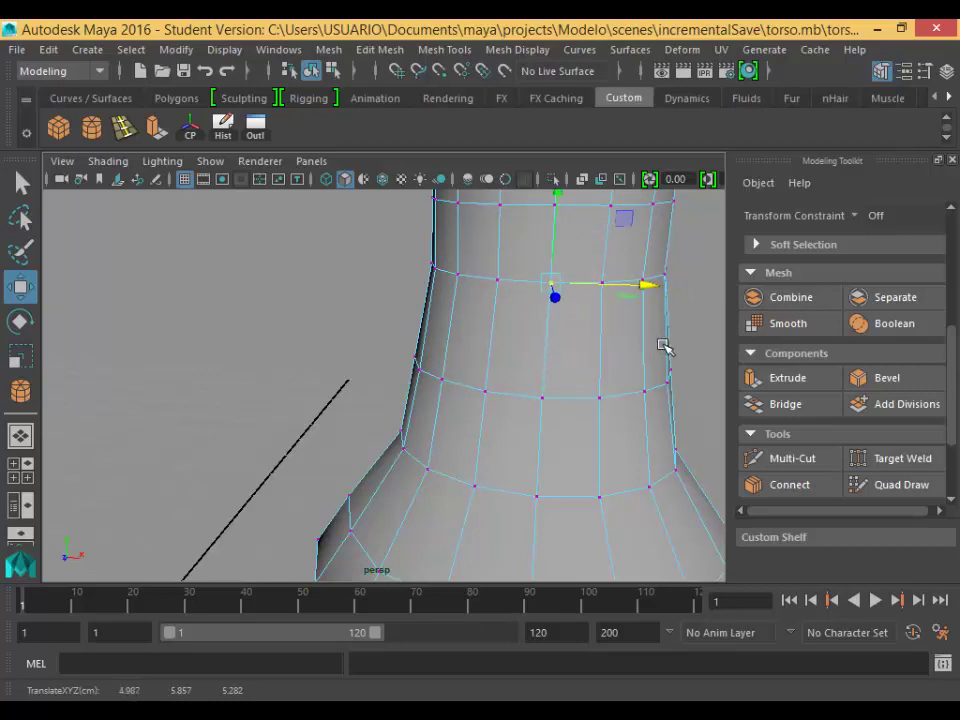
pyautogui.click(578, 388)
pyautogui.scroll(-8, 579, 388)
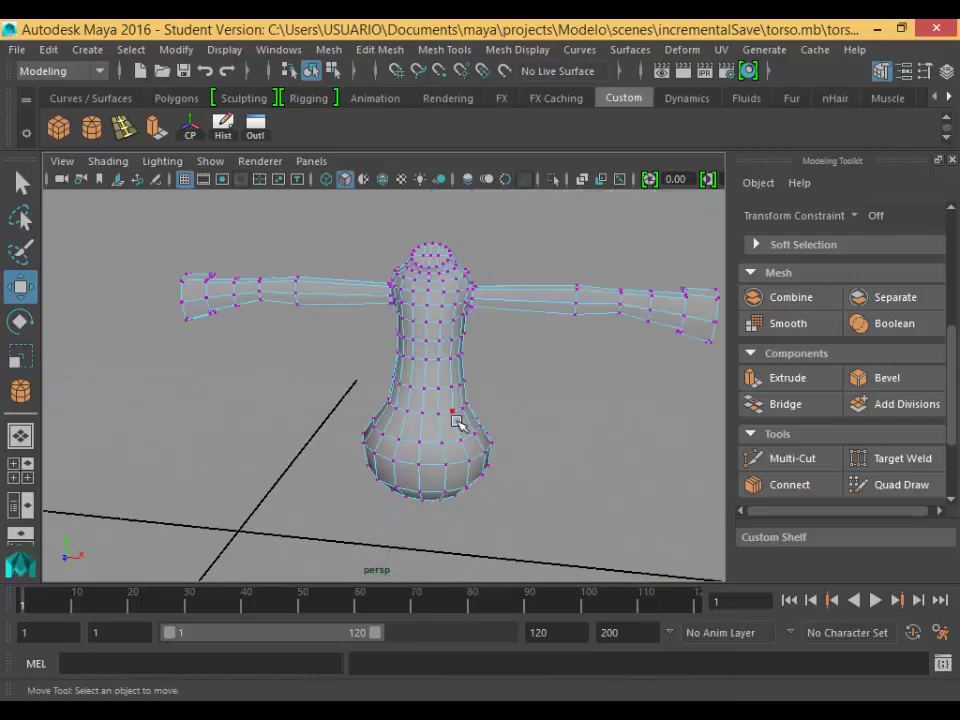
pyautogui.click(441, 416)
pyautogui.click(415, 304)
pyautogui.keyDown('alt'); pyautogui.moveTo(520, 414); pyautogui.dragTo(348, 386); pyautogui.keyUp('alt')
pyautogui.scroll(-2, 350, 388)
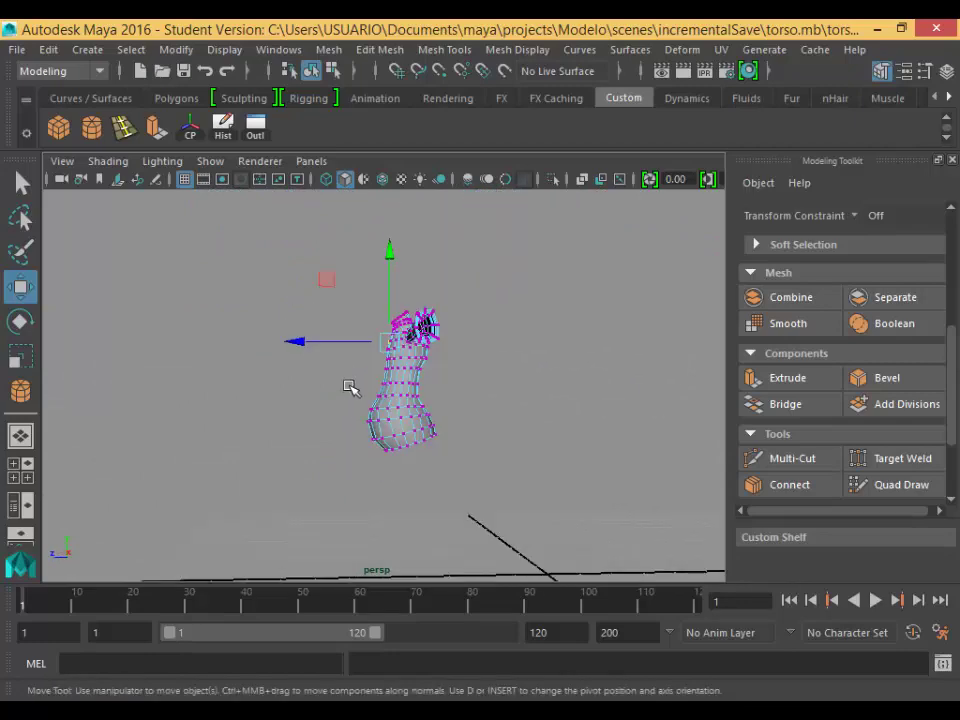
# Examine the torso's lower end in perspective and compare it with the belt line in the side reference drawing.
pyautogui.scroll(5, 407, 403)
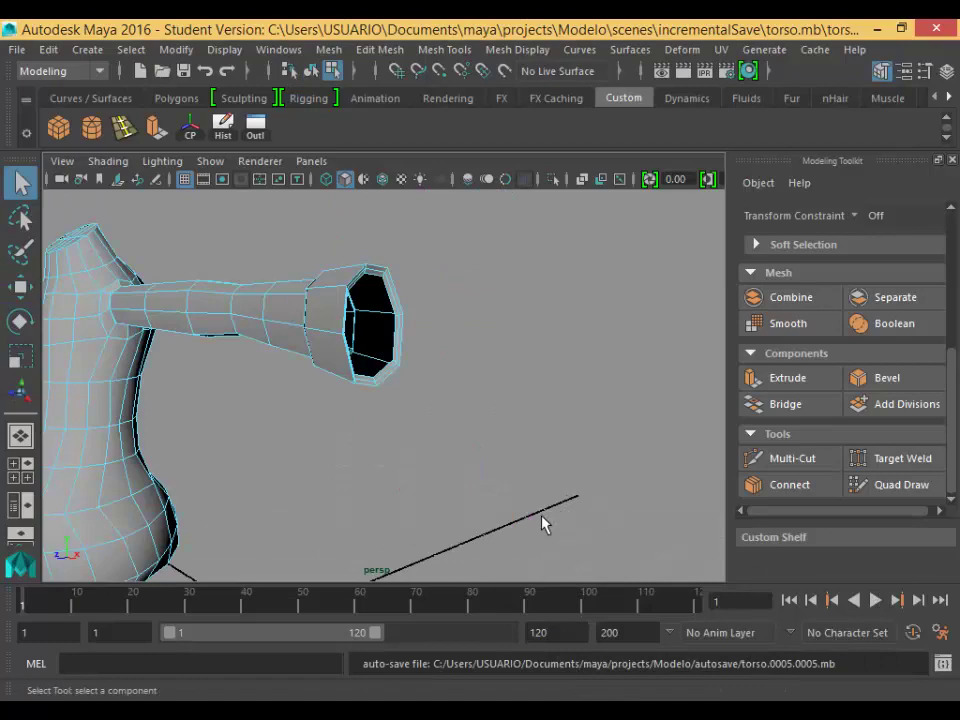
pyautogui.keyDown('alt'); pyautogui.moveTo(541, 515); pyautogui.dragTo(603, 501); pyautogui.keyUp('alt')
pyautogui.keyDown('alt'); pyautogui.moveTo(315, 469); pyautogui.dragTo(448, 333, button='middle'); pyautogui.keyUp('alt')
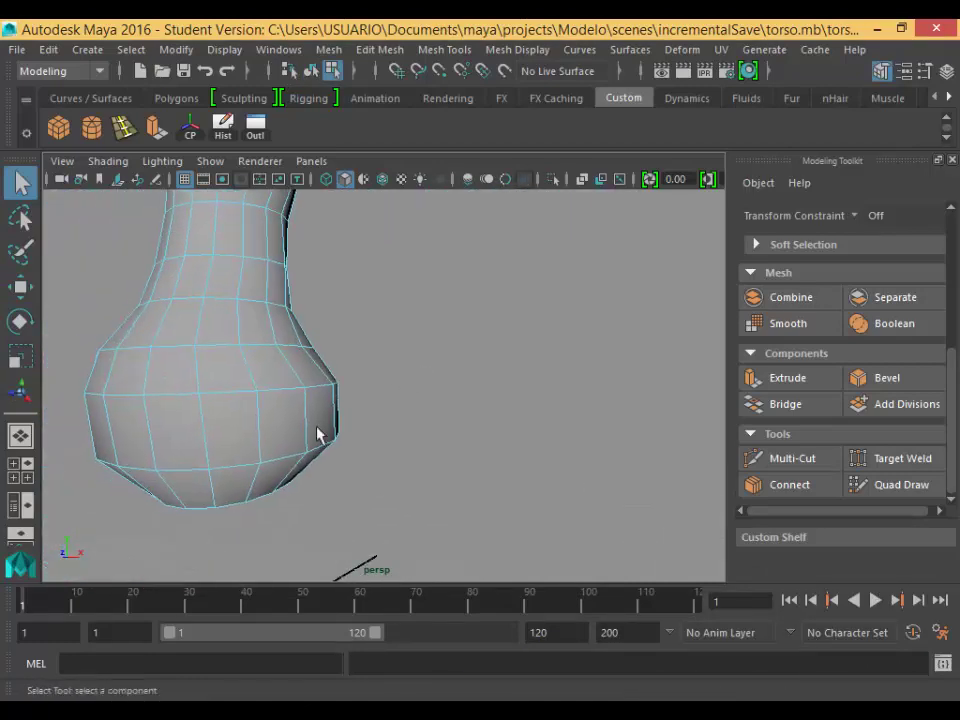
pyautogui.keyDown('alt'); pyautogui.moveTo(277, 414); pyautogui.dragTo(257, 446); pyautogui.keyUp('alt')
pyautogui.press('space')
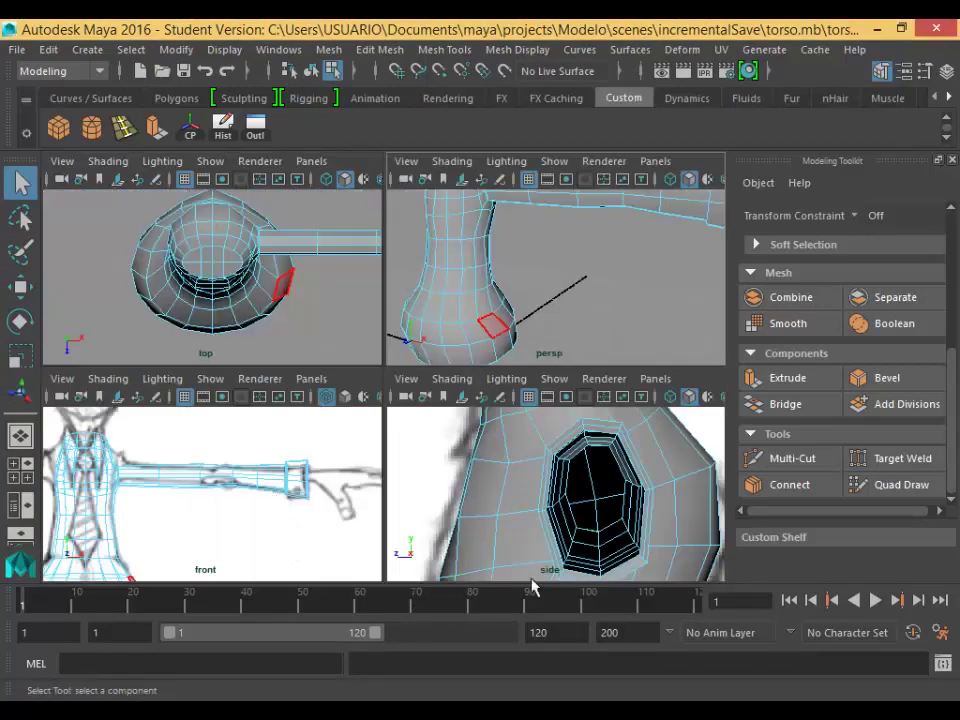
pyautogui.keyDown('alt'); pyautogui.moveTo(507, 527); pyautogui.dragTo(479, 385, button='middle'); pyautogui.keyUp('alt')
pyautogui.keyDown('alt'); pyautogui.moveTo(510, 570); pyautogui.dragTo(523, 404, button='middle'); pyautogui.keyUp('alt')
pyautogui.keyDown('alt'); pyautogui.moveTo(518, 509); pyautogui.dragTo(558, 398, button='middle'); pyautogui.keyUp('alt')
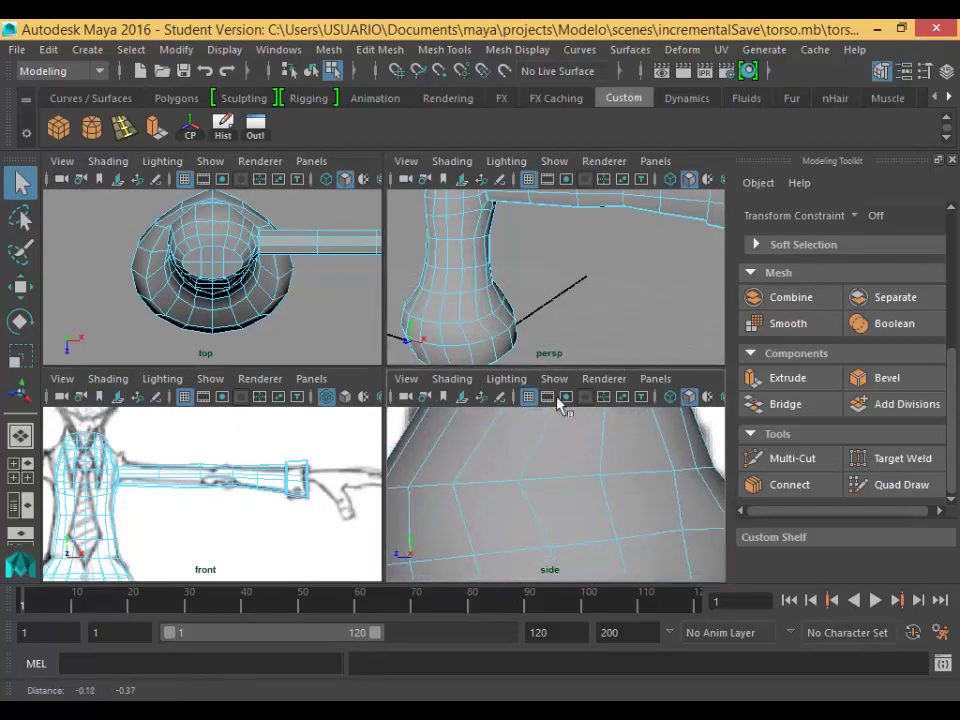
pyautogui.moveTo(556, 512)
pyautogui.keyDown('alt'); pyautogui.mouseDown(button='middle')
pyautogui.moveTo(561, 369)
pyautogui.moveTo(566, 424)
pyautogui.mouseUp(button='middle'); pyautogui.keyUp('alt')
pyautogui.scroll(-8, 568, 475)
pyautogui.press('space')
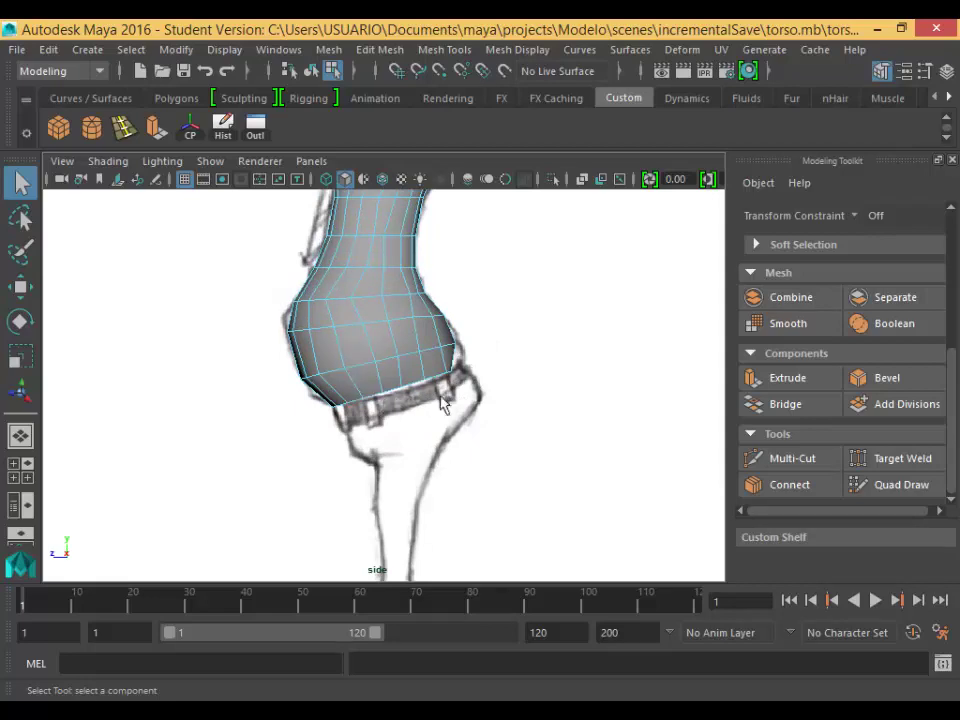
pyautogui.press('space')
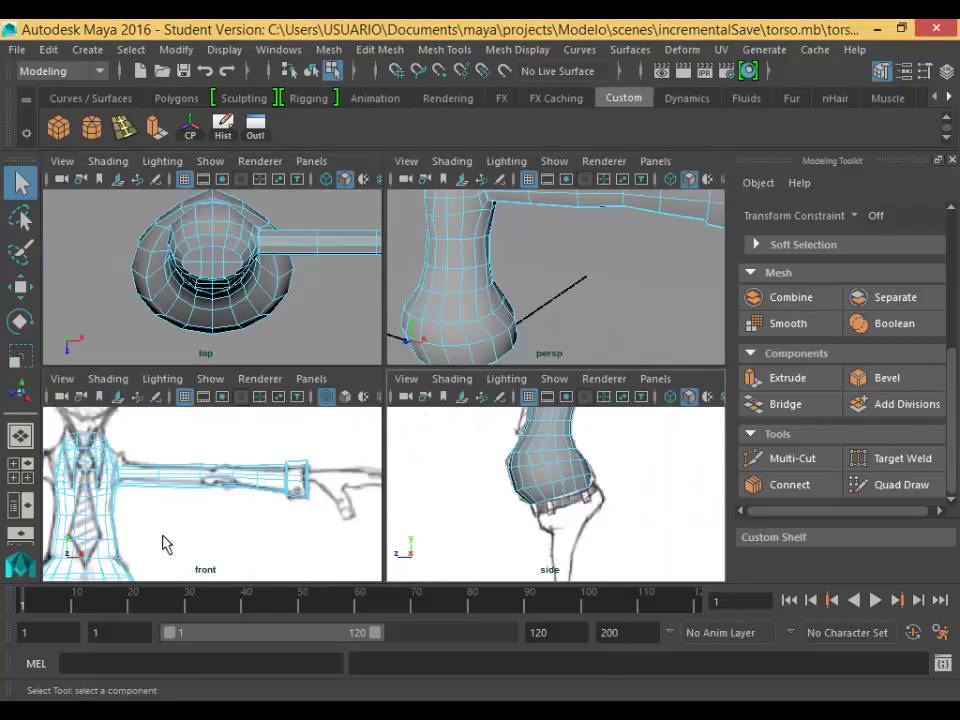
# Compare the torso's lower end with the waist in the front reference drawing, checking it in shaded and wireframe display.
pyautogui.keyDown('alt'); pyautogui.moveTo(165, 540); pyautogui.dragTo(346, 435, button='middle'); pyautogui.keyUp('alt')
pyautogui.keyDown('alt'); pyautogui.moveTo(271, 513); pyautogui.dragTo(255, 500, button='middle'); pyautogui.keyUp('alt')
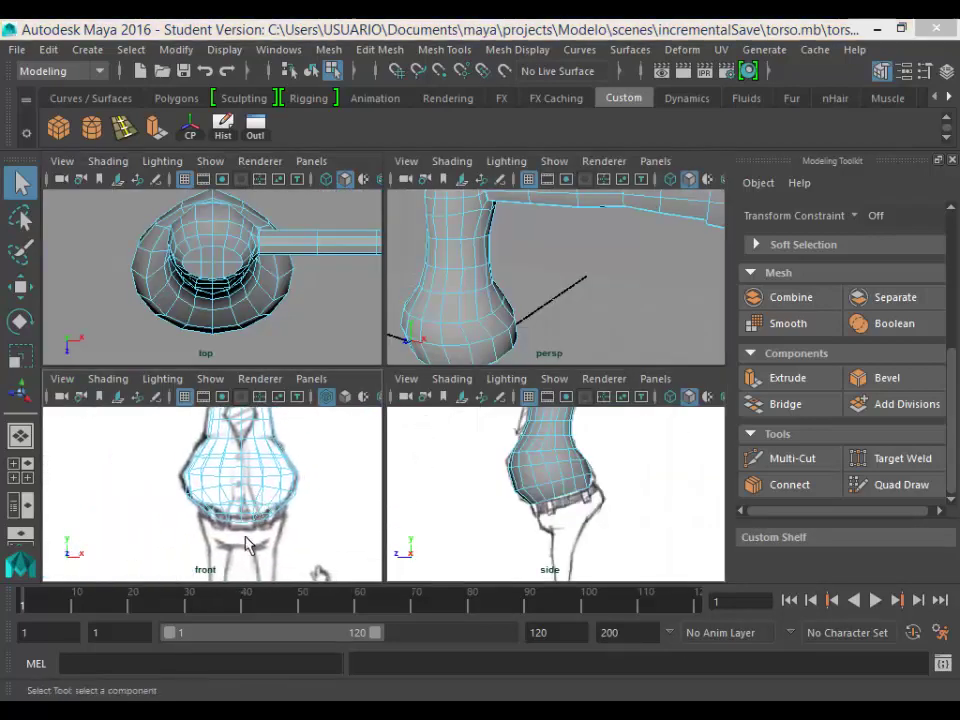
pyautogui.press('space')
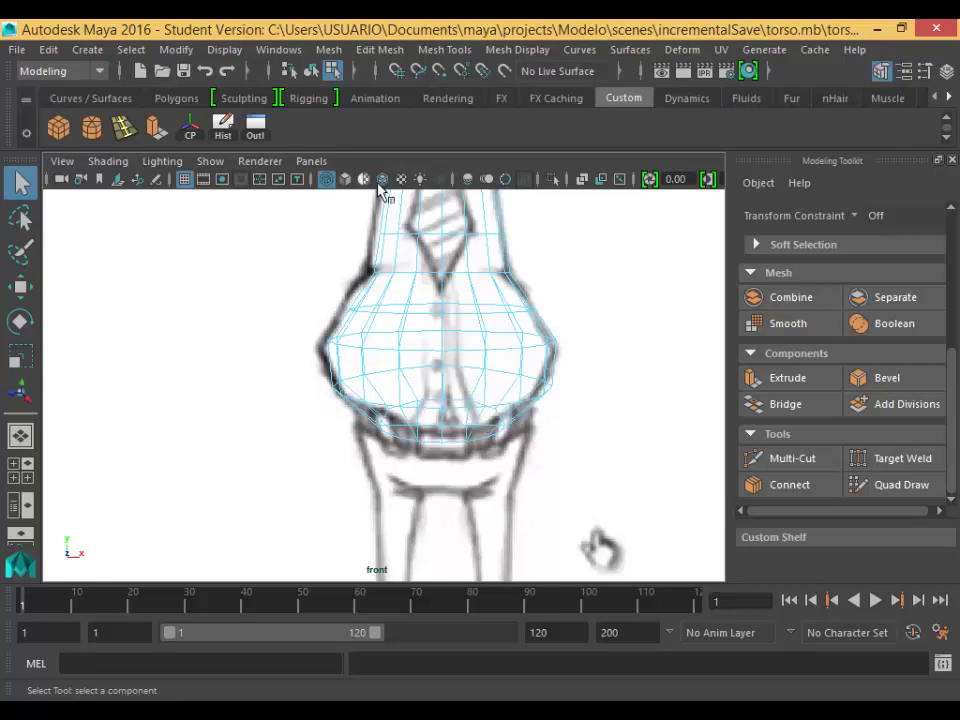
pyautogui.click(345, 179)
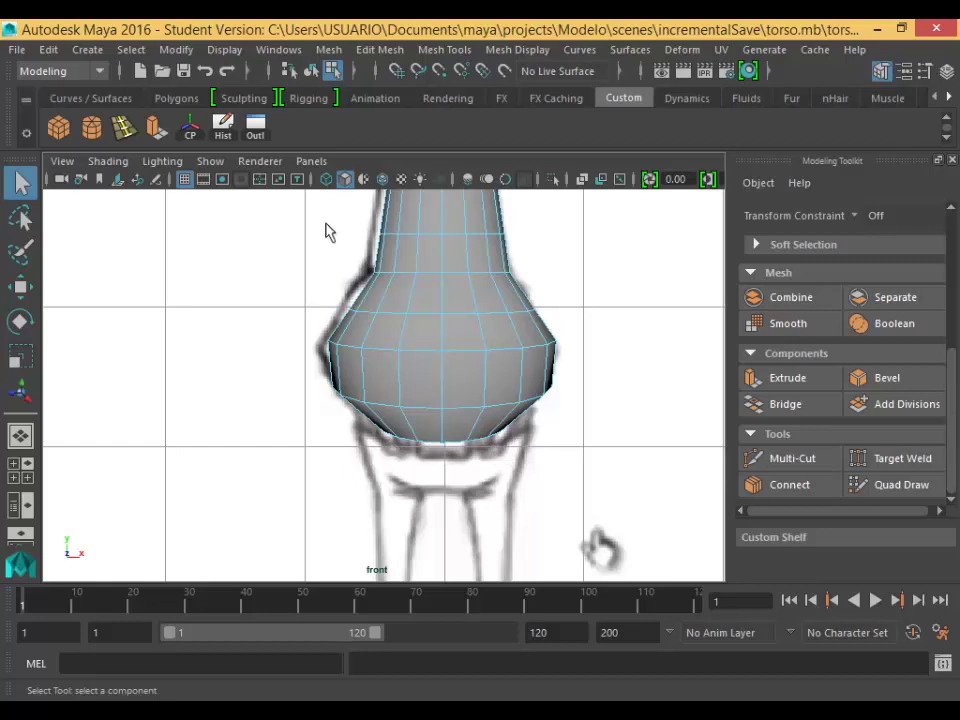
pyautogui.click(313, 181)
pyautogui.click(323, 182)
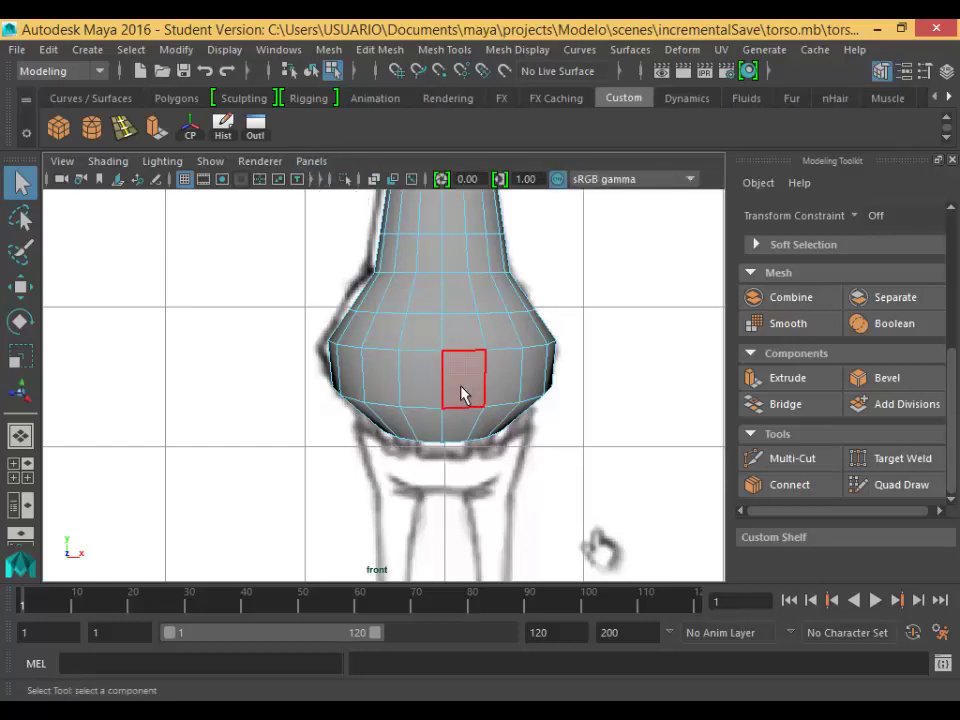
pyautogui.press('5')
pyautogui.press('4')
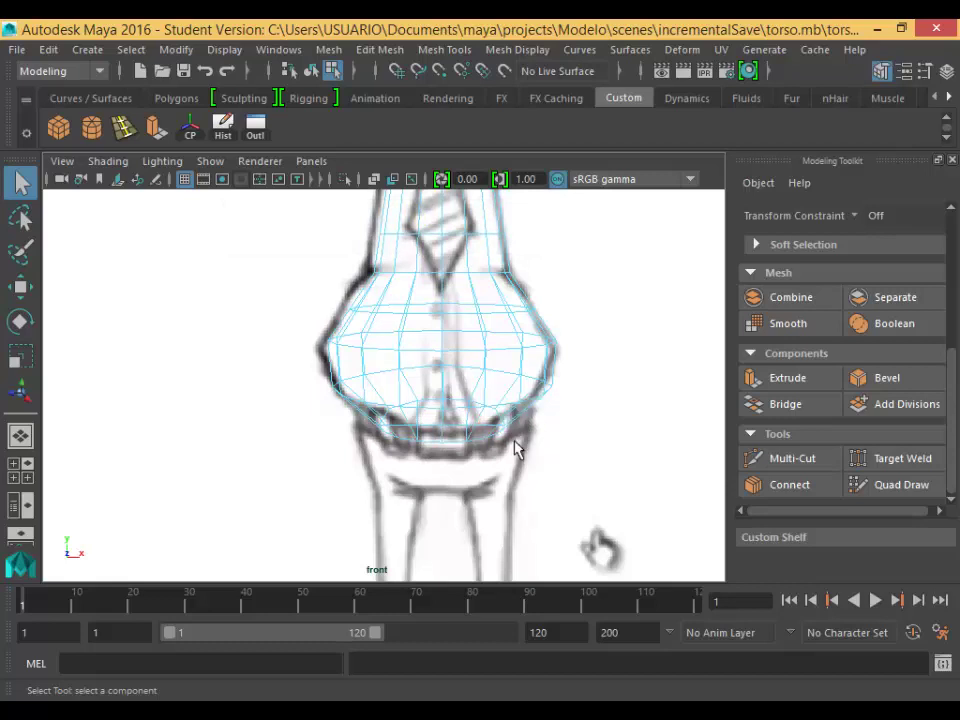
pyautogui.scroll(5, 514, 452)
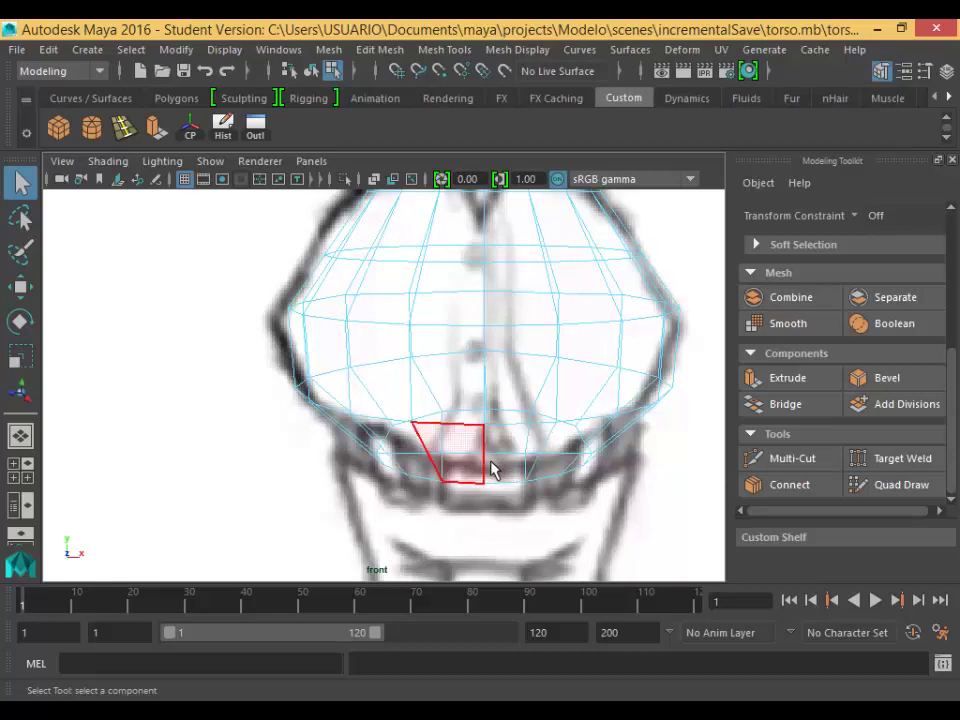
pyautogui.moveTo(122, 708)
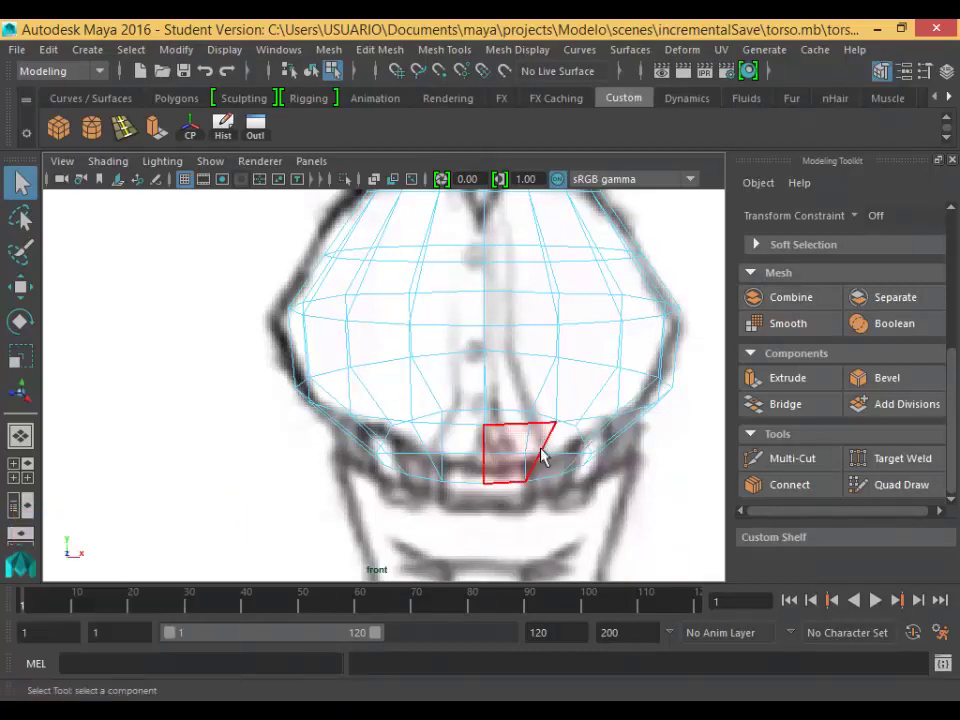
pyautogui.keyDown('alt'); pyautogui.moveTo(497, 463); pyautogui.dragTo(350, 399, button='middle'); pyautogui.keyUp('alt')
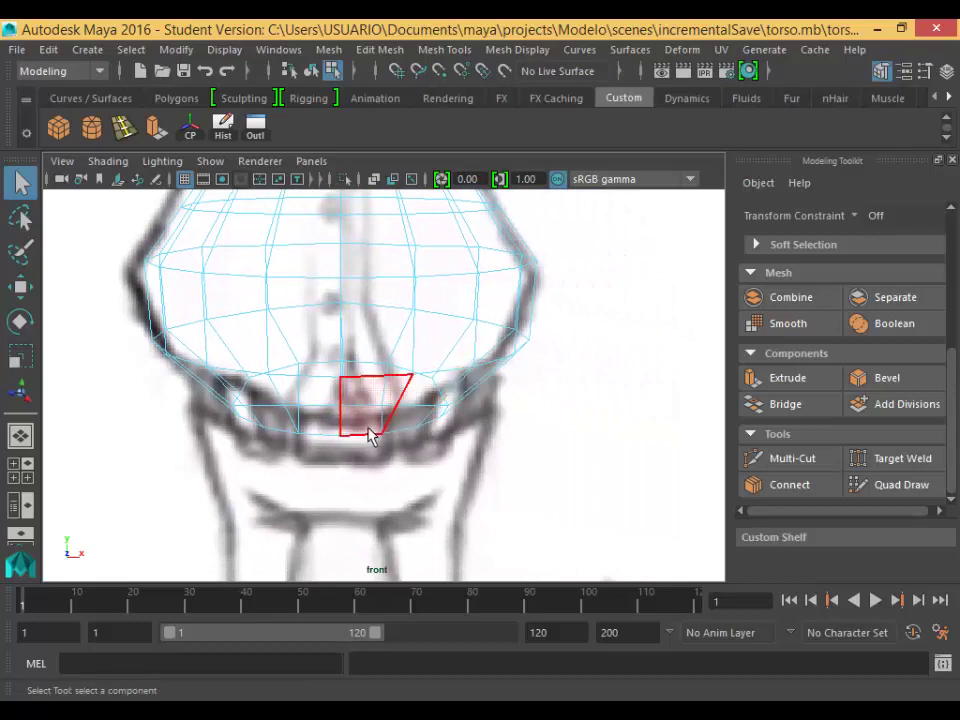
# Try to select the border edges around the torso's bottom opening one by one in the front view.
pyautogui.moveTo(362, 433); pyautogui.dragTo(379, 148, button='right')
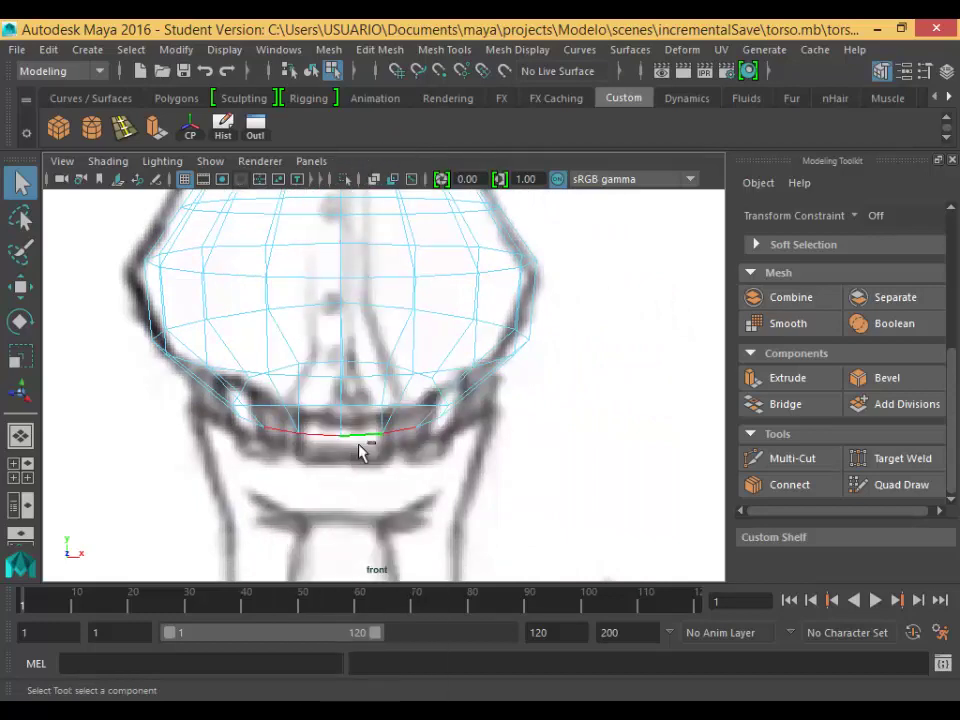
pyautogui.keyDown('ctrl'); pyautogui.keyDown('shift'); pyautogui.click(420, 440); pyautogui.keyUp('shift'); pyautogui.keyUp('ctrl')
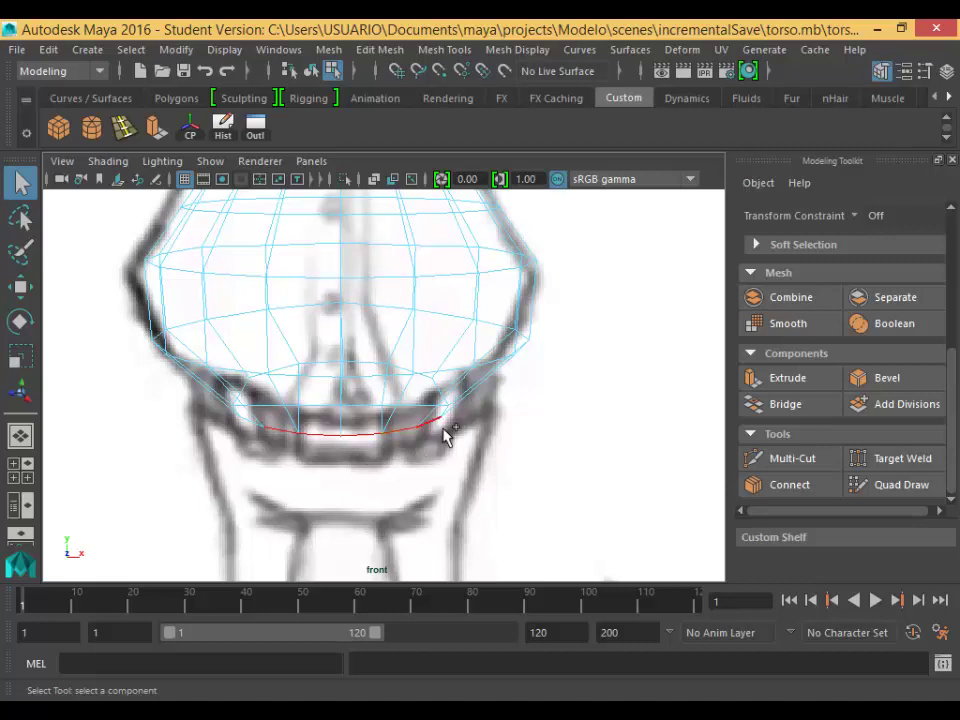
pyautogui.keyDown('ctrl'); pyautogui.keyDown('shift'); pyautogui.click(461, 405); pyautogui.keyUp('shift'); pyautogui.keyUp('ctrl')
pyautogui.keyDown('shift'); pyautogui.click(410, 373); pyautogui.keyUp('shift')
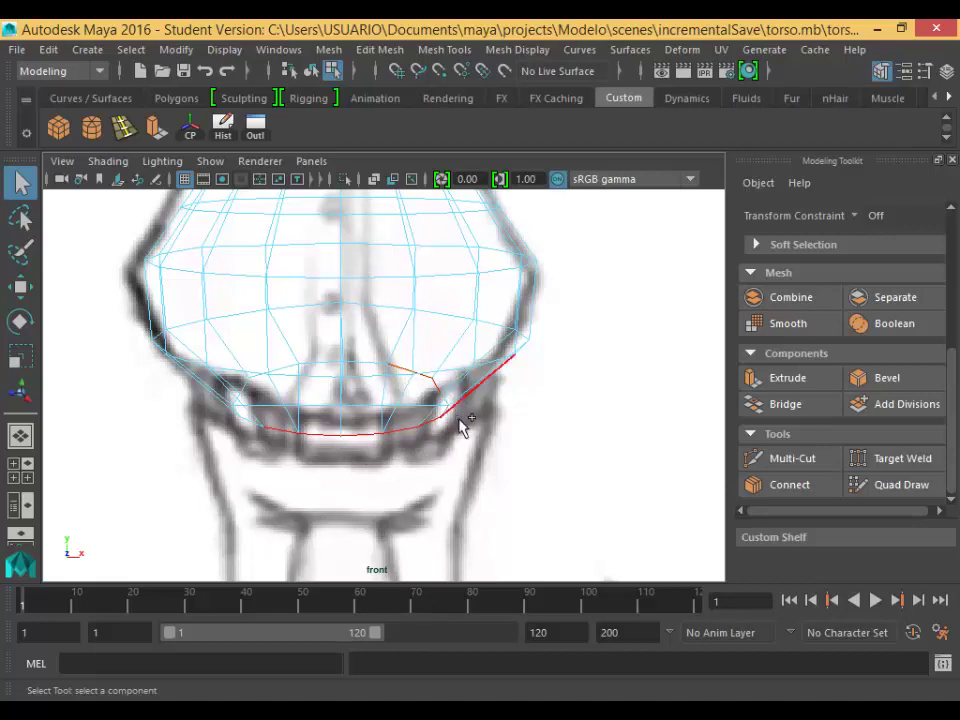
pyautogui.scroll(3, 459, 432)
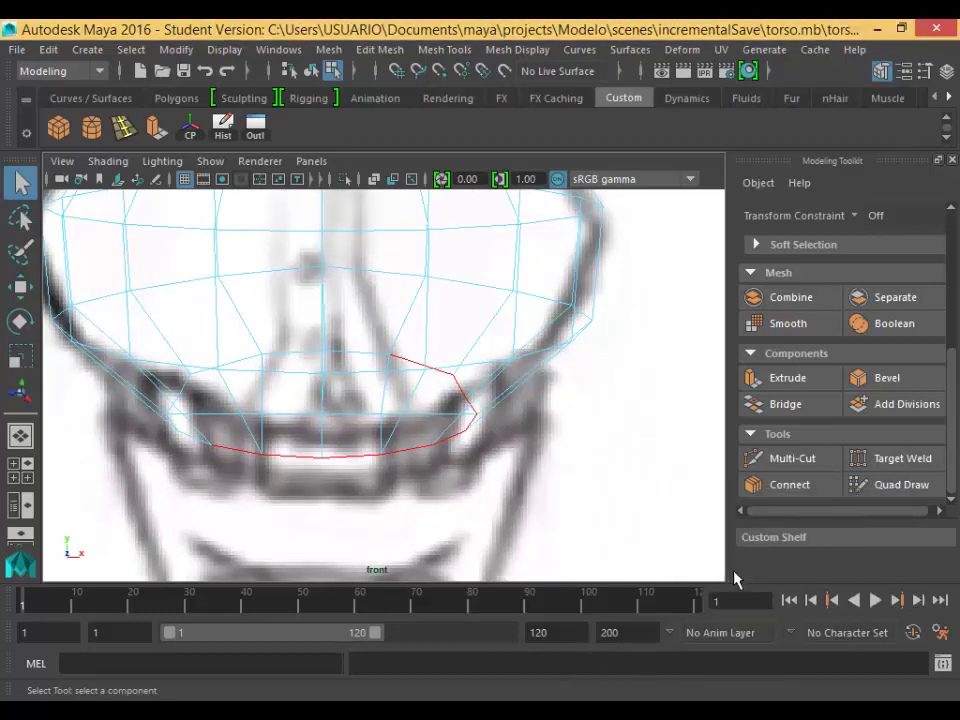
# Select the vertex ring around the torso's bottom opening in the perspective view and scale it up slightly.
pyautogui.press('space')
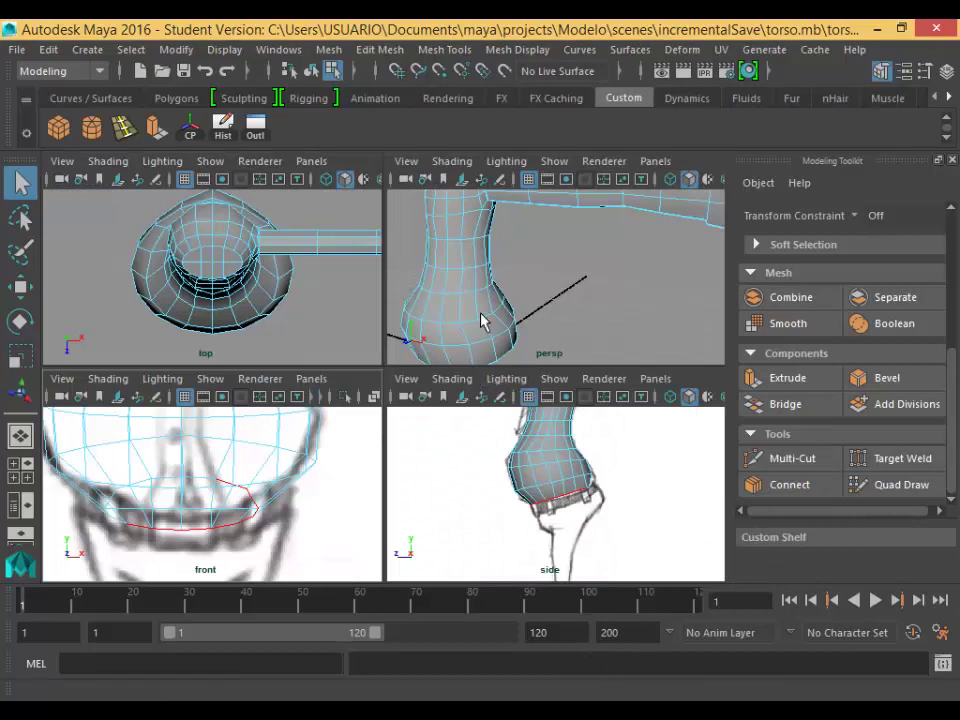
pyautogui.keyDown('alt'); pyautogui.moveTo(481, 320); pyautogui.dragTo(578, 262); pyautogui.keyUp('alt')
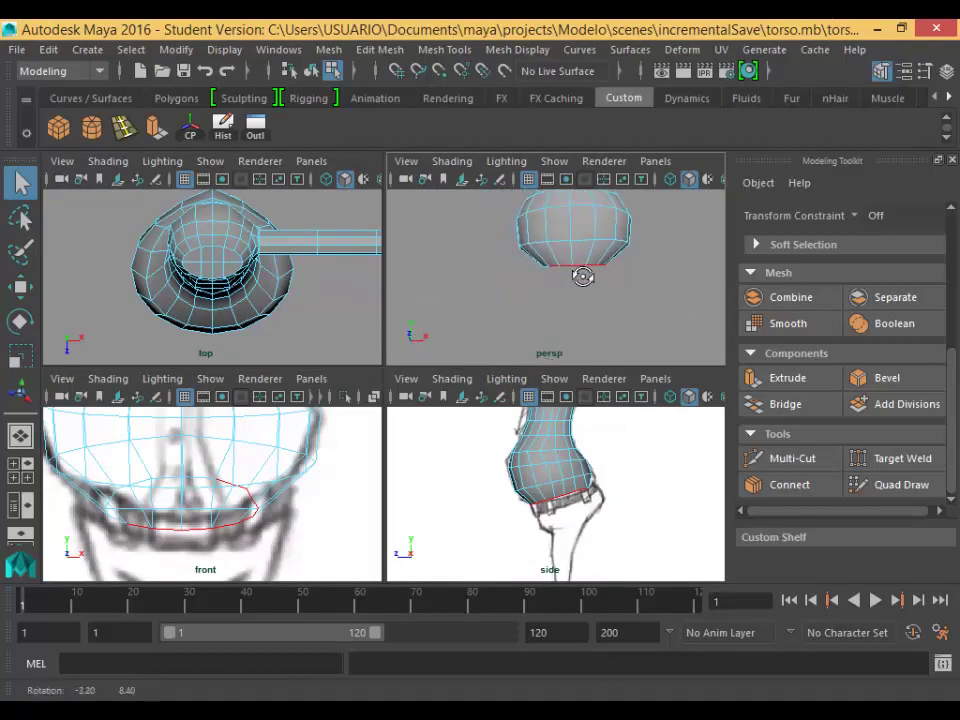
pyautogui.rightClick(571, 283)
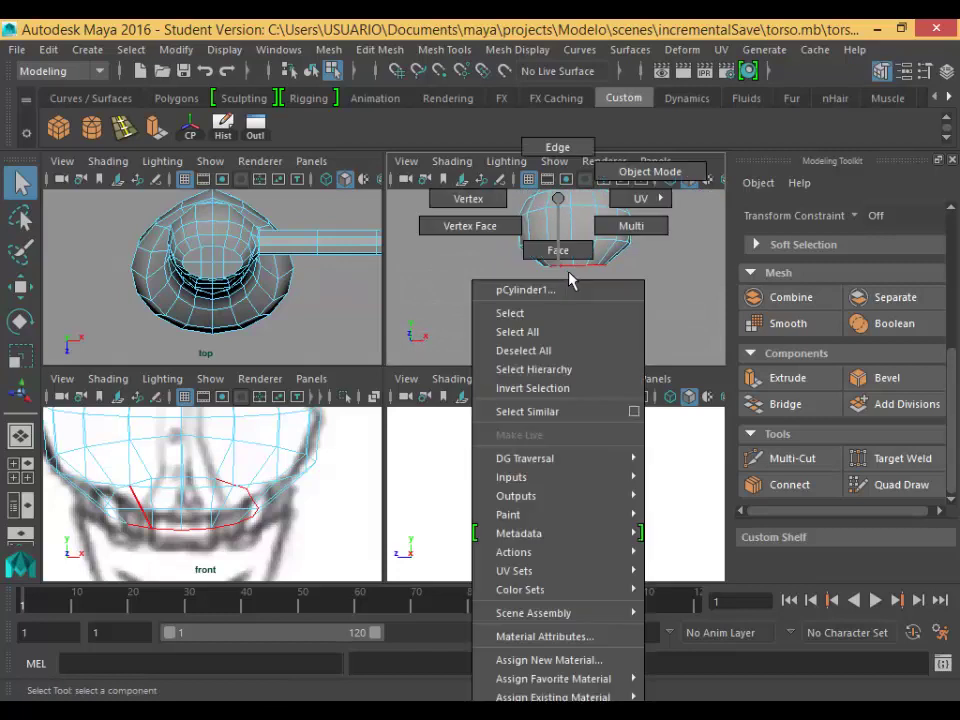
pyautogui.click(458, 200)
pyautogui.moveTo(536, 262); pyautogui.dragTo(666, 294)
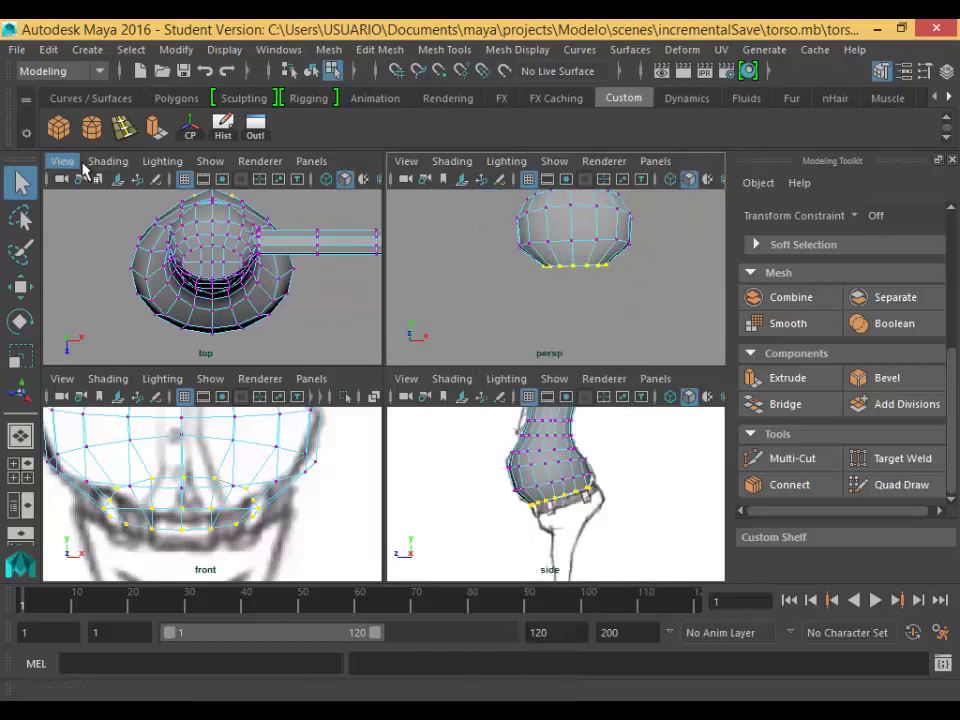
pyautogui.press('r')
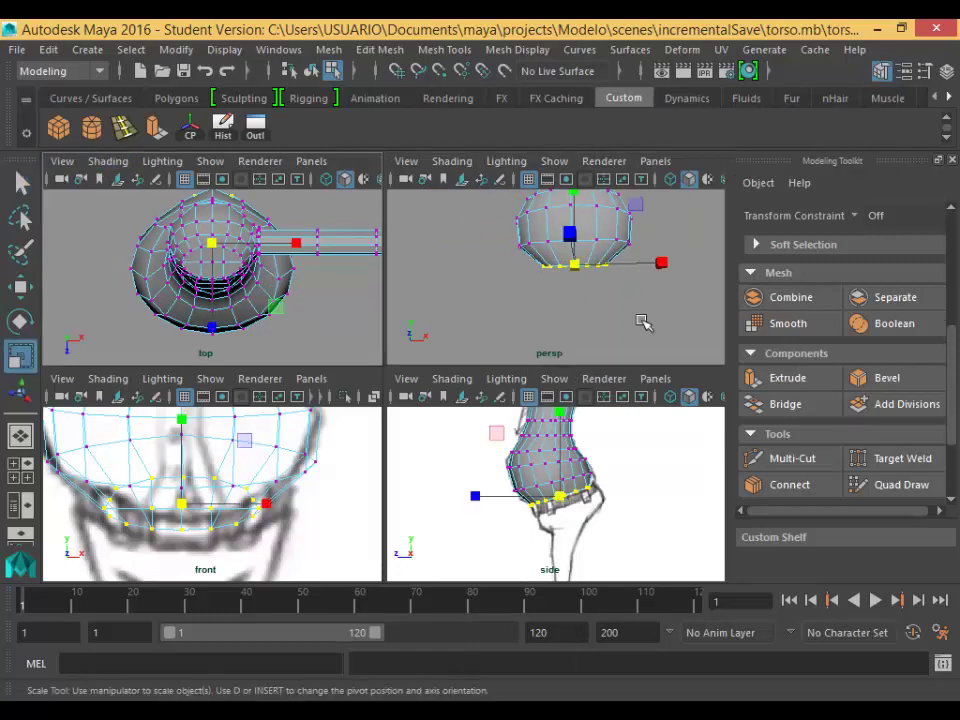
pyautogui.moveTo(591, 285); pyautogui.dragTo(602, 281, button='middle')
# Raise the bottom opening's vertices in Y above the belt, widen them in X in the front view, and deselect them.
pyautogui.press('w')
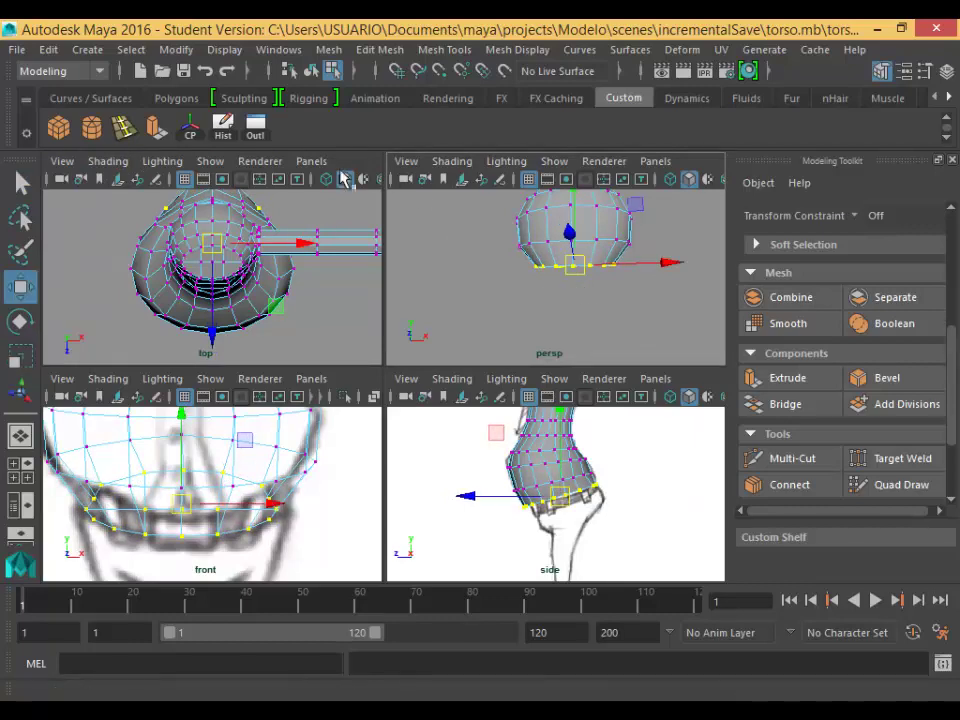
pyautogui.moveTo(189, 435); pyautogui.dragTo(199, 402)
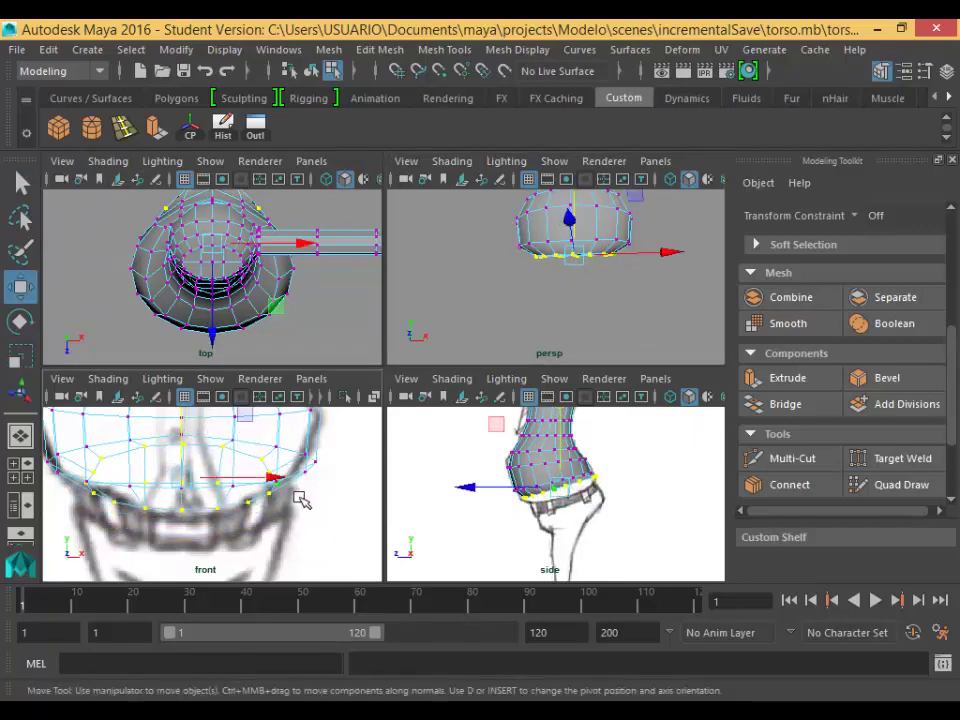
pyautogui.press('r')
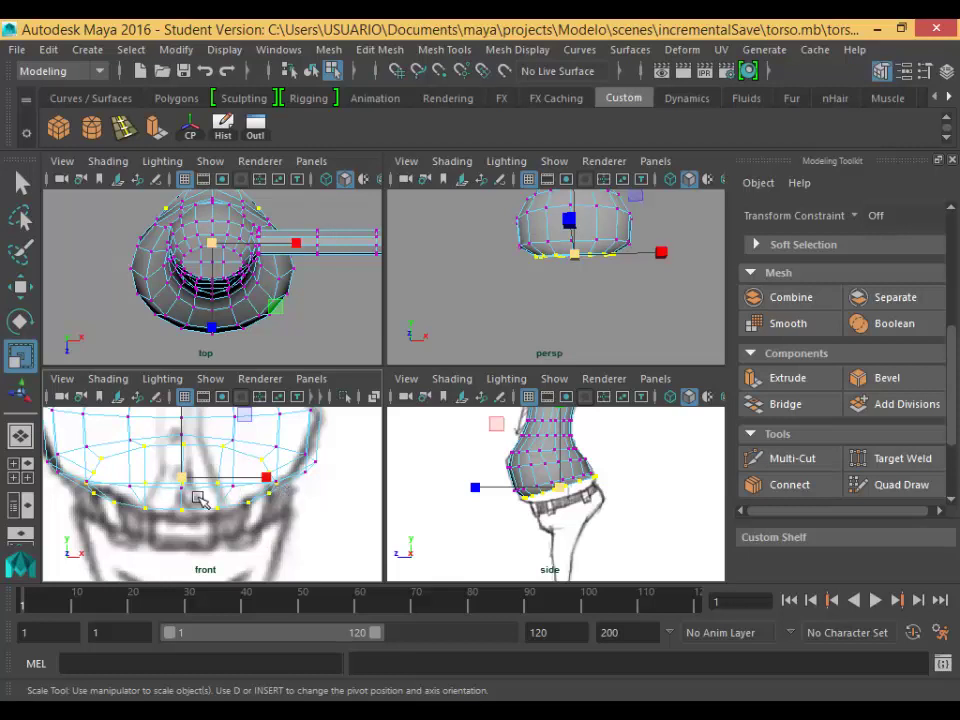
pyautogui.moveTo(268, 488); pyautogui.dragTo(294, 496)
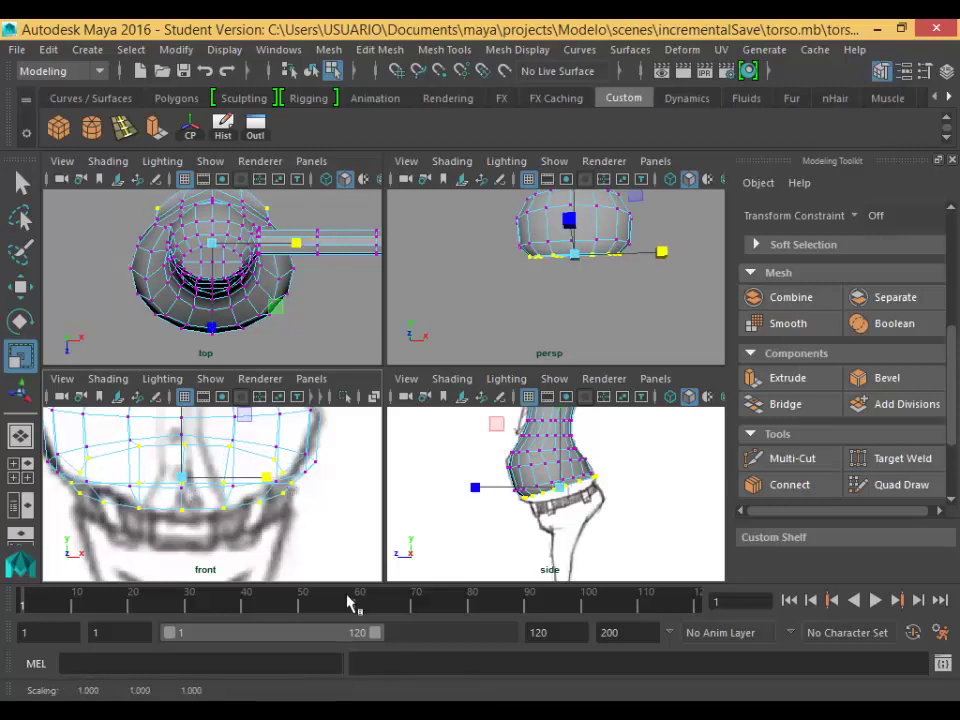
pyautogui.click(328, 525)
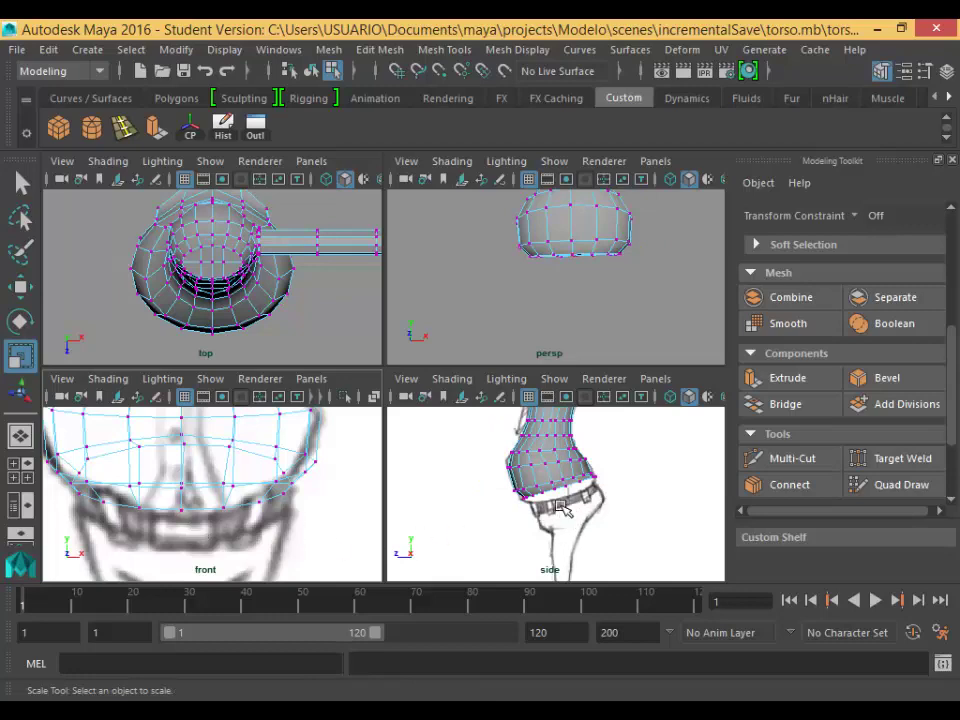
# Reselect the bottom opening's vertices, try moving them down and back toward the belt in the side view, and undo the move.
pyautogui.press('space')
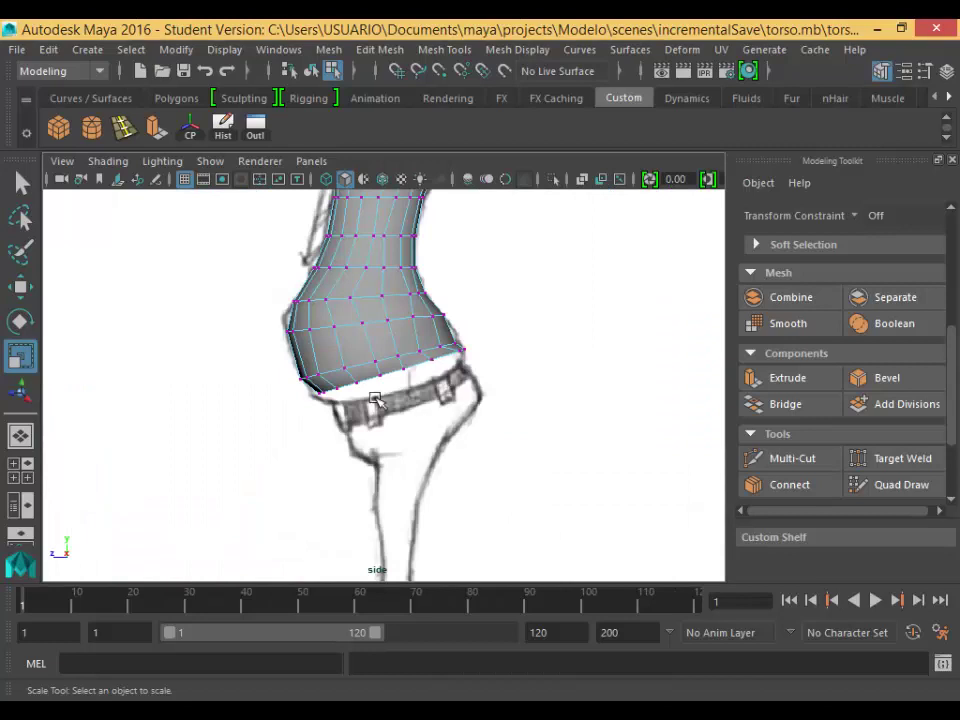
pyautogui.press('space')
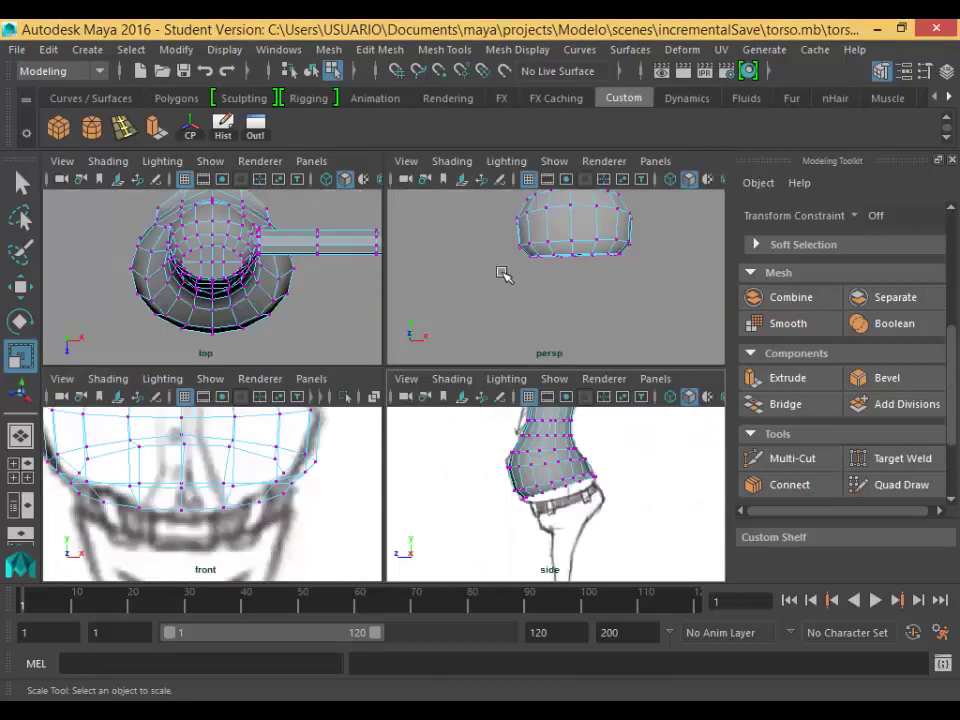
pyautogui.moveTo(520, 238); pyautogui.dragTo(640, 292)
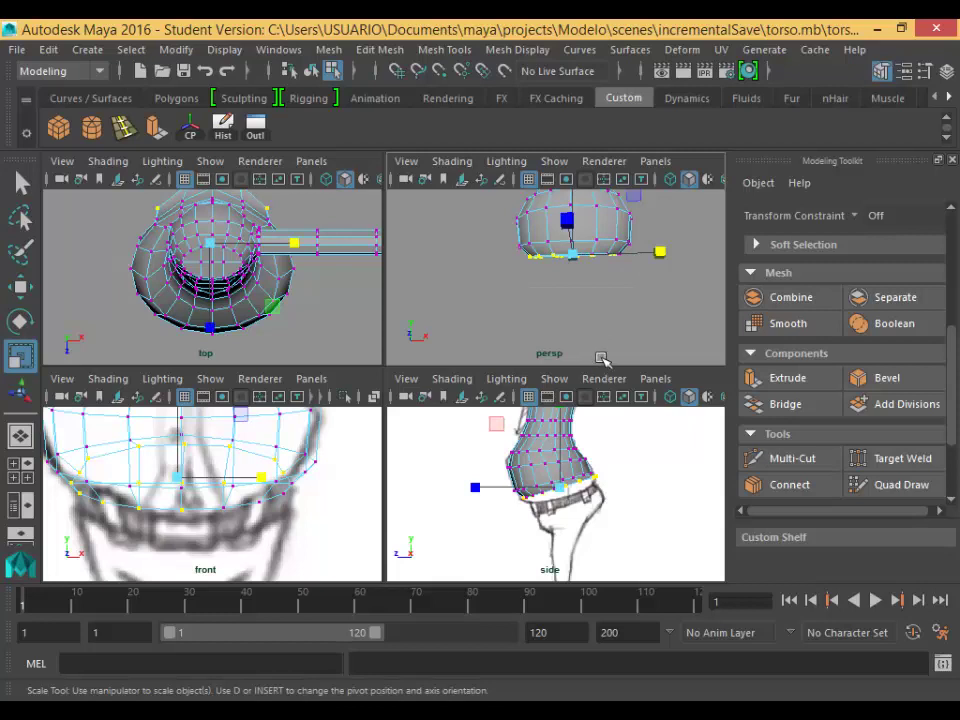
pyautogui.press('w')
pyautogui.moveTo(567, 499); pyautogui.dragTo(576, 507)
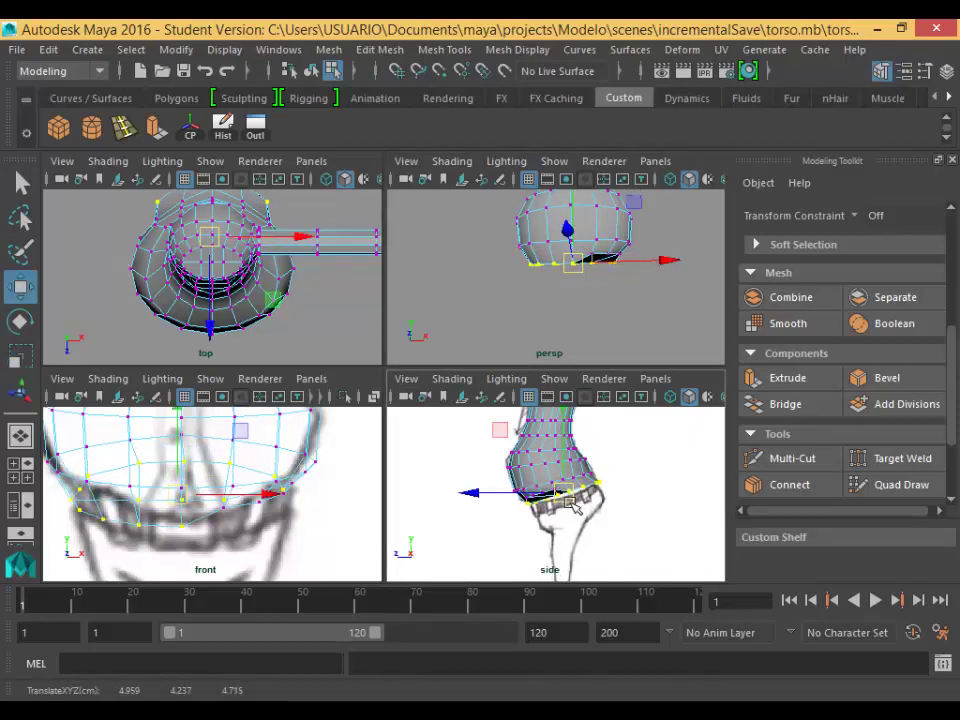
pyautogui.hotkey('ctrl', 'z')
# Select the complete ring of vertices around the torso's bottom opening from a level, close perspective view.
pyautogui.keyDown('alt'); pyautogui.moveTo(553, 317); pyautogui.dragTo(563, 328); pyautogui.keyUp('alt')
pyautogui.scroll(3, 563, 327)
pyautogui.scroll(-2, 561, 321)
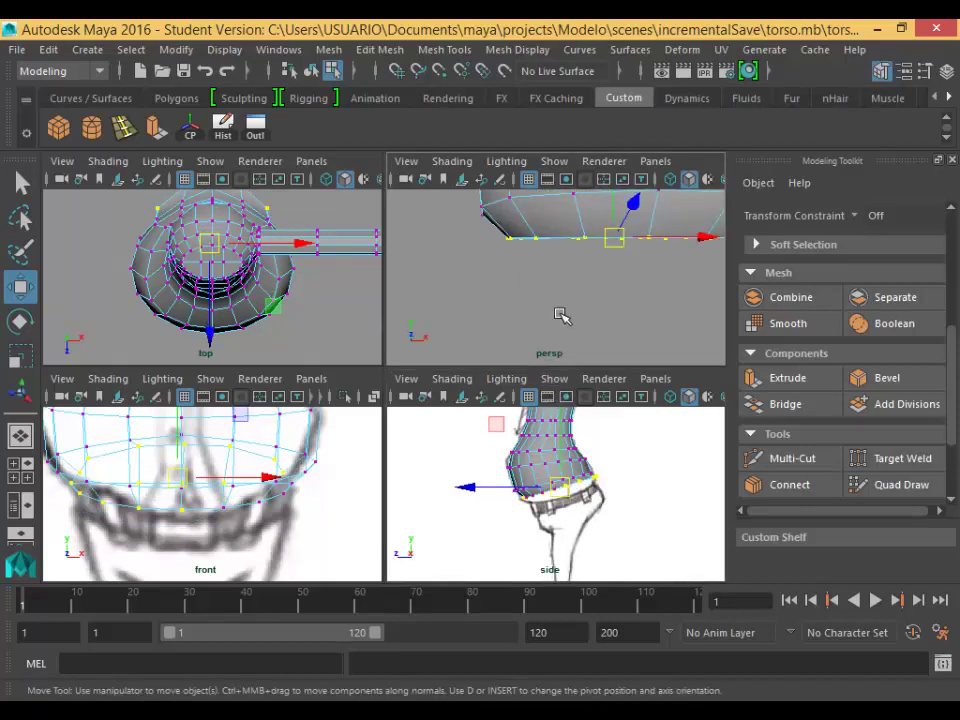
pyautogui.keyDown('alt'); pyautogui.moveTo(562, 270); pyautogui.dragTo(526, 282, button='middle'); pyautogui.keyUp('alt')
pyautogui.keyDown('alt'); pyautogui.moveTo(533, 314); pyautogui.dragTo(541, 309); pyautogui.keyUp('alt')
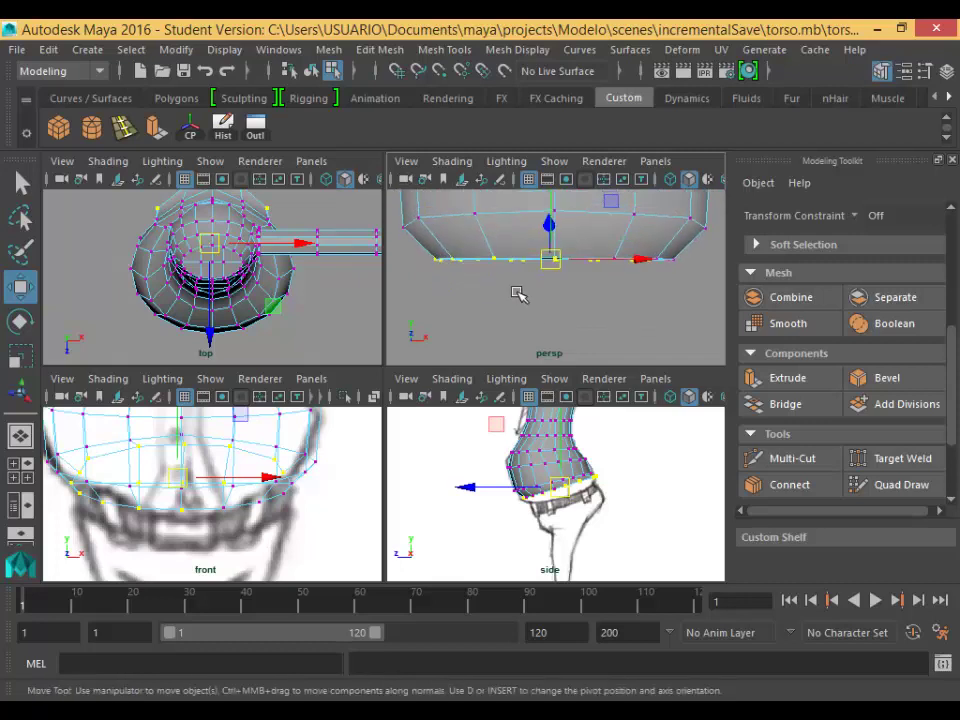
pyautogui.moveTo(704, 308); pyautogui.dragTo(704, 308)
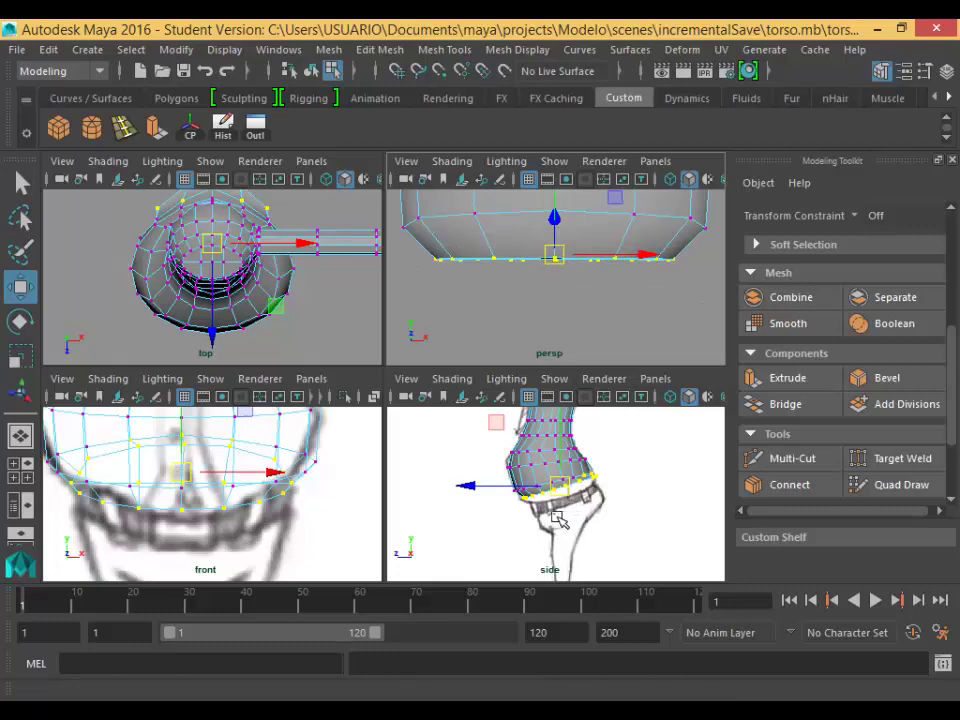
# Lower the bottom opening's vertex ring in the side view so it sits closer to the belt, and deselect it.
pyautogui.scroll(5, 558, 519)
pyautogui.moveTo(585, 483); pyautogui.dragTo(592, 506, button='middle')
pyautogui.hotkey('ctrl', 'z')
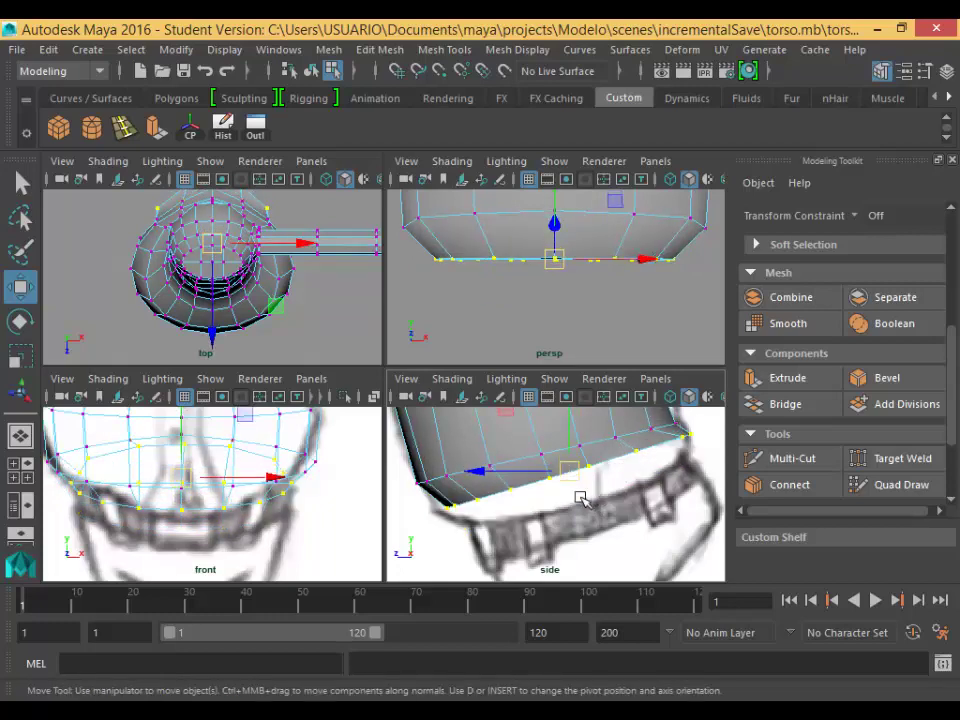
pyautogui.moveTo(579, 497)
pyautogui.mouseDown(button='middle')
pyautogui.moveTo(587, 491)
pyautogui.moveTo(585, 503)
pyautogui.mouseUp(button='middle')
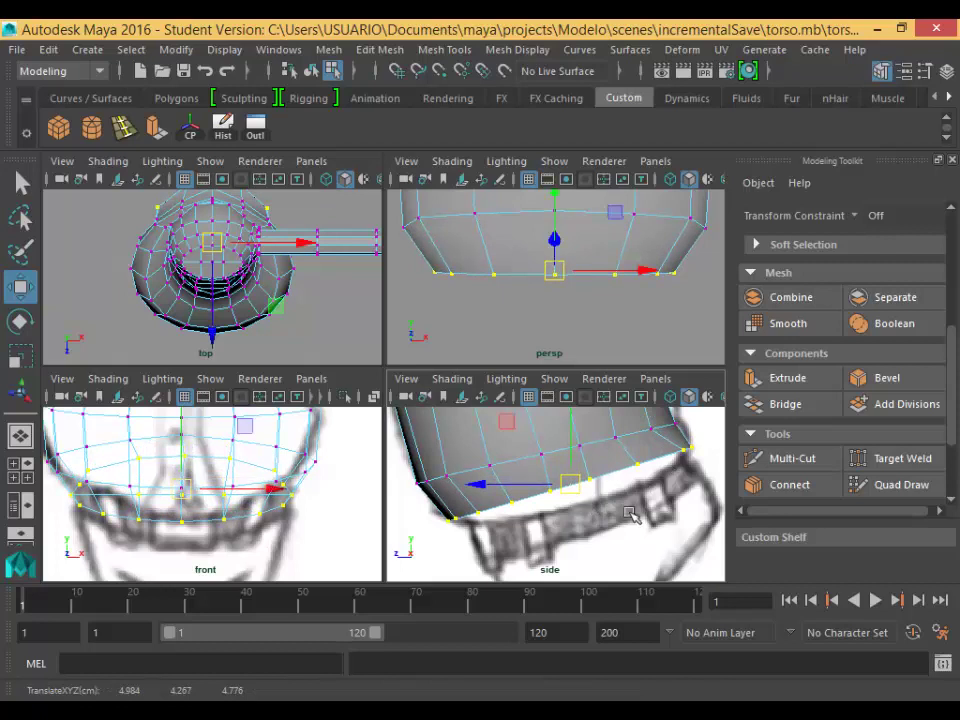
pyautogui.click(703, 490)
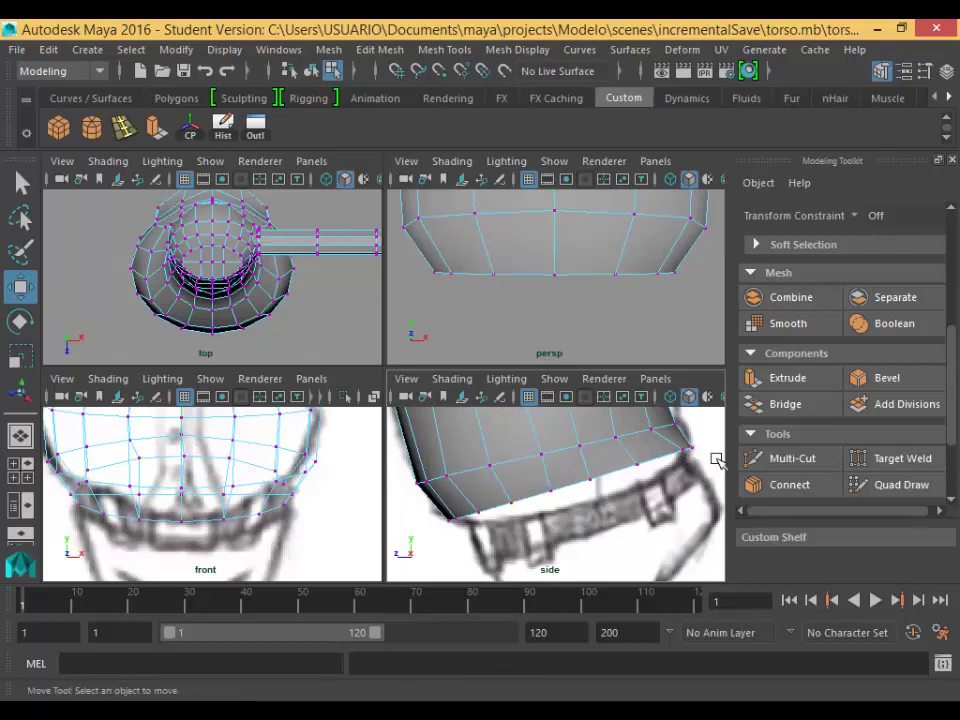
# Reselect the complete vertex ring around the bottom opening, scale it down slightly, and deselect it.
pyautogui.moveTo(694, 441); pyautogui.dragTo(670, 477)
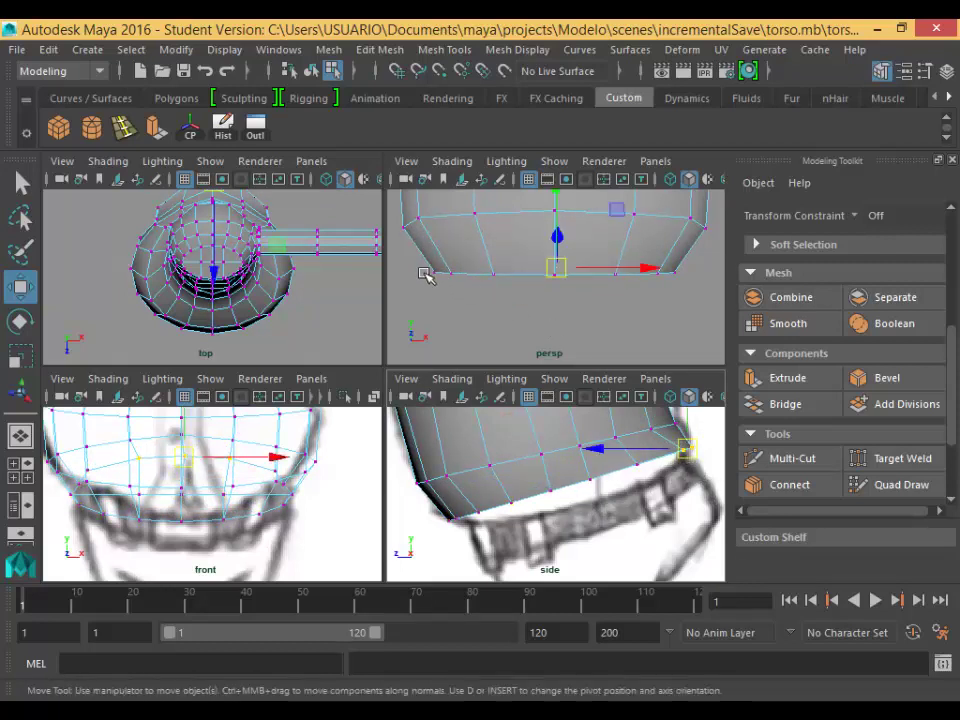
pyautogui.moveTo(417, 261); pyautogui.dragTo(690, 330)
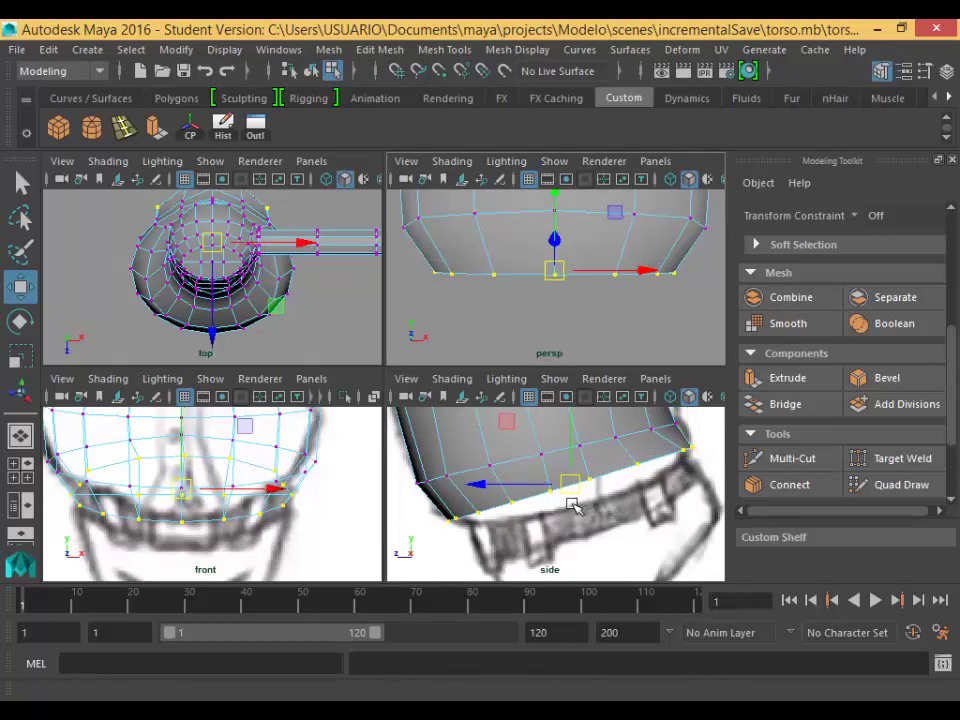
pyautogui.press('r')
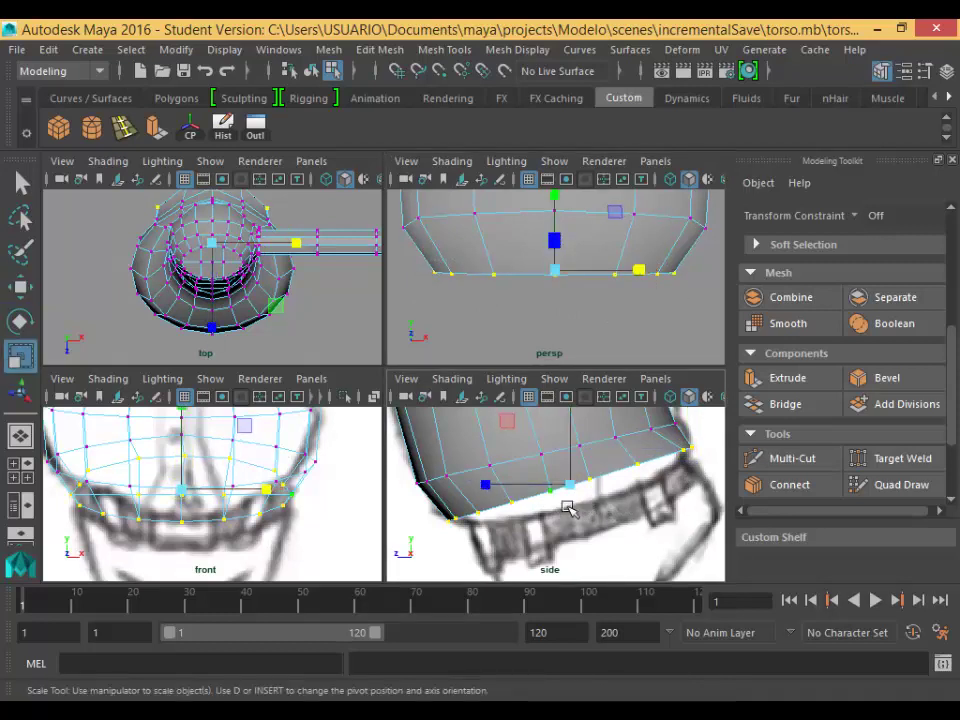
pyautogui.moveTo(583, 510); pyautogui.dragTo(572, 512, button='middle')
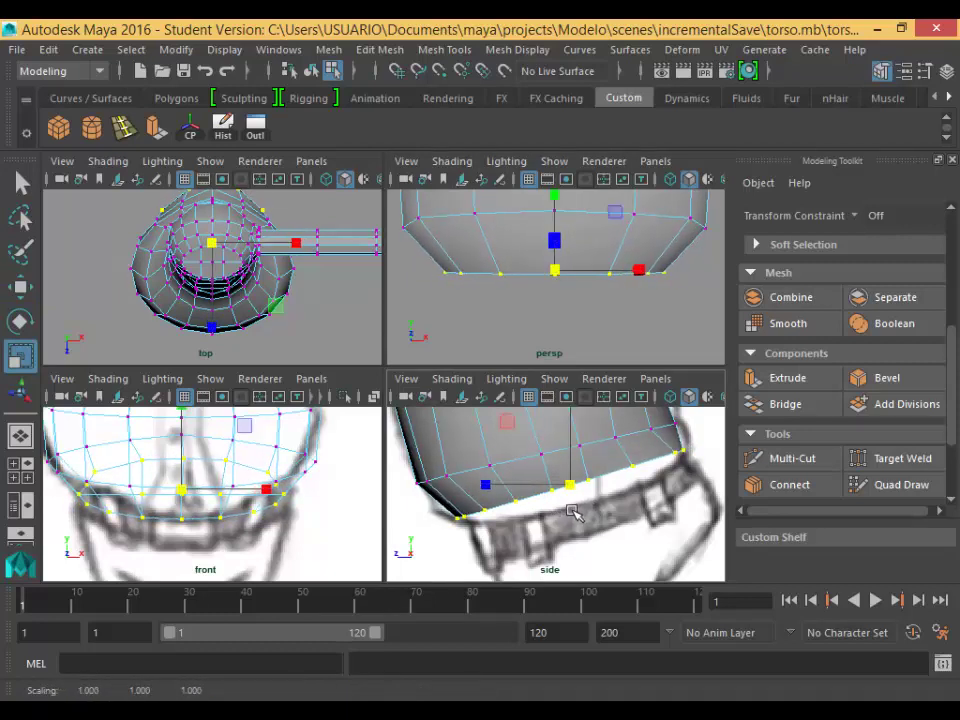
pyautogui.click(681, 489)
# Move the single vertex beside the opening's rear centre slightly forward in Z in the side view, and deselect it.
pyautogui.click(684, 471)
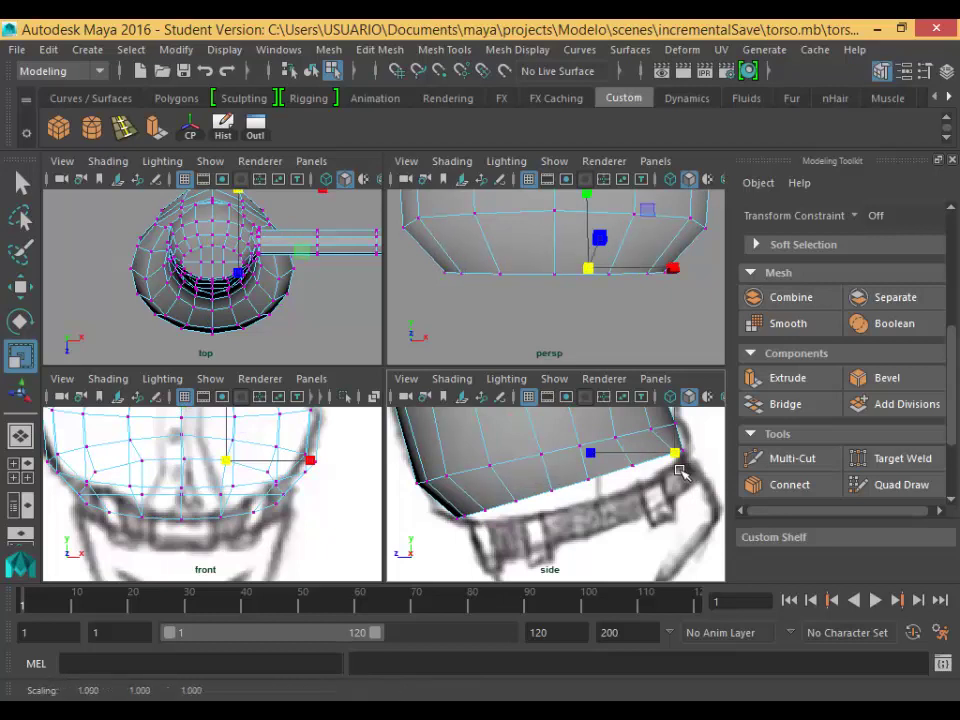
pyautogui.press('w')
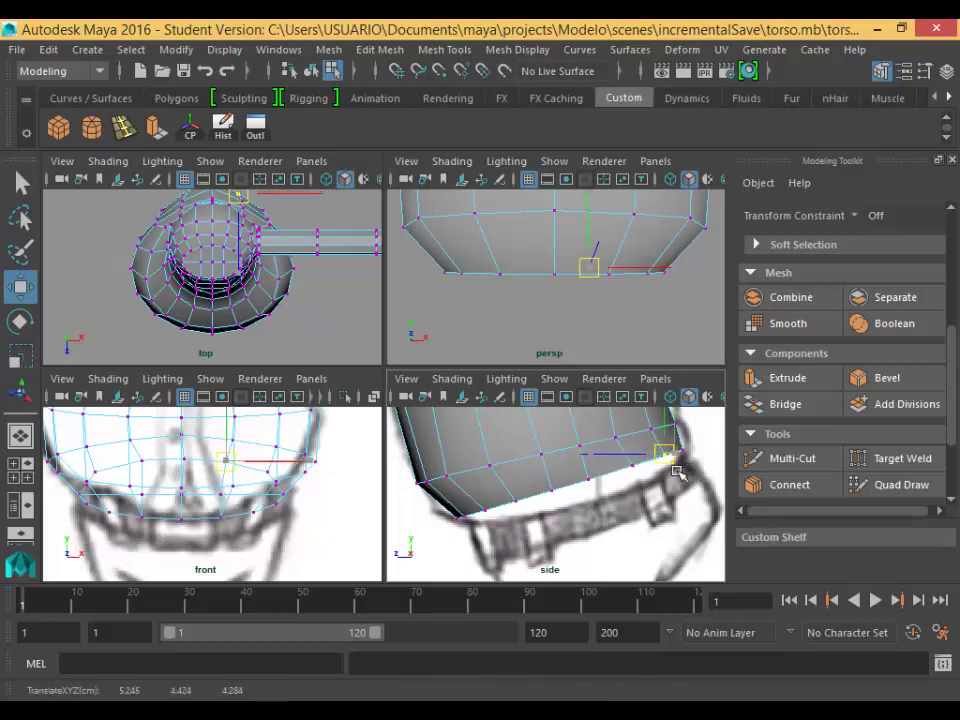
pyautogui.moveTo(677, 471); pyautogui.dragTo(677, 472)
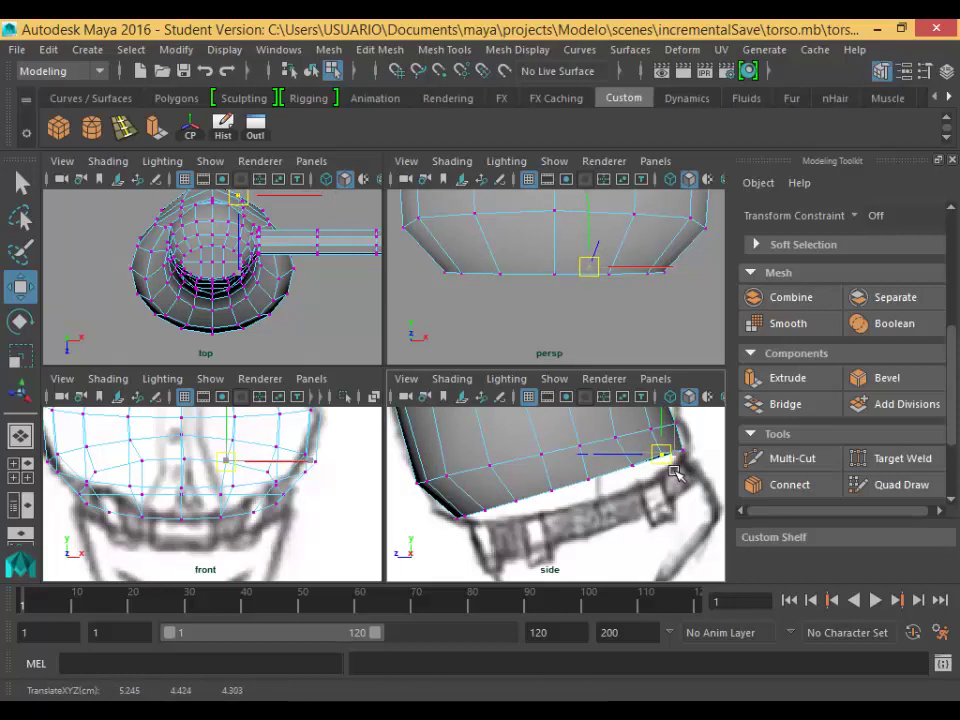
pyautogui.click(670, 500)
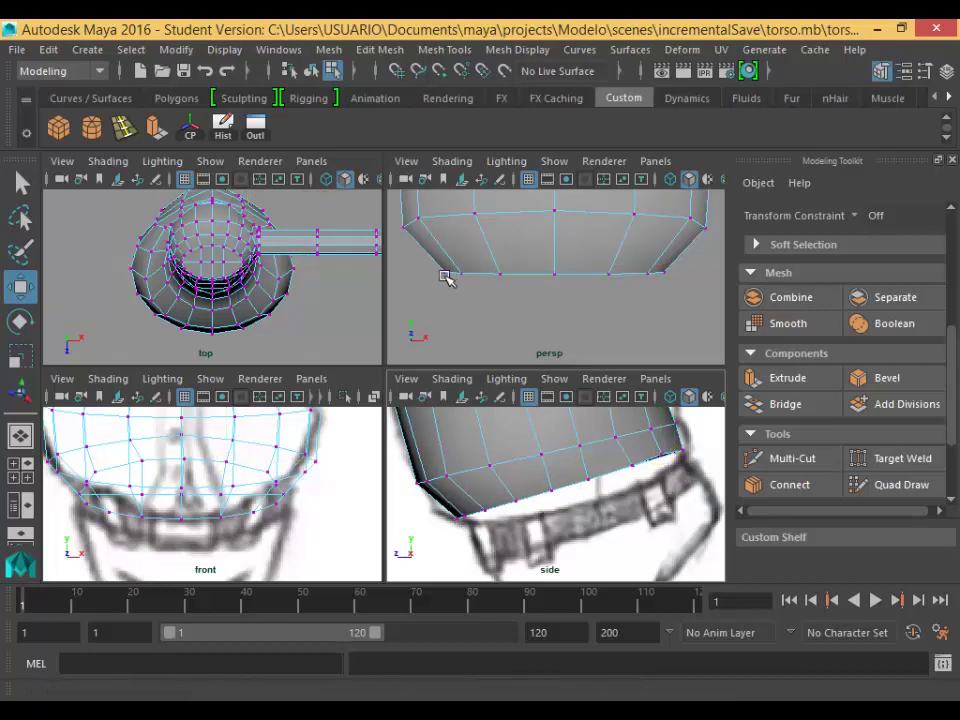
# Reselect the bottom opening's vertex ring, lower it in Y onto the belt's upper edge, and adjust it in Z.
pyautogui.moveTo(424, 275); pyautogui.dragTo(709, 312)
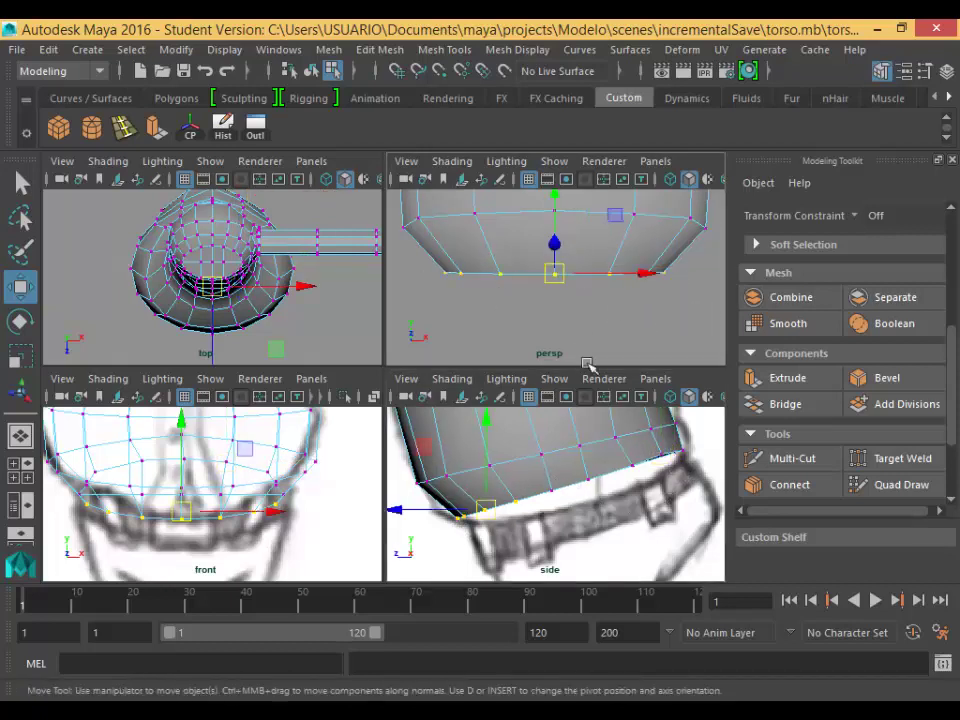
pyautogui.moveTo(426, 264); pyautogui.dragTo(630, 316)
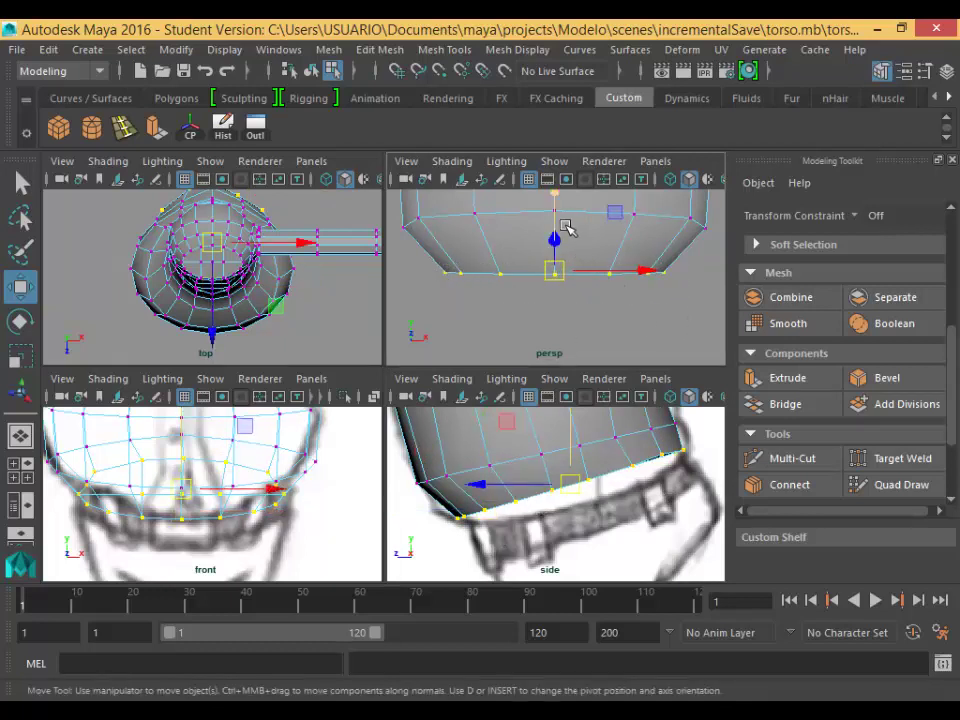
pyautogui.moveTo(579, 439); pyautogui.dragTo(597, 462)
pyautogui.moveTo(526, 514); pyautogui.dragTo(532, 517)
pyautogui.scroll(2, 683, 518)
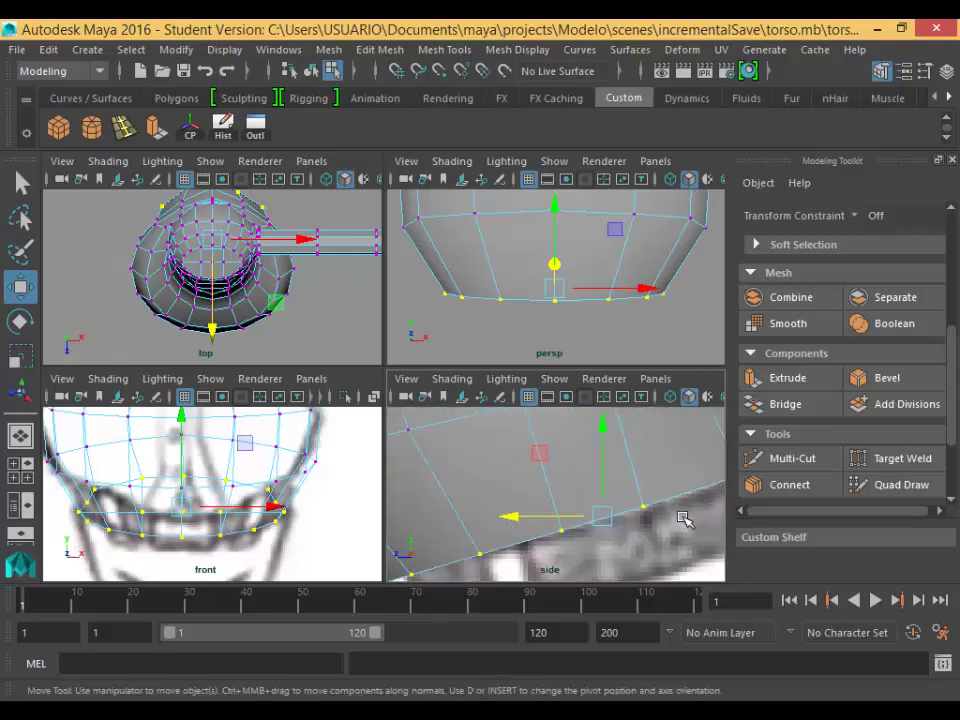
# Move the vertex near the opening's rear down and back in the side view so the edge runs straight along the belt.
pyautogui.press('space')
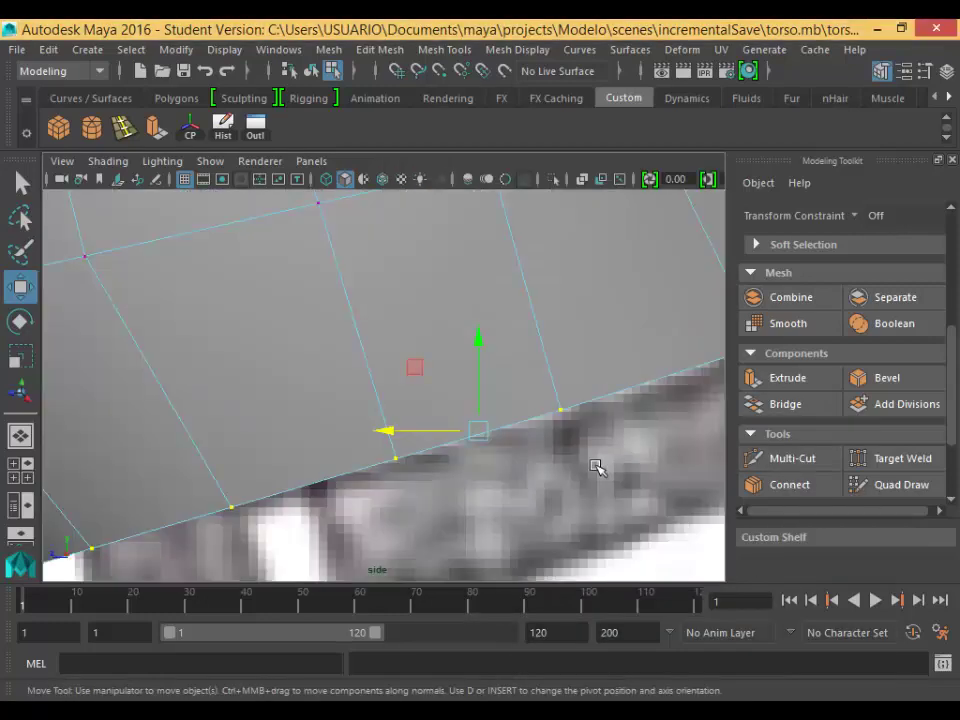
pyautogui.keyDown('alt'); pyautogui.moveTo(591, 462); pyautogui.dragTo(167, 488, button='middle'); pyautogui.keyUp('alt')
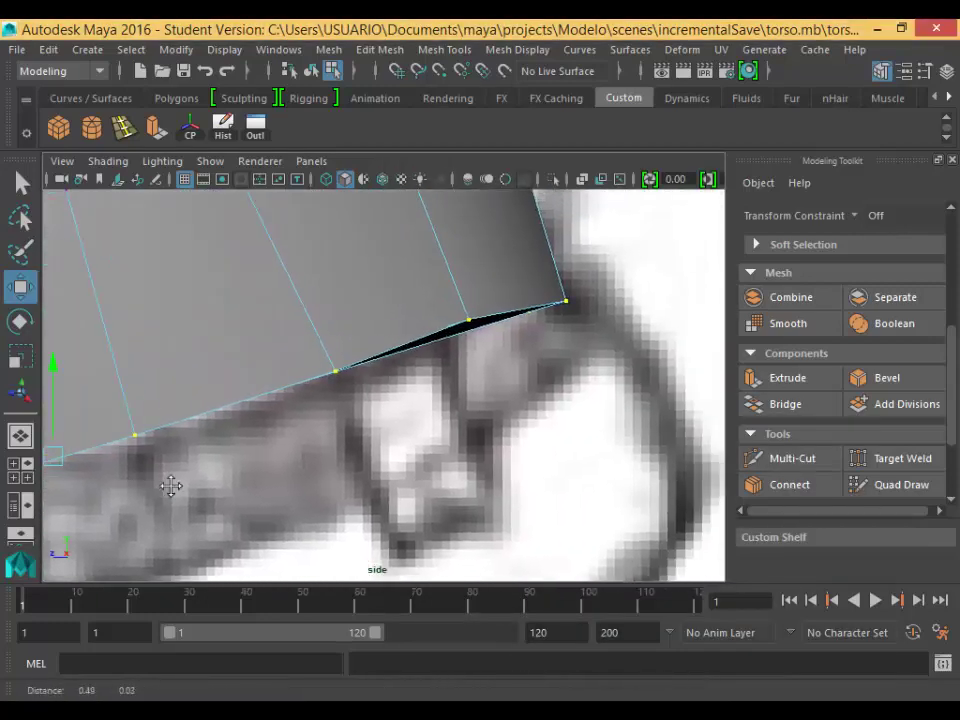
pyautogui.click(476, 329)
pyautogui.moveTo(483, 334); pyautogui.dragTo(491, 341)
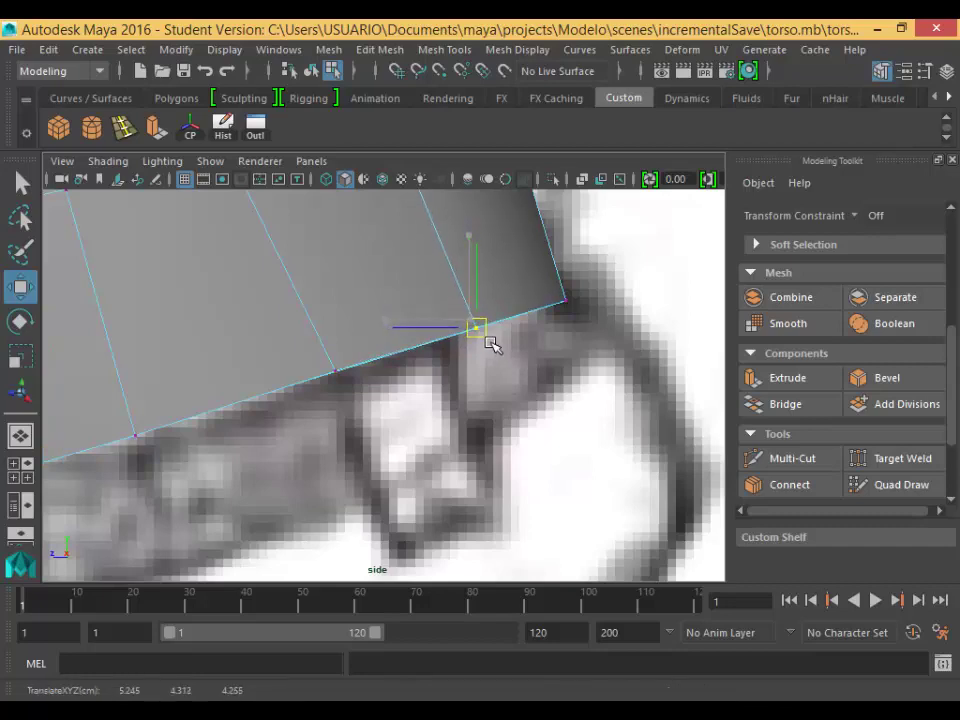
pyautogui.click(514, 371)
# Examine the torso's fit against the waist and belt of the front and side reference drawings.
pyautogui.scroll(-10, 514, 379)
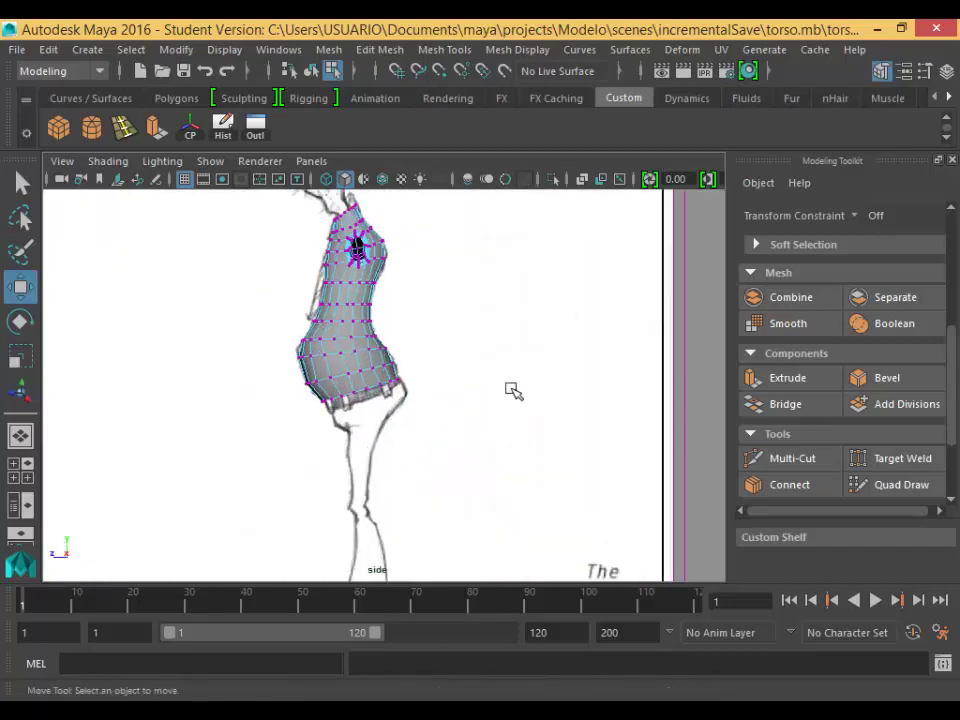
pyautogui.scroll(4, 512, 392)
pyautogui.press('space')
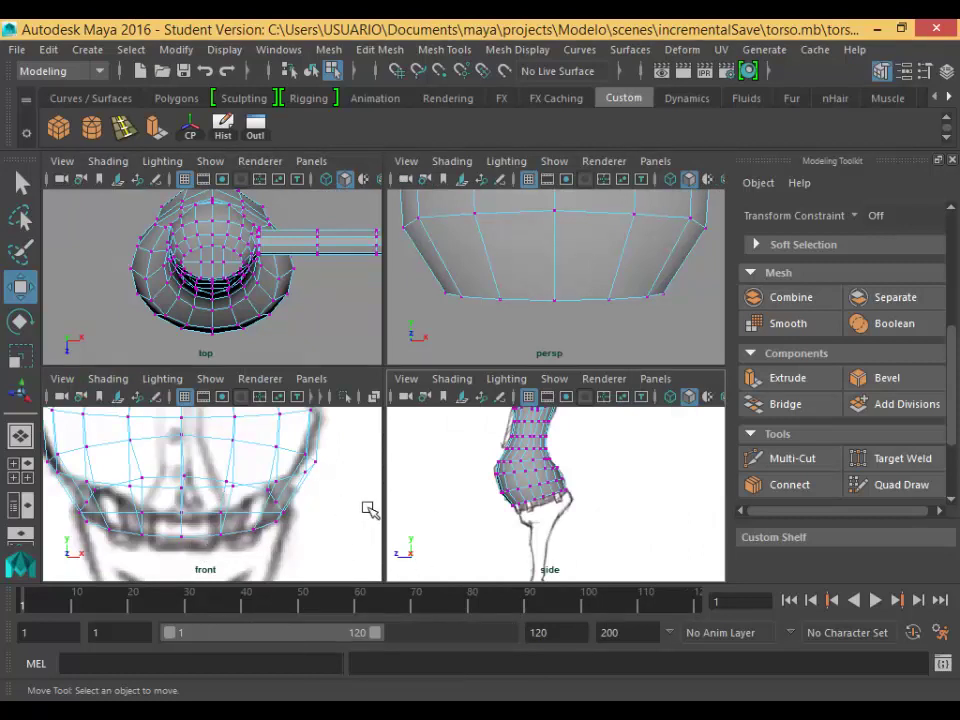
pyautogui.scroll(-5, 369, 510)
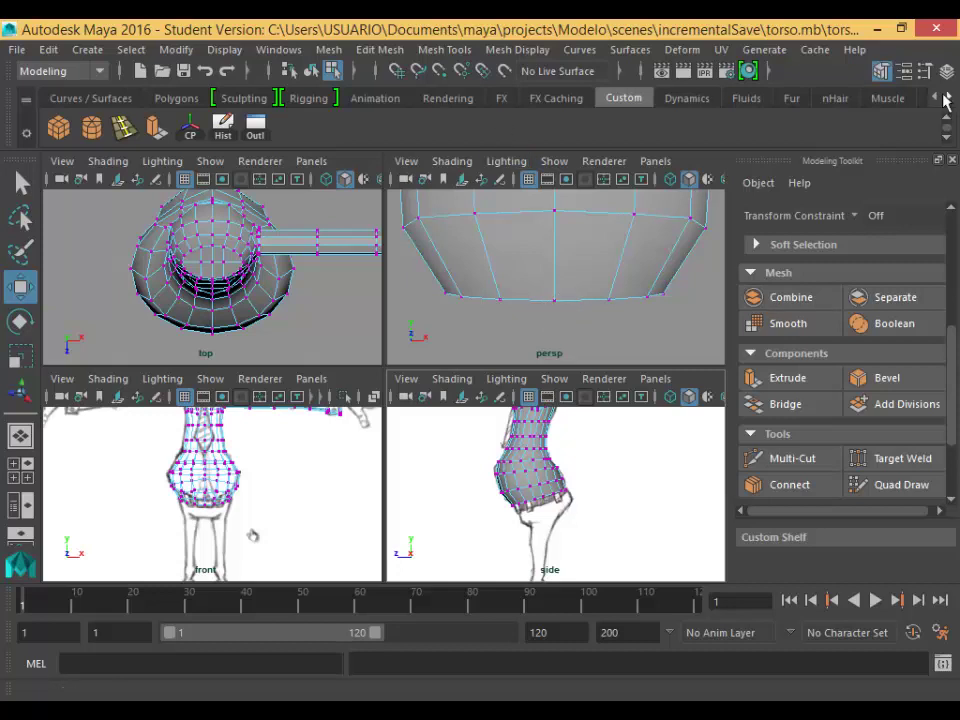
pyautogui.press('space')
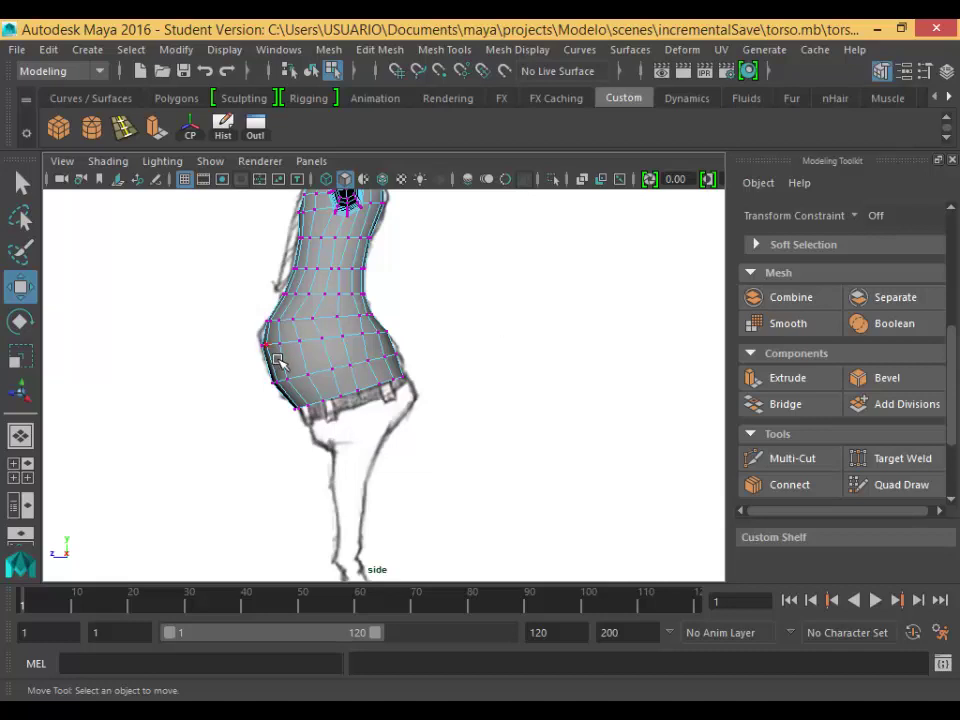
pyautogui.press('space')
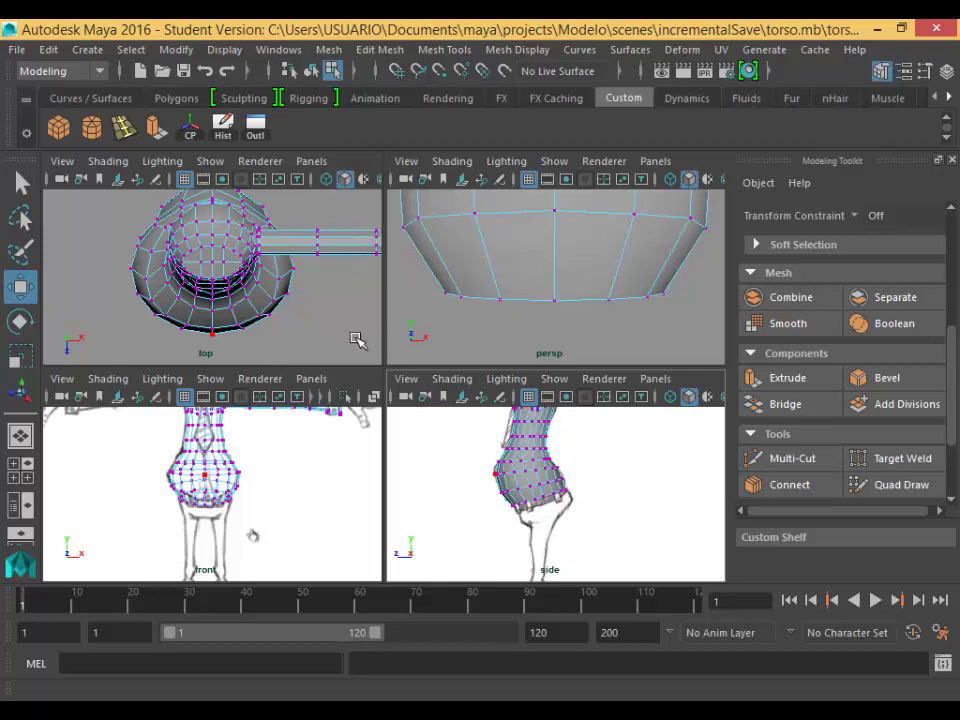
# Frame the torso and create a polygon cylinder beside it in the top view, drawing its radius and height.
pyautogui.press('f')
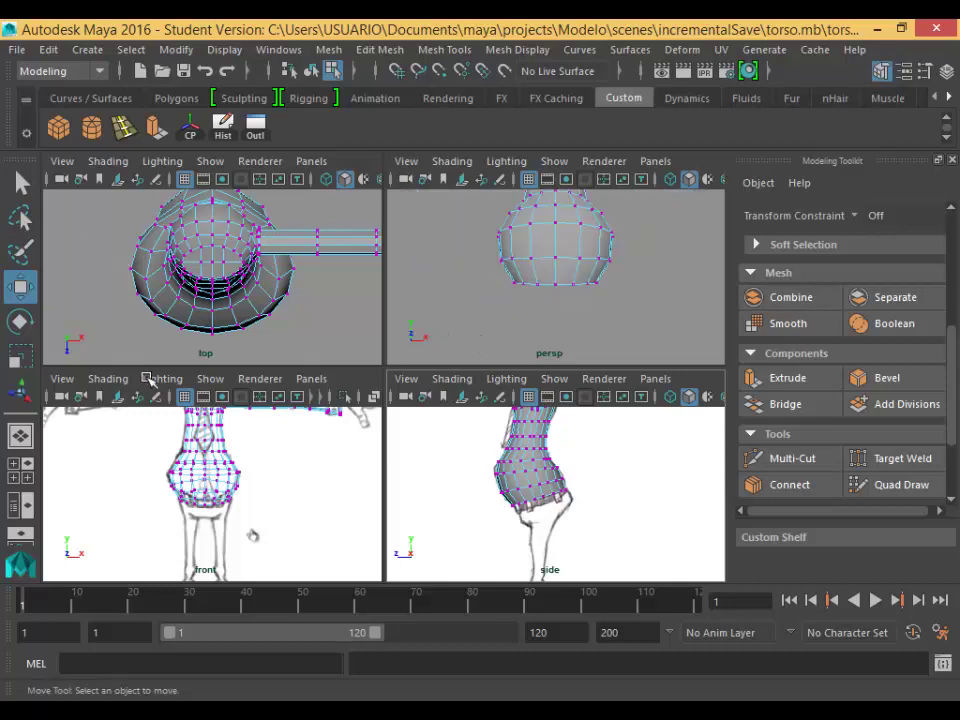
pyautogui.press('f')
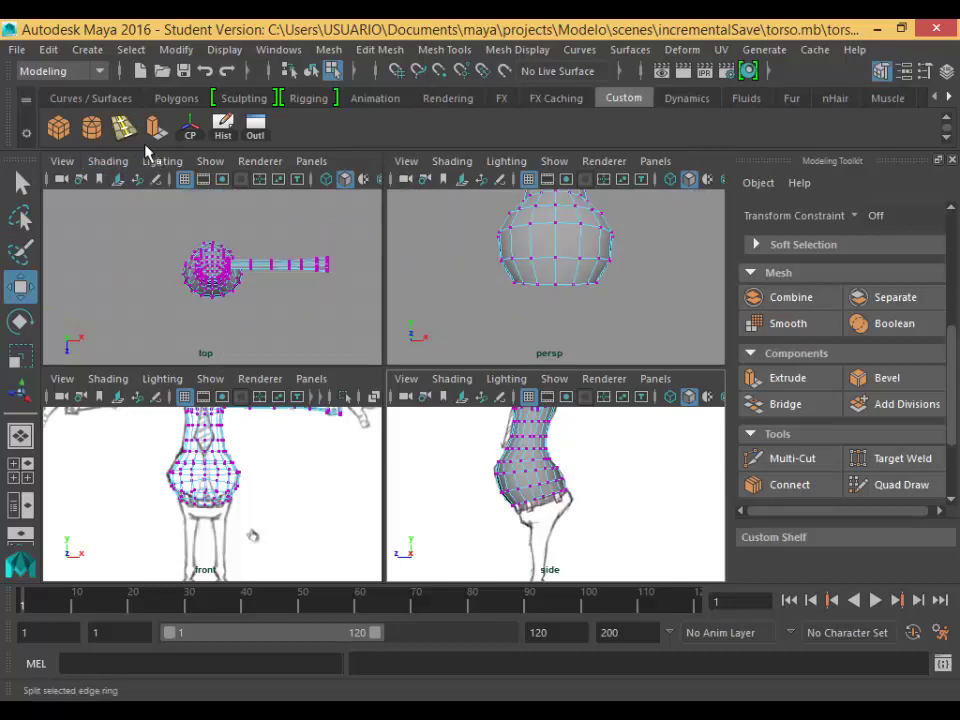
pyautogui.click(95, 134)
pyautogui.moveTo(95, 298); pyautogui.dragTo(124, 336)
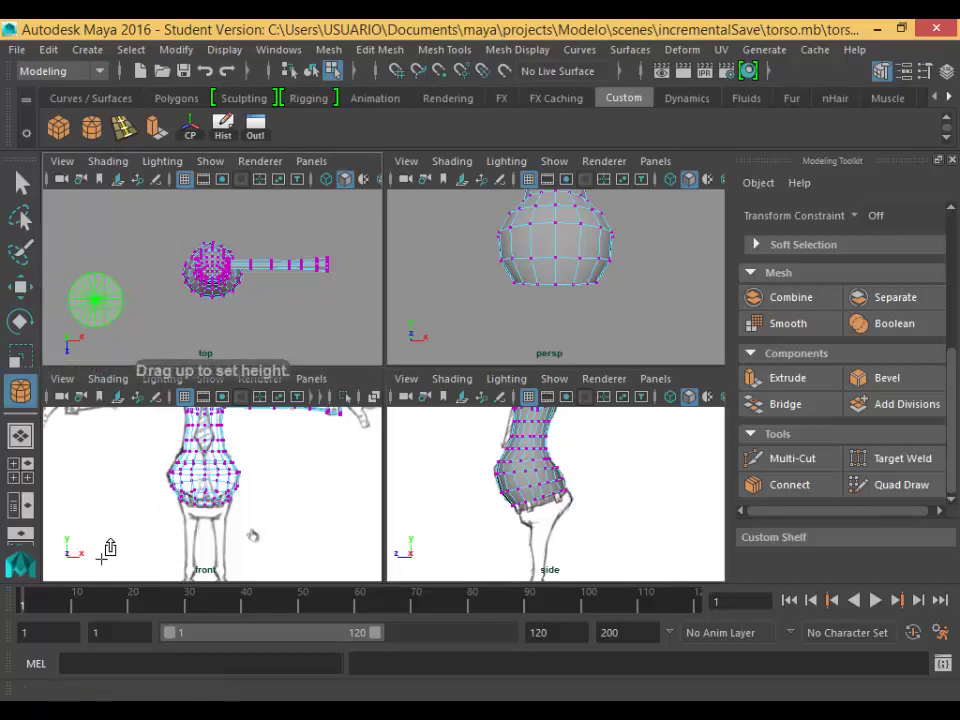
pyautogui.moveTo(107, 549); pyautogui.dragTo(101, 577)
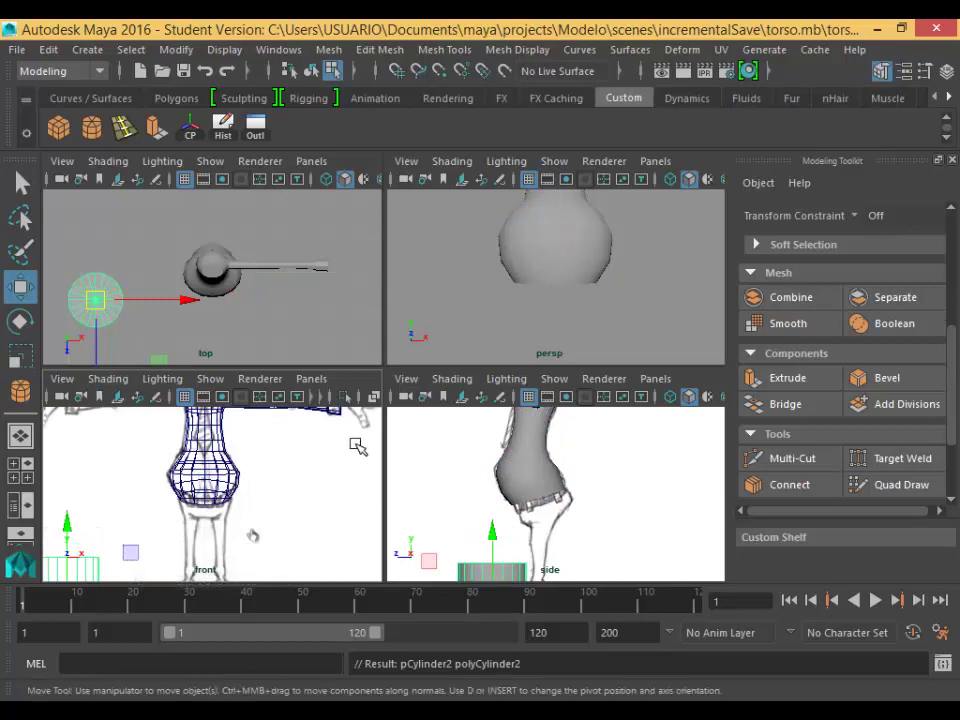
# Frame the new cylinder, scale it down in Y to about a third of its height, and shade the front view.
pyautogui.press('f')
pyautogui.press('f')
pyautogui.press('f')
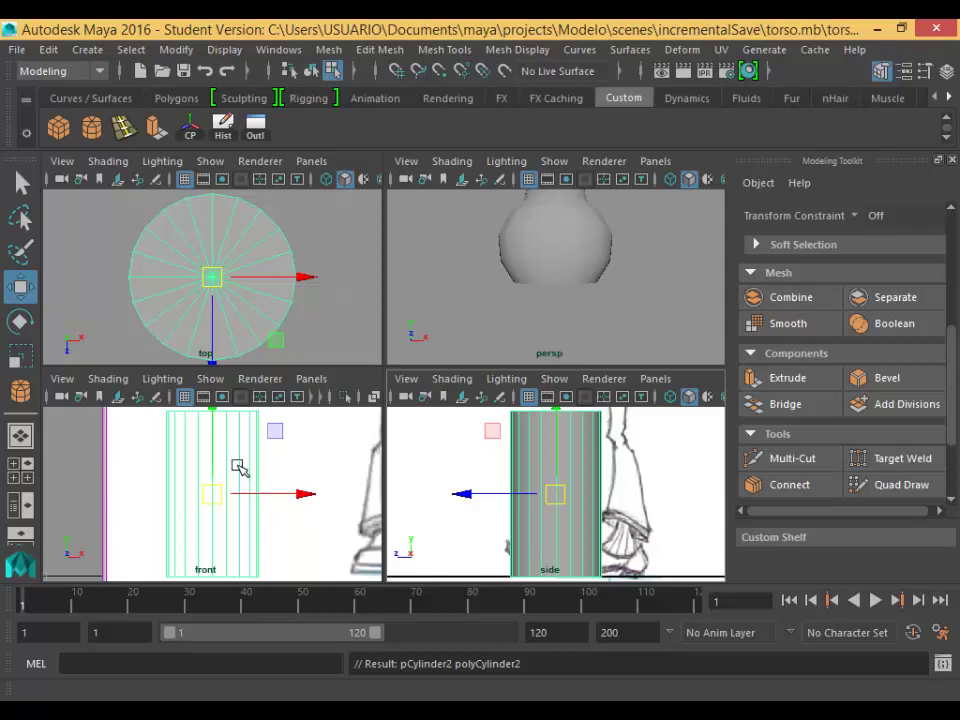
pyautogui.press('r')
pyautogui.moveTo(223, 433); pyautogui.dragTo(234, 480)
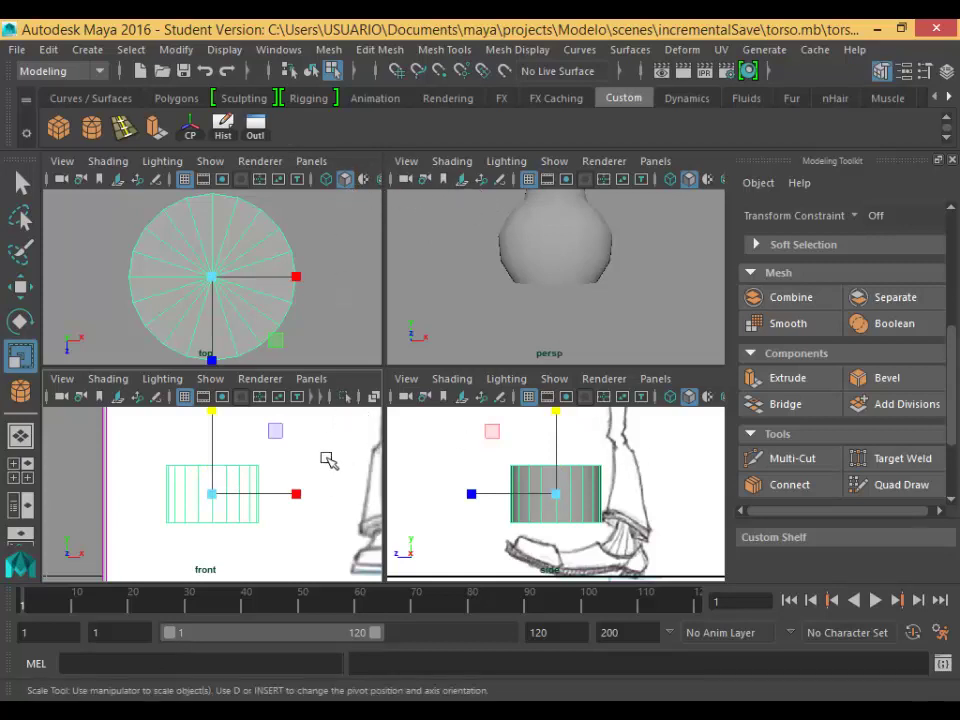
pyautogui.press('4')
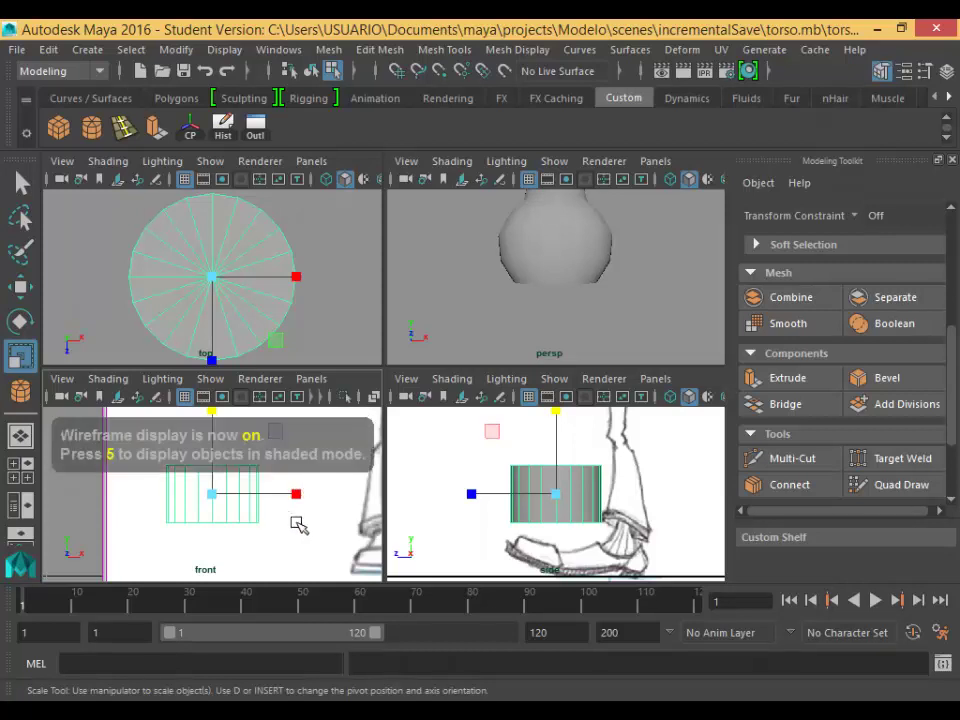
pyautogui.press('5')
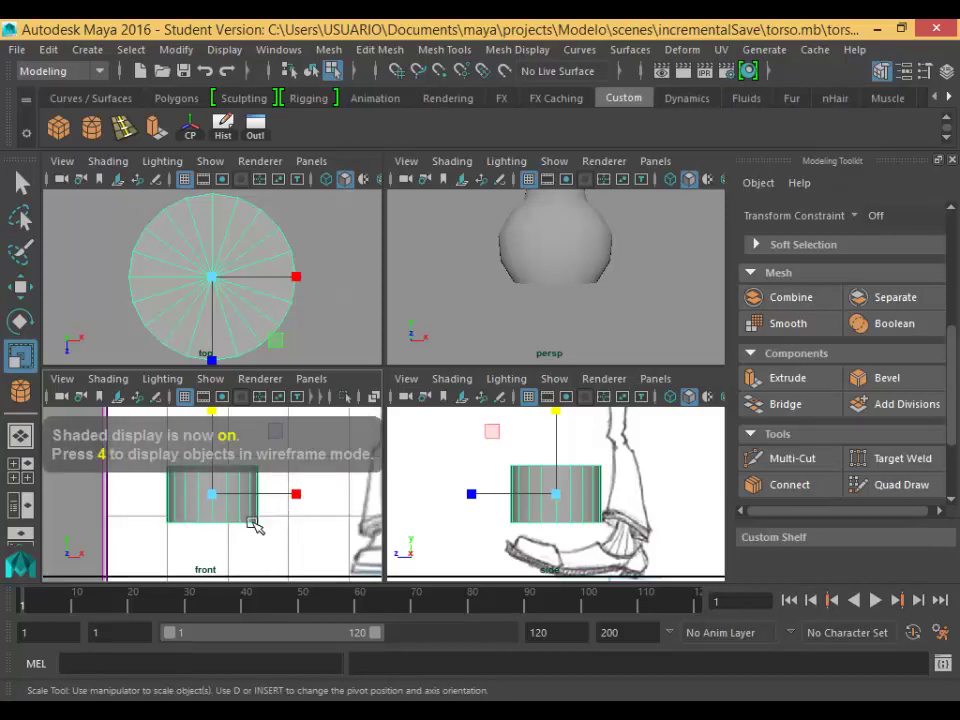
# Switch the cylinder to vertex mode in the front view and select the vertices at its lower corner on the positive X side.
pyautogui.press('space')
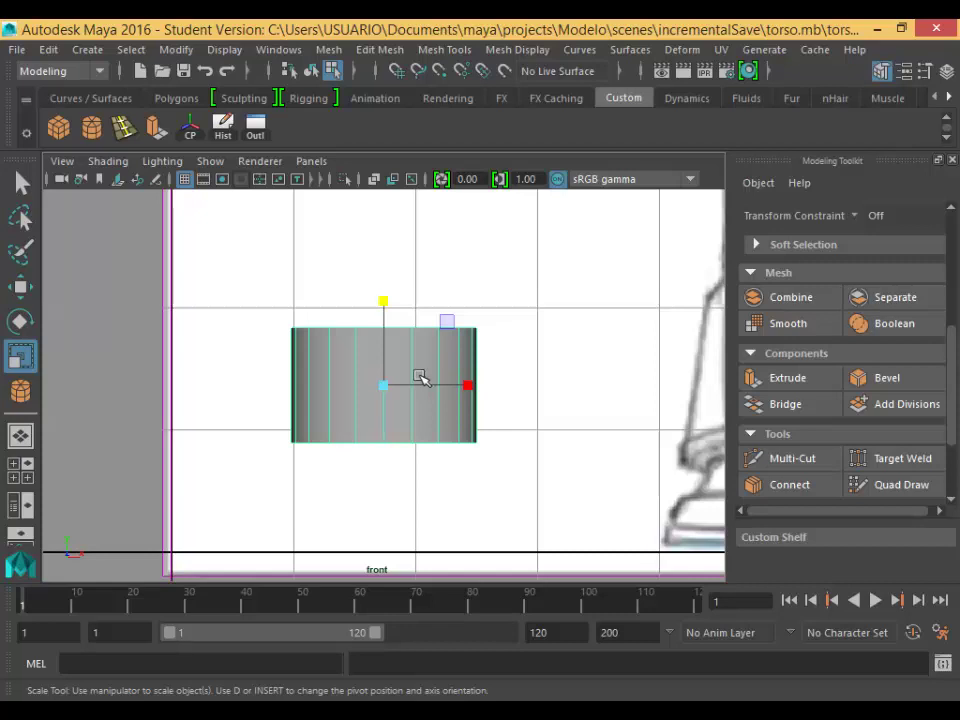
pyautogui.moveTo(443, 445); pyautogui.dragTo(330, 222, button='right')
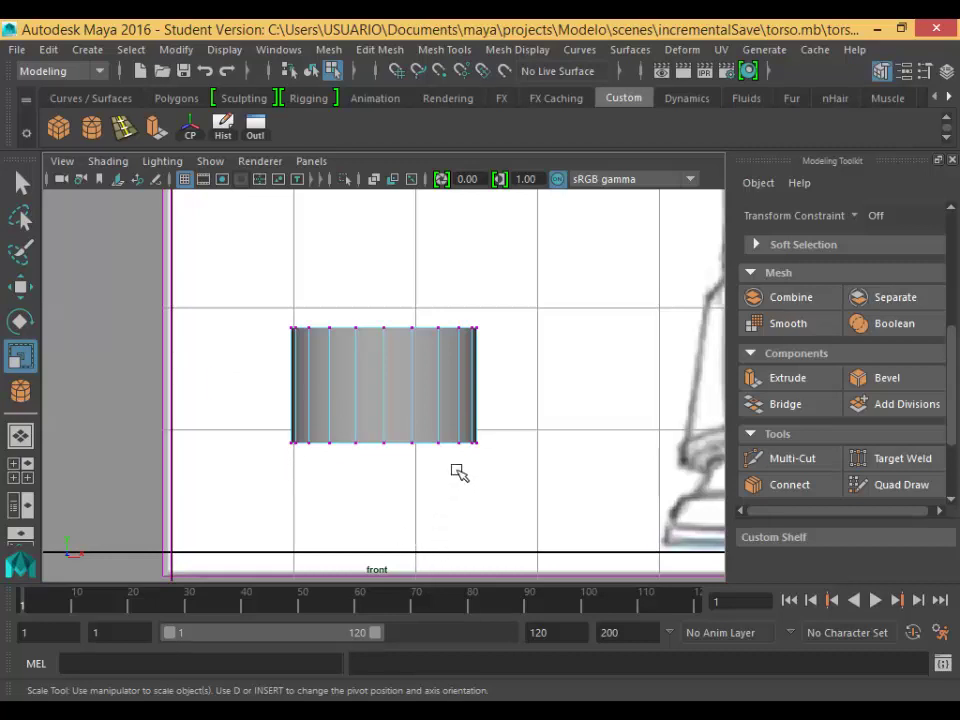
pyautogui.moveTo(440, 431); pyautogui.dragTo(518, 493)
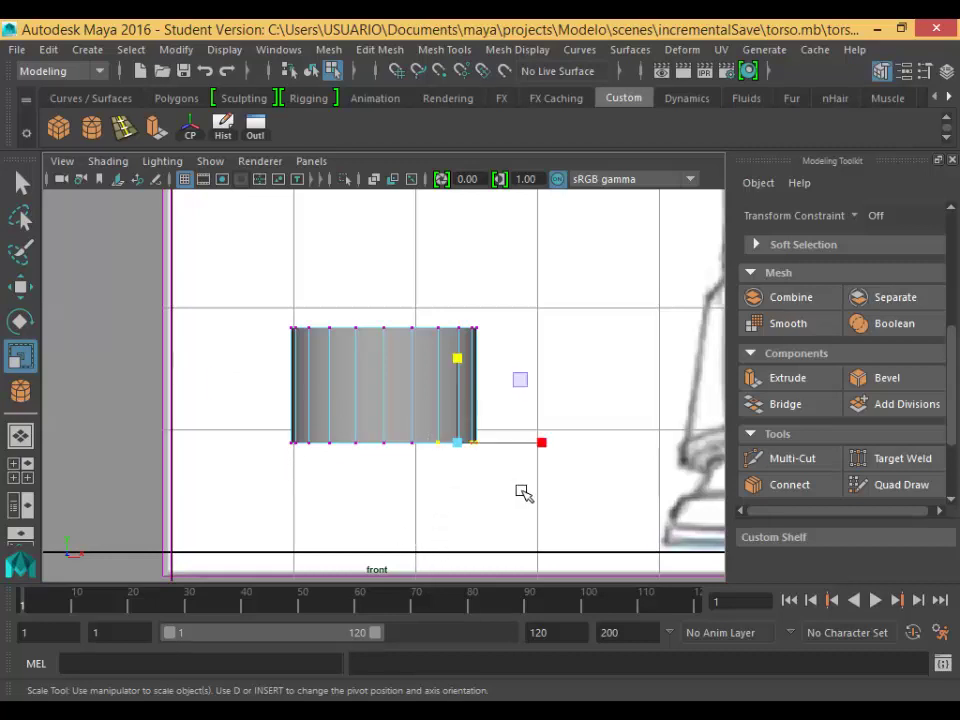
# Turn on topology symmetry for the Select Tool, using a vertical edge near the cylinder's middle as the symmetry edge.
pyautogui.click(927, 73)
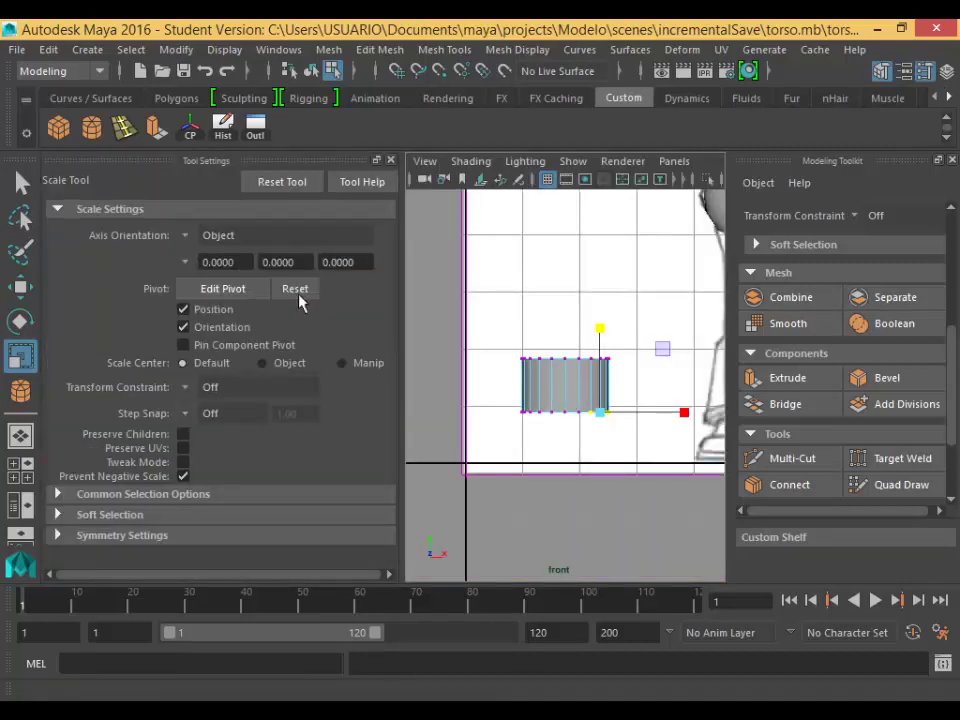
pyautogui.click(20, 182)
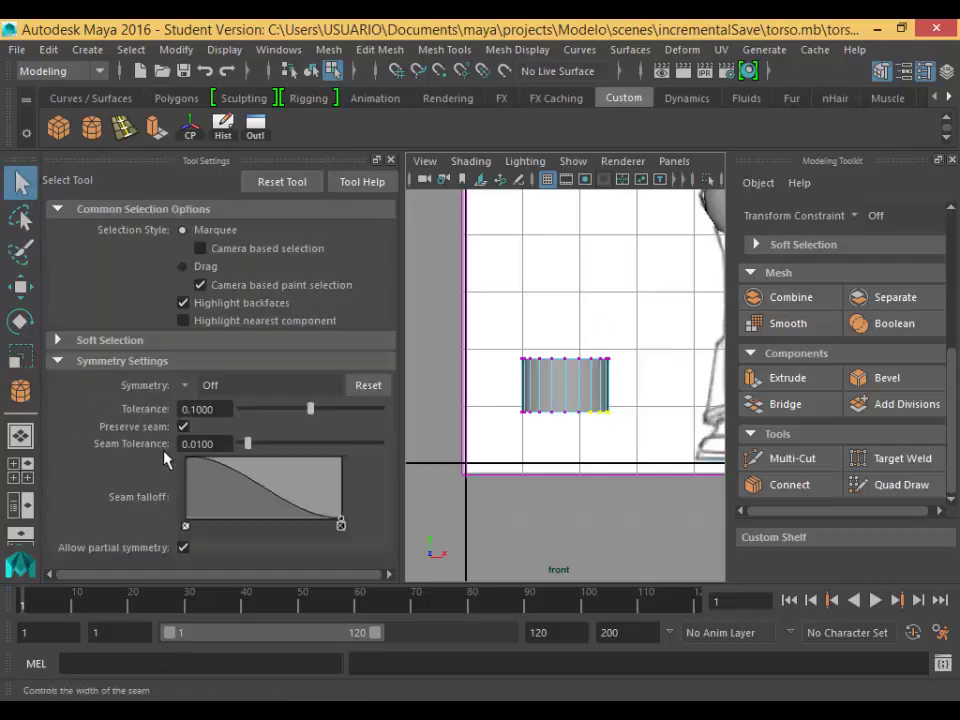
pyautogui.click(189, 388)
pyautogui.click(232, 527)
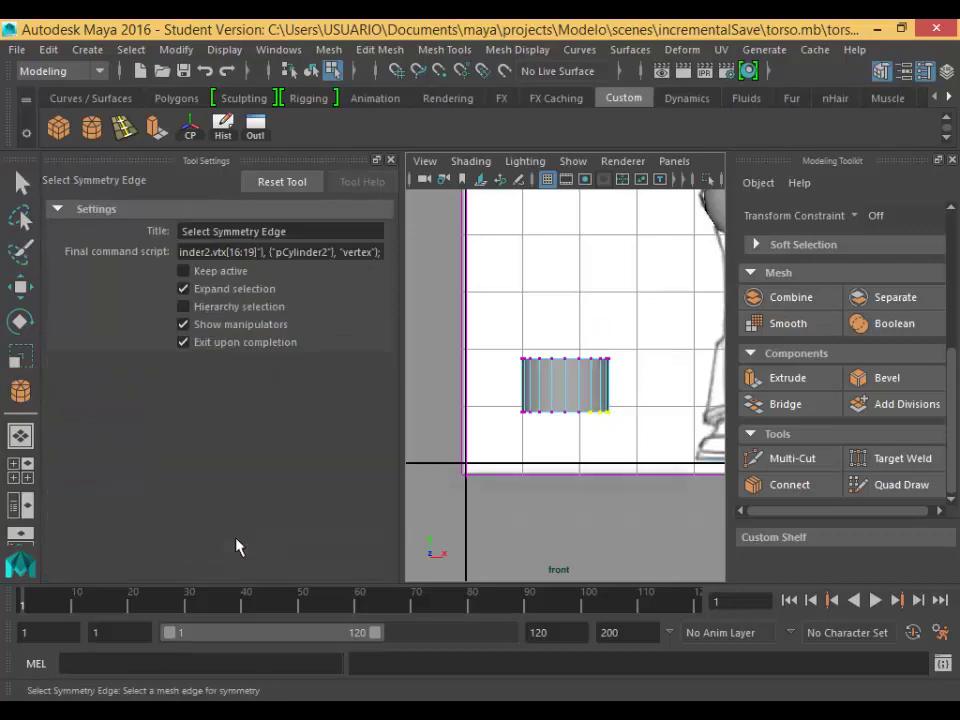
pyautogui.click(579, 398)
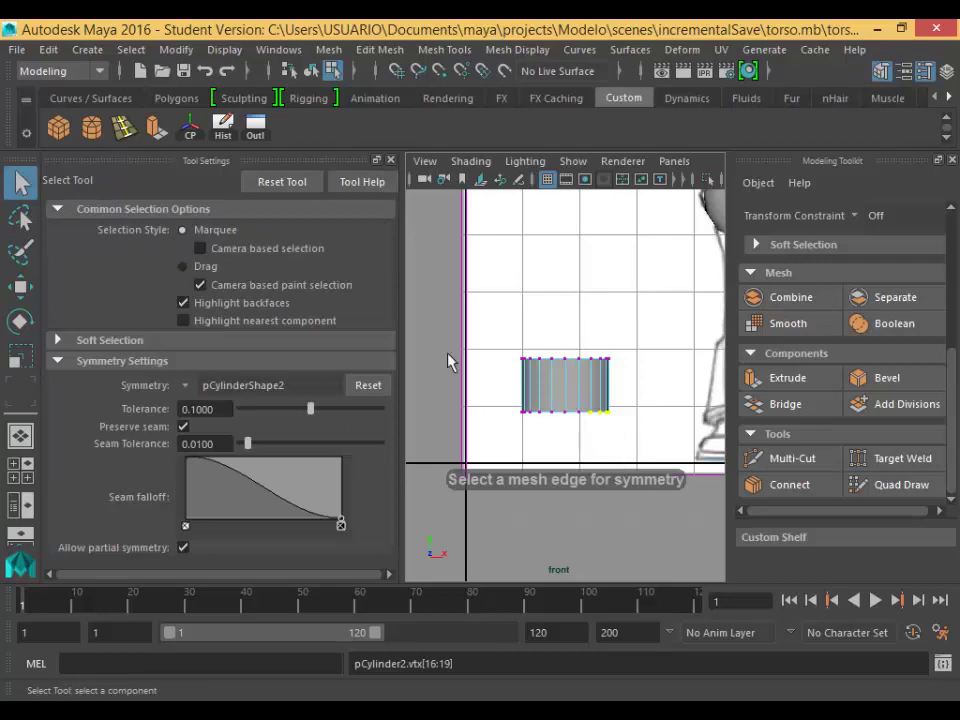
pyautogui.click(391, 160)
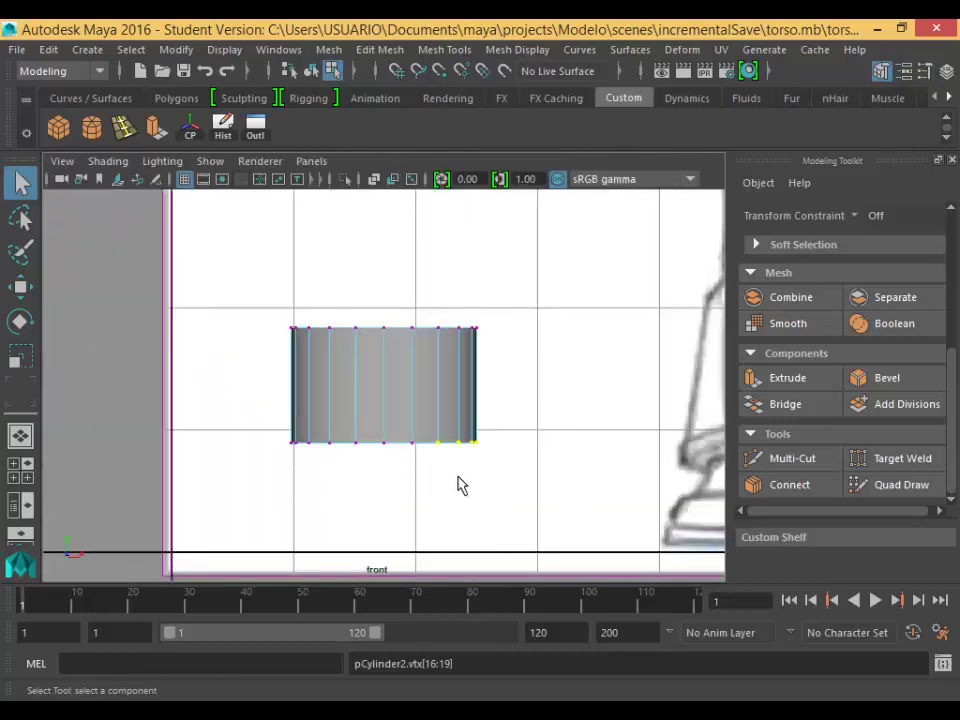
# Try raising the mirrored bottom-edge vertices at both lower corners of the cylinder in the front view.
pyautogui.click(439, 444)
pyautogui.moveTo(432, 427); pyautogui.dragTo(503, 474)
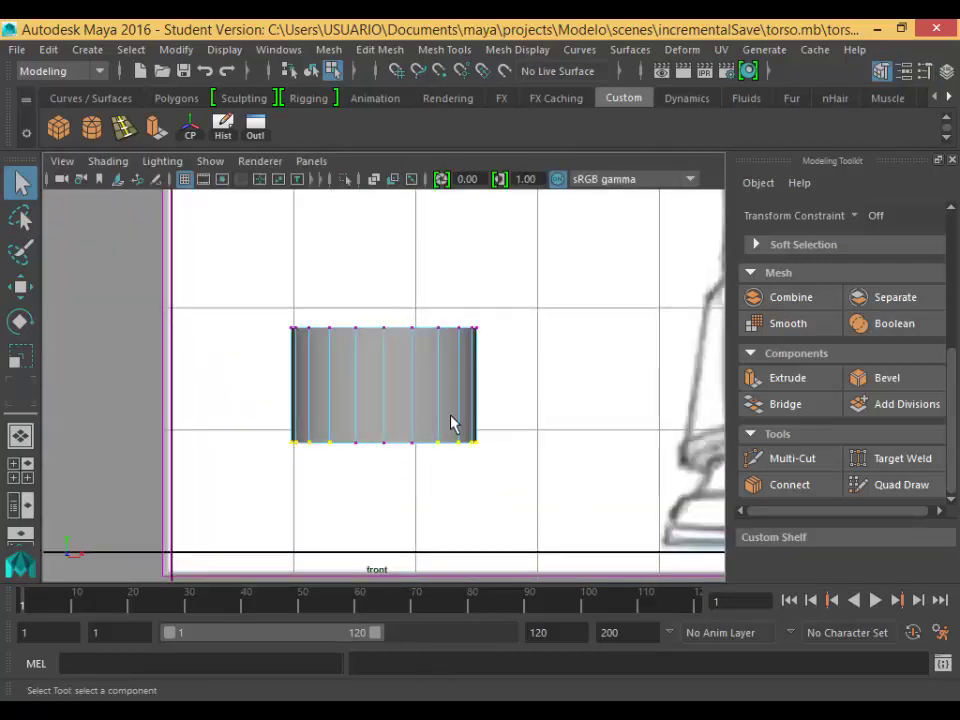
pyautogui.press('w')
pyautogui.moveTo(472, 372); pyautogui.dragTo(478, 355)
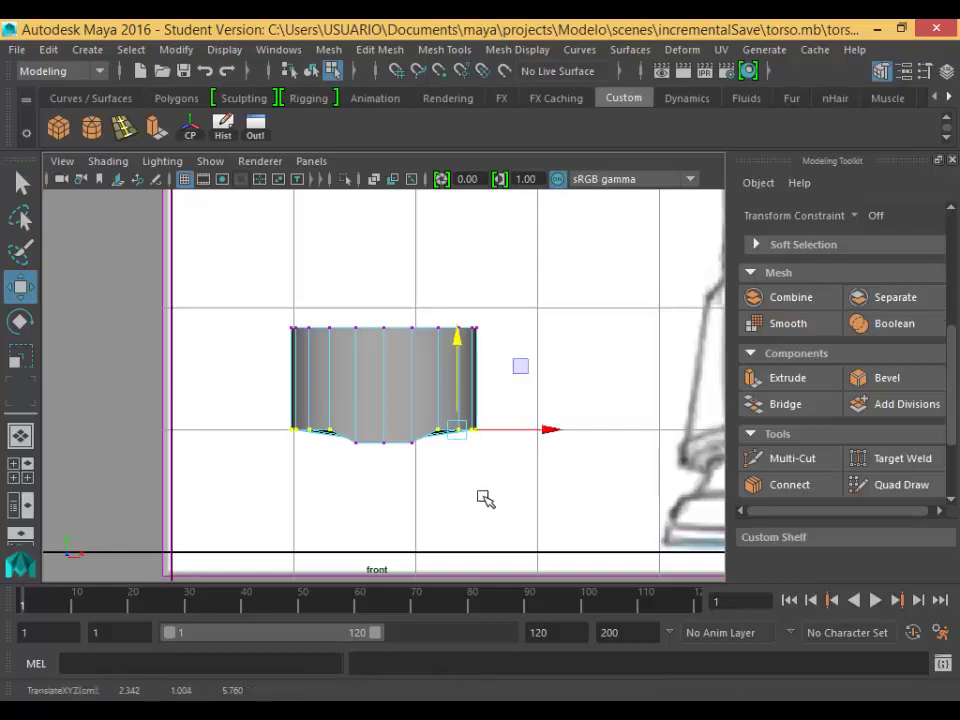
pyautogui.hotkey('ctrl', 'z')
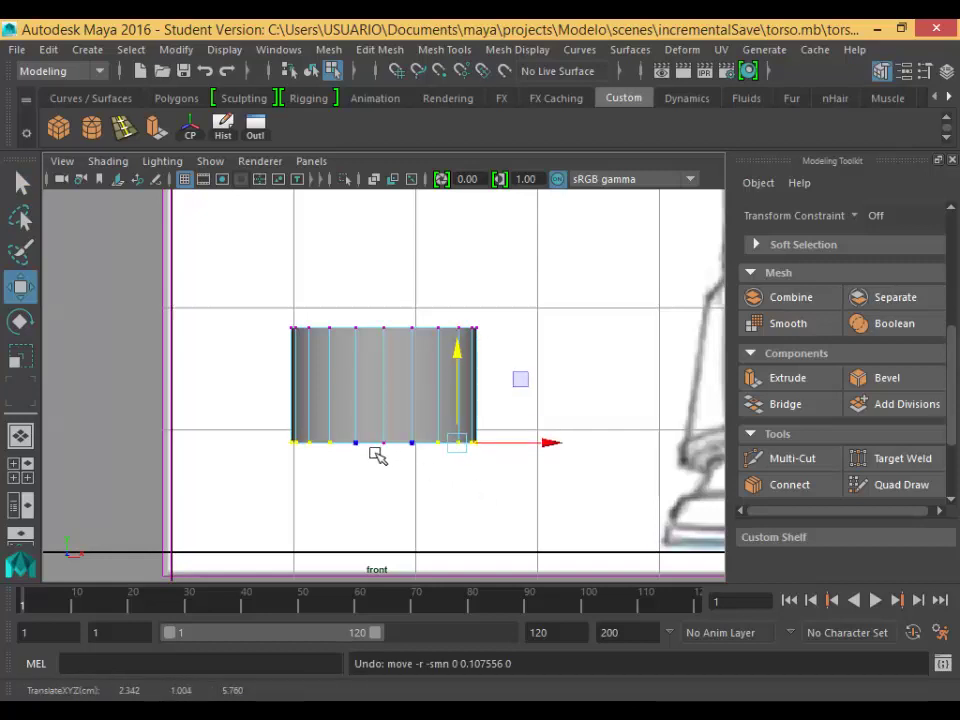
# Select the cylinder's top and bottom cap faces in face mode and delete them, leaving the side wall open at both ends.
pyautogui.press('space')
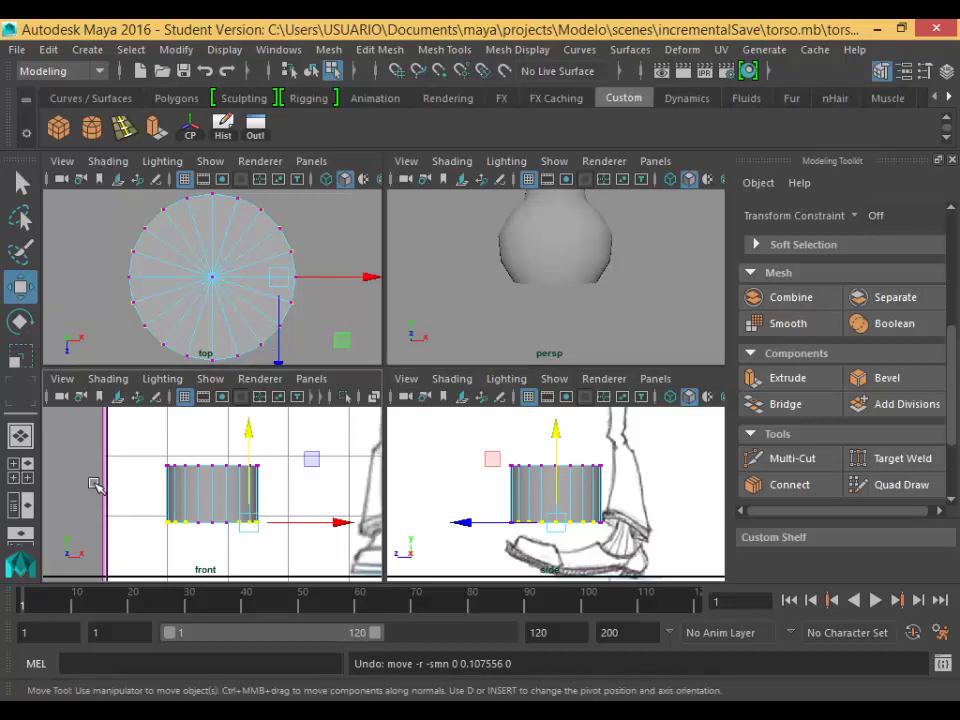
pyautogui.moveTo(203, 498); pyautogui.dragTo(212, 278, button='right')
pyautogui.moveTo(163, 467); pyautogui.dragTo(326, 561)
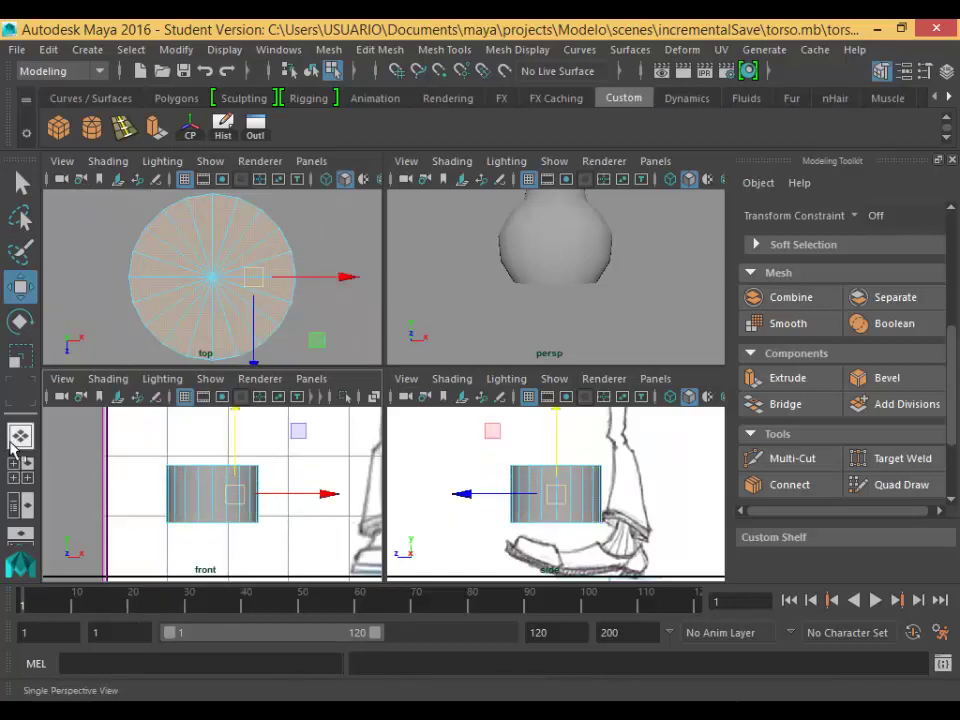
pyautogui.press('Delete')
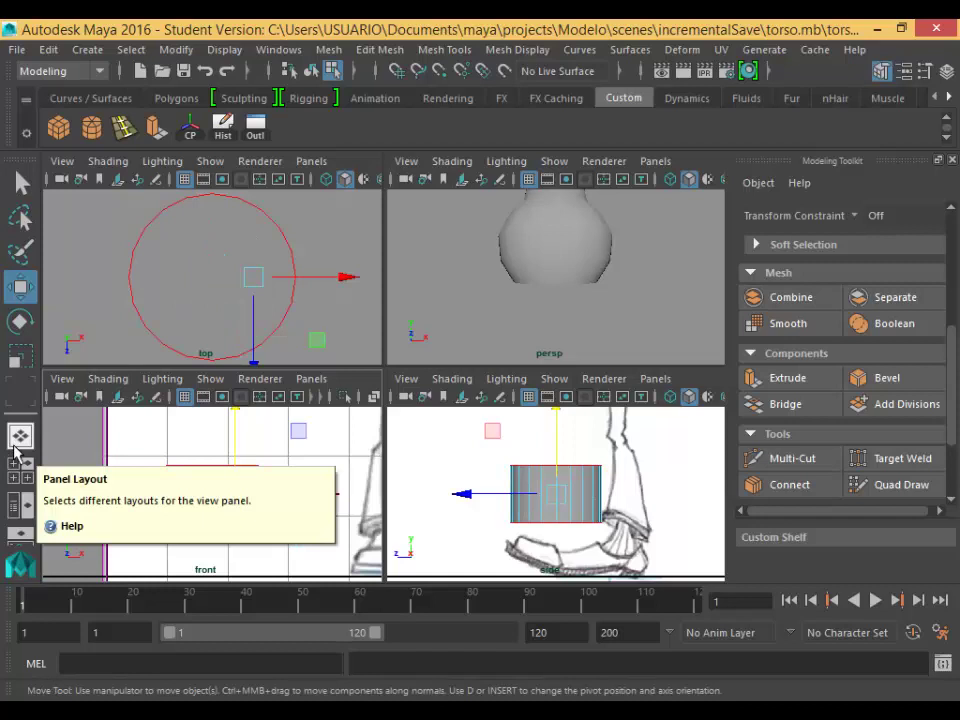
pyautogui.click(318, 341)
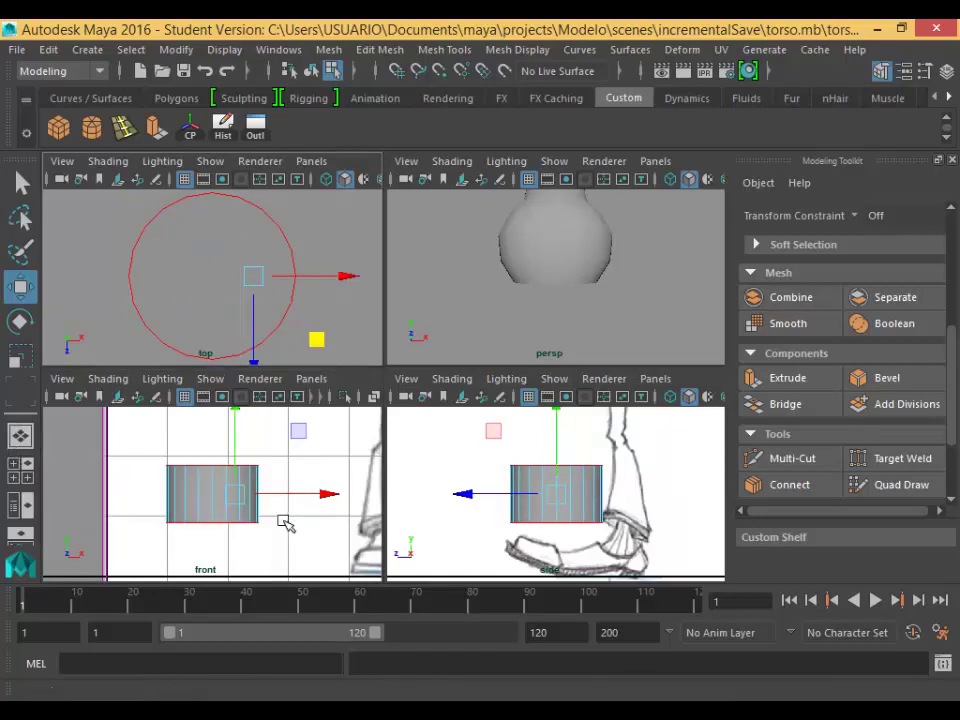
pyautogui.click(243, 525)
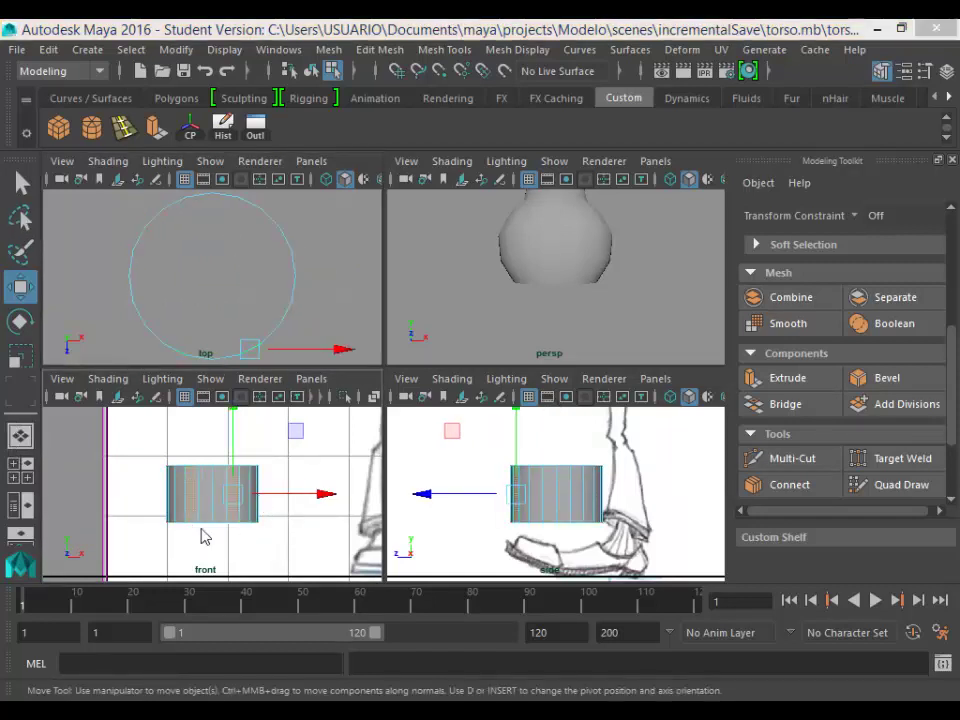
# Switch back to vertex mode in the front view and raise the four outermost columns of mirrored bottom-edge vertices along Y.
pyautogui.press('space')
pyautogui.click(454, 442)
pyautogui.click(410, 445)
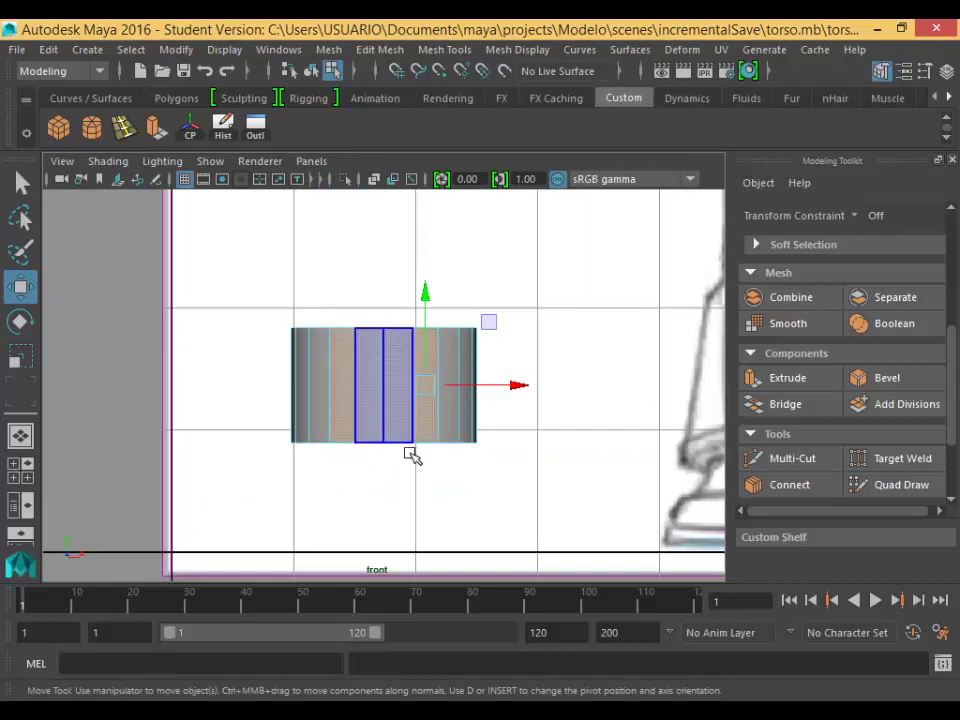
pyautogui.moveTo(403, 426); pyautogui.dragTo(332, 214, button='right')
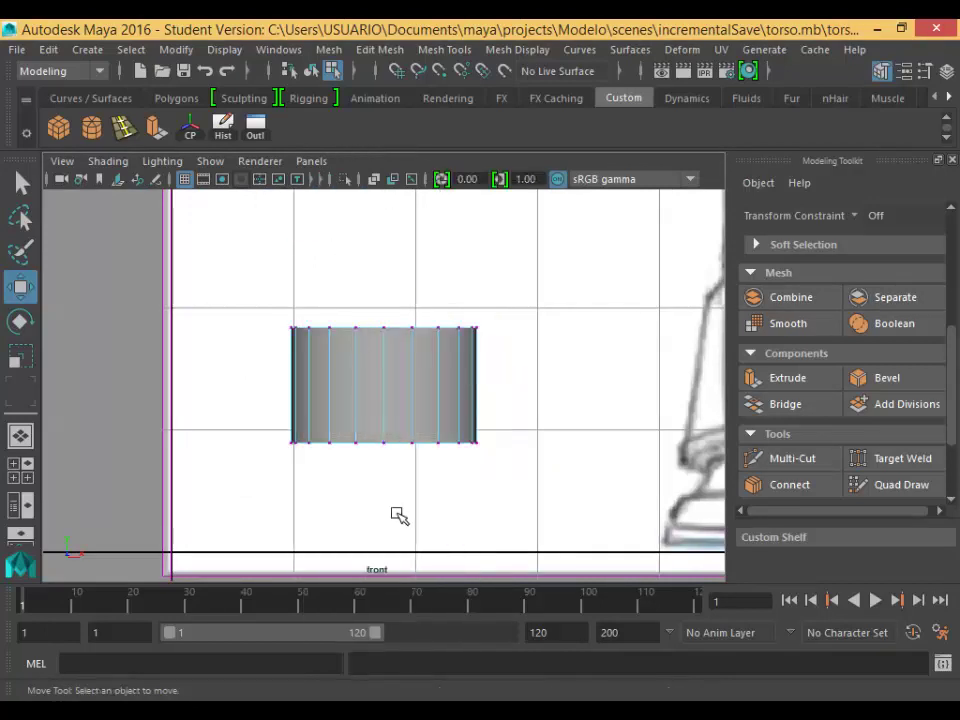
pyautogui.moveTo(428, 432); pyautogui.dragTo(514, 480)
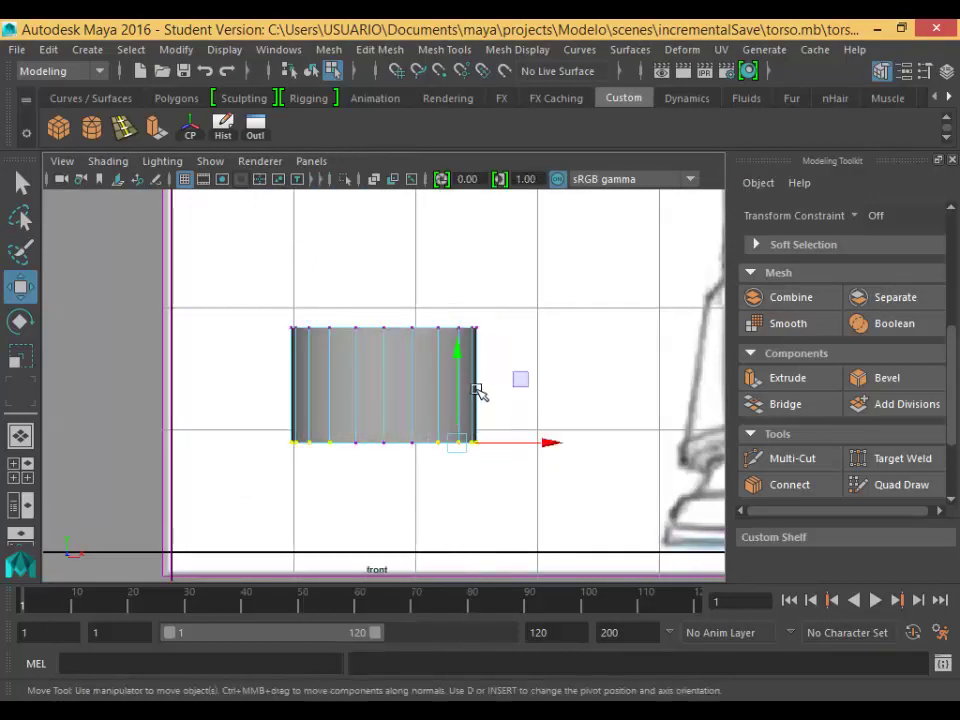
pyautogui.moveTo(467, 364); pyautogui.dragTo(481, 349)
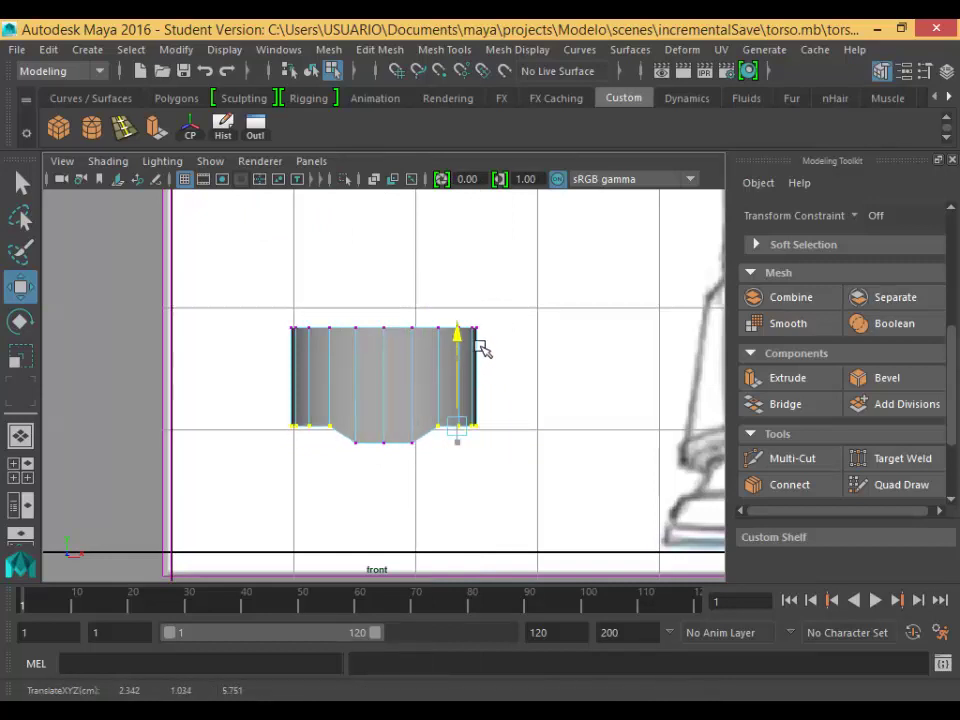
# Raise the outer three, outer two and outermost columns of bottom-edge vertices in succession, so the lower edge climbs toward both sides.
pyautogui.click(472, 434)
pyautogui.moveTo(462, 416); pyautogui.dragTo(513, 458)
pyautogui.moveTo(482, 358); pyautogui.dragTo(486, 345)
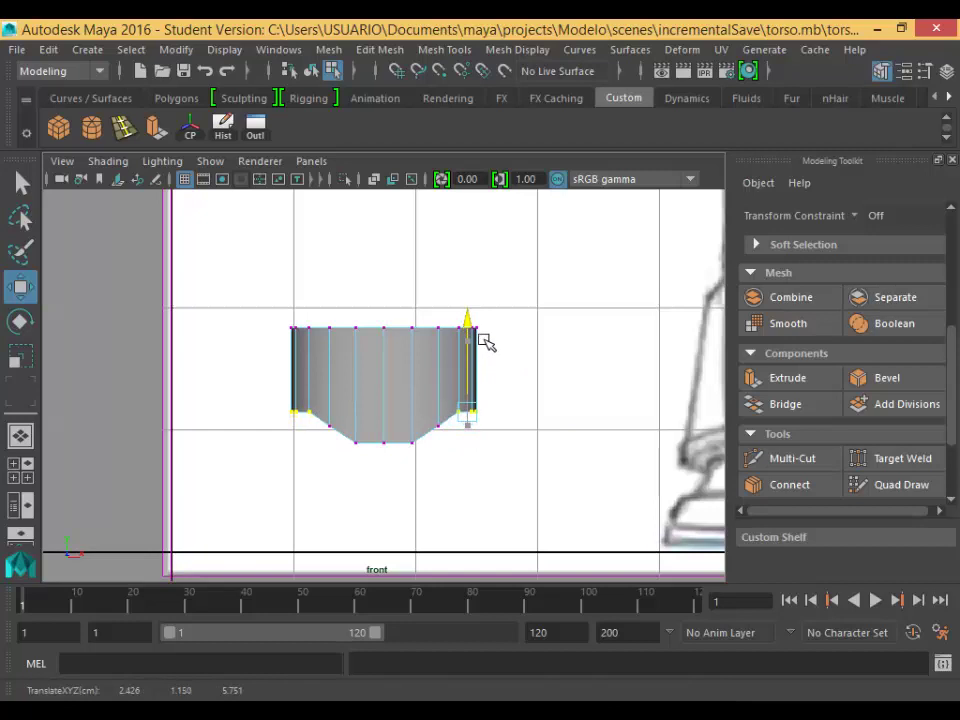
pyautogui.click(499, 467)
pyautogui.moveTo(463, 393); pyautogui.dragTo(499, 433)
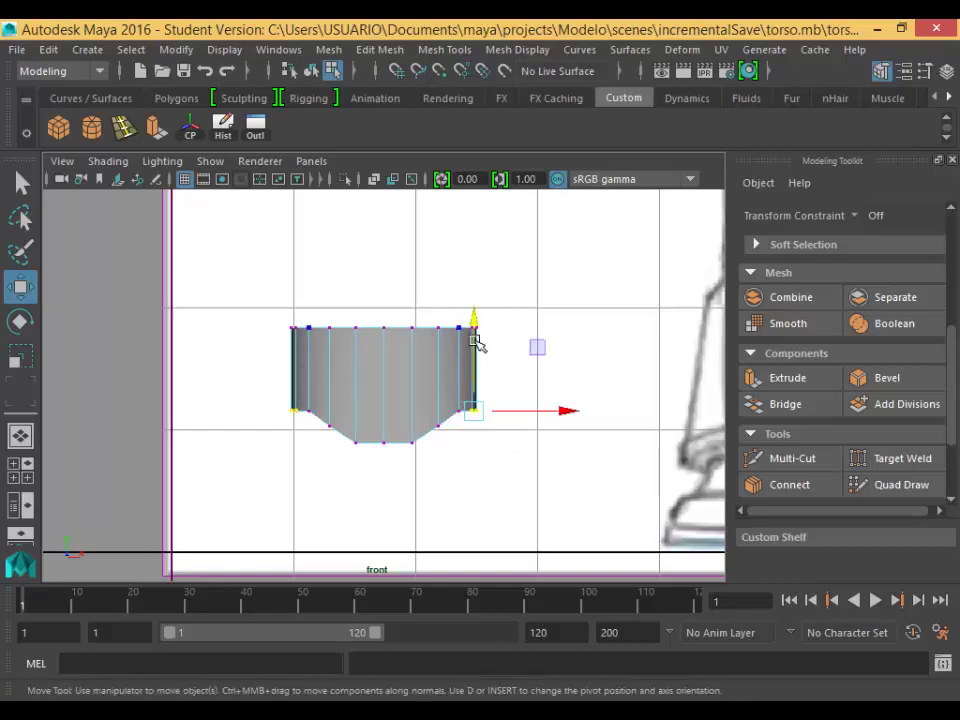
pyautogui.moveTo(484, 332); pyautogui.dragTo(493, 317)
pyautogui.click(506, 444)
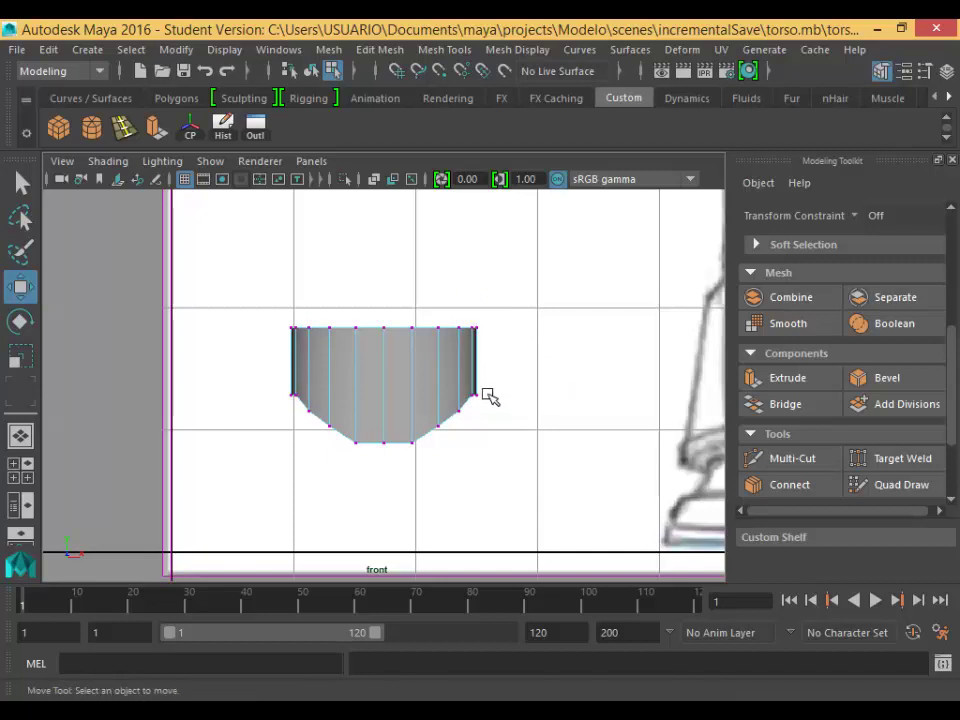
pyautogui.moveTo(463, 386); pyautogui.dragTo(500, 424)
pyautogui.moveTo(487, 325); pyautogui.dragTo(489, 315)
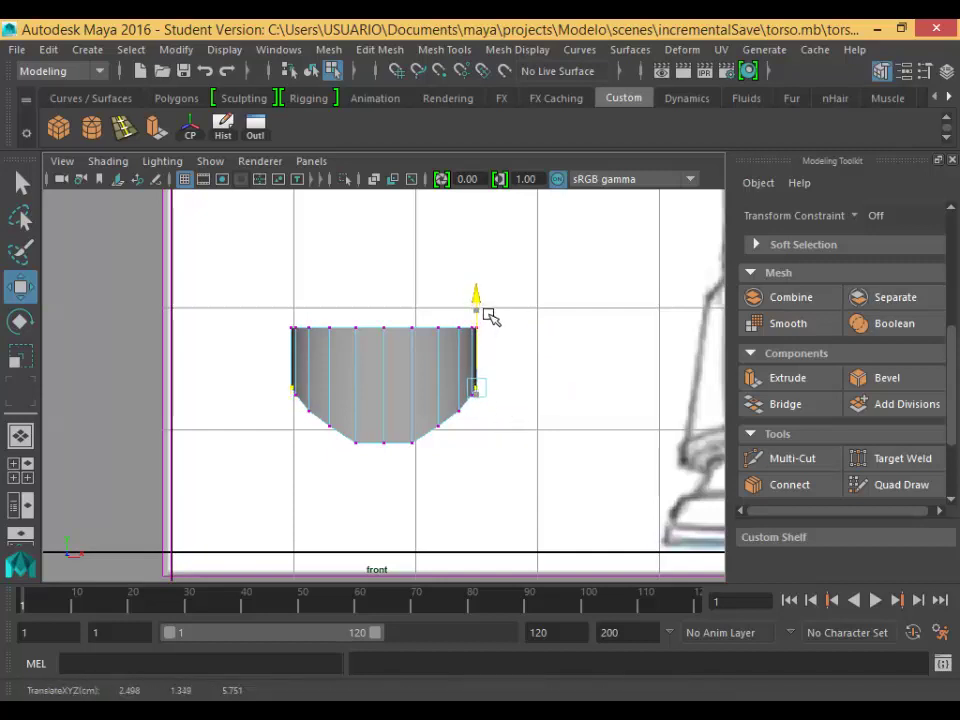
pyautogui.click(468, 470)
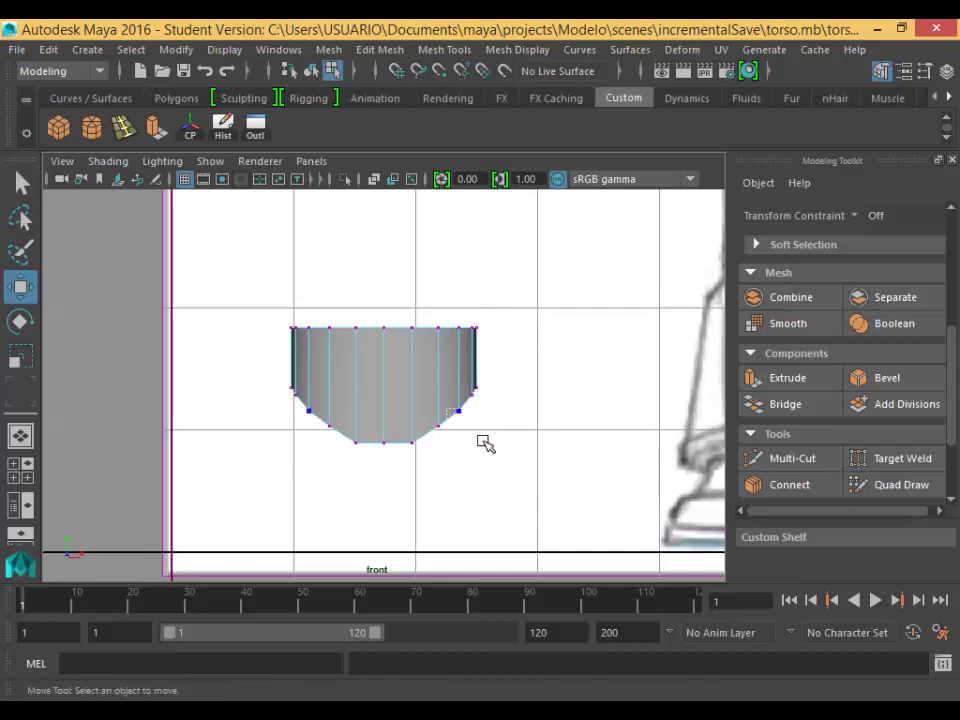
# Reposition the mirrored inner vertices of the sloping lower edge slightly higher to reshape the curve on both sides.
pyautogui.moveTo(483, 441); pyautogui.dragTo(484, 442)
pyautogui.moveTo(471, 424); pyautogui.dragTo(448, 432)
pyautogui.click(456, 478)
pyautogui.click(469, 480)
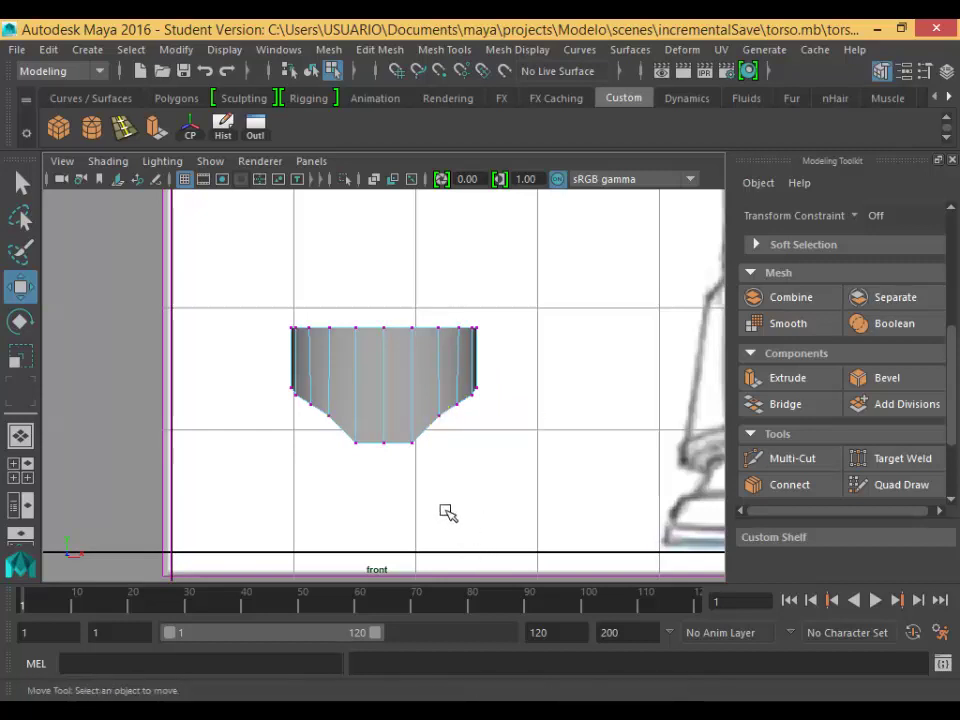
pyautogui.click(441, 417)
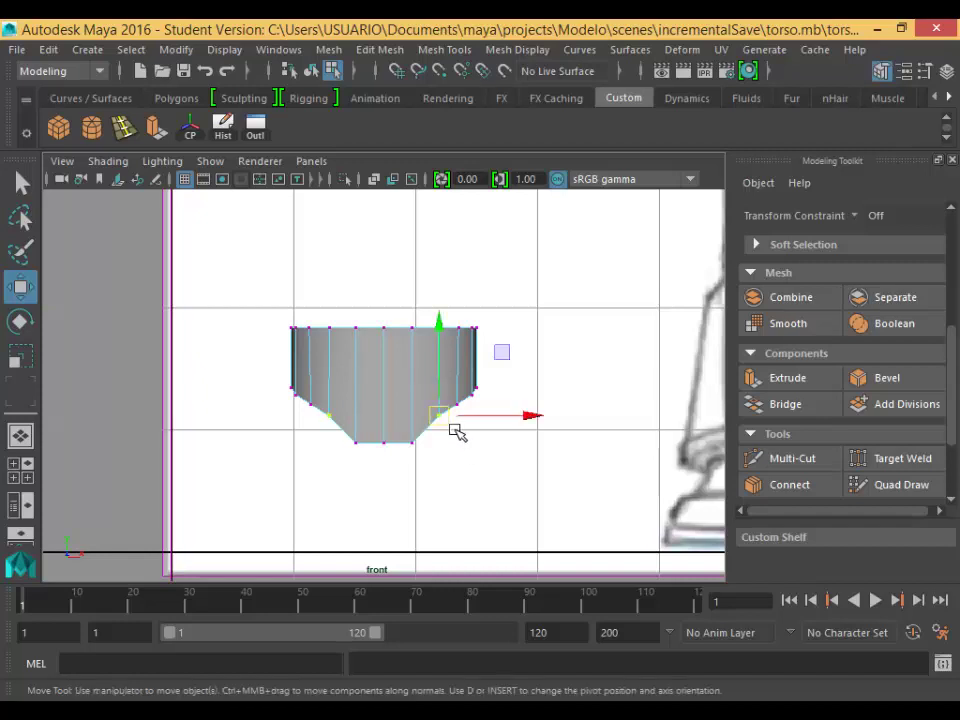
pyautogui.moveTo(456, 431); pyautogui.dragTo(482, 408, button='middle')
# Nudge the outer mirrored vertices of the lower edge upward to smooth the curve where it meets the cylinder's sides.
pyautogui.click(490, 425)
pyautogui.click(476, 400)
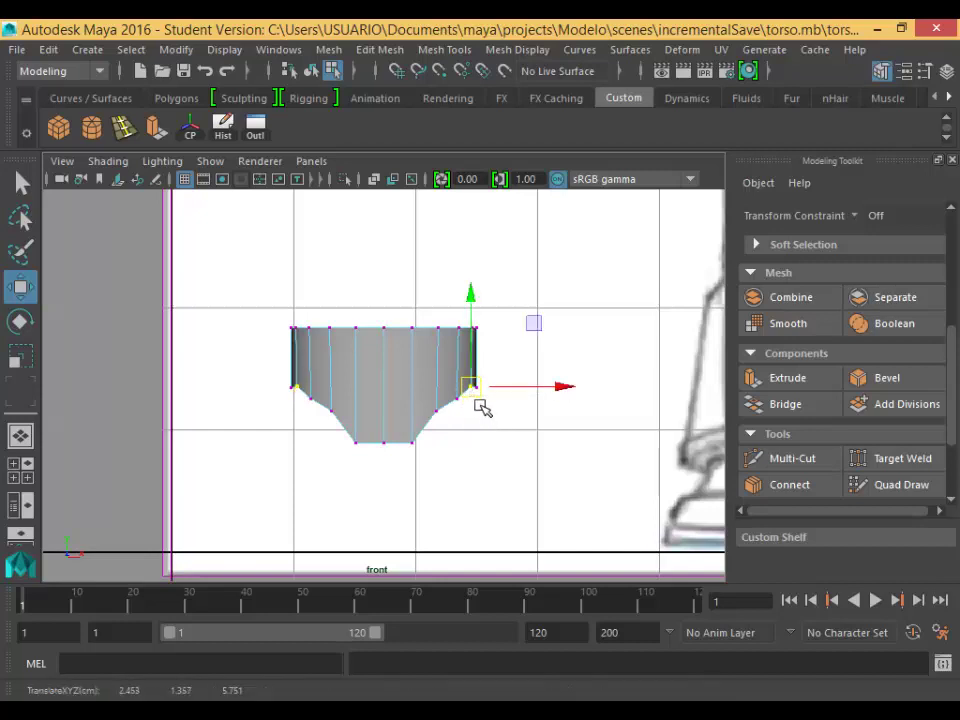
pyautogui.click(488, 424)
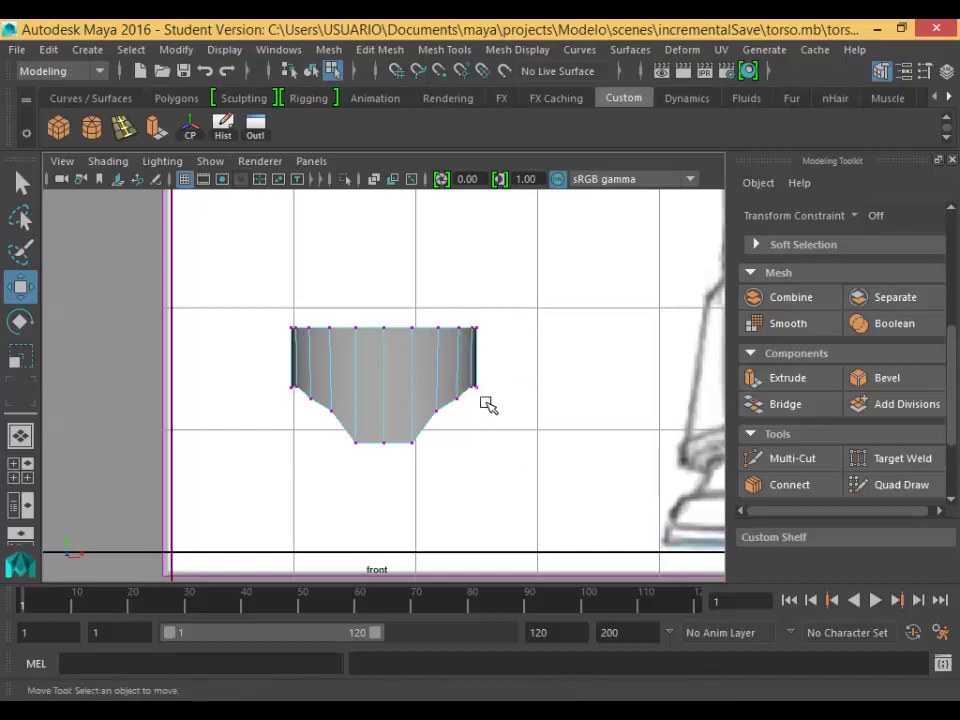
pyautogui.click(488, 404)
pyautogui.moveTo(501, 418)
pyautogui.mouseDown(button='middle')
pyautogui.moveTo(490, 405)
pyautogui.moveTo(497, 401)
pyautogui.mouseUp(button='middle')
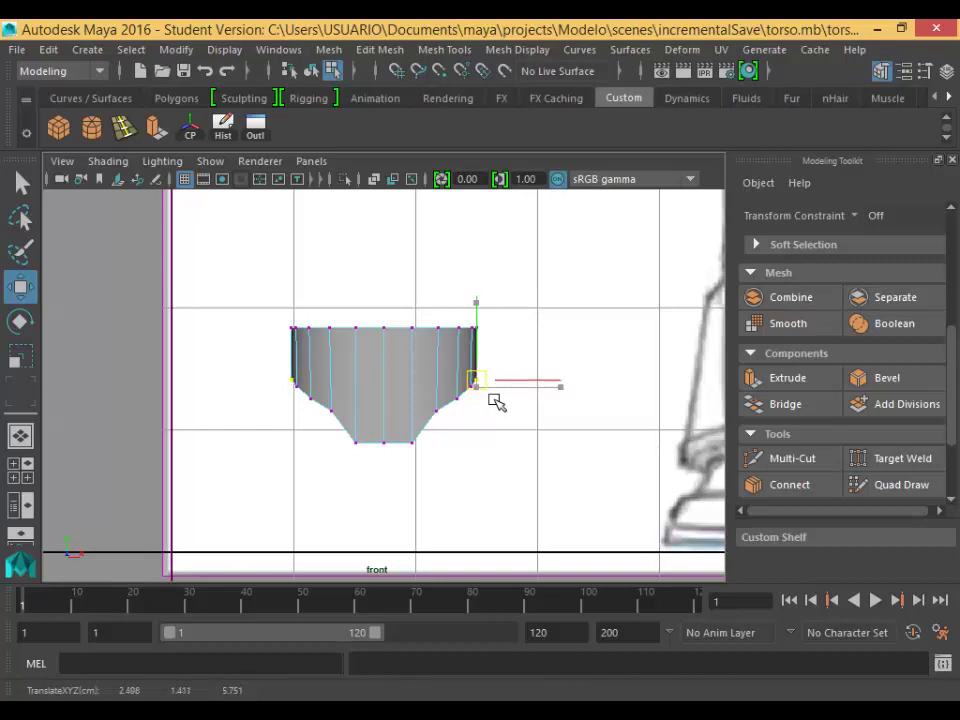
pyautogui.click(485, 440)
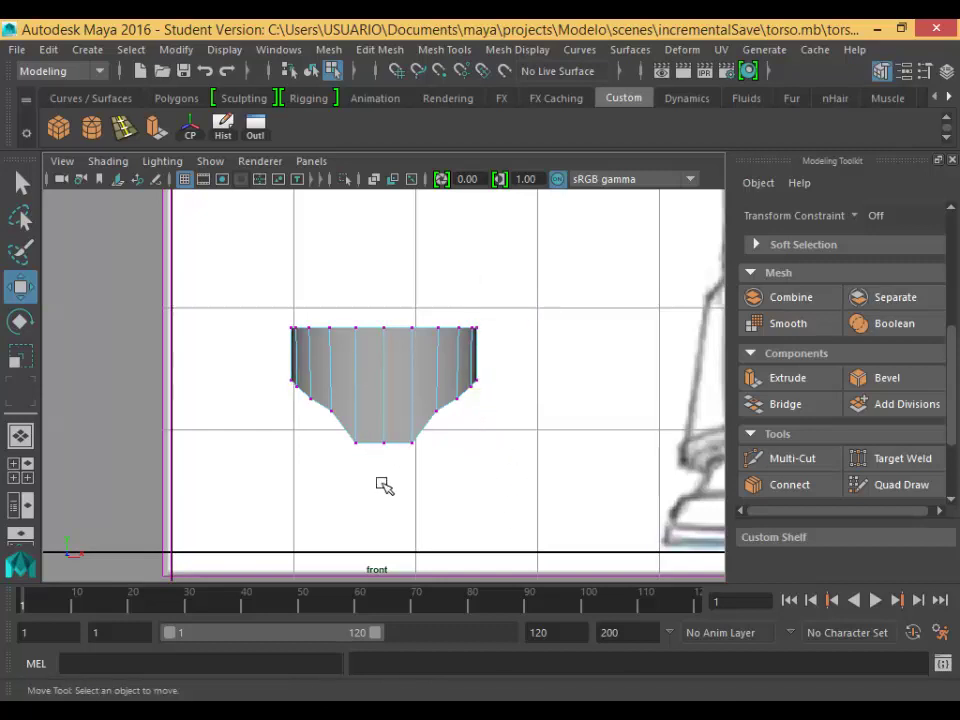
# Return the cylinder to object mode and frame it in the perspective view to examine its arched opening from the side and below.
pyautogui.press('space')
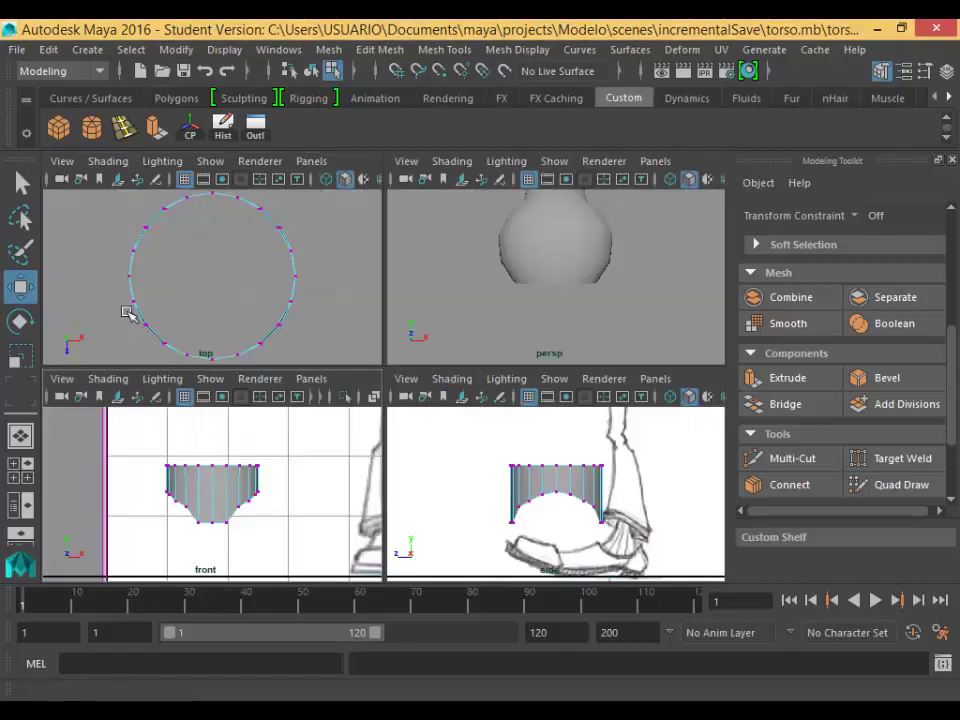
pyautogui.press('space')
pyautogui.press('space')
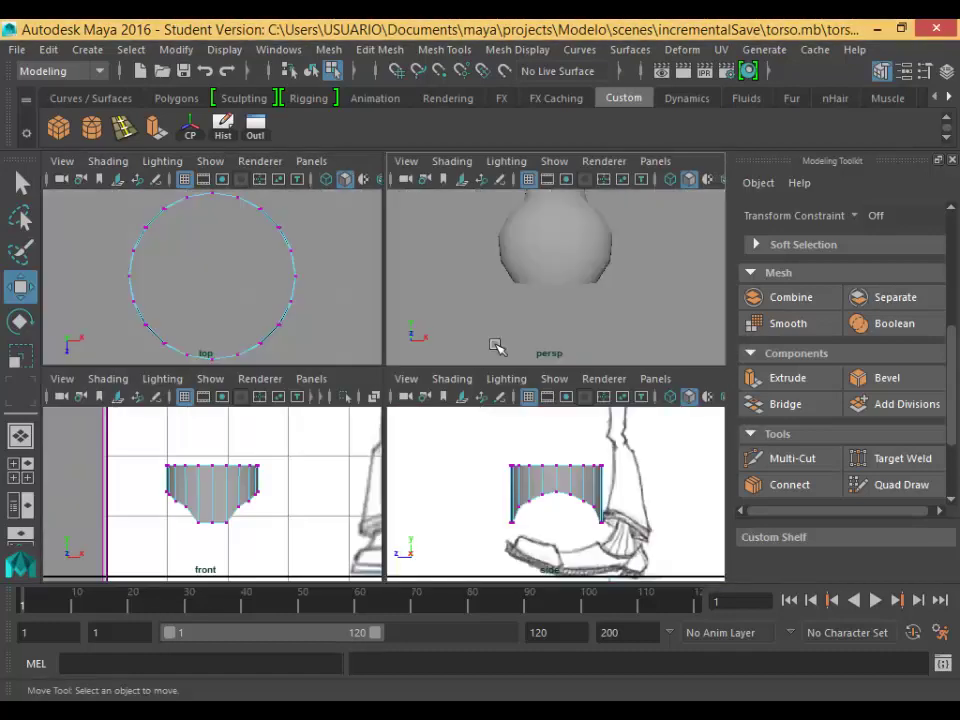
pyautogui.moveTo(210, 198); pyautogui.dragTo(300, 172, button='right')
pyautogui.click(222, 503)
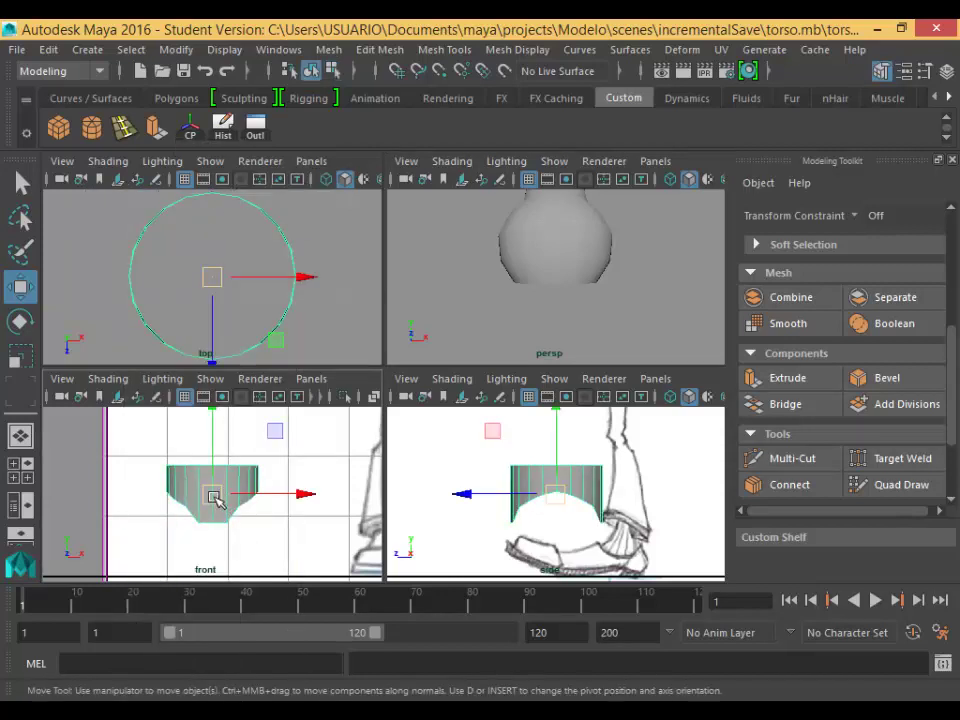
pyautogui.press('f')
pyautogui.press('f')
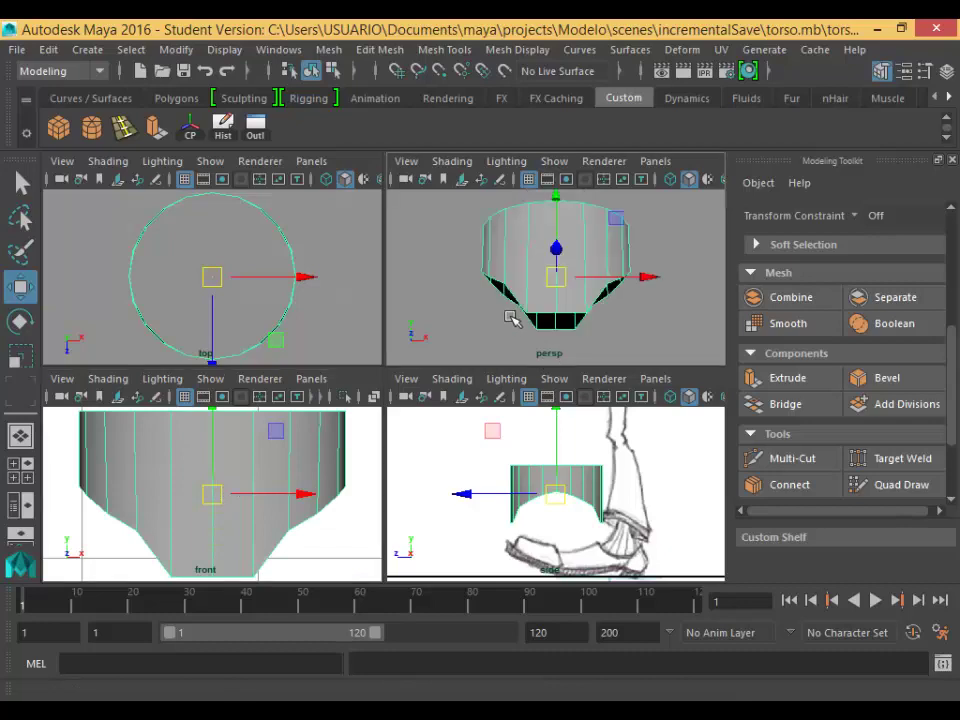
pyautogui.keyDown('alt'); pyautogui.moveTo(476, 326); pyautogui.dragTo(456, 334); pyautogui.keyUp('alt')
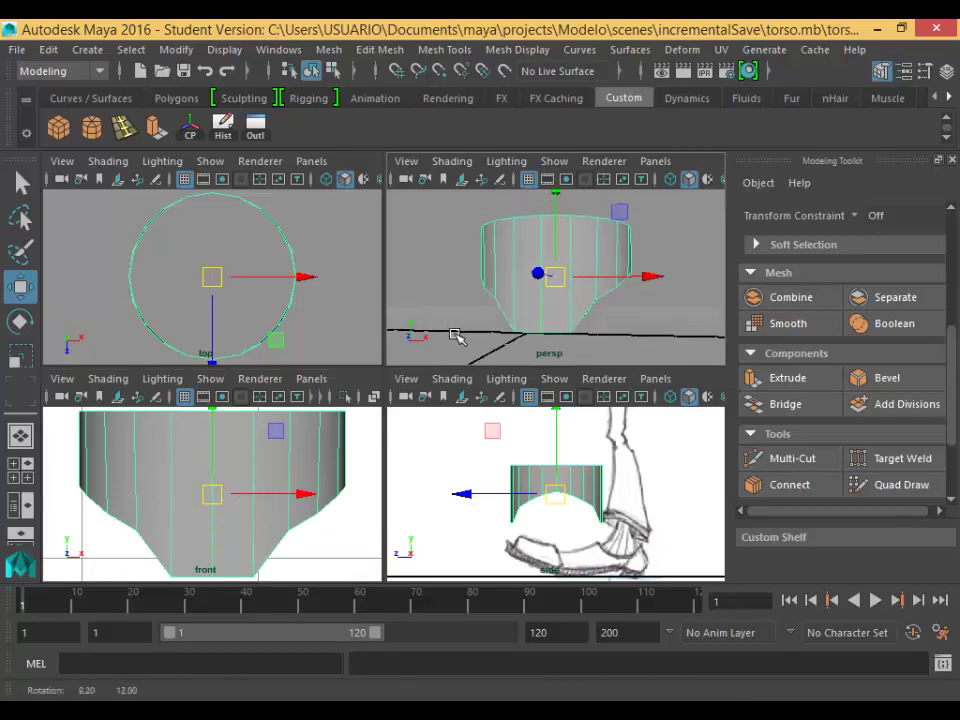
pyautogui.press('space')
pyautogui.keyDown('alt'); pyautogui.moveTo(527, 357); pyautogui.dragTo(354, 392); pyautogui.keyUp('alt')
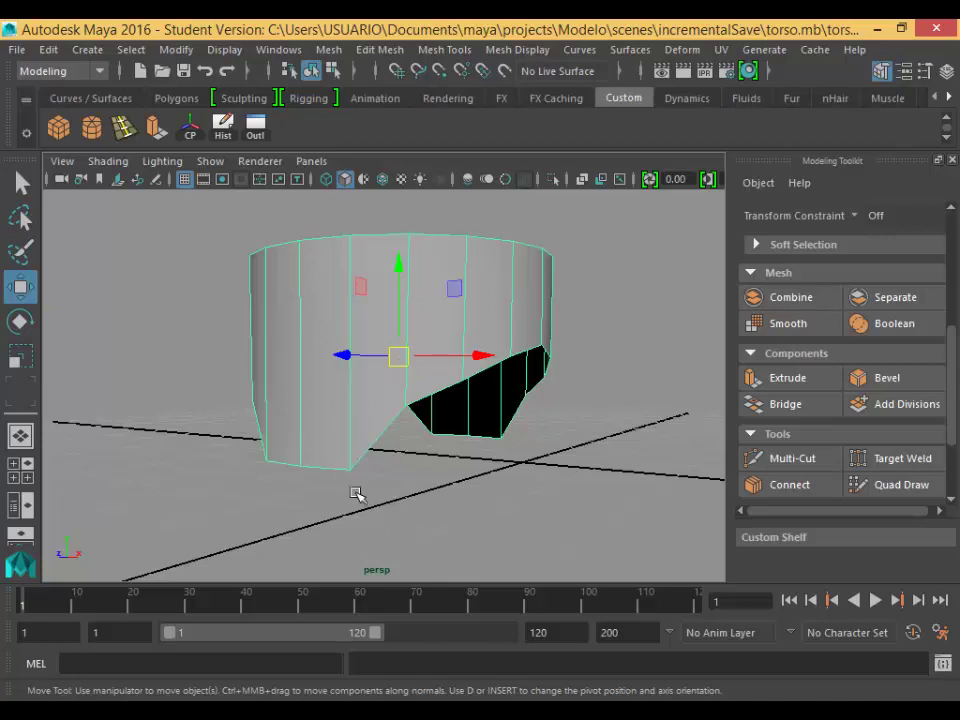
pyautogui.keyDown('alt'); pyautogui.moveTo(356, 495); pyautogui.dragTo(356, 440); pyautogui.keyUp('alt')
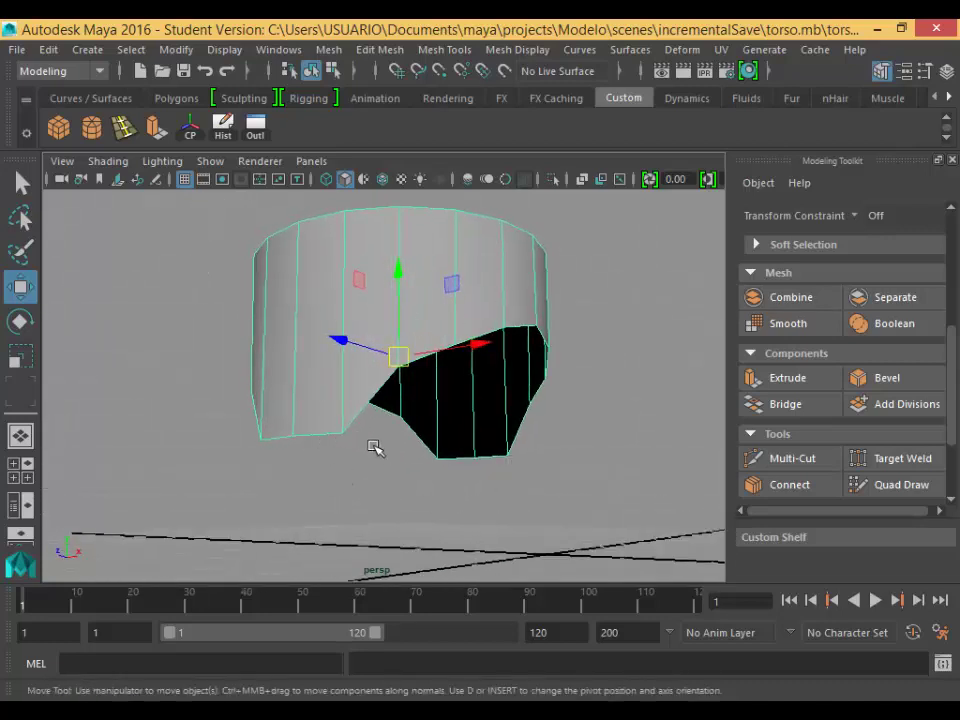
# Bridge the front and back lowest edges of the cylinder with a five-division strip between the two leg openings.
pyautogui.moveTo(320, 198); pyautogui.dragTo(347, 172, button='right')
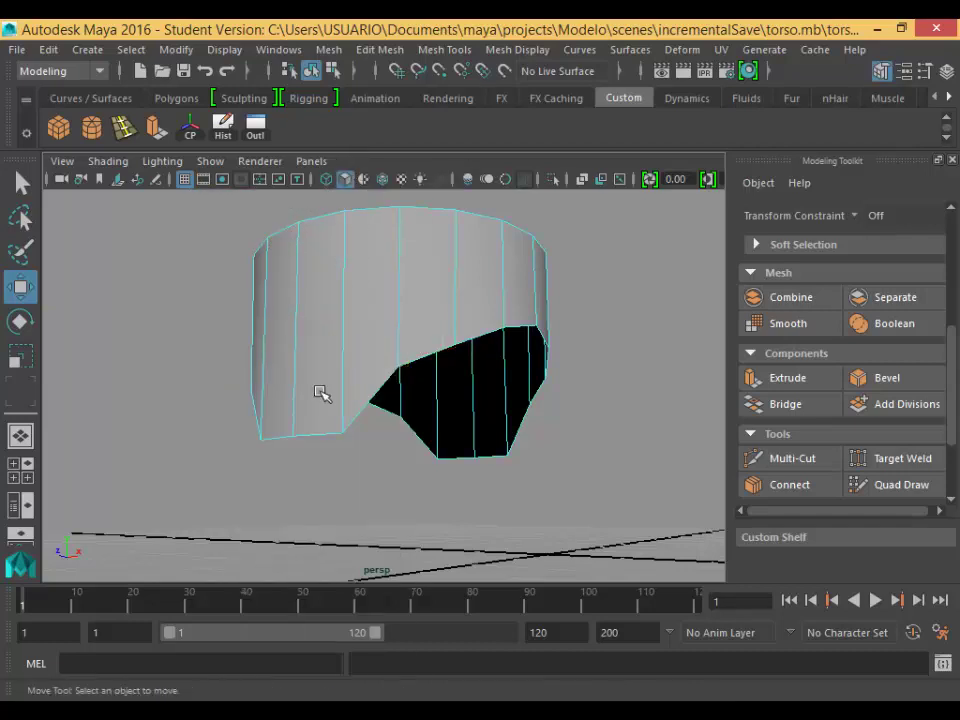
pyautogui.click(328, 448)
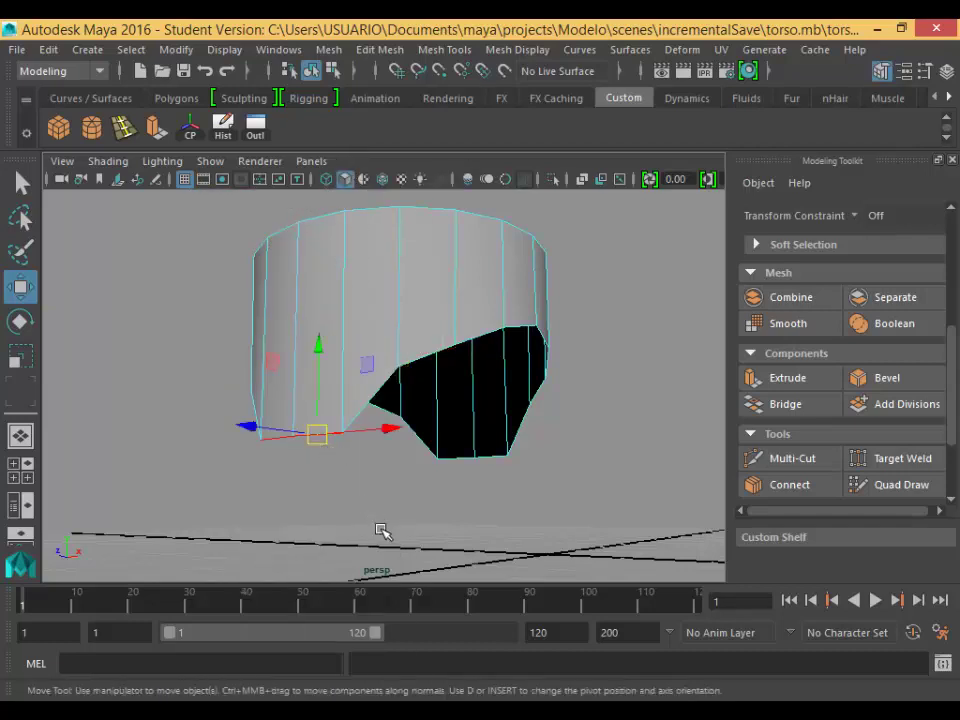
pyautogui.click(504, 462)
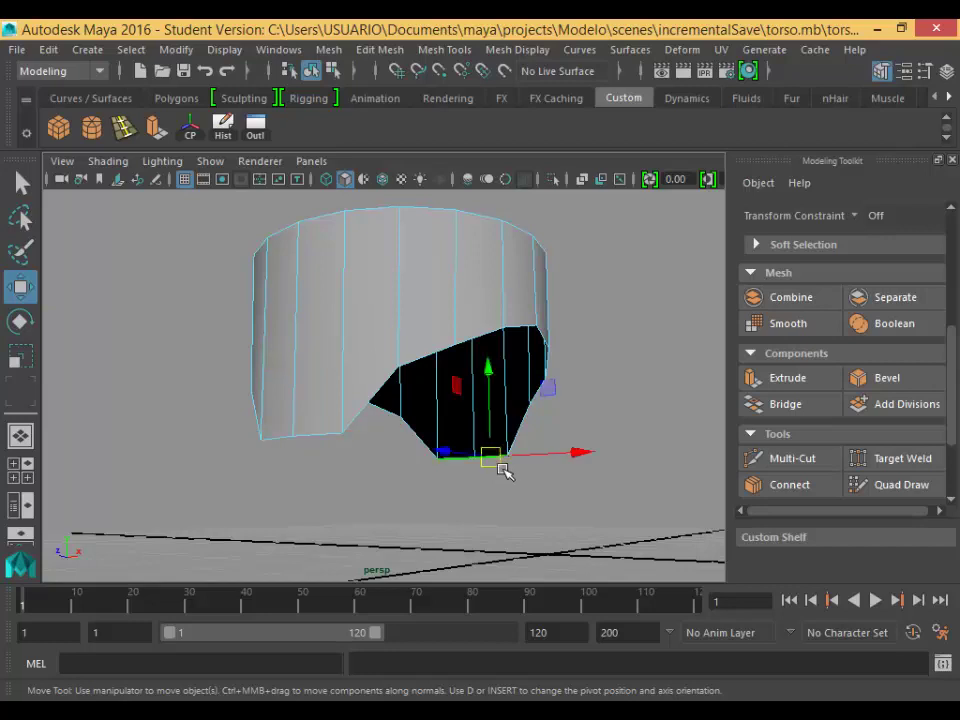
pyautogui.keyDown('shift'); pyautogui.click(332, 452); pyautogui.keyUp('shift')
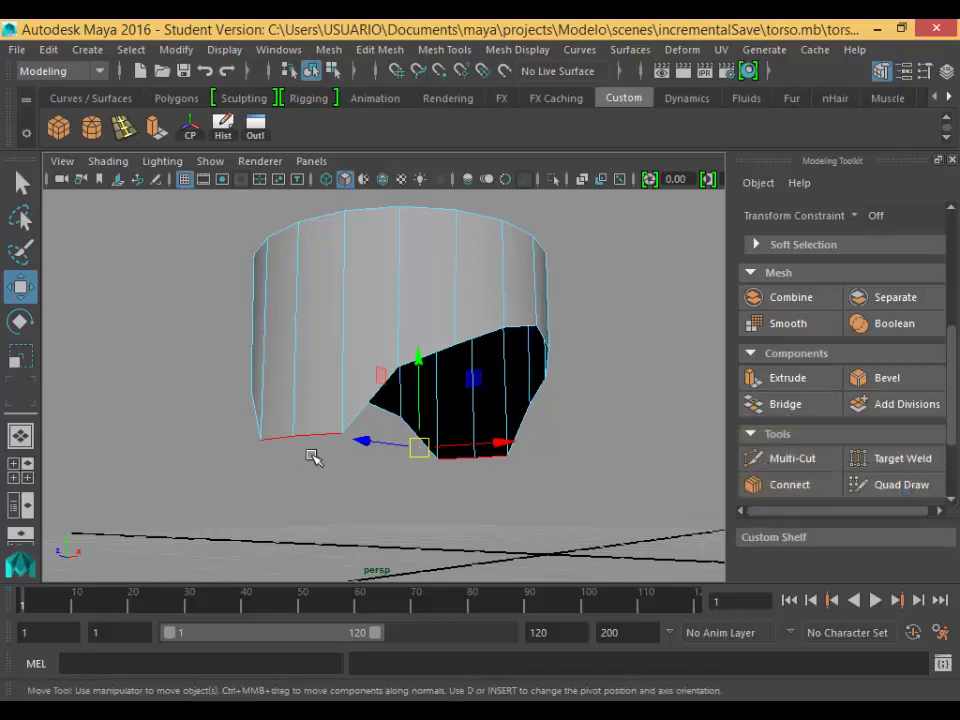
pyautogui.click(785, 420)
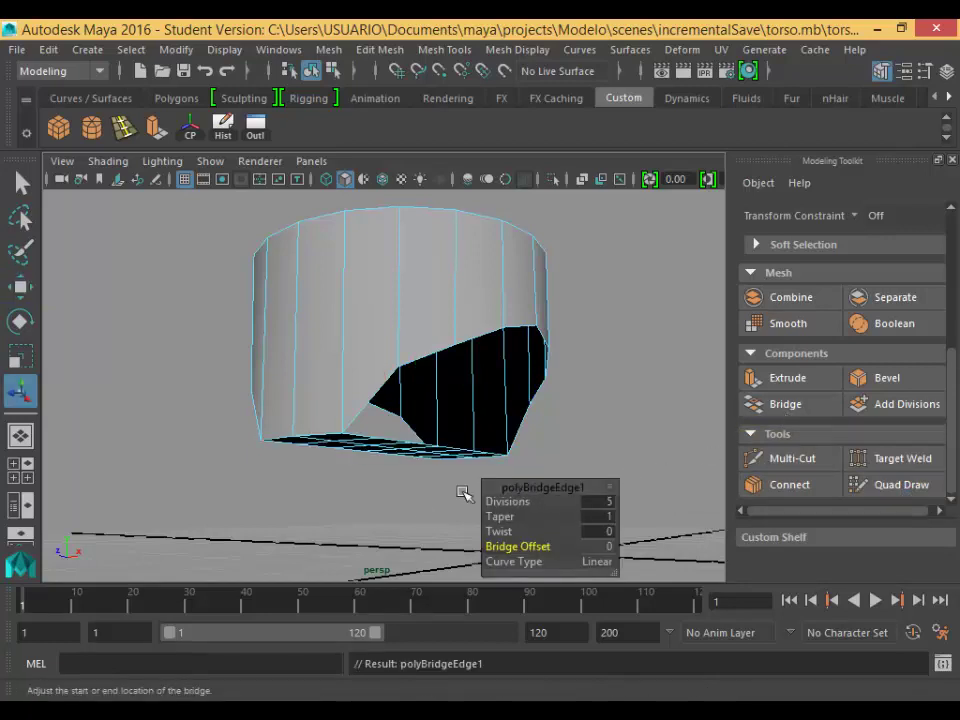
pyautogui.keyDown('alt'); pyautogui.moveTo(405, 527); pyautogui.dragTo(345, 535); pyautogui.keyUp('alt')
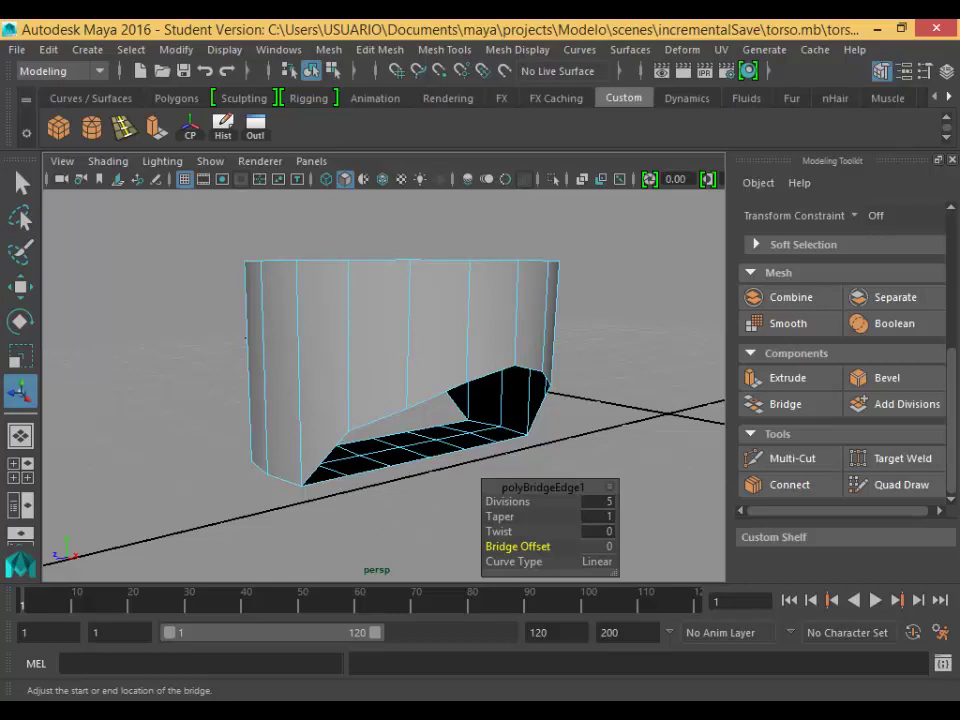
# Lower the bridge strip's inner vertices in the side view, dropping successively closer rows to the centre further, to form a downward curve.
pyautogui.press('space')
pyautogui.press('space')
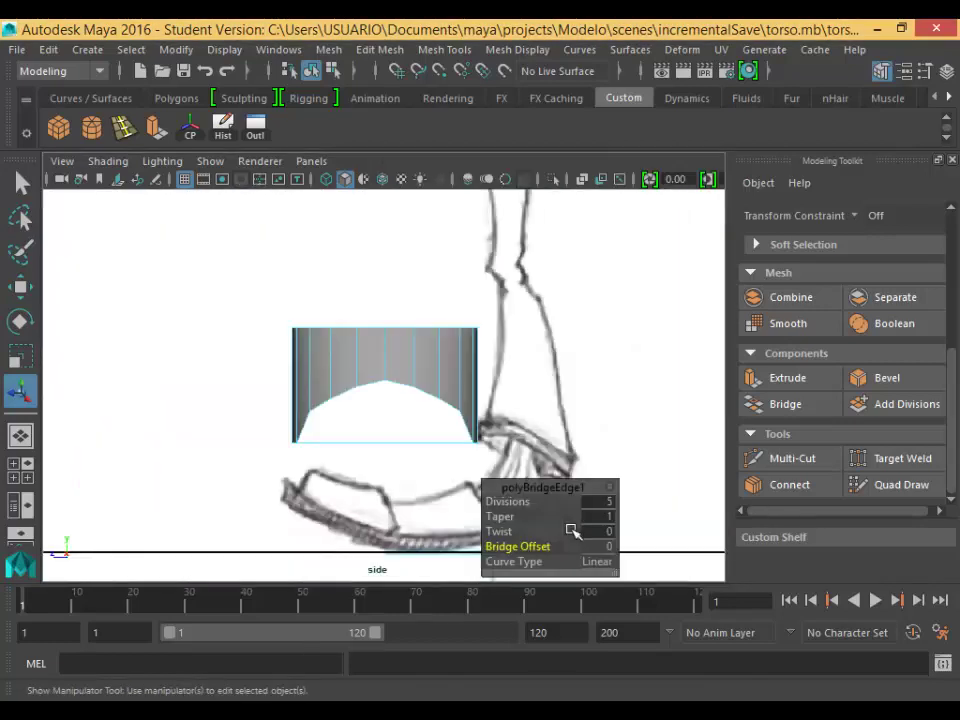
pyautogui.keyDown('alt'); pyautogui.moveTo(422, 467); pyautogui.dragTo(429, 422, button='middle'); pyautogui.keyUp('alt')
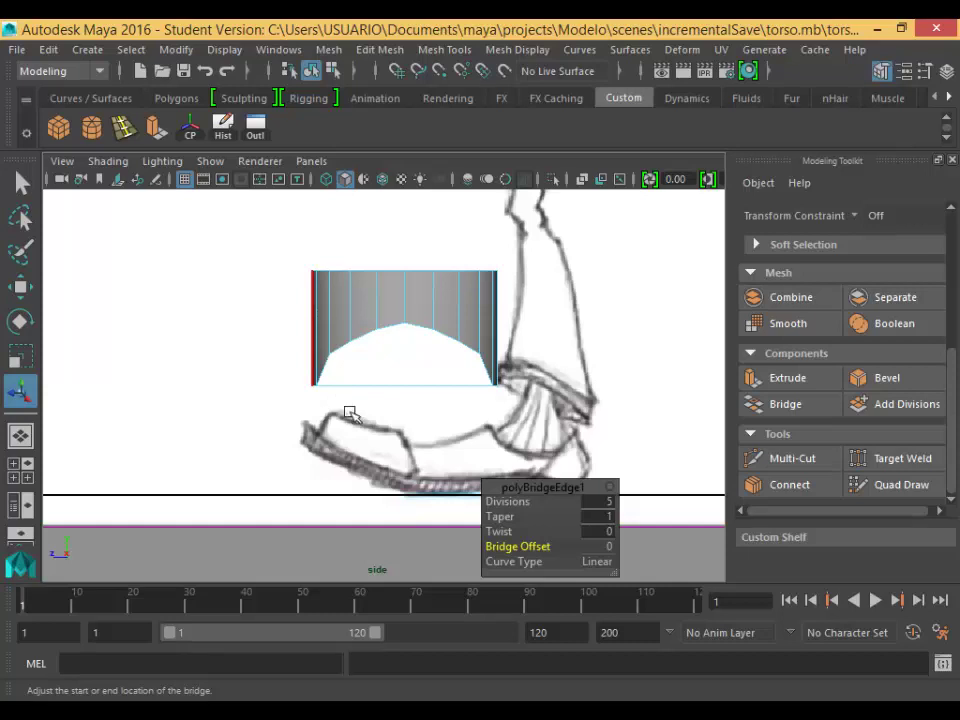
pyautogui.moveTo(372, 198); pyautogui.dragTo(280, 200, button='right')
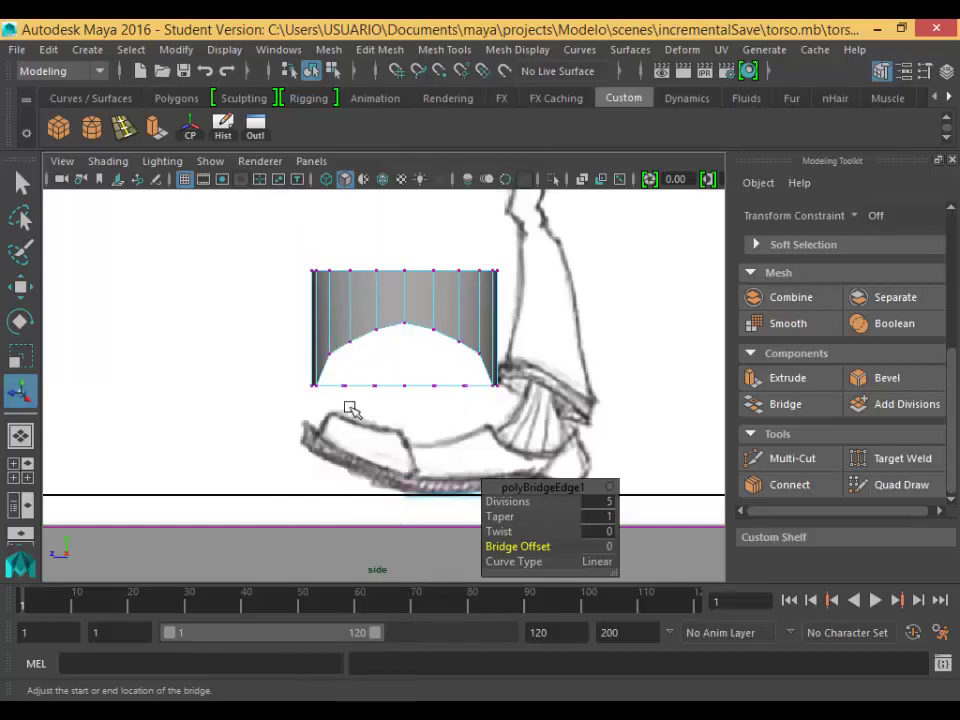
pyautogui.moveTo(330, 370); pyautogui.dragTo(490, 422)
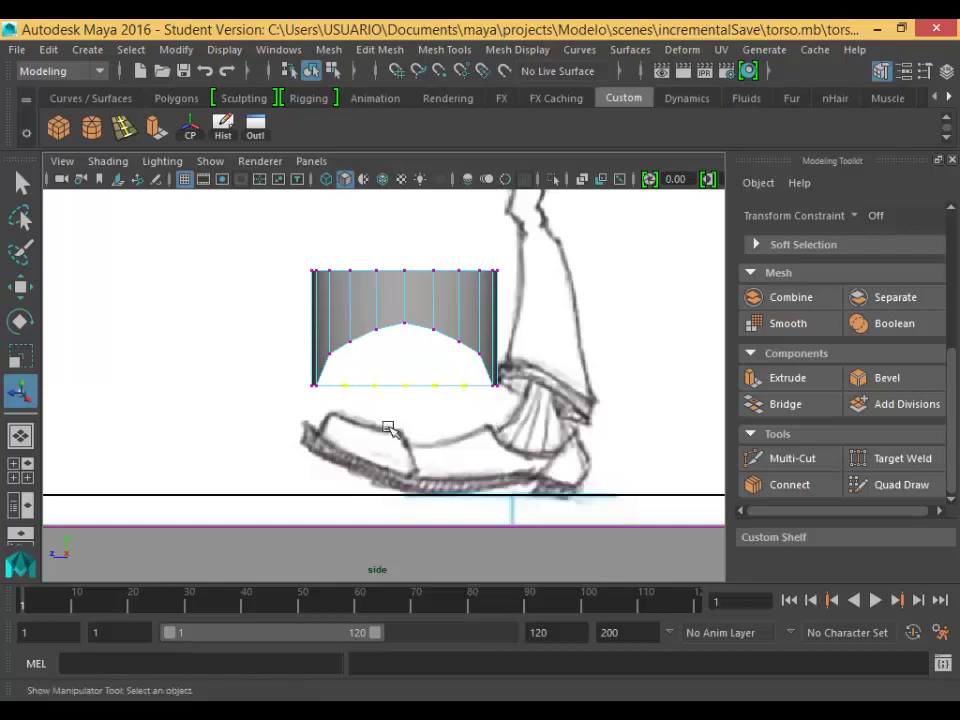
pyautogui.press('w')
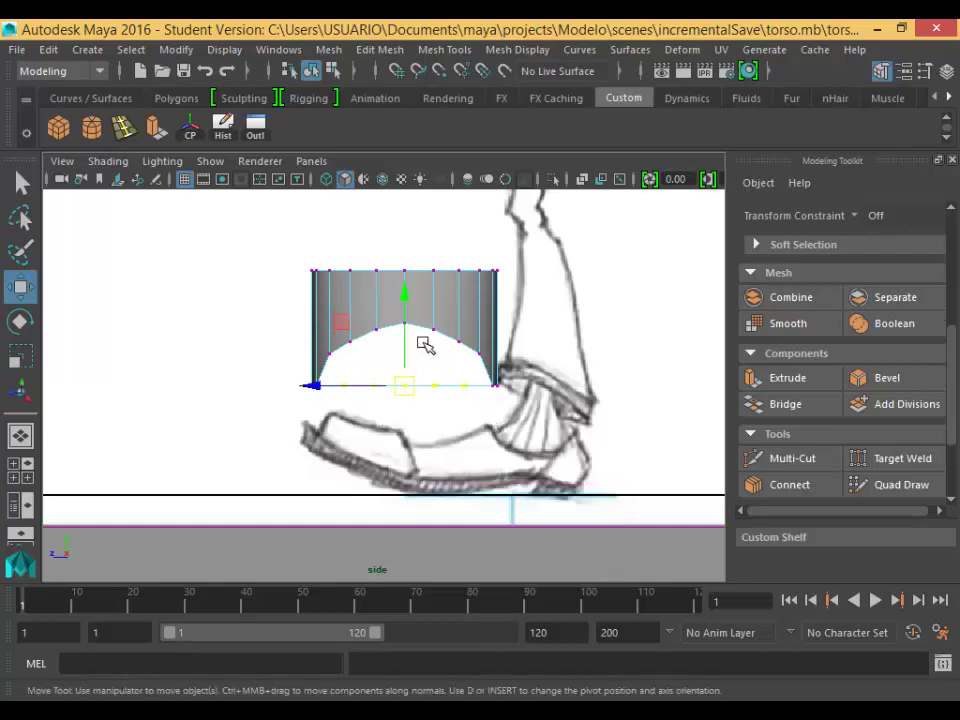
pyautogui.moveTo(414, 309); pyautogui.dragTo(424, 347)
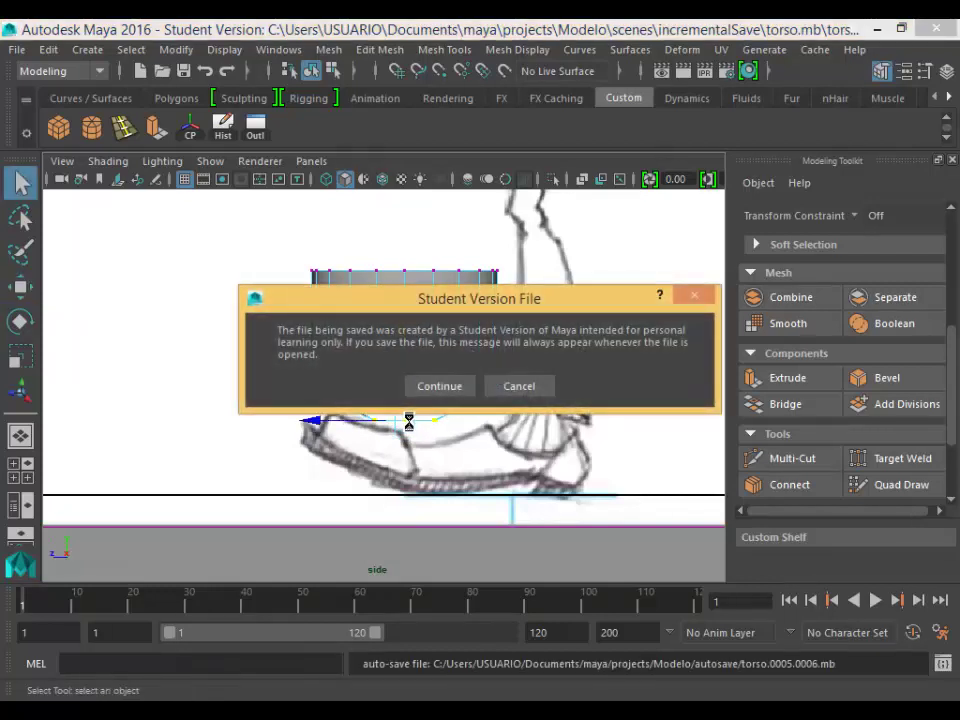
pyautogui.click(446, 390)
pyautogui.click(404, 420)
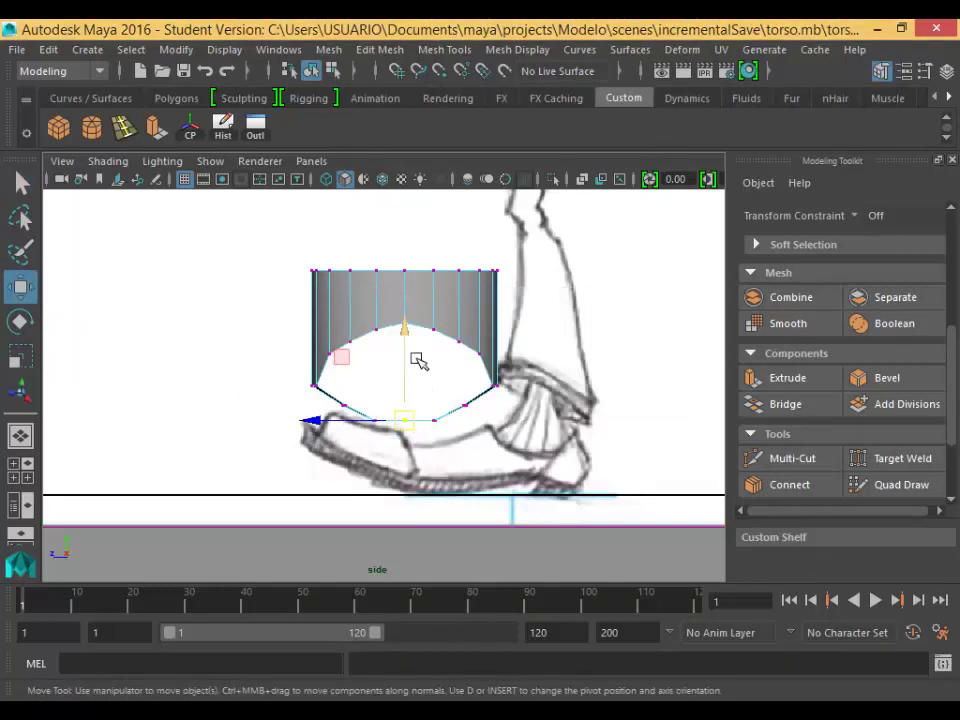
pyautogui.moveTo(418, 358); pyautogui.dragTo(420, 362)
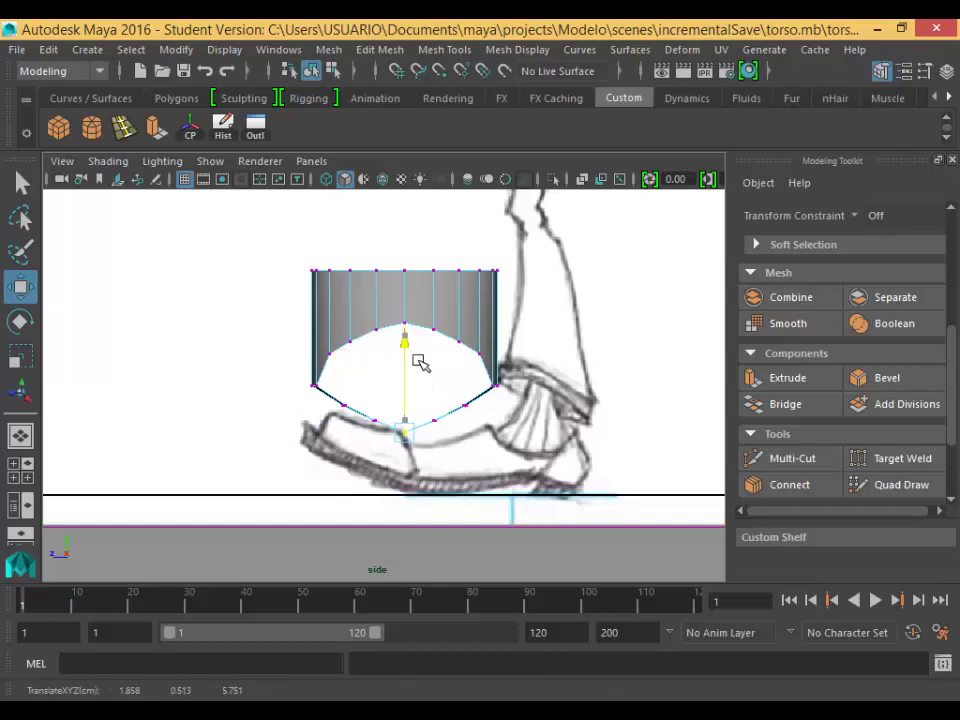
pyautogui.click(478, 464)
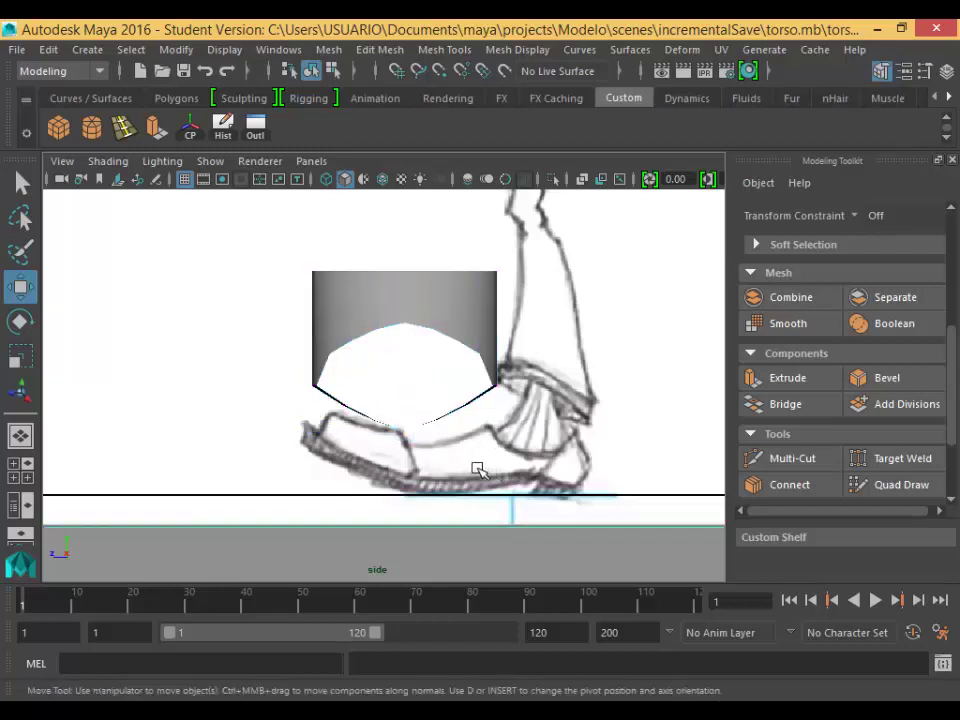
# Move all of the strip's inner vertices slightly lower together in the side view.
pyautogui.click(402, 444)
pyautogui.moveTo(397, 436); pyautogui.dragTo(325, 200, button='right')
pyautogui.moveTo(349, 403); pyautogui.dragTo(497, 454)
pyautogui.moveTo(424, 346); pyautogui.dragTo(423, 353, button='middle')
pyautogui.click(438, 471)
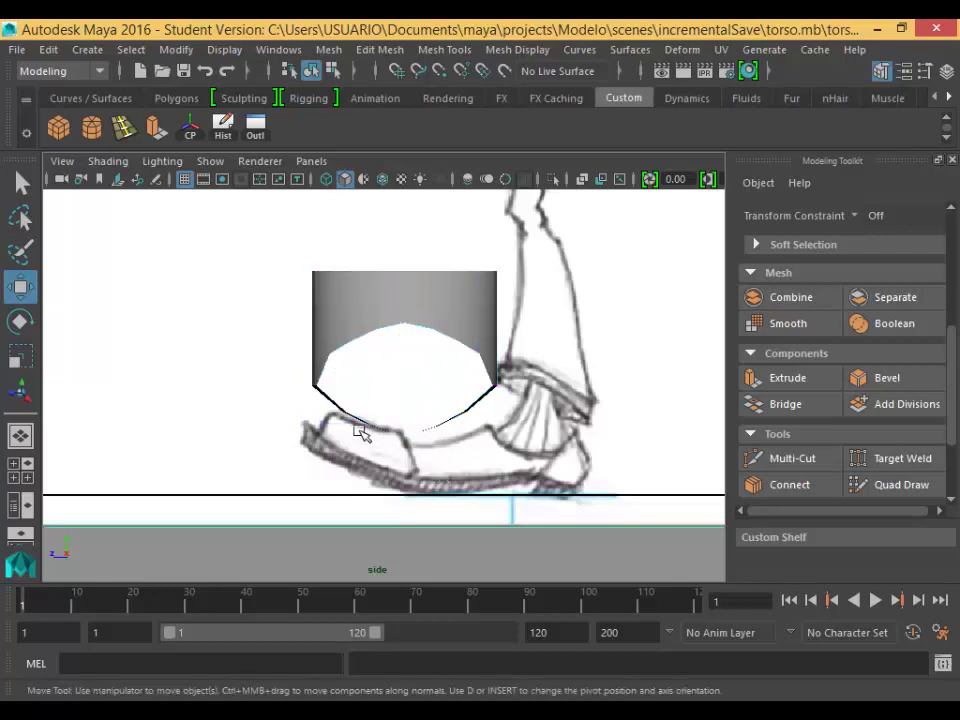
# Scale the strip's outer pair of inner vertex rows slightly apart along the depth axis to round the curve.
pyautogui.click(362, 429)
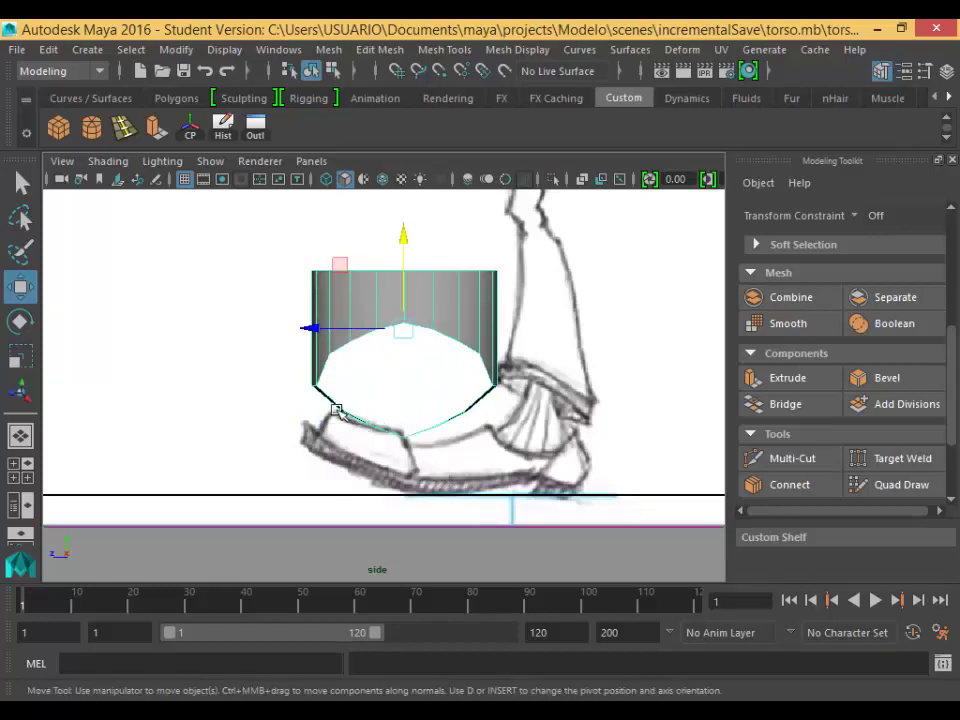
pyautogui.rightClick(377, 436)
pyautogui.moveTo(413, 190); pyautogui.dragTo(294, 222, button='right')
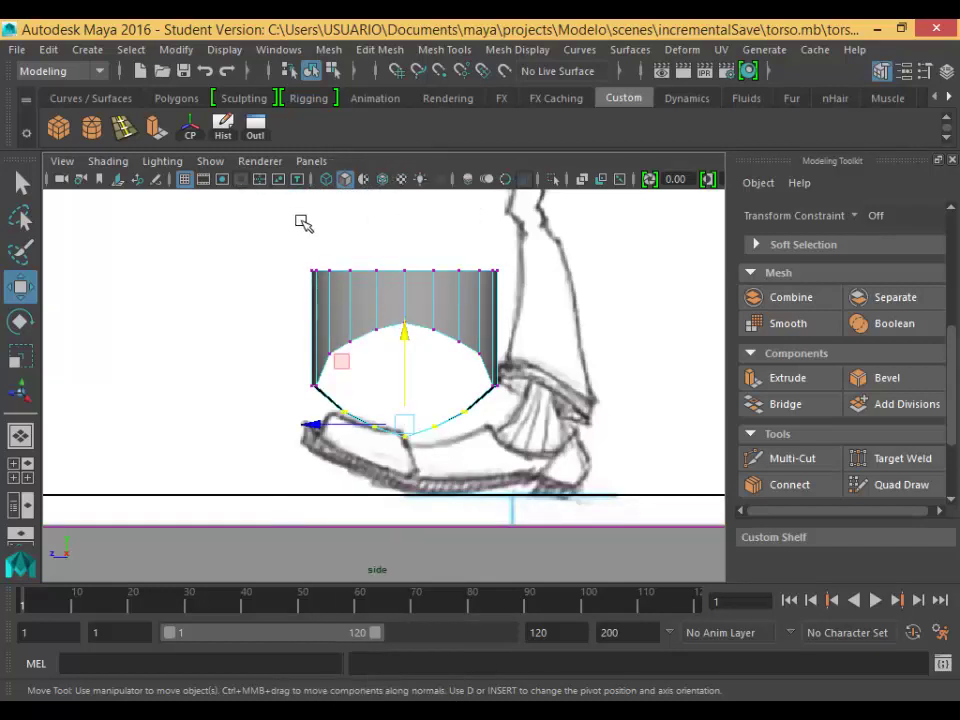
pyautogui.click(345, 412)
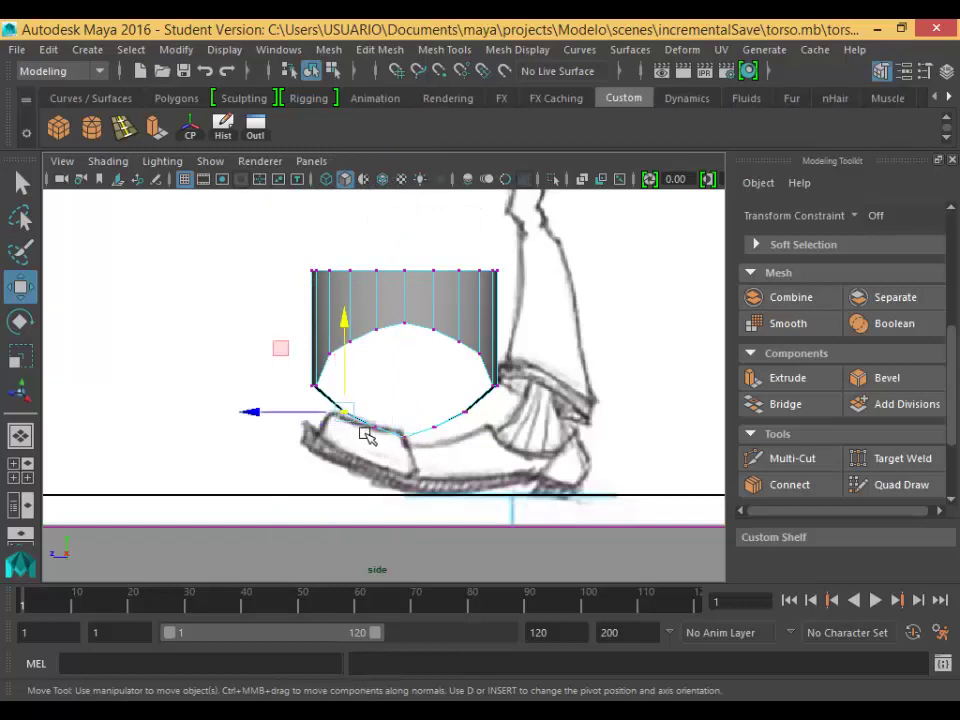
pyautogui.keyDown('shift'); pyautogui.click(467, 413); pyautogui.keyUp('shift')
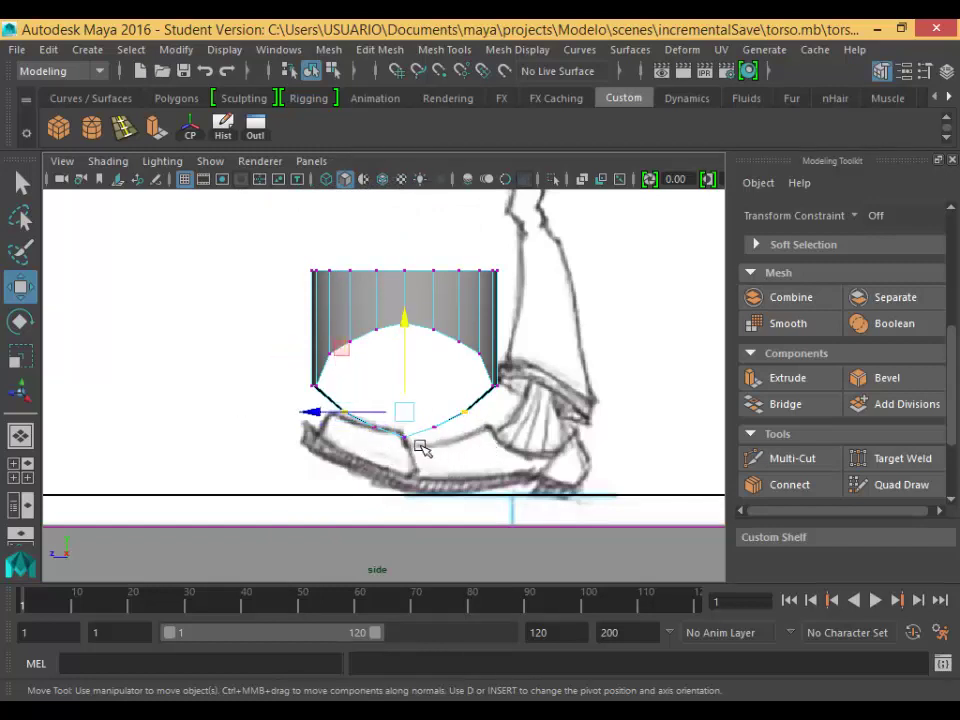
pyautogui.press('r')
pyautogui.moveTo(328, 421); pyautogui.dragTo(326, 428)
pyautogui.click(374, 469)
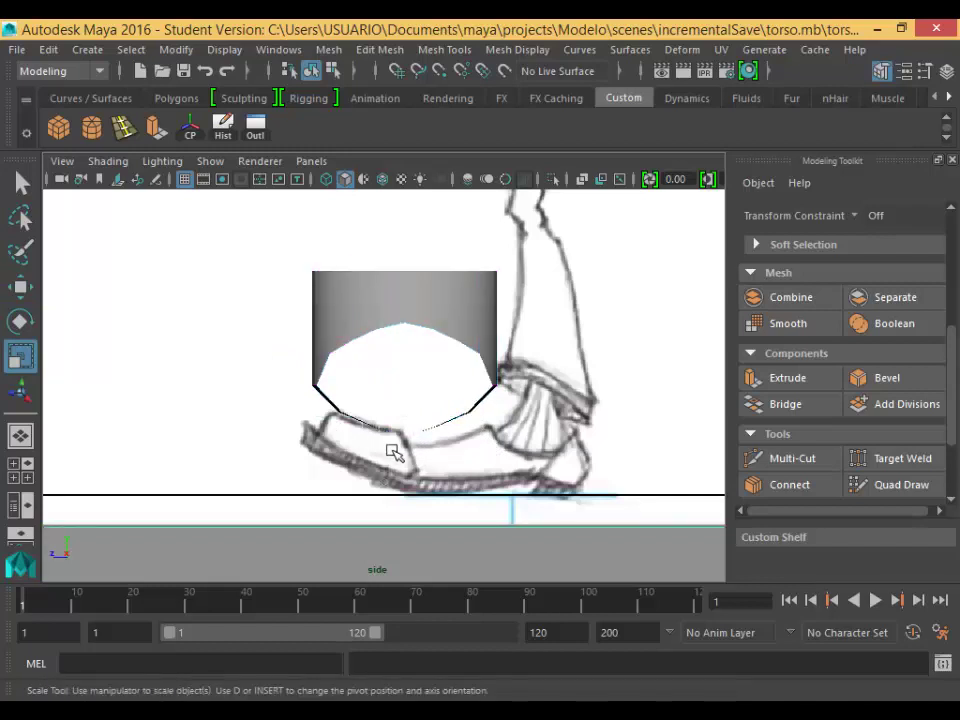
# Scale the vertex rows on either side of the strip's centre apart along the depth axis by about 1.196.
pyautogui.click(393, 448)
pyautogui.moveTo(400, 443); pyautogui.dragTo(323, 209, button='right')
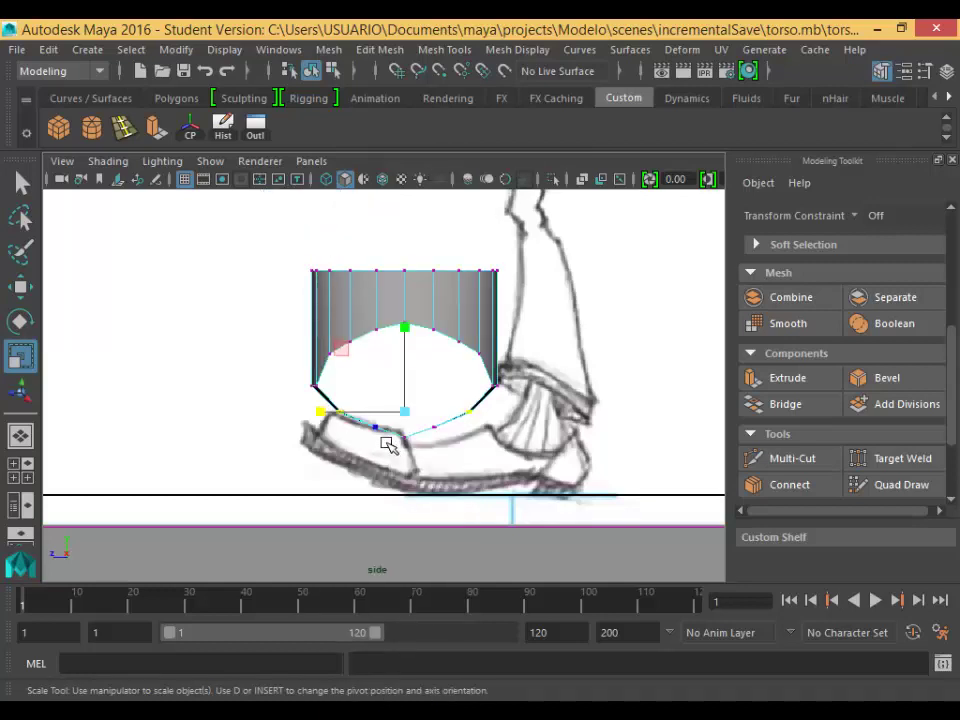
pyautogui.moveTo(366, 421); pyautogui.dragTo(395, 458)
pyautogui.keyDown('shift'); pyautogui.moveTo(427, 419); pyautogui.dragTo(459, 462); pyautogui.keyUp('shift')
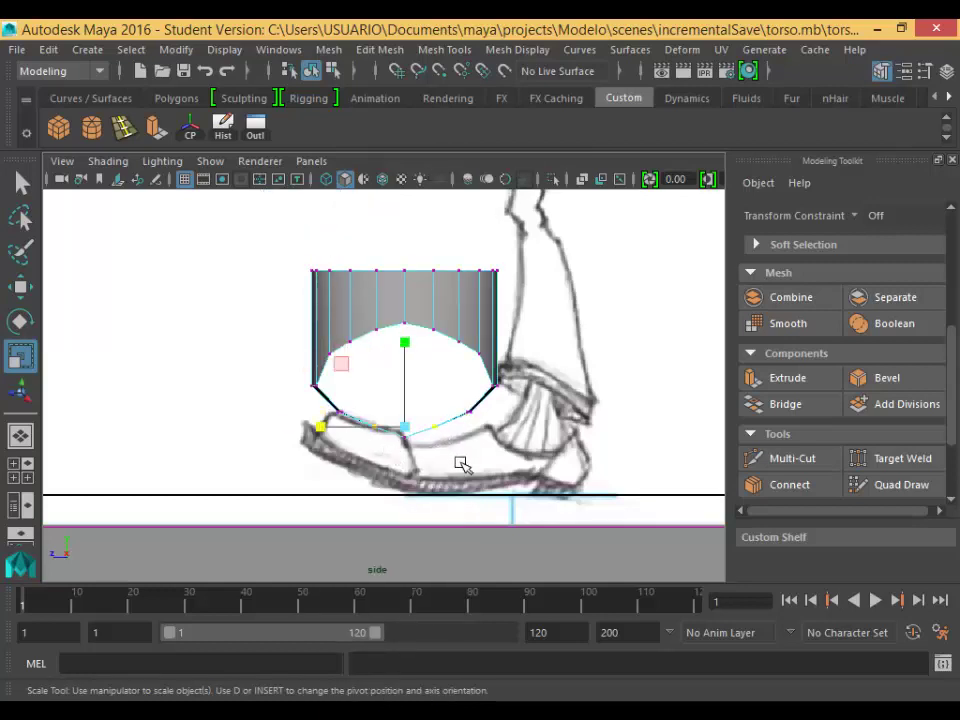
pyautogui.moveTo(321, 426); pyautogui.dragTo(315, 443)
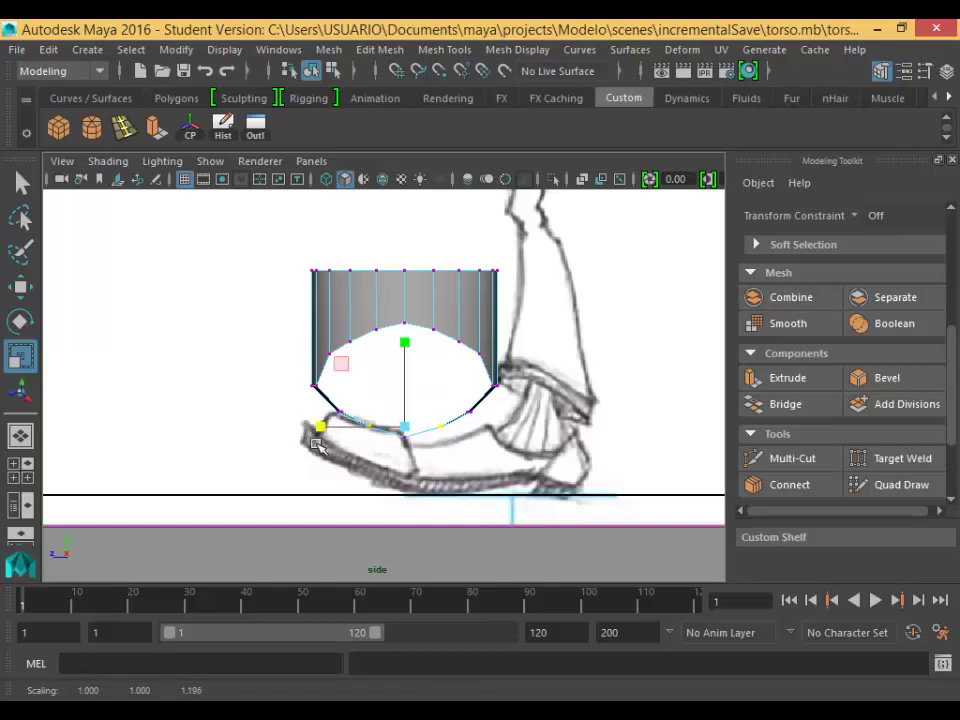
pyautogui.click(387, 474)
# Scale the strip's lower vertex rows narrower in the front view so its width tapers toward the middle.
pyautogui.press('space')
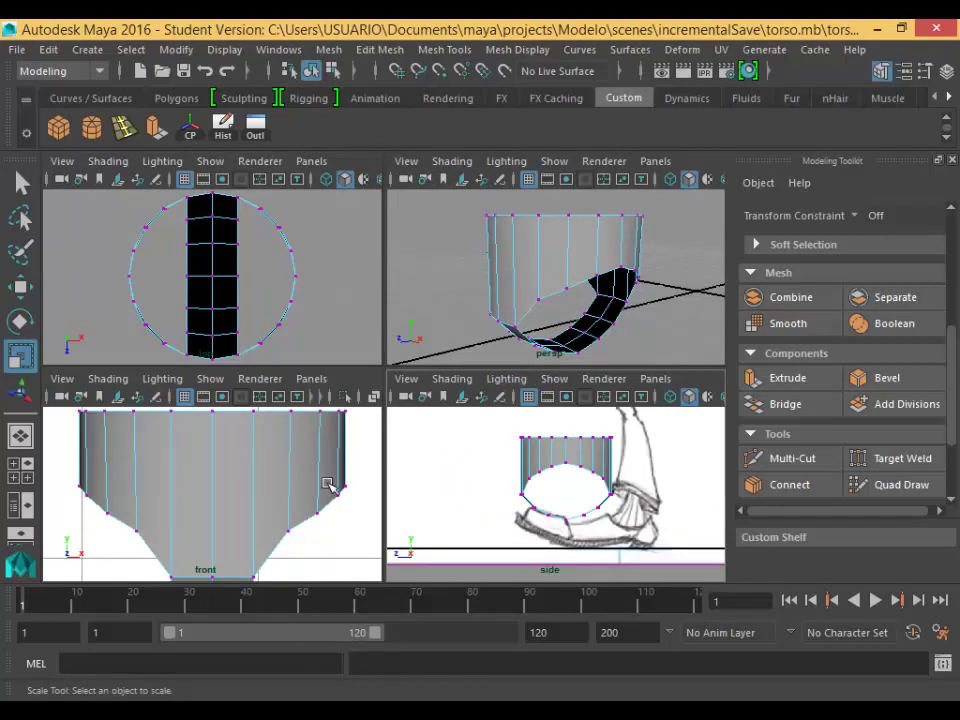
pyautogui.keyDown('alt'); pyautogui.moveTo(304, 536); pyautogui.dragTo(304, 424, button='middle'); pyautogui.keyUp('alt')
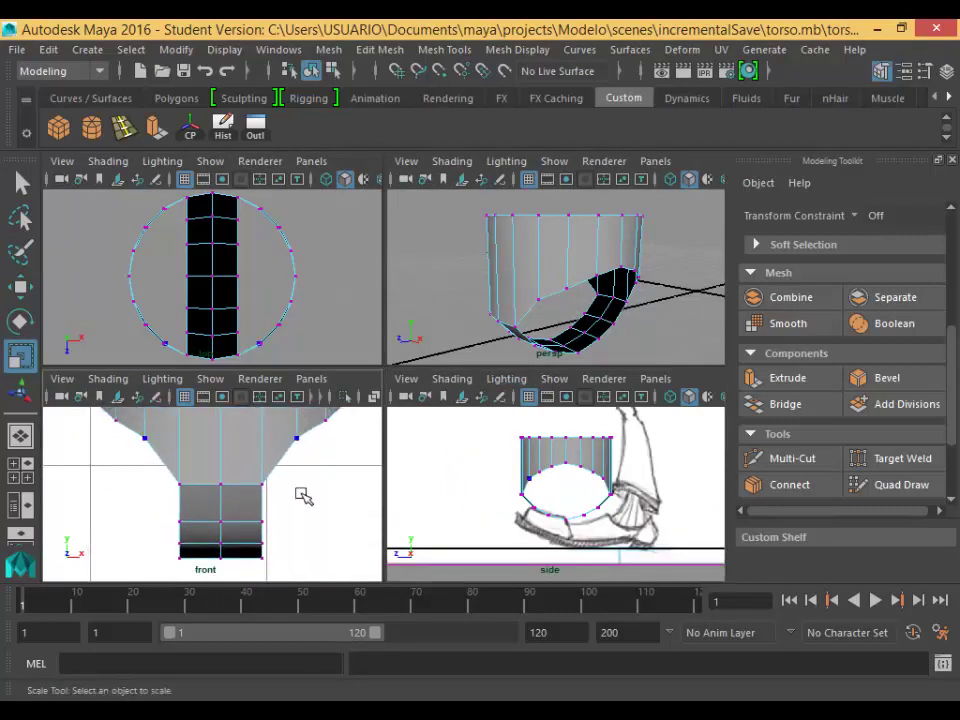
pyautogui.moveTo(168, 521); pyautogui.dragTo(322, 570)
pyautogui.click(192, 579)
pyautogui.moveTo(192, 573); pyautogui.dragTo(325, 574)
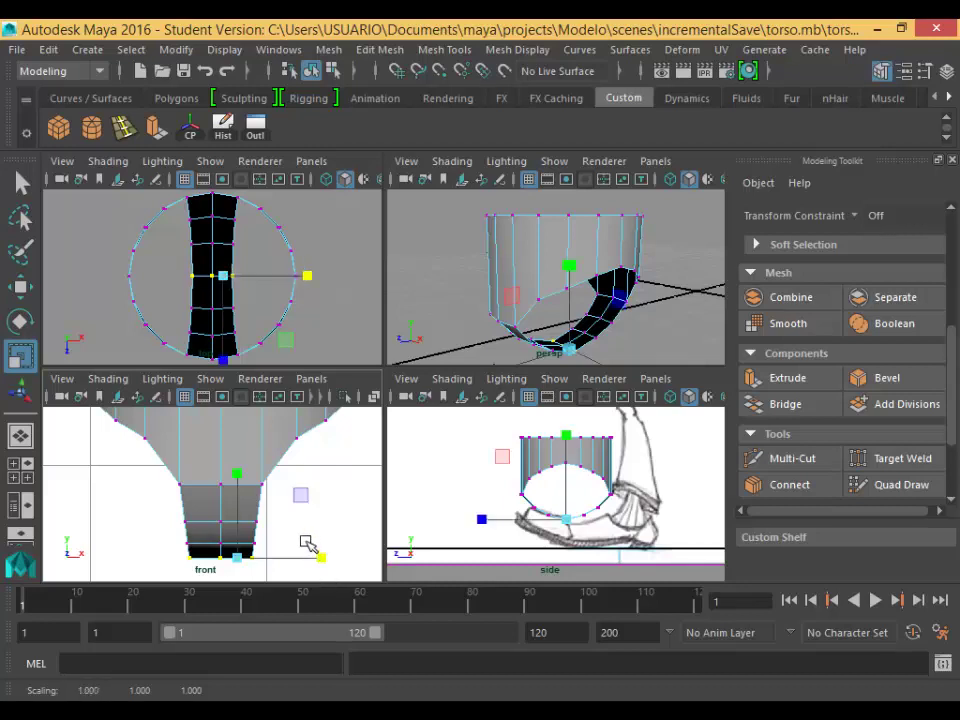
pyautogui.click(300, 543)
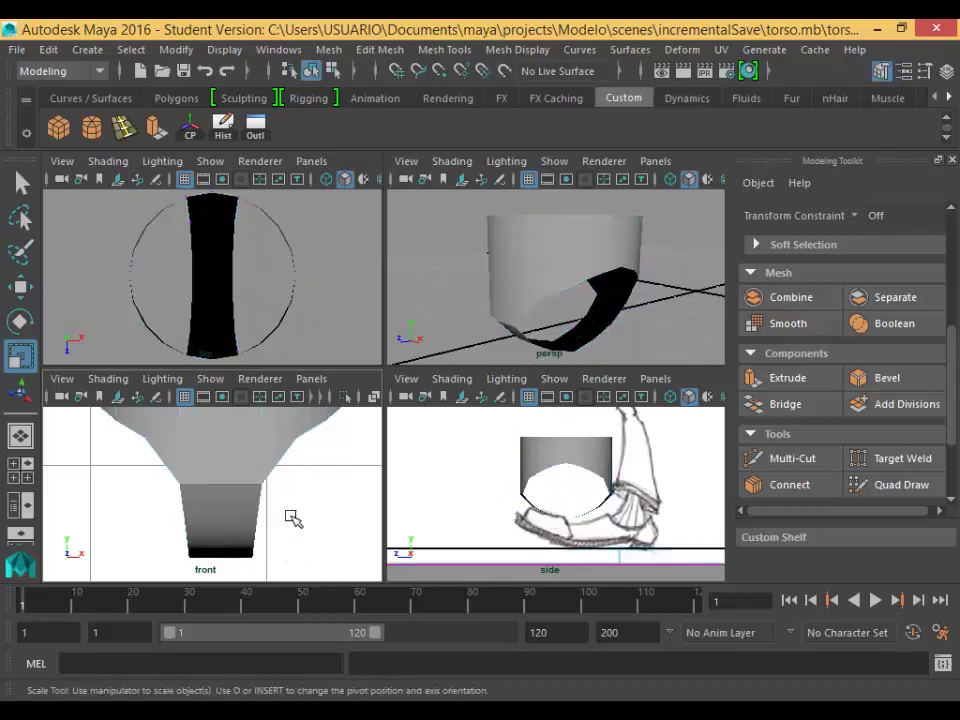
# Examine the tapered strip and its vertices in the front view and from different angles in the perspective view.
pyautogui.scroll(-5, 292, 517)
pyautogui.scroll(3, 285, 522)
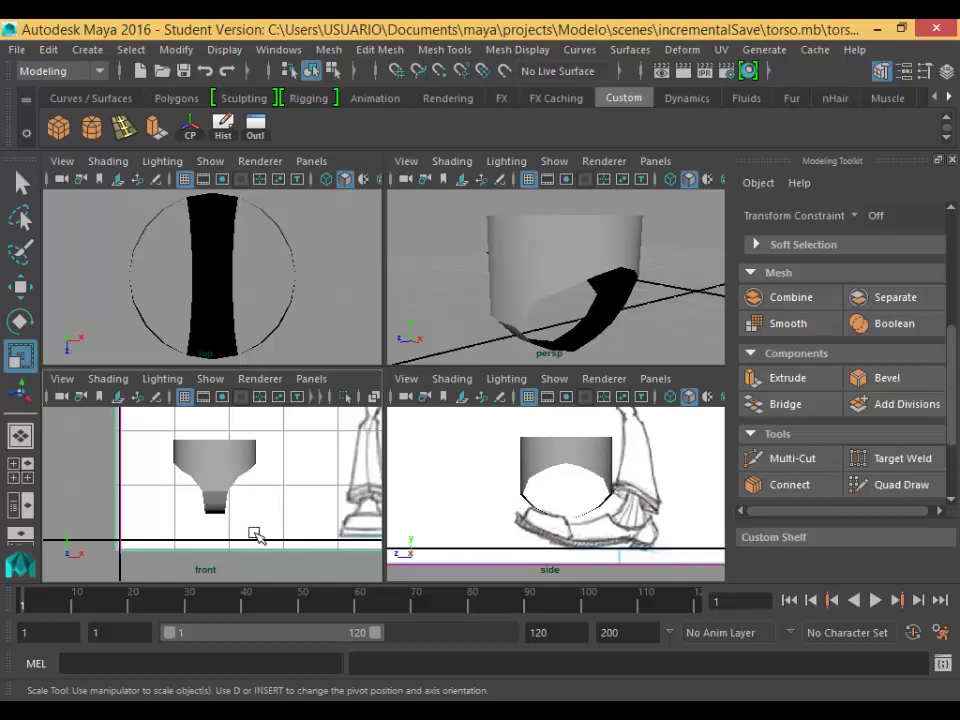
pyautogui.click(204, 515)
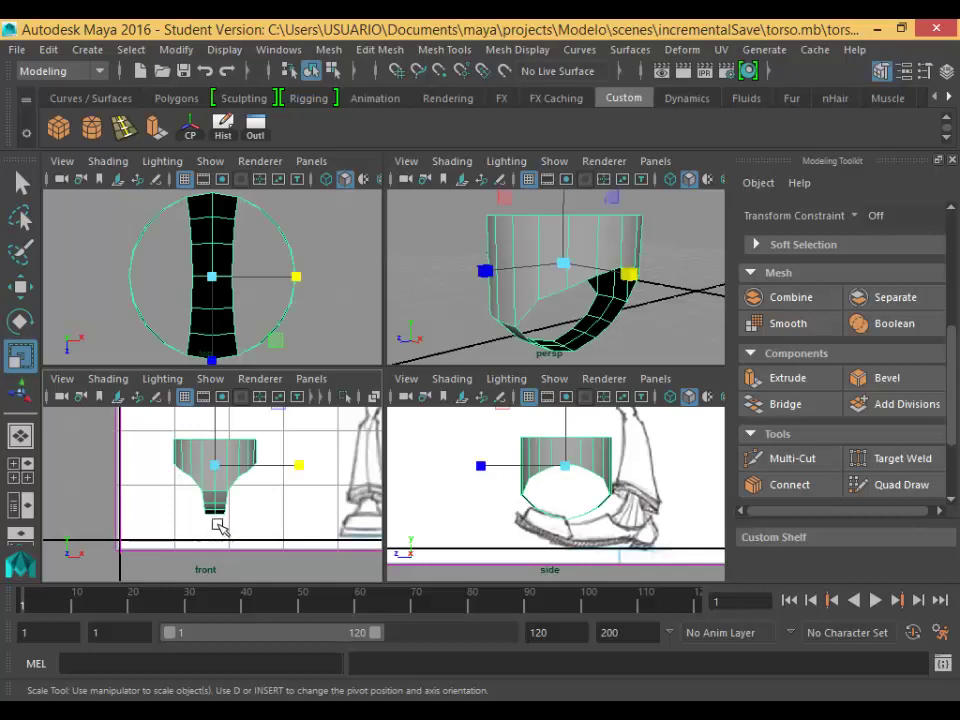
pyautogui.scroll(5, 221, 530)
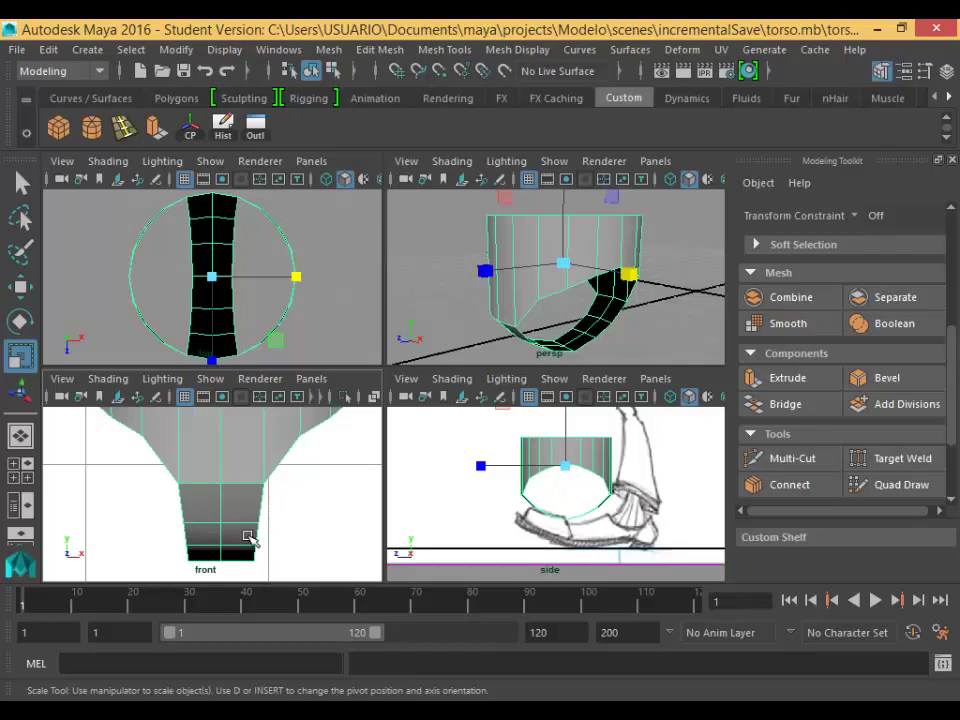
pyautogui.moveTo(248, 537); pyautogui.dragTo(155, 199, button='right')
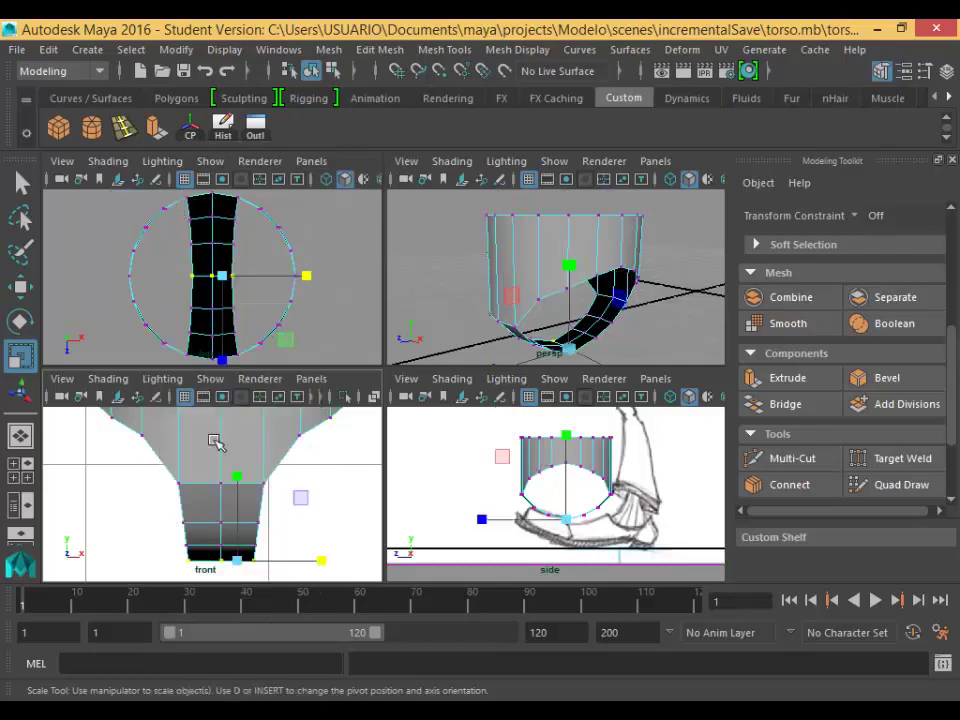
pyautogui.moveTo(169, 508); pyautogui.dragTo(328, 558)
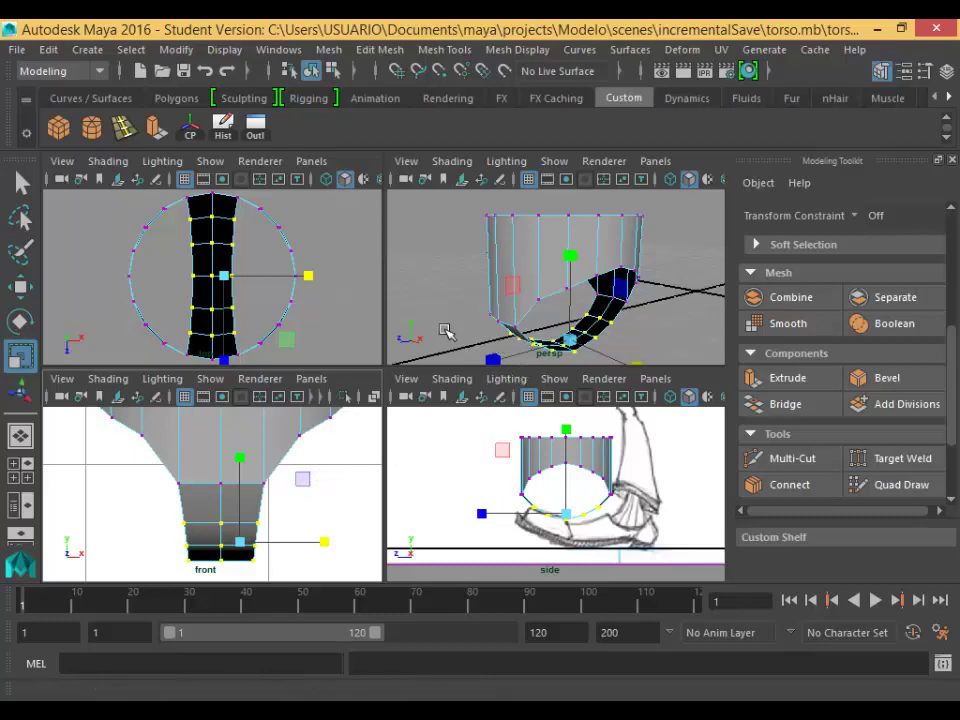
pyautogui.press('space')
pyautogui.press('space')
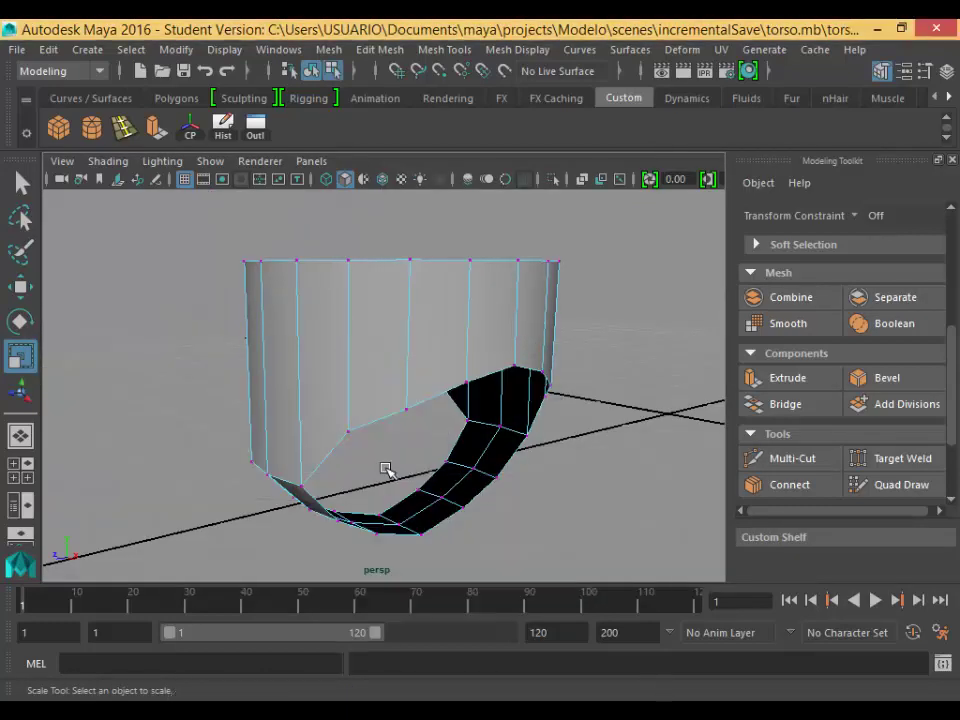
pyautogui.keyDown('alt'); pyautogui.moveTo(377, 455); pyautogui.dragTo(545, 485); pyautogui.keyUp('alt')
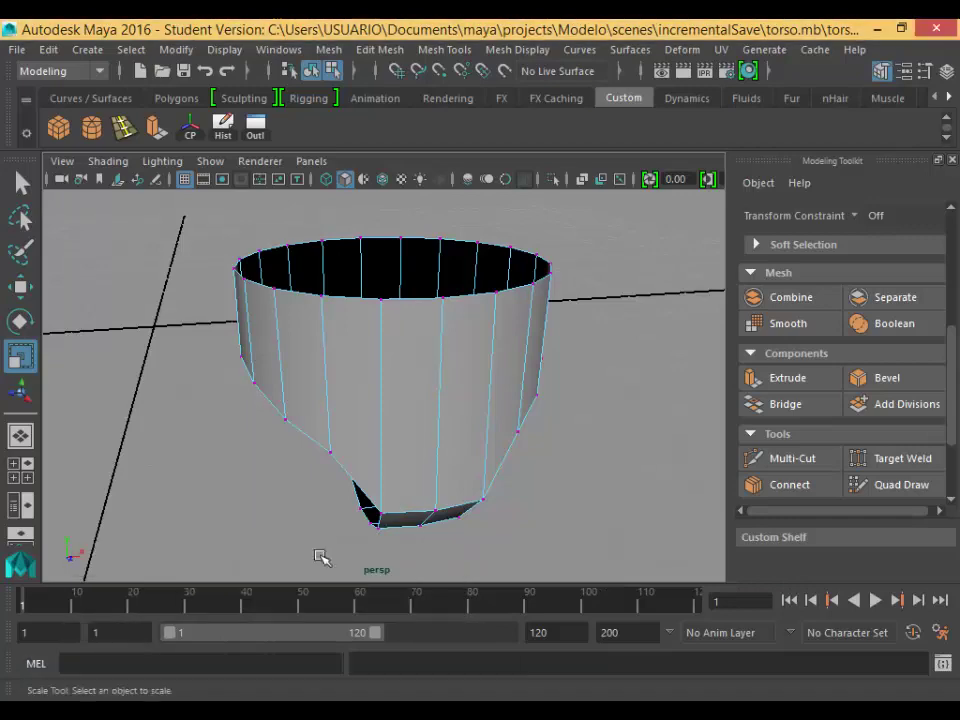
# Move the mirrored pair of hip vertices just above the crotch strip slightly down in the front view to smooth the leg openings.
pyautogui.press('space')
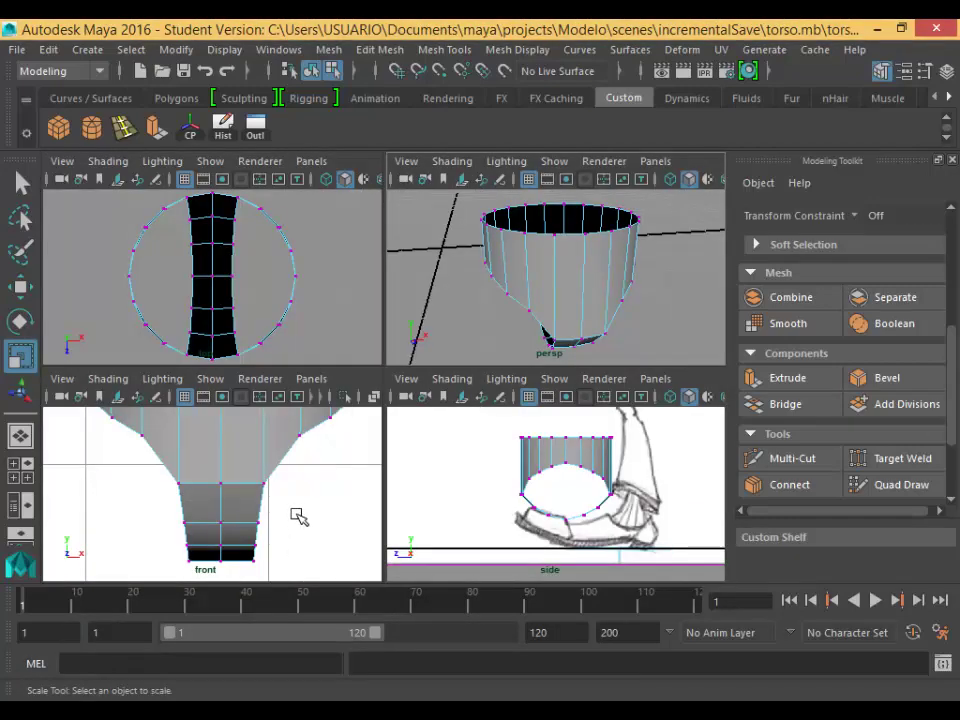
pyautogui.scroll(5, 290, 525)
pyautogui.press('space')
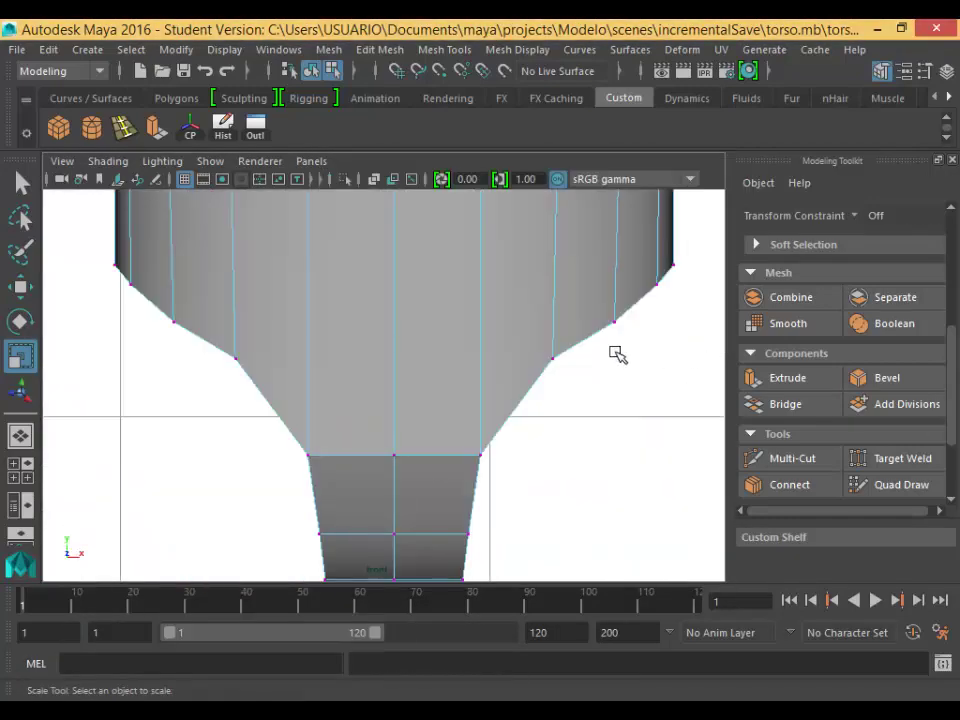
pyautogui.click(566, 366)
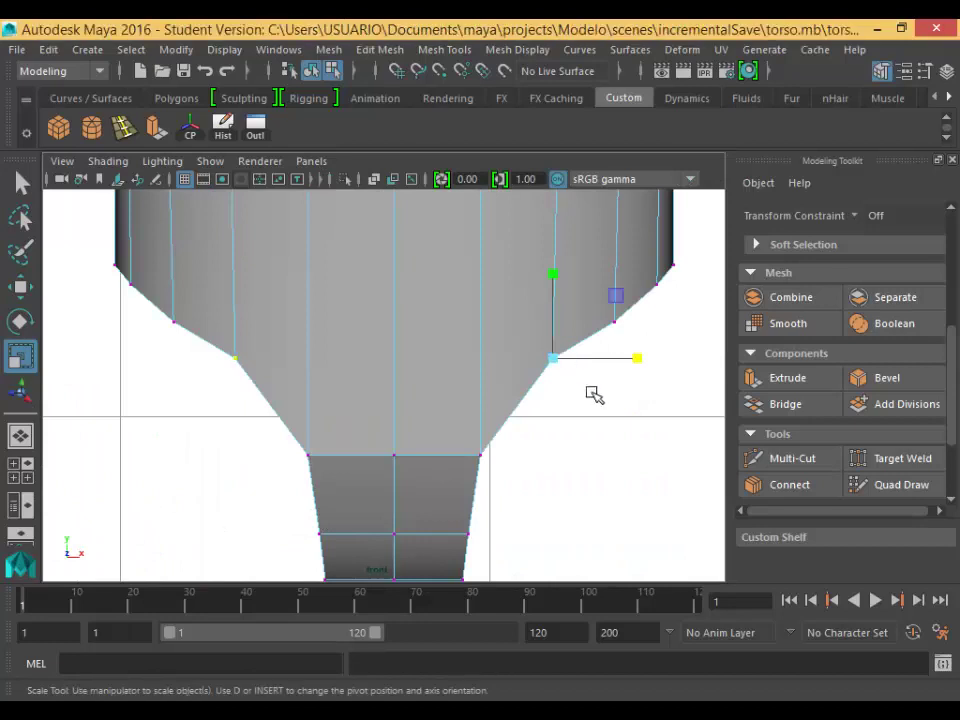
pyautogui.press('w')
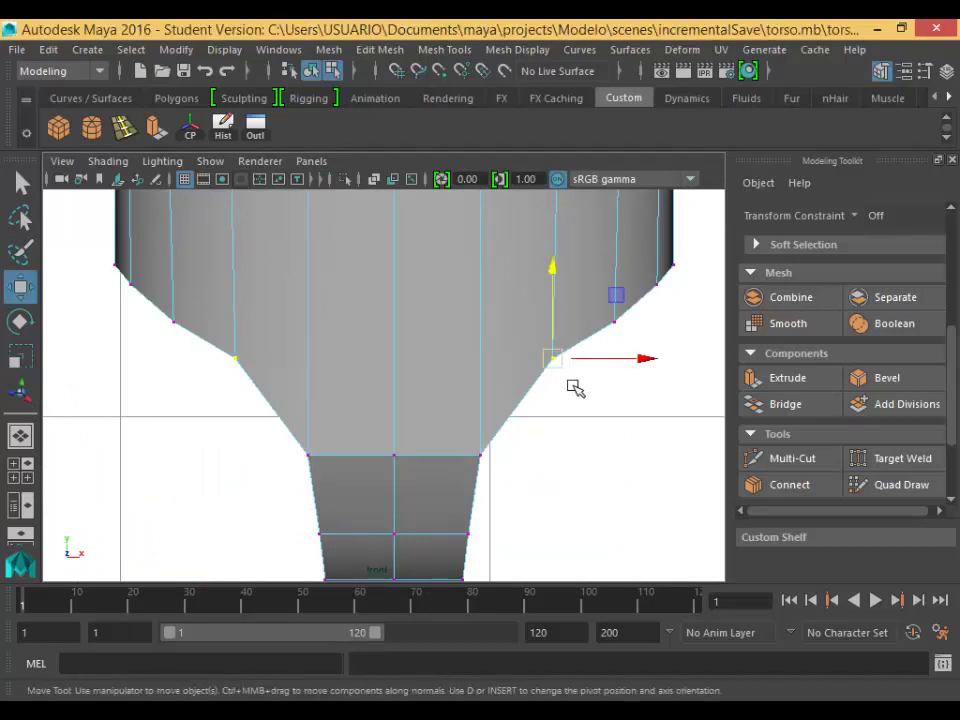
pyautogui.moveTo(574, 388); pyautogui.dragTo(574, 390, button='middle')
pyautogui.click(583, 503)
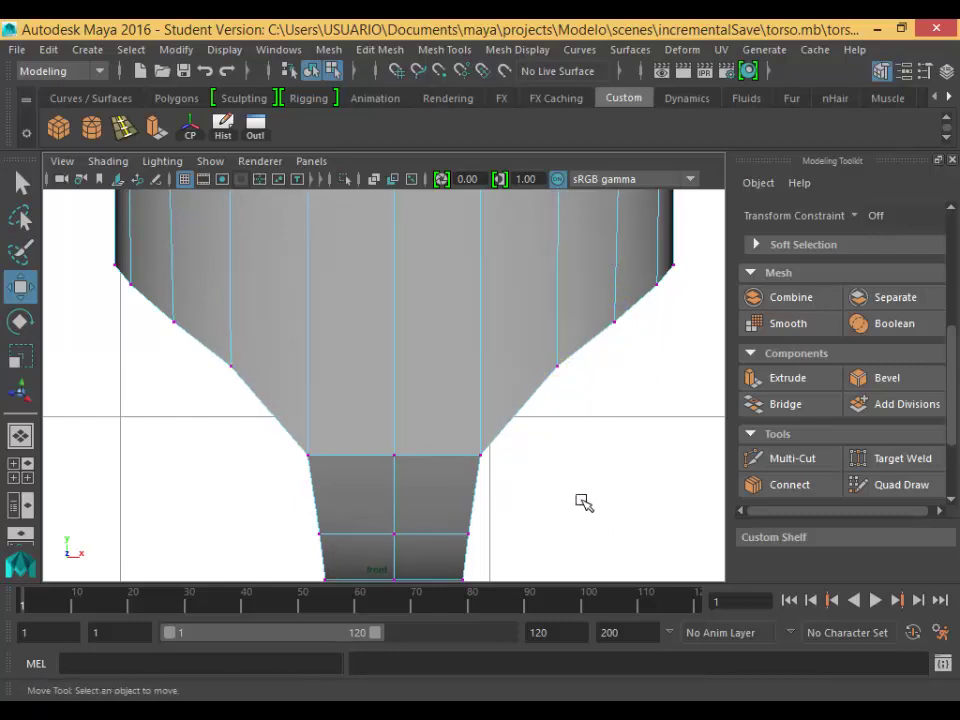
pyautogui.scroll(-8, 571, 498)
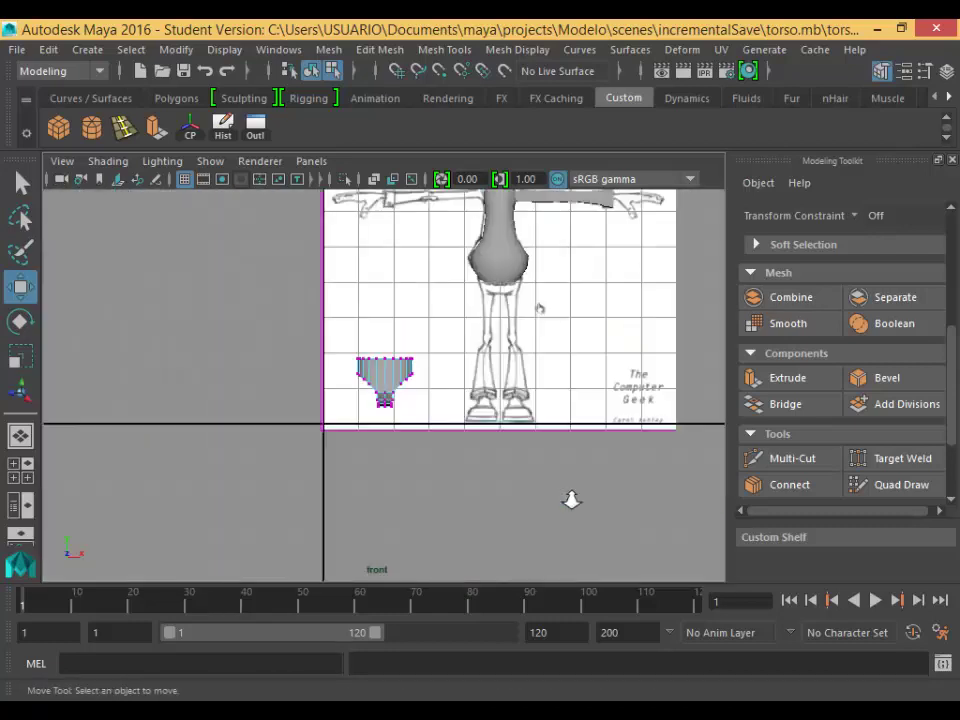
pyautogui.scroll(3, 570, 500)
# Select the border edge loops of both leg openings on the test cylinder in the perspective view.
pyautogui.press('space')
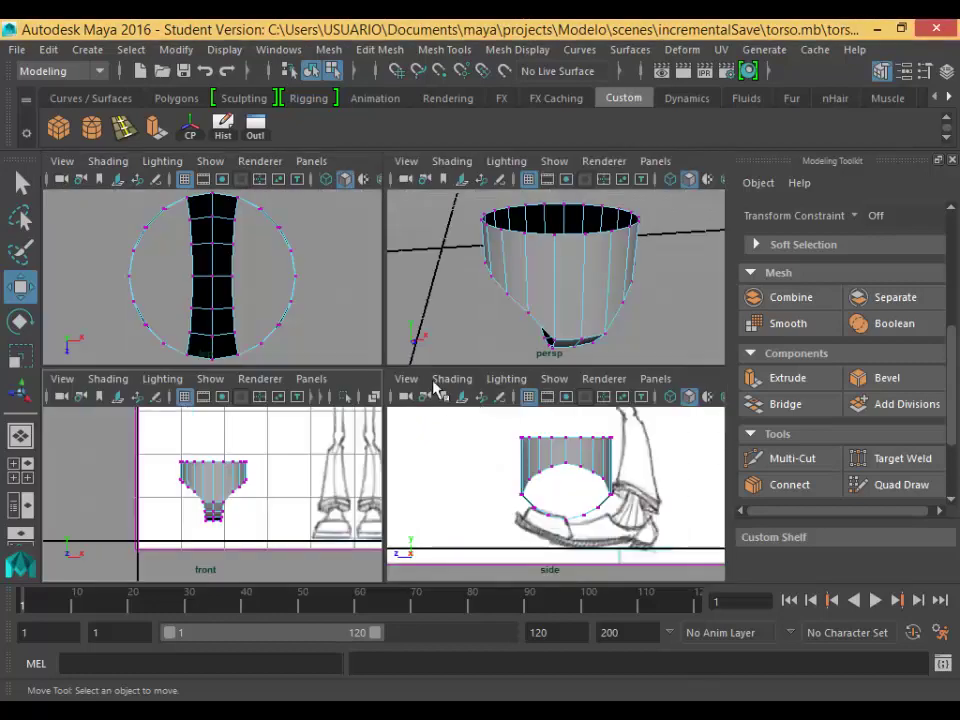
pyautogui.press('space')
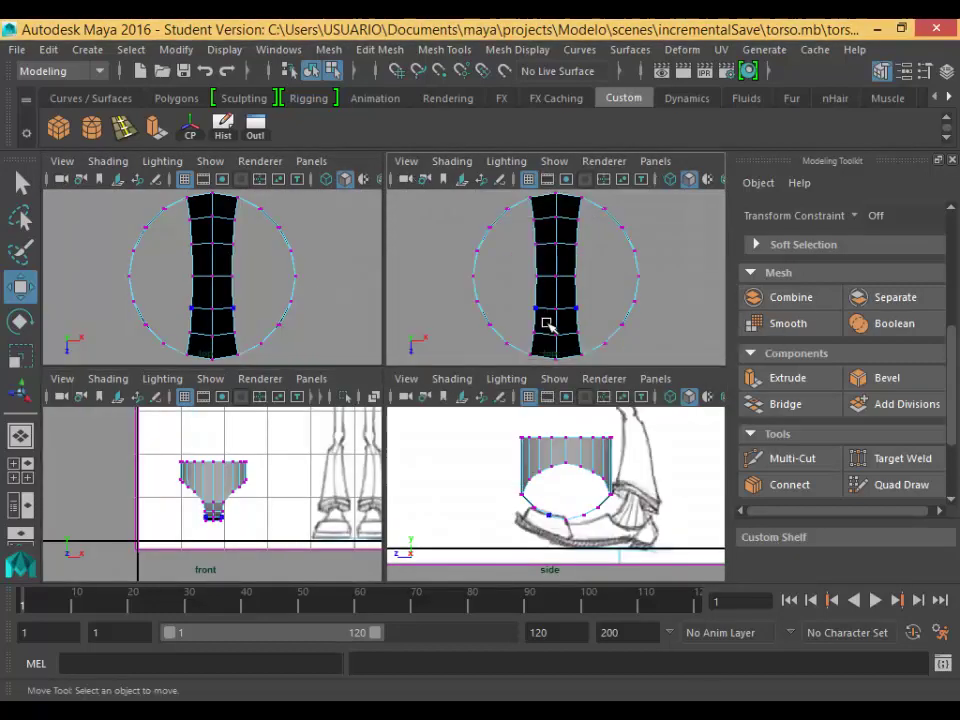
pyautogui.press('space')
pyautogui.click(534, 318)
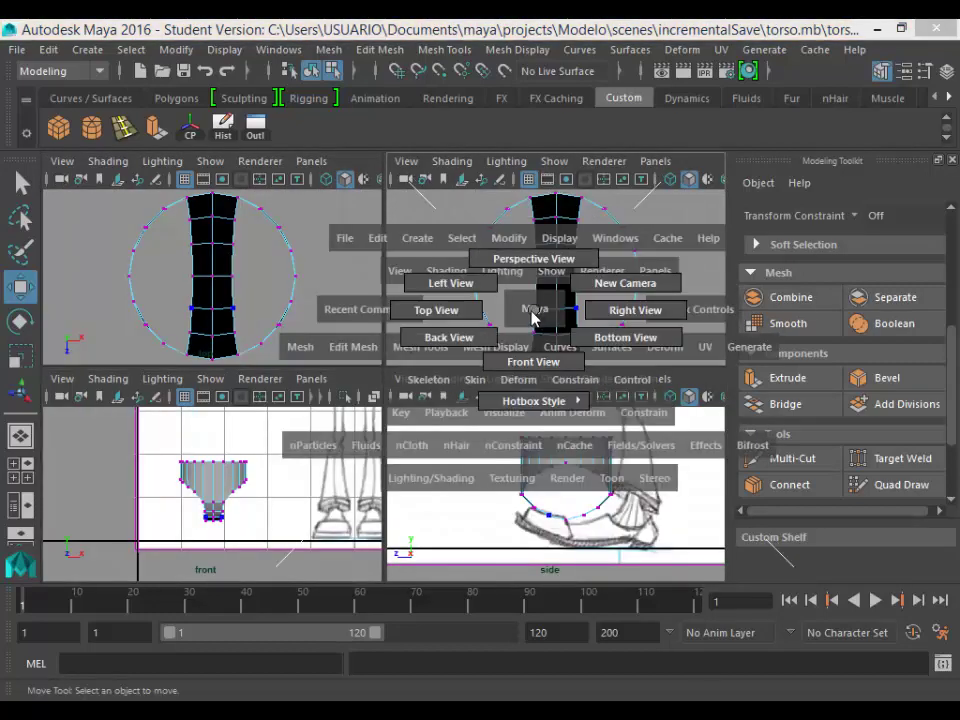
pyautogui.moveTo(534, 318); pyautogui.dragTo(533, 258)
pyautogui.keyDown('alt'); pyautogui.moveTo(540, 355); pyautogui.dragTo(435, 345); pyautogui.keyUp('alt')
pyautogui.press('space')
pyautogui.keyDown('alt'); pyautogui.moveTo(510, 349); pyautogui.dragTo(330, 372); pyautogui.keyUp('alt')
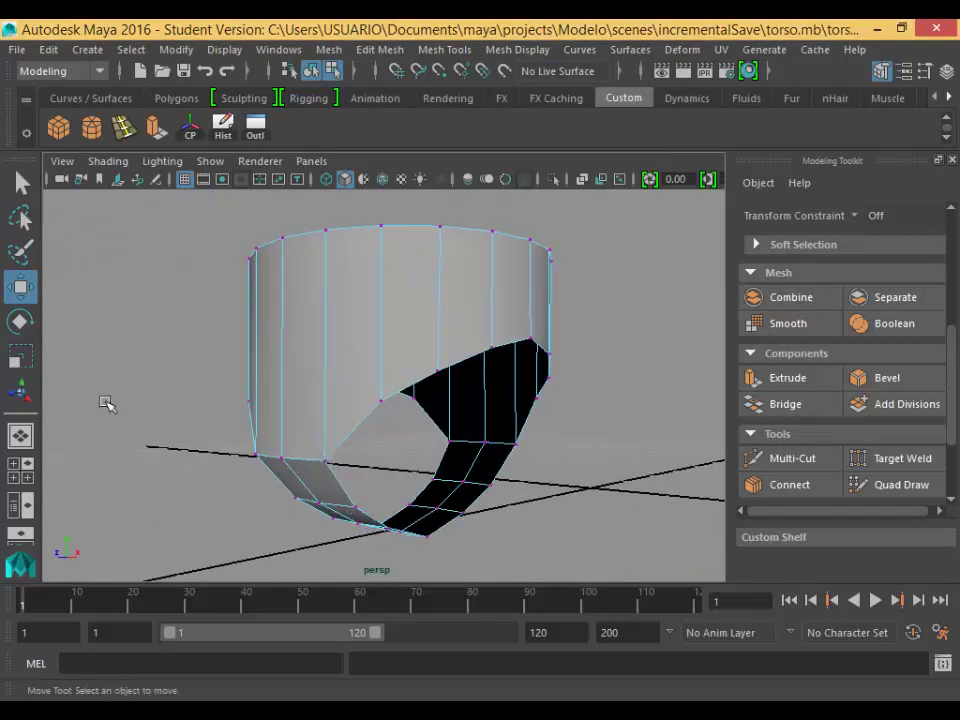
pyautogui.click(24, 188)
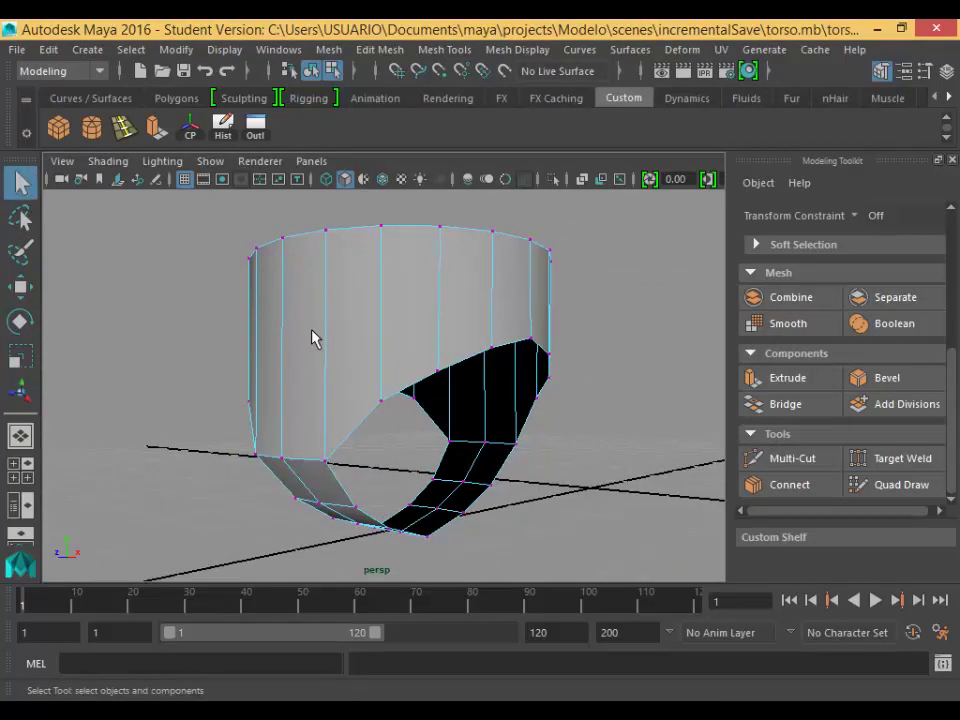
pyautogui.moveTo(315, 197); pyautogui.dragTo(330, 162, button='right')
pyautogui.doubleClick(484, 364)
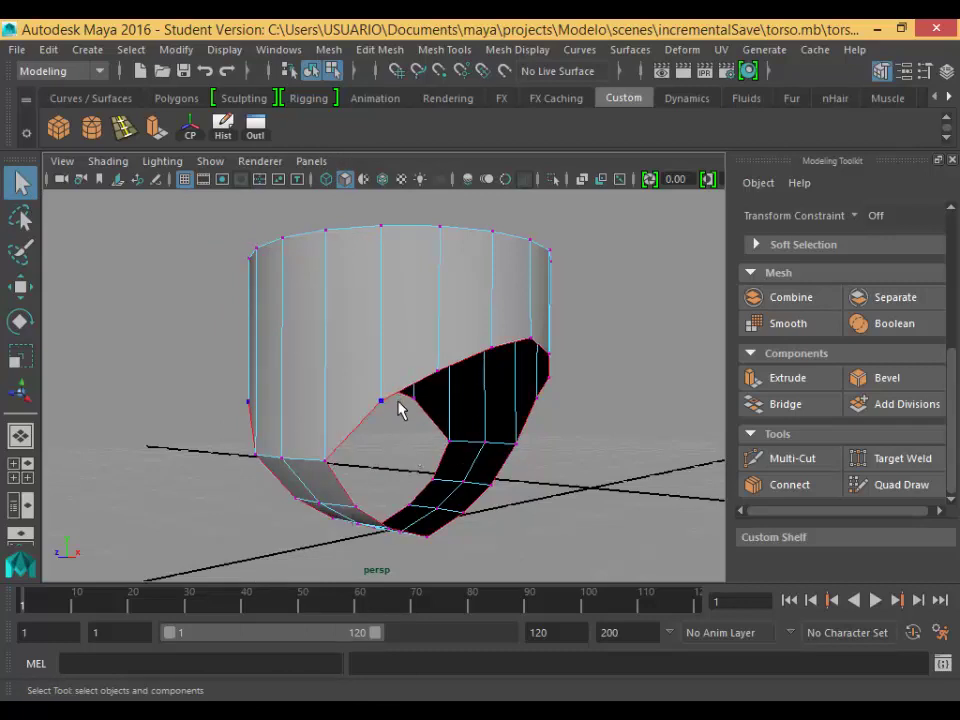
pyautogui.scroll(-3, 400, 430)
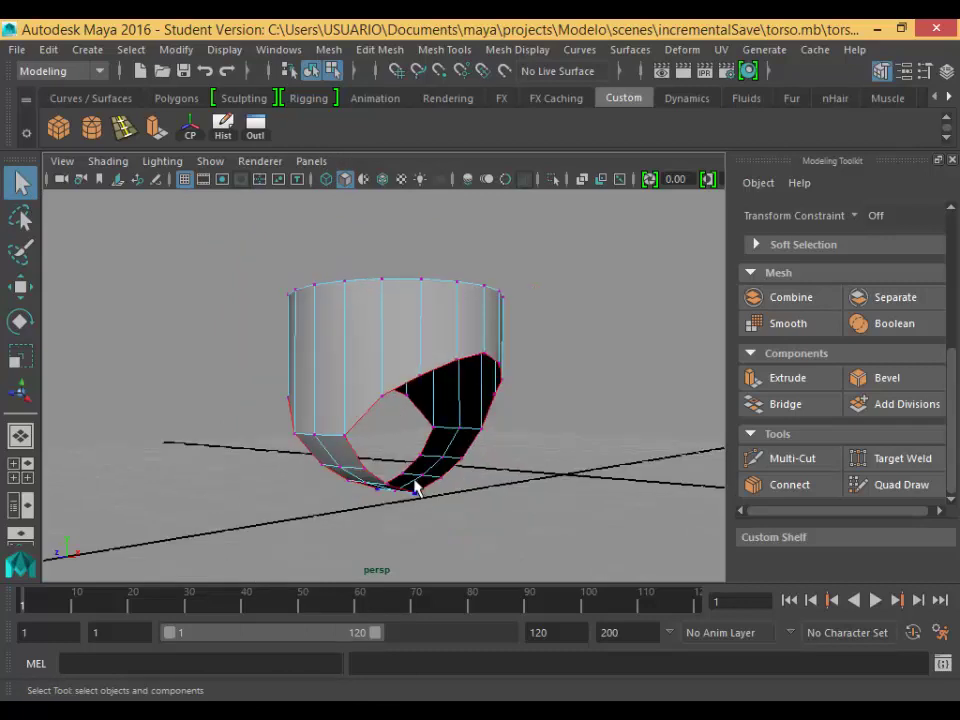
pyautogui.keyDown('alt'); pyautogui.moveTo(416, 487); pyautogui.dragTo(456, 489); pyautogui.keyUp('alt')
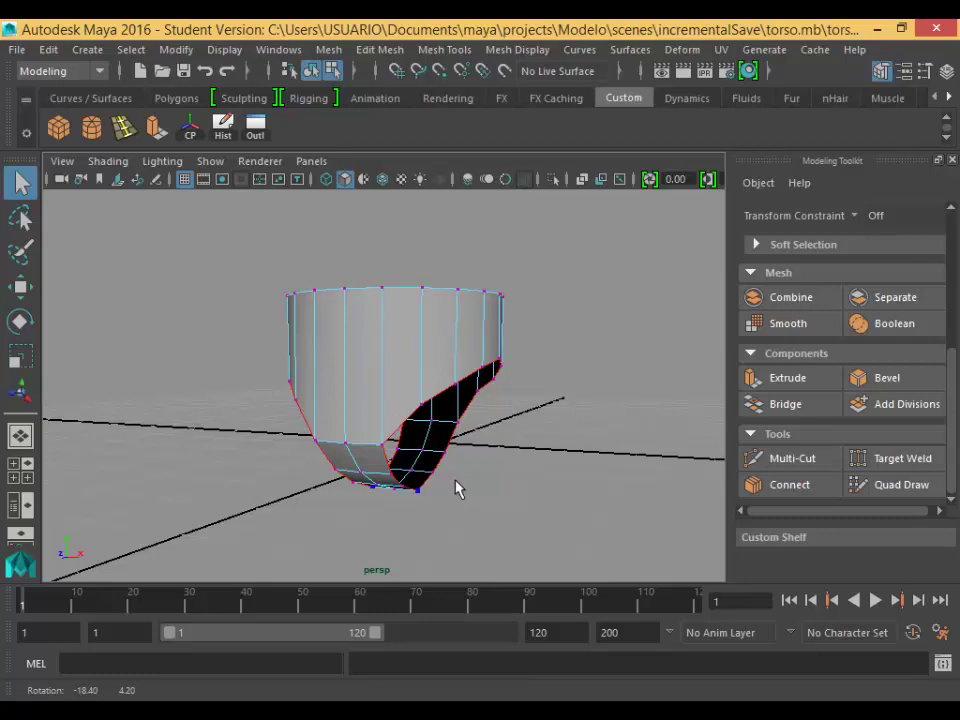
# Extrude both leg-opening edge loops straight down along the world vertical axis to form two legs.
pyautogui.click(793, 388)
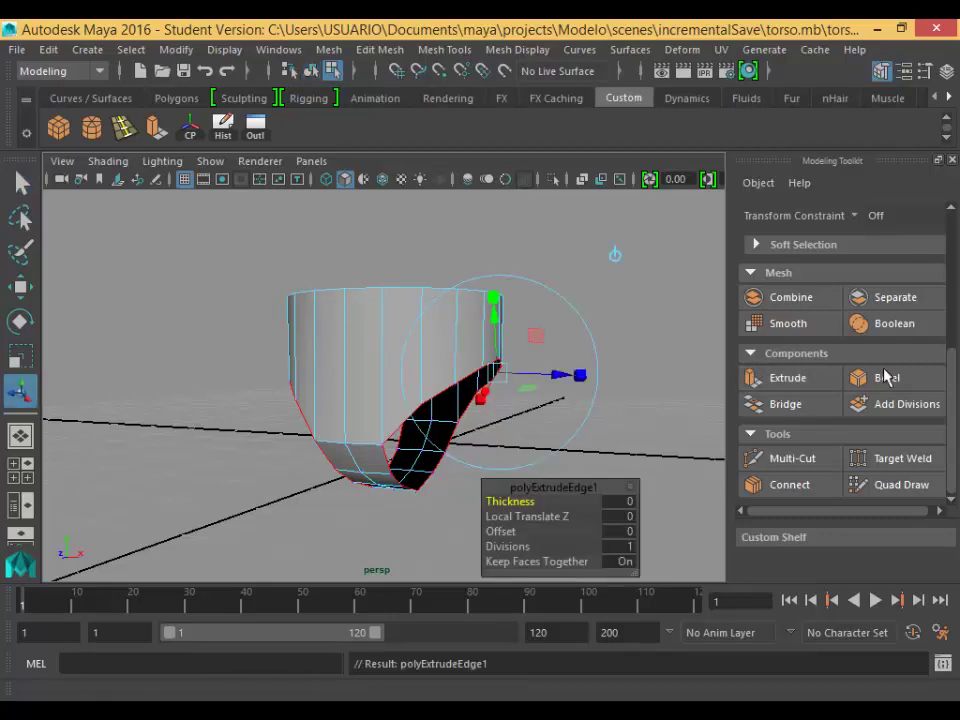
pyautogui.click(615, 254)
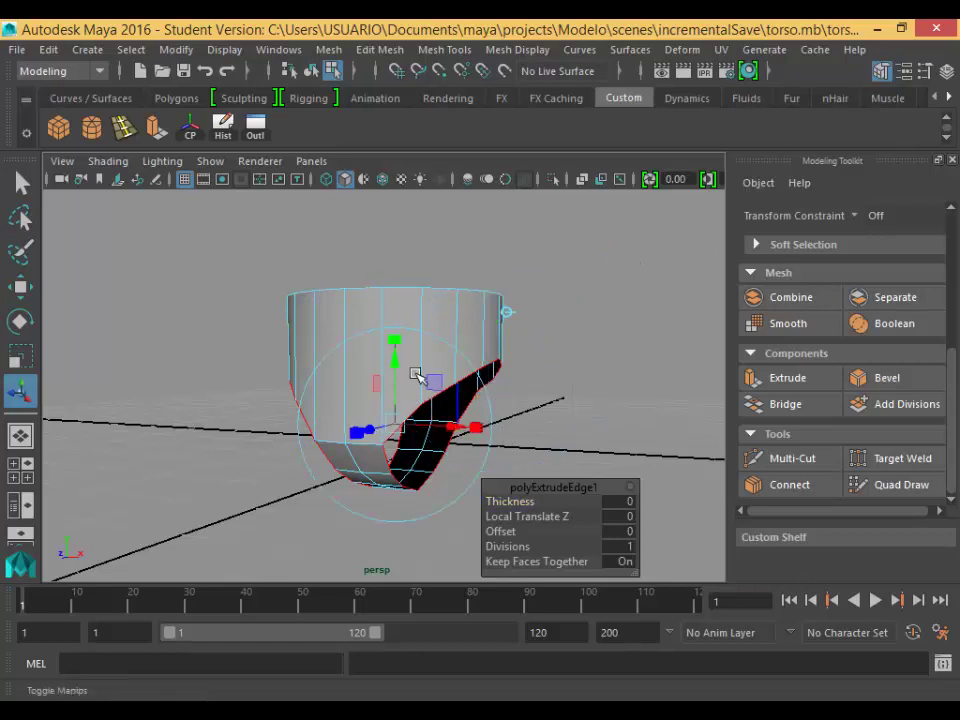
pyautogui.keyDown('alt'); pyautogui.moveTo(455, 386); pyautogui.dragTo(496, 298, button='middle'); pyautogui.keyUp('alt')
pyautogui.moveTo(455, 289); pyautogui.dragTo(443, 478)
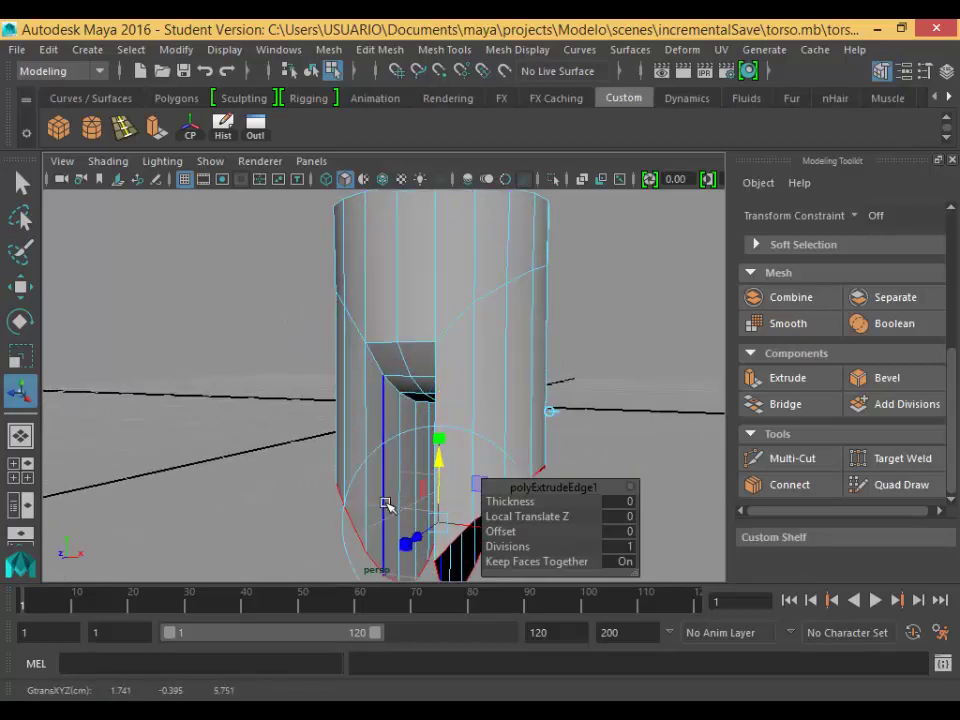
pyautogui.keyDown('alt'); pyautogui.moveTo(386, 503); pyautogui.dragTo(447, 392); pyautogui.keyUp('alt')
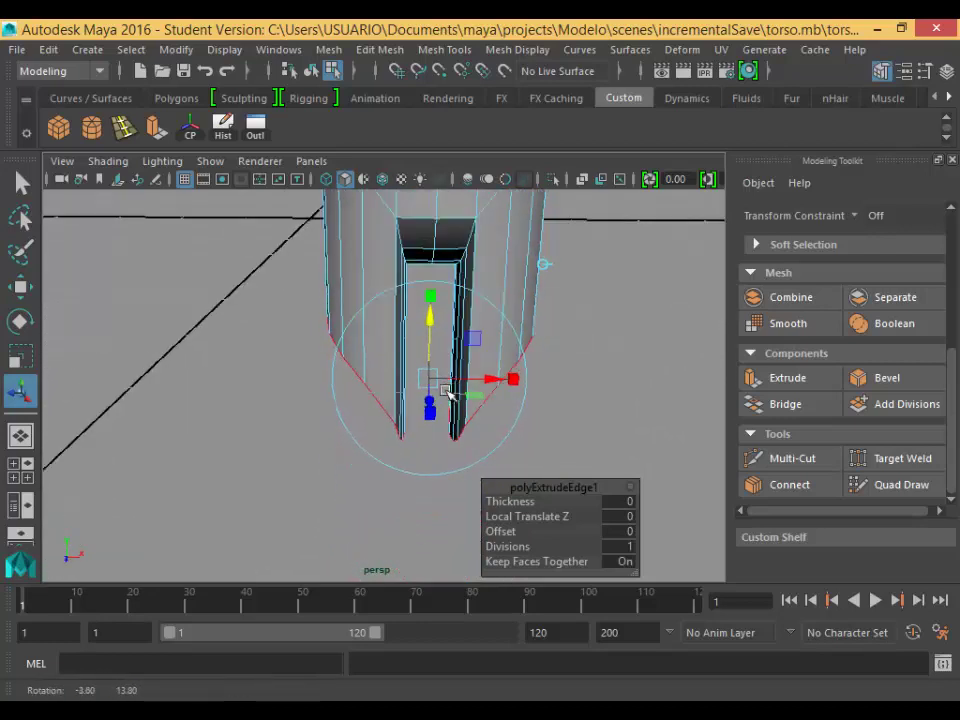
# Scale the lower ends of the extruded legs along the vertical axis to level their slanted edges, and clear the selection.
pyautogui.click(443, 302)
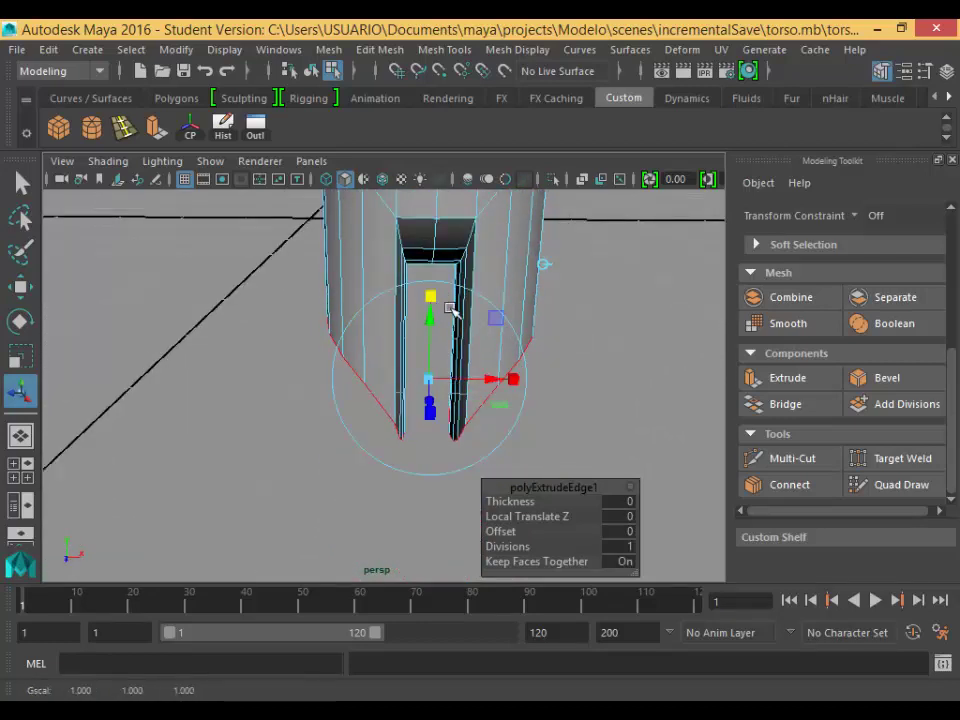
pyautogui.moveTo(453, 310); pyautogui.dragTo(449, 399)
pyautogui.keyDown('alt'); pyautogui.moveTo(467, 454); pyautogui.dragTo(422, 390); pyautogui.keyUp('alt')
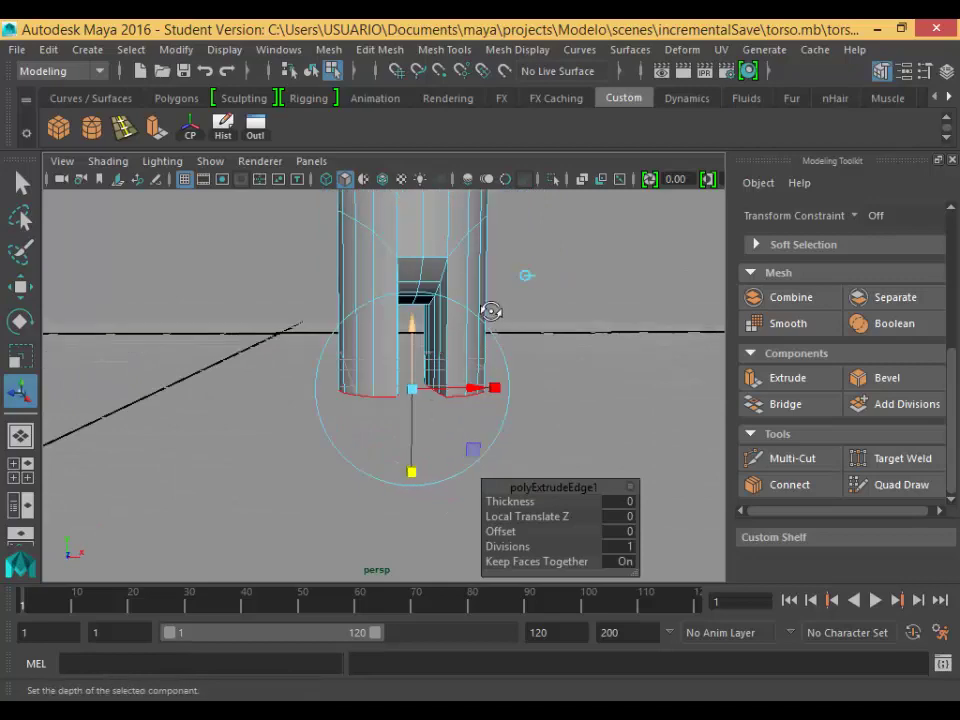
pyautogui.keyDown('alt'); pyautogui.moveTo(491, 312); pyautogui.dragTo(444, 414); pyautogui.keyUp('alt')
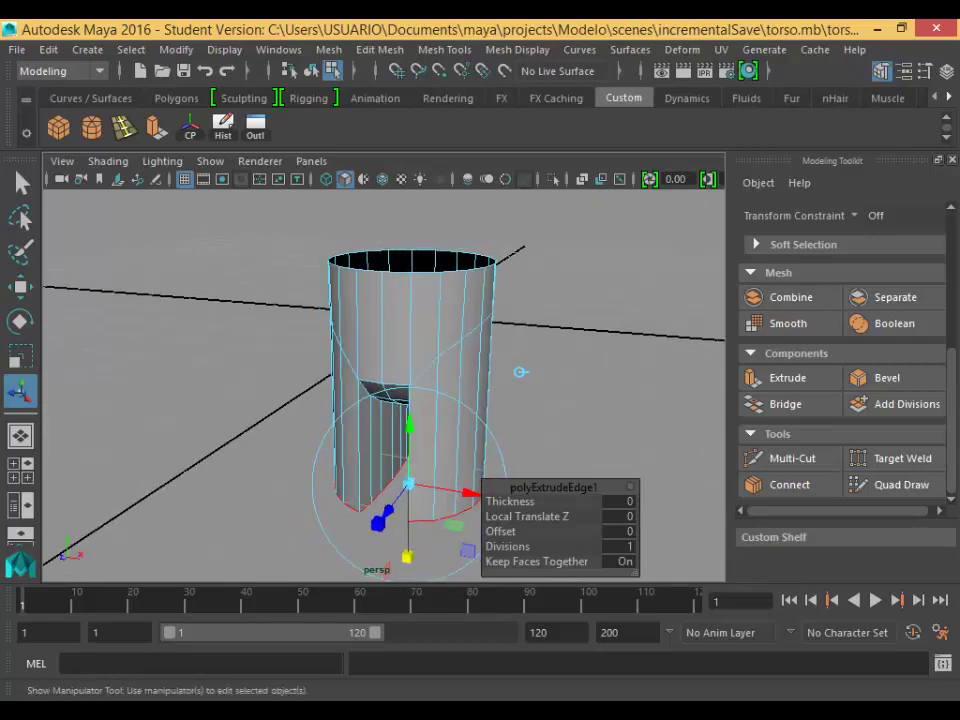
pyautogui.click(580, 448)
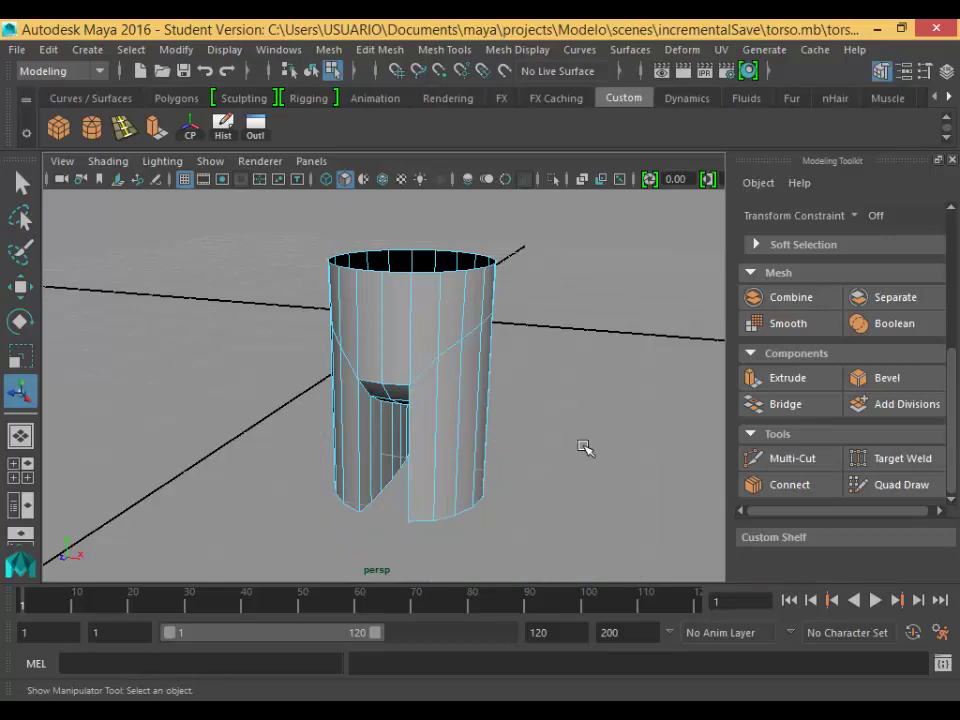
# Leave component mode on the test cylinder and select the character's torso mesh as an object in the front view.
pyautogui.press('space')
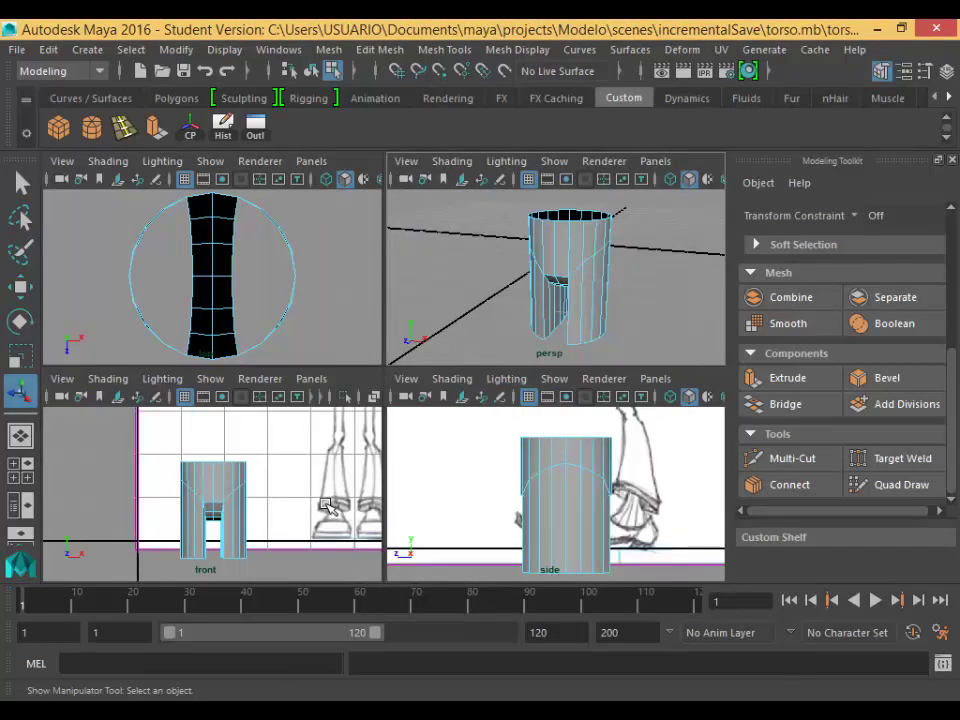
pyautogui.keyDown('alt'); pyautogui.moveTo(334, 494); pyautogui.dragTo(217, 642, button='middle'); pyautogui.keyUp('alt')
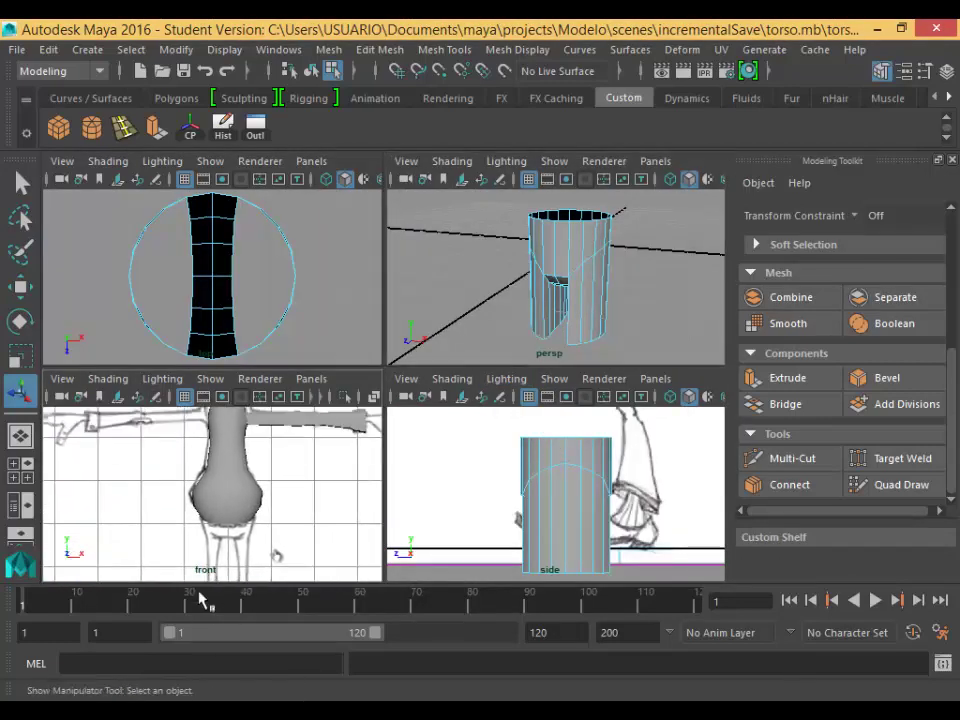
pyautogui.moveTo(246, 513); pyautogui.dragTo(325, 190, button='right')
pyautogui.moveTo(234, 463); pyautogui.dragTo(346, 182, button='right')
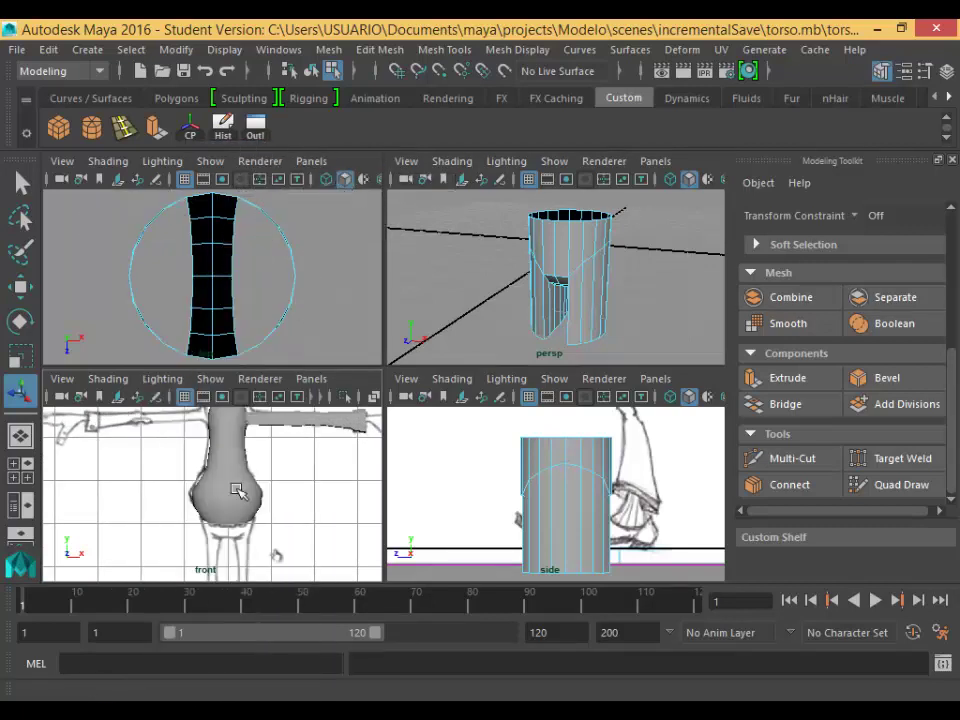
pyautogui.moveTo(253, 504); pyautogui.dragTo(306, 266, button='right')
pyautogui.moveTo(236, 497); pyautogui.dragTo(336, 182, button='right')
pyautogui.click(254, 515)
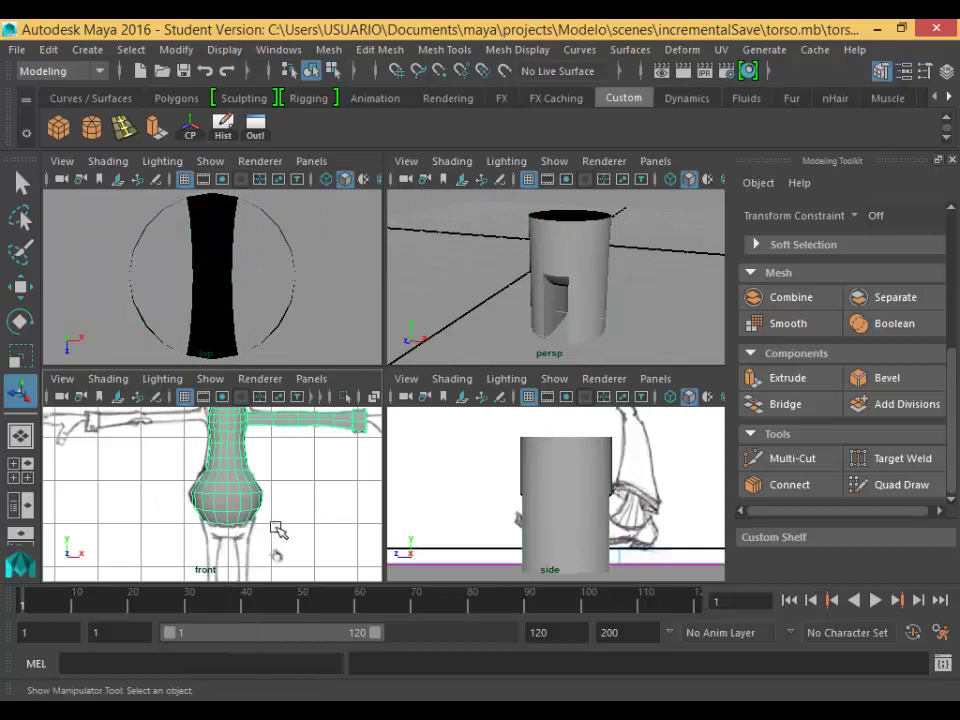
# Frame the torso in all four views and examine its belt line in the side view and its underside in perspective.
pyautogui.keyDown('alt'); pyautogui.moveTo(580, 469); pyautogui.dragTo(570, 695, button='middle'); pyautogui.keyUp('alt')
pyautogui.keyDown('alt'); pyautogui.moveTo(583, 553); pyautogui.dragTo(587, 453, button='middle'); pyautogui.keyUp('alt')
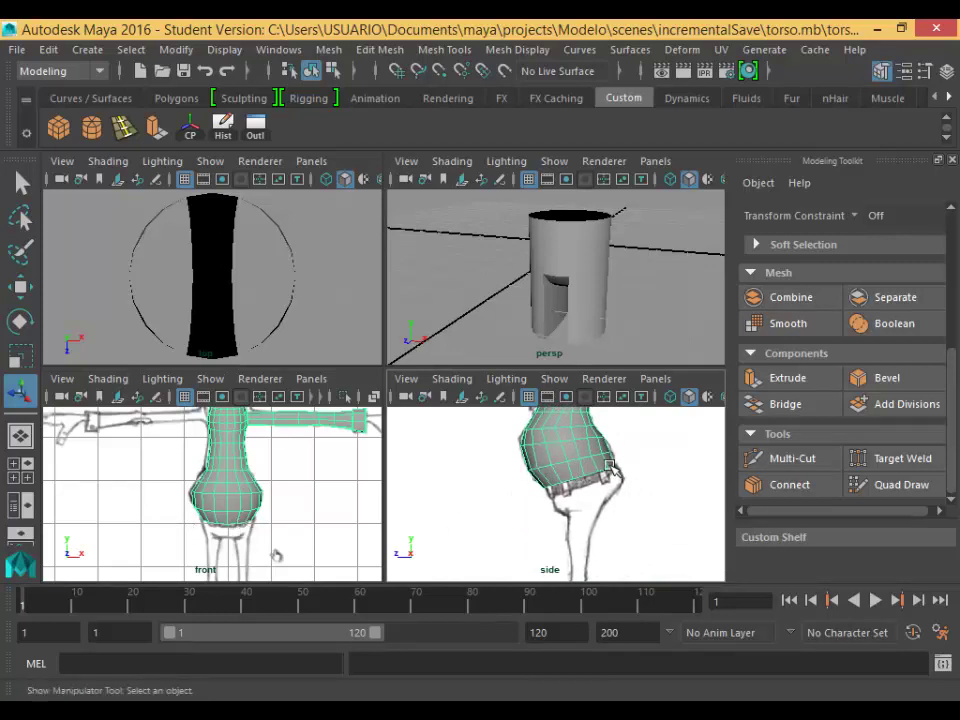
pyautogui.press('f')
pyautogui.press('f')
pyautogui.press('f')
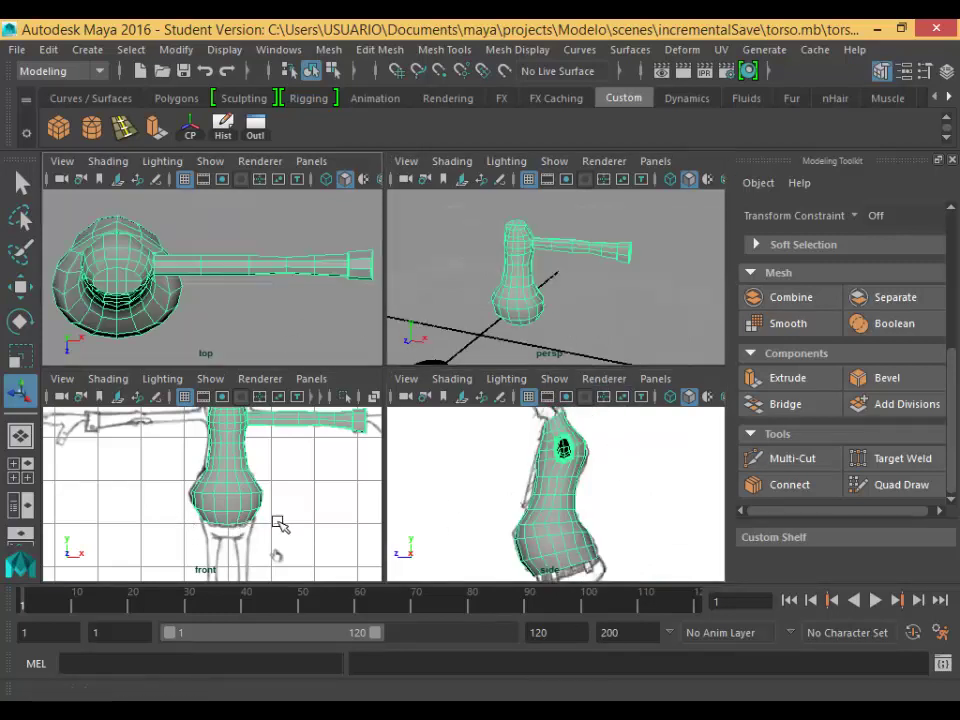
pyautogui.press('f')
pyautogui.moveTo(570, 553)
pyautogui.keyDown('alt'); pyautogui.mouseDown(button='middle')
pyautogui.moveTo(570, 460)
pyautogui.moveTo(525, 470)
pyautogui.mouseUp(button='middle'); pyautogui.keyUp('alt')
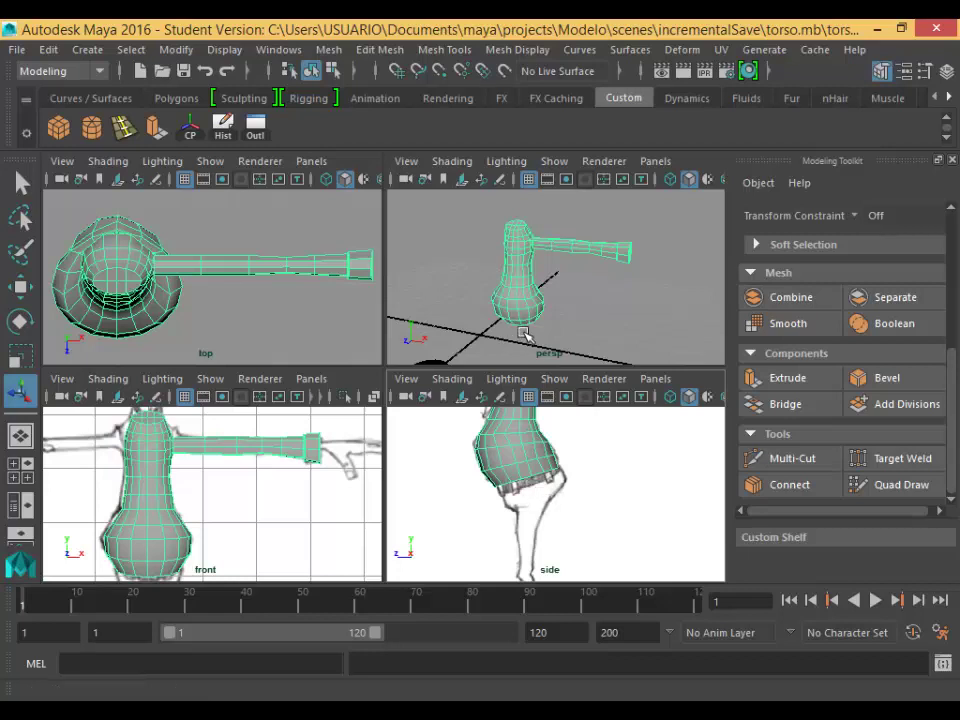
pyautogui.keyDown('alt'); pyautogui.moveTo(553, 339); pyautogui.dragTo(504, 229); pyautogui.keyUp('alt')
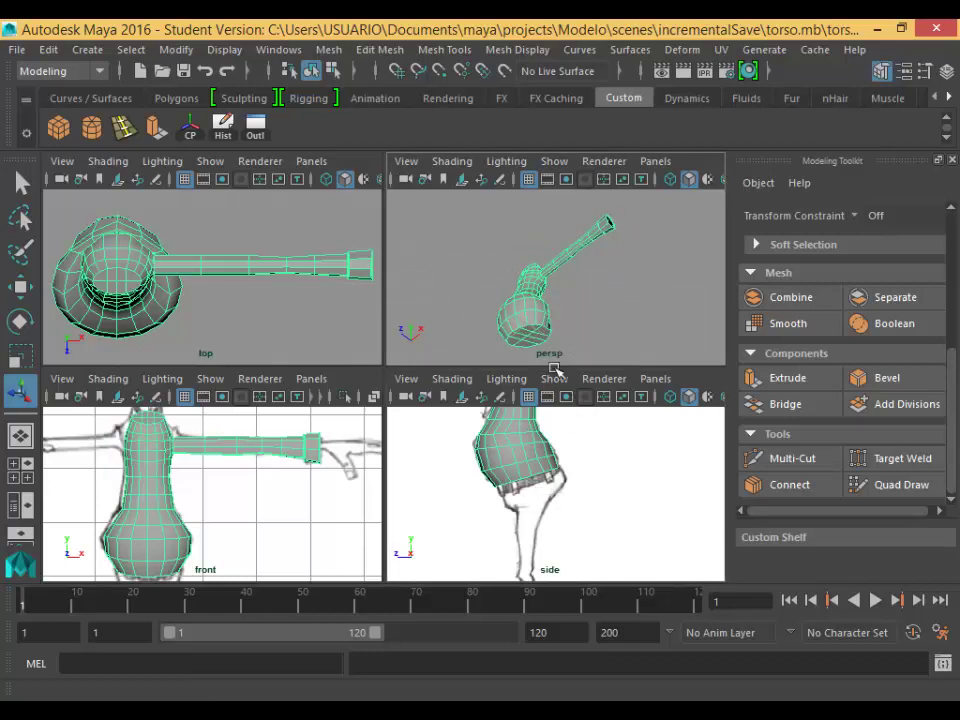
pyautogui.keyDown('alt'); pyautogui.moveTo(553, 360); pyautogui.dragTo(563, 329); pyautogui.keyUp('alt')
pyautogui.scroll(4, 525, 332)
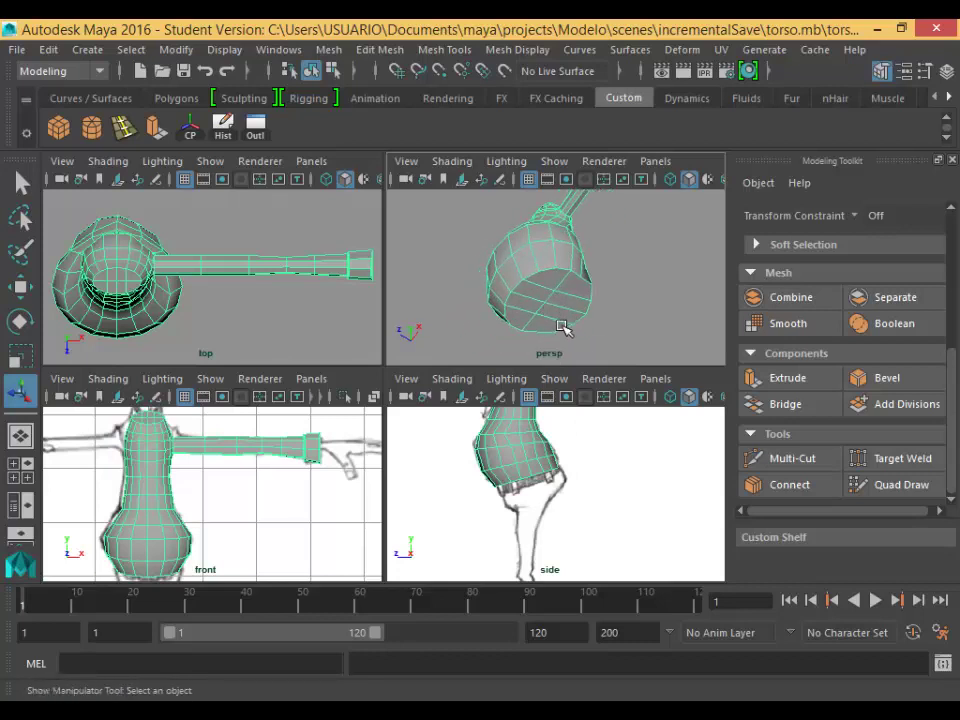
# Switch the torso mesh to face selection and select all the faces that close its underside.
pyautogui.moveTo(565, 313); pyautogui.dragTo(553, 252, button='right')
pyautogui.click(565, 294)
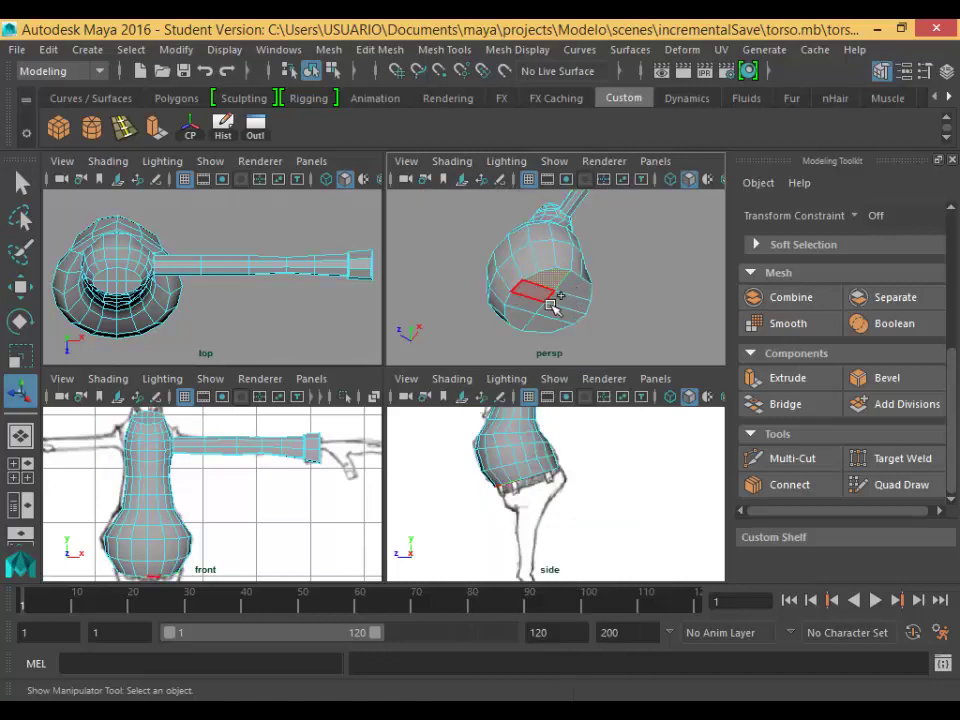
pyautogui.keyDown('shift'); pyautogui.click(549, 303); pyautogui.keyUp('shift')
pyautogui.keyDown('shift'); pyautogui.click(542, 323); pyautogui.keyUp('shift')
pyautogui.keyDown('shift'); pyautogui.click(534, 333); pyautogui.keyUp('shift')
pyautogui.keyDown('shift'); pyautogui.click(550, 336); pyautogui.keyUp('shift')
pyautogui.keyDown('shift'); pyautogui.click(569, 323); pyautogui.keyUp('shift')
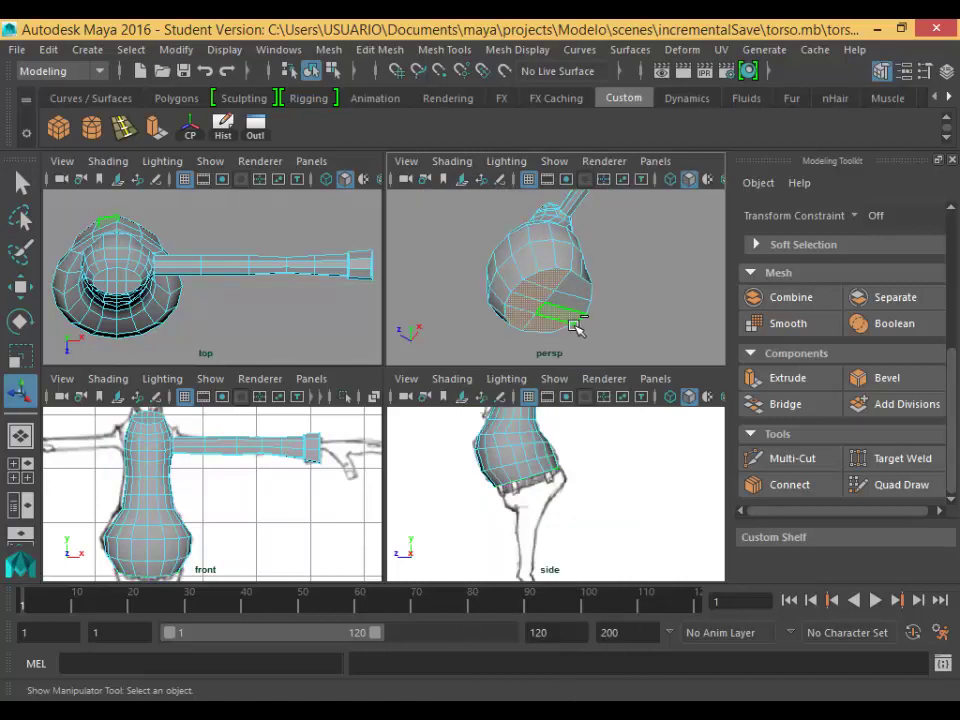
pyautogui.keyDown('shift'); pyautogui.click(577, 312); pyautogui.keyUp('shift')
pyautogui.keyDown('shift'); pyautogui.click(584, 299); pyautogui.keyUp('shift')
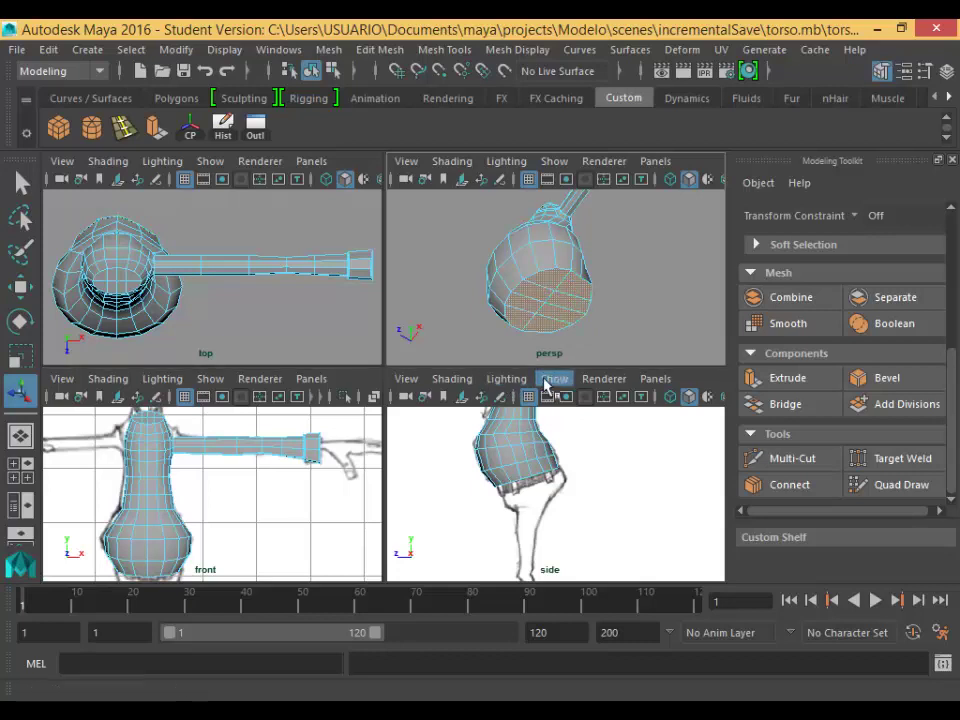
# Extrude the selected underside faces with a Local Translate Z of 0.114 to follow the reference belt in the side view.
pyautogui.click(806, 386)
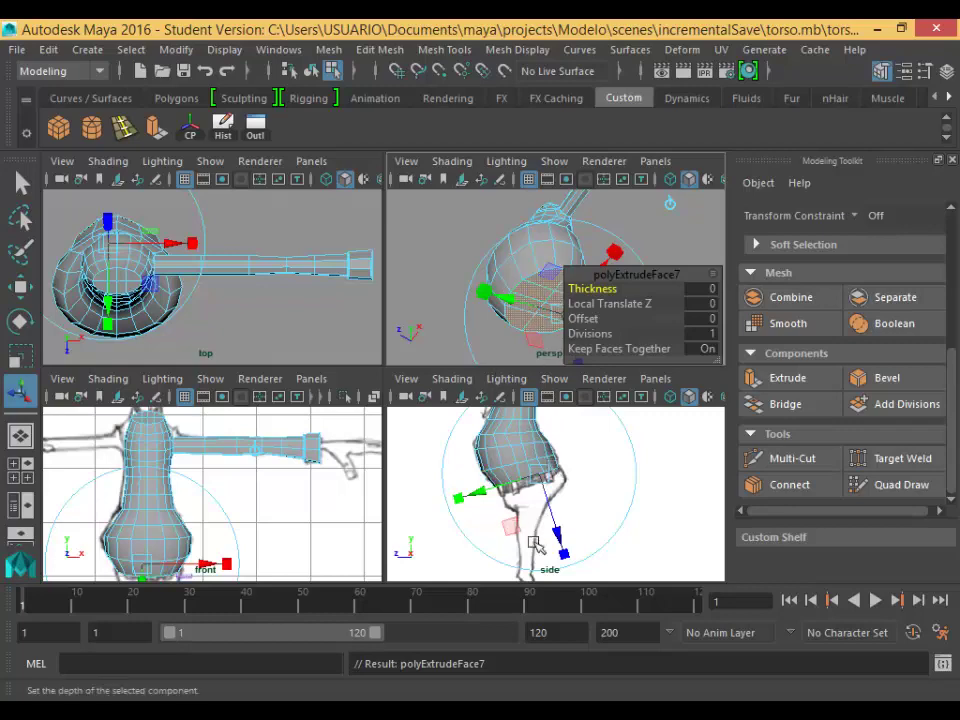
pyautogui.press('space')
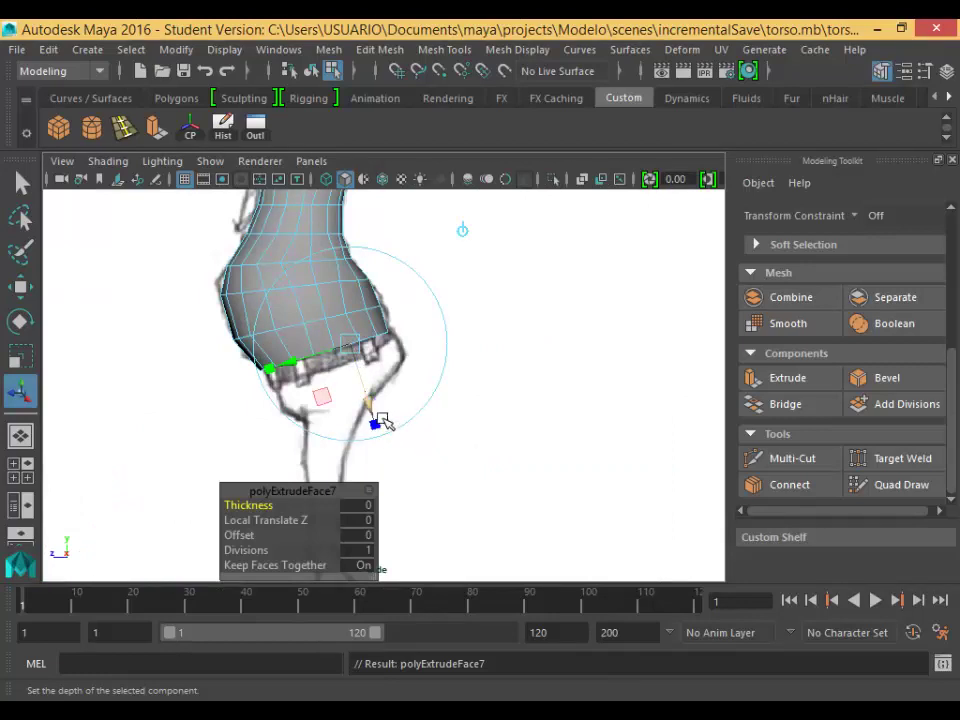
pyautogui.moveTo(381, 421); pyautogui.dragTo(393, 430)
# Extrude the underside faces again with a Local Translate Z of 0.254 to form the hips, and compare them with the reference in wireframe.
pyautogui.hotkey('ctrl', 'e')
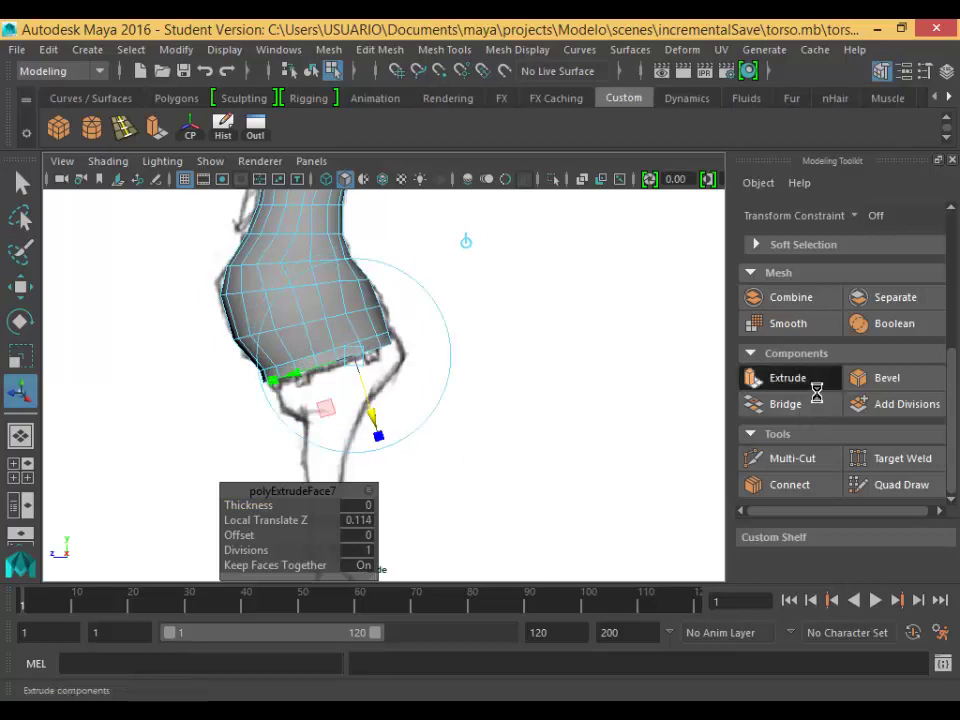
pyautogui.moveTo(379, 434); pyautogui.dragTo(407, 456)
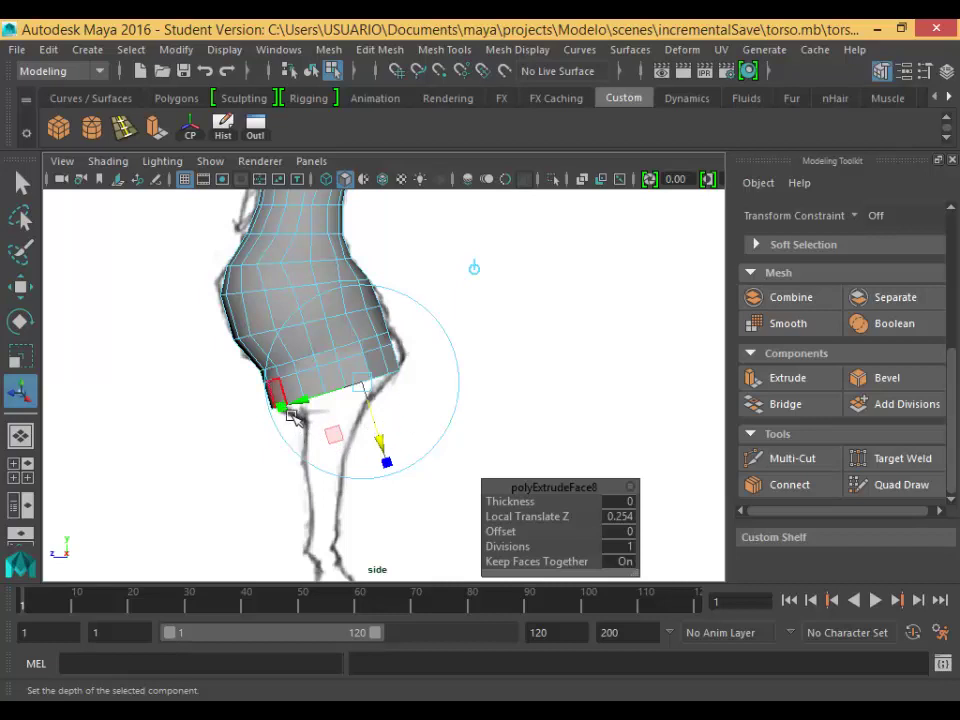
pyautogui.click(327, 180)
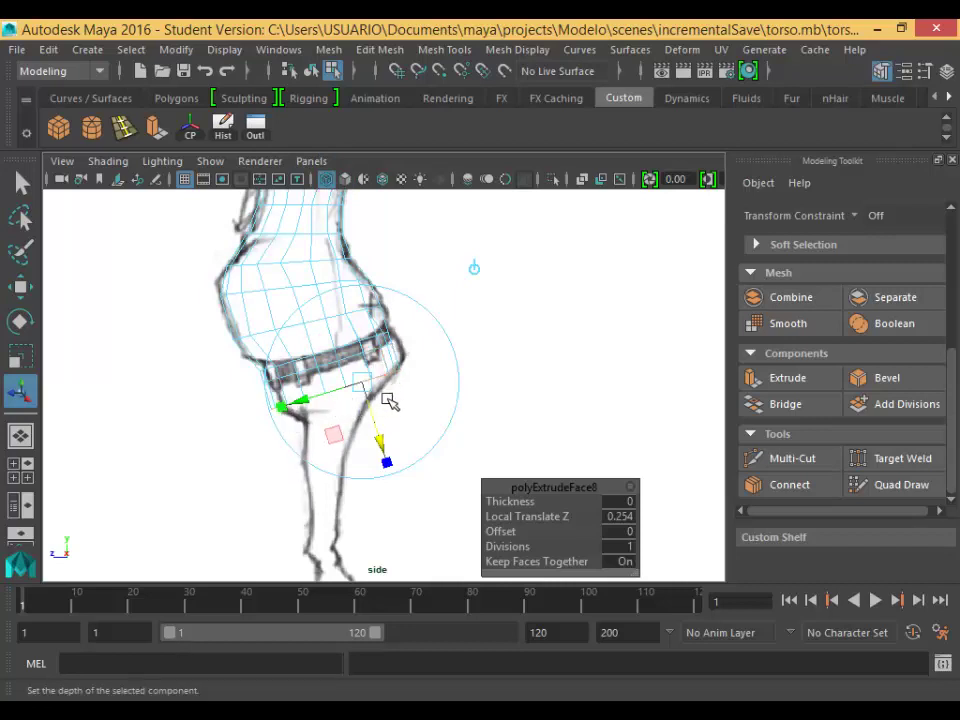
pyautogui.click(345, 180)
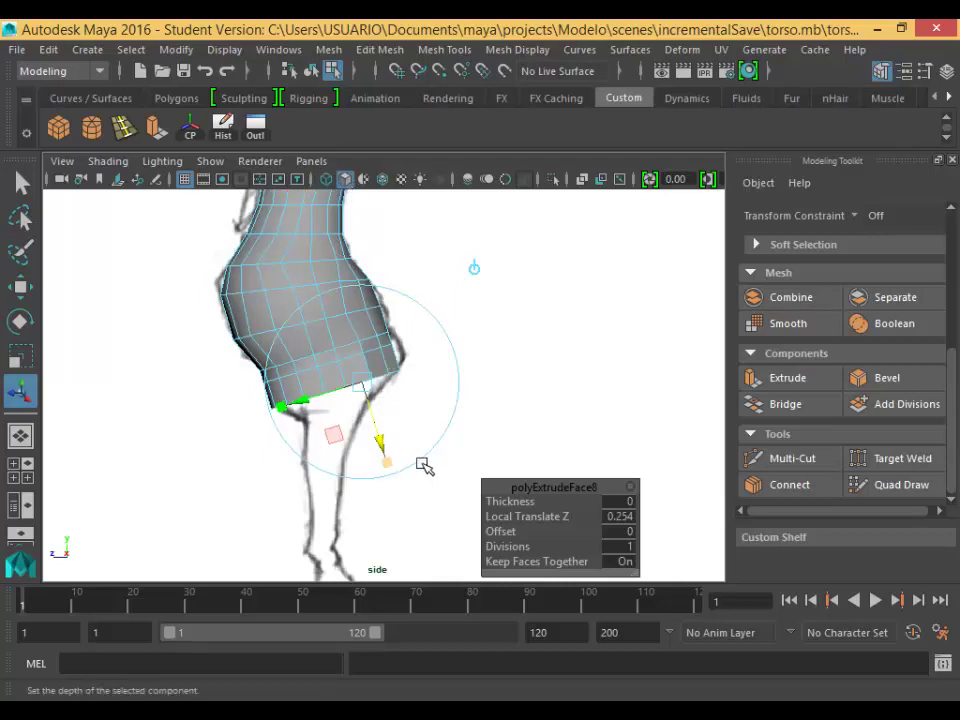
# Delete the faces closing the underside of the hips and bring the open lower border into view from the front.
pyautogui.press('space')
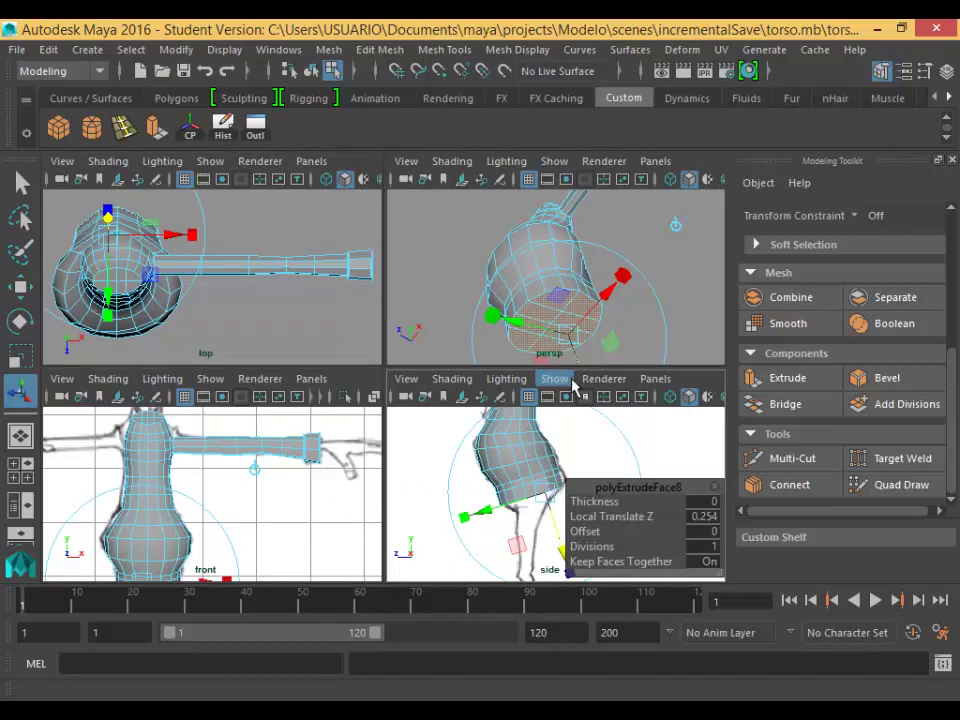
pyautogui.press('Delete')
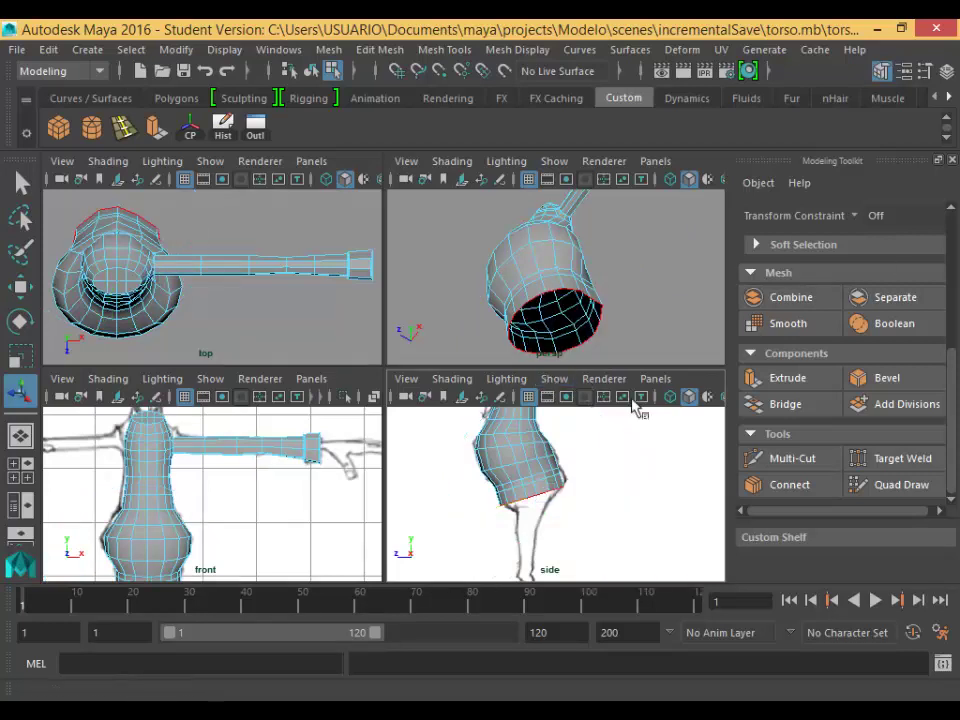
pyautogui.keyDown('alt'); pyautogui.moveTo(160, 536); pyautogui.dragTo(237, 470, button='middle'); pyautogui.keyUp('alt')
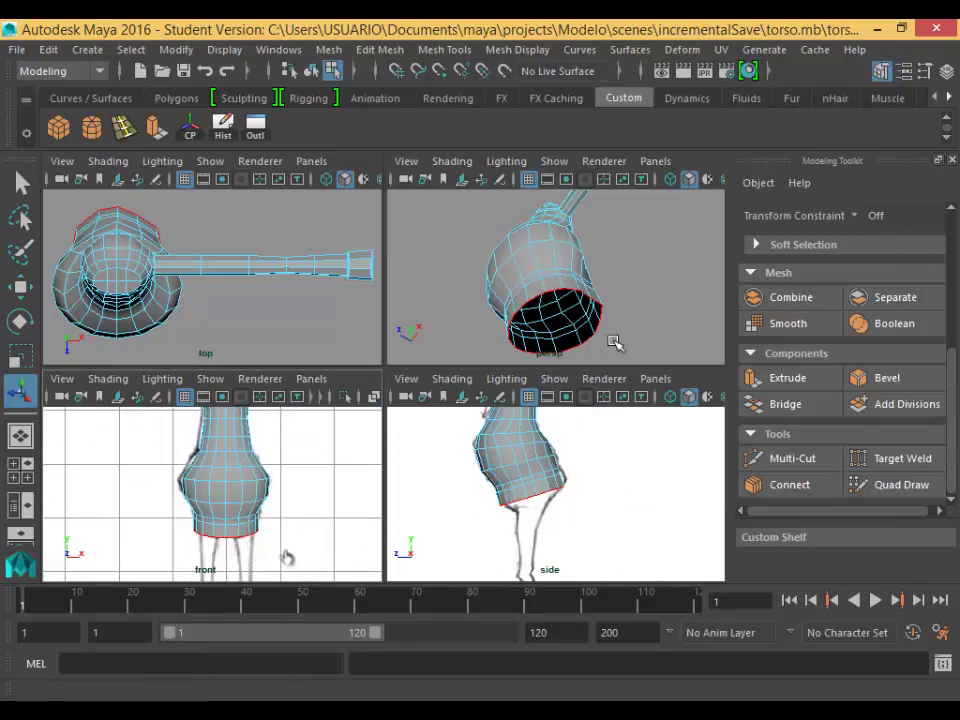
pyautogui.keyDown('alt'); pyautogui.moveTo(514, 321); pyautogui.dragTo(646, 359); pyautogui.keyUp('alt')
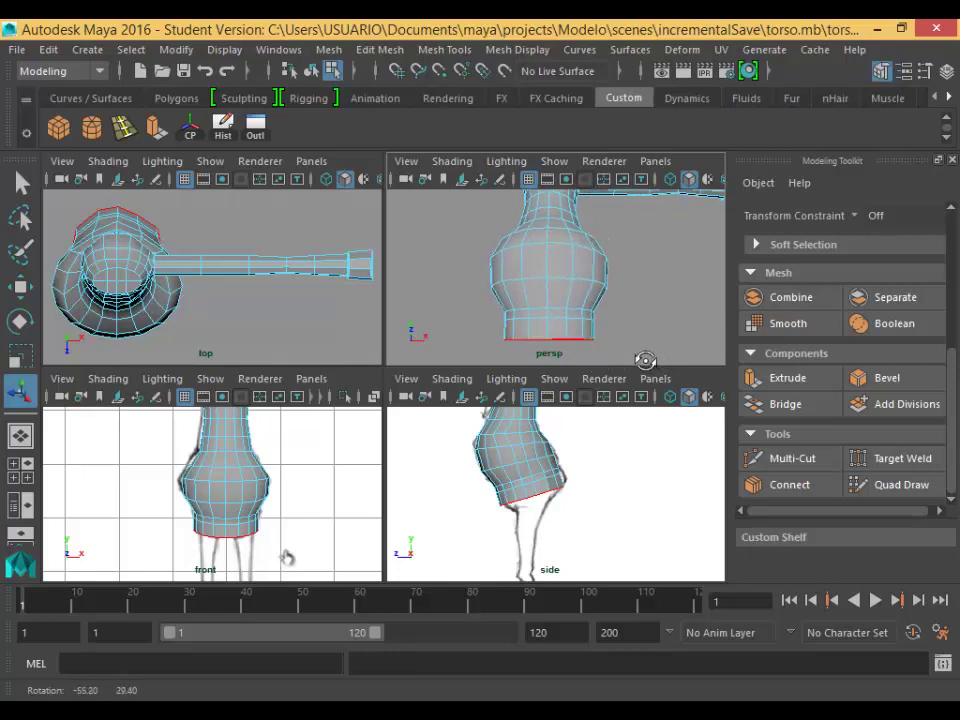
pyautogui.keyDown('alt'); pyautogui.moveTo(536, 330); pyautogui.dragTo(573, 335); pyautogui.keyUp('alt')
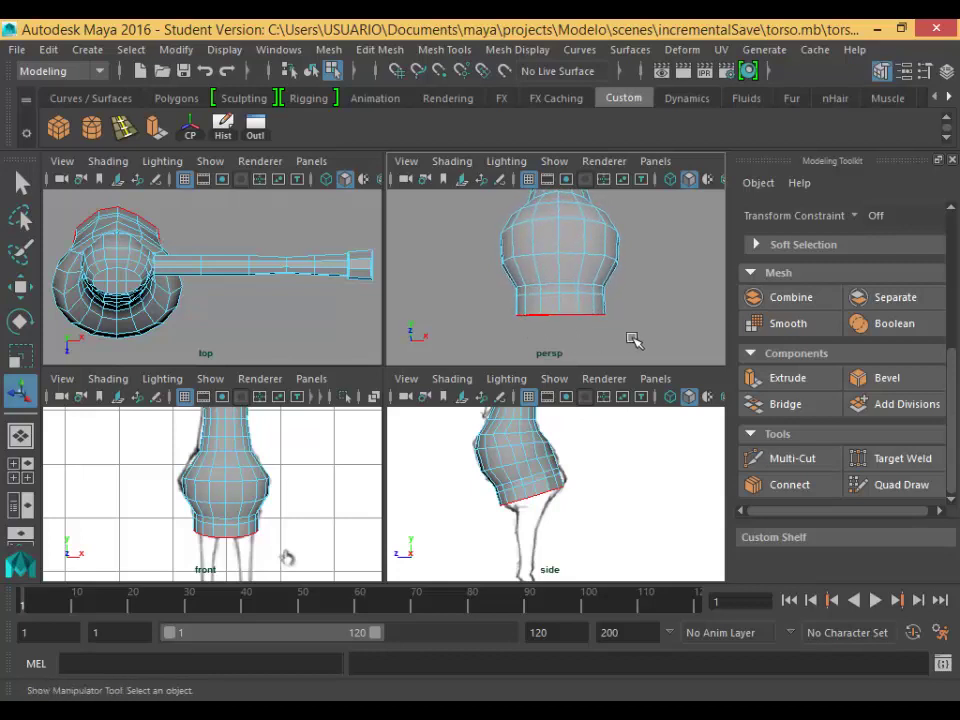
# Select the vertices on both outer sides of the hips' open lower border and move them up to begin the leg openings.
pyautogui.rightClick(567, 320)
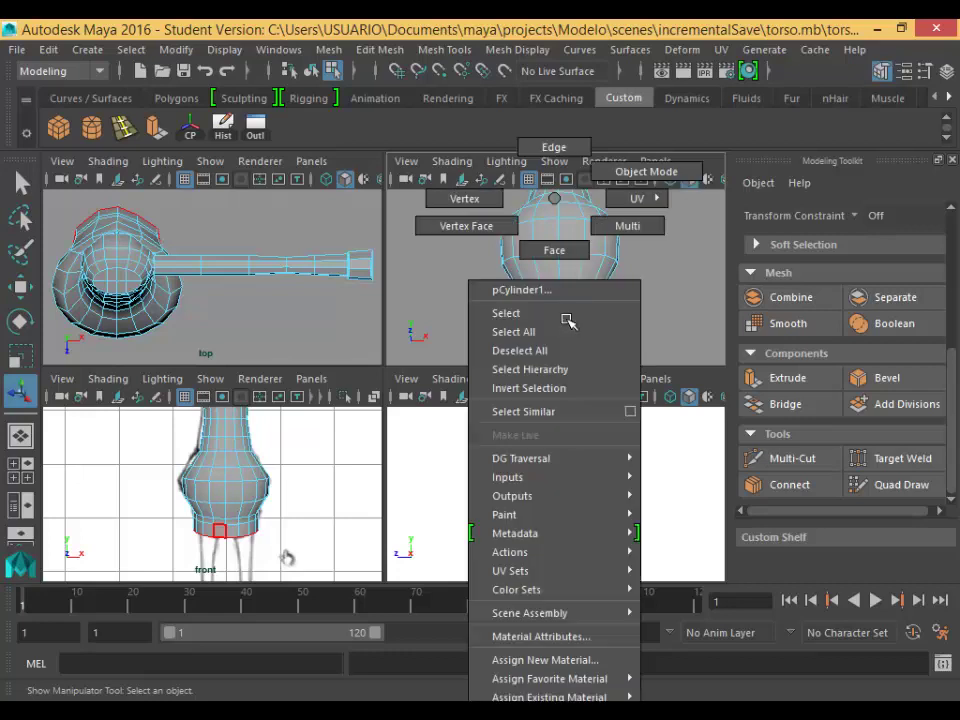
pyautogui.moveTo(567, 320); pyautogui.dragTo(482, 210, button='right')
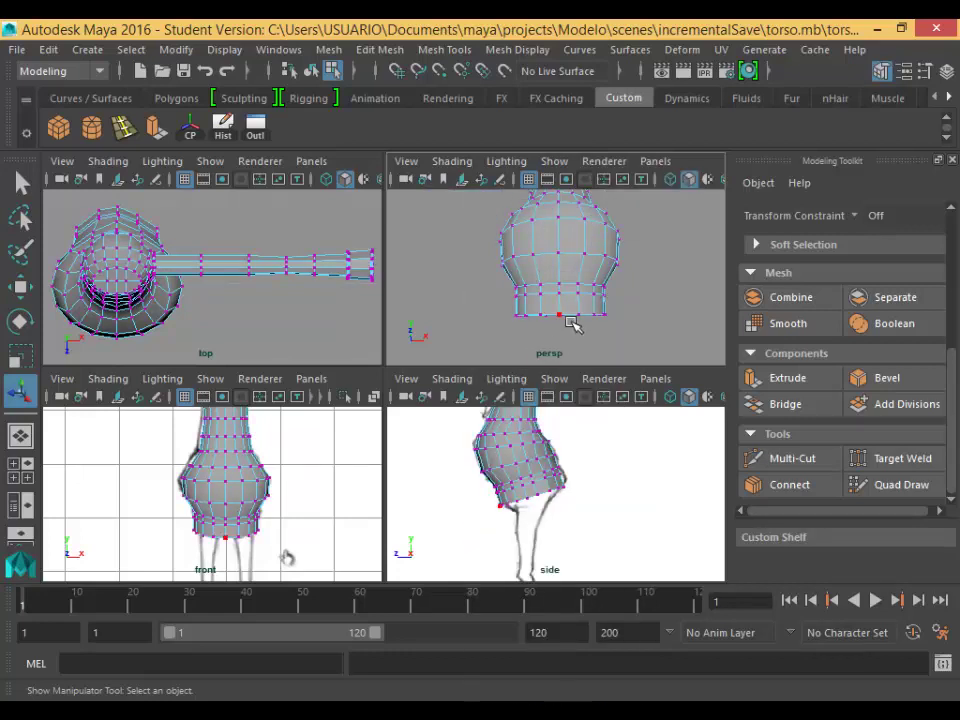
pyautogui.keyDown('alt'); pyautogui.moveTo(565, 329); pyautogui.dragTo(560, 292, button='middle'); pyautogui.keyUp('alt')
pyautogui.click(567, 343)
pyautogui.scroll(5, 566, 344)
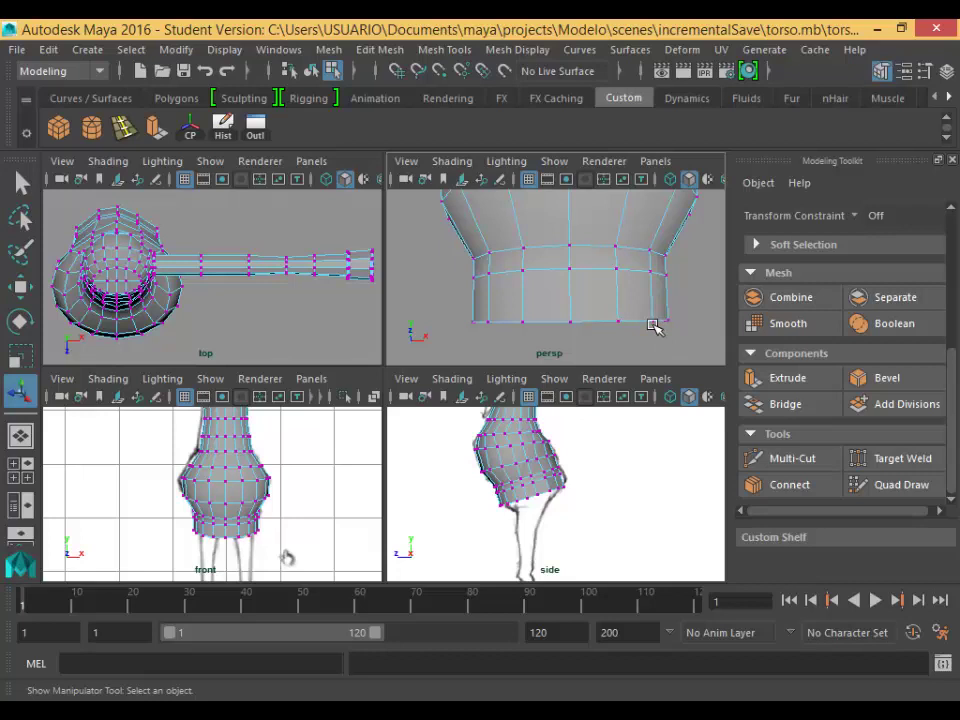
pyautogui.moveTo(636, 309); pyautogui.dragTo(704, 356)
pyautogui.keyDown('shift'); pyautogui.moveTo(454, 318); pyautogui.dragTo(513, 347); pyautogui.keyUp('shift')
pyautogui.click(493, 346)
pyautogui.keyDown('shift'); pyautogui.moveTo(646, 308); pyautogui.dragTo(706, 341); pyautogui.keyUp('shift')
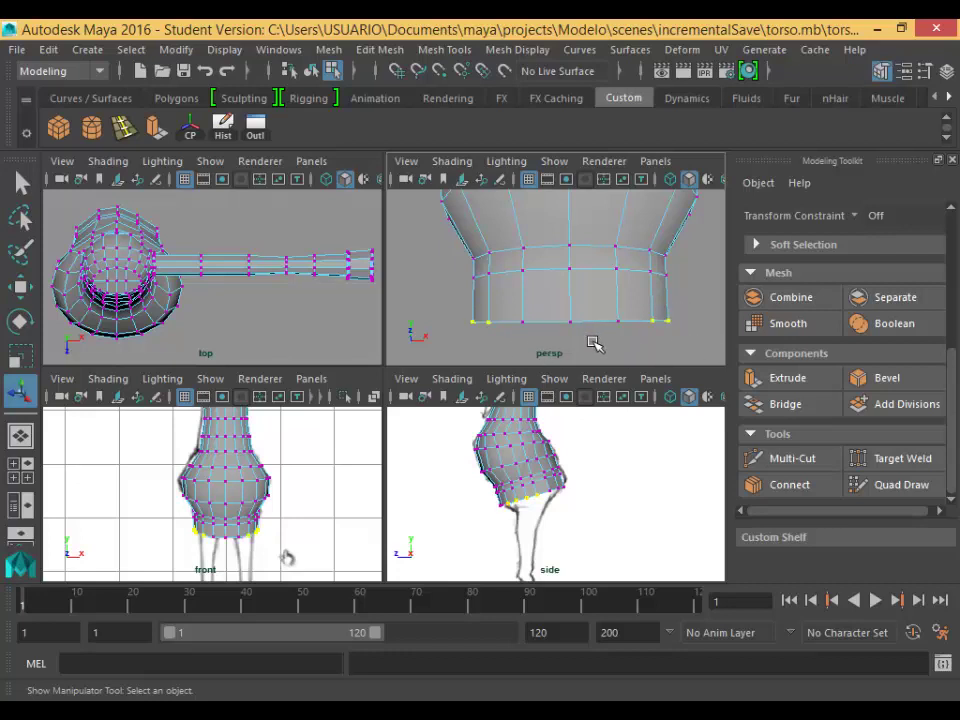
pyautogui.press('w')
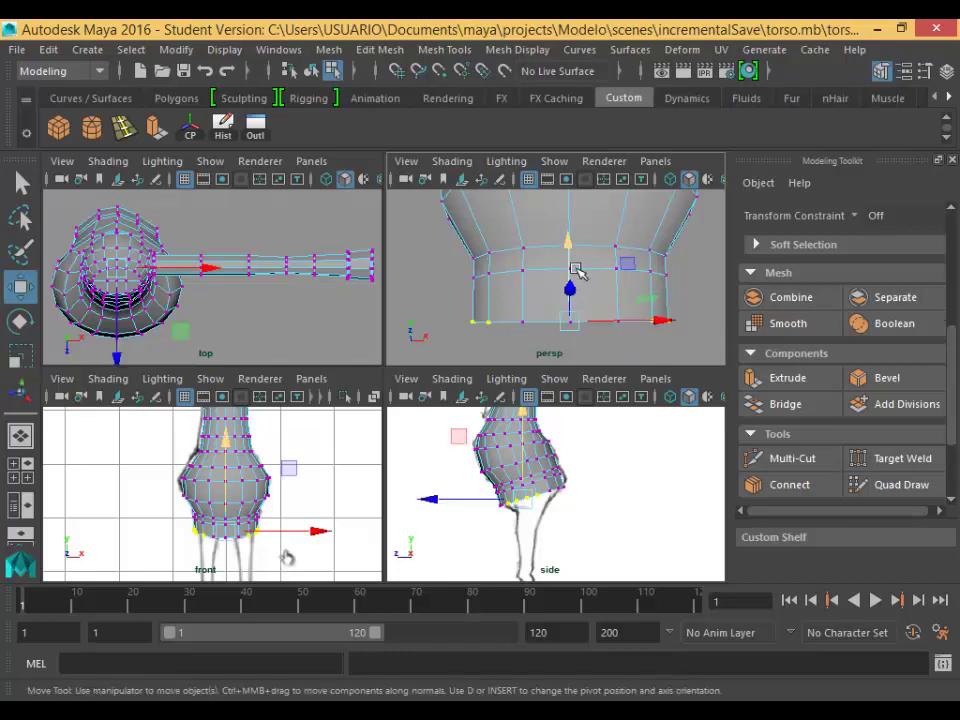
pyautogui.moveTo(241, 452); pyautogui.dragTo(244, 441, button='middle')
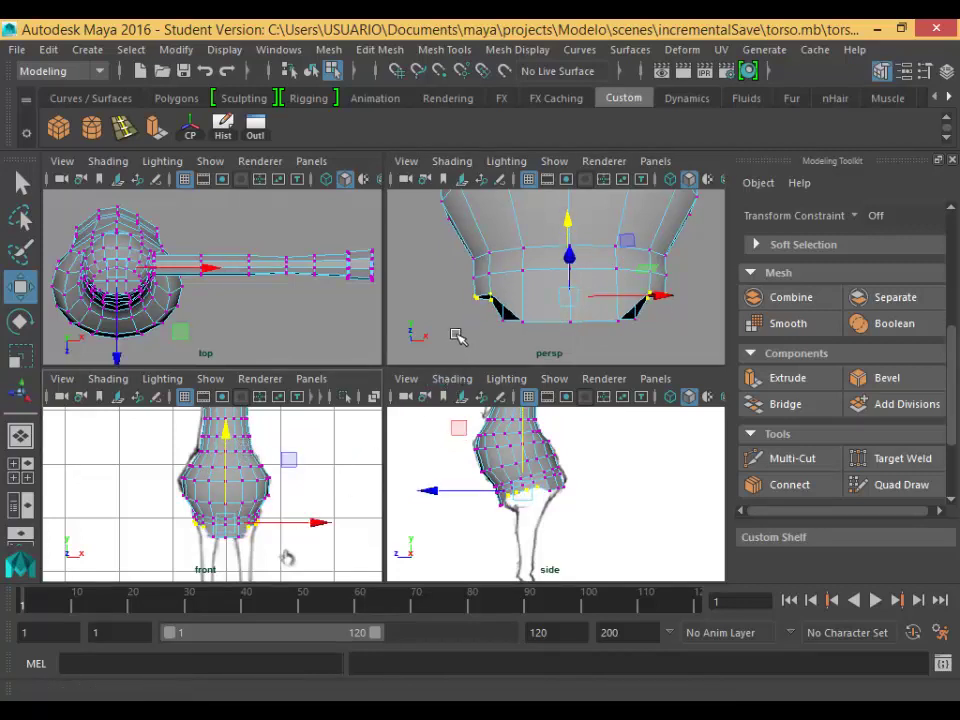
# Raise the outermost vertices on both sides of the lower border further along the vertical axis to arch the leg openings.
pyautogui.click(472, 307)
pyautogui.click(478, 299)
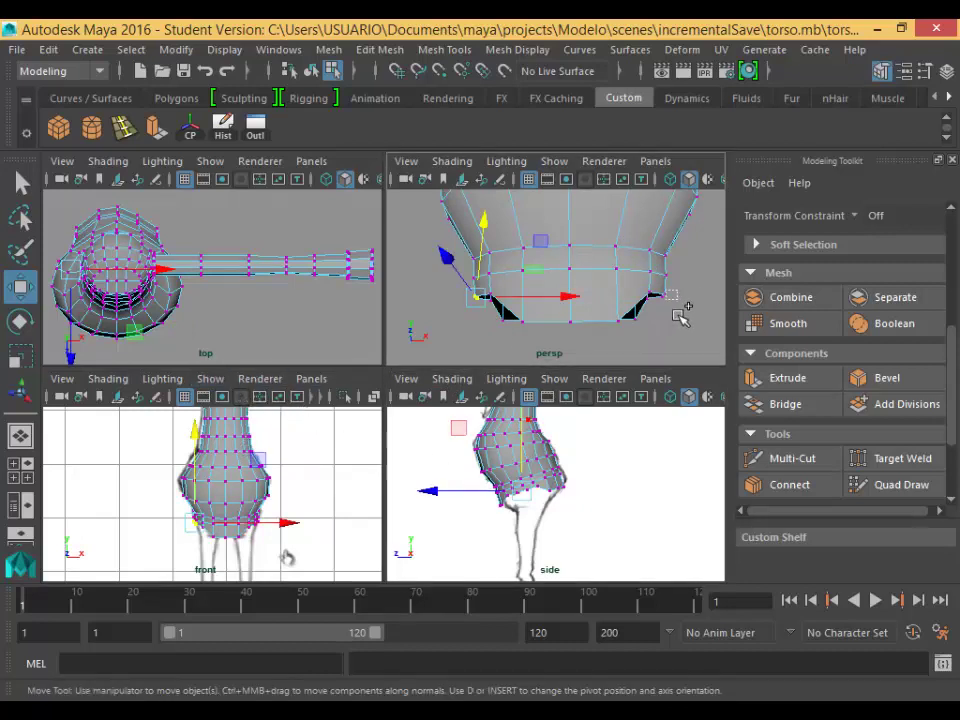
pyautogui.click(242, 432)
pyautogui.moveTo(241, 435); pyautogui.dragTo(243, 441)
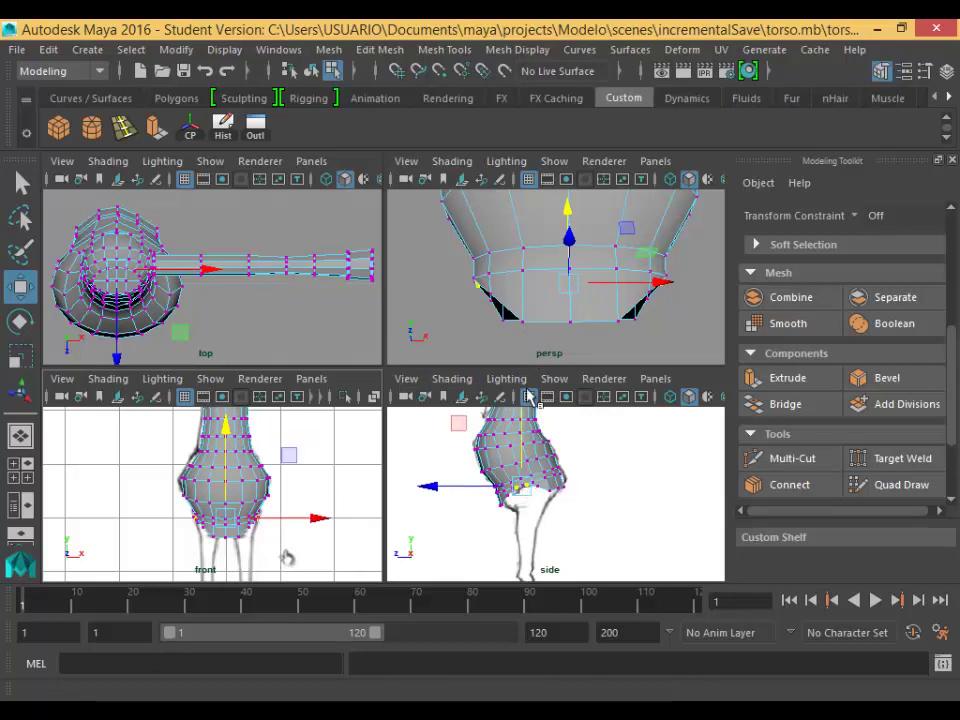
# Select the rear corner vertices on both sides of the lower border and move them up to round the back of the leg openings.
pyautogui.keyDown('alt'); pyautogui.moveTo(626, 349); pyautogui.dragTo(548, 352); pyautogui.keyUp('alt')
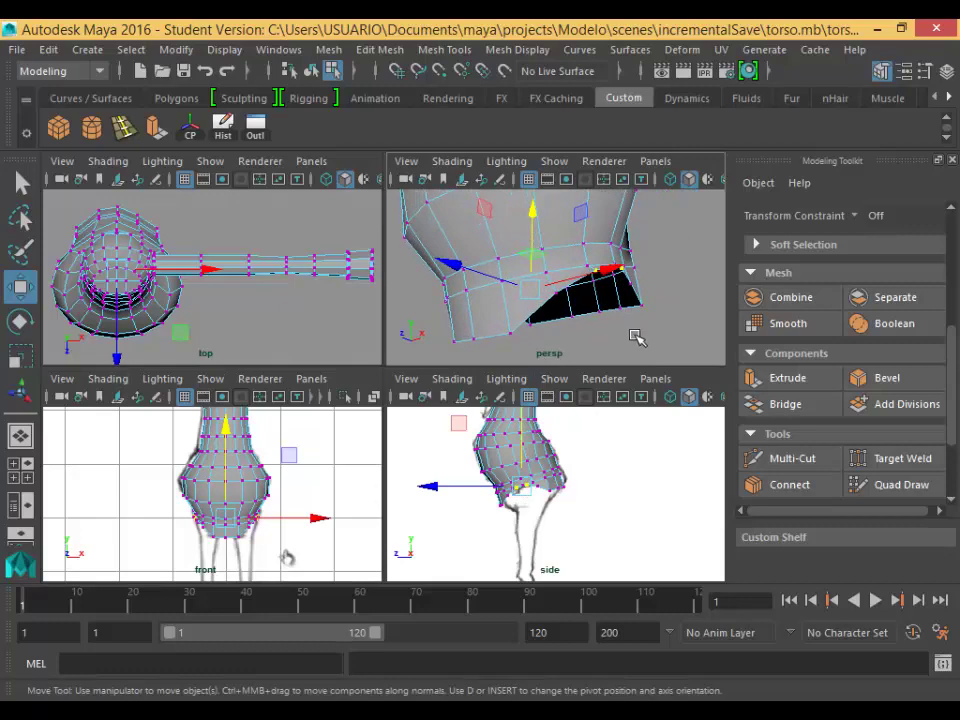
pyautogui.keyDown('alt'); pyautogui.moveTo(624, 341); pyautogui.dragTo(456, 360); pyautogui.keyUp('alt')
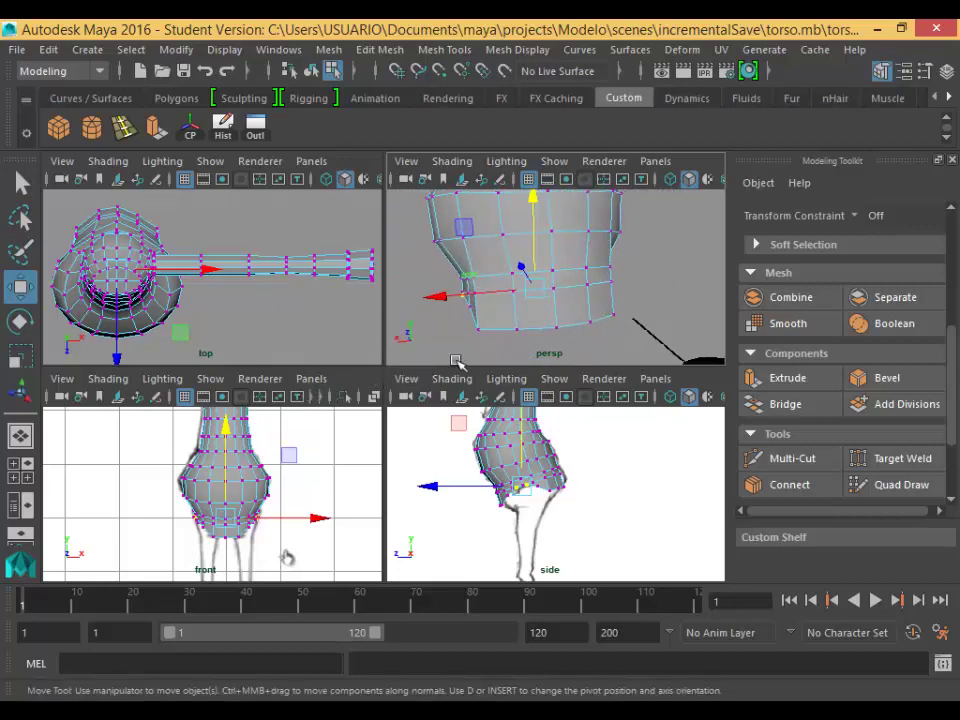
pyautogui.click(480, 333)
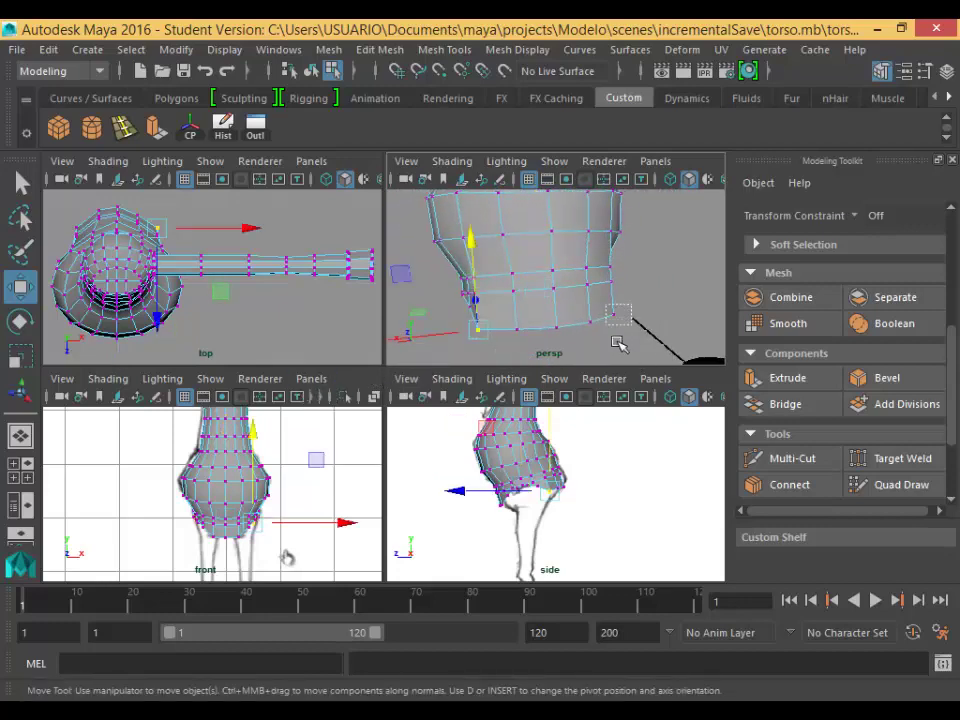
pyautogui.click(533, 285)
pyautogui.moveTo(562, 252); pyautogui.dragTo(567, 242)
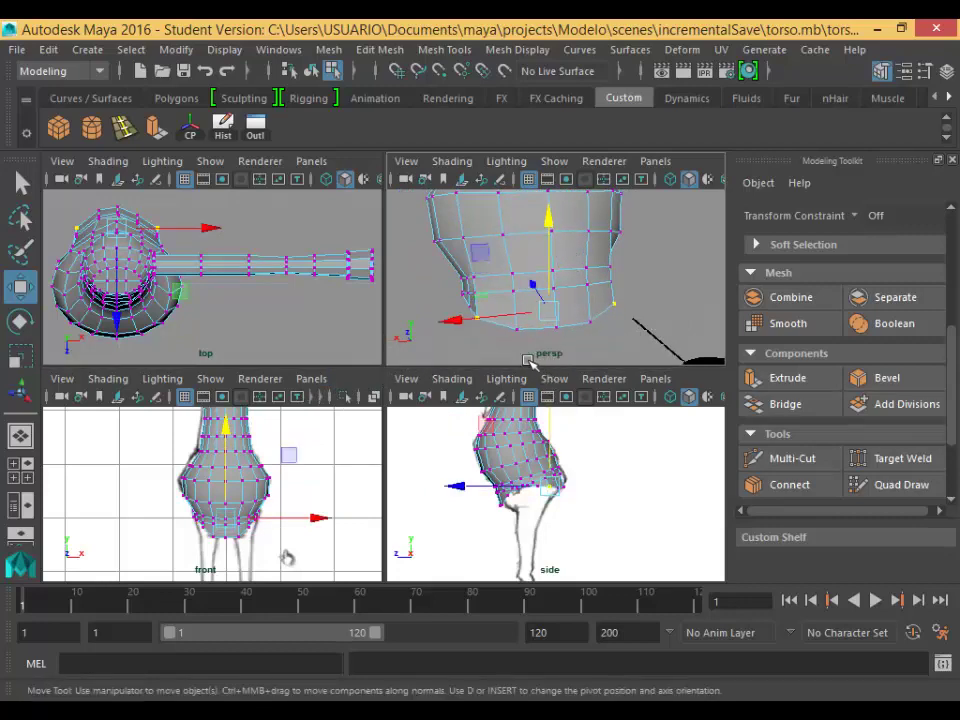
# Switch to edge selection and bridge the central front and rear edges of the hips' lower border with 5 divisions to form the crotch.
pyautogui.keyDown('alt'); pyautogui.moveTo(456, 349); pyautogui.dragTo(595, 326); pyautogui.keyUp('alt')
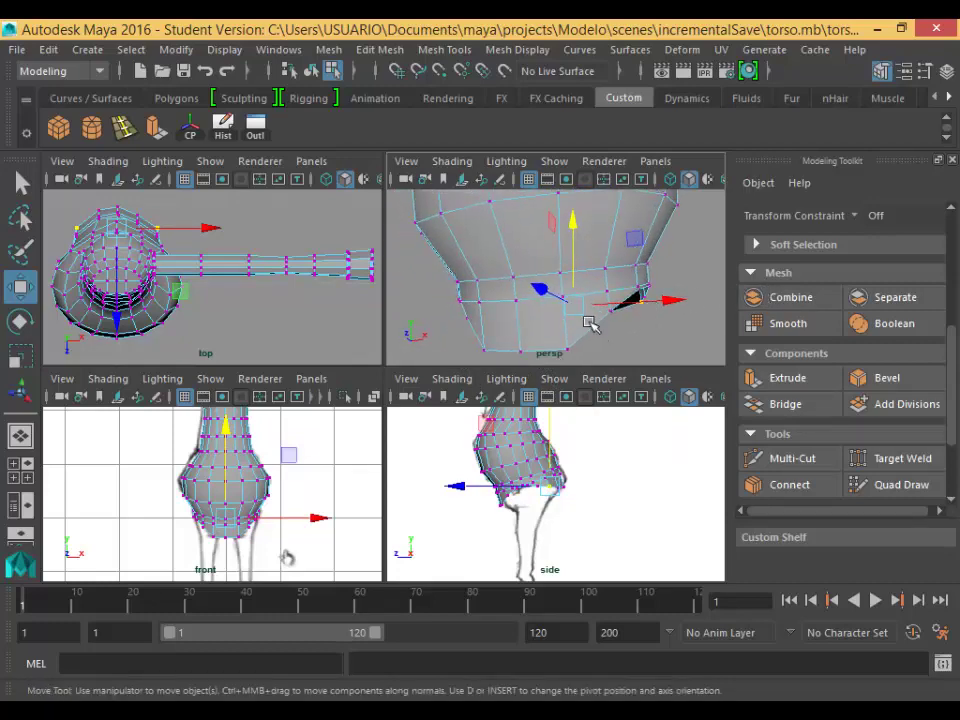
pyautogui.keyDown('alt'); pyautogui.moveTo(591, 326); pyautogui.dragTo(598, 288, button='middle'); pyautogui.keyUp('alt')
pyautogui.keyDown('alt'); pyautogui.moveTo(560, 343); pyautogui.dragTo(565, 362); pyautogui.keyUp('alt')
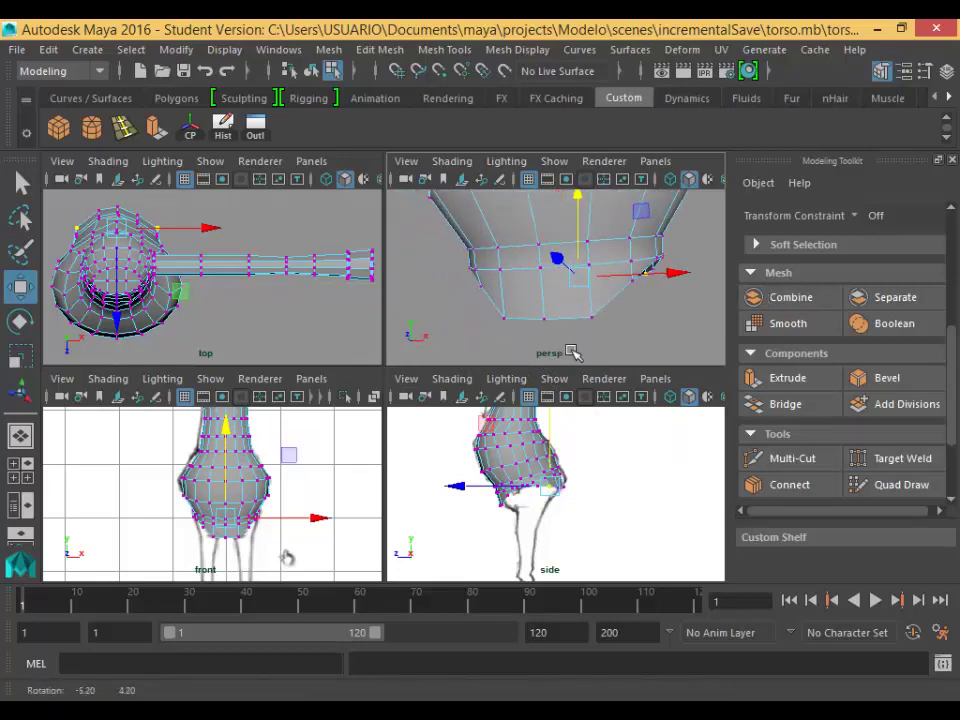
pyautogui.moveTo(587, 328); pyautogui.dragTo(606, 161, button='right')
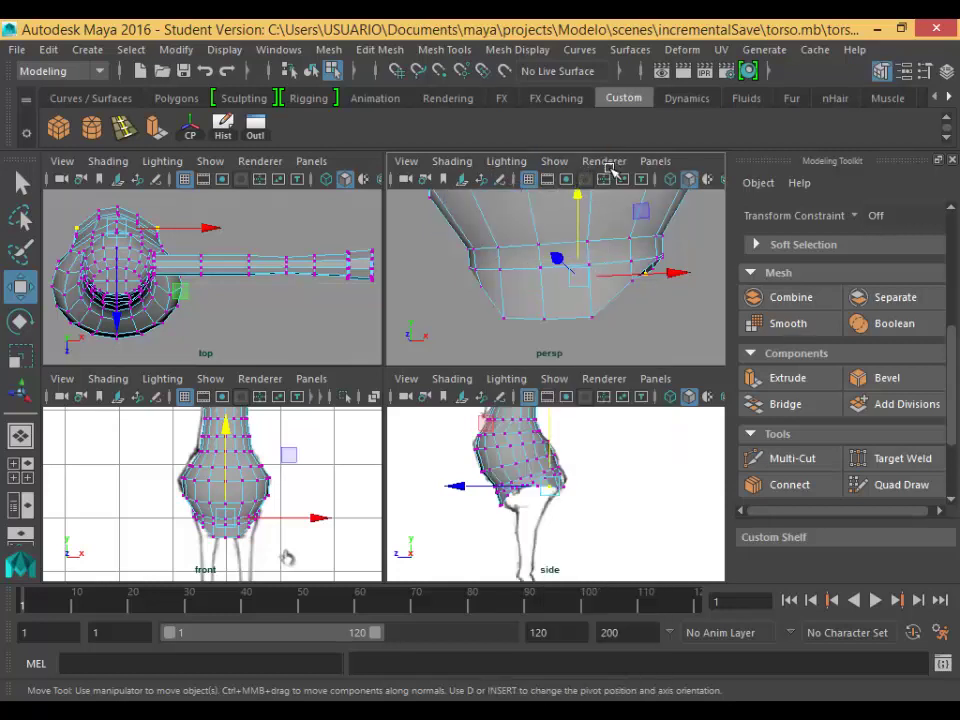
pyautogui.click(583, 343)
pyautogui.click(576, 341)
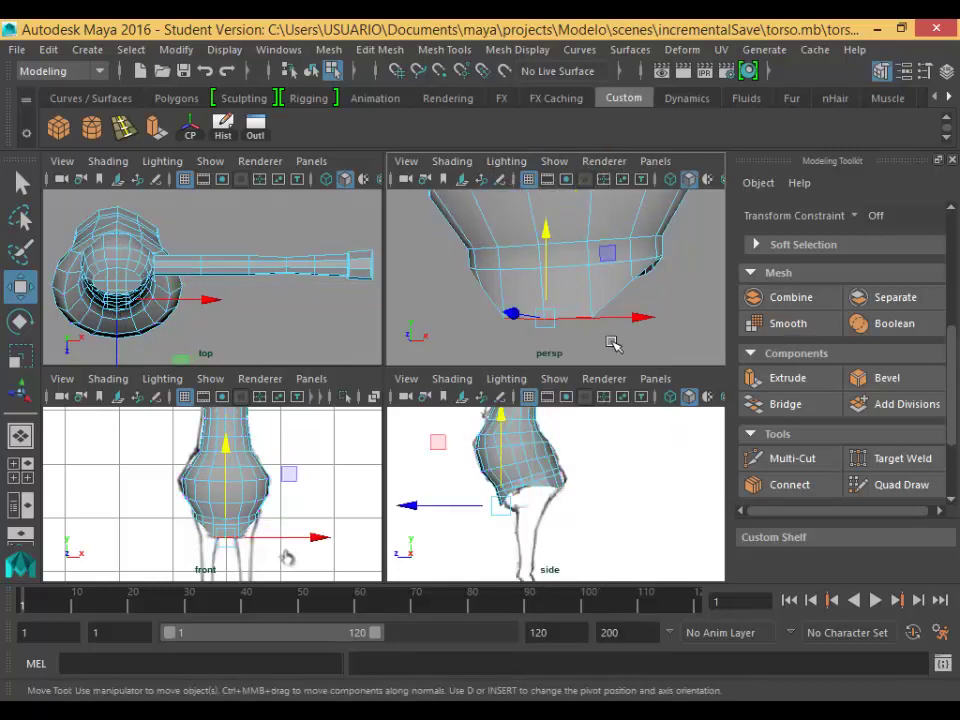
pyautogui.keyDown('alt'); pyautogui.moveTo(611, 343); pyautogui.dragTo(339, 345); pyautogui.keyUp('alt')
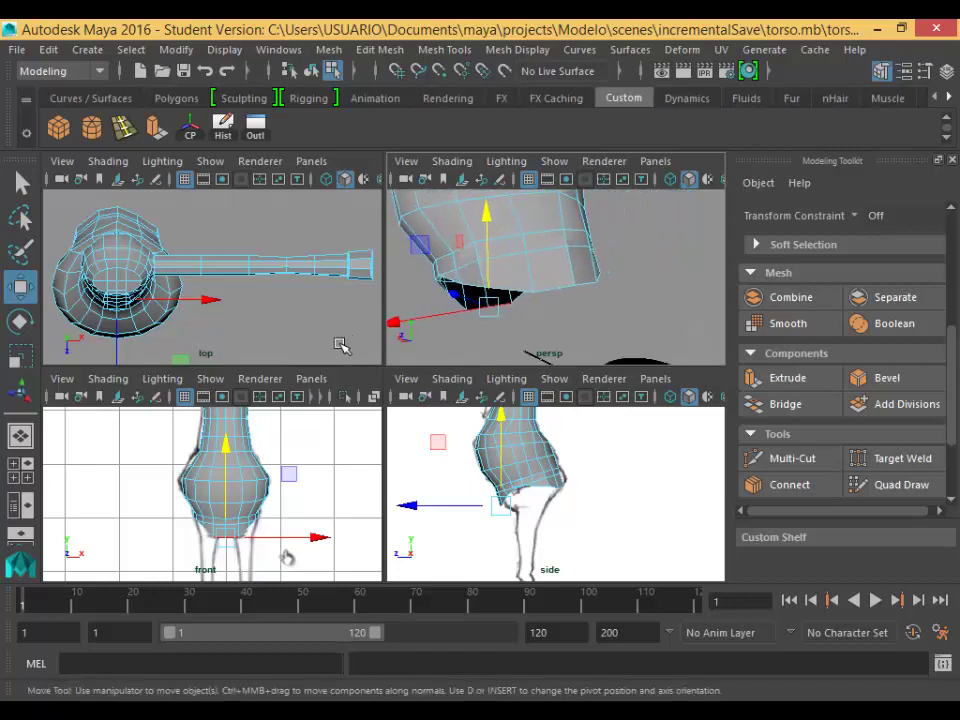
pyautogui.keyDown('shift'); pyautogui.doubleClick(568, 304); pyautogui.keyUp('shift')
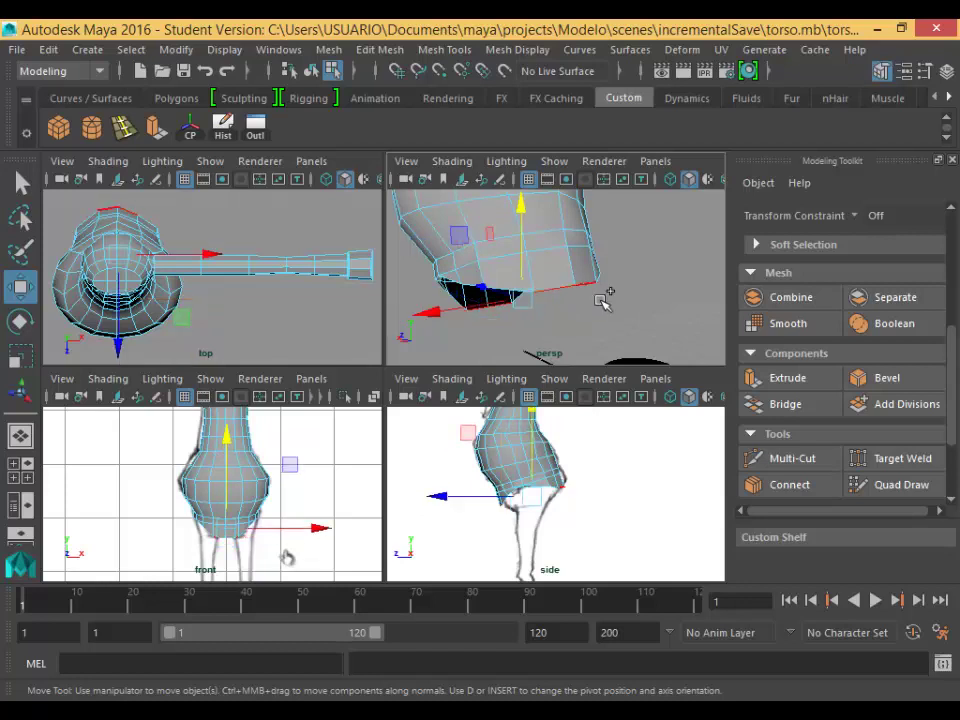
pyautogui.keyDown('alt'); pyautogui.moveTo(507, 331); pyautogui.dragTo(795, 274); pyautogui.keyUp('alt')
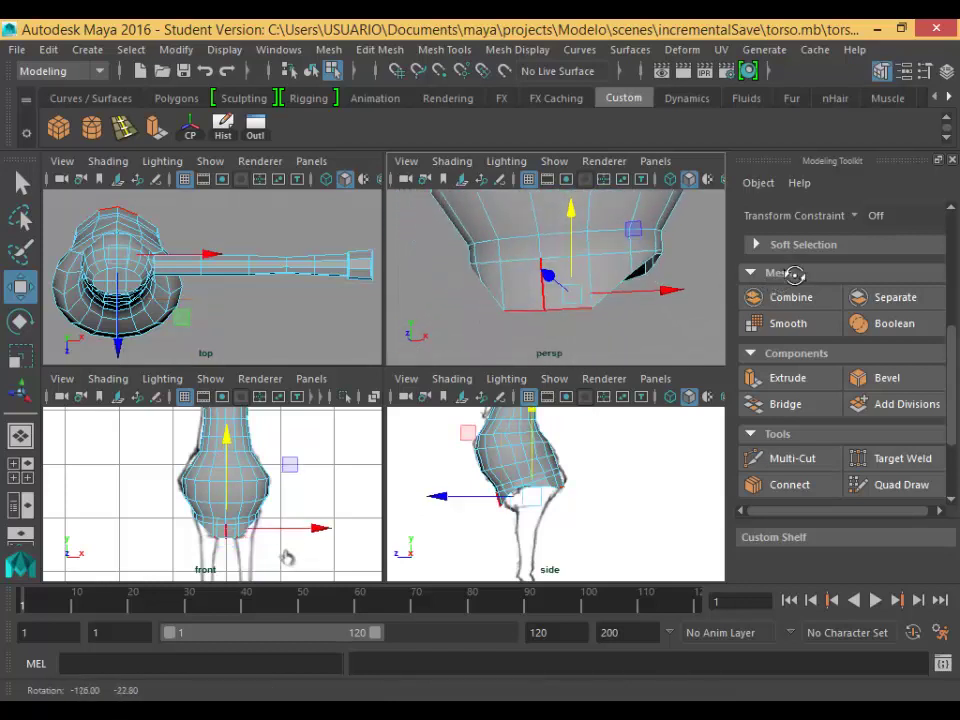
pyautogui.click(766, 404)
# Leave edge editing and switch the hips mesh to vertex selection.
pyautogui.keyDown('alt'); pyautogui.moveTo(540, 343); pyautogui.dragTo(390, 328); pyautogui.keyUp('alt')
pyautogui.scroll(3, 547, 522)
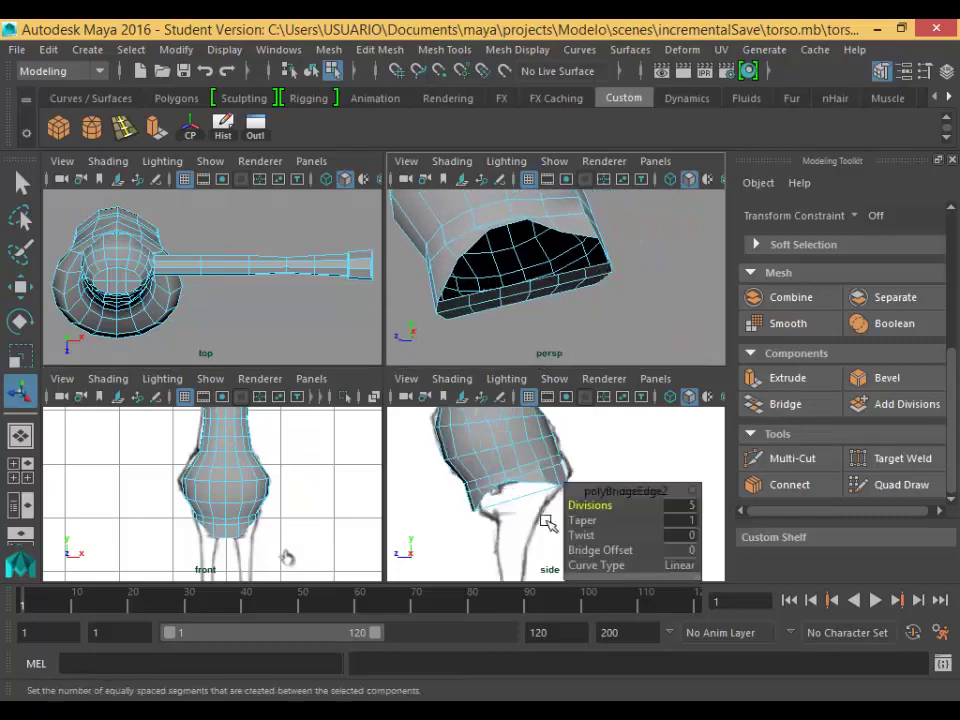
pyautogui.middleClick(540, 529)
pyautogui.press('space')
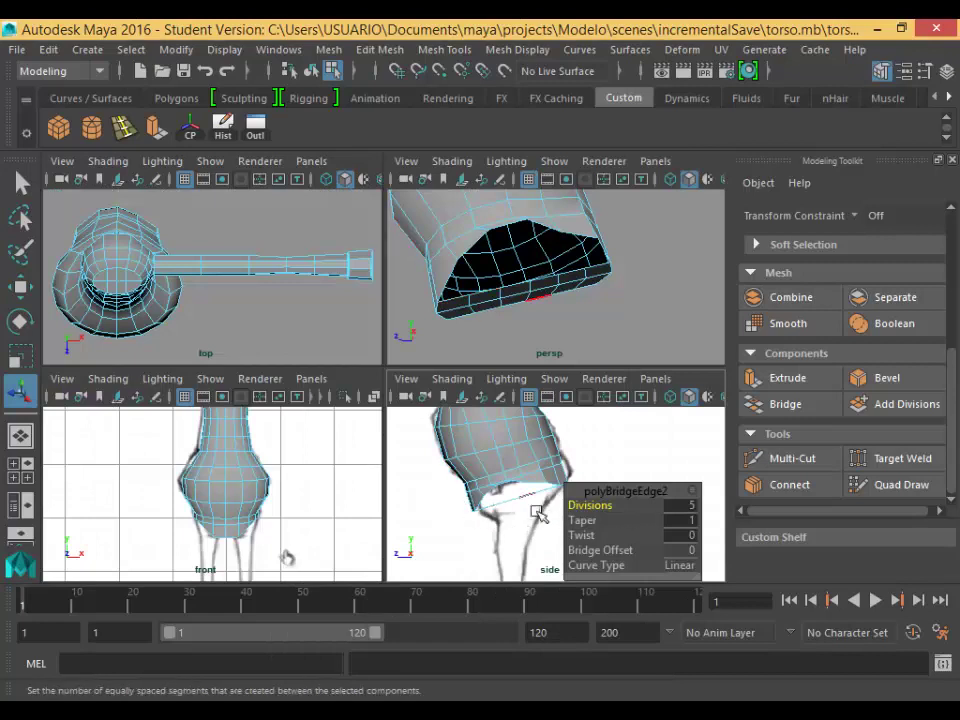
pyautogui.press('q')
pyautogui.scroll(3, 516, 514)
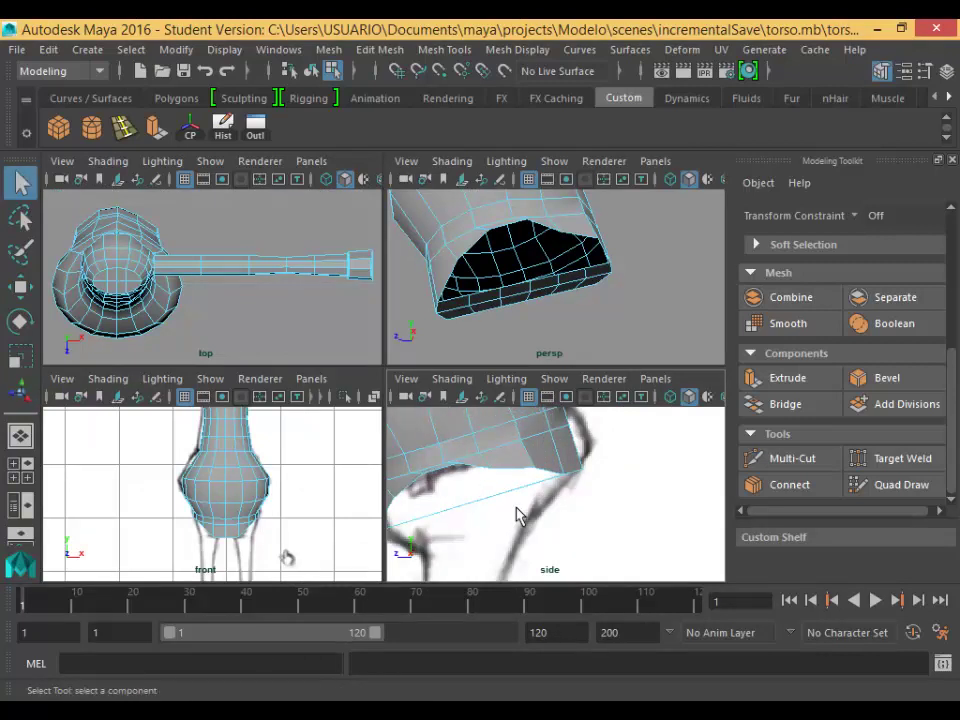
pyautogui.keyDown('alt'); pyautogui.moveTo(492, 510); pyautogui.dragTo(564, 520, button='middle'); pyautogui.keyUp('alt')
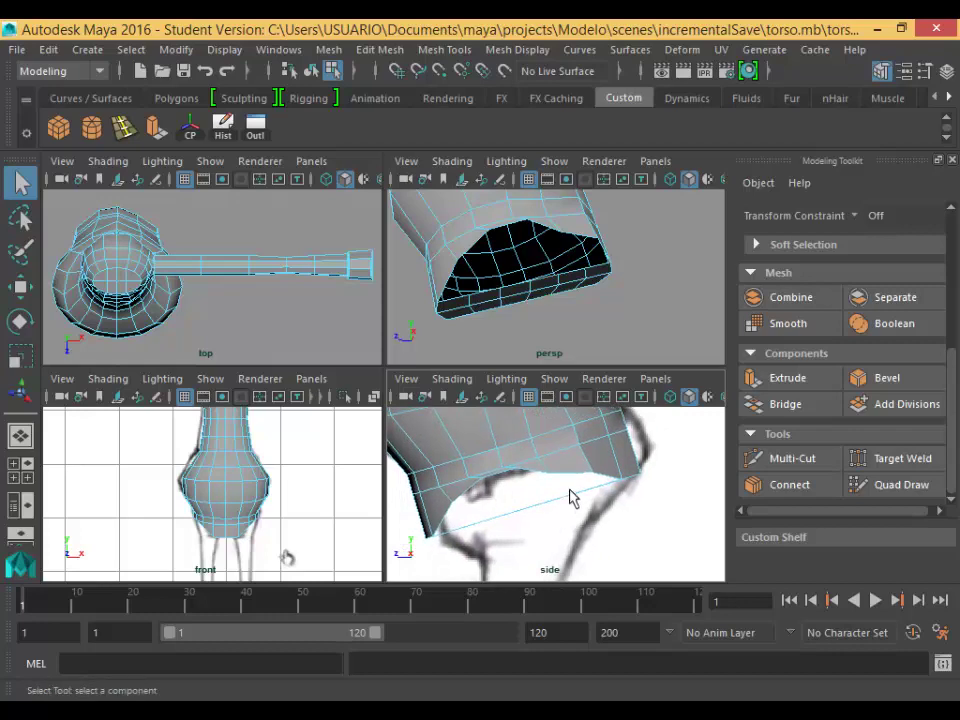
pyautogui.rightClick(570, 491)
pyautogui.click(621, 425)
pyautogui.rightClick(567, 198)
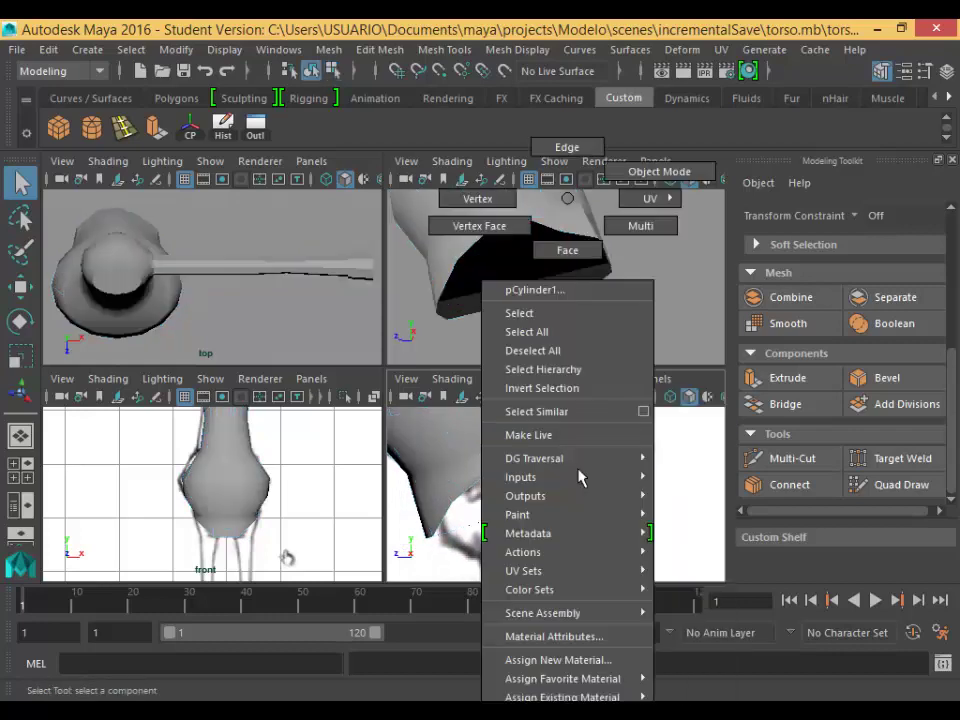
pyautogui.click(499, 199)
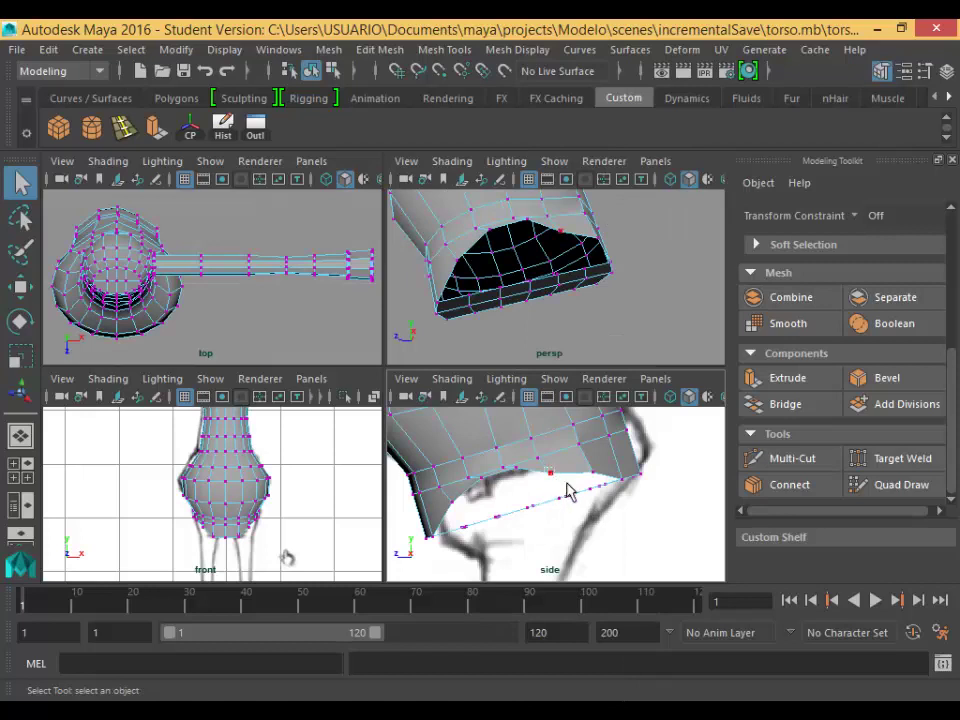
# Select the outer vertices midway along the tops of both leg openings and move them up slightly.
pyautogui.press('w')
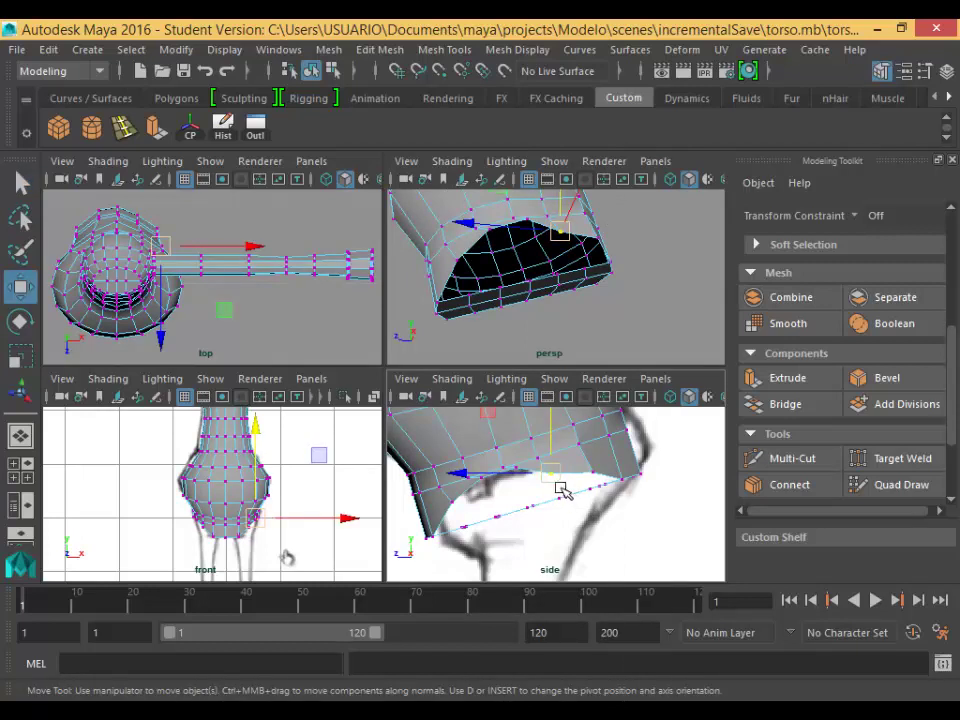
pyautogui.click(562, 486)
pyautogui.moveTo(555, 475); pyautogui.dragTo(567, 503)
pyautogui.hotkey('ctrl', 'z')
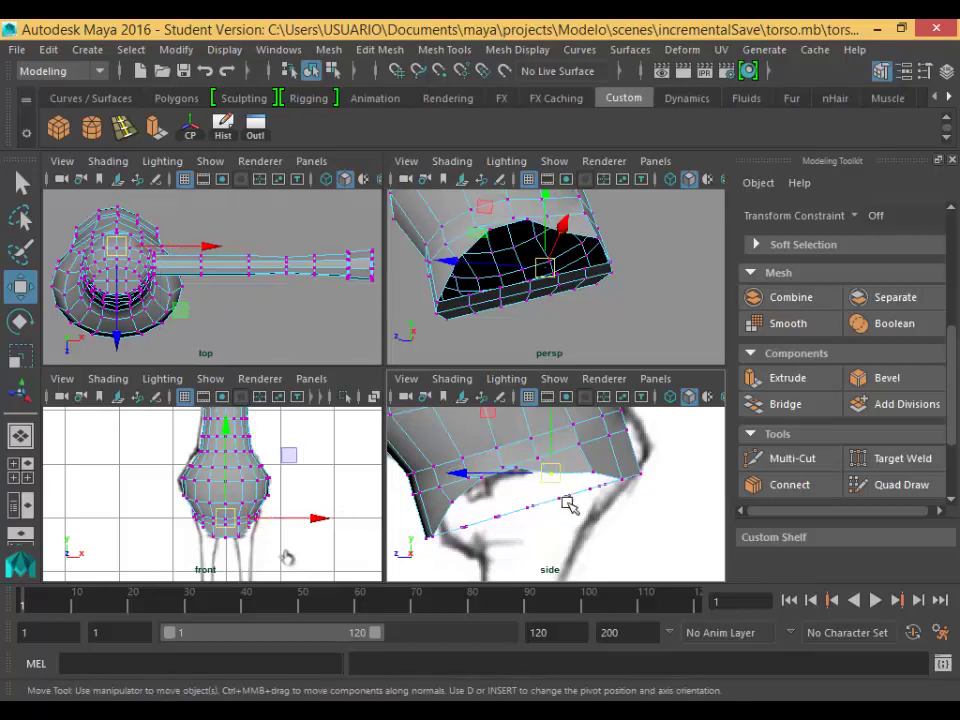
pyautogui.moveTo(567, 496); pyautogui.dragTo(563, 489, button='middle')
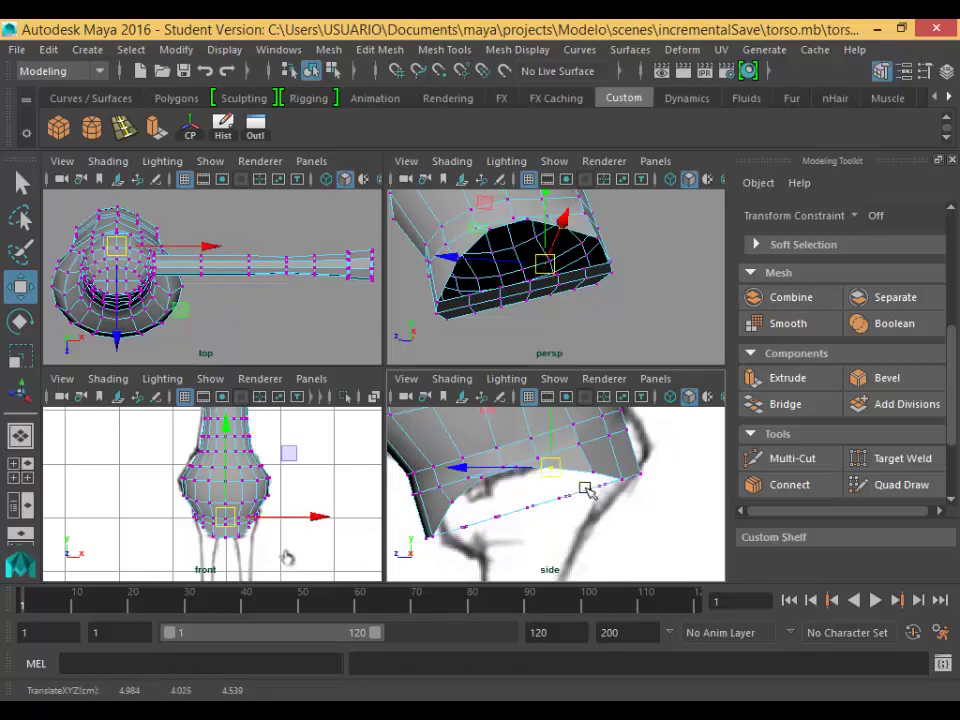
# Select the next vertices toward the rear on both leg openings and raise them to smooth the upper arch.
pyautogui.click(606, 500)
pyautogui.moveTo(612, 494); pyautogui.dragTo(588, 466)
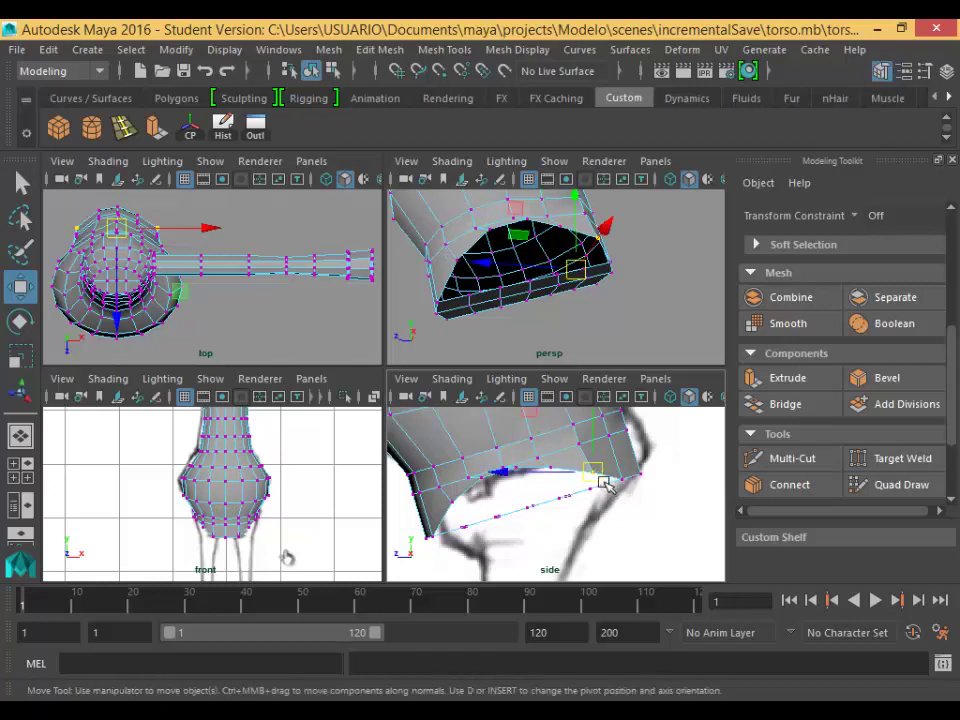
pyautogui.moveTo(605, 491); pyautogui.dragTo(604, 481, button='middle')
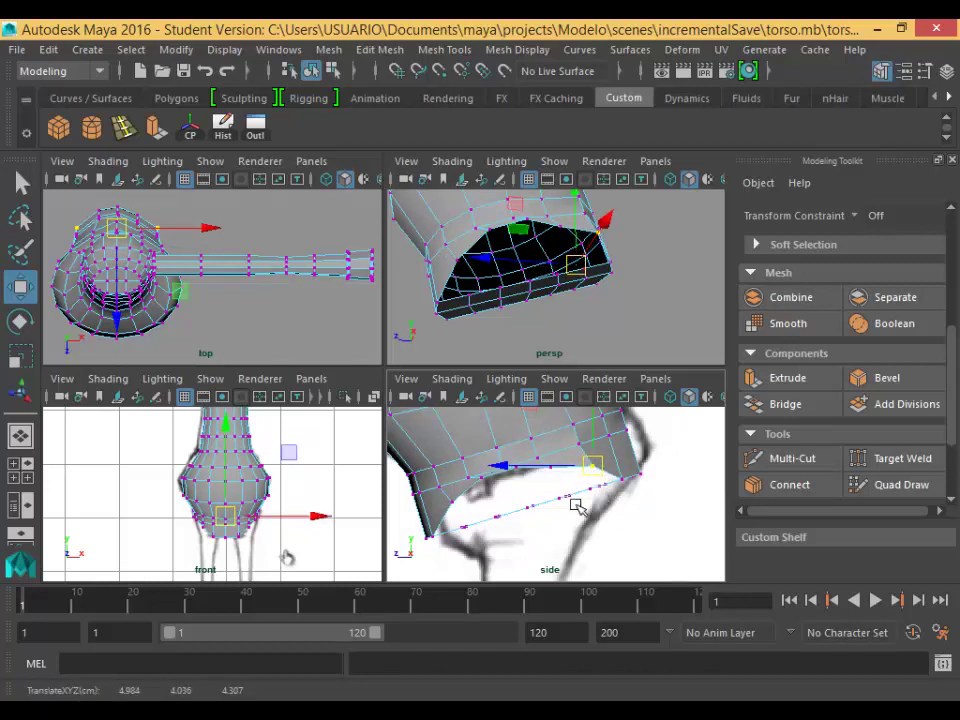
pyautogui.click(551, 551)
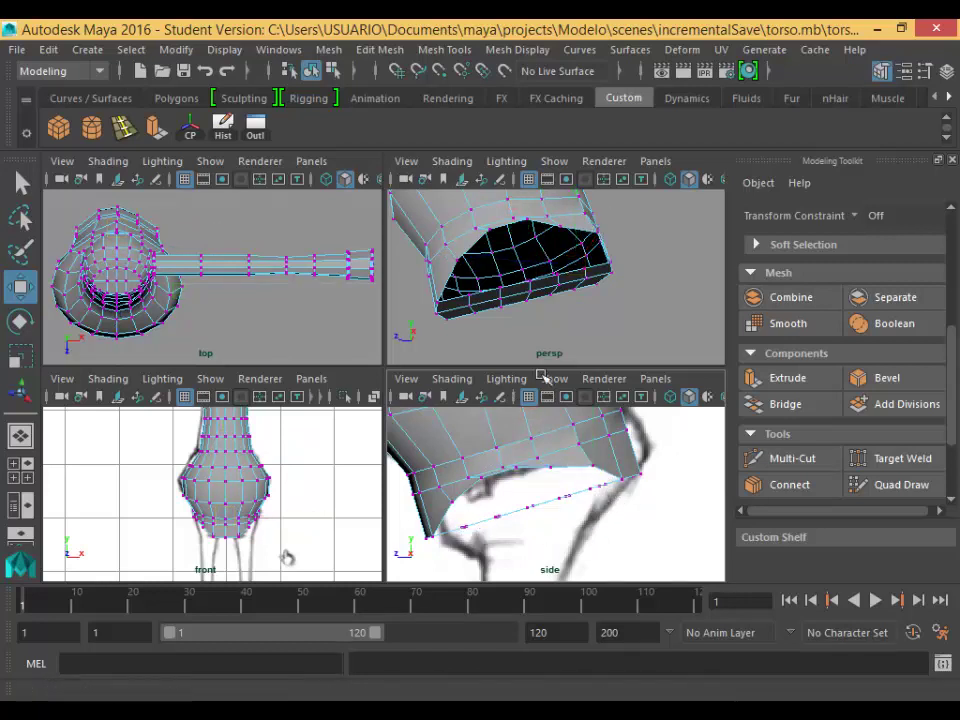
pyautogui.keyDown('alt'); pyautogui.moveTo(520, 296); pyautogui.dragTo(519, 336); pyautogui.keyUp('alt')
pyautogui.keyDown('alt'); pyautogui.moveTo(606, 225); pyautogui.dragTo(514, 279); pyautogui.keyUp('alt')
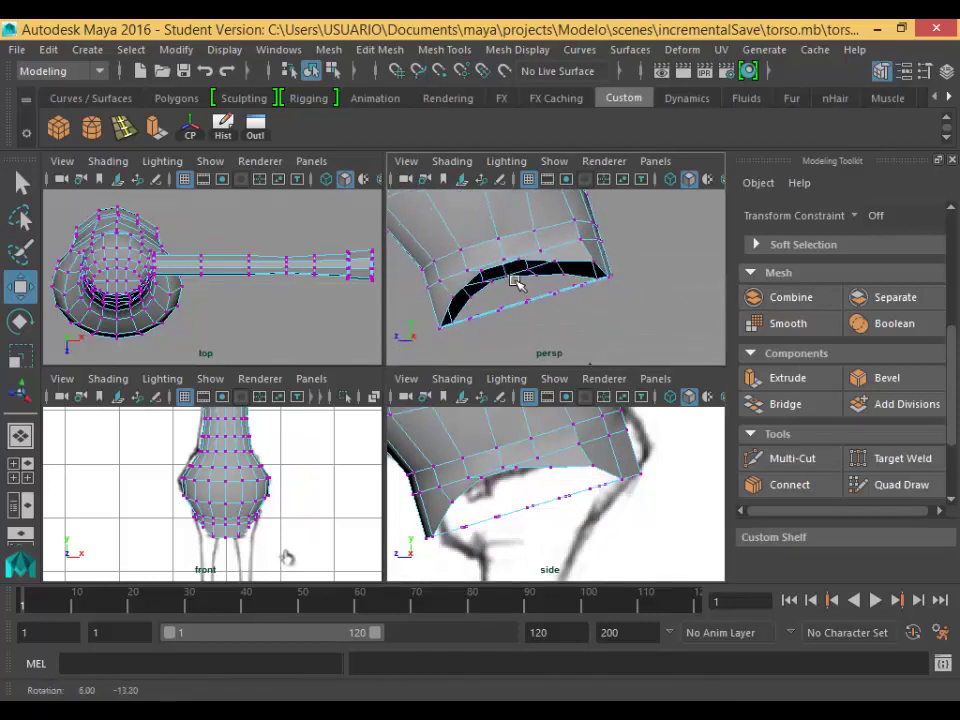
# Select the intermediate vertices along the bridged crotch strip, excluding its end vertices, and move them down.
pyautogui.moveTo(486, 555); pyautogui.dragTo(584, 473)
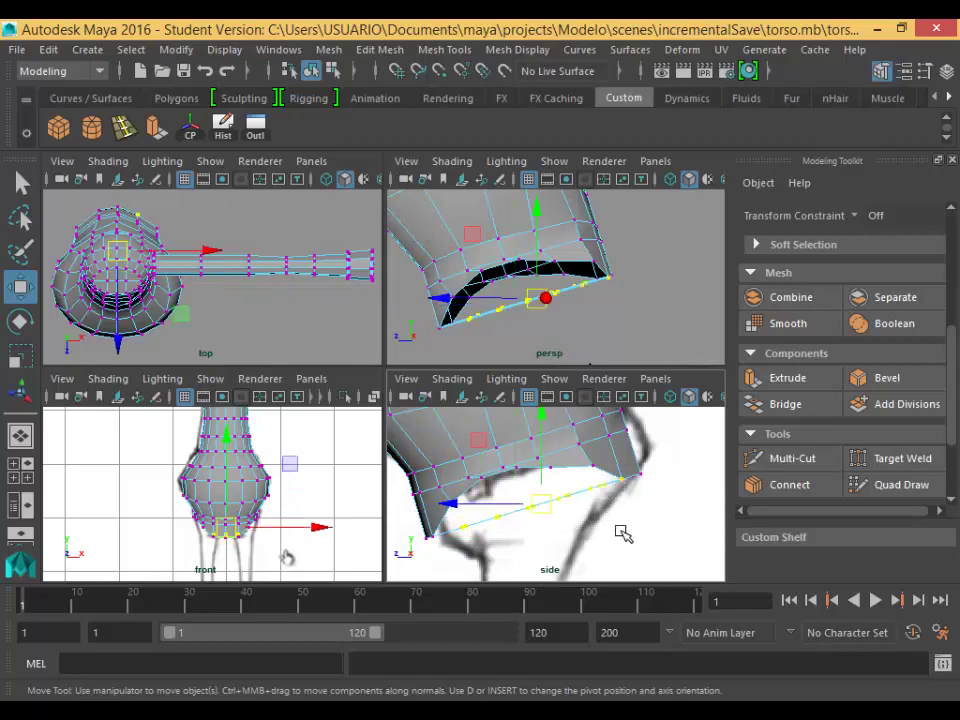
pyautogui.keyDown('shift'); pyautogui.moveTo(649, 509); pyautogui.dragTo(613, 469); pyautogui.keyUp('shift')
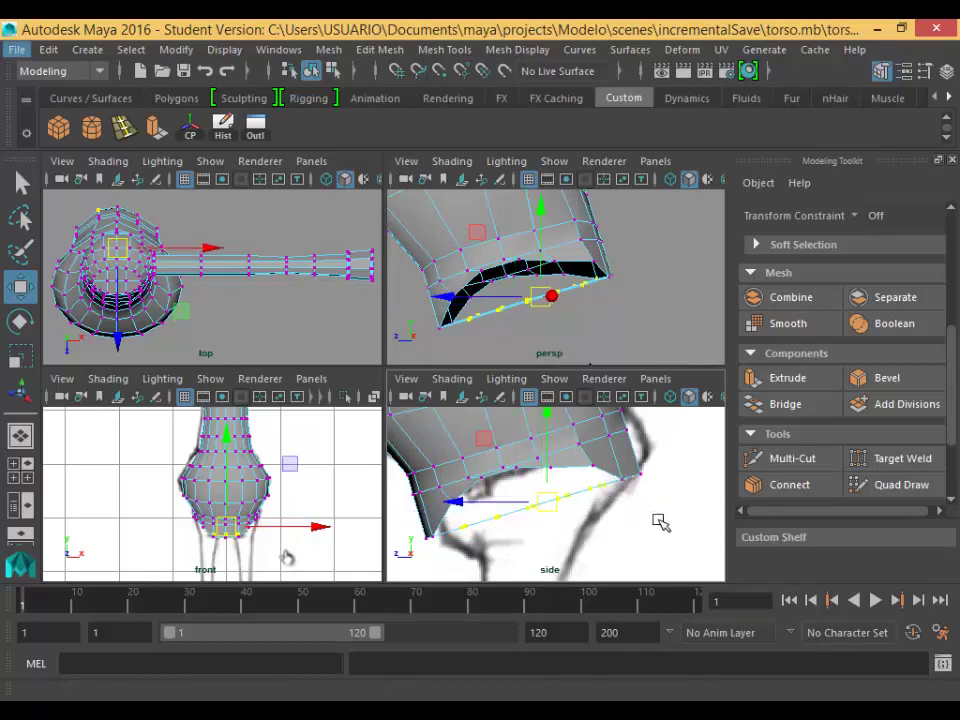
pyautogui.keyDown('ctrl'); pyautogui.moveTo(641, 494); pyautogui.dragTo(614, 470); pyautogui.keyUp('ctrl')
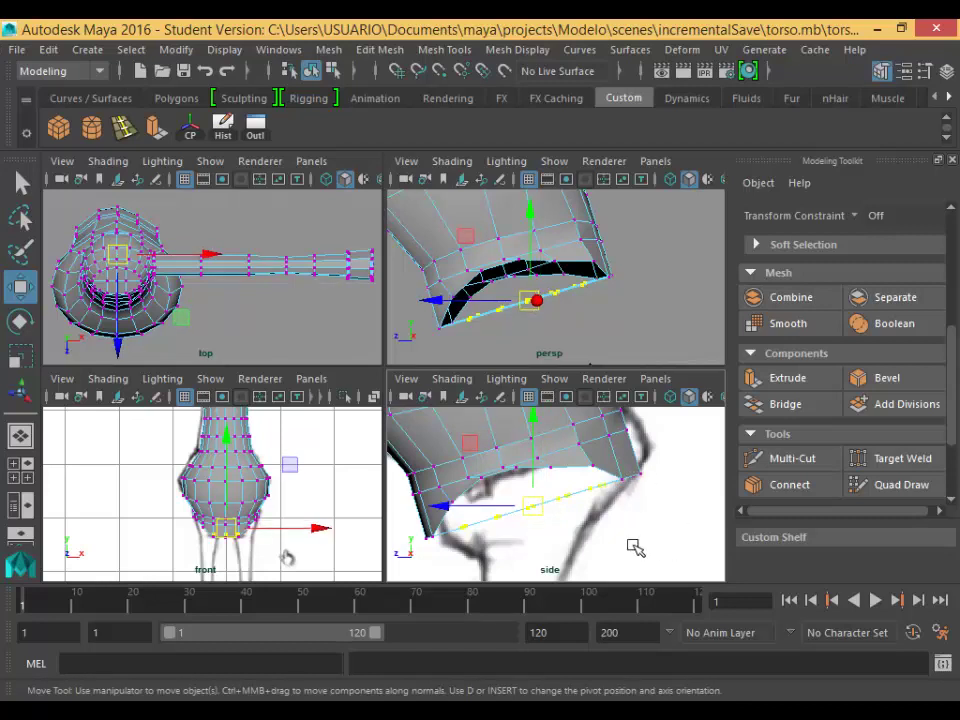
pyautogui.moveTo(544, 523)
pyautogui.mouseDown(button='middle')
pyautogui.moveTo(553, 540)
pyautogui.moveTo(548, 530)
pyautogui.mouseUp(button='middle')
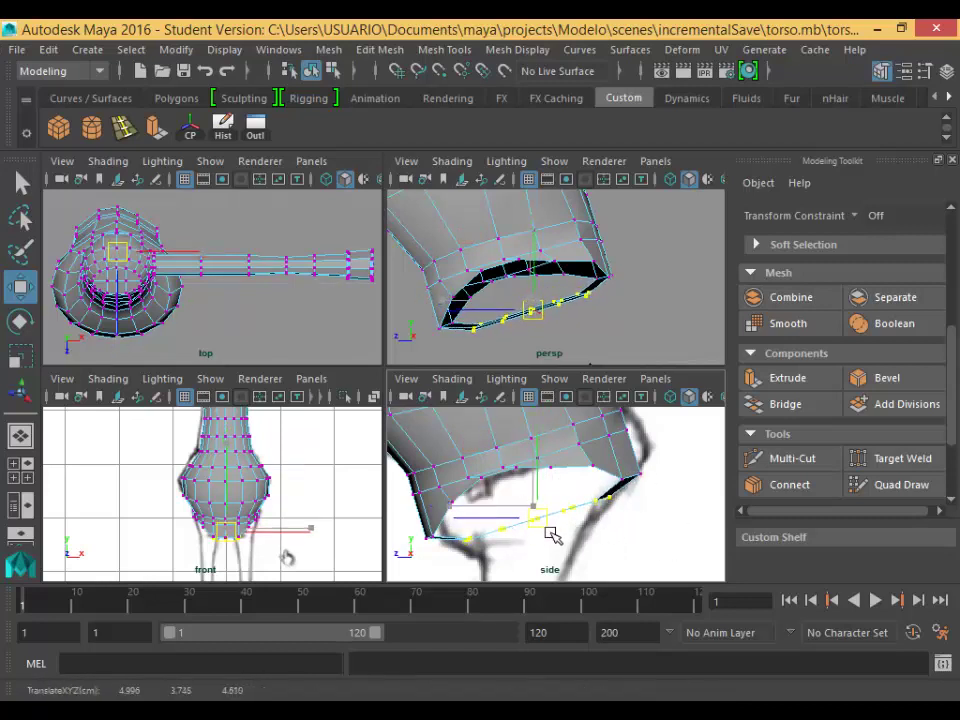
# Select the crotch strip's intermediate vertices behind its frontmost row and lower them further to curve the strip.
pyautogui.click(524, 536)
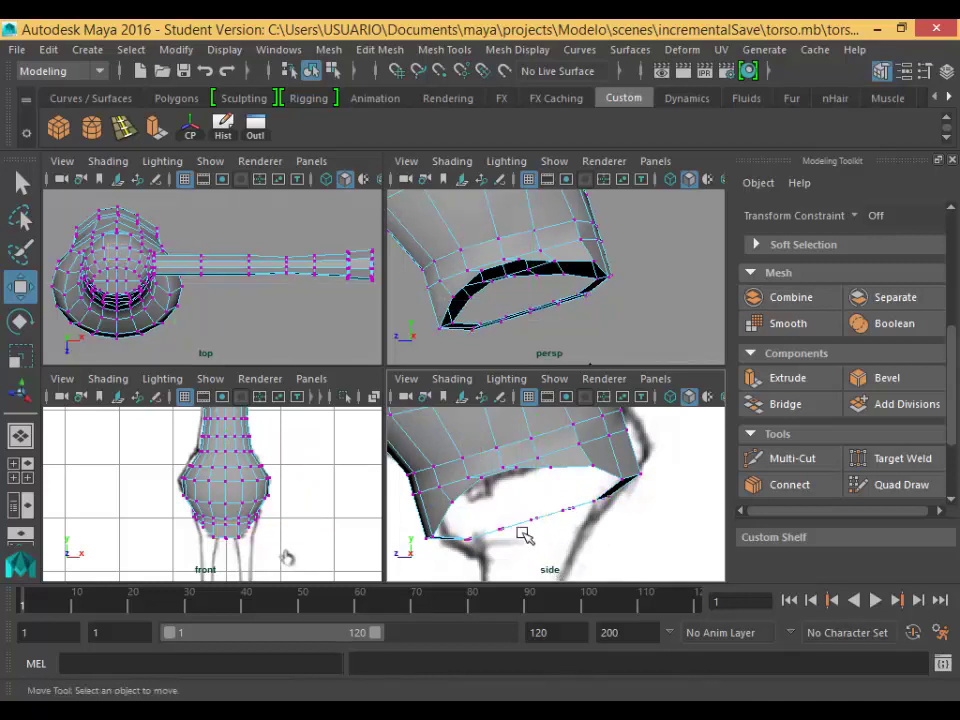
pyautogui.hotkey('ctrl', 'z')
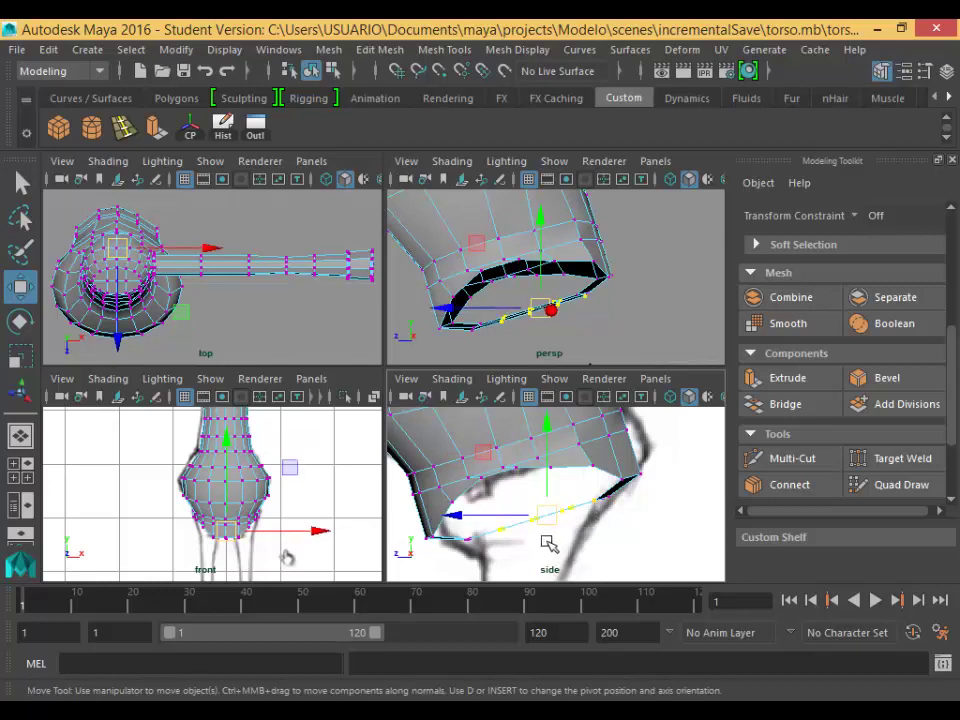
pyautogui.moveTo(551, 540)
pyautogui.mouseDown(button='middle')
pyautogui.moveTo(561, 536)
pyautogui.moveTo(562, 548)
pyautogui.mouseUp(button='middle')
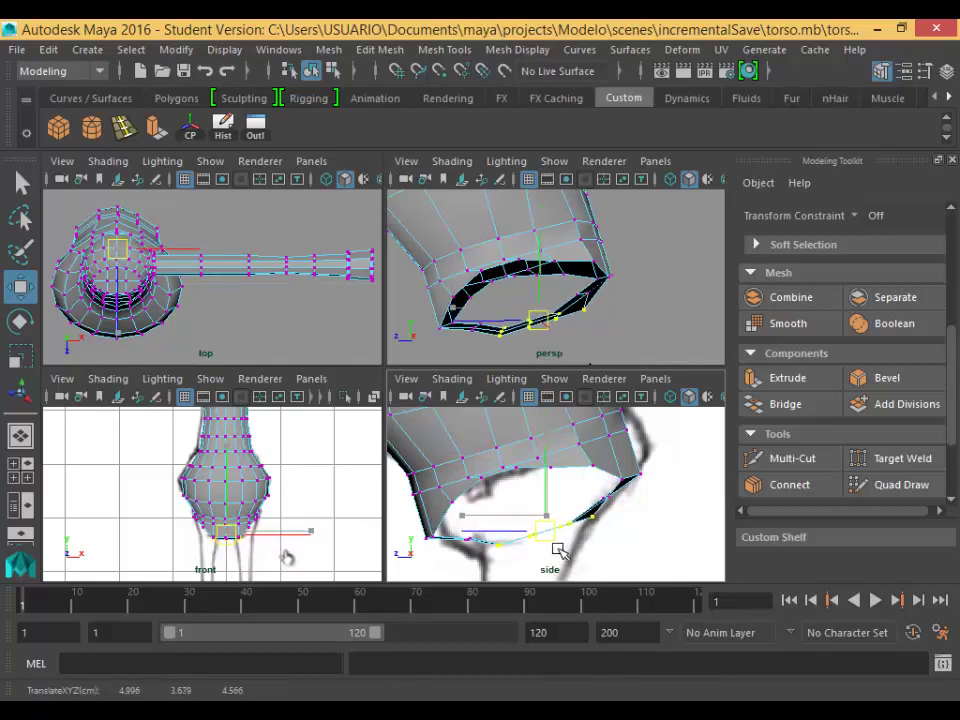
# Reposition the frontmost and rearmost intermediate vertex rows of the crotch strip to round its curve.
pyautogui.click(487, 557)
pyautogui.moveTo(497, 567); pyautogui.dragTo(480, 566)
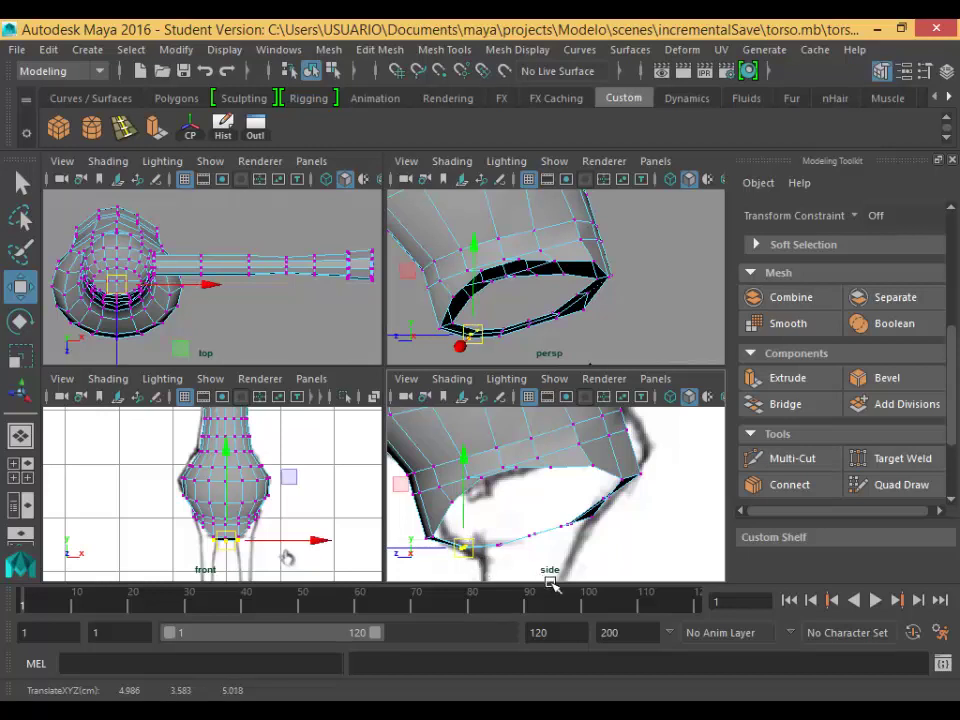
pyautogui.click(585, 513)
pyautogui.moveTo(590, 497); pyautogui.dragTo(604, 531)
pyautogui.click(611, 559)
pyautogui.click(600, 533)
pyautogui.click(613, 558)
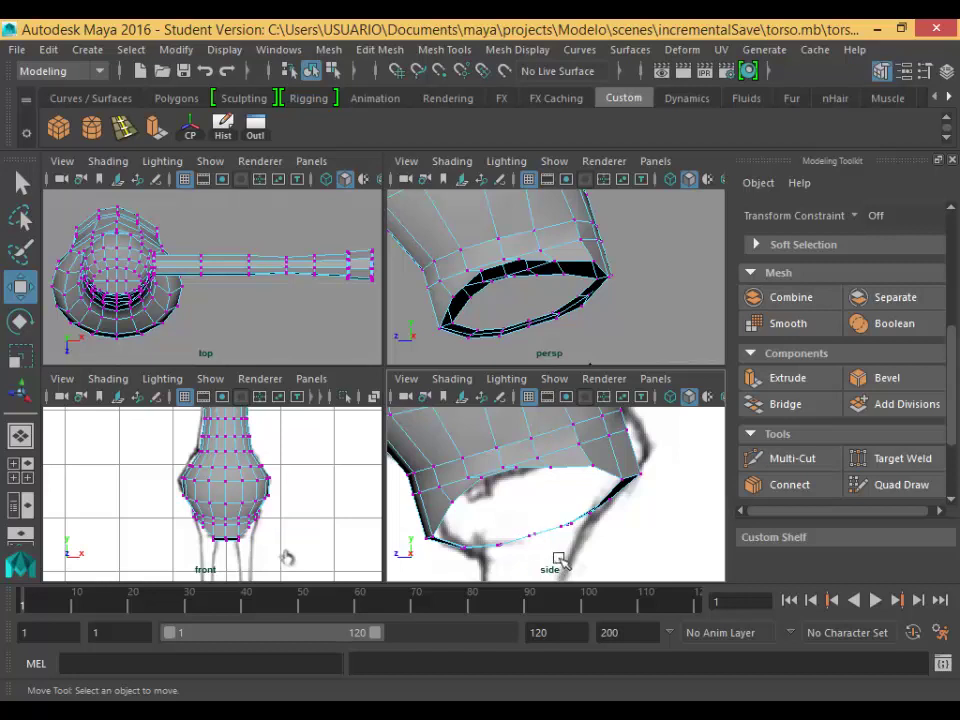
# Select the two central vertex rows of the crotch strip and move them slightly down.
pyautogui.moveTo(510, 515); pyautogui.dragTo(559, 558)
pyautogui.keyDown('shift'); pyautogui.moveTo(556, 512); pyautogui.dragTo(585, 541); pyautogui.keyUp('shift')
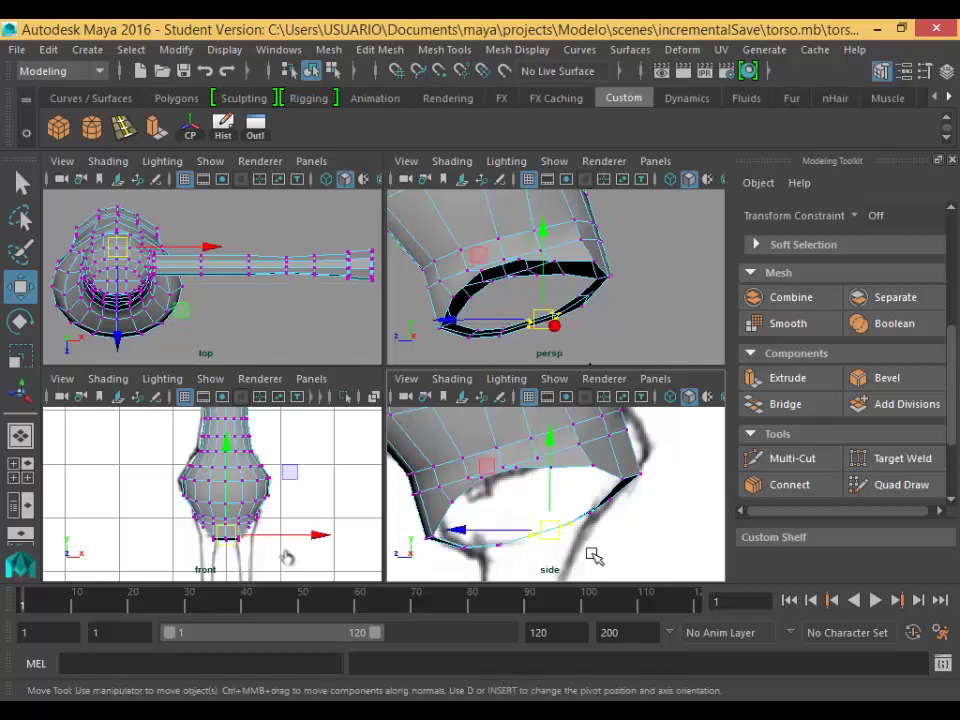
pyautogui.moveTo(562, 551); pyautogui.dragTo(564, 553, button='middle')
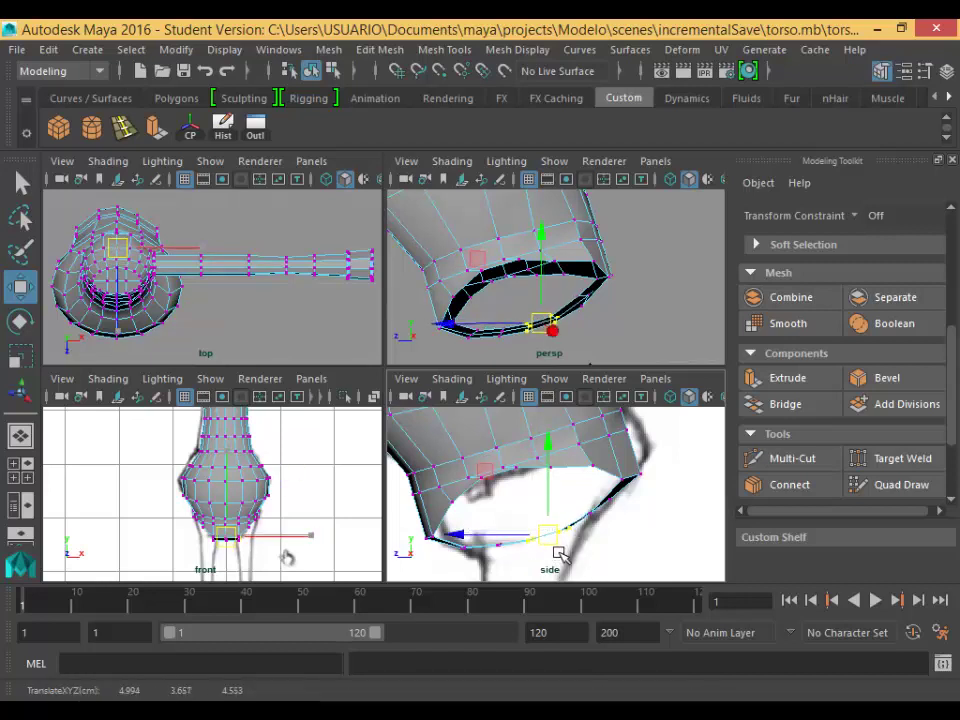
pyautogui.click(556, 565)
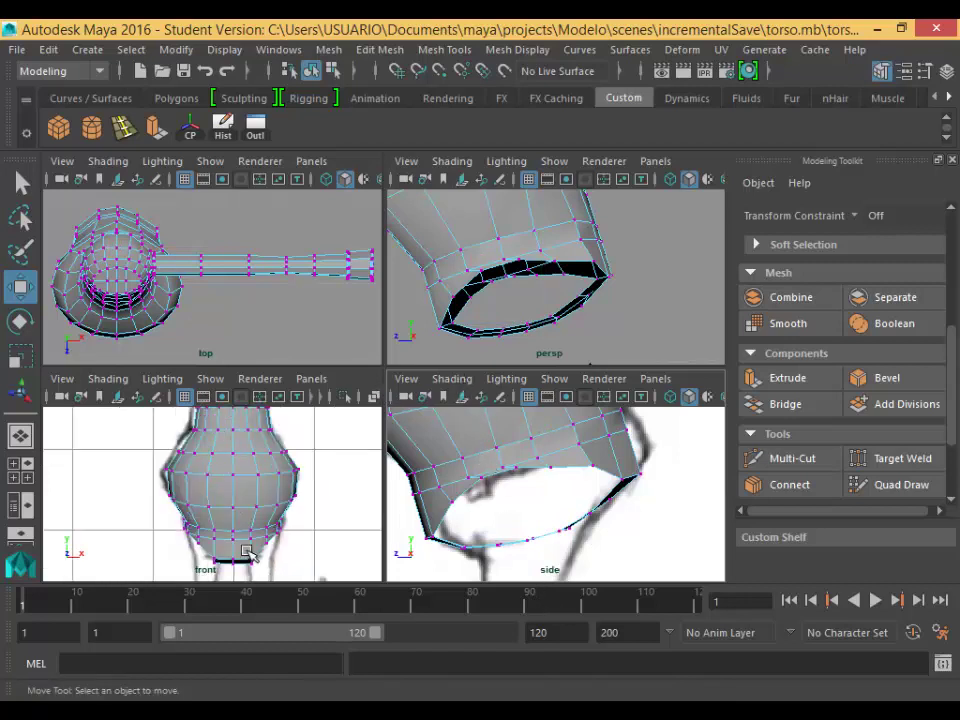
# Select the lower front vertices of the crotch strip and scale them to about 0.88 along the X axis.
pyautogui.scroll(5, 257, 506)
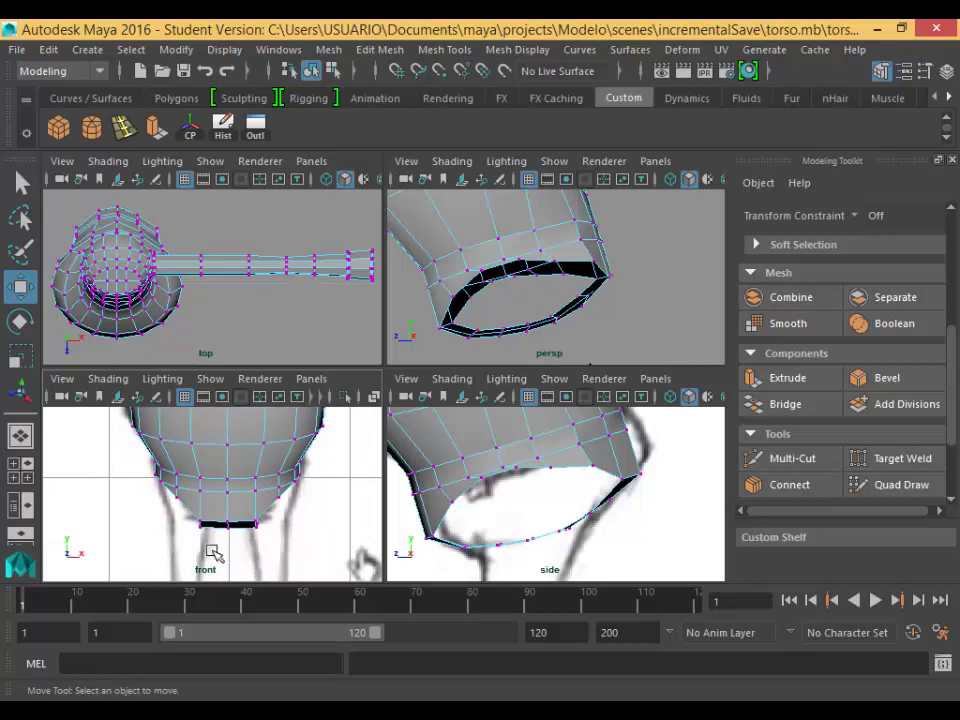
pyautogui.scroll(3, 213, 553)
pyautogui.keyDown('alt'); pyautogui.moveTo(242, 561); pyautogui.dragTo(218, 498, button='middle'); pyautogui.keyUp('alt')
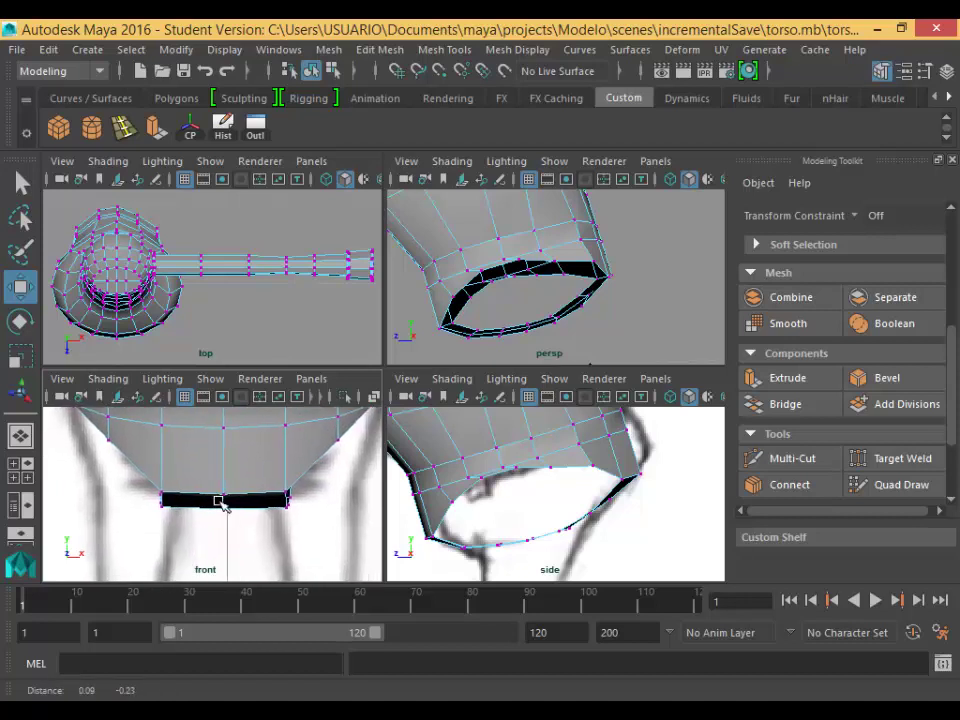
pyautogui.moveTo(159, 520); pyautogui.dragTo(315, 536)
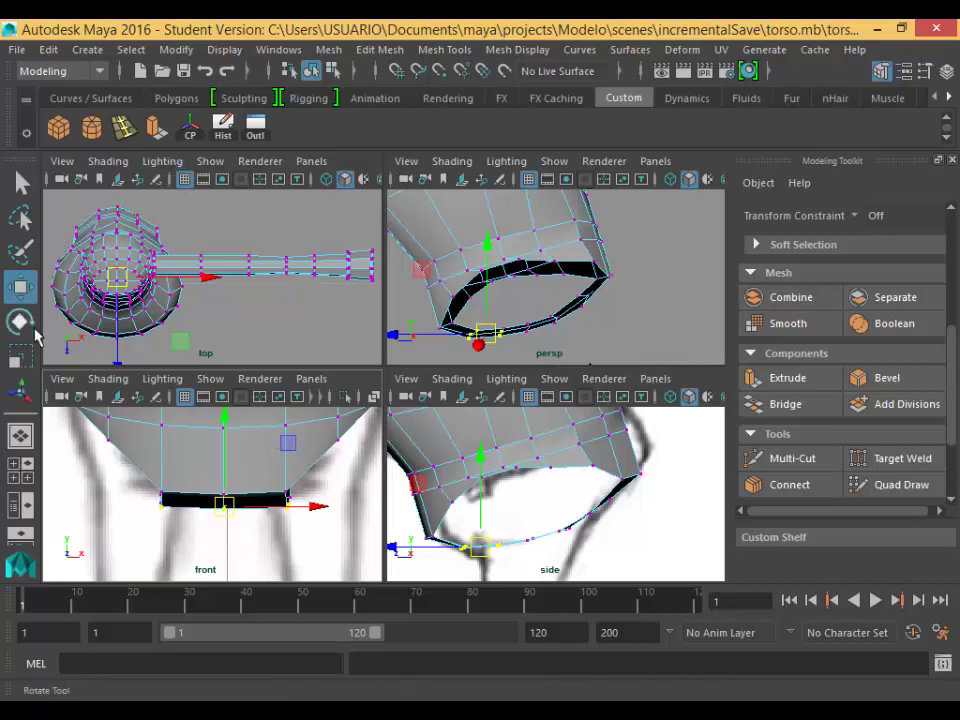
pyautogui.click(21, 322)
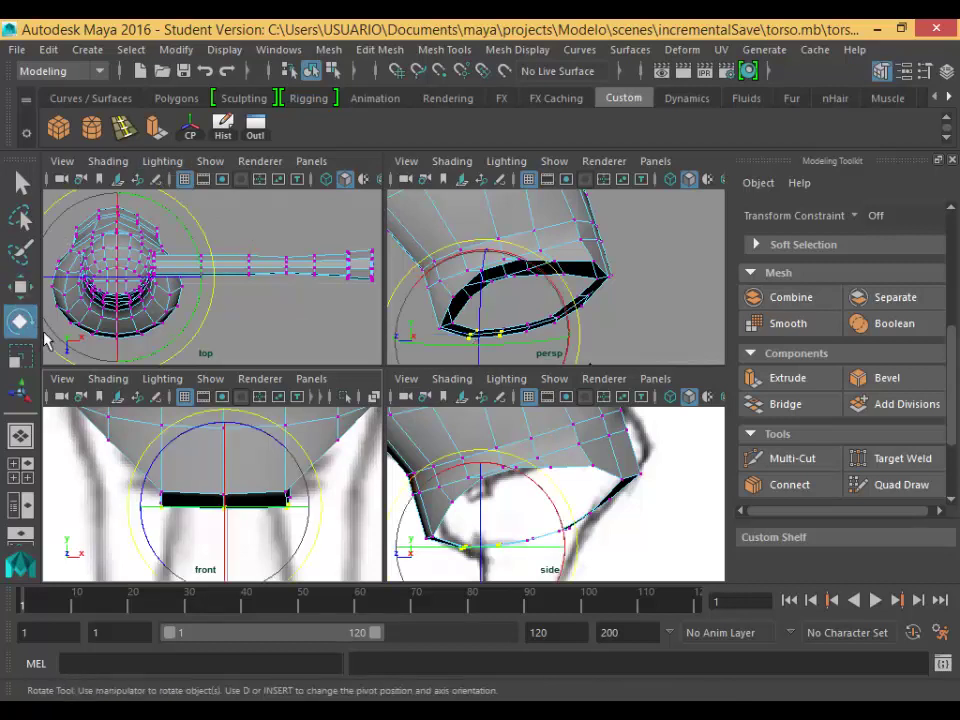
pyautogui.click(20, 355)
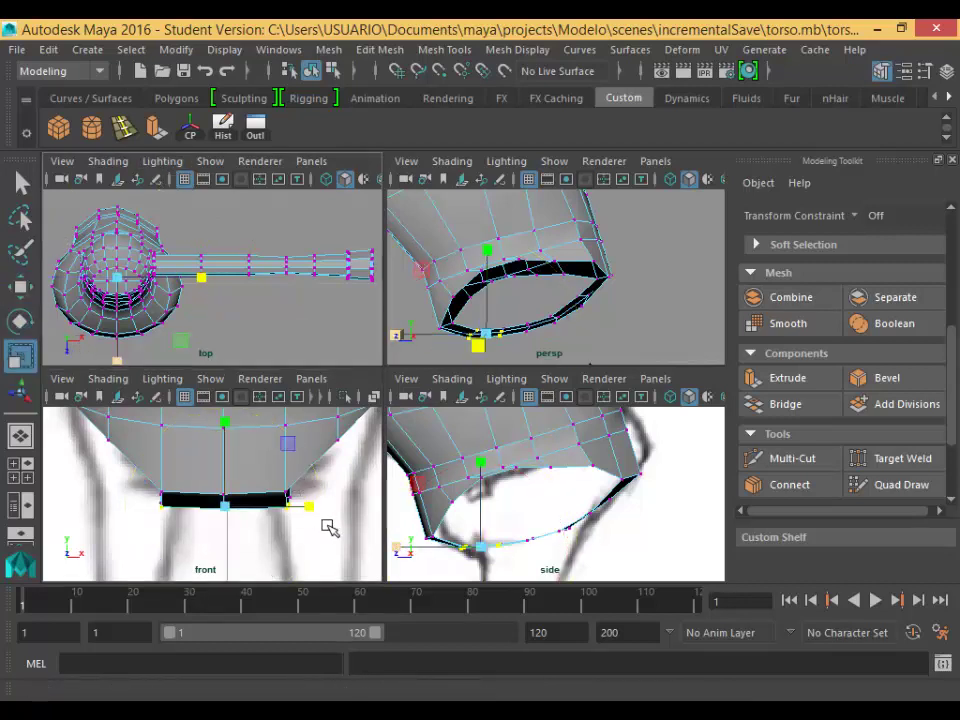
pyautogui.moveTo(324, 522); pyautogui.dragTo(308, 525, button='middle')
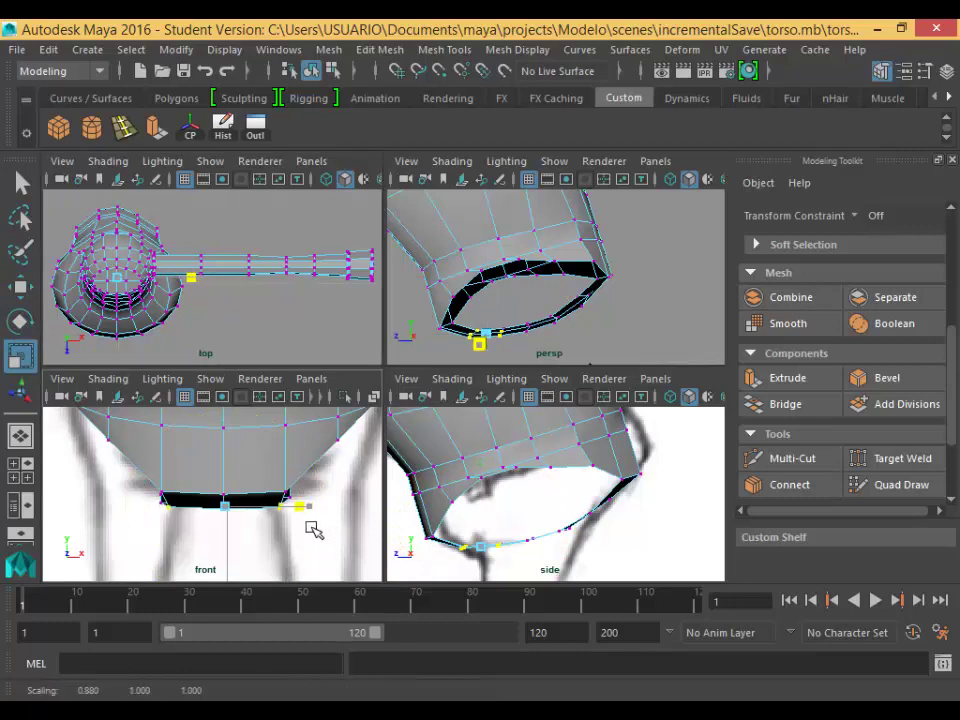
pyautogui.click(513, 551)
# Move a vertex on the outer upper rim of the leg opening slightly toward the back to round its outline.
pyautogui.scroll(-5, 521, 558)
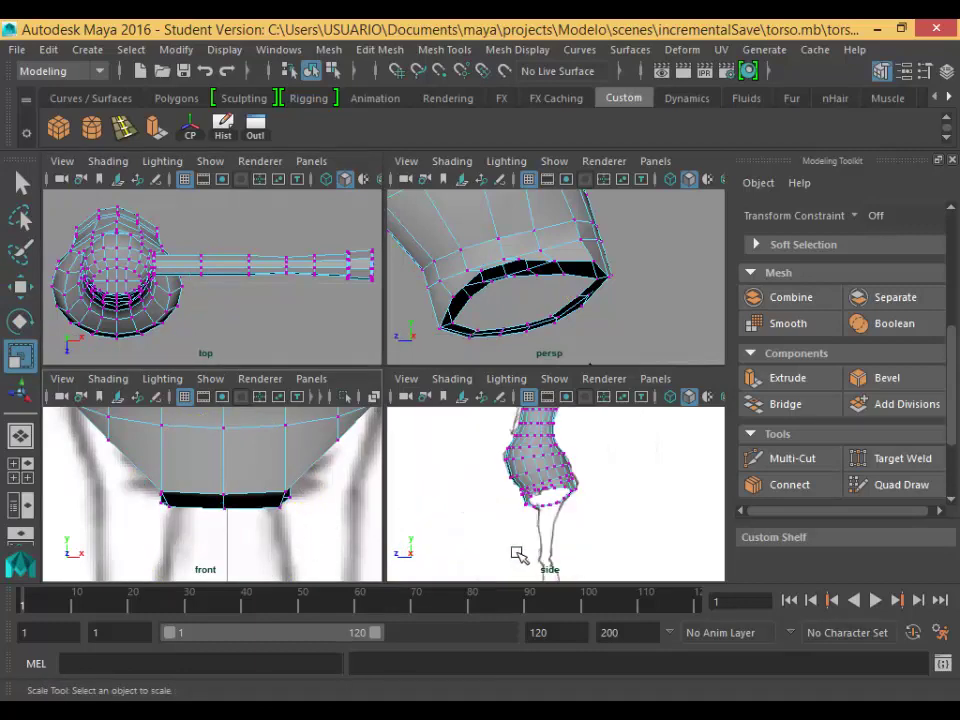
pyautogui.keyDown('alt'); pyautogui.moveTo(439, 264); pyautogui.dragTo(401, 279); pyautogui.keyUp('alt')
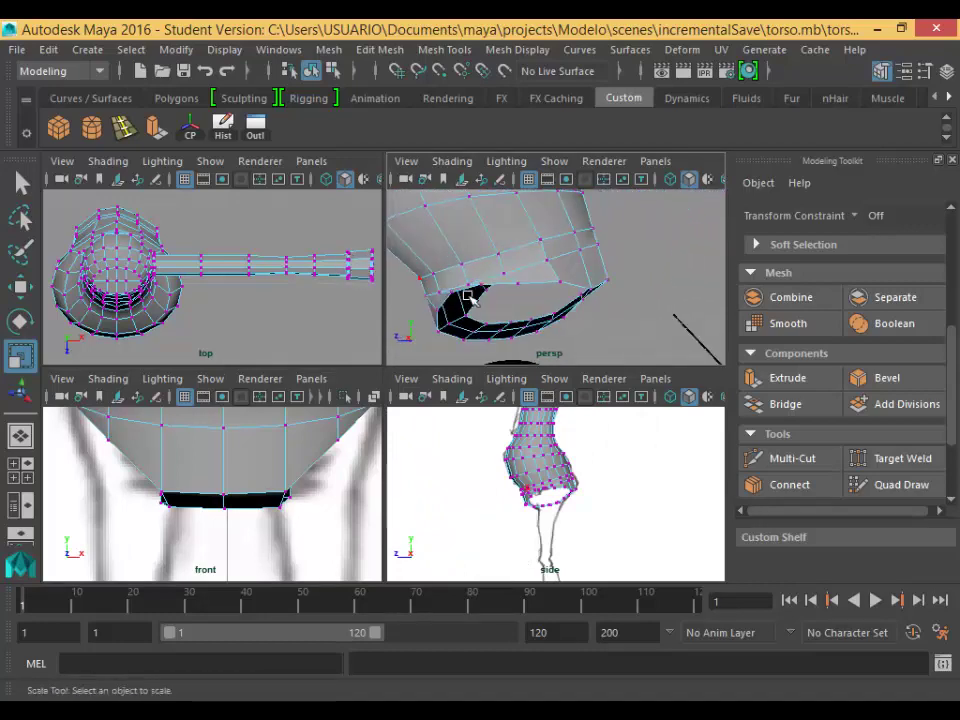
pyautogui.click(527, 297)
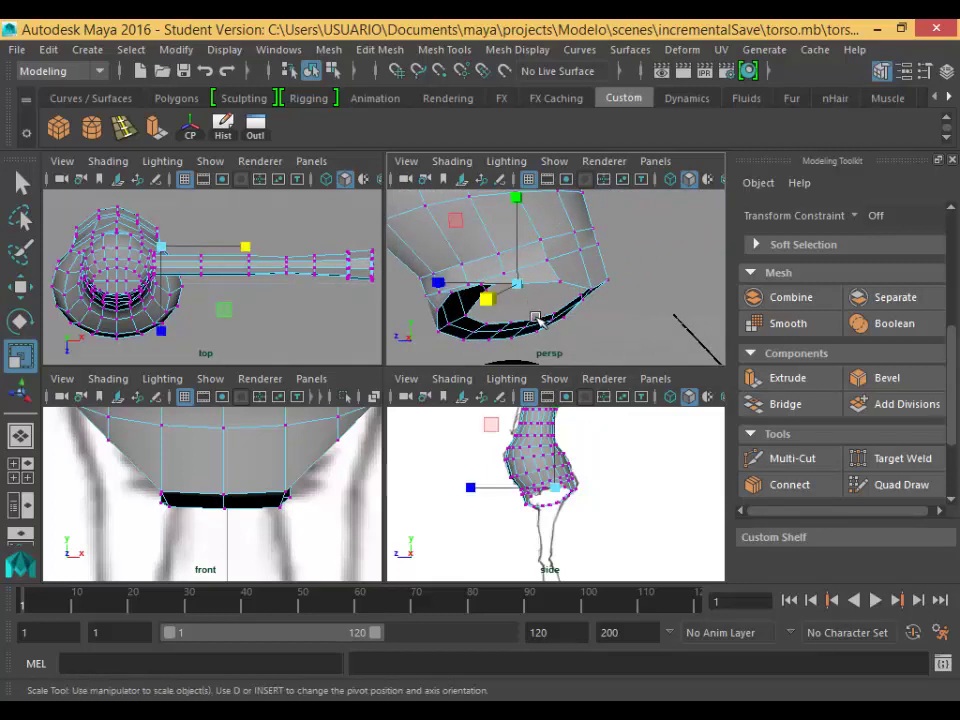
pyautogui.press('w')
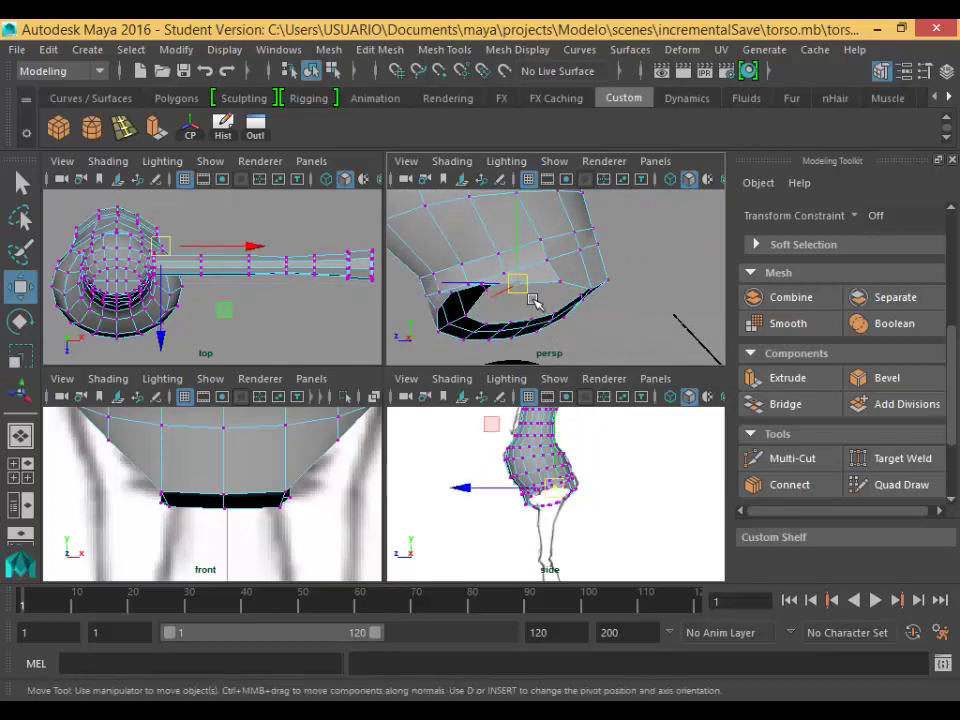
pyautogui.moveTo(514, 282); pyautogui.dragTo(561, 296)
pyautogui.click(571, 297)
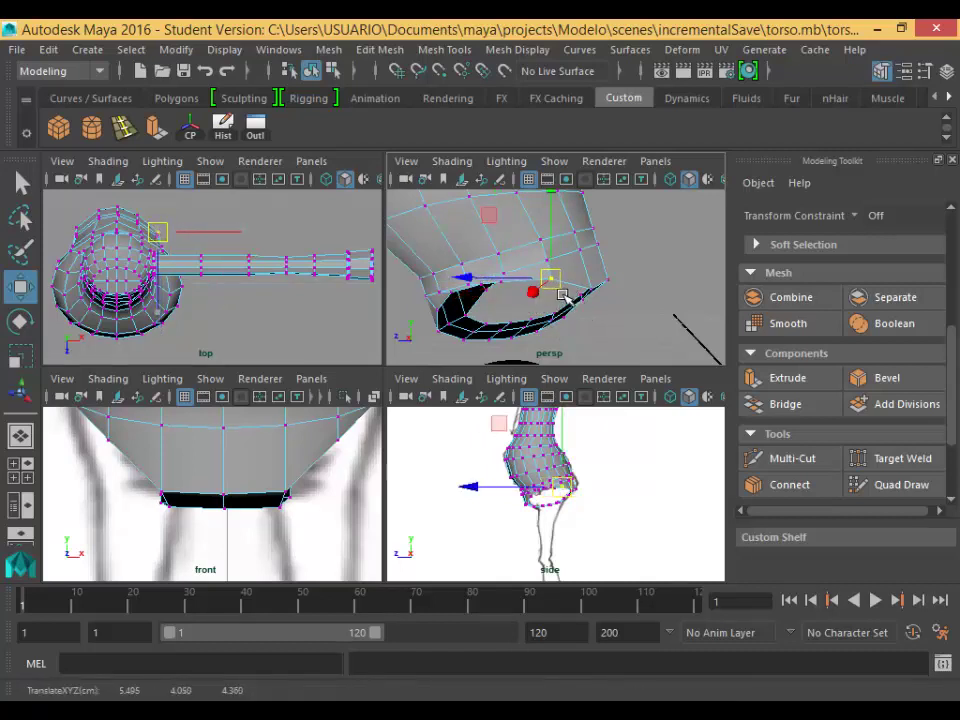
pyautogui.click(601, 341)
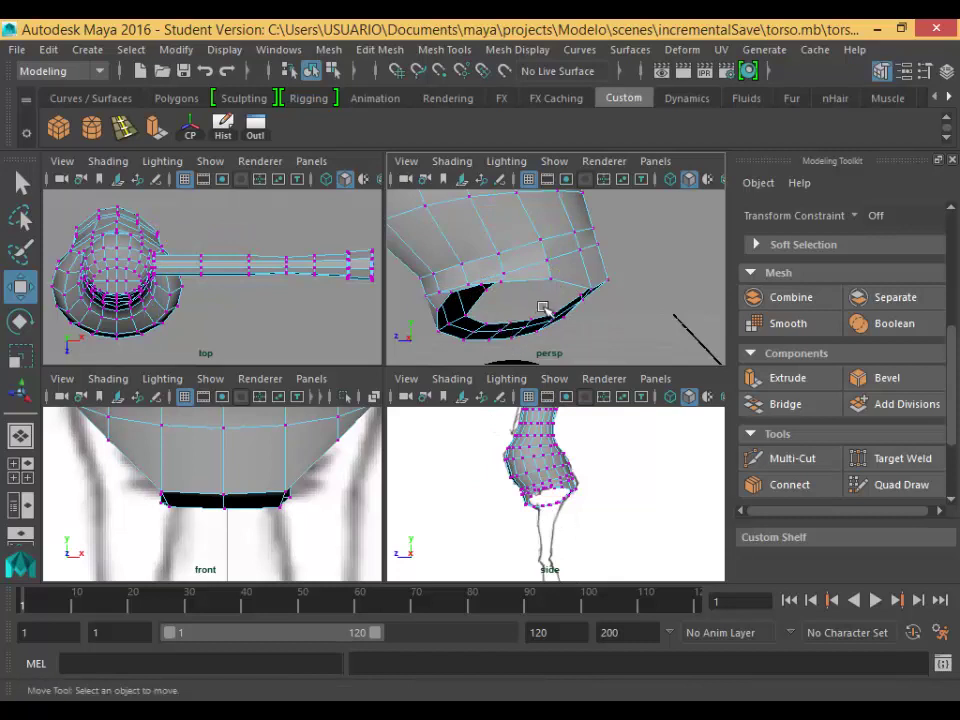
# Select the leg opening's border edge loop and extrude it, aligning the extrude manipulator to the world axes.
pyautogui.moveTo(529, 198); pyautogui.dragTo(528, 148, button='right')
pyautogui.doubleClick(552, 298)
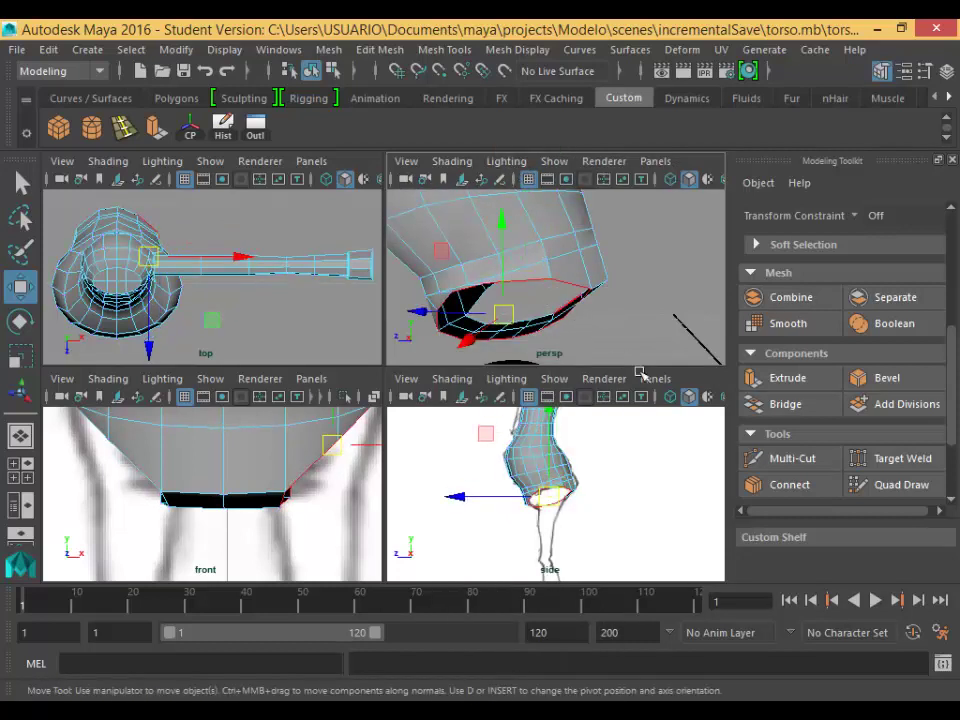
pyautogui.keyDown('alt'); pyautogui.moveTo(553, 344); pyautogui.dragTo(727, 314); pyautogui.keyUp('alt')
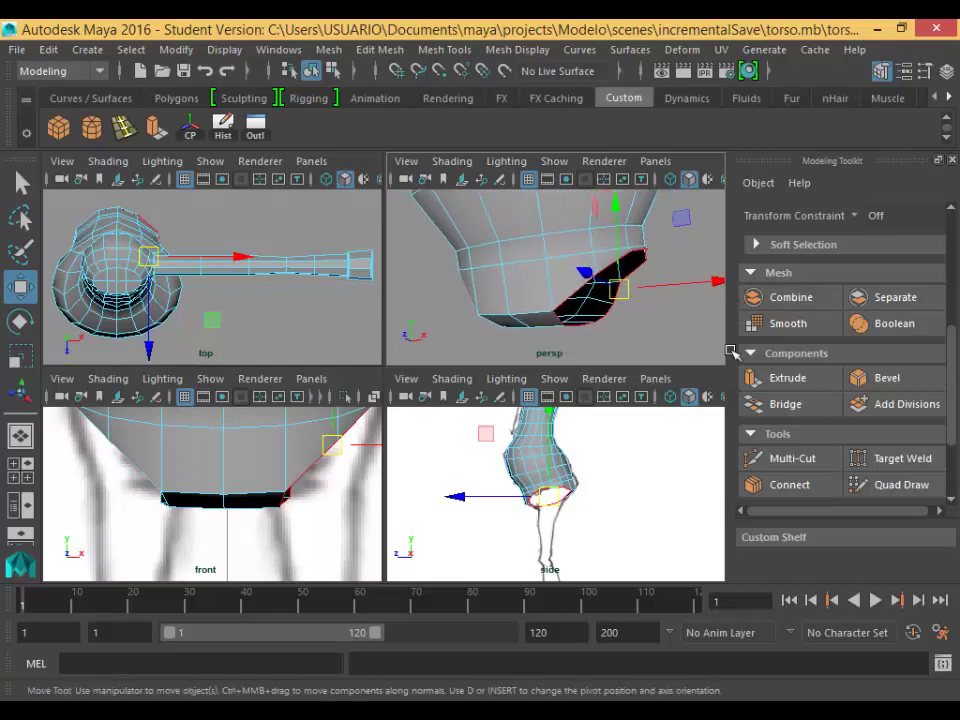
pyautogui.click(789, 380)
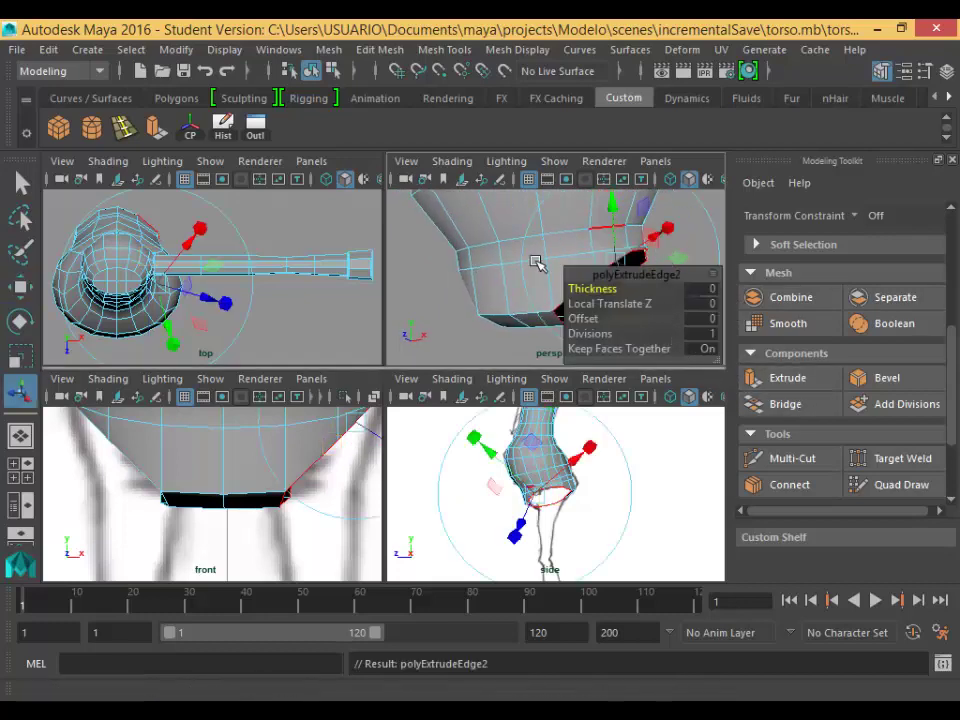
pyautogui.press('space')
pyautogui.keyDown('alt'); pyautogui.moveTo(660, 260); pyautogui.dragTo(634, 255); pyautogui.keyUp('alt')
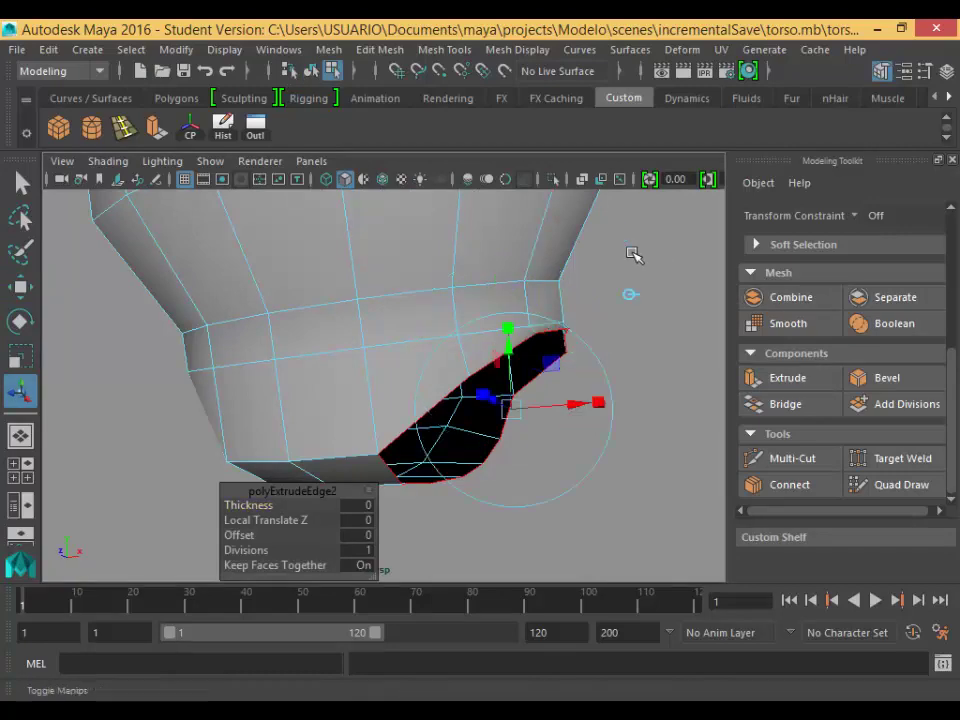
pyautogui.press('space')
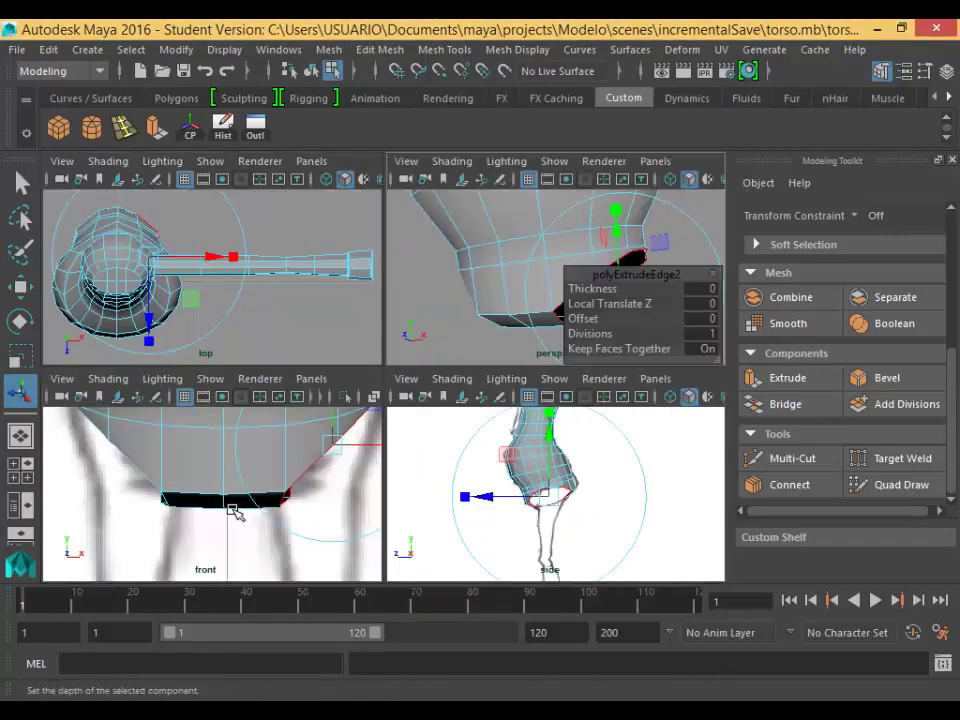
# Pull the extruded leg edges straight down to the knee of the front reference and flatten them vertically to about 0.012.
pyautogui.press('space')
pyautogui.scroll(-5, 290, 475)
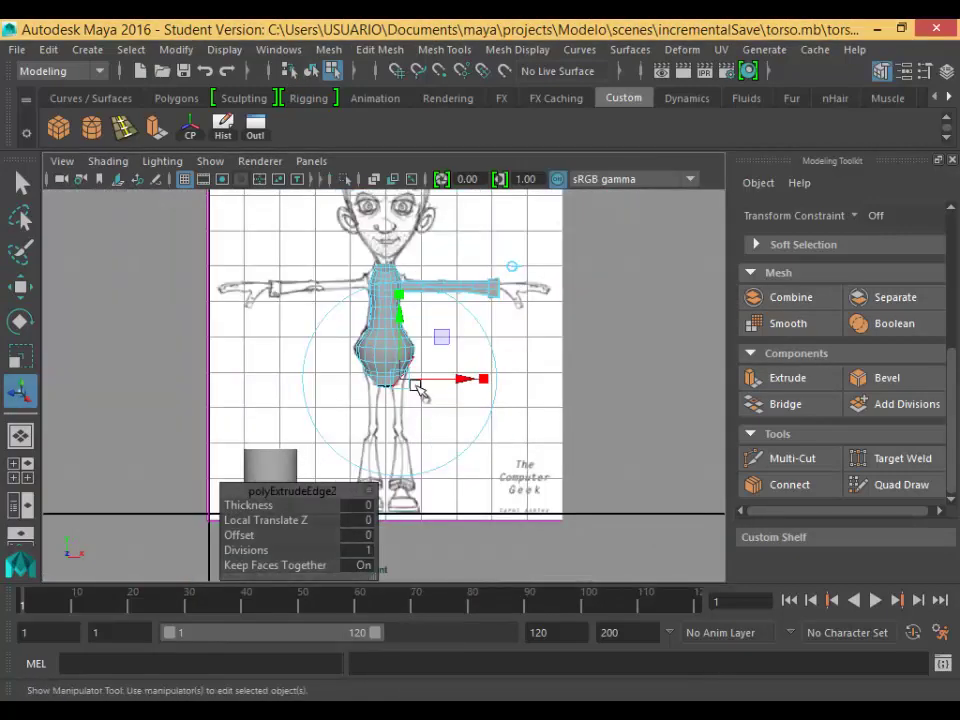
pyautogui.moveTo(410, 328); pyautogui.dragTo(413, 442)
pyautogui.click(500, 443)
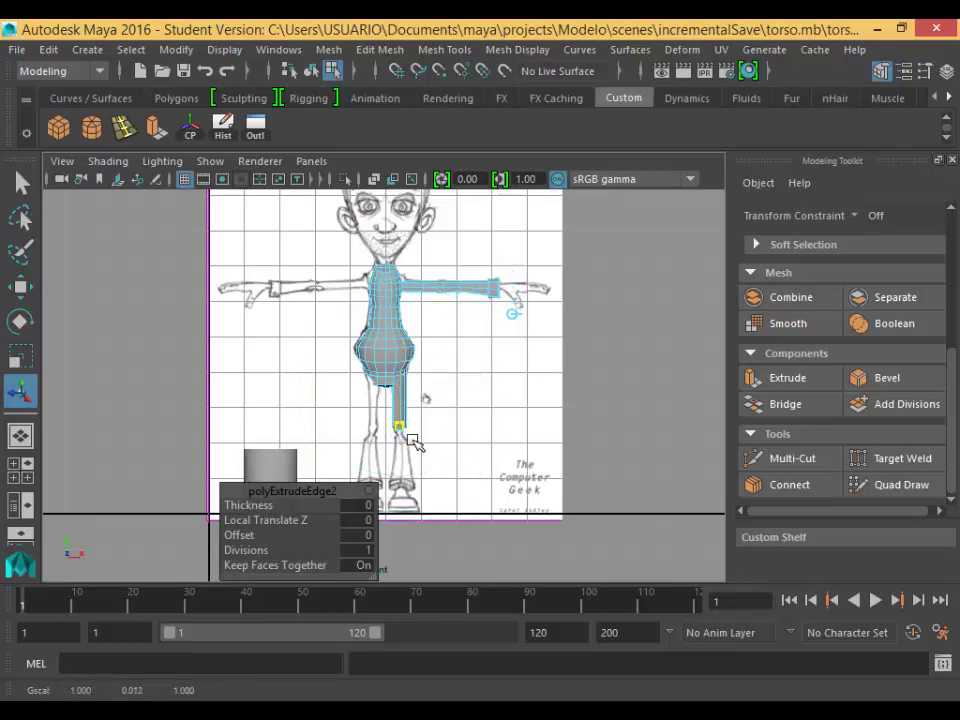
pyautogui.click(446, 463)
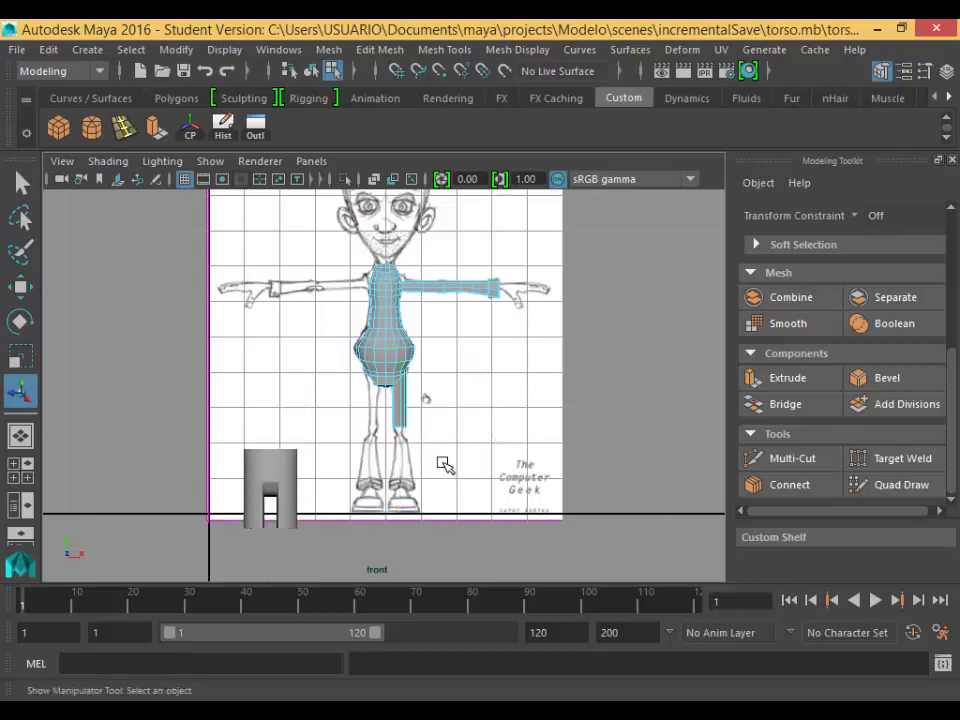
pyautogui.scroll(6, 400, 439)
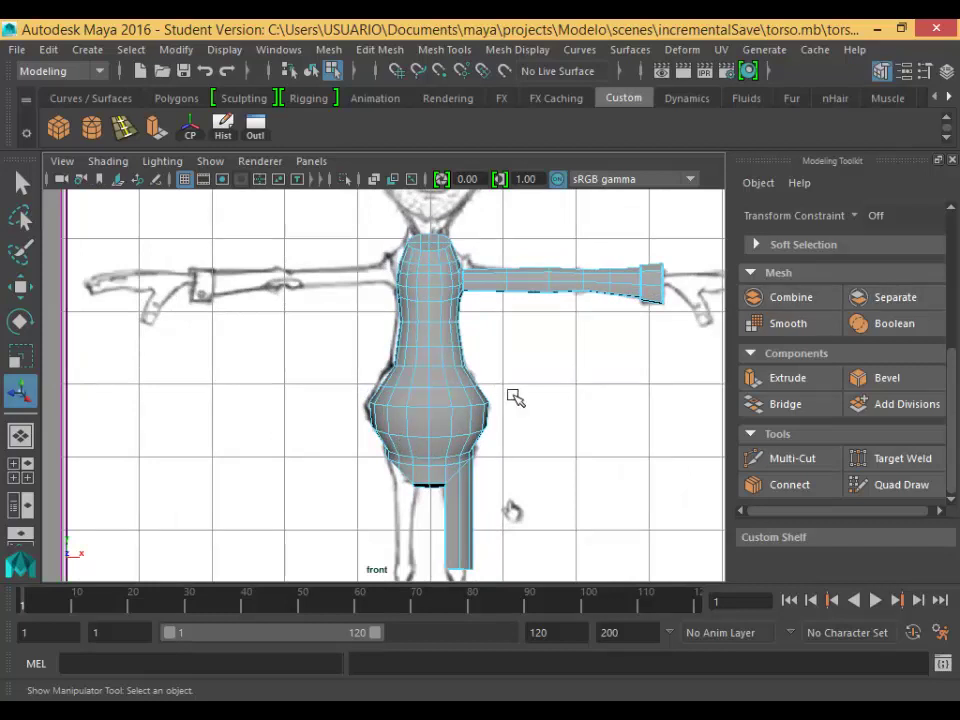
pyautogui.keyDown('alt'); pyautogui.moveTo(484, 442); pyautogui.dragTo(456, 411, button='middle'); pyautogui.keyUp('alt')
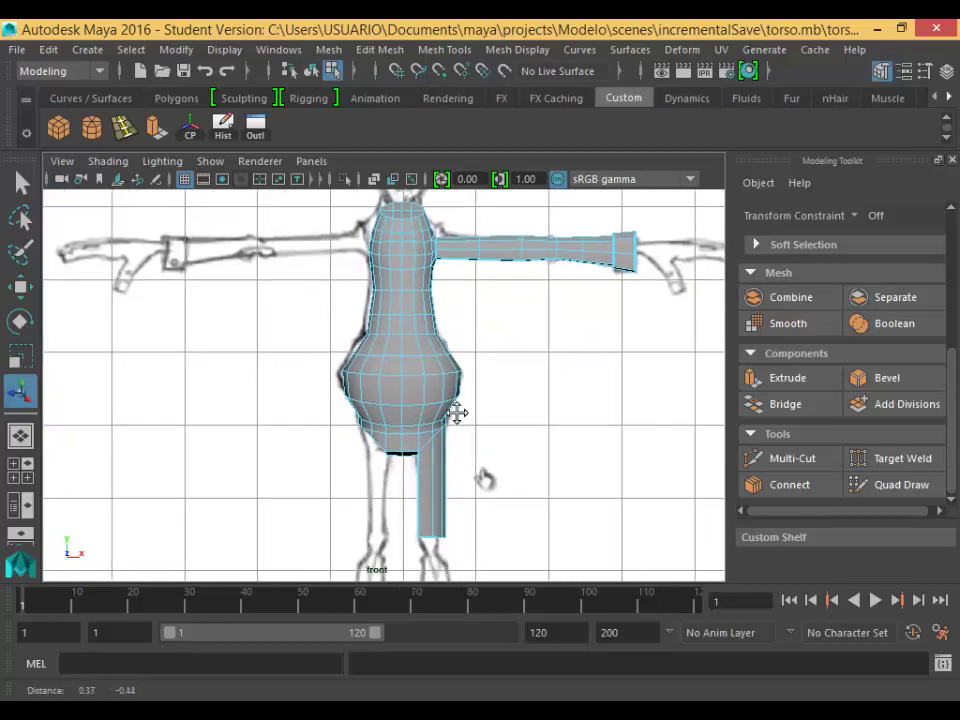
pyautogui.keyDown('alt'); pyautogui.moveTo(432, 532); pyautogui.dragTo(482, 600, button='middle'); pyautogui.keyUp('alt')
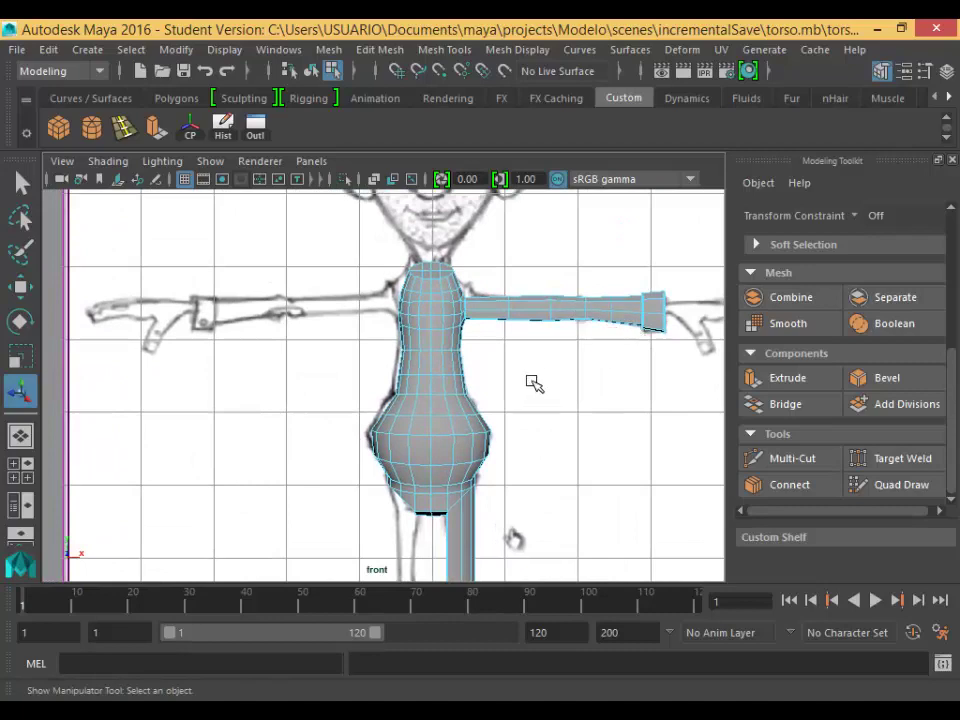
pyautogui.keyDown('alt'); pyautogui.moveTo(530, 395); pyautogui.dragTo(482, 268, button='middle'); pyautogui.keyUp('alt')
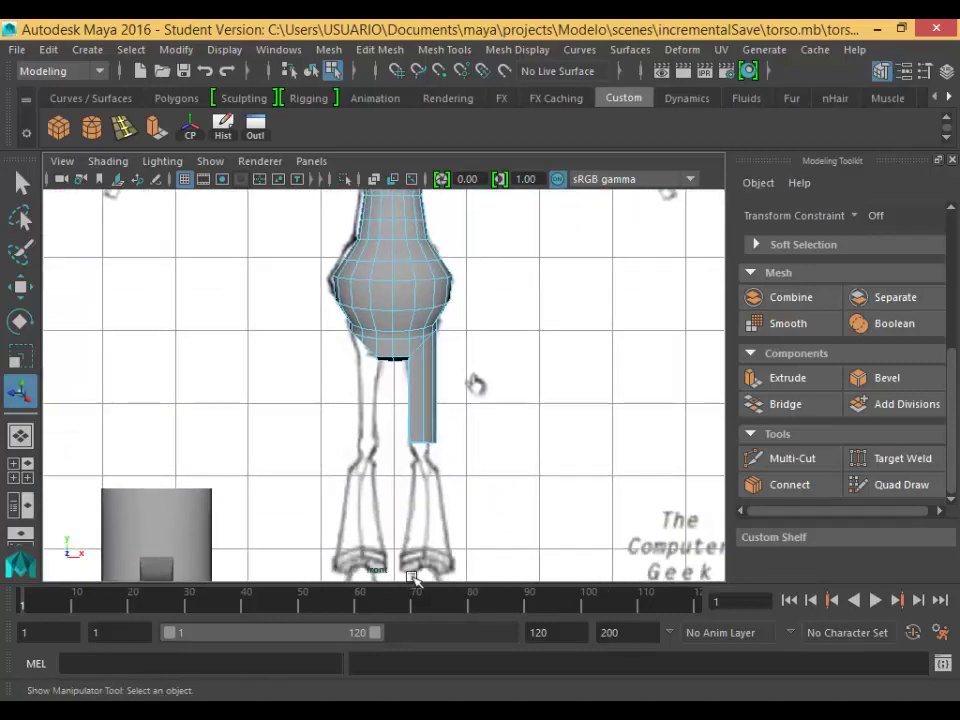